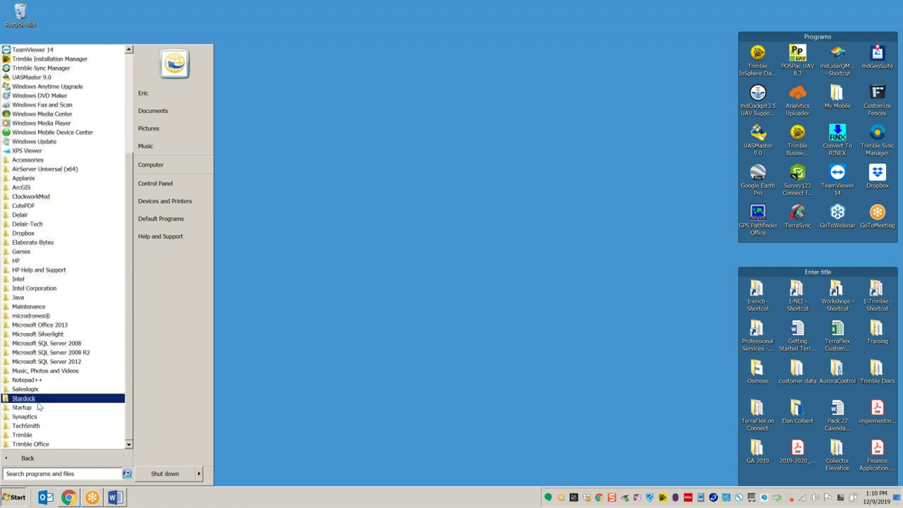
# Launch GPS Pathfinder Office.
pyautogui.click(42, 435)
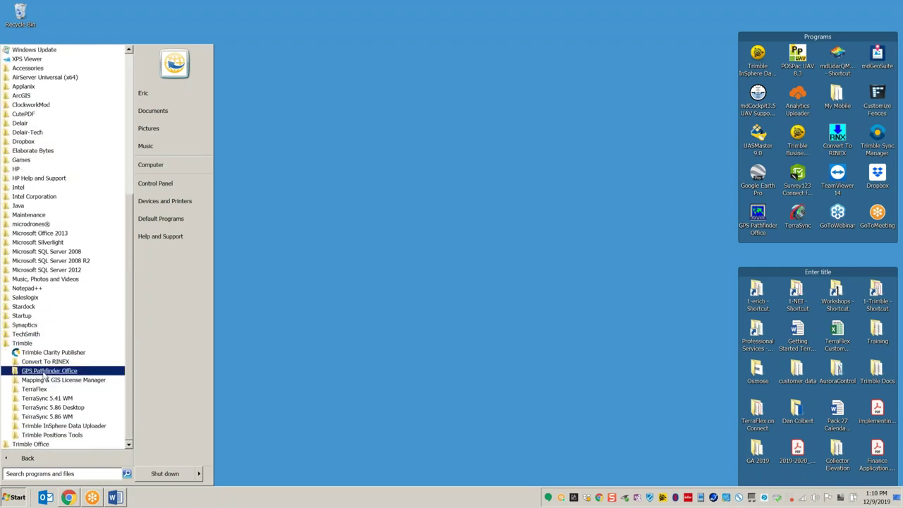
pyautogui.click(47, 372)
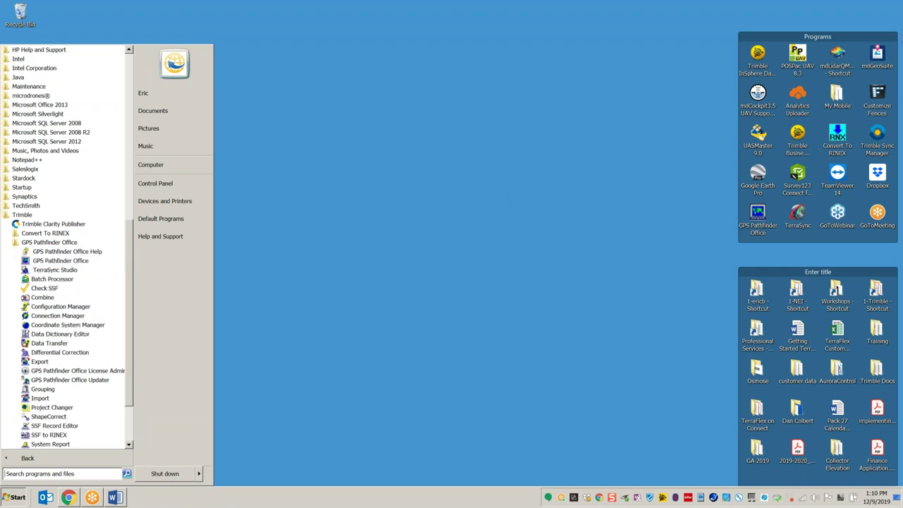
pyautogui.click(890, 25)
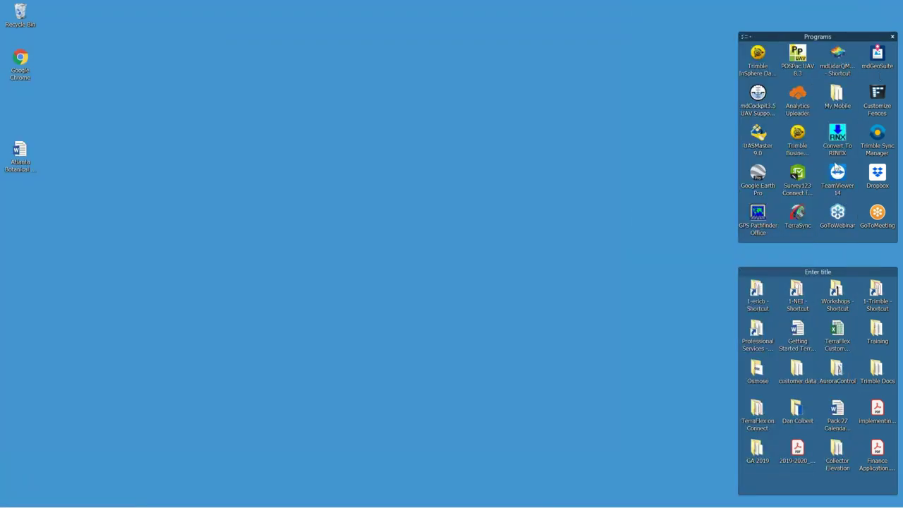
pyautogui.click(757, 218)
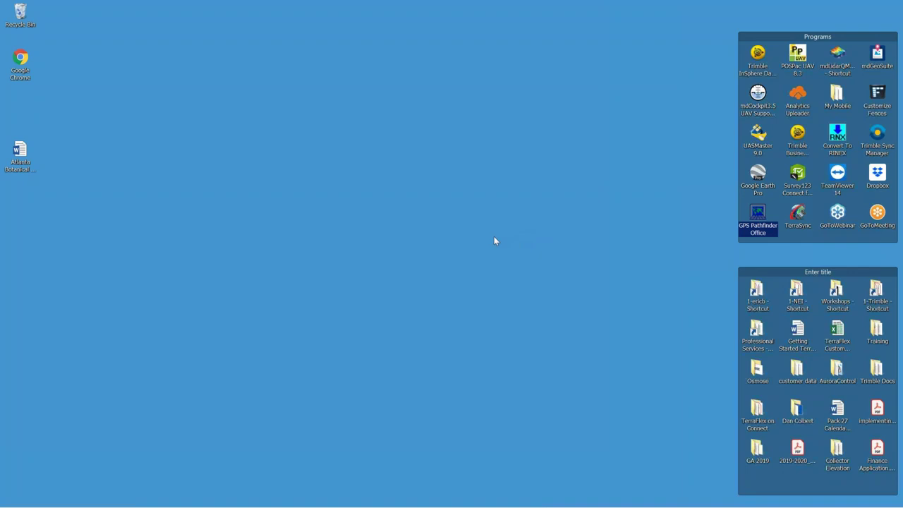
pyautogui.press('Return')
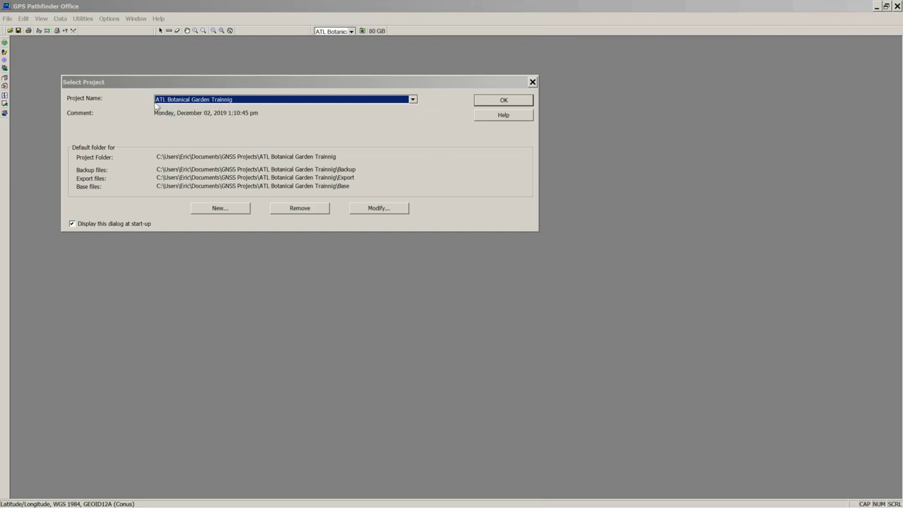
# Create a new project named EricTest in the GNSS Projects folder with the default Backup, Export and Base subfolders, and open it.
pyautogui.click(222, 209)
pyautogui.click(221, 208)
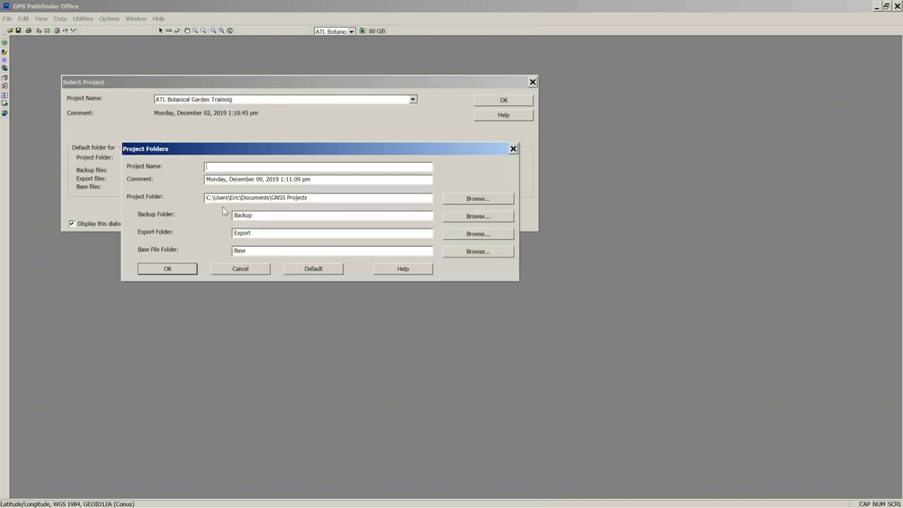
pyautogui.write('EricTest')
pyautogui.moveTo(281, 151); pyautogui.dragTo(305, 115)
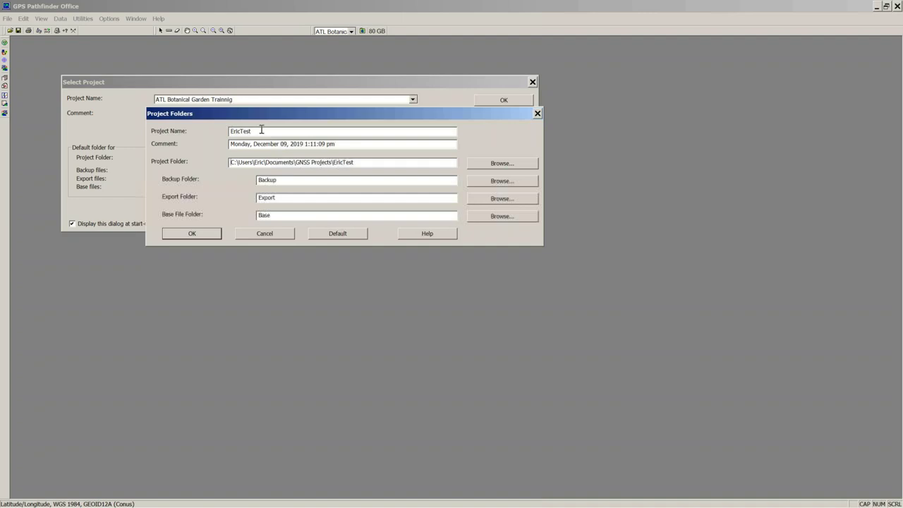
pyautogui.moveTo(258, 132); pyautogui.dragTo(214, 137)
pyautogui.moveTo(368, 162); pyautogui.dragTo(335, 166)
pyautogui.click(209, 235)
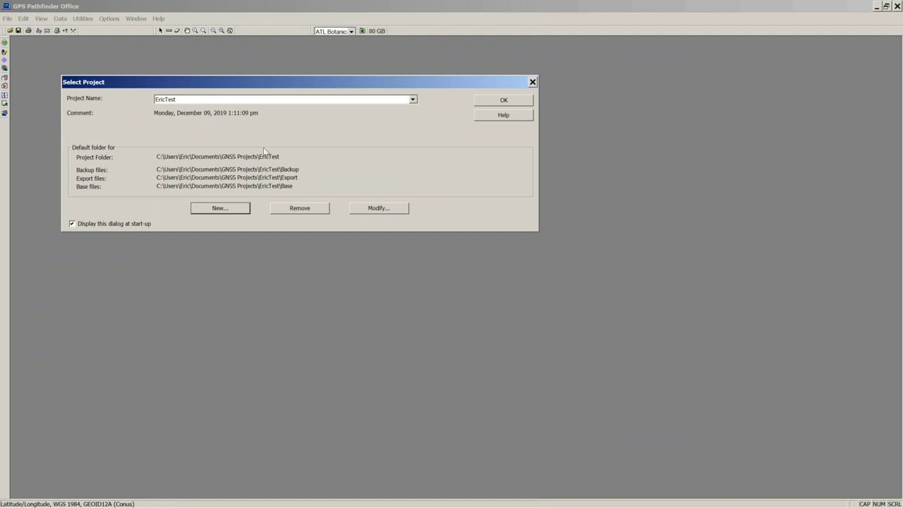
pyautogui.click(519, 100)
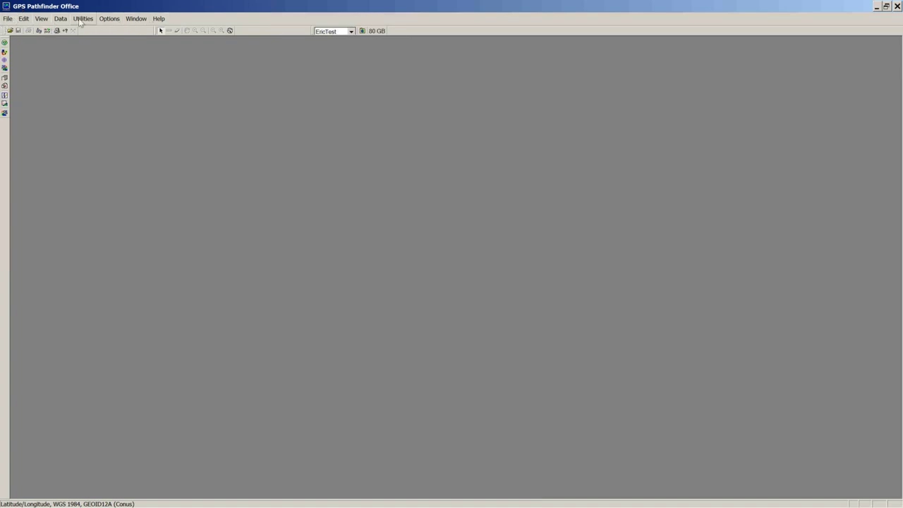
pyautogui.click(8, 22)
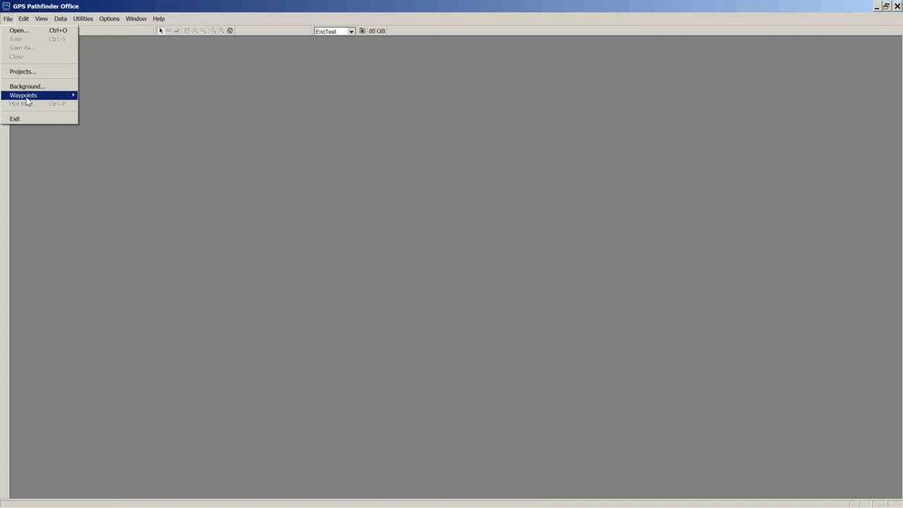
pyautogui.moveTo(25, 98)
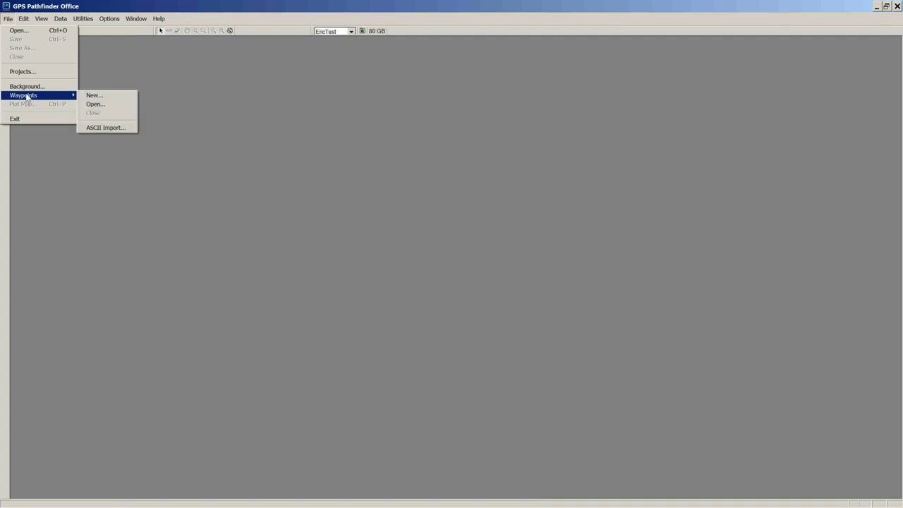
pyautogui.moveTo(27, 22)
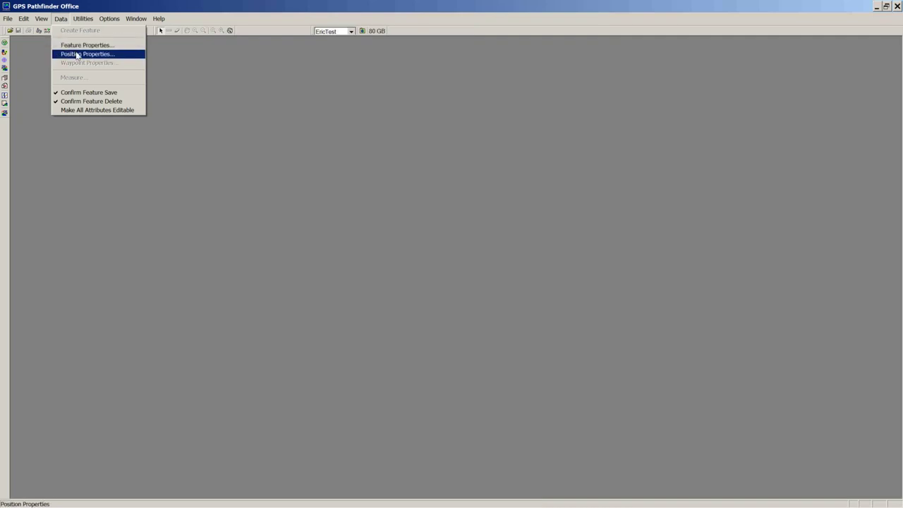
pyautogui.moveTo(90, 23)
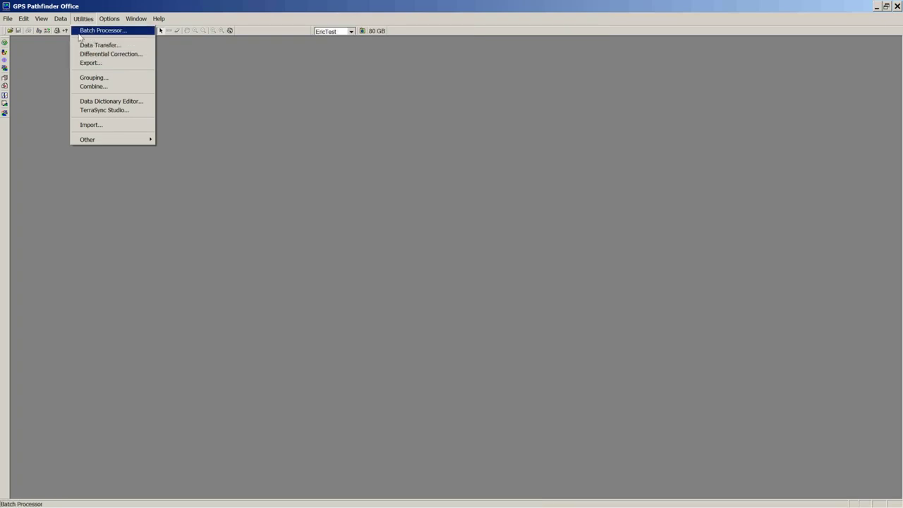
pyautogui.press('Right')
pyautogui.press('Left')
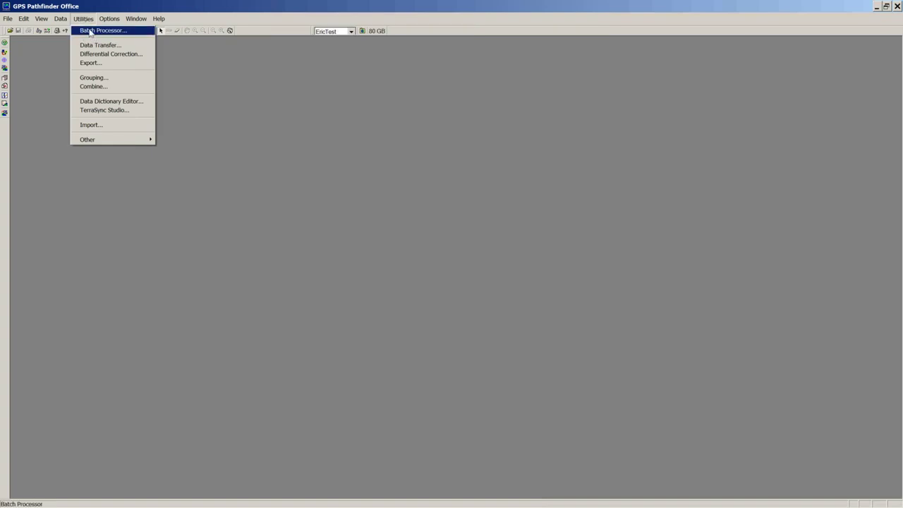
pyautogui.click(90, 104)
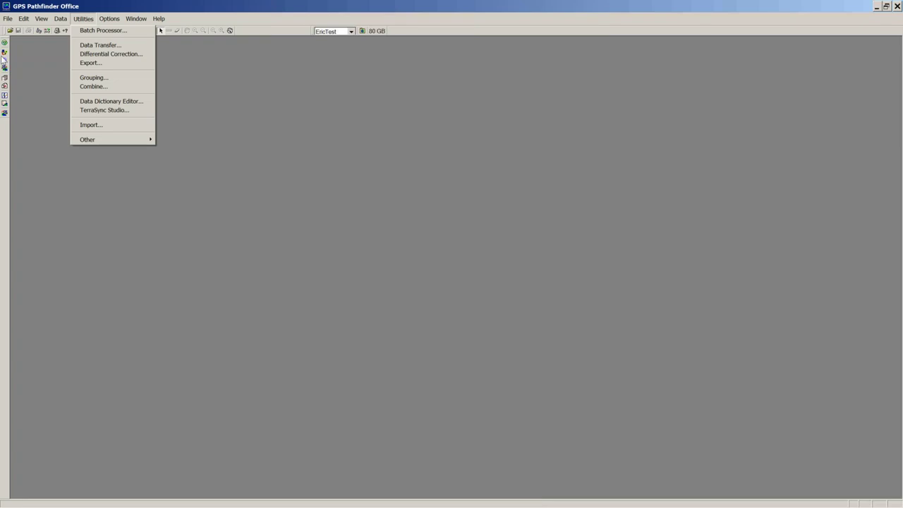
# Set the project's precision units and distance units to Feet.
pyautogui.moveTo(115, 20)
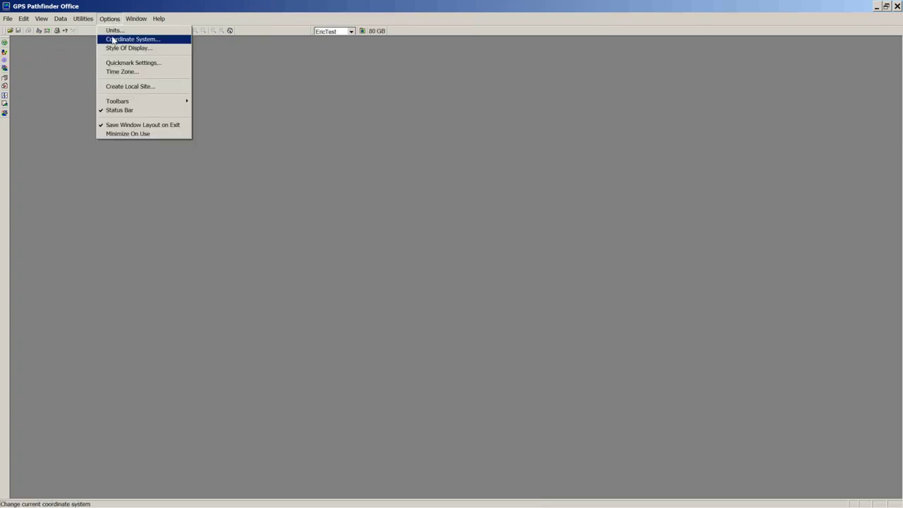
pyautogui.click(117, 30)
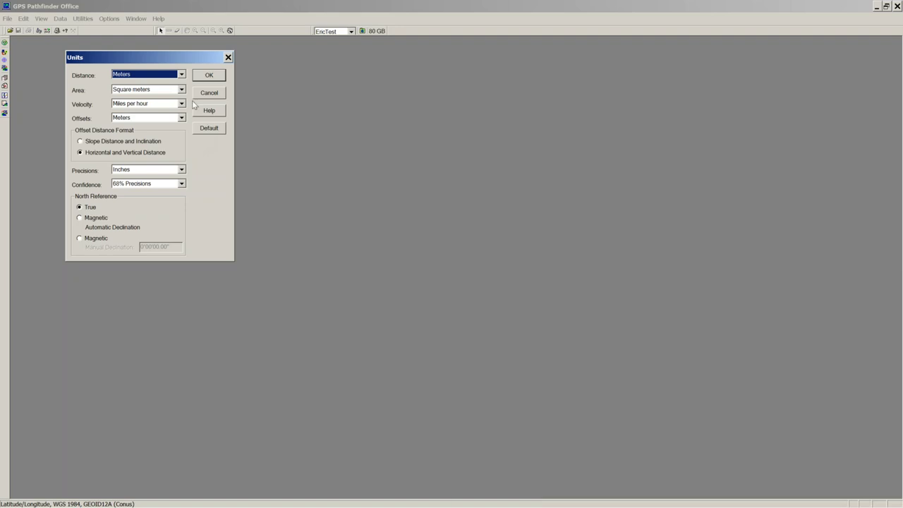
pyautogui.click(182, 170)
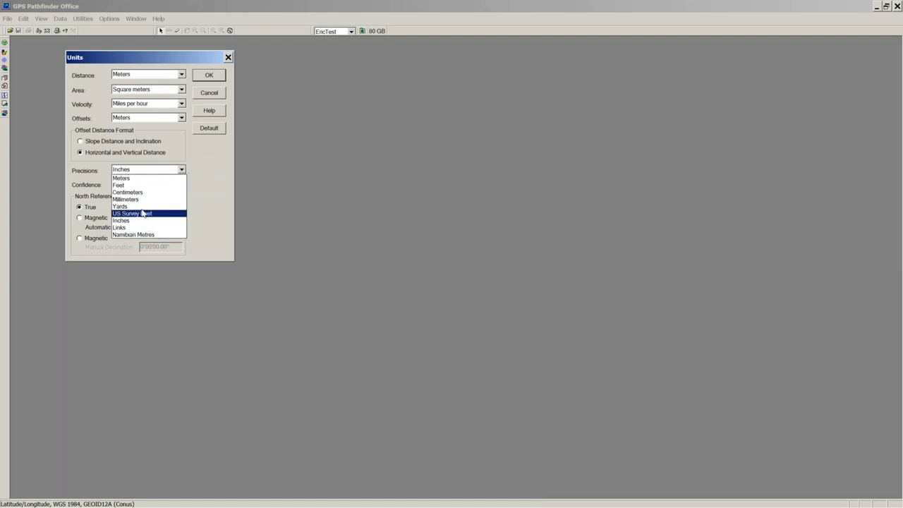
pyautogui.click(131, 188)
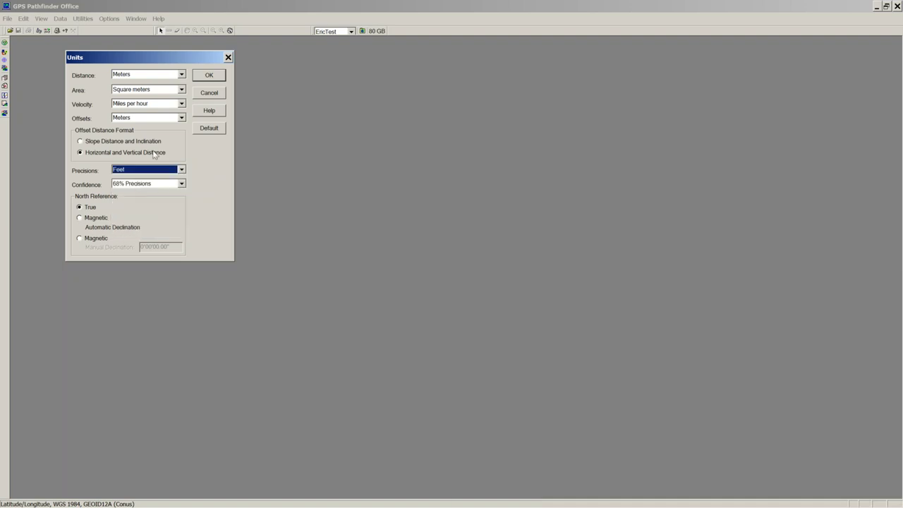
pyautogui.click(181, 74)
pyautogui.click(161, 91)
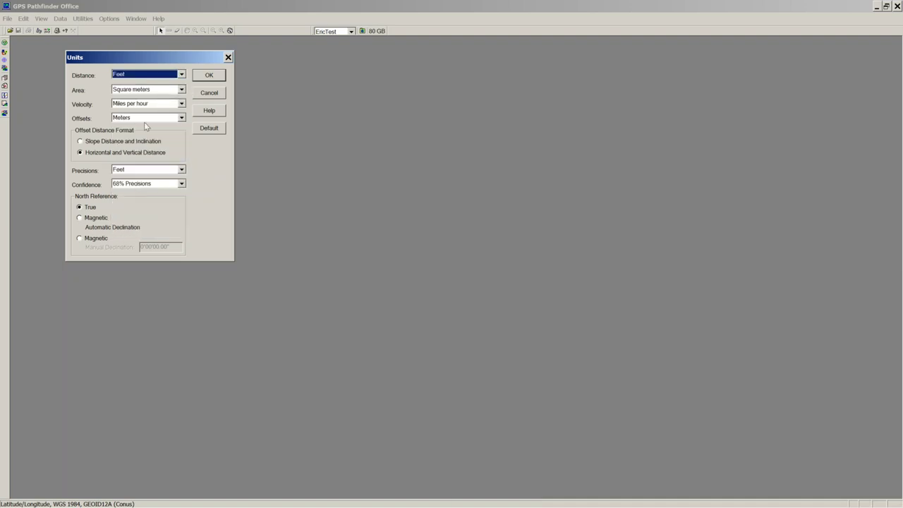
pyautogui.click(212, 78)
# Set the altitude units of the coordinate system to US Survey Feet.
pyautogui.click(110, 18)
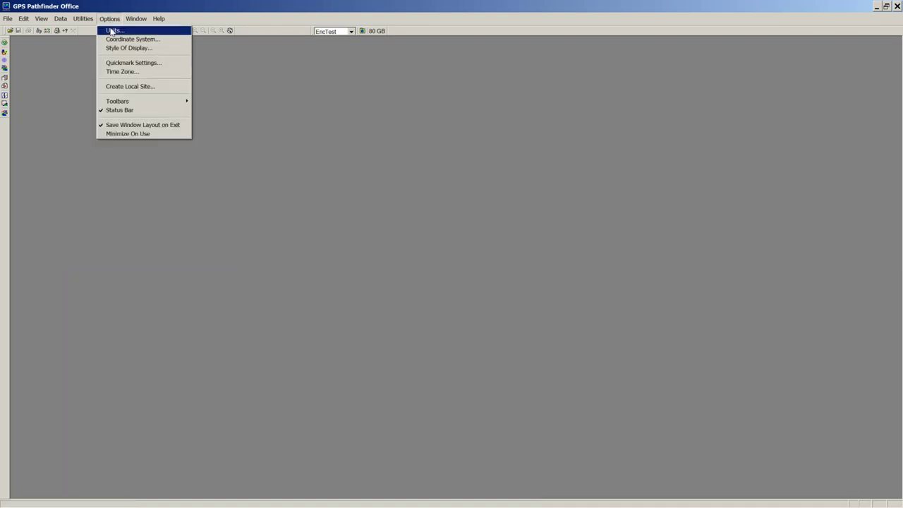
pyautogui.click(111, 40)
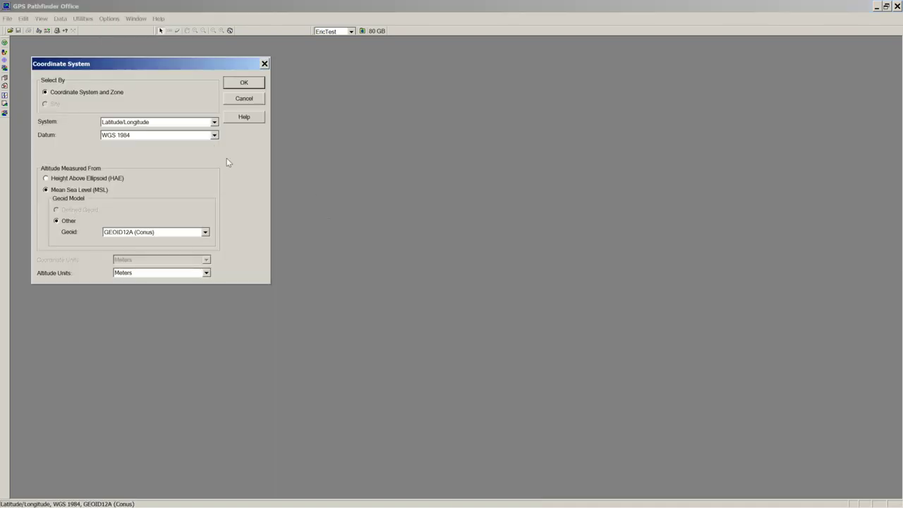
pyautogui.moveTo(141, 60); pyautogui.dragTo(235, 60)
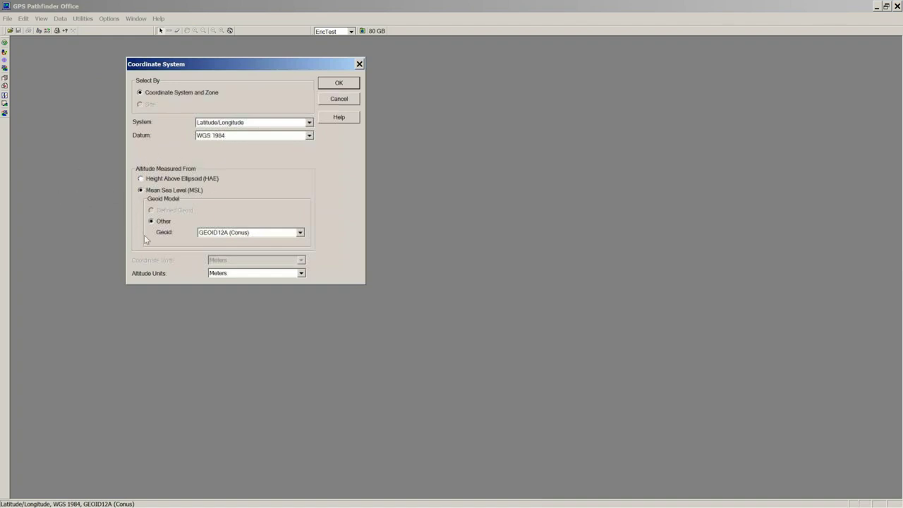
pyautogui.click(289, 275)
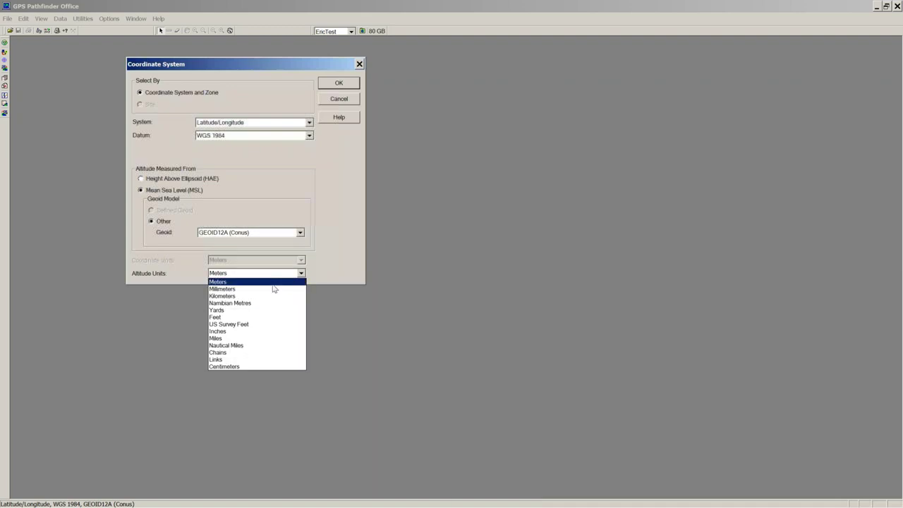
pyautogui.click(237, 324)
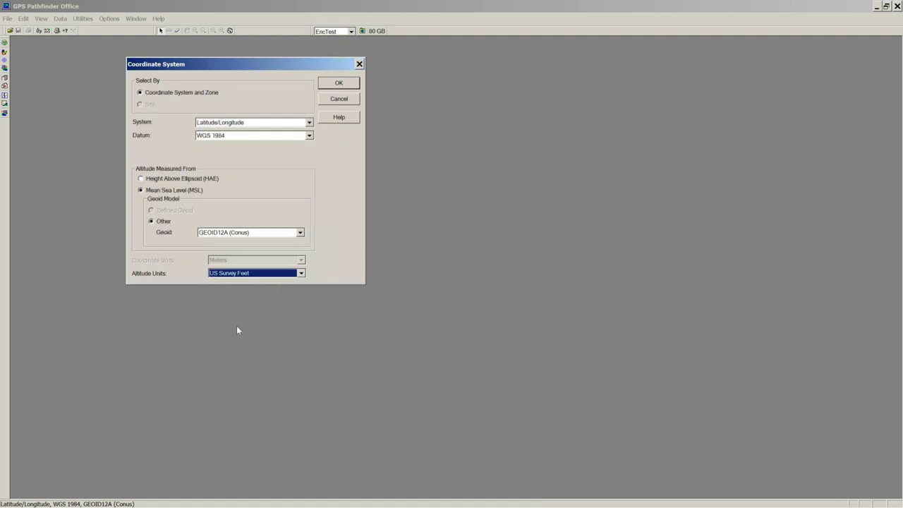
pyautogui.click(345, 84)
# Set the Lat/Long format in the display style to degrees and decimal minutes (DD°MM.mmm').
pyautogui.click(110, 19)
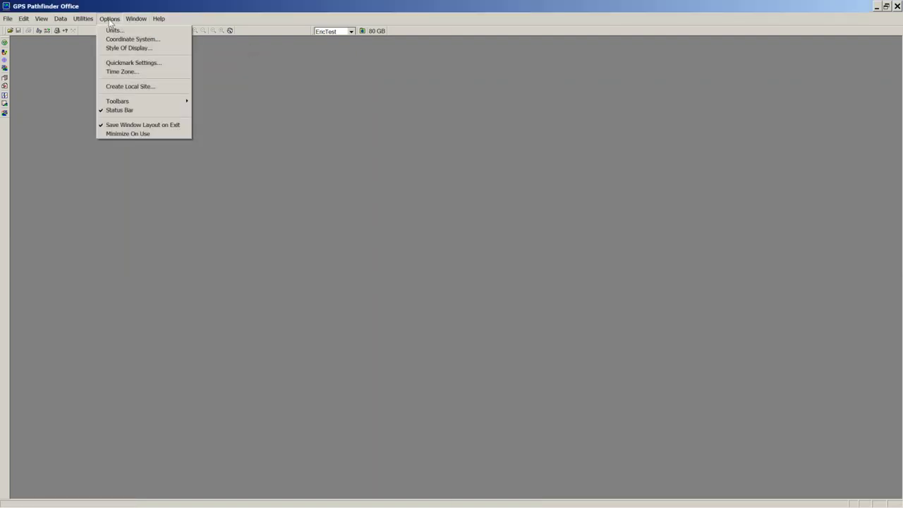
pyautogui.click(117, 48)
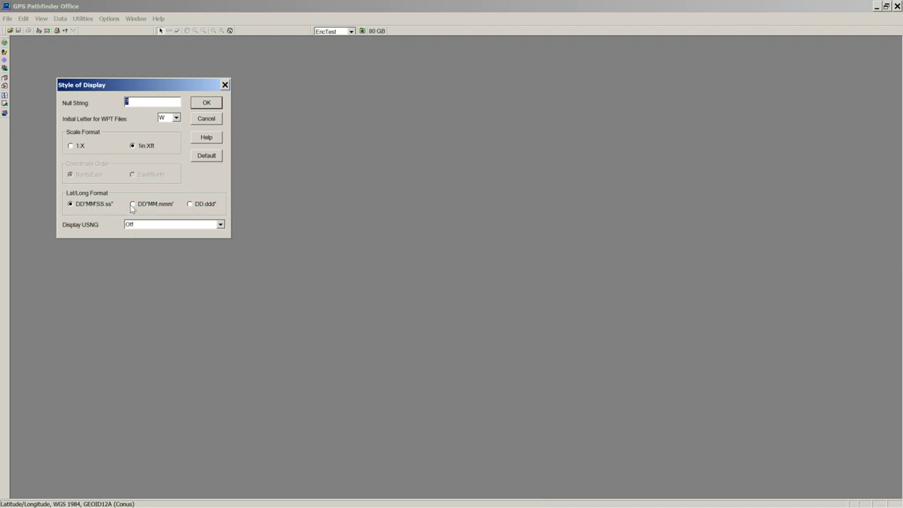
pyautogui.click(190, 206)
pyautogui.click(139, 206)
pyautogui.click(200, 105)
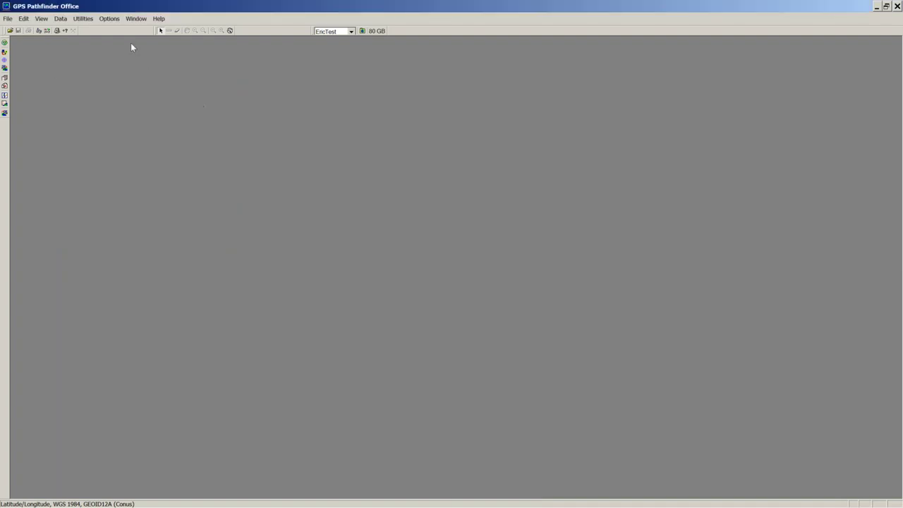
pyautogui.click(109, 19)
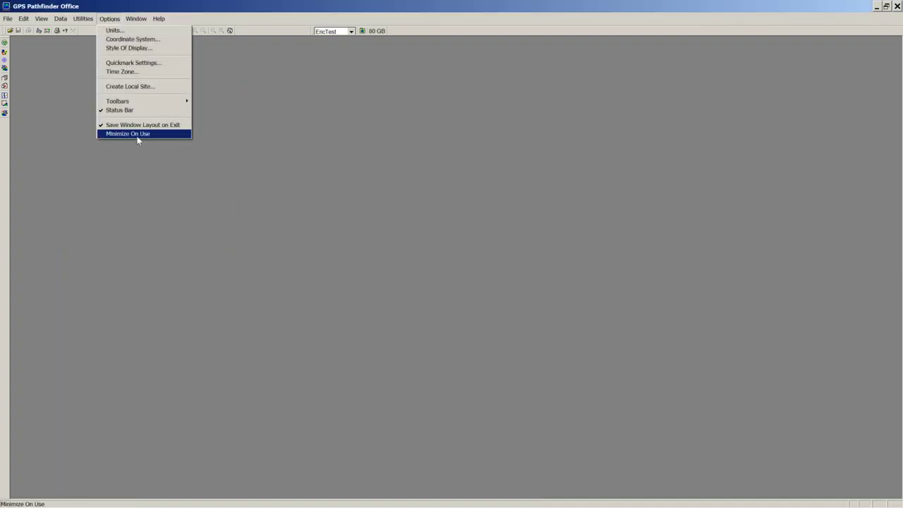
pyautogui.moveTo(167, 22)
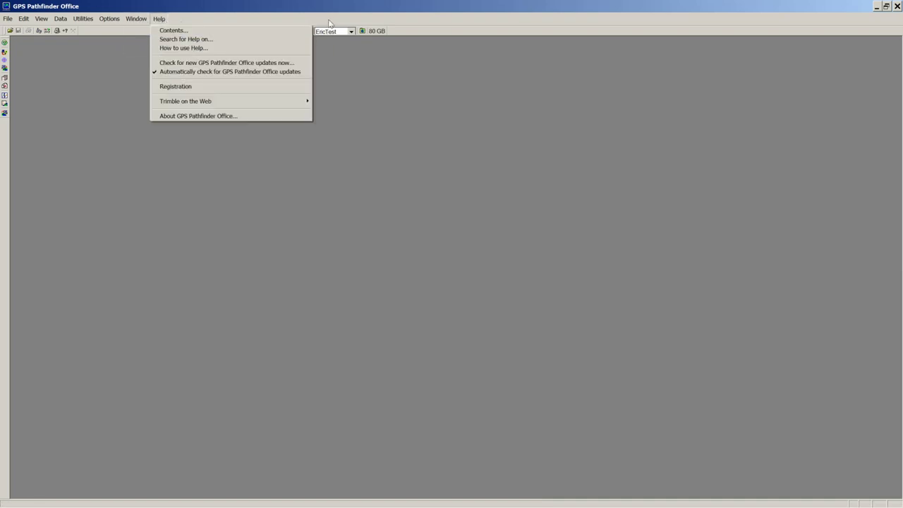
pyautogui.click(49, 38)
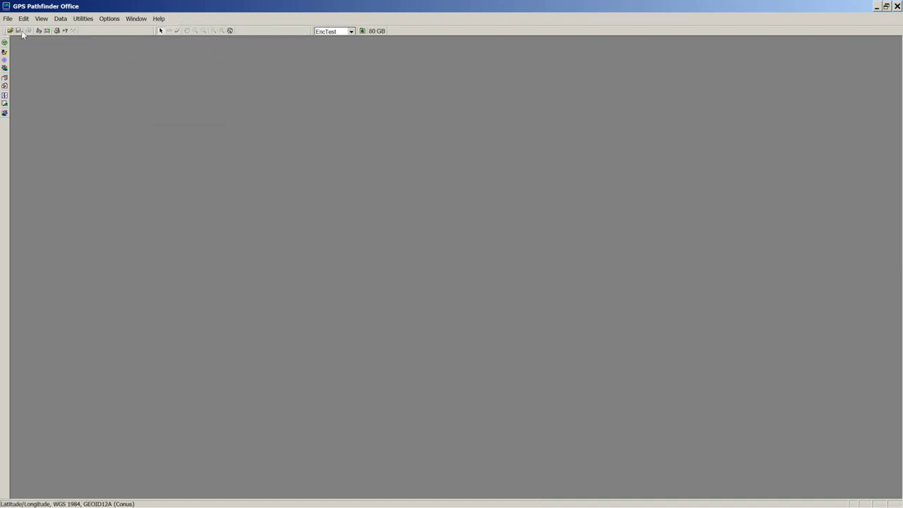
# Open the EricTest project folder and examine its Backup, Base and Export subfolders.
pyautogui.click(362, 31)
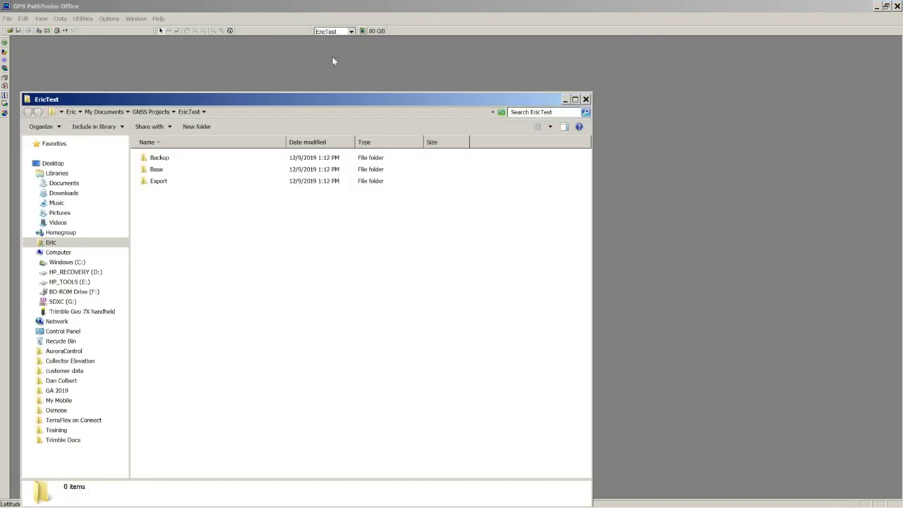
pyautogui.moveTo(225, 101); pyautogui.dragTo(369, 60)
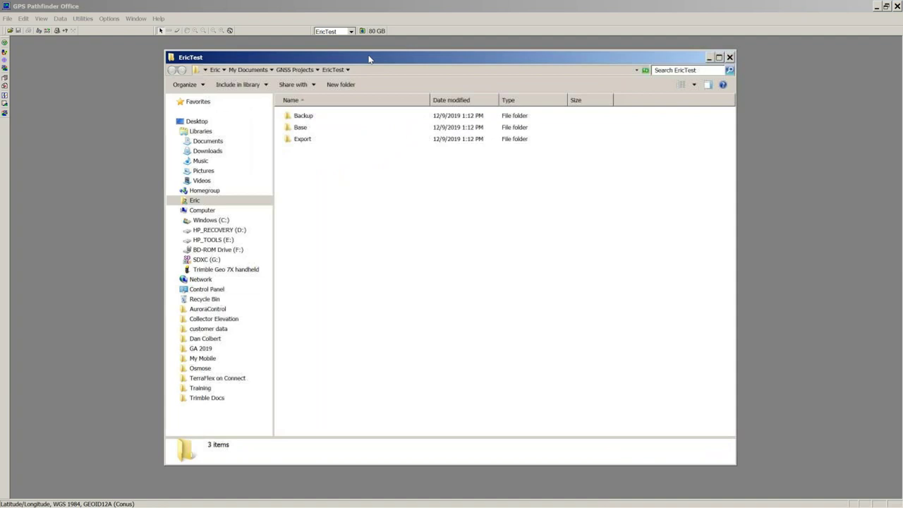
pyautogui.click(305, 115)
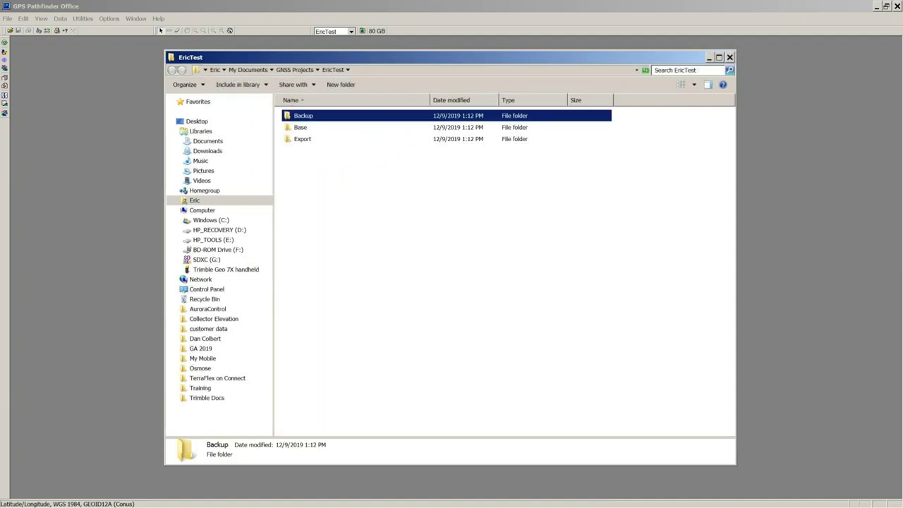
pyautogui.click(301, 128)
pyautogui.click(303, 139)
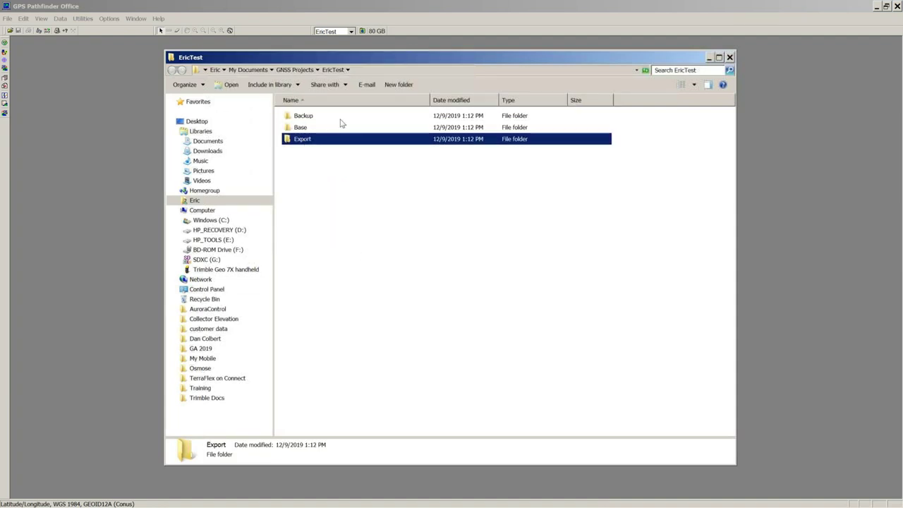
# Look inside the EricTest project's Backup subfolder, return to the project folder and close its window.
pyautogui.doubleClick(290, 116)
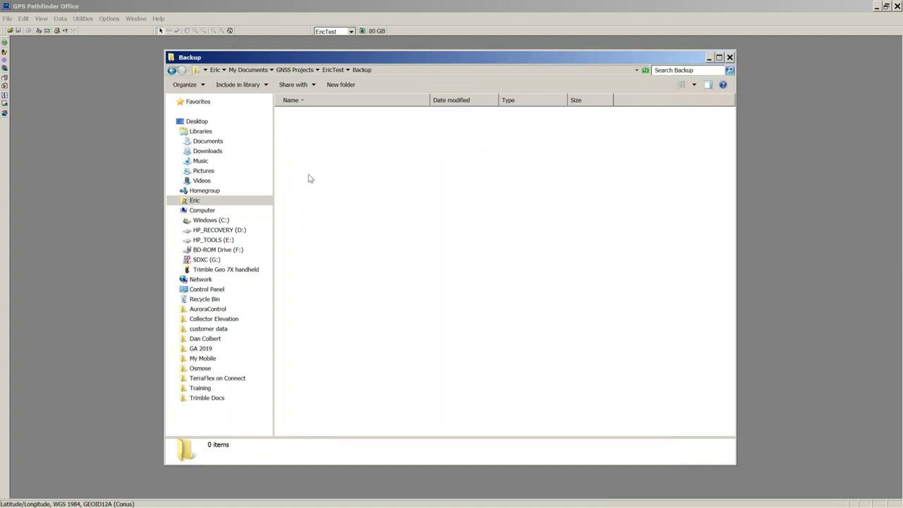
pyautogui.click(170, 70)
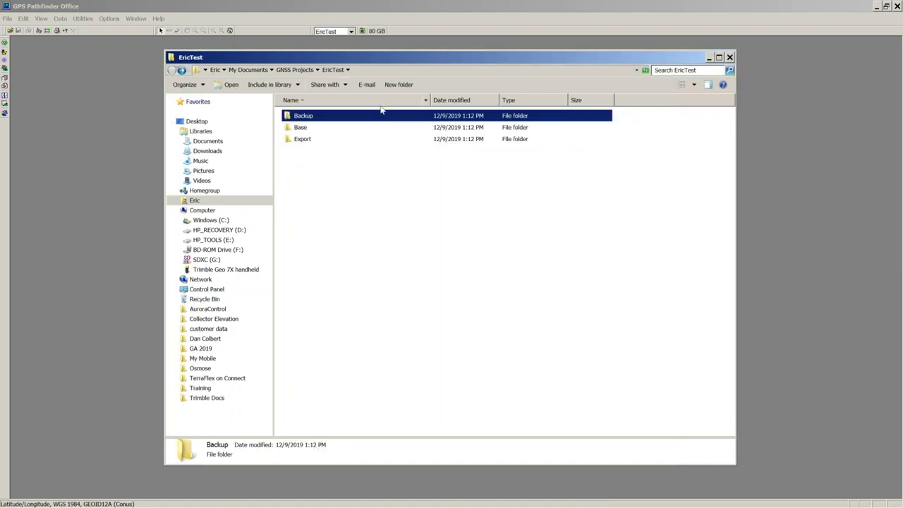
pyautogui.click(732, 57)
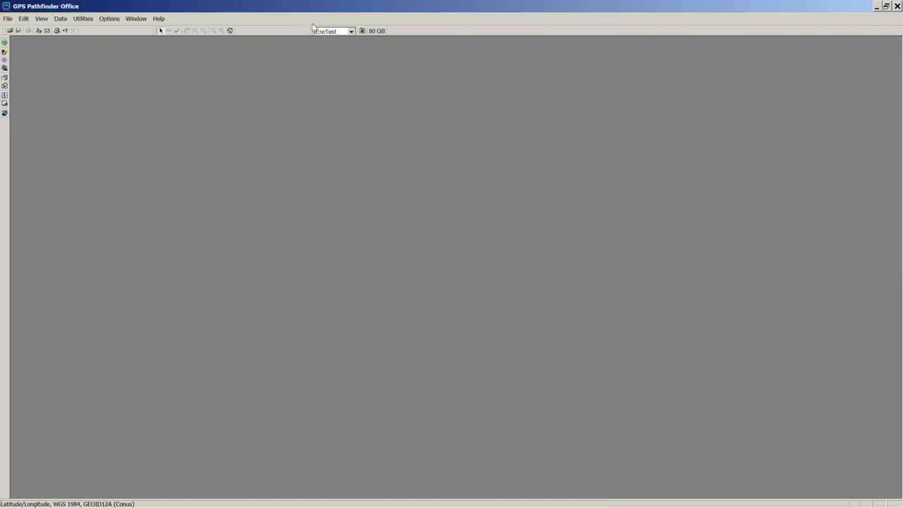
# Switch the current project to ATL Botanical Garden Trainnig and open its project folder.
pyautogui.click(351, 31)
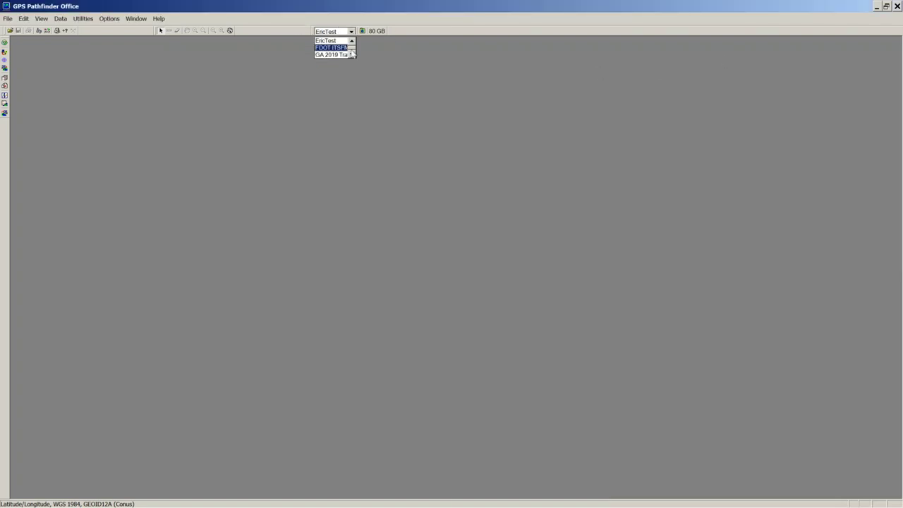
pyautogui.moveTo(352, 50); pyautogui.dragTo(353, 45)
pyautogui.scroll(5, 352, 45)
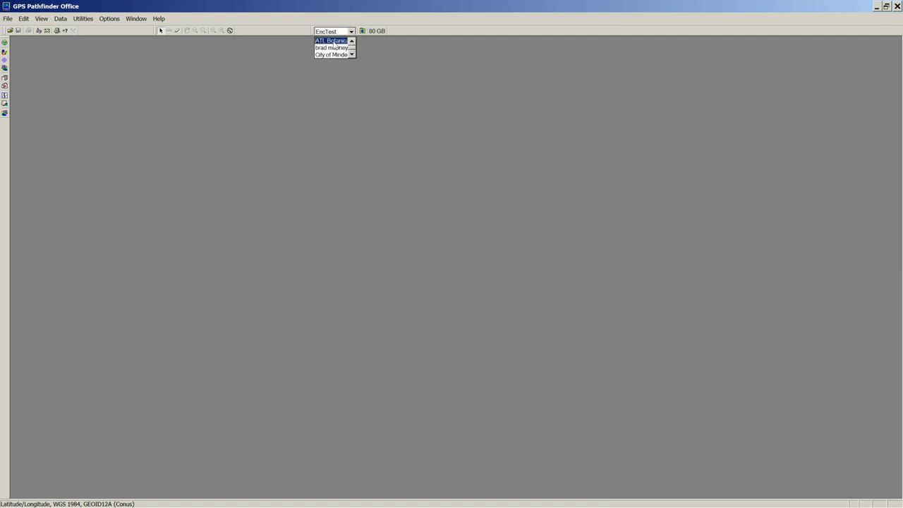
pyautogui.click(362, 31)
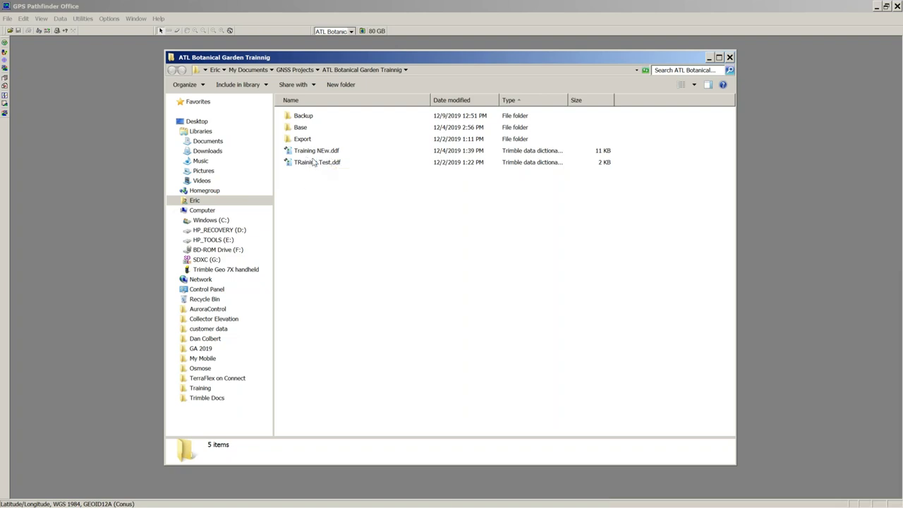
# Examine the features of the Training NEw.ddf data dictionary and the Family attribute of rcPlants, and close the editor and project folder.
pyautogui.click(313, 152)
pyautogui.doubleClick(313, 152)
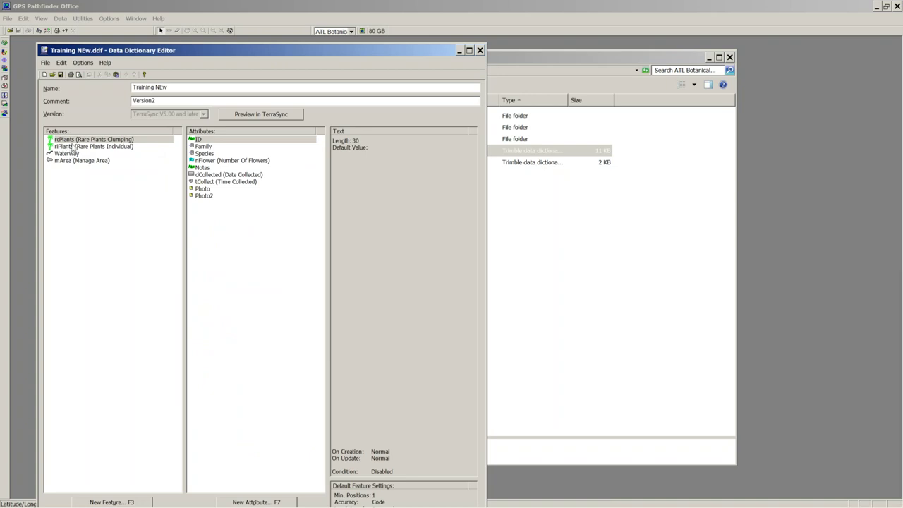
pyautogui.moveTo(139, 54); pyautogui.dragTo(273, 1)
pyautogui.click(36, 98)
pyautogui.click(37, 110)
pyautogui.click(36, 104)
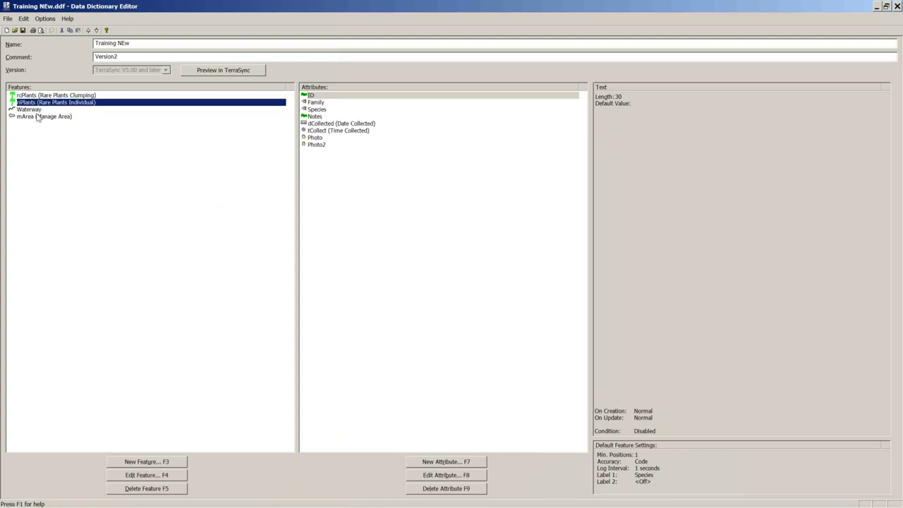
pyautogui.click(37, 118)
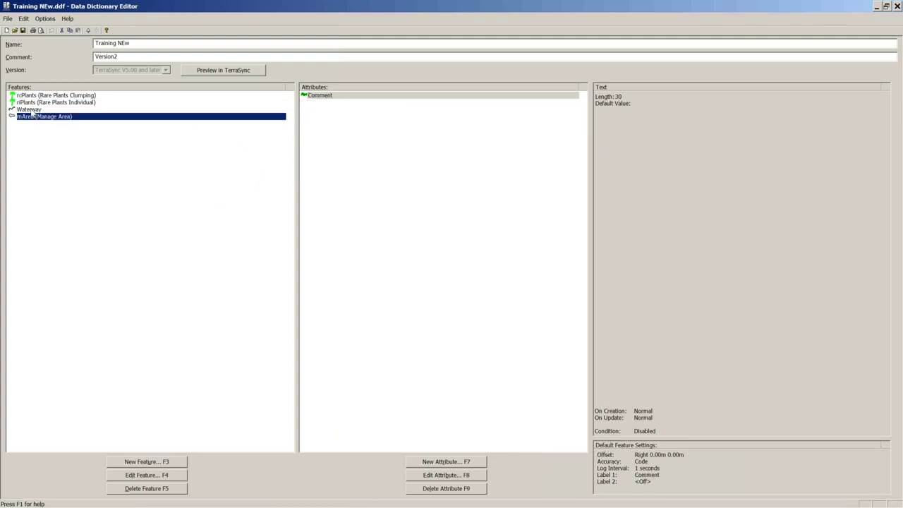
pyautogui.click(35, 98)
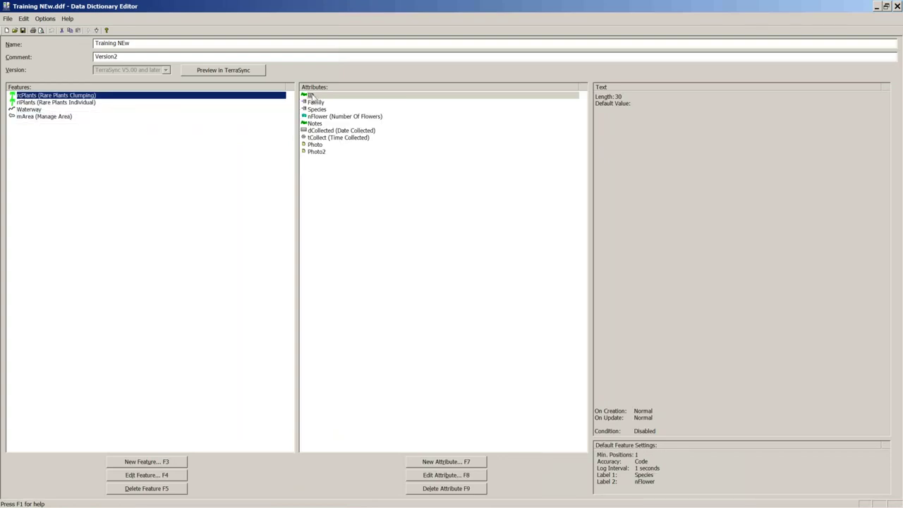
pyautogui.click(309, 105)
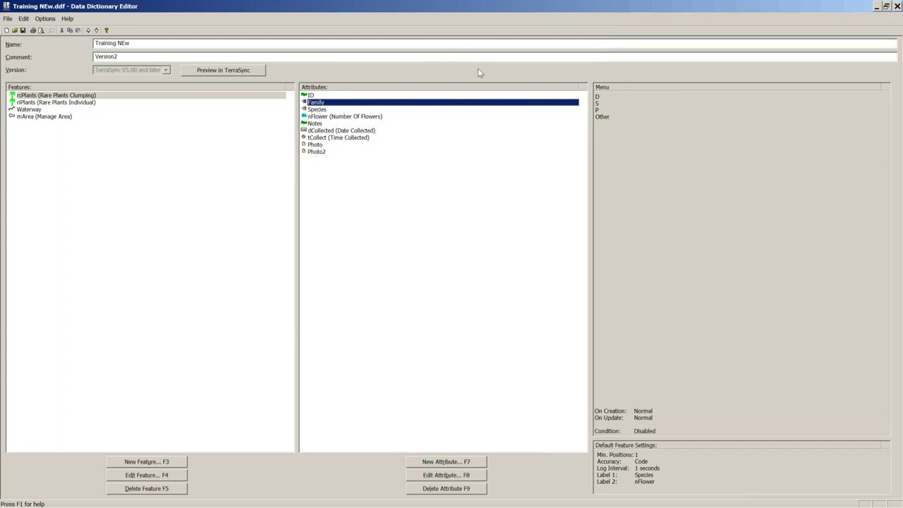
pyautogui.click(897, 6)
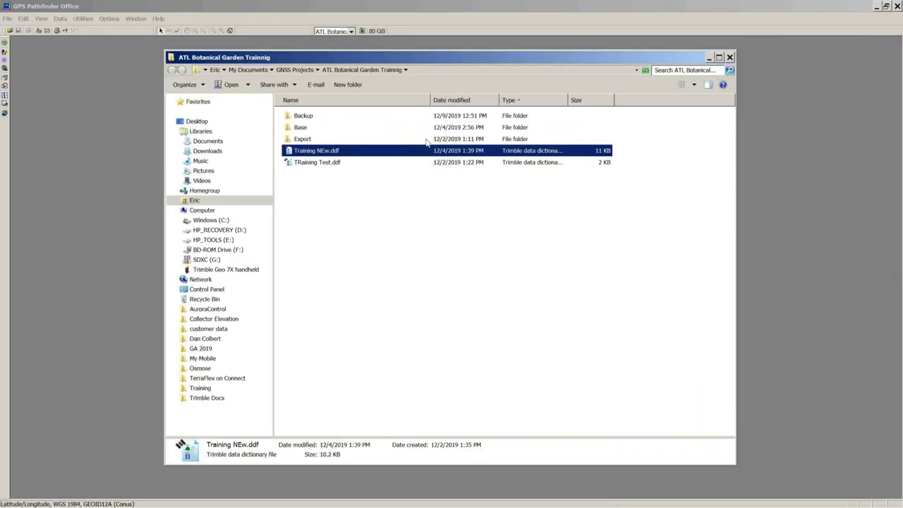
pyautogui.click(730, 58)
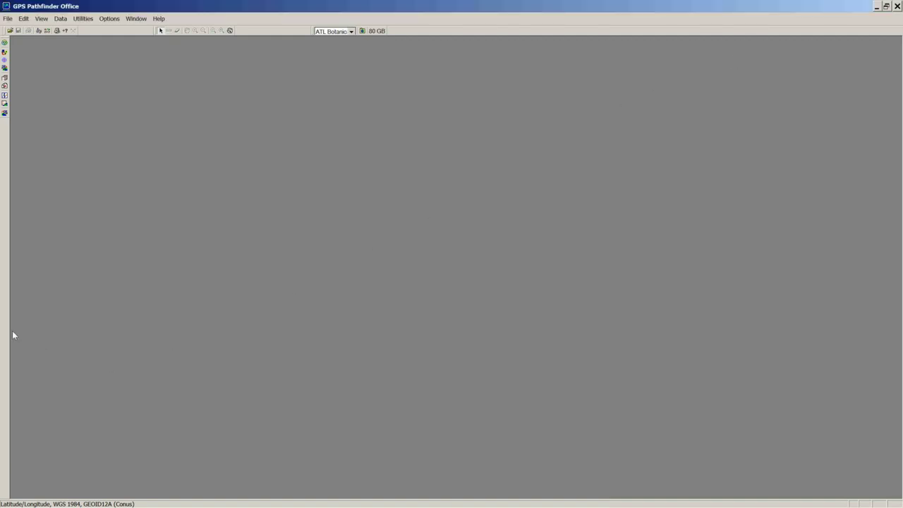
# Open the Data Transfer utility and bring its window to the front.
pyautogui.click(84, 19)
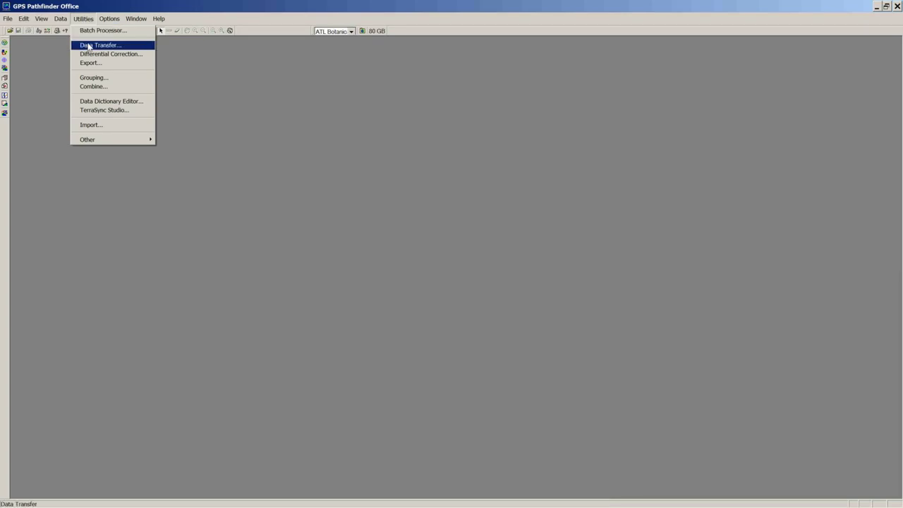
pyautogui.click(88, 46)
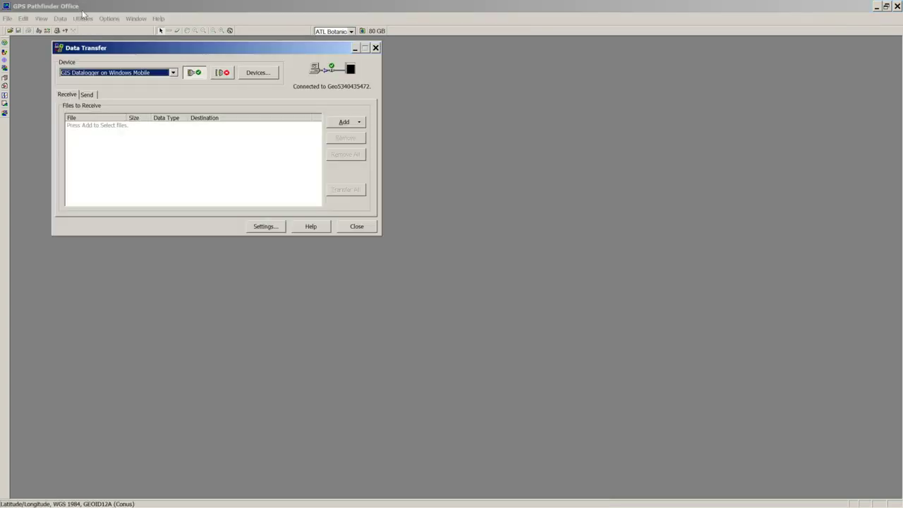
pyautogui.press('Escape')
pyautogui.click(84, 18)
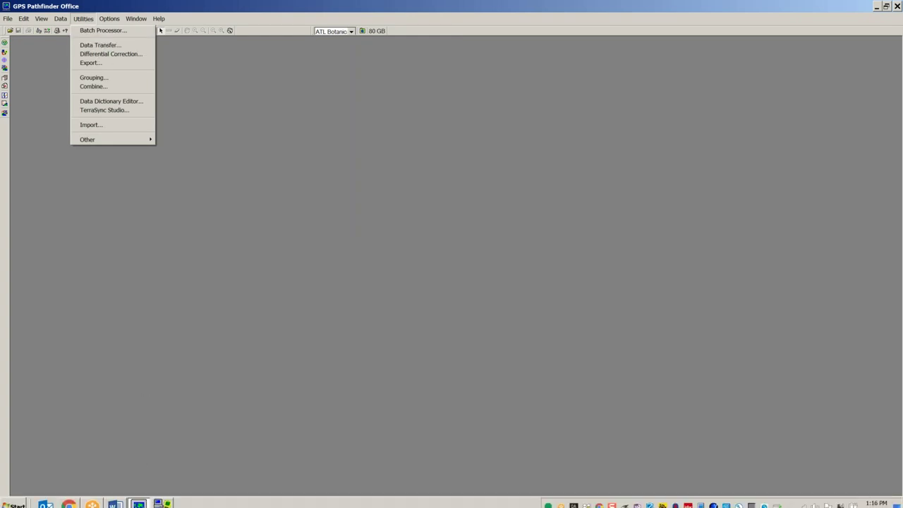
pyautogui.click(161, 498)
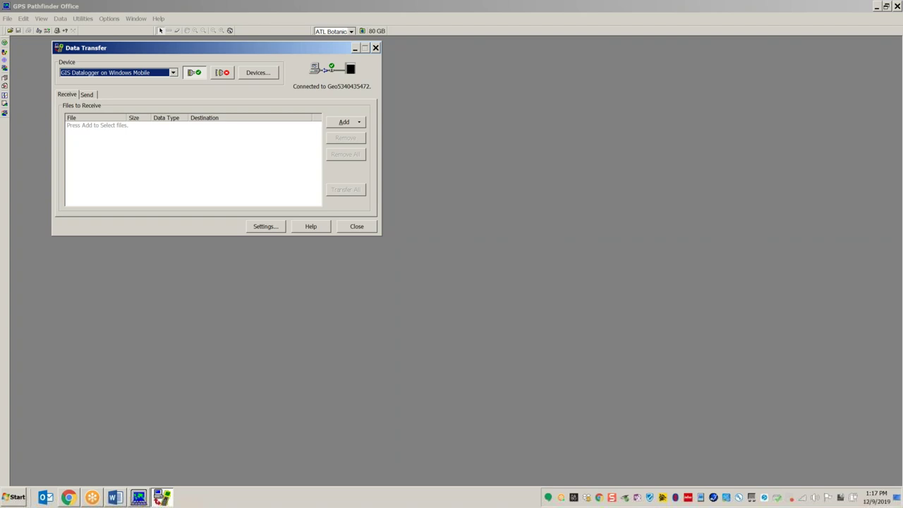
# Check the handheld's connection in Windows Mobile Device Center and close that window.
pyautogui.click(11, 498)
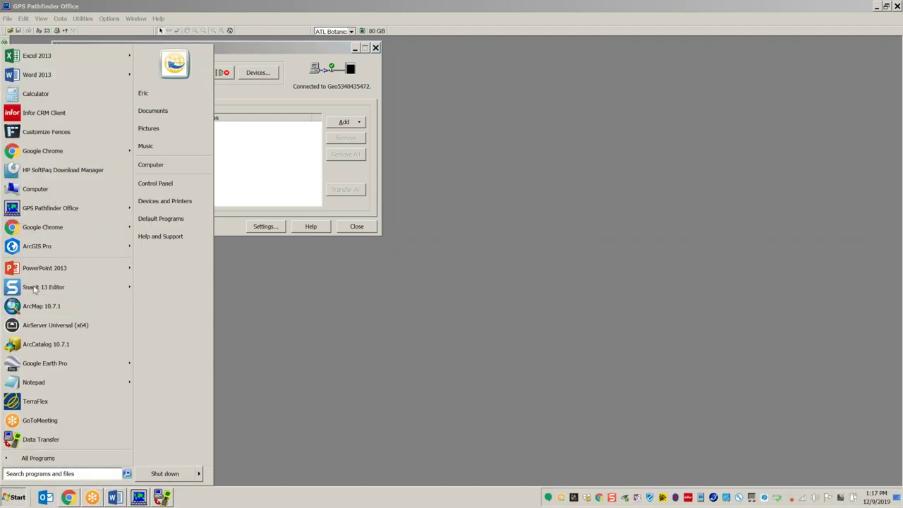
pyautogui.click(34, 458)
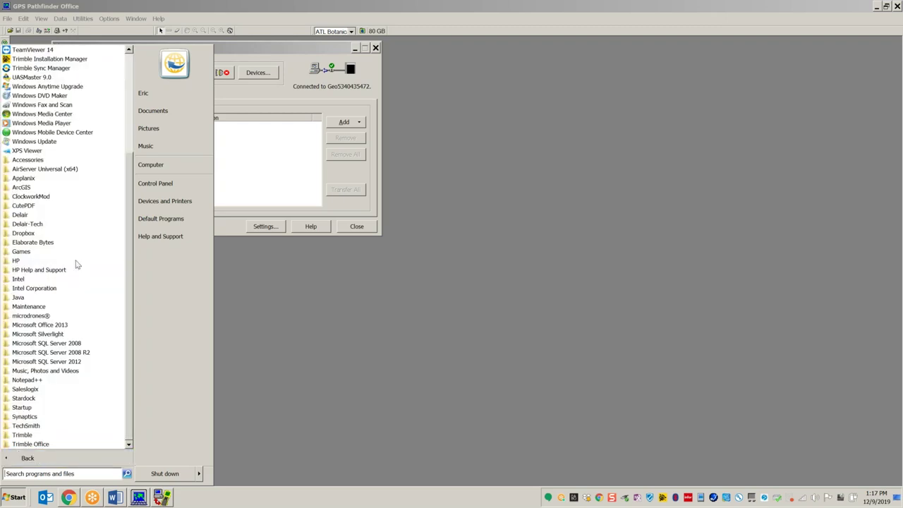
pyautogui.click(71, 130)
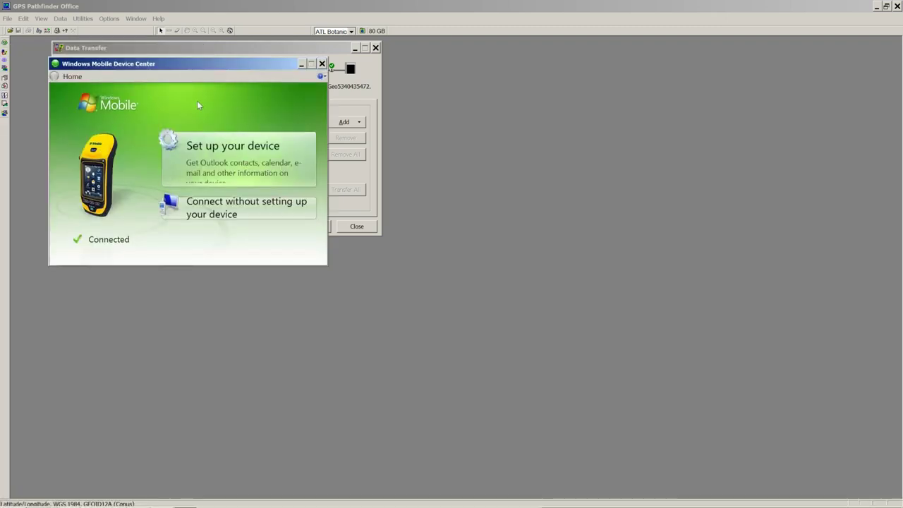
pyautogui.moveTo(192, 64); pyautogui.dragTo(543, 84)
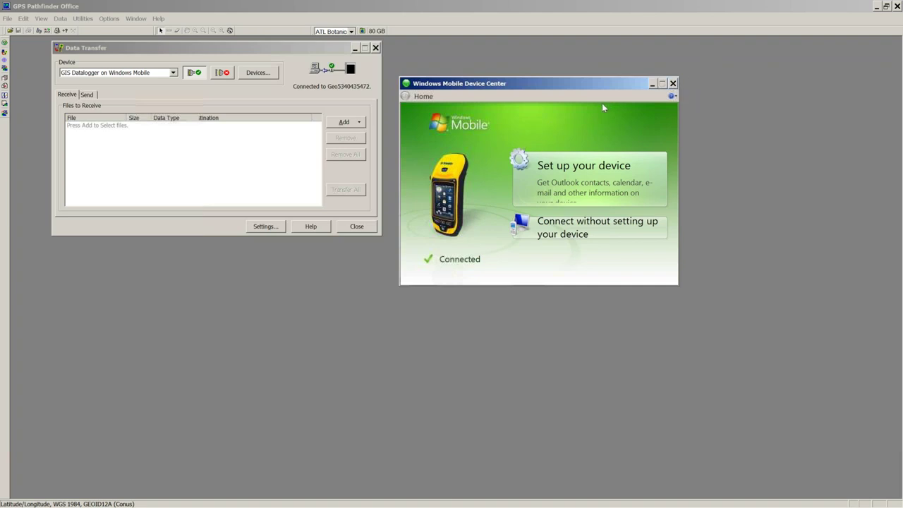
pyautogui.click(672, 83)
# Review the list of devices available for the data transfer.
pyautogui.click(173, 73)
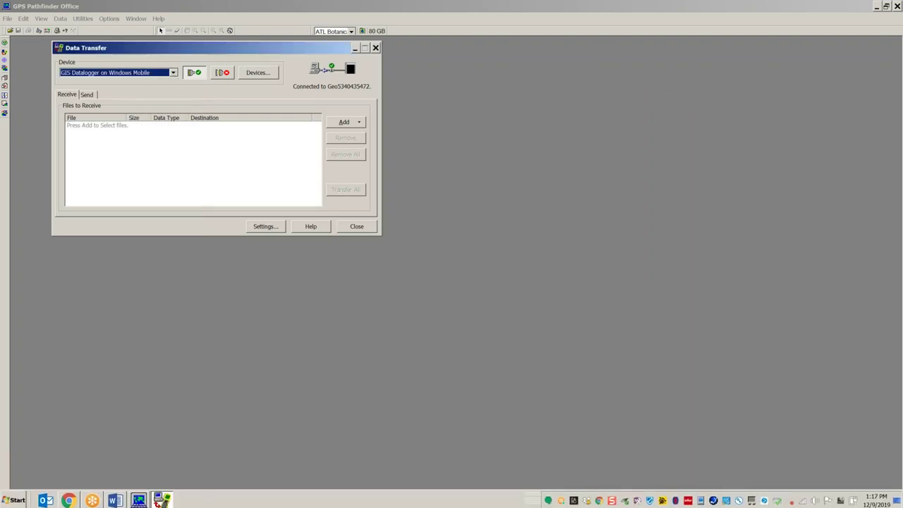
pyautogui.click(173, 72)
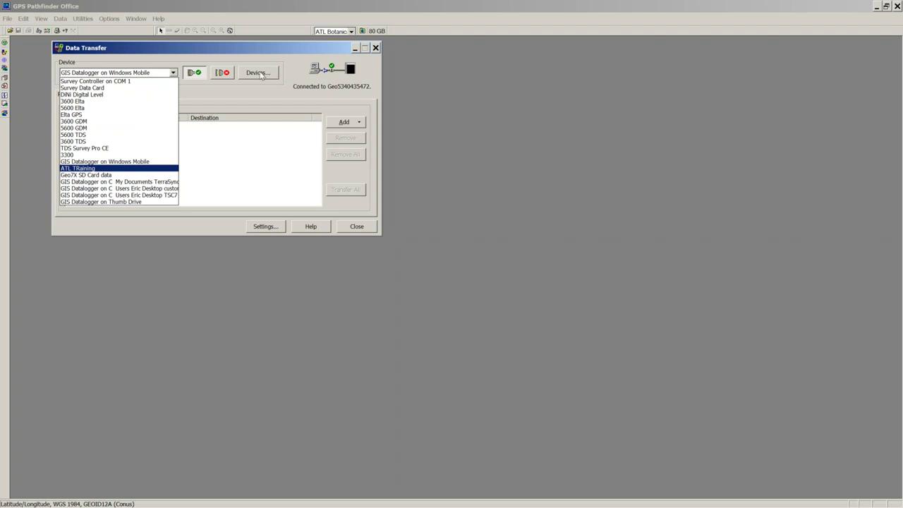
pyautogui.click(214, 90)
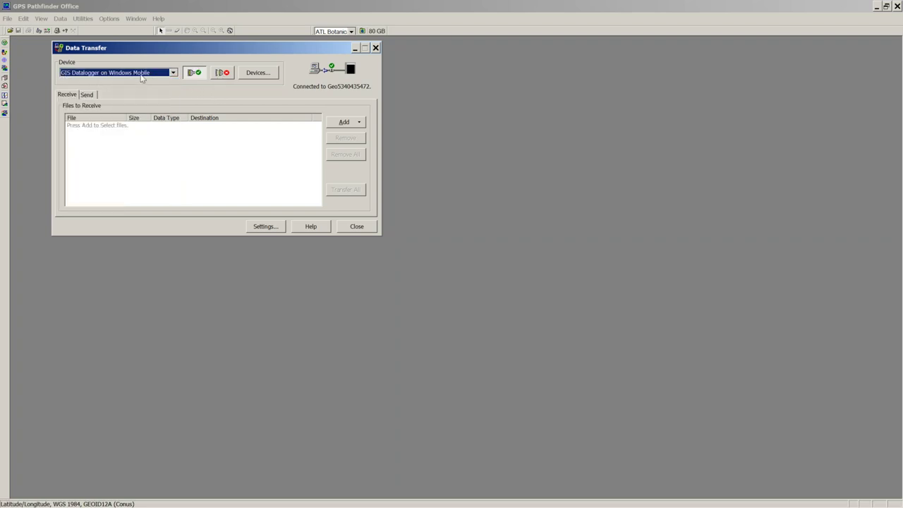
# Disconnect the GIS Datalogger on Windows Mobile and reconnect it, dismissing the Windows Mobile Device Center window.
pyautogui.click(221, 74)
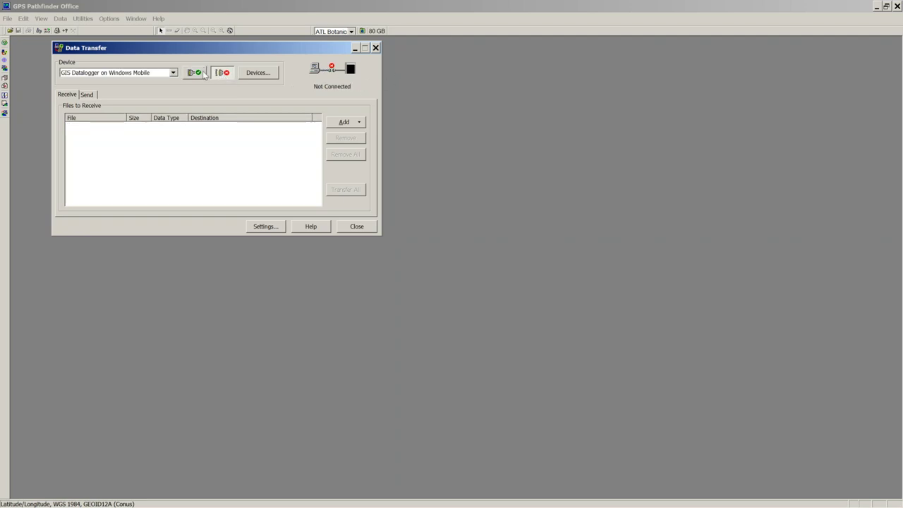
pyautogui.click(196, 73)
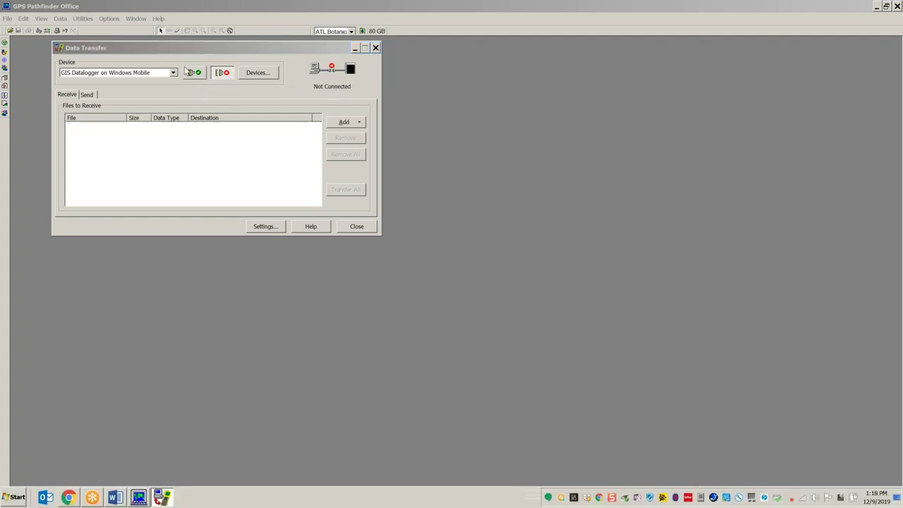
pyautogui.click(196, 74)
pyautogui.click(196, 75)
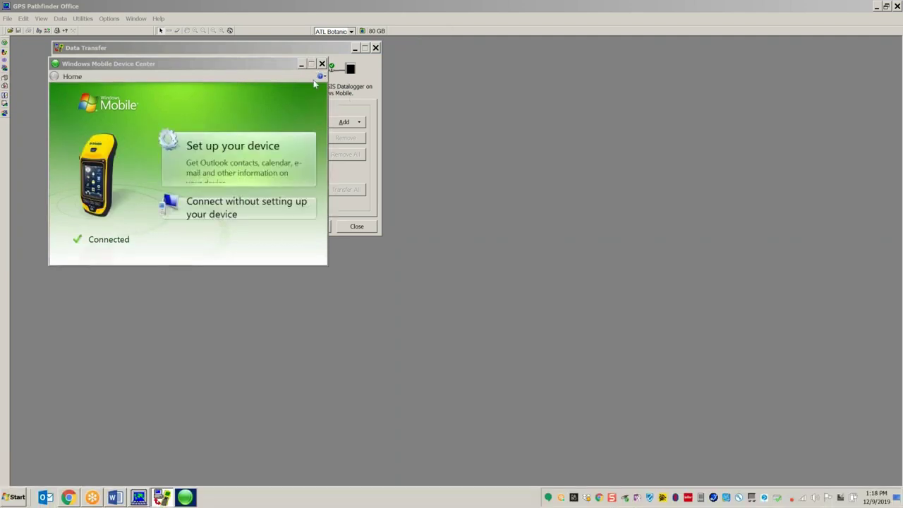
pyautogui.click(321, 63)
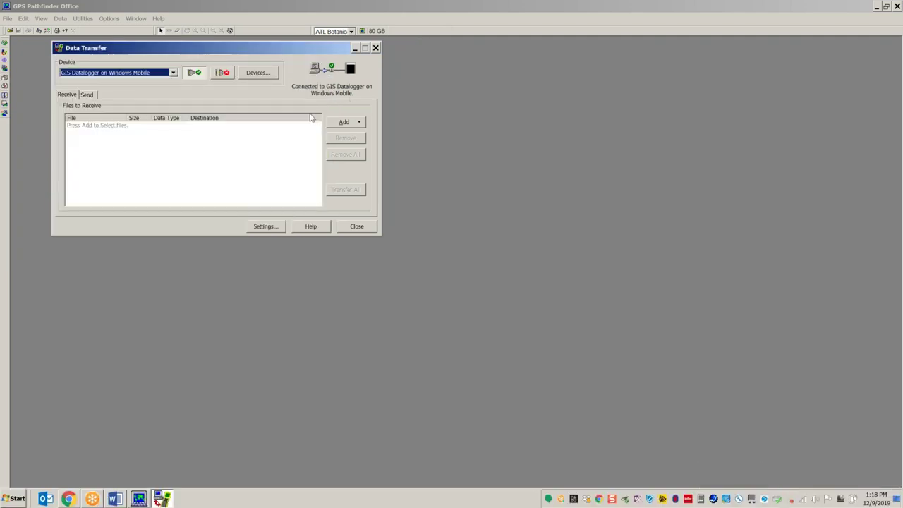
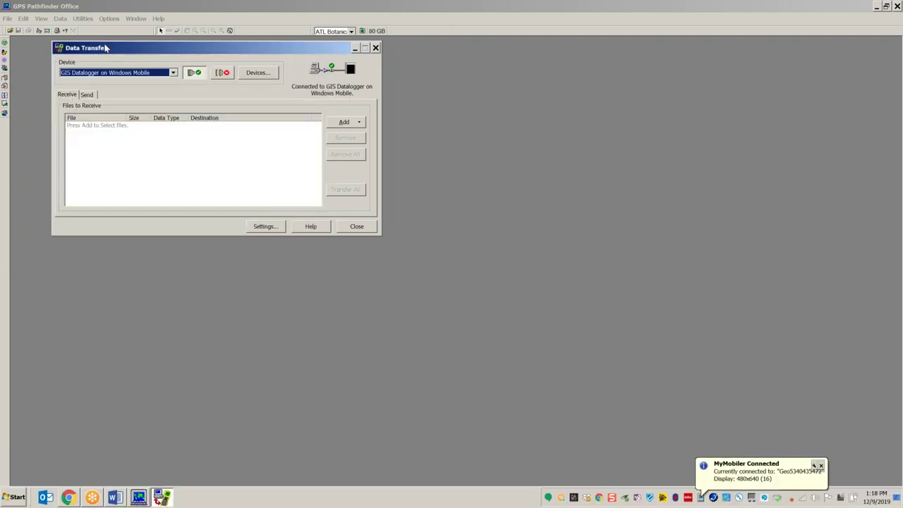
# Compare the receive and send sides of Data Transfer and examine the file types that can be sent to the device.
pyautogui.moveTo(106, 47); pyautogui.dragTo(115, 66)
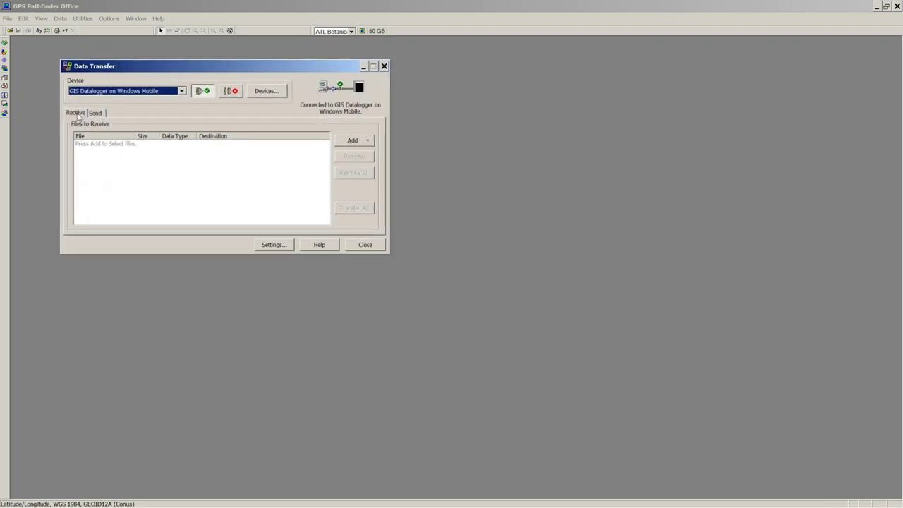
pyautogui.click(78, 117)
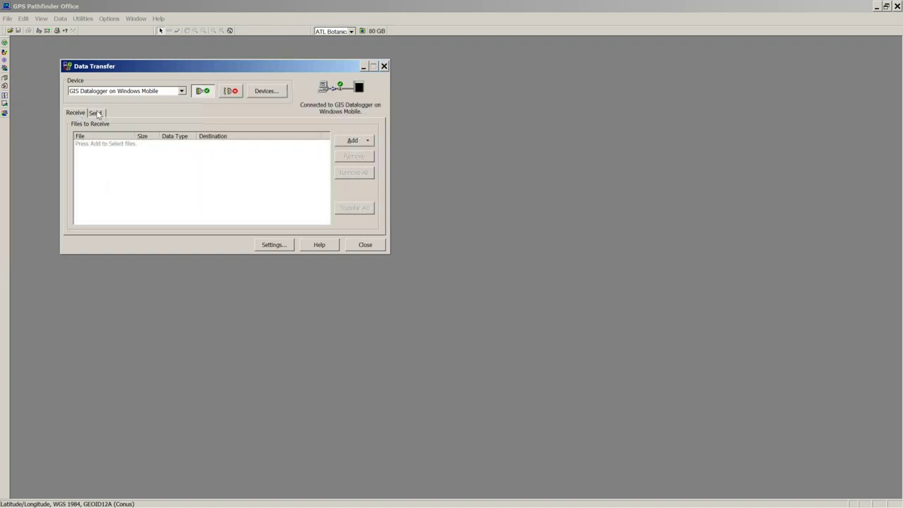
pyautogui.click(97, 114)
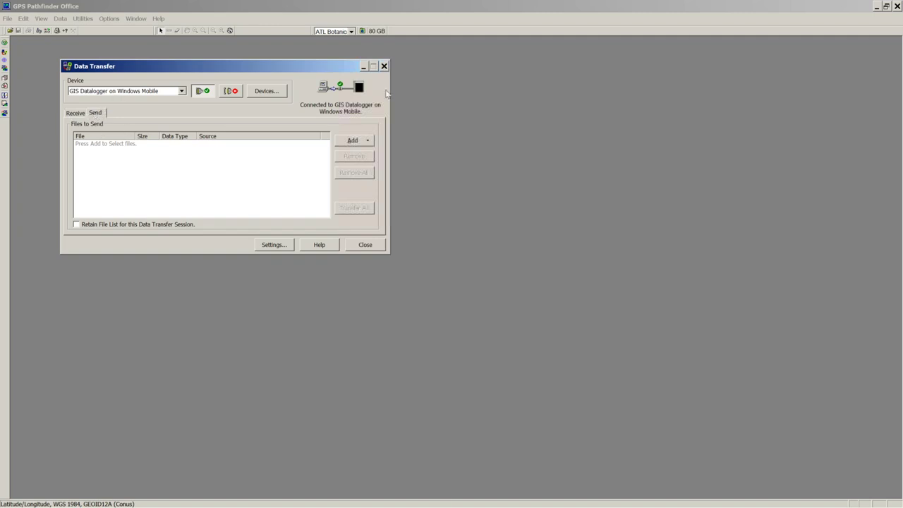
pyautogui.click(366, 143)
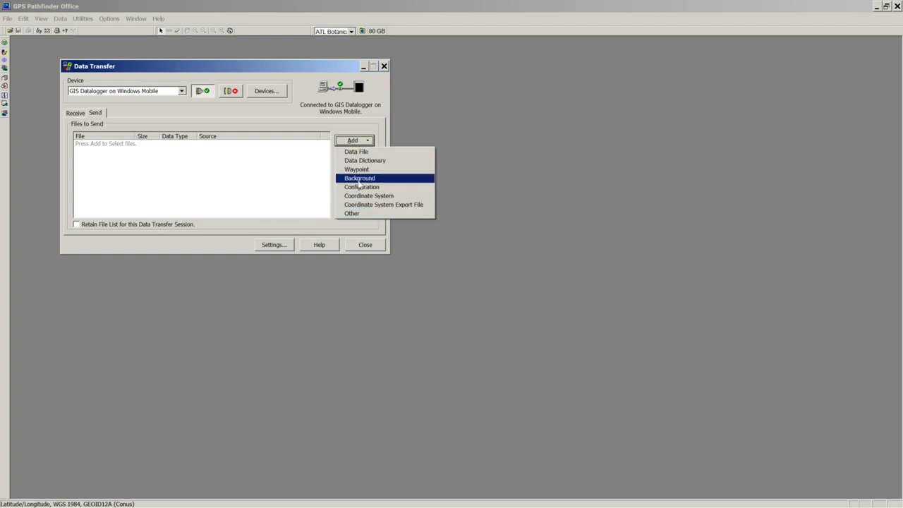
pyautogui.click(314, 126)
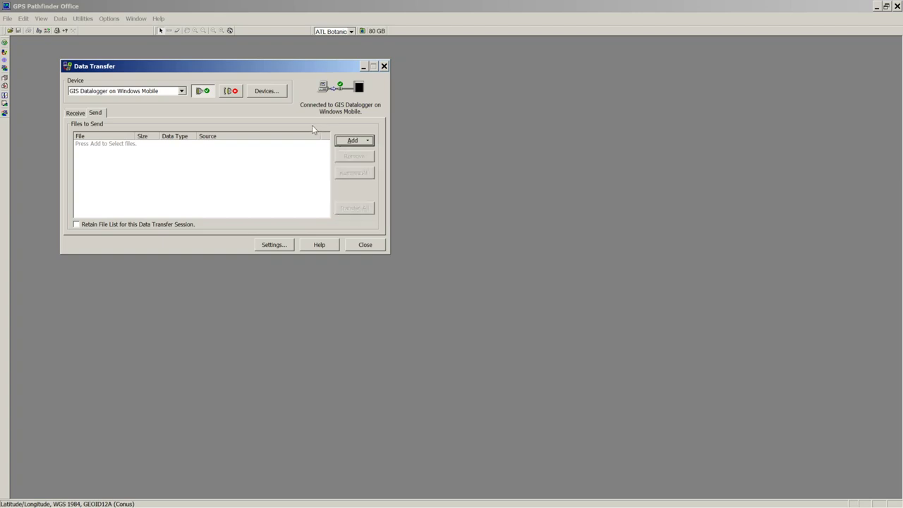
# Add the data files ATL Training and atl training test to the files to receive, reviewing the destination folder.
pyautogui.click(74, 115)
pyautogui.click(354, 141)
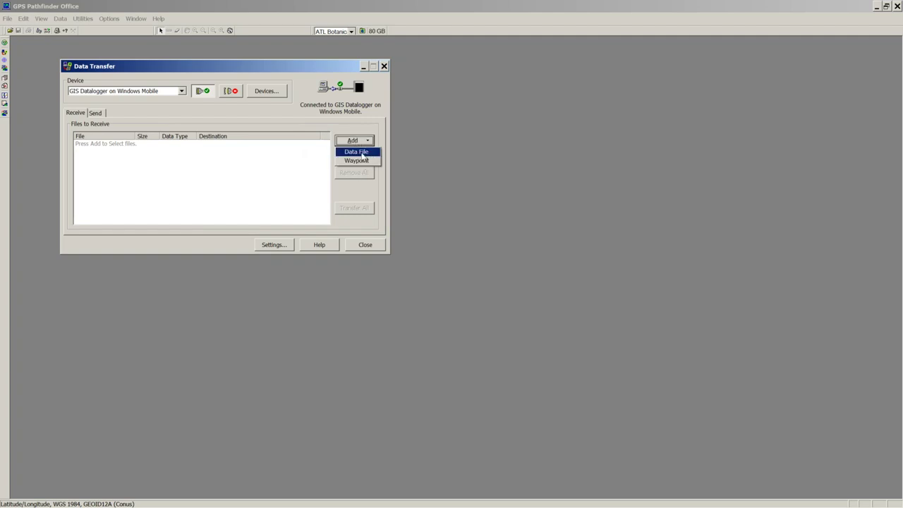
pyautogui.click(361, 154)
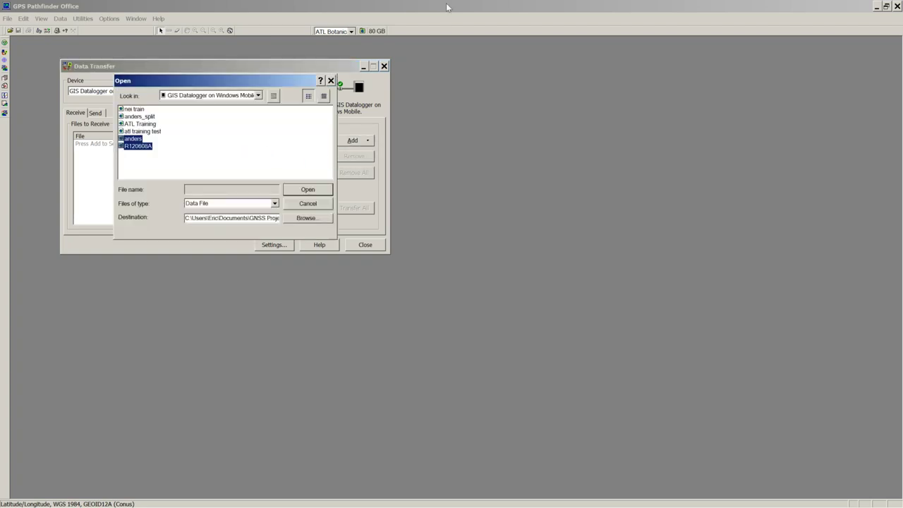
pyautogui.moveTo(236, 82); pyautogui.dragTo(525, 79)
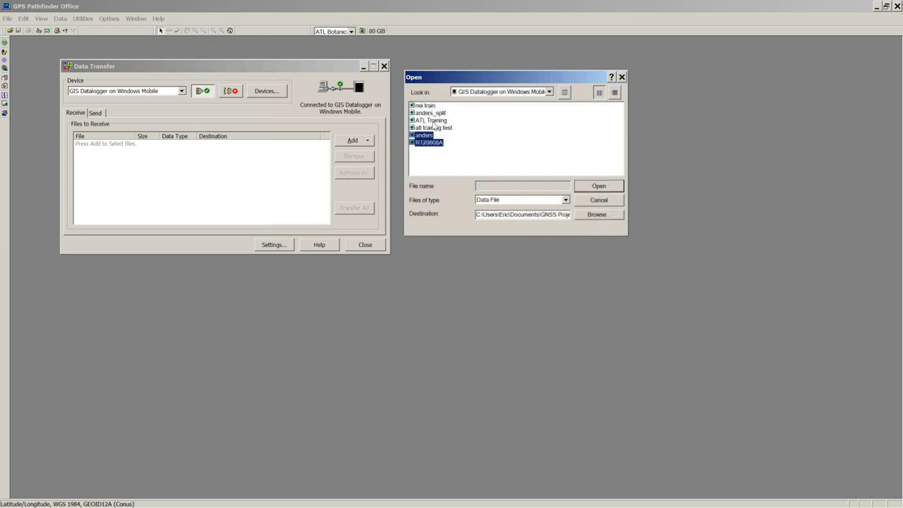
pyautogui.click(434, 121)
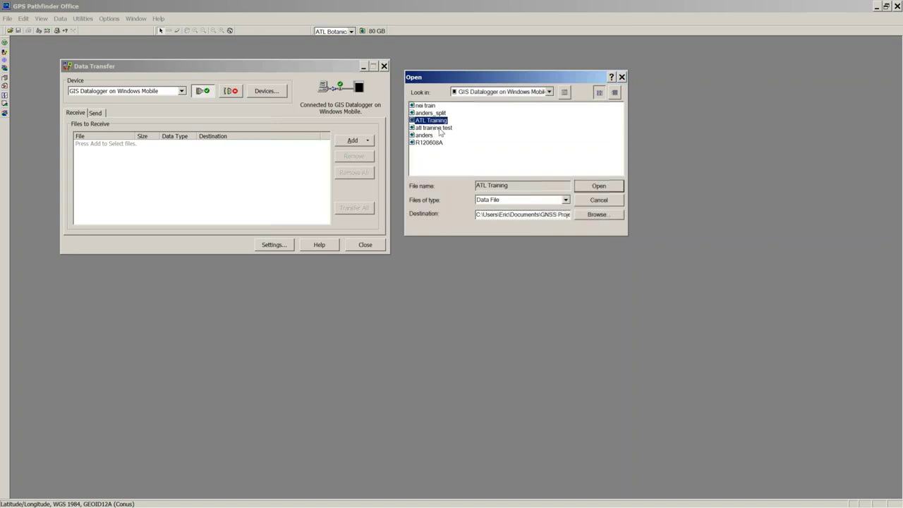
pyautogui.keyDown('ctrl'); pyautogui.click(440, 128); pyautogui.keyUp('ctrl')
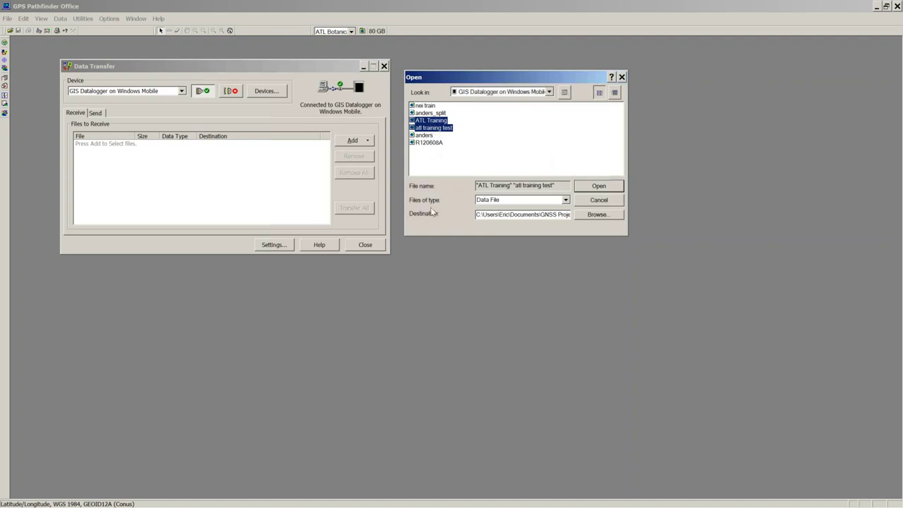
pyautogui.click(512, 219)
pyautogui.moveTo(512, 219); pyautogui.dragTo(590, 210)
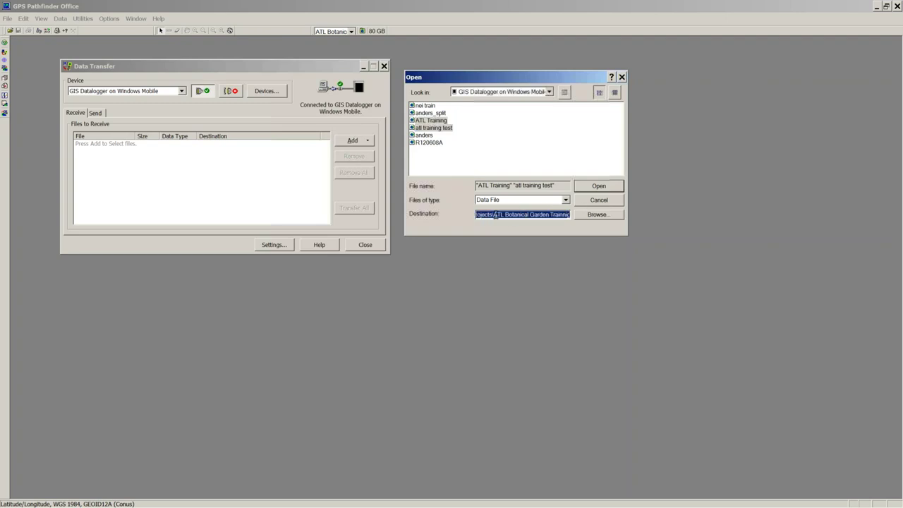
pyautogui.click(599, 185)
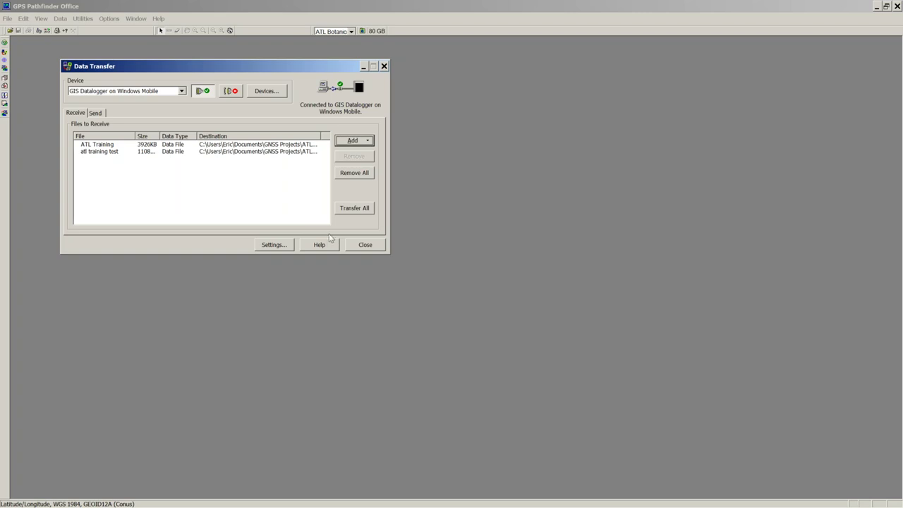
# Transfer all listed files from the handheld to the computer and dismiss the transfer report.
pyautogui.click(366, 209)
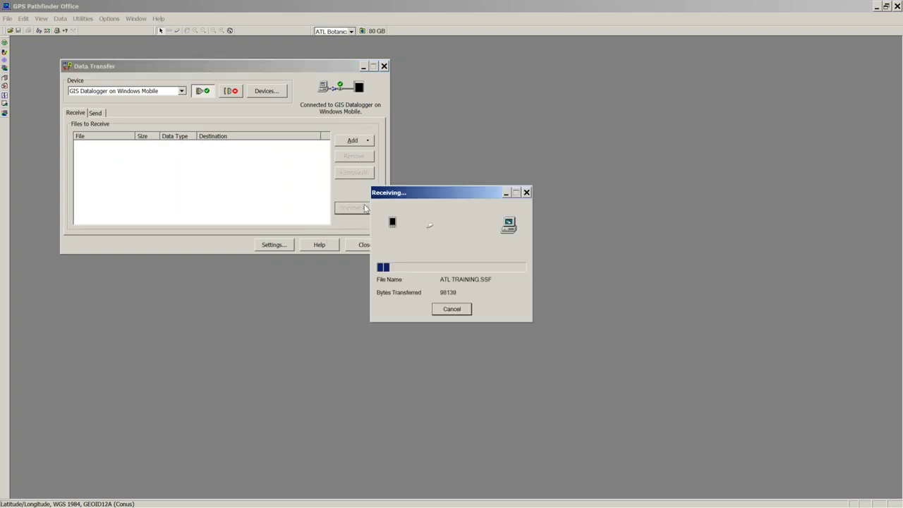
pyautogui.moveTo(442, 195); pyautogui.dragTo(503, 71)
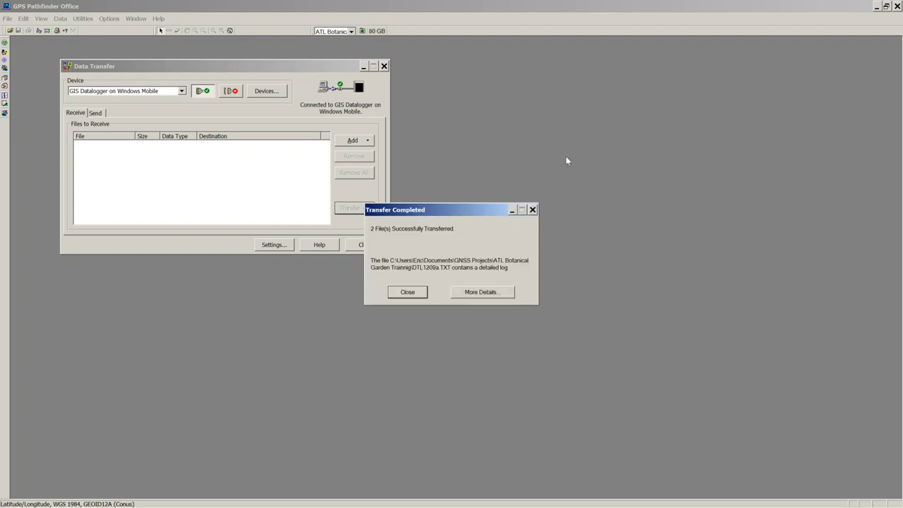
pyautogui.moveTo(464, 216); pyautogui.dragTo(502, 100)
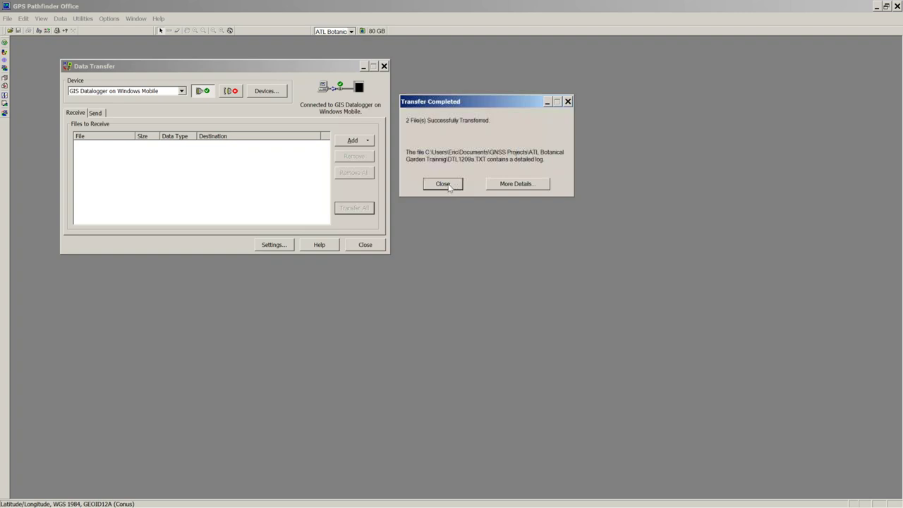
pyautogui.click(444, 184)
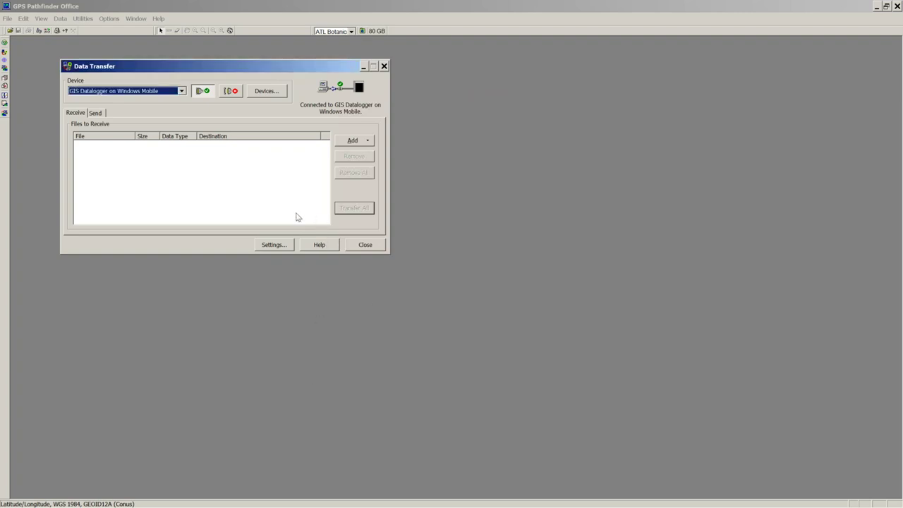
# Disconnect the GIS Datalogger on Windows Mobile and close Data Transfer.
pyautogui.click(235, 91)
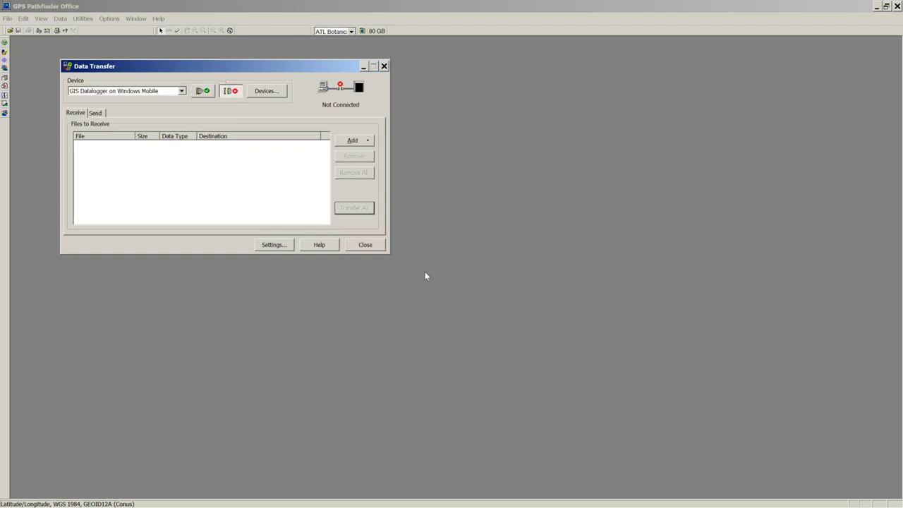
pyautogui.click(368, 247)
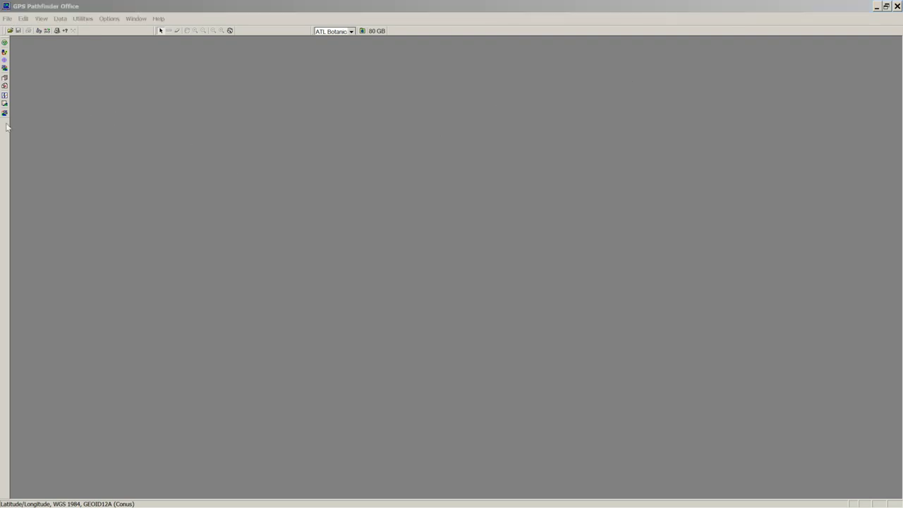
# Bring up the project's data files for opening and compare the details of ATL TRAINING TEST.SSF and ATL TRAINING.SSF.
pyautogui.click(7, 19)
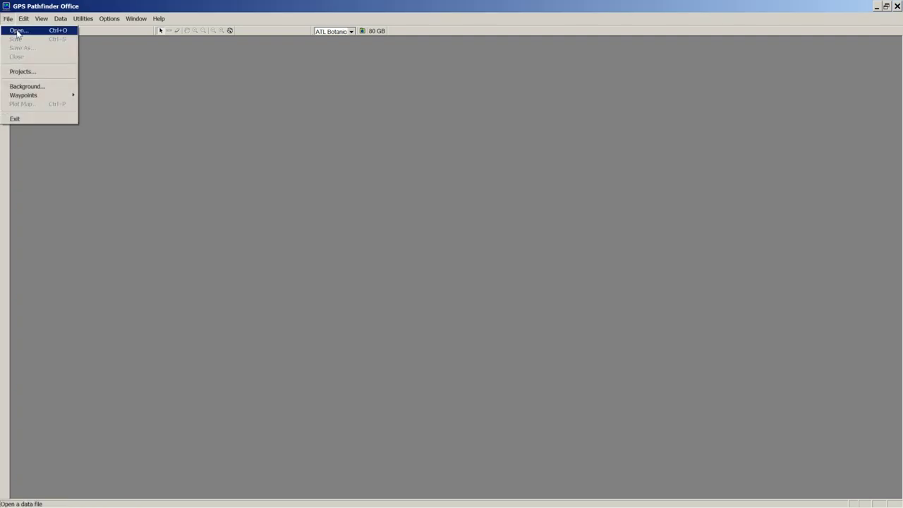
pyautogui.click(18, 32)
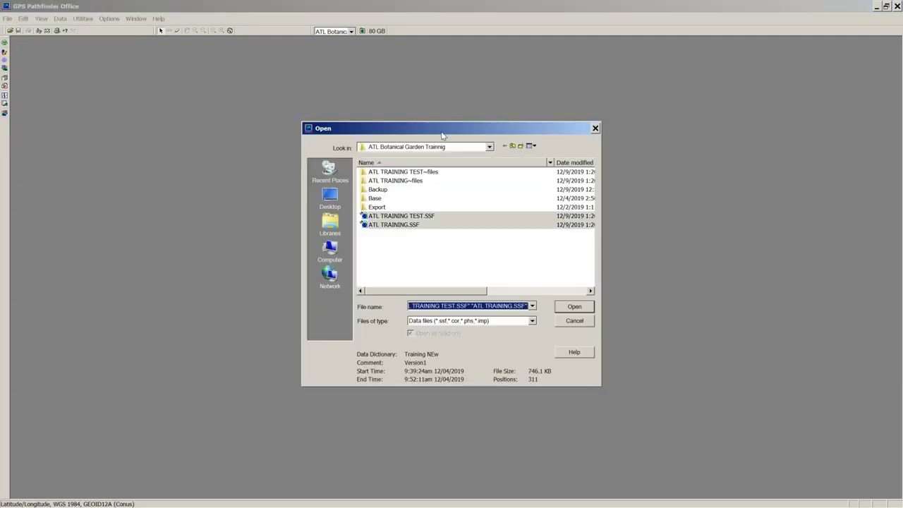
pyautogui.moveTo(418, 134); pyautogui.dragTo(273, 78)
pyautogui.click(248, 160)
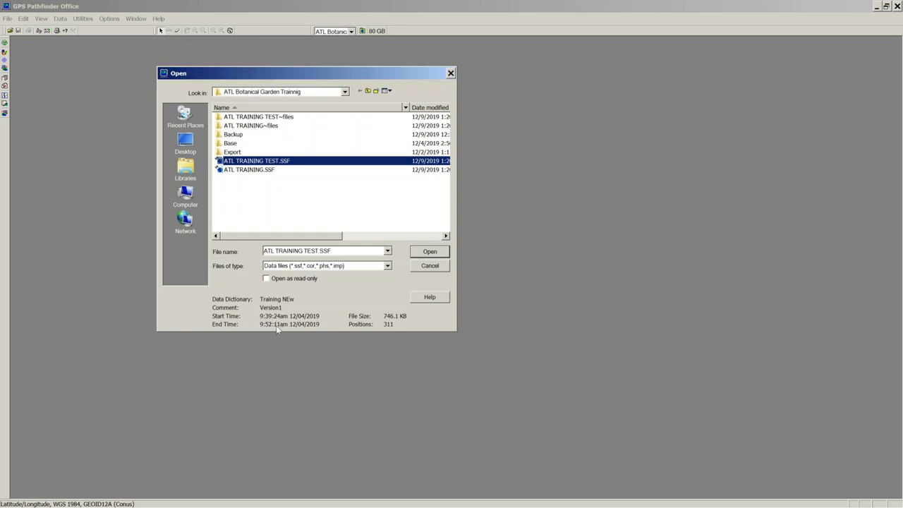
pyautogui.click(236, 170)
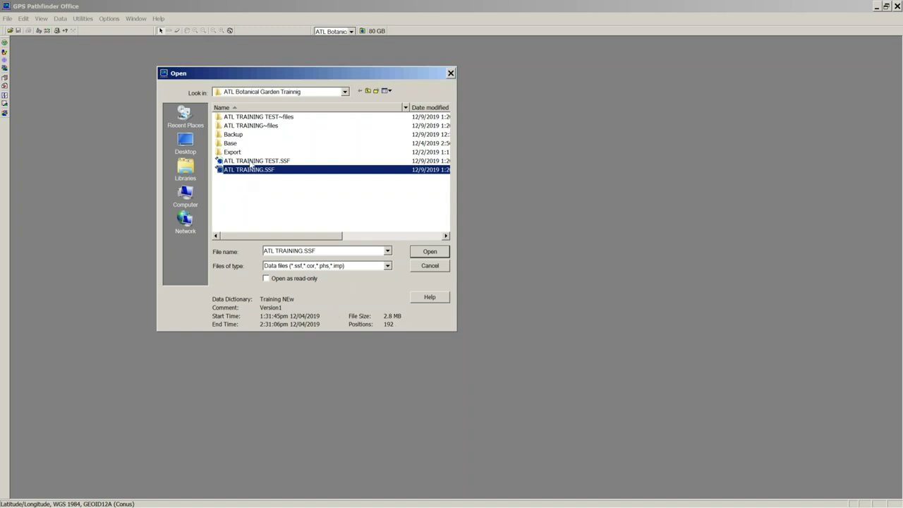
pyautogui.click(250, 161)
pyautogui.click(245, 171)
pyautogui.click(246, 161)
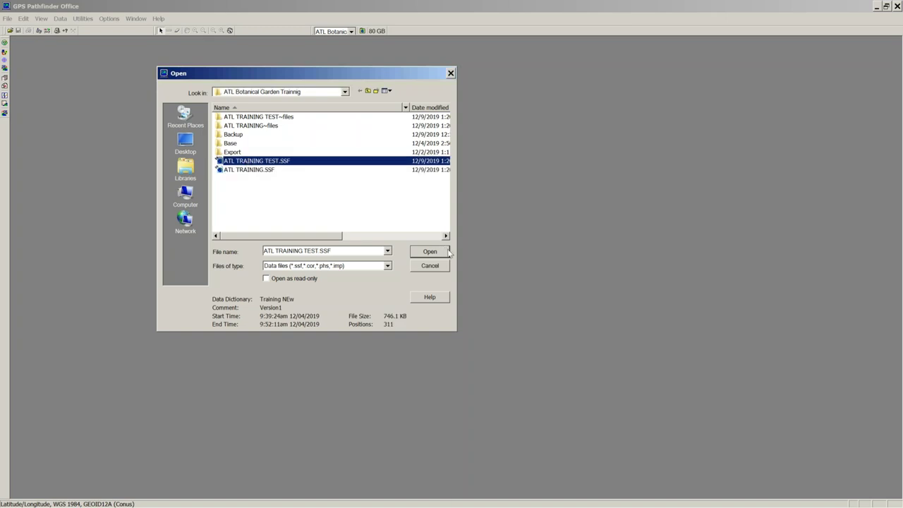
pyautogui.click(220, 172)
pyautogui.click(233, 162)
pyautogui.click(239, 171)
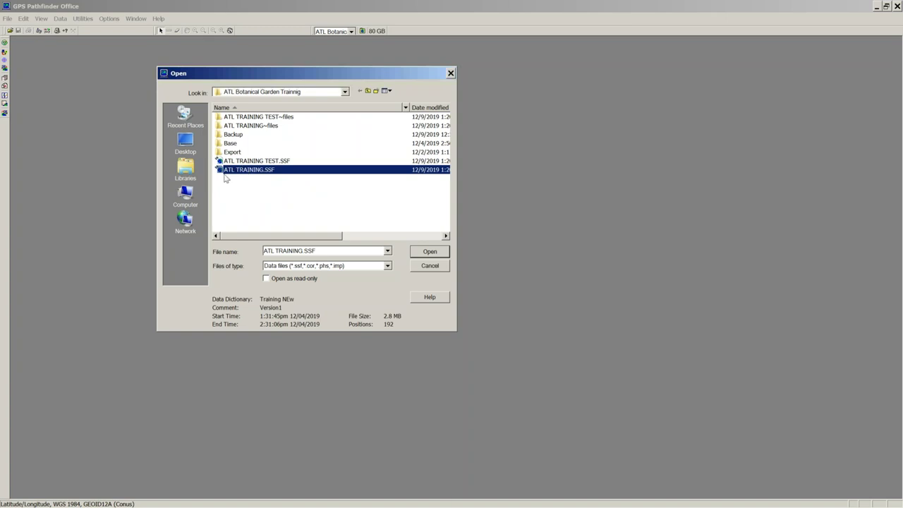
# Open ATL TRAINING TEST.SSF and show its data in the Map and Time Line windows.
pyautogui.click(261, 162)
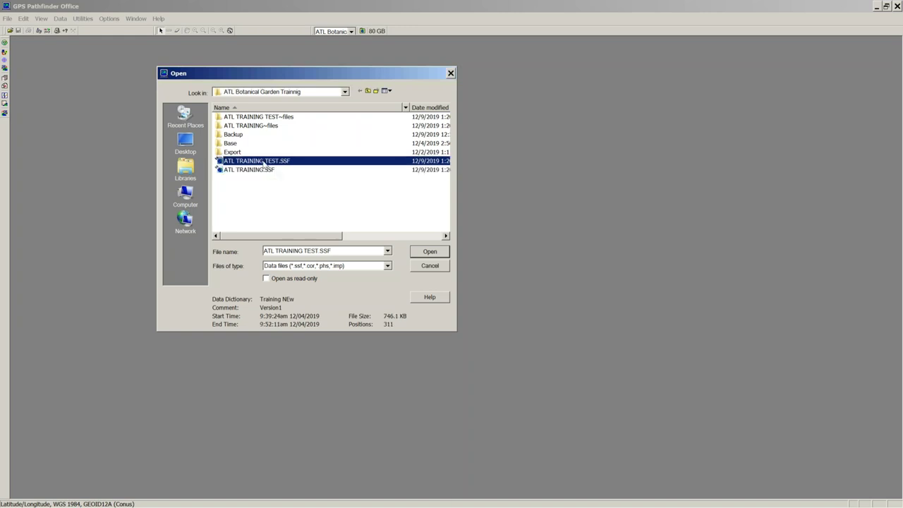
pyautogui.click(431, 252)
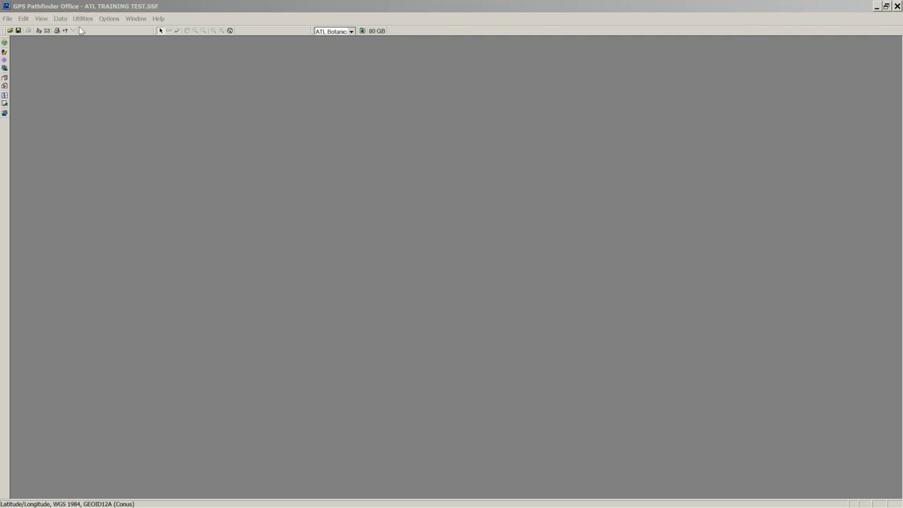
pyautogui.click(44, 20)
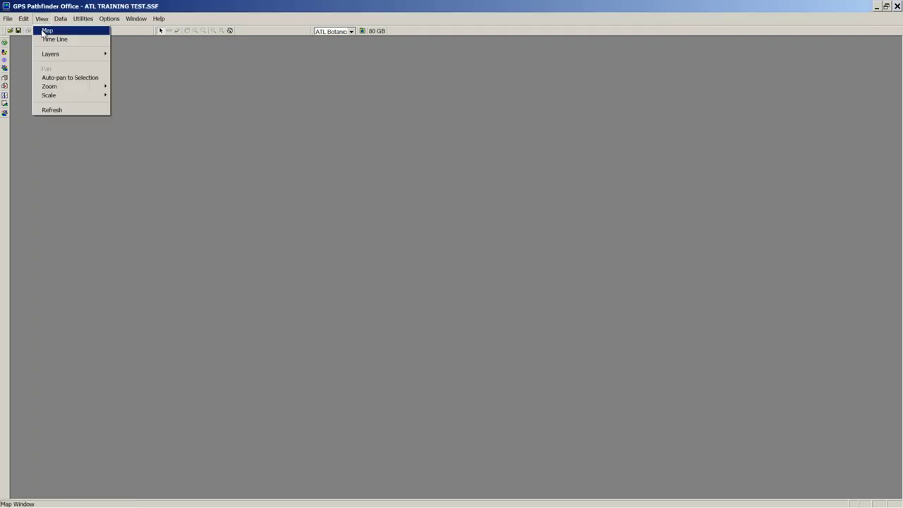
pyautogui.click(47, 30)
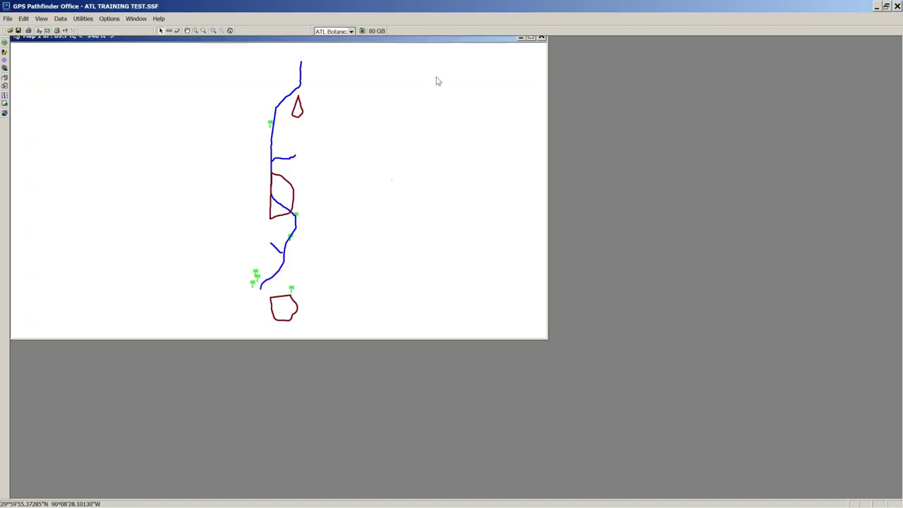
pyautogui.click(42, 19)
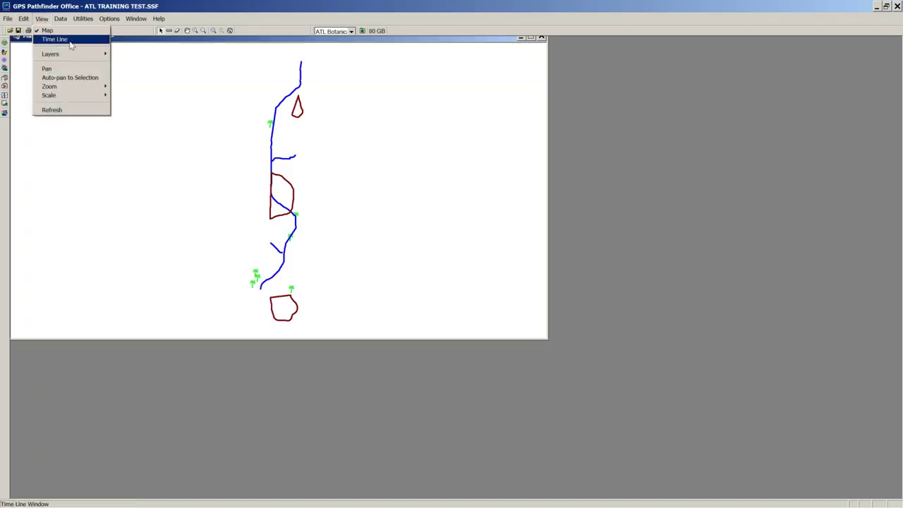
pyautogui.click(69, 41)
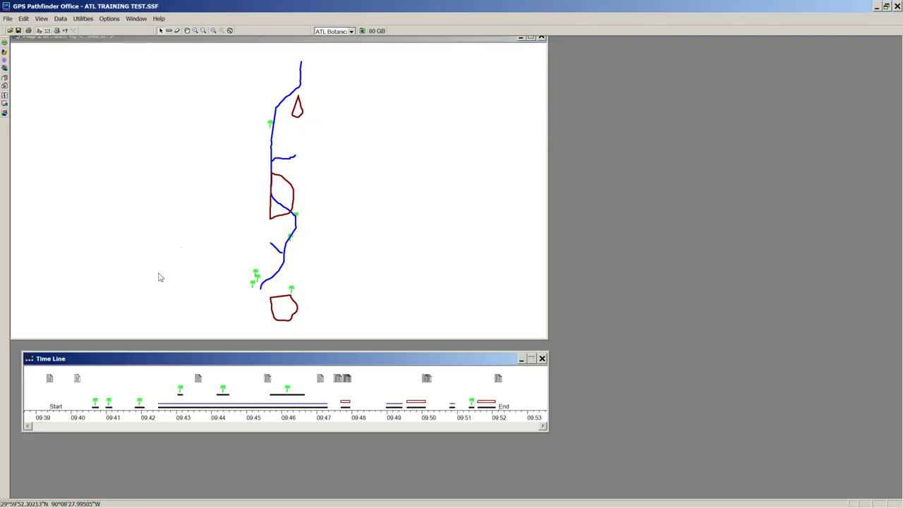
# Show the Feature Properties and Position Properties windows for the opened data file.
pyautogui.click(57, 21)
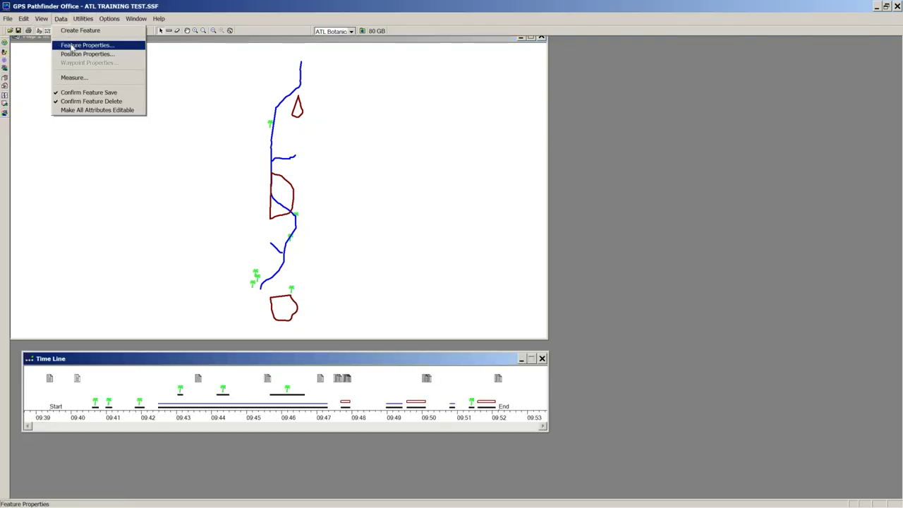
pyautogui.click(72, 45)
pyautogui.click(61, 18)
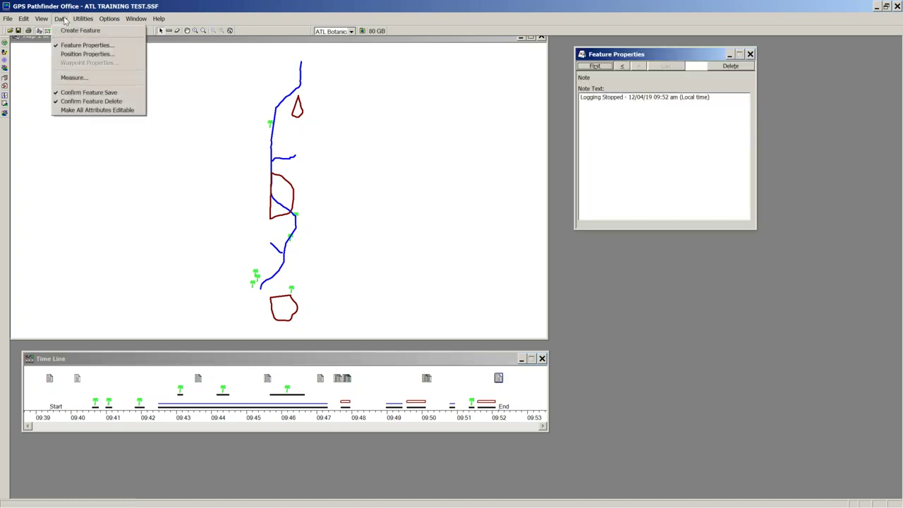
pyautogui.click(71, 55)
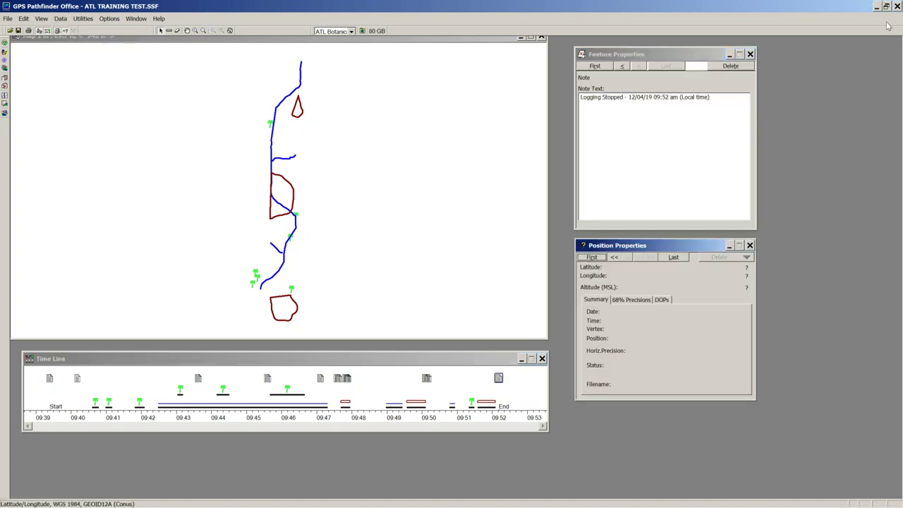
# Resize and reposition the Map window so its title bar is accessible and it fits above the Time Line window.
pyautogui.click(546, 339)
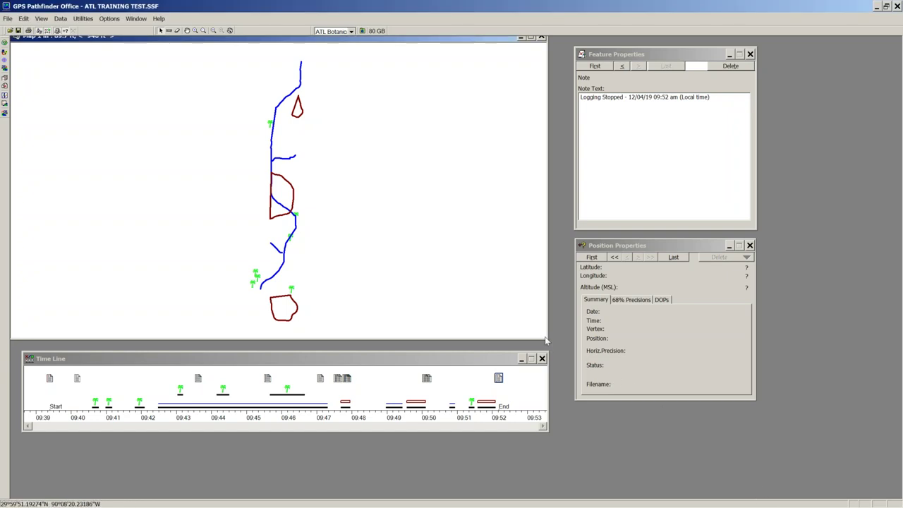
pyautogui.moveTo(548, 340); pyautogui.dragTo(820, 480)
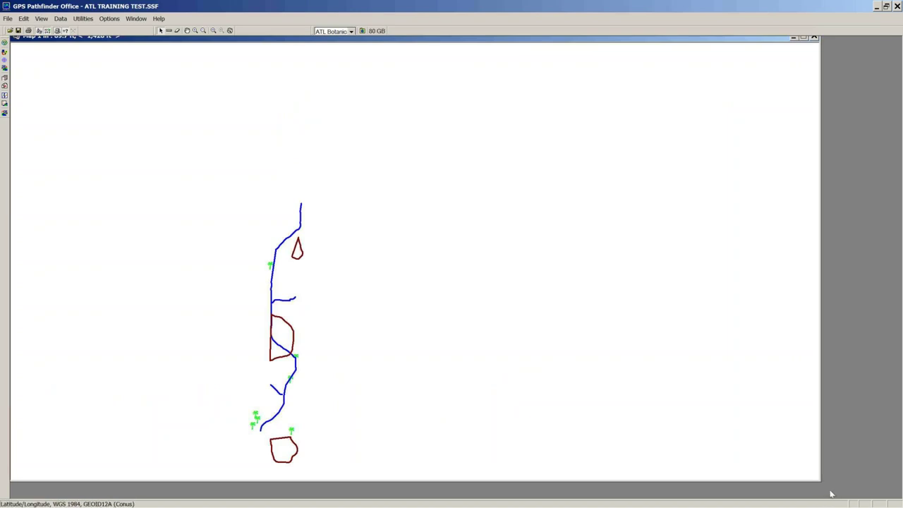
pyautogui.moveTo(820, 479); pyautogui.dragTo(543, 339)
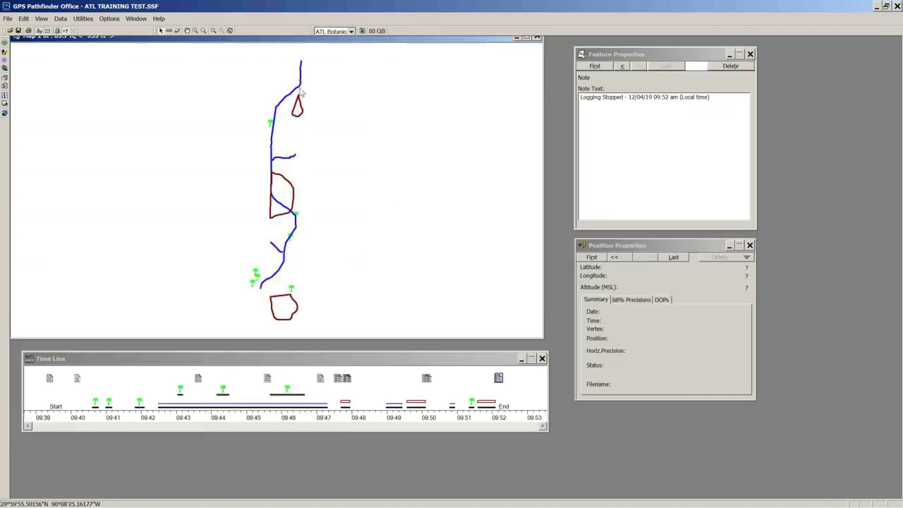
pyautogui.moveTo(308, 39); pyautogui.dragTo(316, 48)
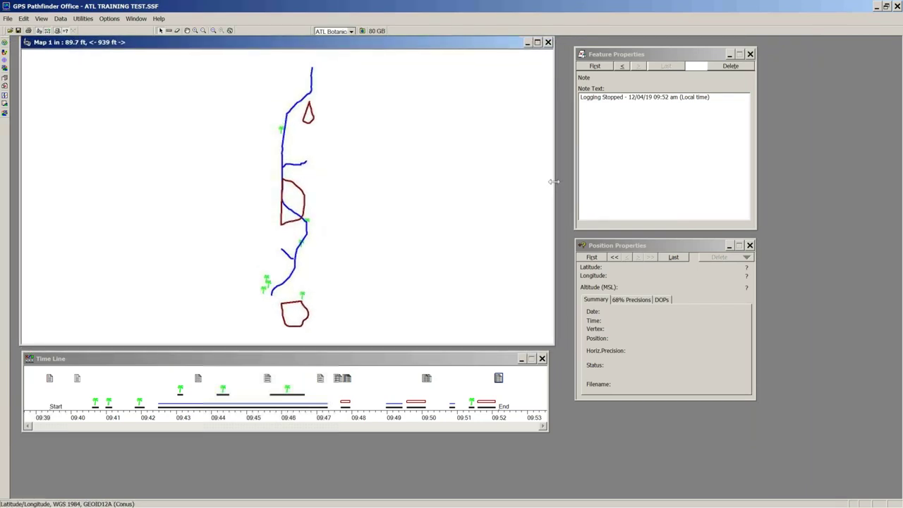
pyautogui.moveTo(554, 182); pyautogui.dragTo(549, 182)
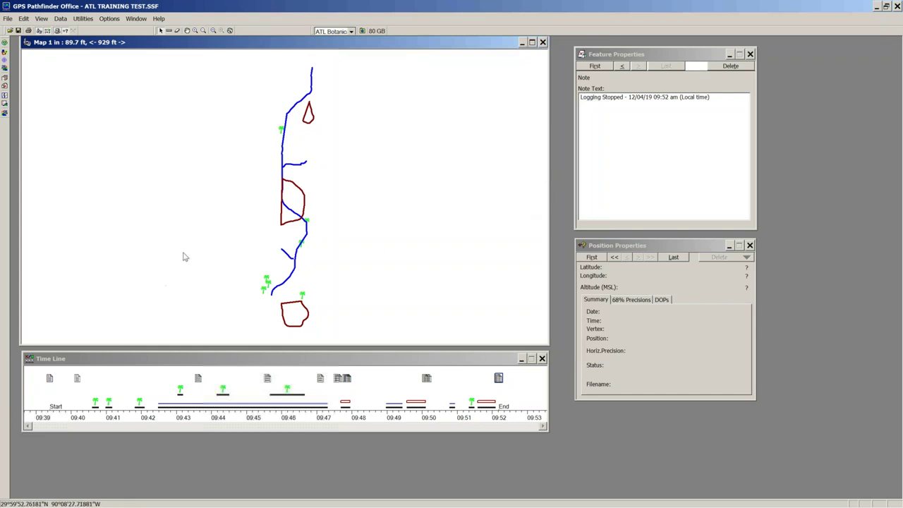
pyautogui.click(42, 20)
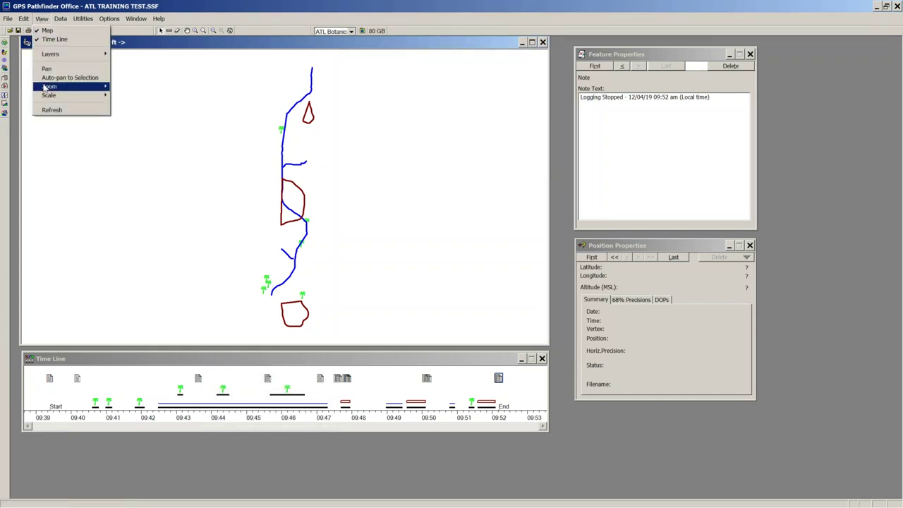
pyautogui.moveTo(63, 22)
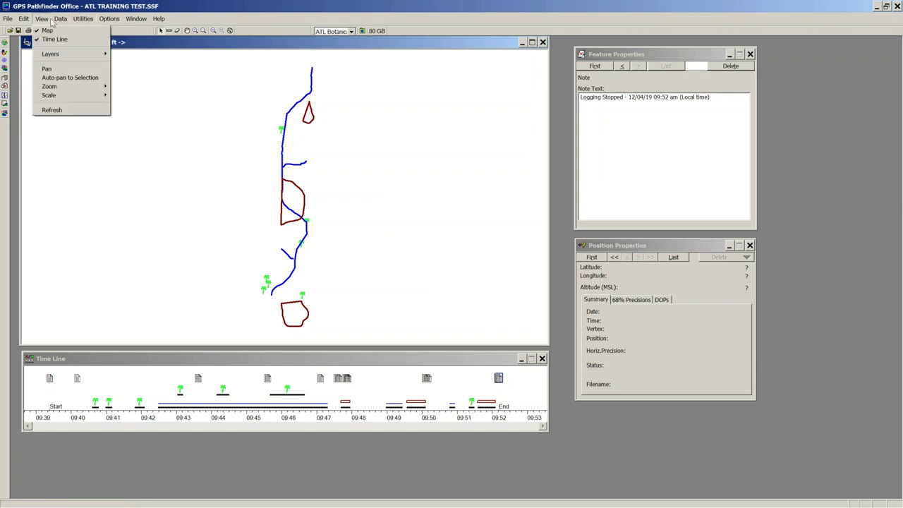
# Hide and redisplay the Map, Time Line, Feature Properties and Position Properties windows.
pyautogui.moveTo(159, 19)
pyautogui.click(201, 17)
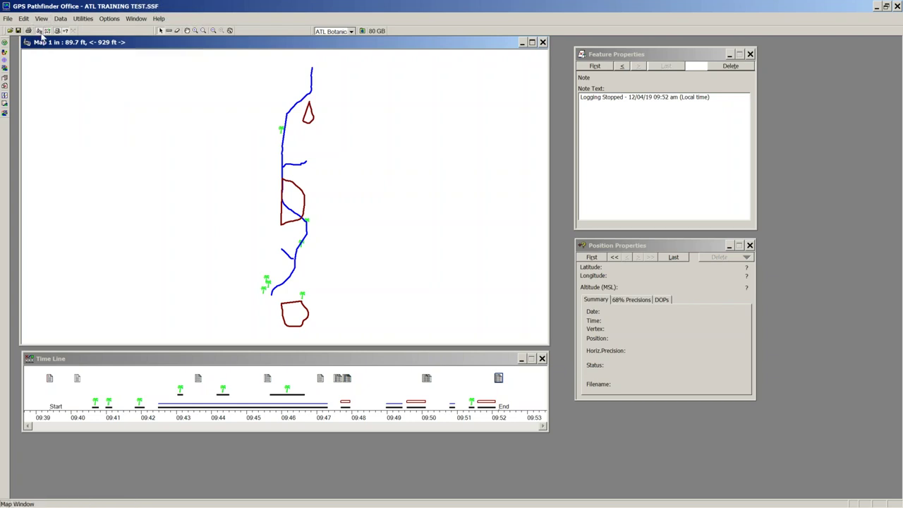
pyautogui.click(41, 33)
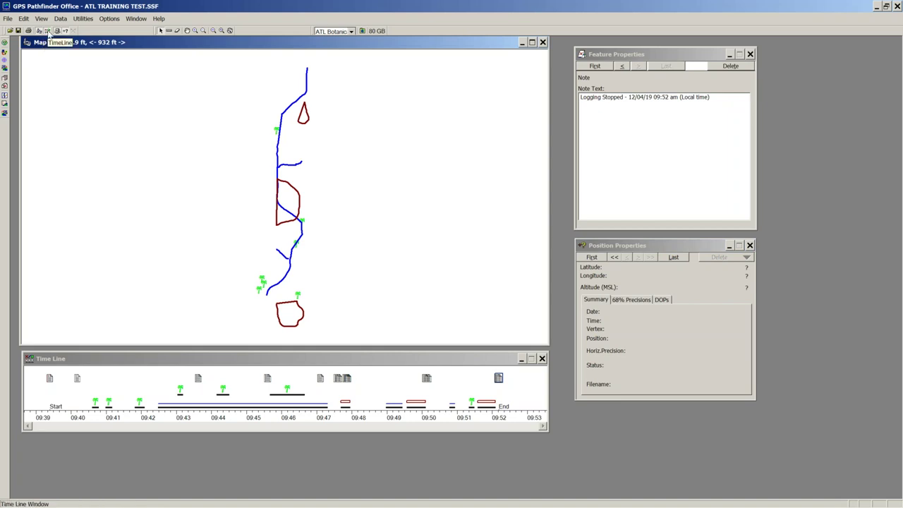
pyautogui.click(47, 31)
pyautogui.click(47, 31)
pyautogui.click(47, 31)
pyautogui.click(47, 31)
pyautogui.click(56, 31)
pyautogui.click(57, 31)
pyautogui.click(62, 31)
pyautogui.click(62, 31)
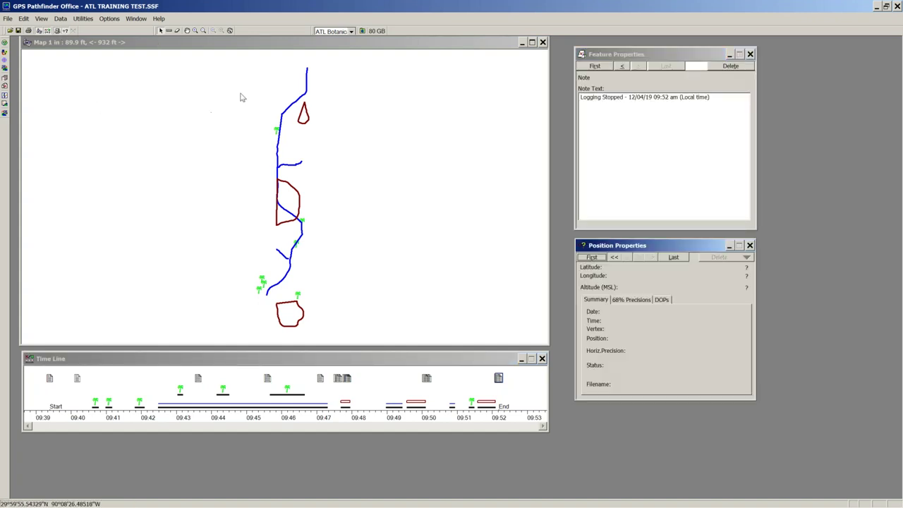
# Close and relaunch GPS Pathfinder Office with the ATL Botanical Garden Trainnig project selected.
pyautogui.click(897, 6)
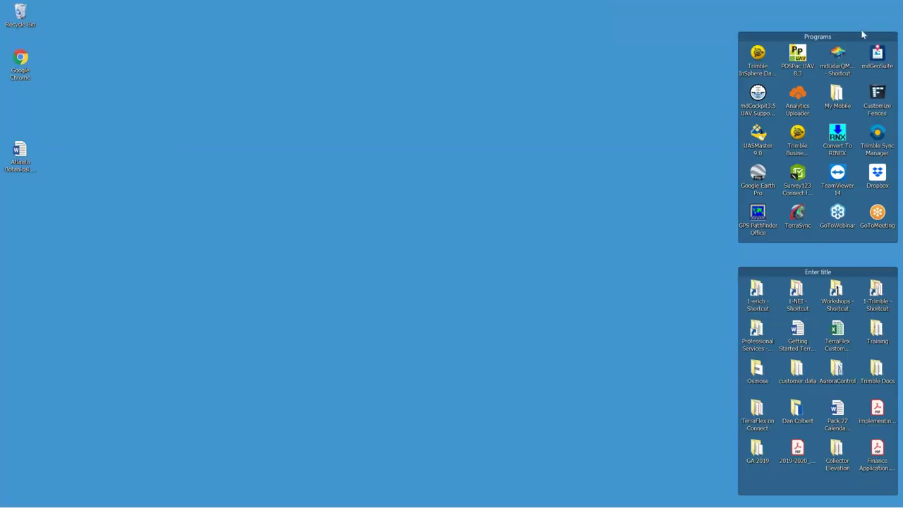
pyautogui.click(758, 223)
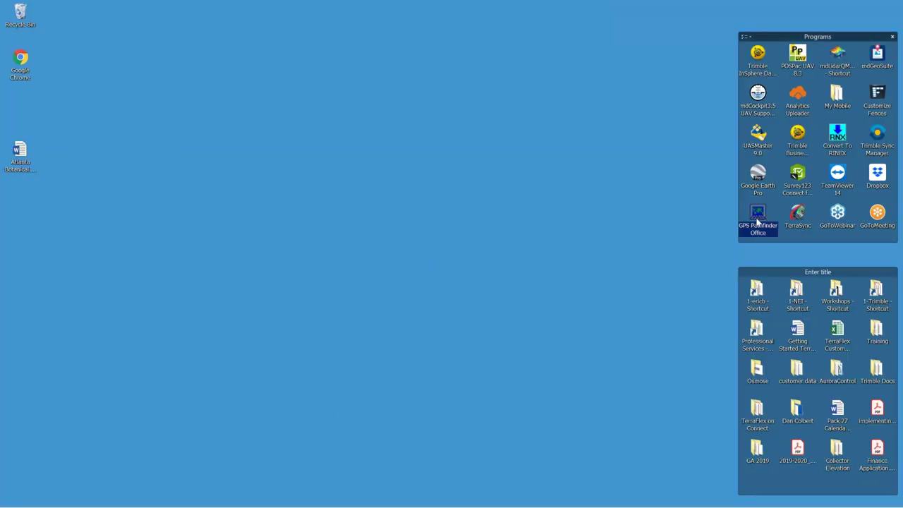
pyautogui.doubleClick(757, 222)
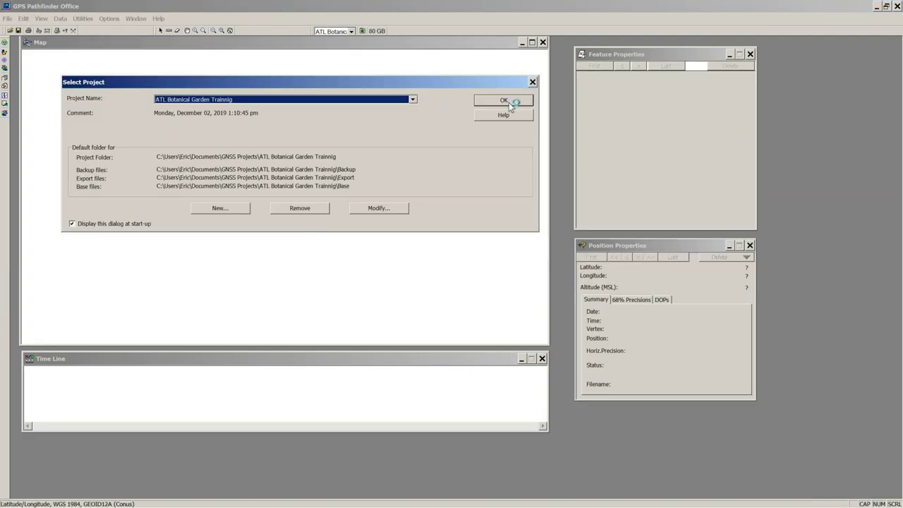
pyautogui.click(504, 101)
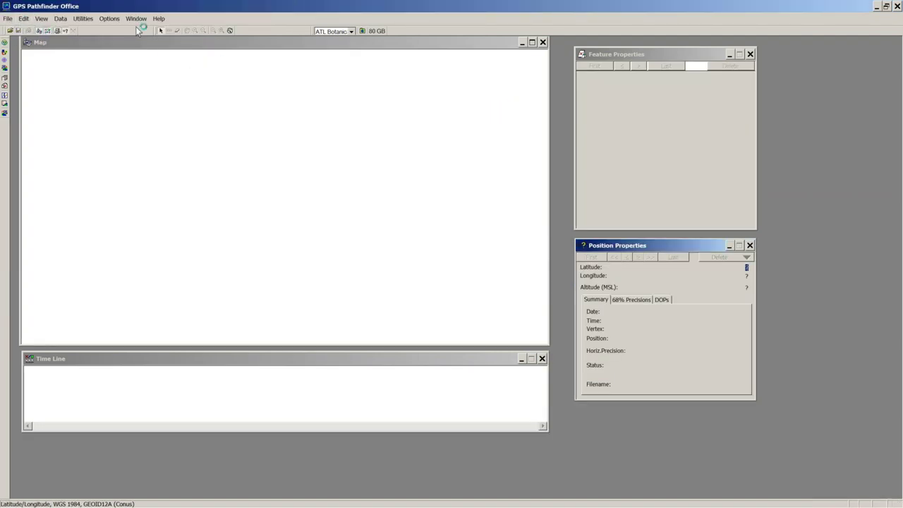
# Open the data file ATL TRAINING TEST.SSF from the project folder.
pyautogui.click(9, 20)
pyautogui.click(19, 31)
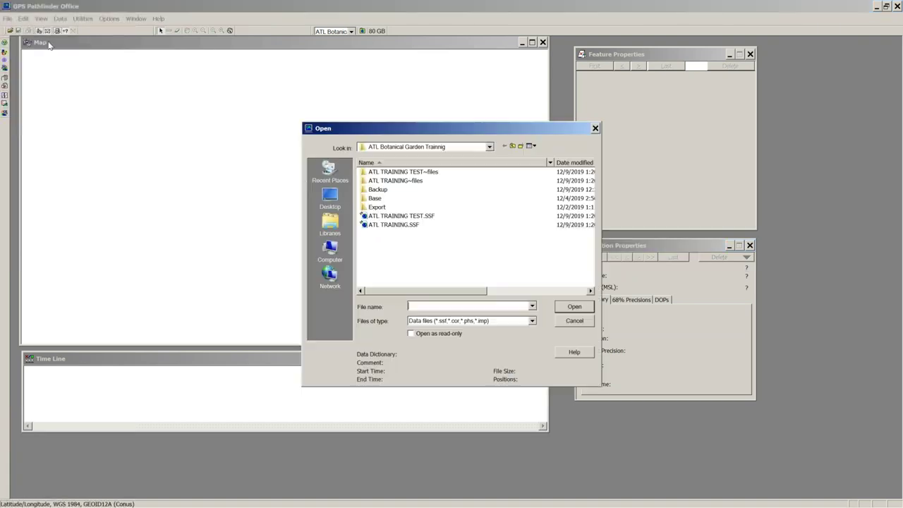
pyautogui.click(392, 218)
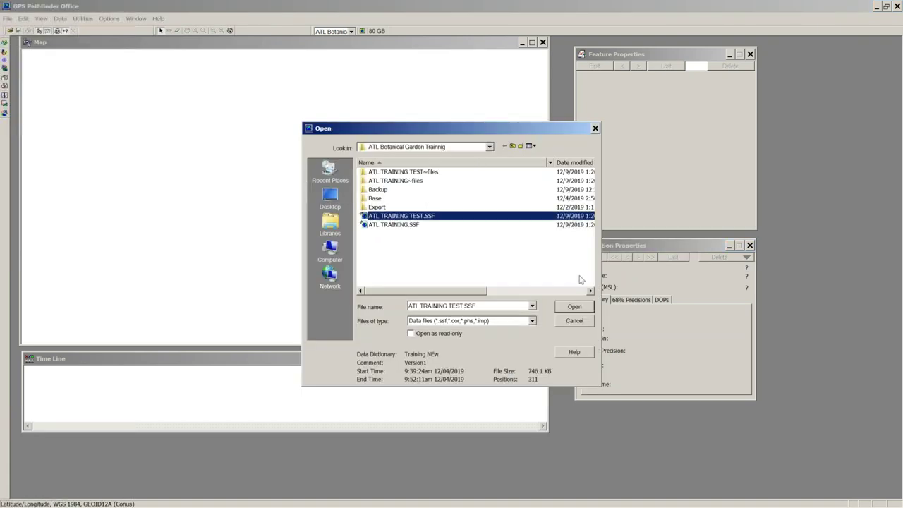
pyautogui.click(579, 308)
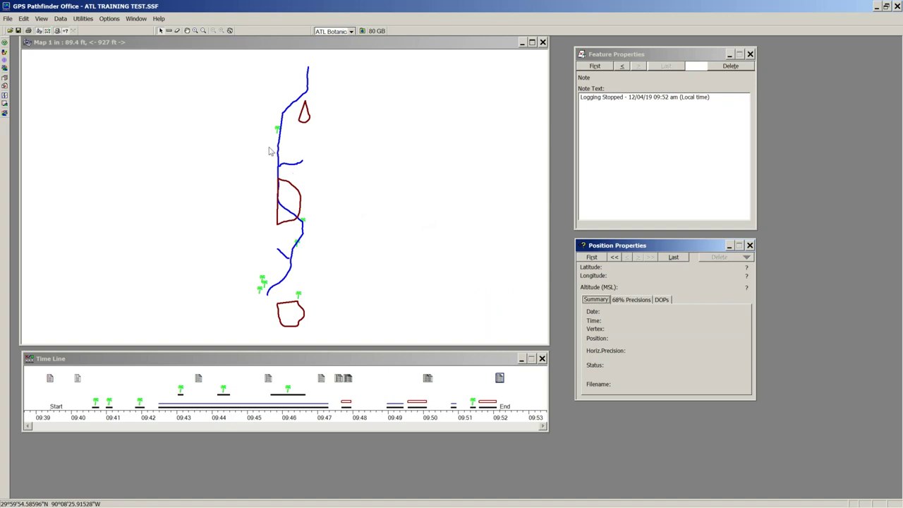
pyautogui.click(737, 12)
pyautogui.click(738, 15)
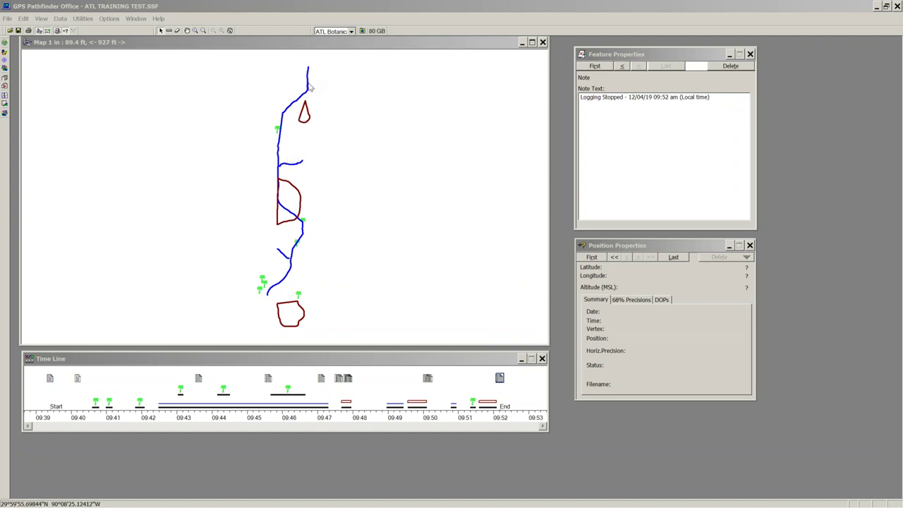
# Select the first point feature on the Time Line, enlarge the Feature Properties window and rearrange both properties windows to fit.
pyautogui.click(96, 404)
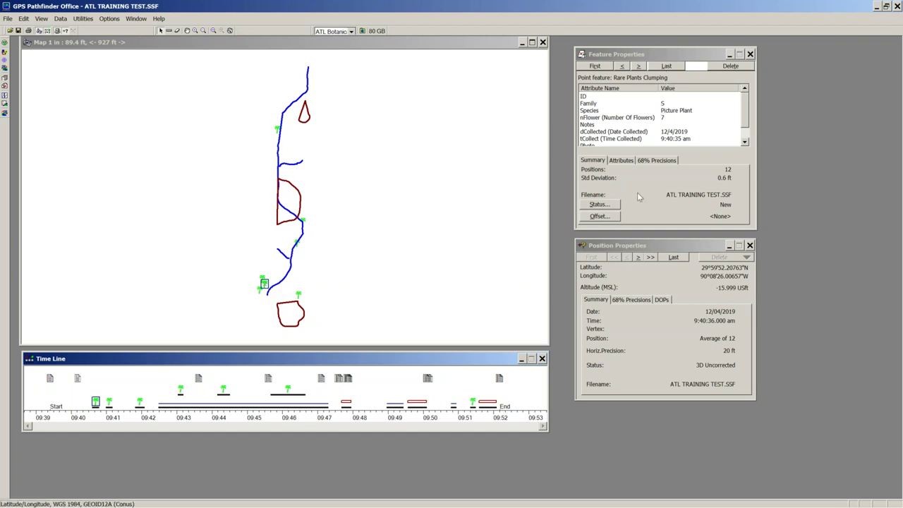
pyautogui.moveTo(670, 245); pyautogui.dragTo(659, 278)
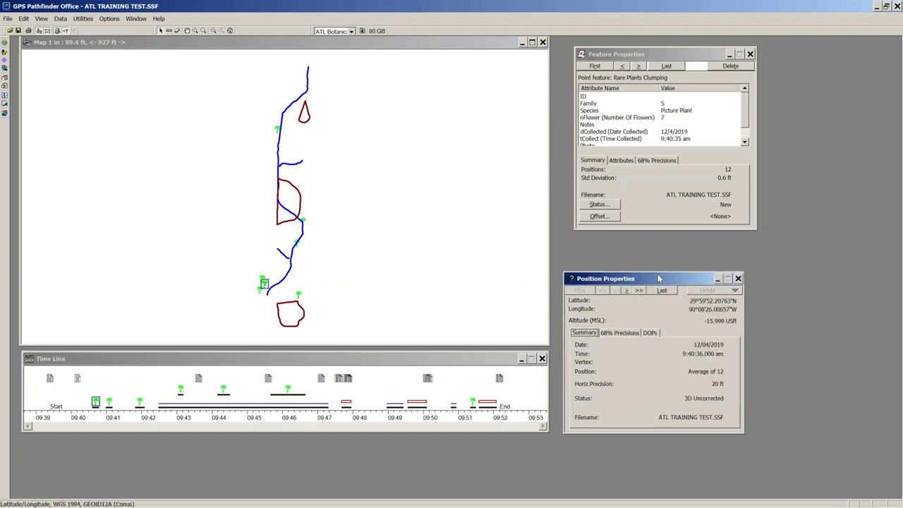
pyautogui.moveTo(755, 224); pyautogui.dragTo(787, 268)
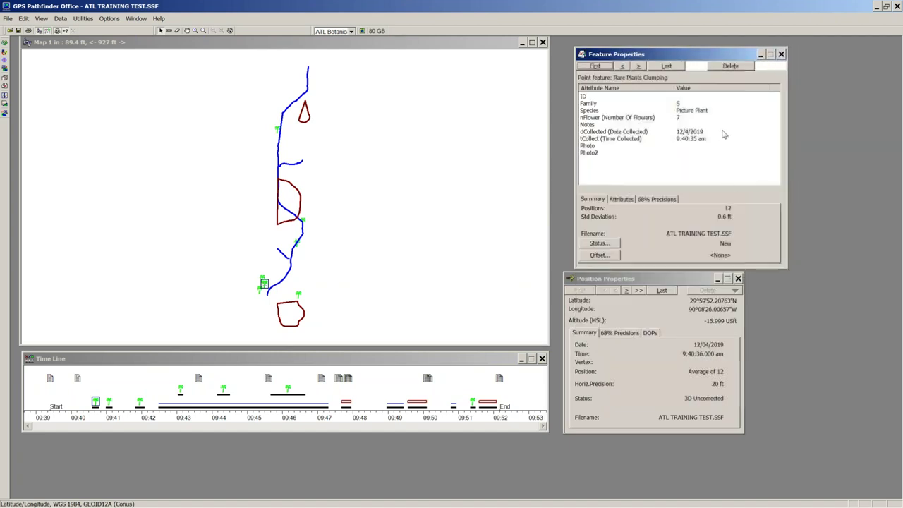
pyautogui.moveTo(695, 56); pyautogui.dragTo(682, 48)
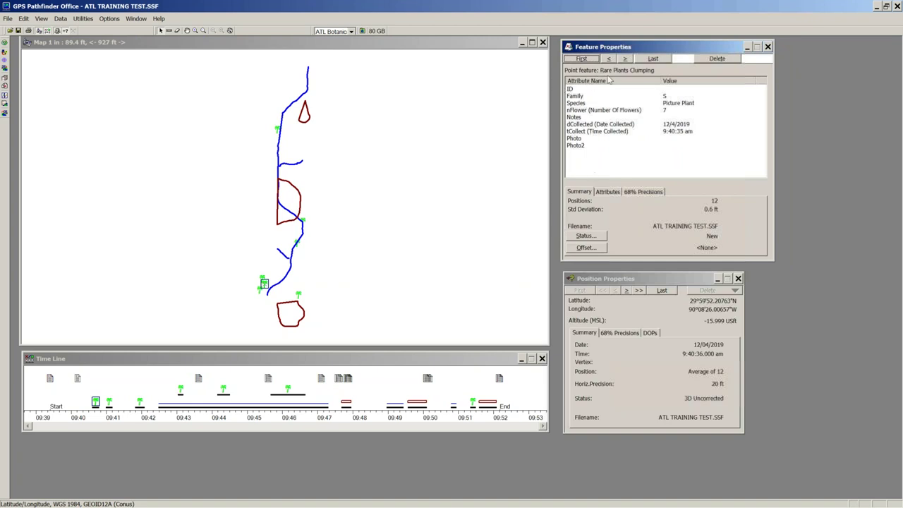
# Review the Rare Plants Clumping point's Family, Species, nFlower, Notes, Photo and Photo2 attributes.
pyautogui.click(577, 96)
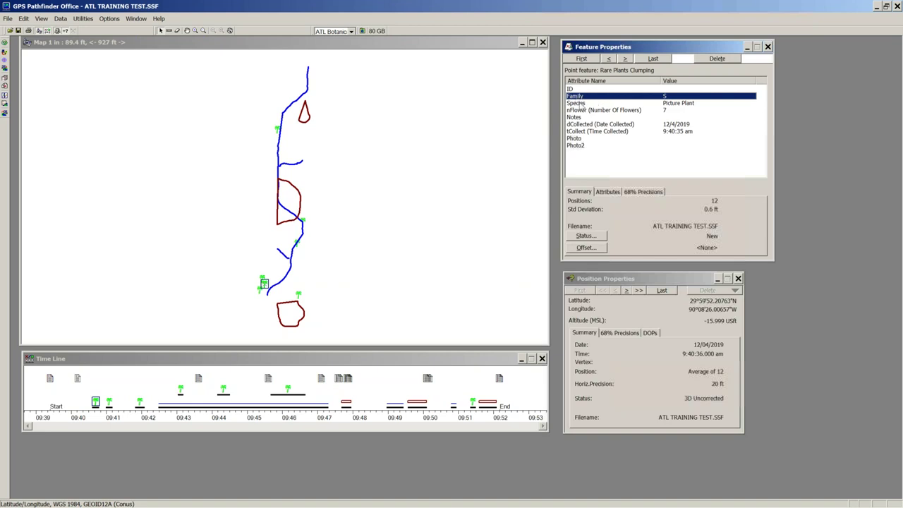
pyautogui.click(579, 103)
pyautogui.click(581, 111)
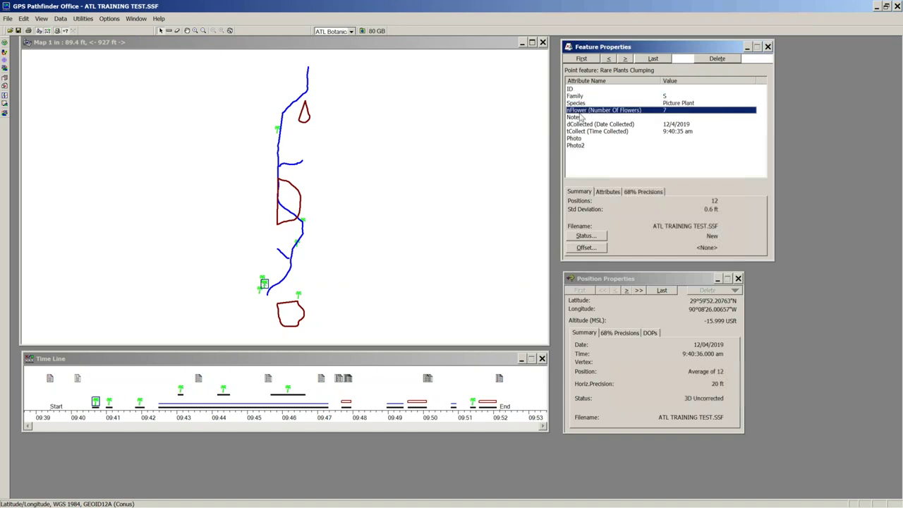
pyautogui.click(581, 118)
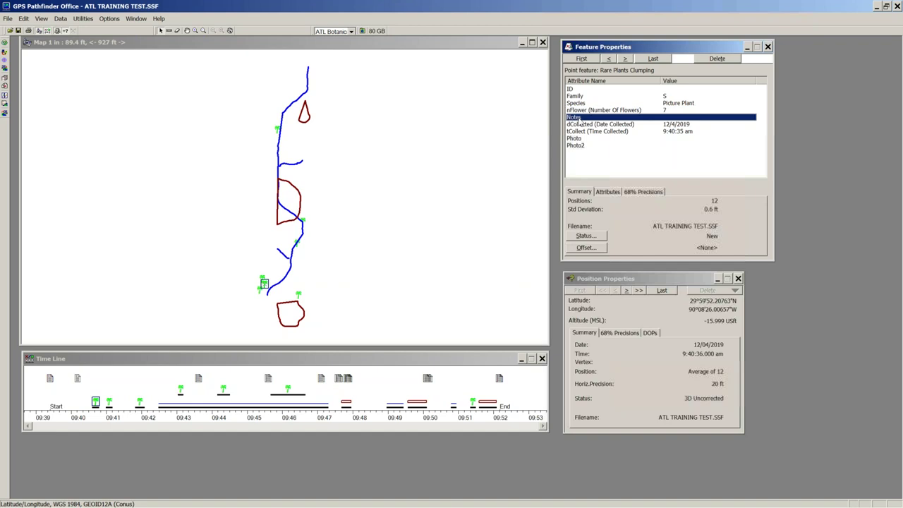
pyautogui.click(580, 139)
pyautogui.click(582, 146)
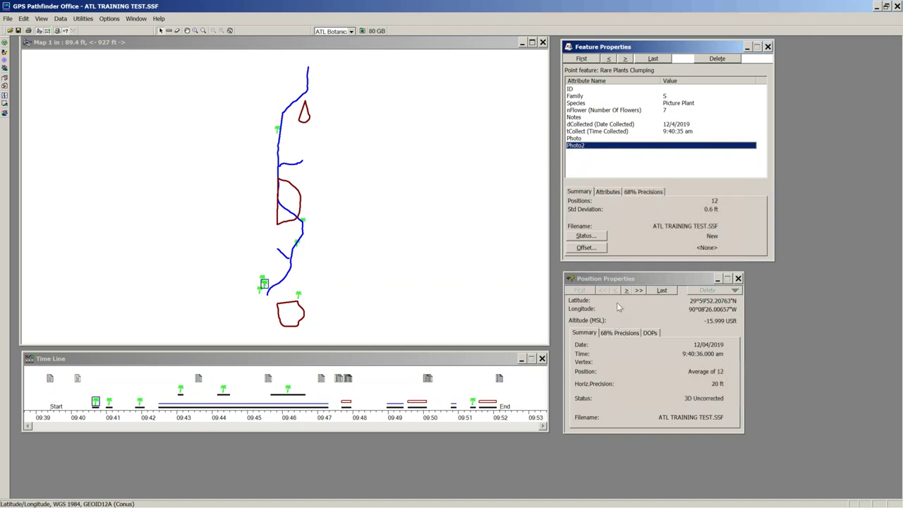
# Align the Position Properties window under Feature Properties and examine the point's coordinates, altitude and 68% precisions.
pyautogui.moveTo(603, 279); pyautogui.dragTo(602, 275)
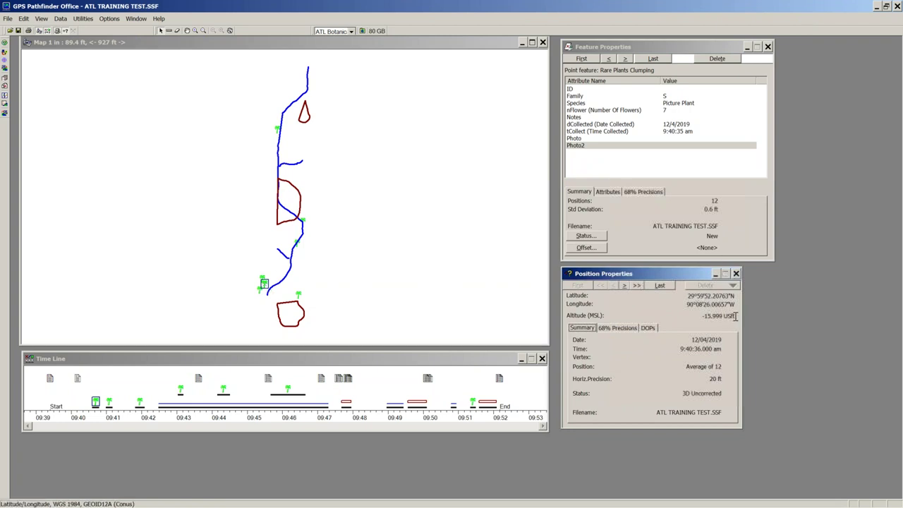
pyautogui.moveTo(734, 316); pyautogui.dragTo(661, 303)
pyautogui.click(693, 315)
pyautogui.moveTo(735, 316); pyautogui.dragTo(682, 297)
pyautogui.click(697, 315)
pyautogui.click(616, 332)
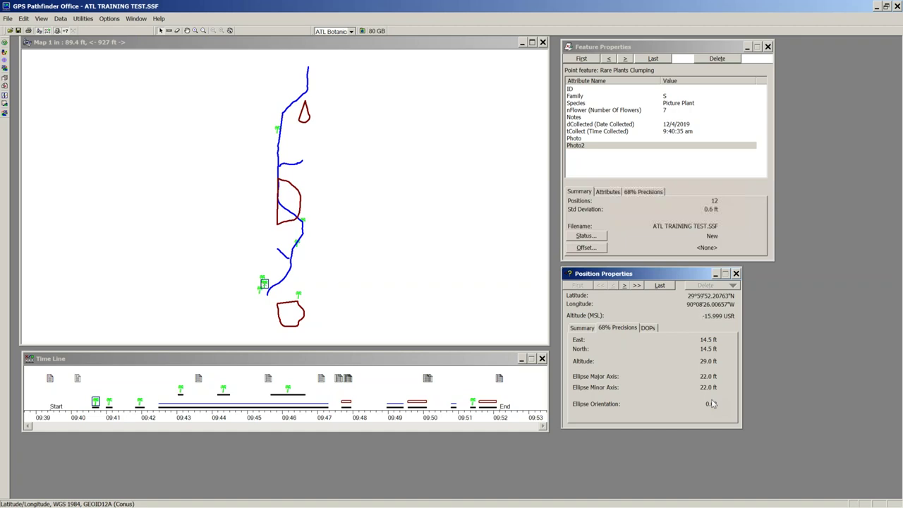
# Check the available confidence levels in the Units settings, keeping 68% Precisions.
pyautogui.click(109, 19)
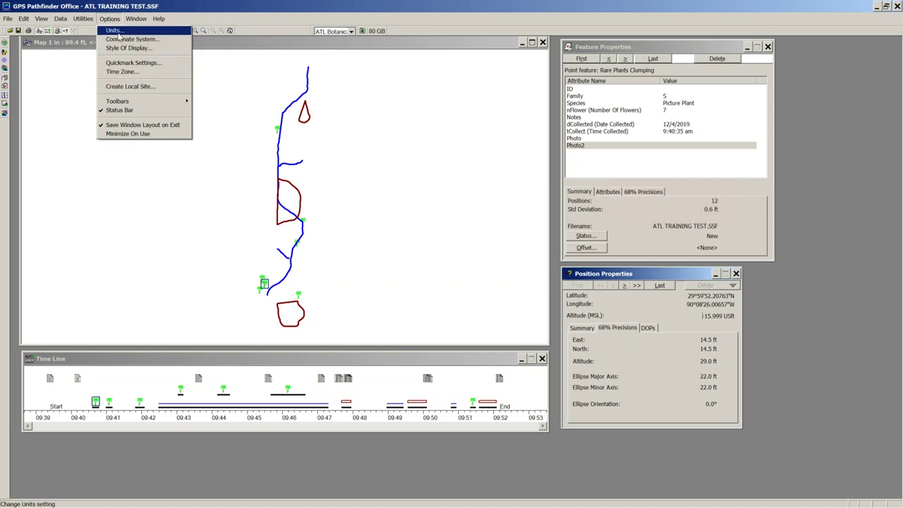
pyautogui.click(118, 33)
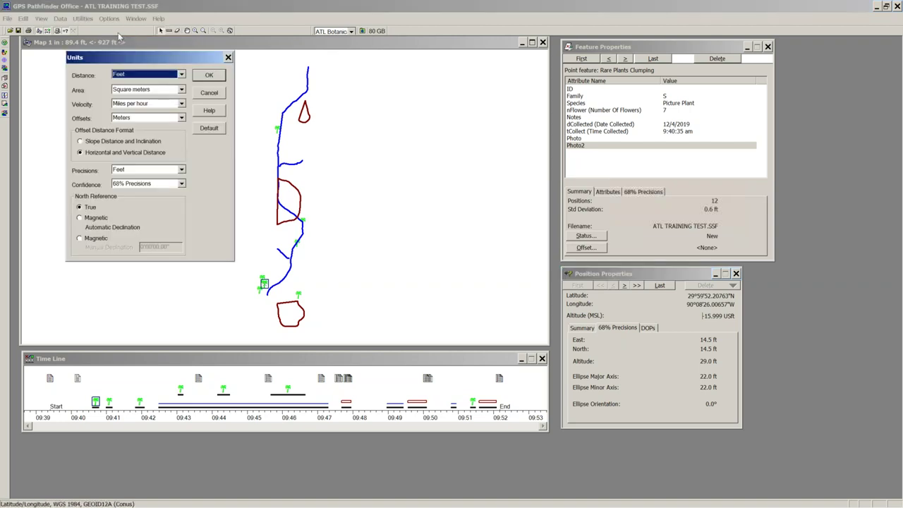
pyautogui.click(182, 184)
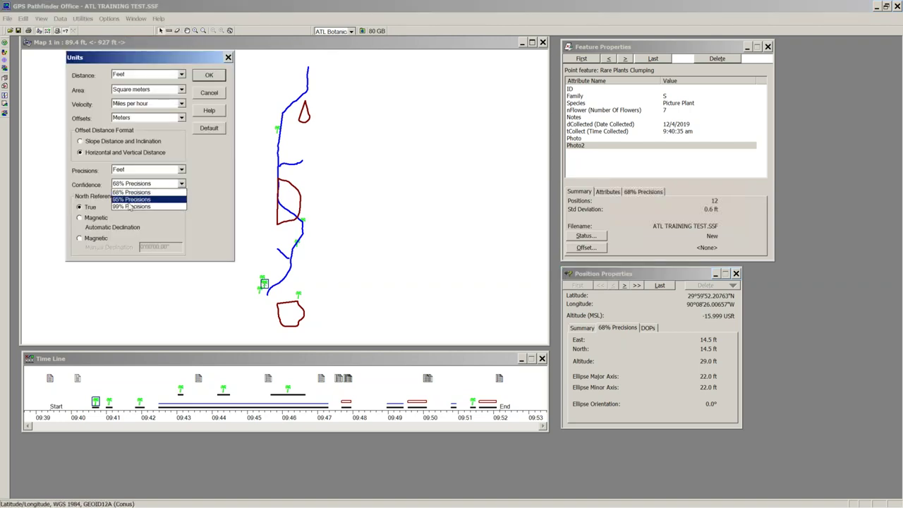
pyautogui.click(208, 77)
pyautogui.click(208, 76)
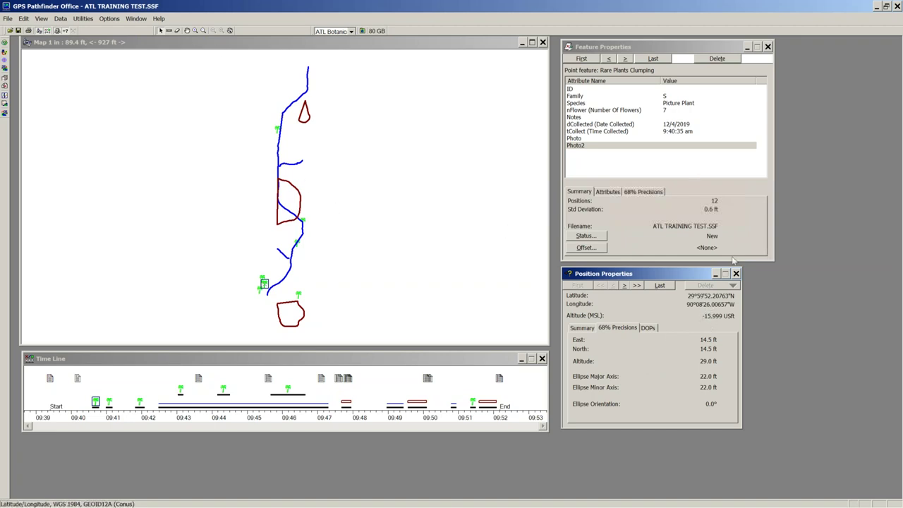
# Compare the point's DOPs, 68% precisions and summary details in Position Properties.
pyautogui.click(647, 328)
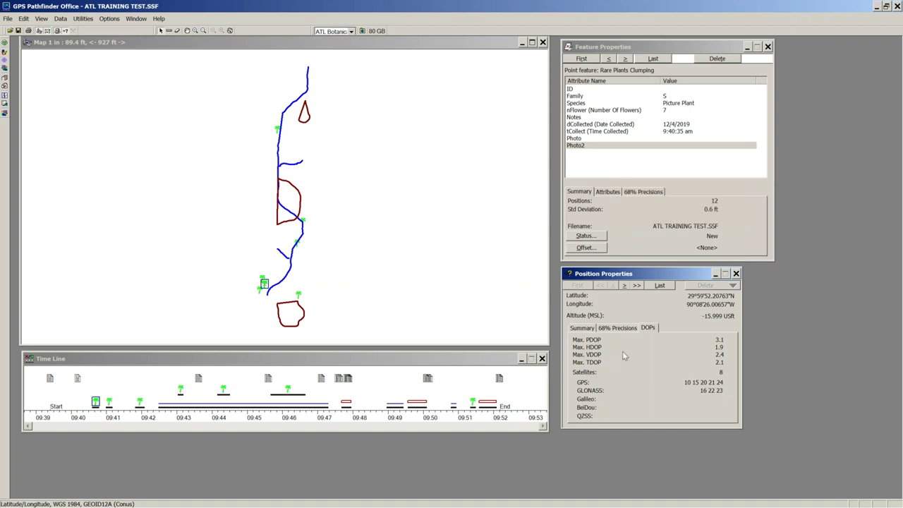
pyautogui.click(615, 328)
pyautogui.click(582, 329)
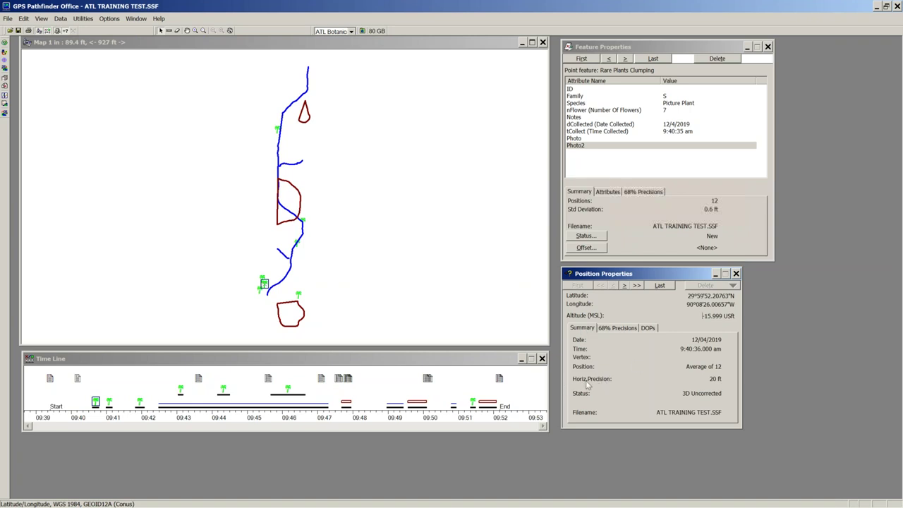
pyautogui.click(650, 329)
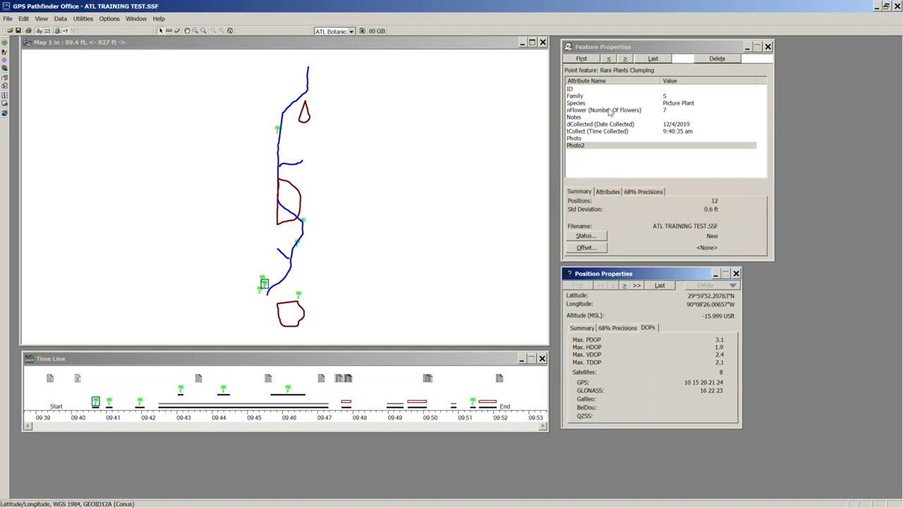
# Select the second point feature on the Time Line, view its attached photo, and inspect the photo's file path.
pyautogui.click(109, 402)
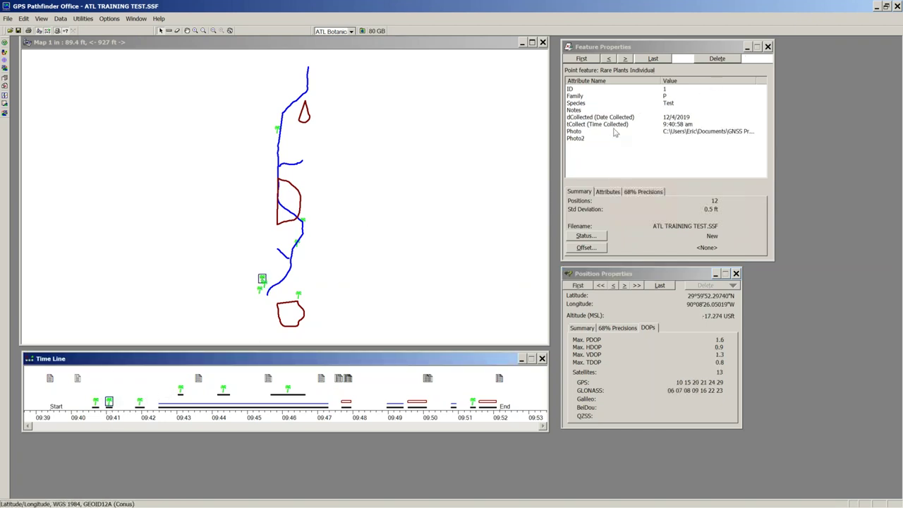
pyautogui.click(697, 134)
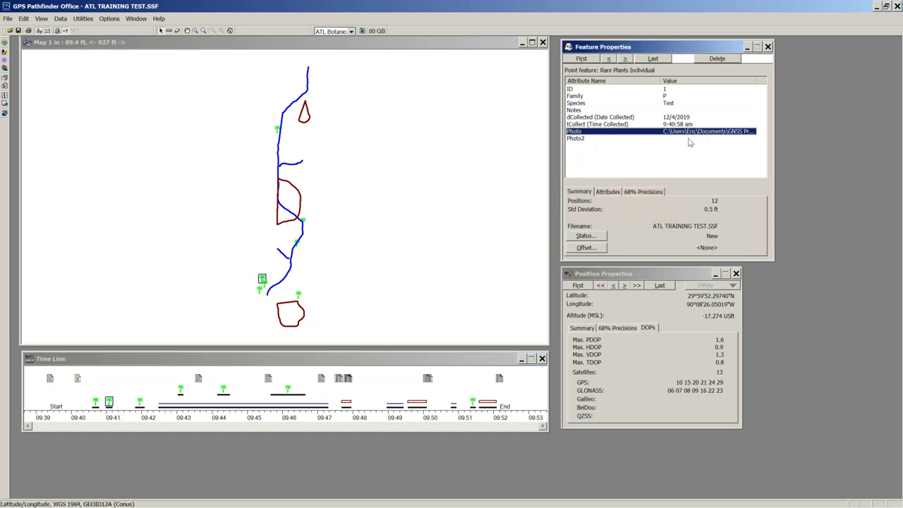
pyautogui.click(612, 192)
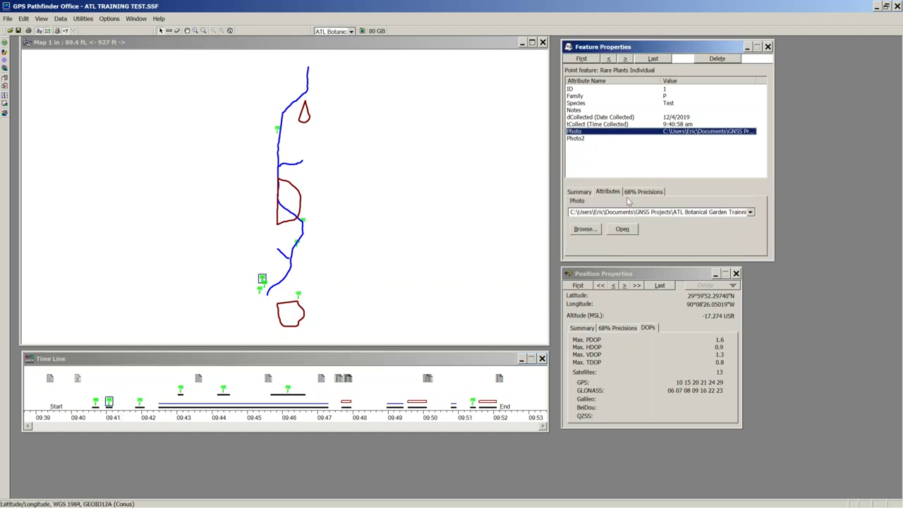
pyautogui.click(622, 229)
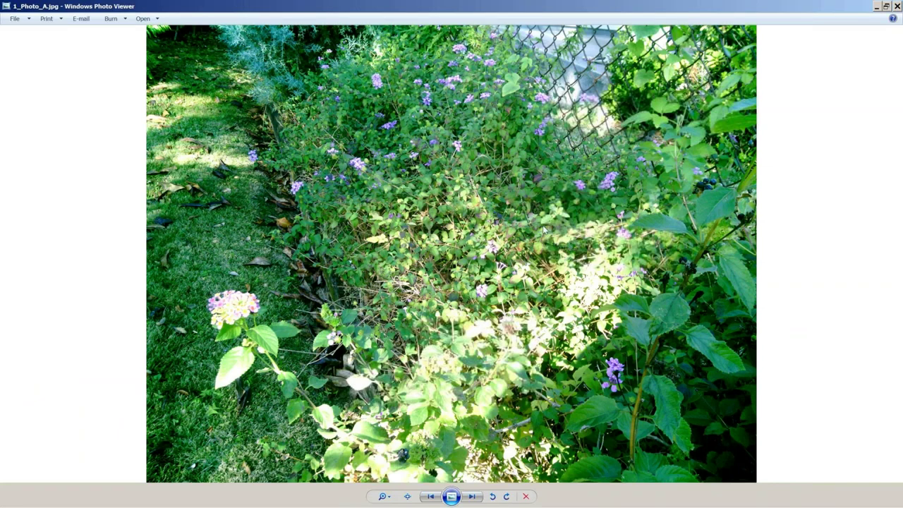
pyautogui.click(897, 6)
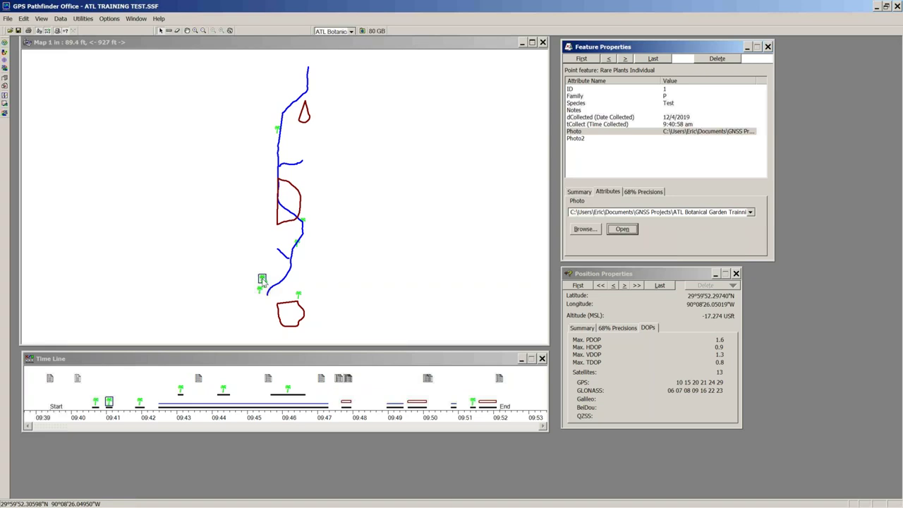
pyautogui.click(624, 132)
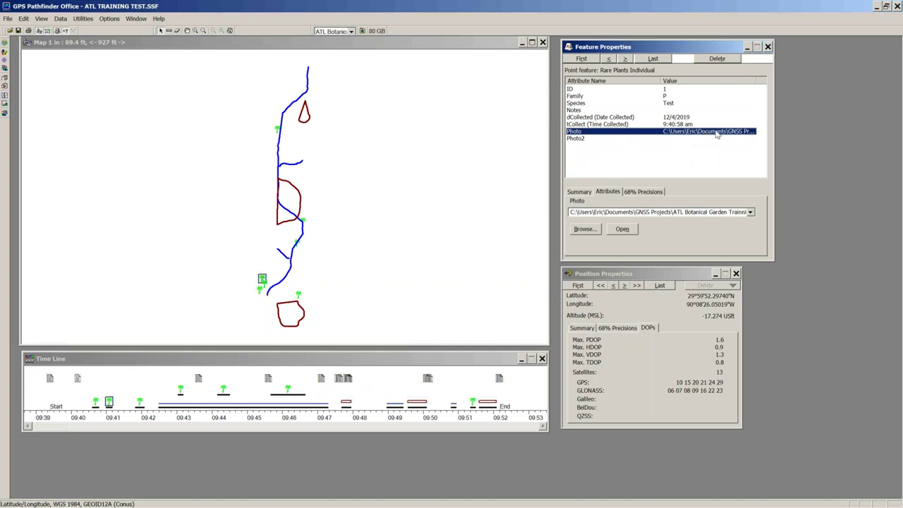
pyautogui.click(678, 211)
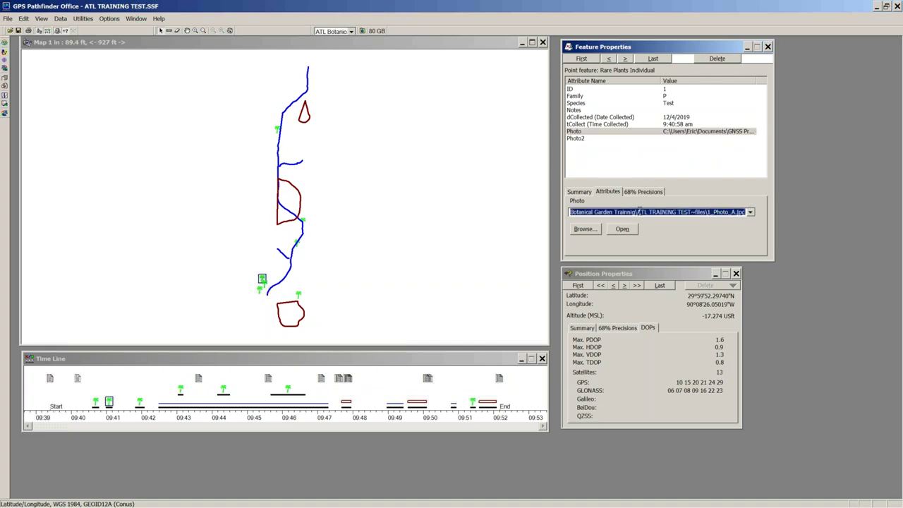
# Identify the photo's folder in its path, open the ATL TRAINING TEST~files folder and show the file properties of 1_Photo_A.jpg.
pyautogui.moveTo(640, 211); pyautogui.dragTo(705, 208)
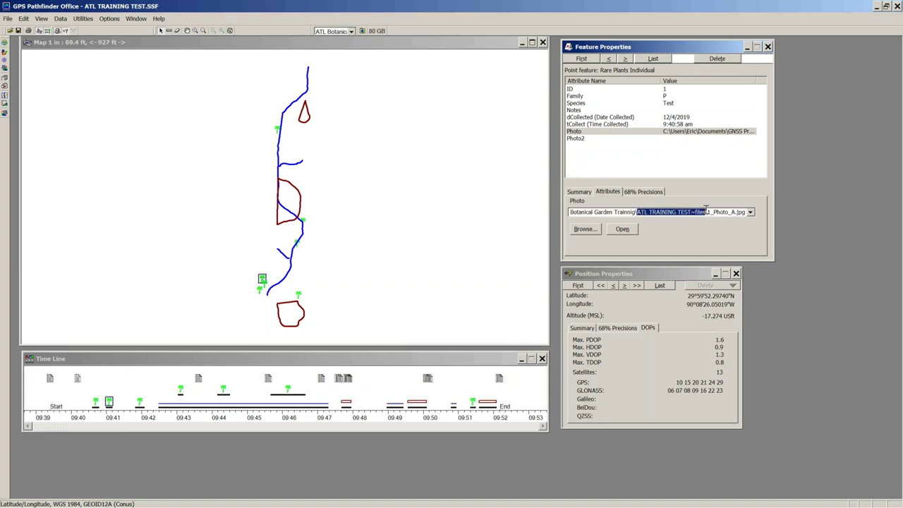
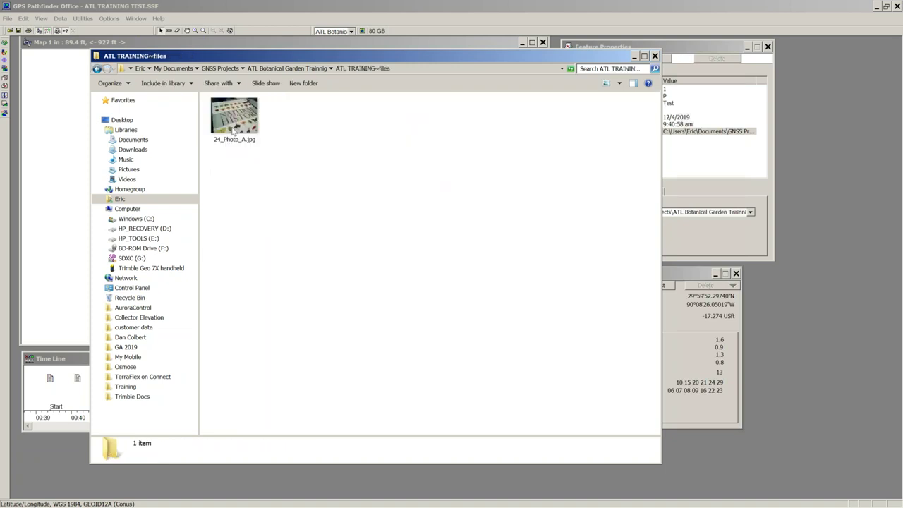
pyautogui.click(97, 68)
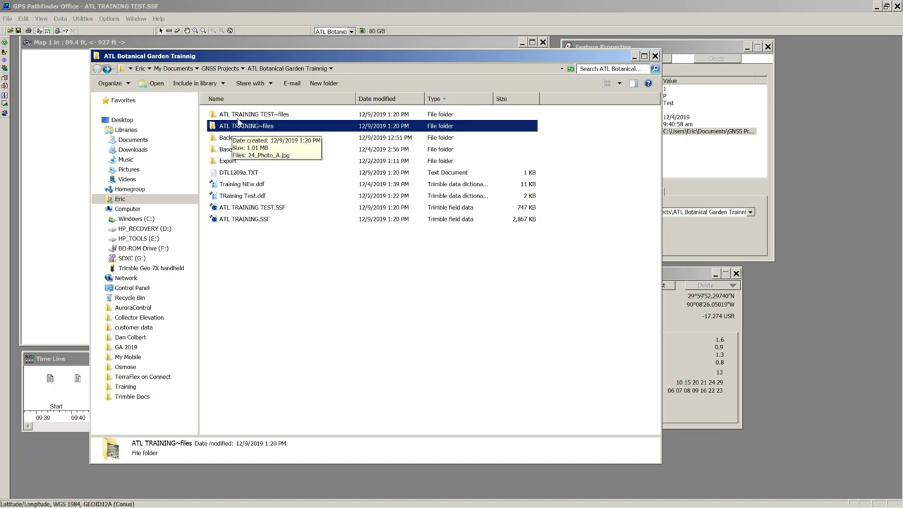
pyautogui.doubleClick(239, 116)
pyautogui.rightClick(246, 129)
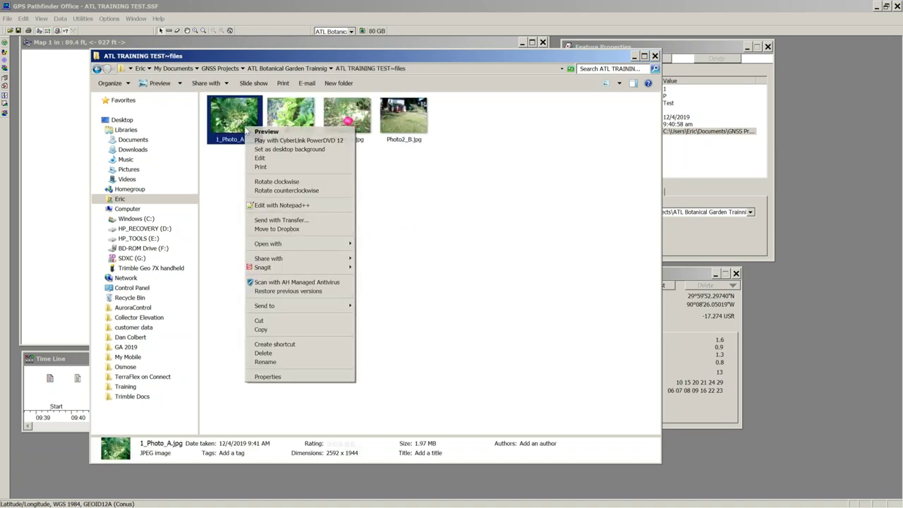
pyautogui.click(274, 378)
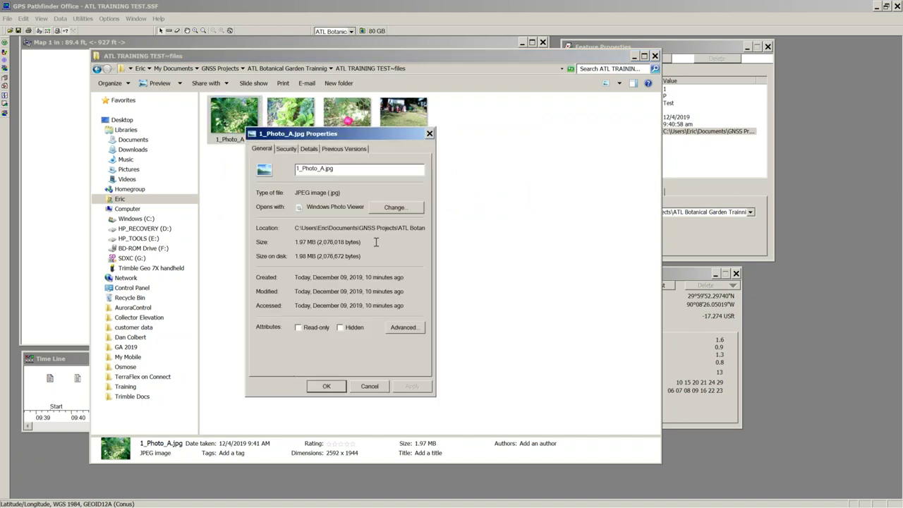
# Look through the detailed metadata of 1_Photo_A.jpg as far as its GPS section.
pyautogui.moveTo(331, 133); pyautogui.dragTo(321, 172)
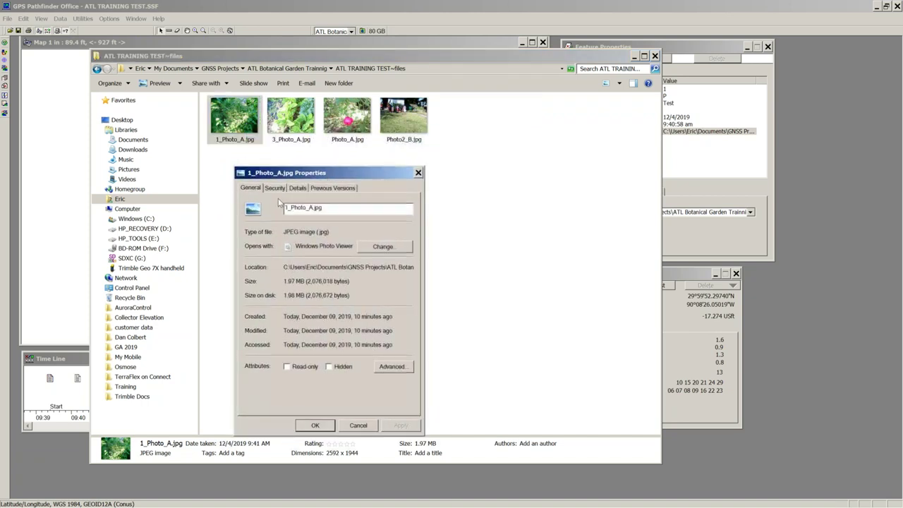
pyautogui.click(296, 187)
pyautogui.moveTo(407, 224); pyautogui.dragTo(415, 252)
pyautogui.scroll(-5, 414, 251)
pyautogui.click(318, 339)
pyautogui.scroll(-2, 318, 339)
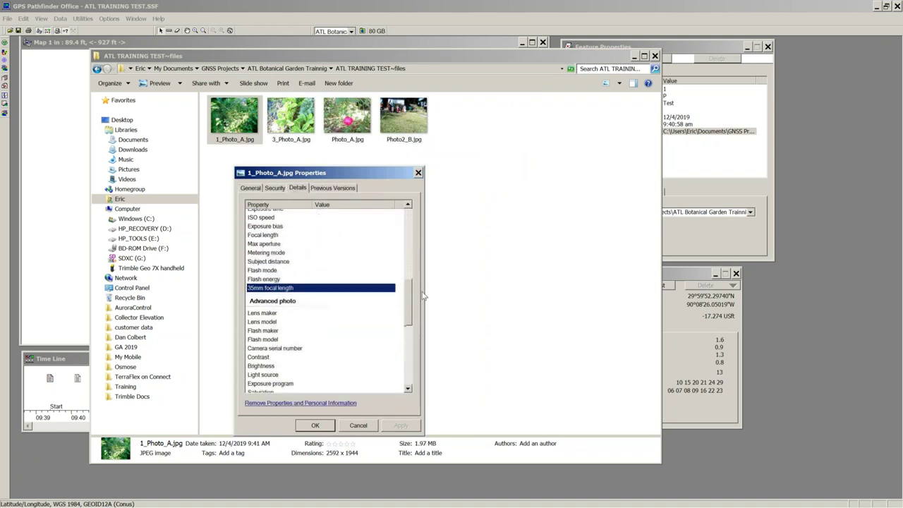
pyautogui.click(235, 118)
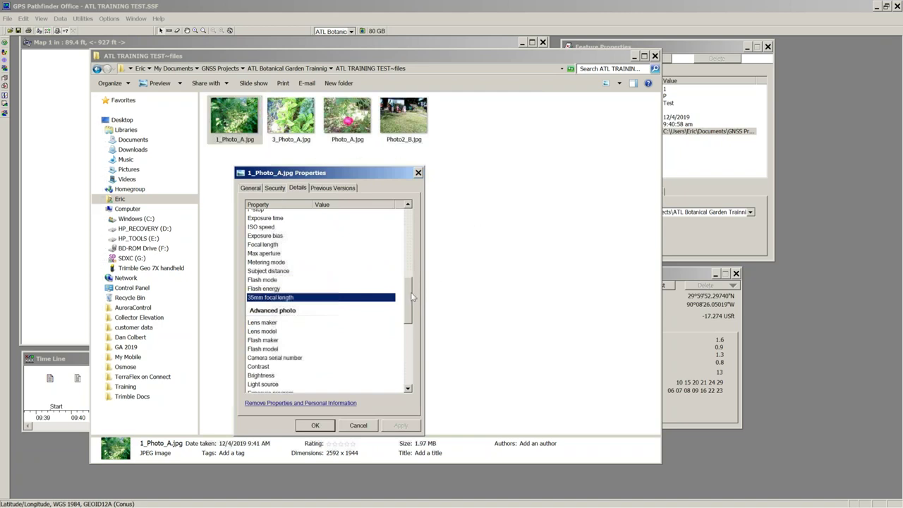
pyautogui.scroll(-7, 413, 296)
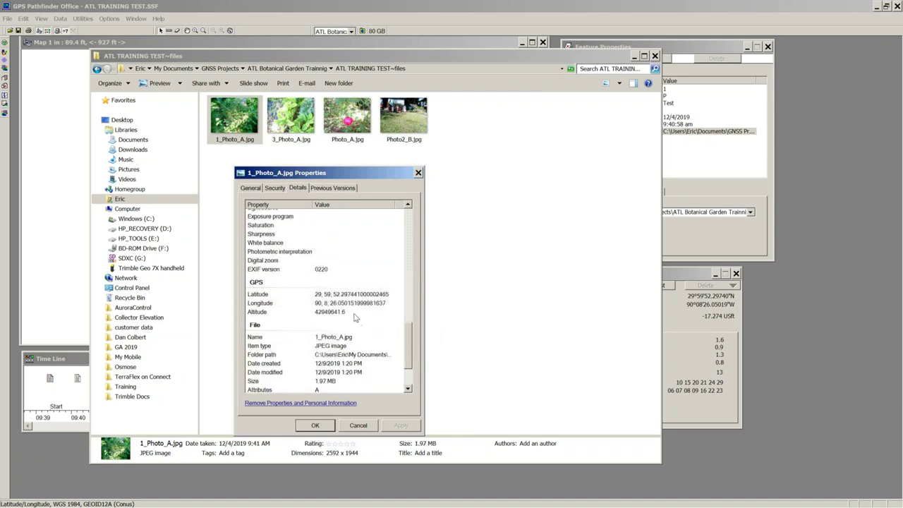
# Examine the latitude, longitude and altitude stored in 1_Photo_A.jpg, and close its properties without changes.
pyautogui.click(355, 314)
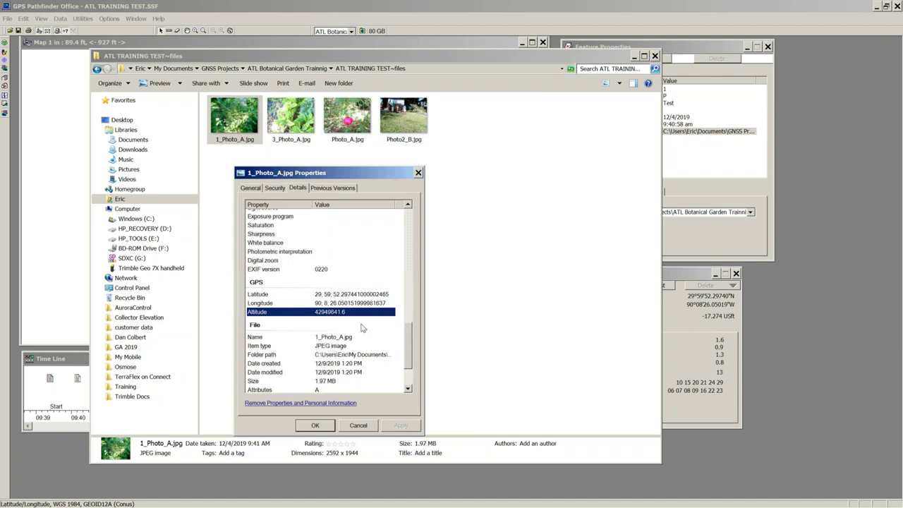
pyautogui.click(325, 296)
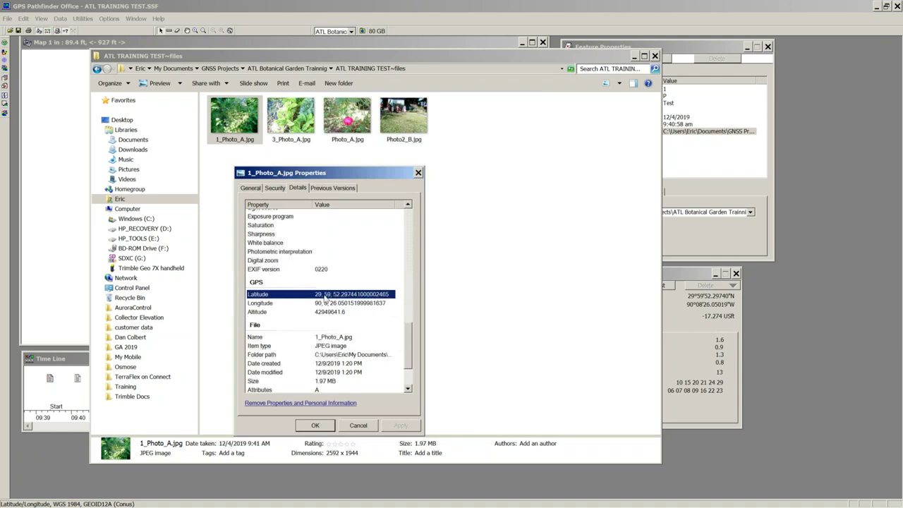
pyautogui.click(324, 304)
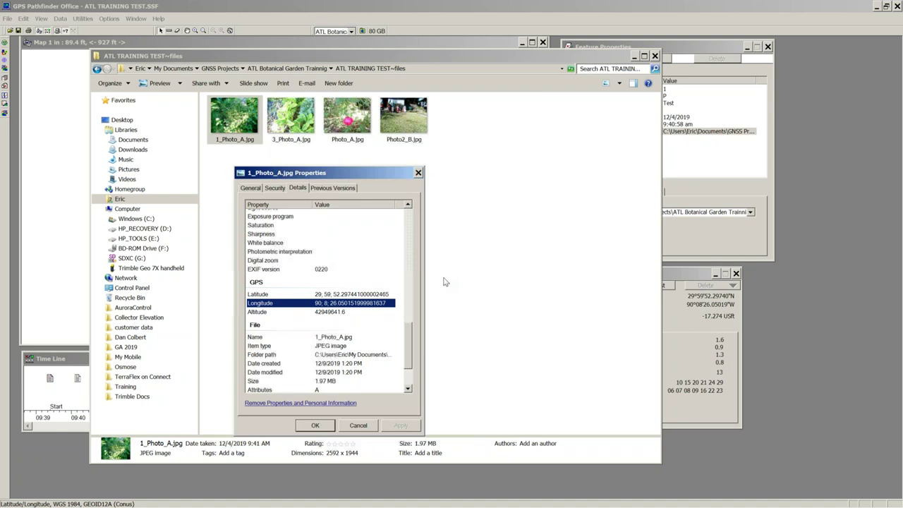
pyautogui.click(338, 295)
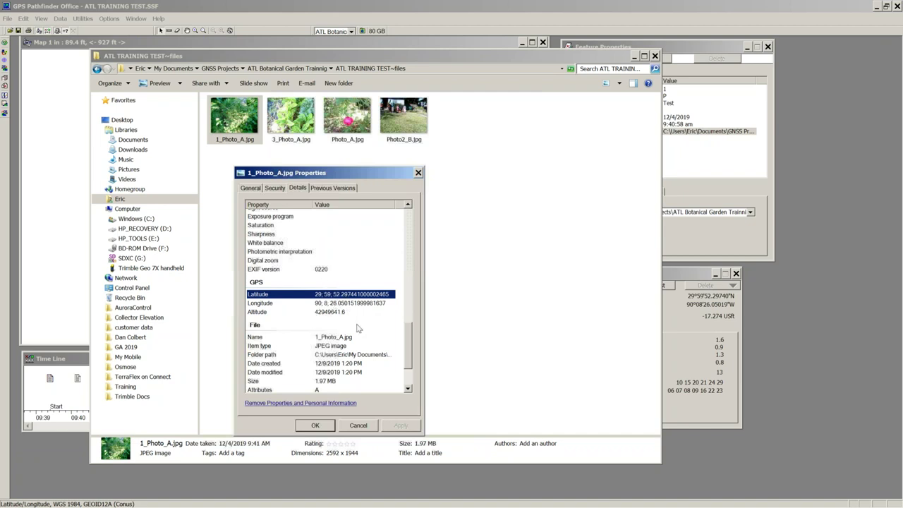
pyautogui.scroll(-2, 408, 342)
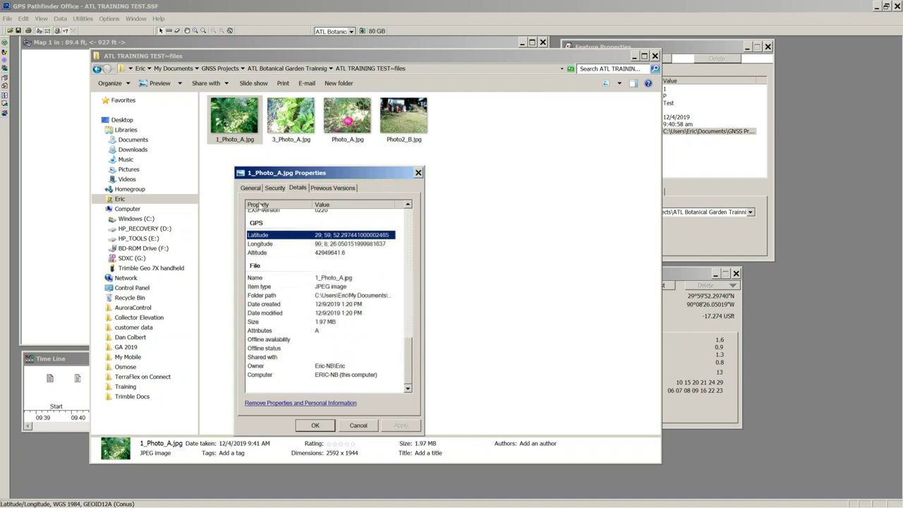
pyautogui.click(236, 141)
pyautogui.click(312, 202)
pyautogui.click(359, 426)
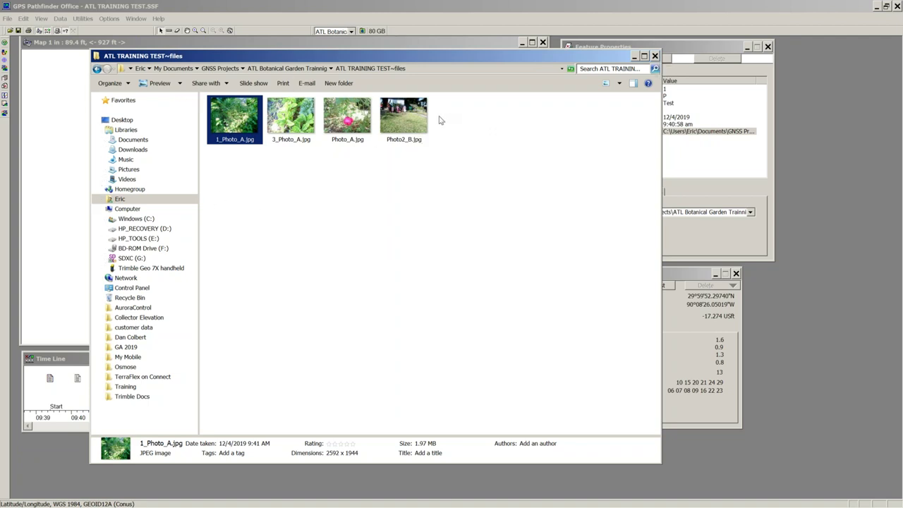
# Select all four photos in the ATL TRAINING TEST~files folder and close the folder window.
pyautogui.click(457, 156)
pyautogui.moveTo(411, 150); pyautogui.dragTo(207, 95)
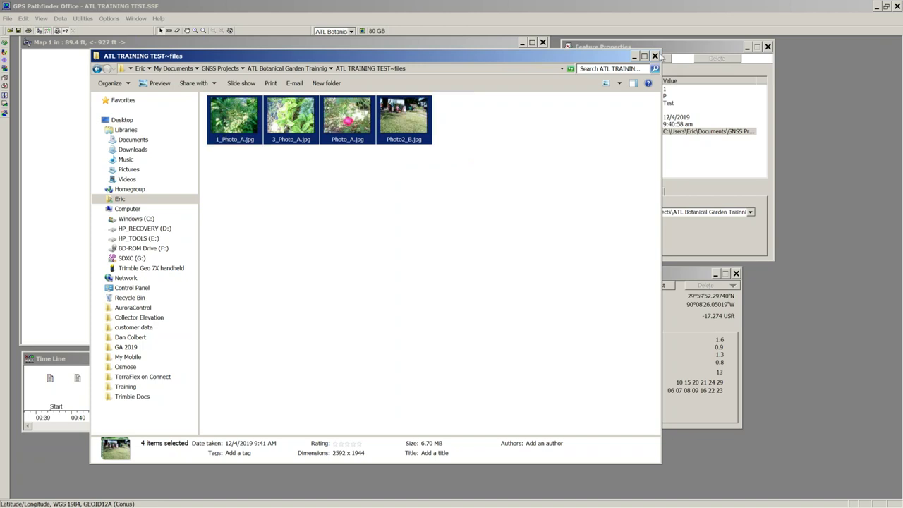
pyautogui.click(656, 56)
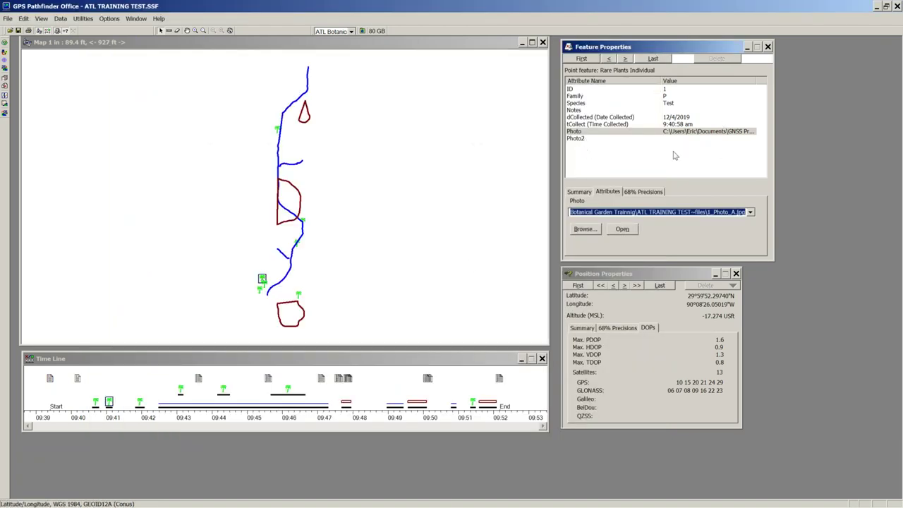
# Select the long Waterway line on the map and review its line lengths and attributes.
pyautogui.click(285, 162)
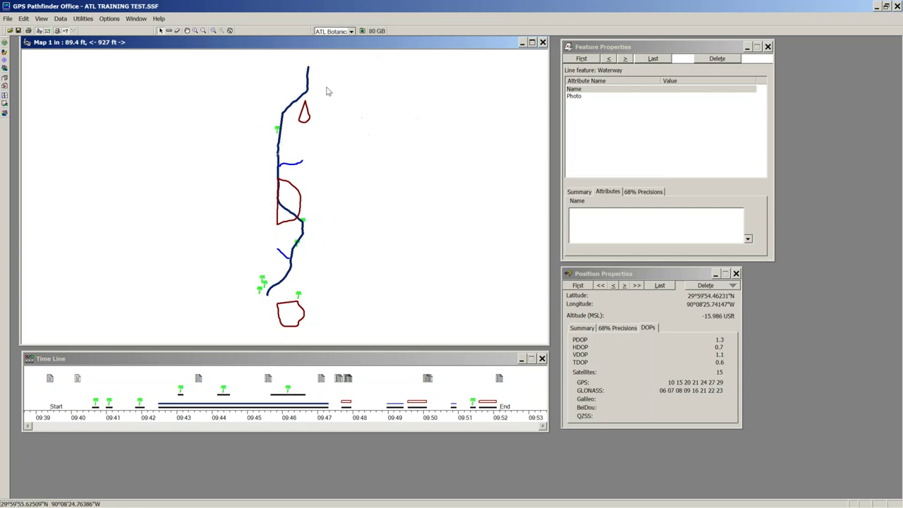
pyautogui.click(580, 192)
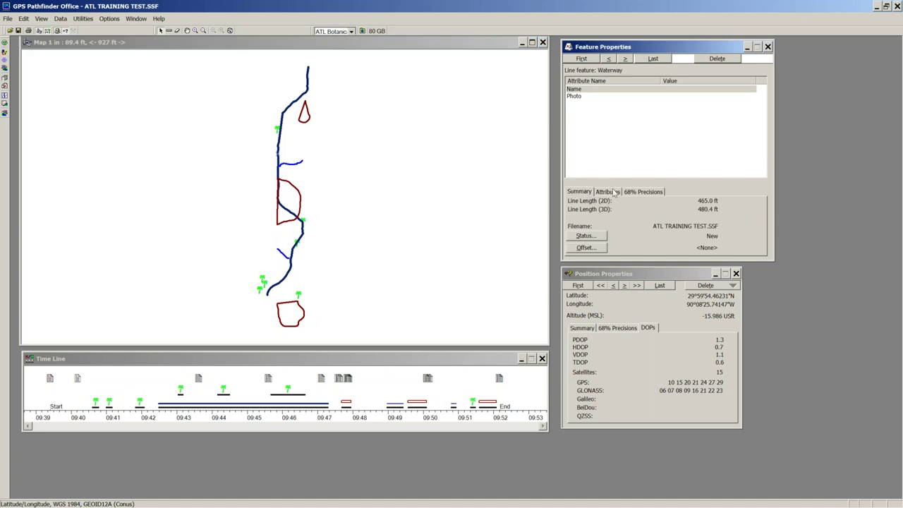
pyautogui.click(608, 192)
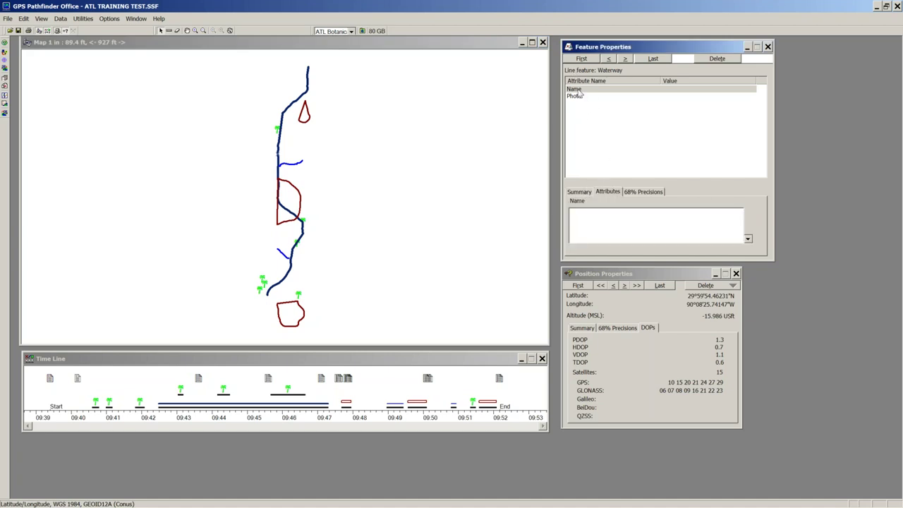
# Set the Waterway line's Name attribute to Aurora, save the change and select its Photo attribute.
pyautogui.click(575, 90)
pyautogui.click(594, 217)
pyautogui.click(18, 31)
pyautogui.click(575, 97)
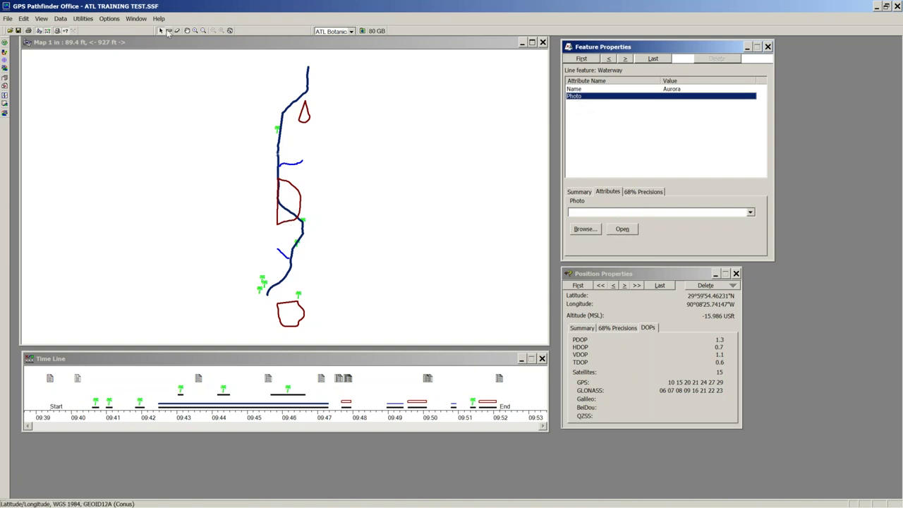
# Zoom the map in on the Waterway's upper bend beside the teardrop-shaped area, and zoom back out.
pyautogui.click(195, 30)
pyautogui.moveTo(255, 94); pyautogui.dragTo(360, 189)
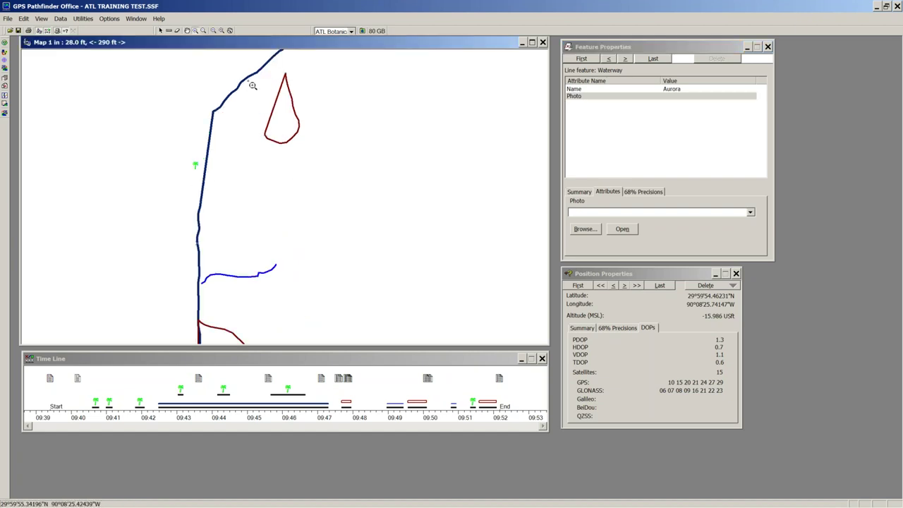
pyautogui.moveTo(187, 90); pyautogui.dragTo(293, 152)
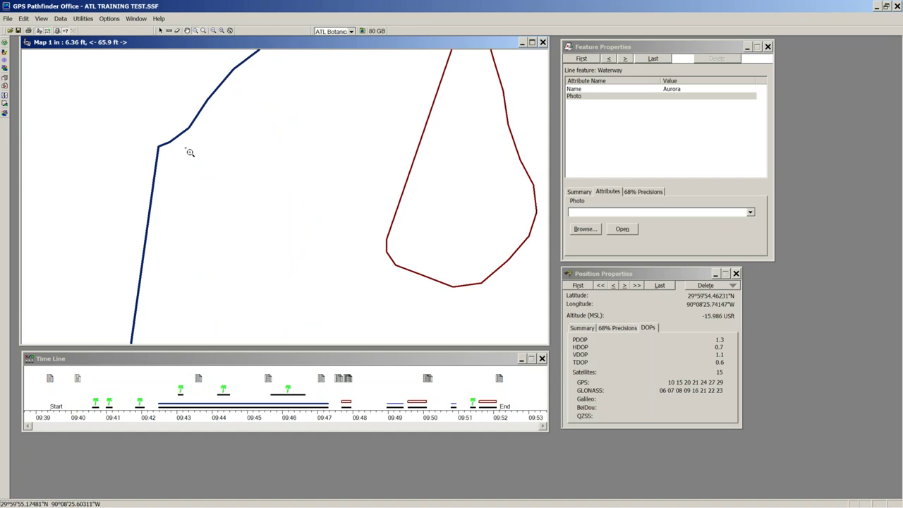
pyautogui.click(203, 31)
pyautogui.moveTo(329, 176); pyautogui.dragTo(544, 299)
pyautogui.moveTo(366, 177); pyautogui.dragTo(484, 264)
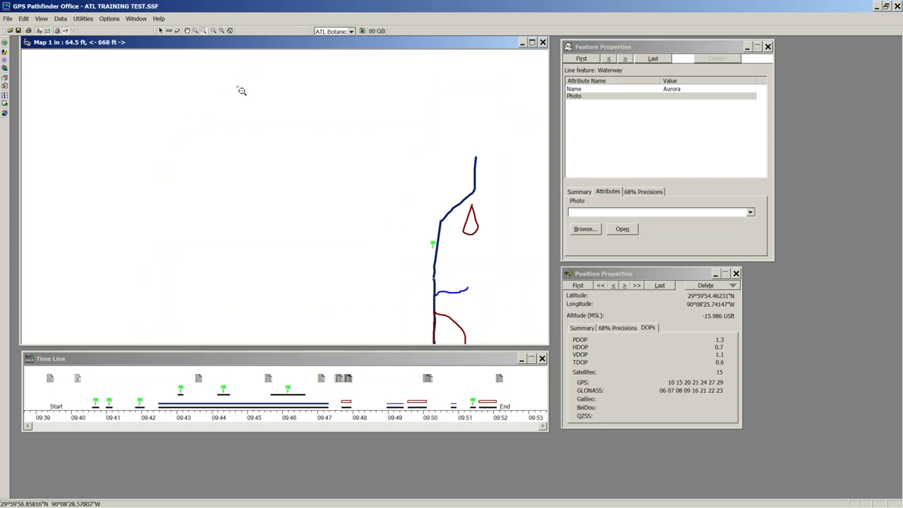
# Zoom in on the upper short side branch beside the Waterway, and zoom out until all features fit in the map.
pyautogui.click(195, 31)
pyautogui.moveTo(423, 276); pyautogui.dragTo(517, 313)
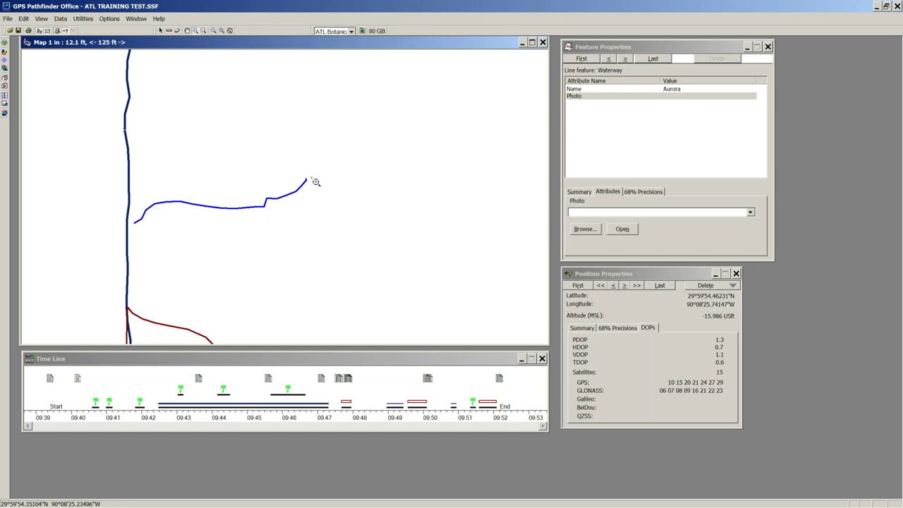
pyautogui.click(202, 32)
pyautogui.moveTo(77, 105); pyautogui.dragTo(459, 297)
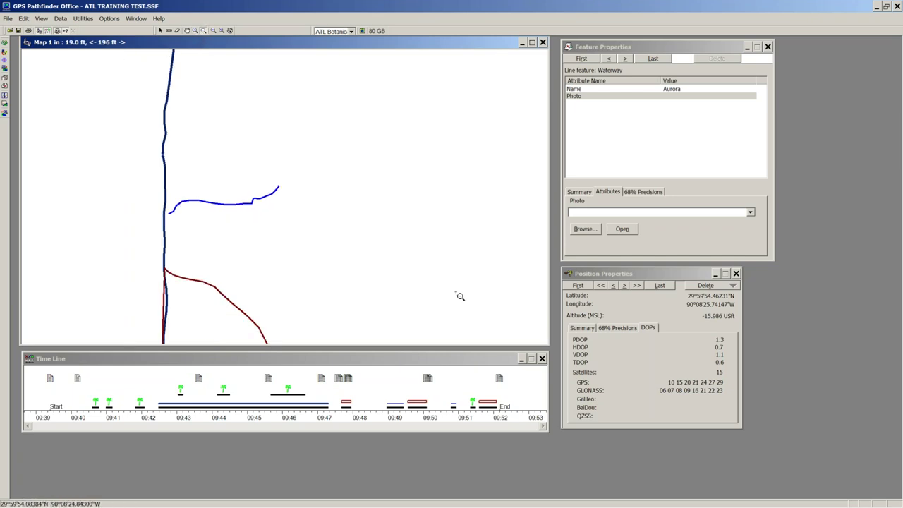
pyautogui.moveTo(95, 136); pyautogui.dragTo(490, 296)
pyautogui.moveTo(189, 177); pyautogui.dragTo(484, 307)
pyautogui.moveTo(280, 210); pyautogui.dragTo(384, 271)
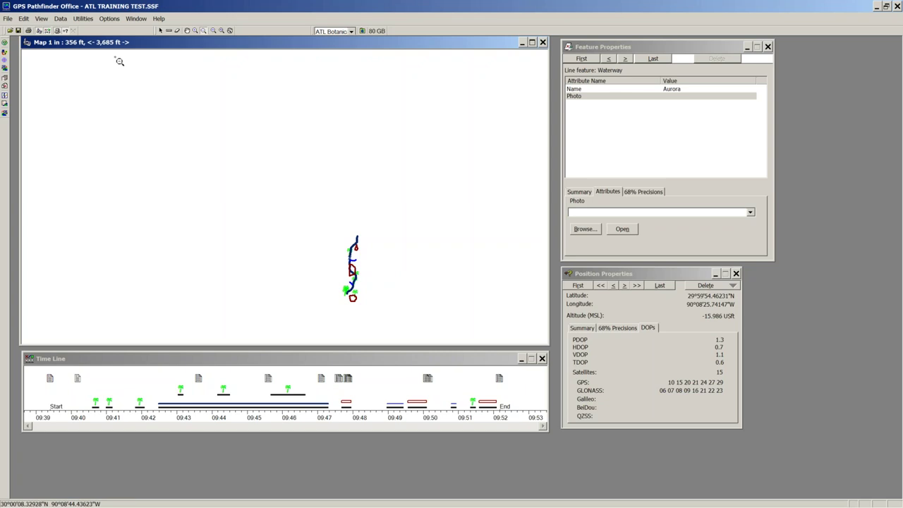
# Zoom in and out around the whole group of features, and restore the map to its full extents.
pyautogui.click(161, 31)
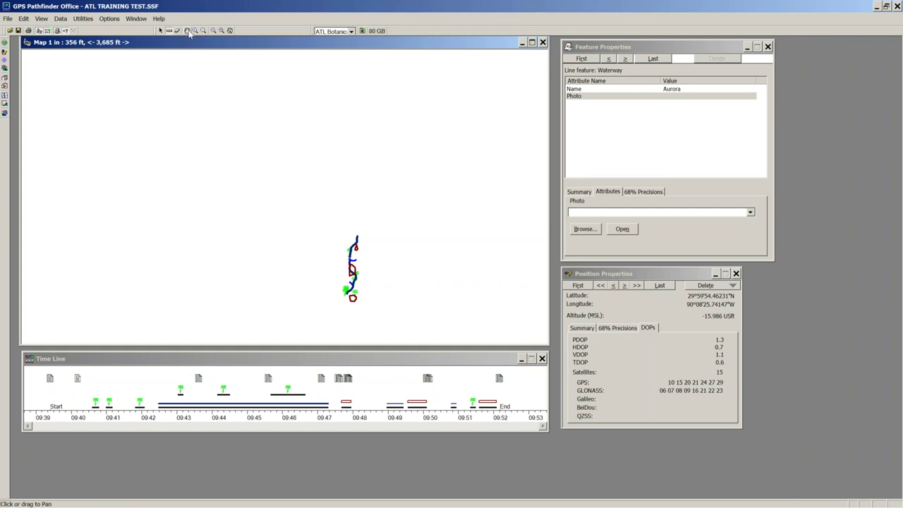
pyautogui.click(195, 31)
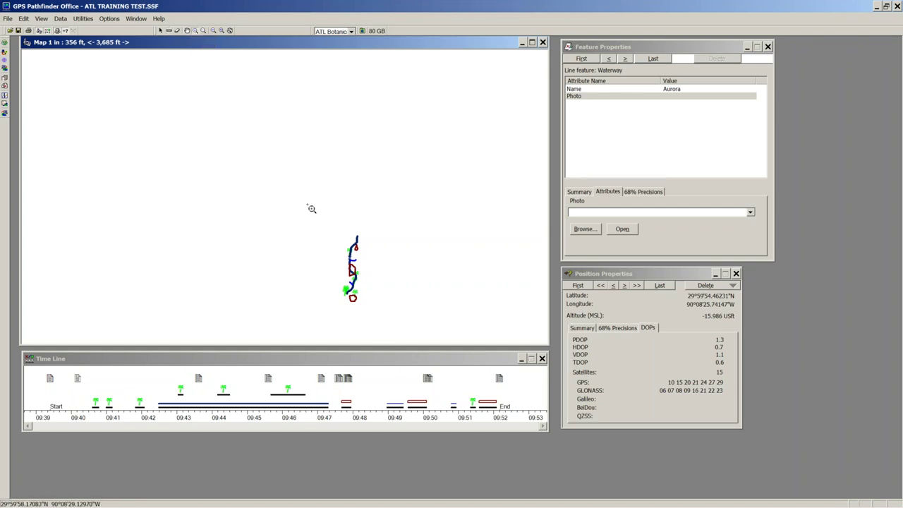
pyautogui.moveTo(307, 204); pyautogui.dragTo(403, 322)
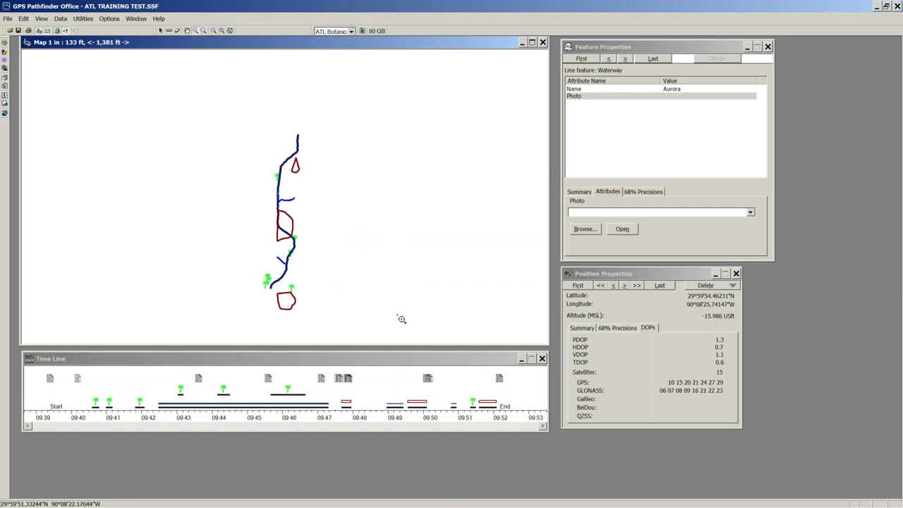
pyautogui.click(204, 34)
pyautogui.moveTo(212, 137); pyautogui.dragTo(388, 259)
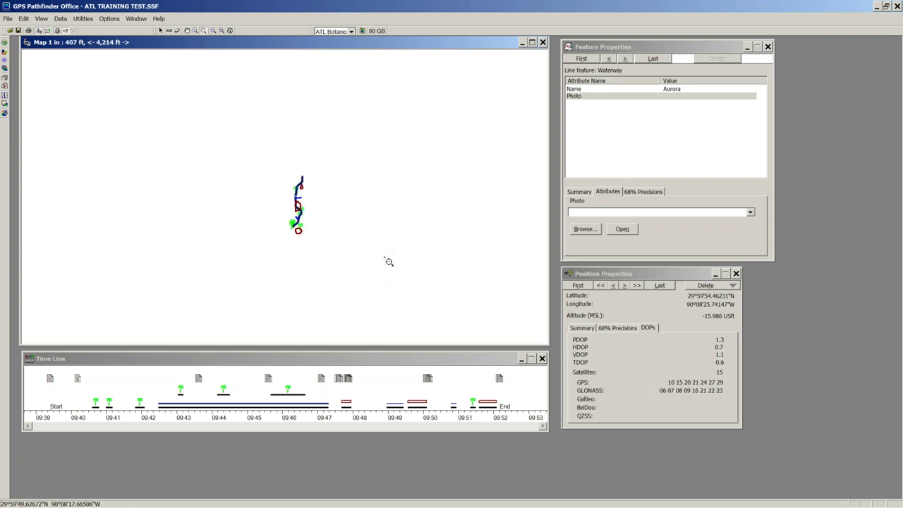
pyautogui.click(213, 32)
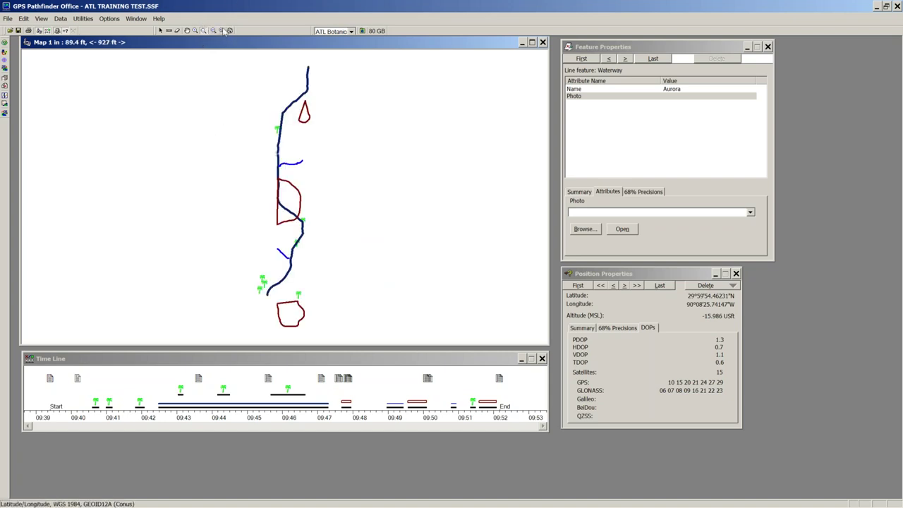
pyautogui.click(223, 31)
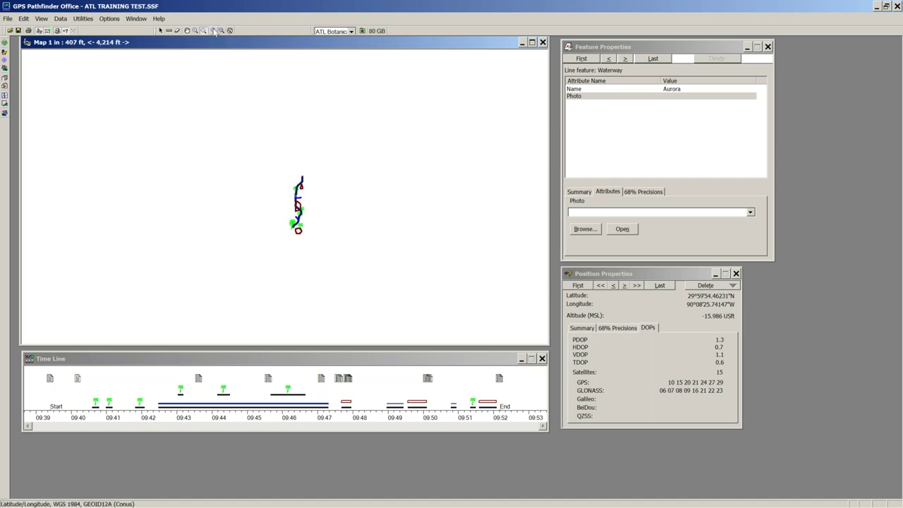
pyautogui.click(213, 31)
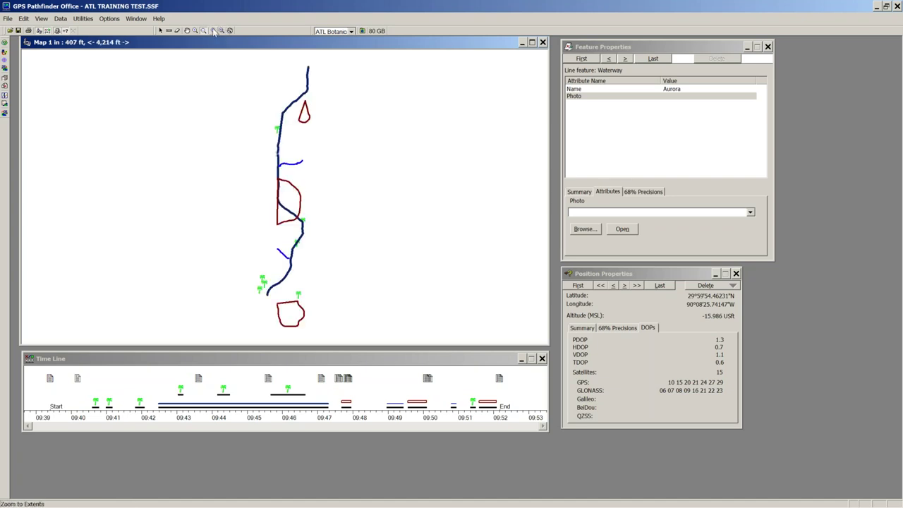
# Measure on the map from the Waterway's upper end straight south past the lowest area feature, and on eastward.
pyautogui.click(169, 30)
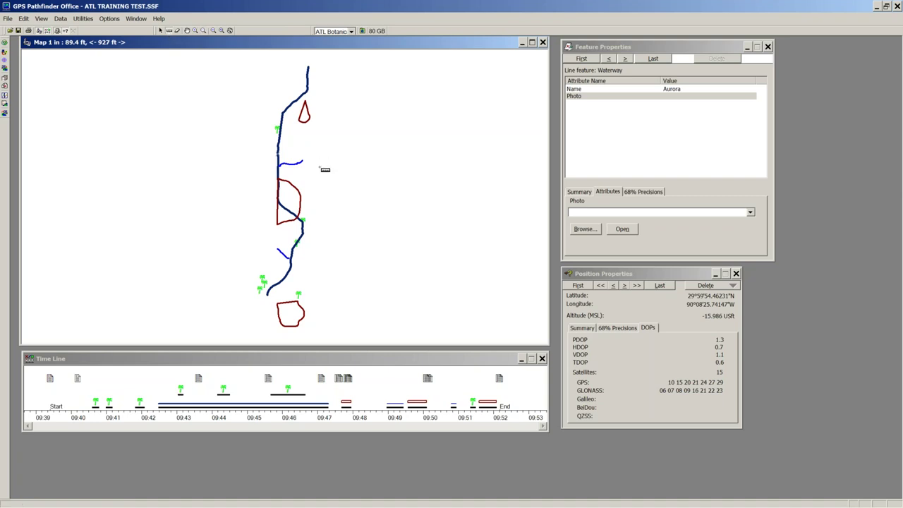
pyautogui.moveTo(309, 69); pyautogui.dragTo(309, 326)
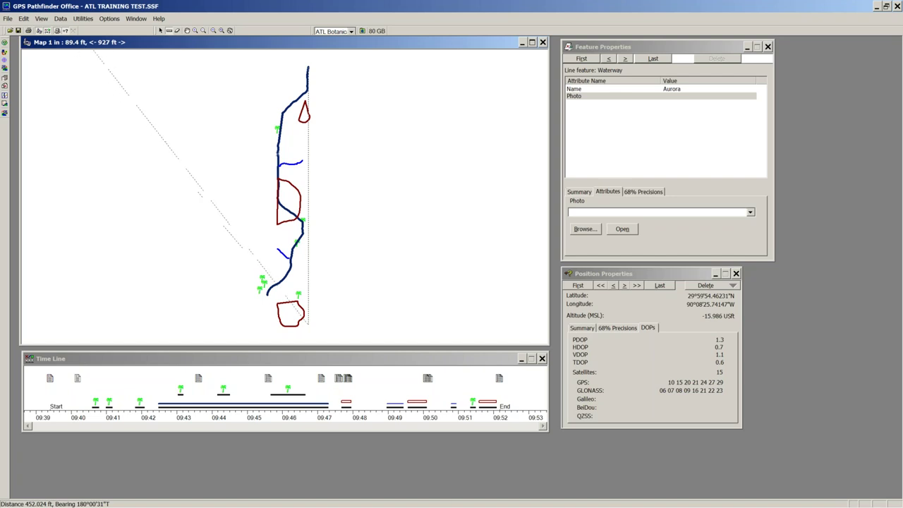
pyautogui.click(438, 321)
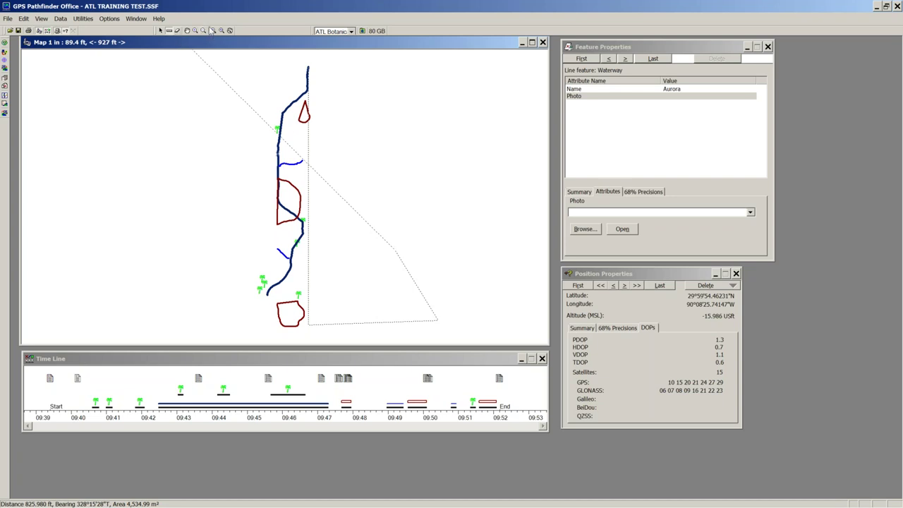
# Zoom in on the upper Waterway, measure a closed five-sided area beside its upper end, and restore the full map extents.
pyautogui.moveTo(196, 74); pyautogui.dragTo(329, 185)
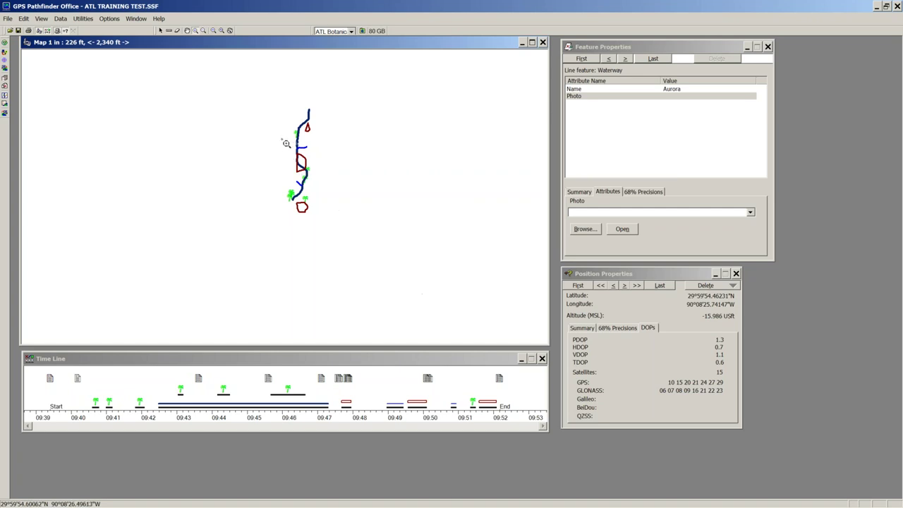
pyautogui.moveTo(282, 105); pyautogui.dragTo(353, 202)
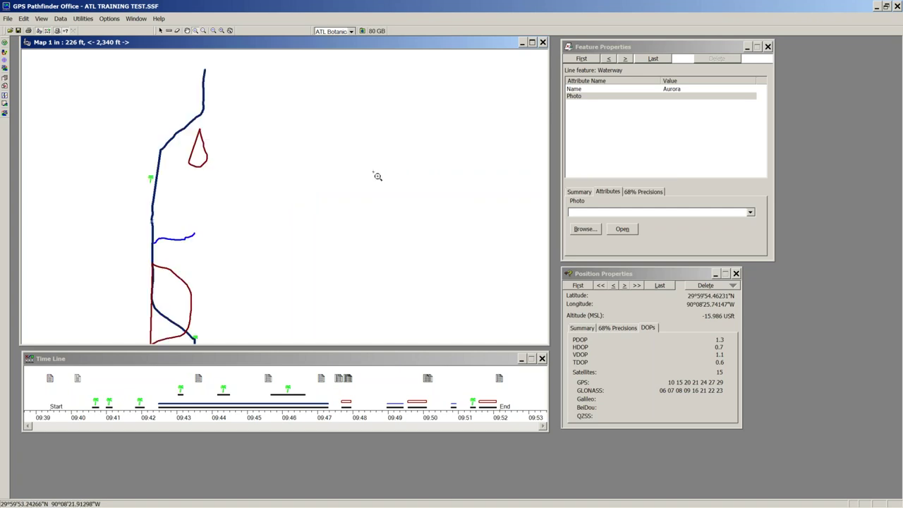
pyautogui.click(170, 32)
pyautogui.moveTo(206, 71); pyautogui.dragTo(158, 459)
pyautogui.click(290, 203)
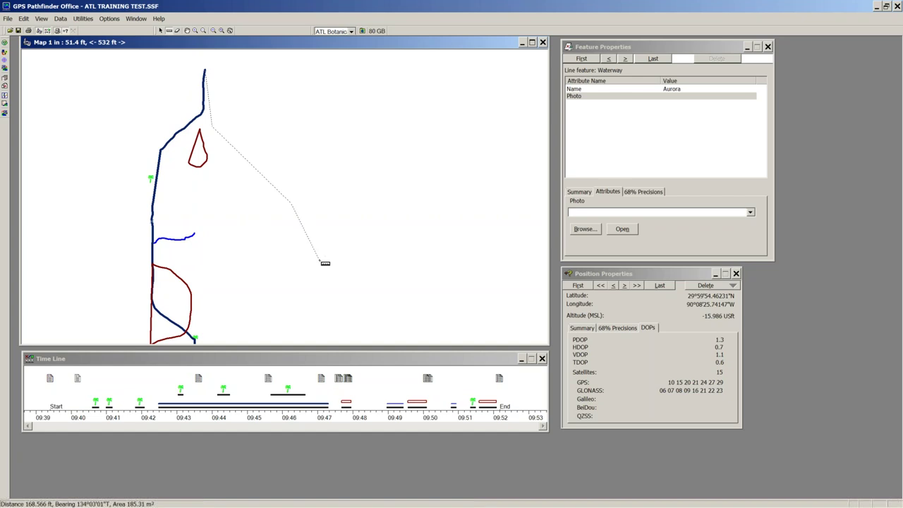
pyautogui.click(343, 152)
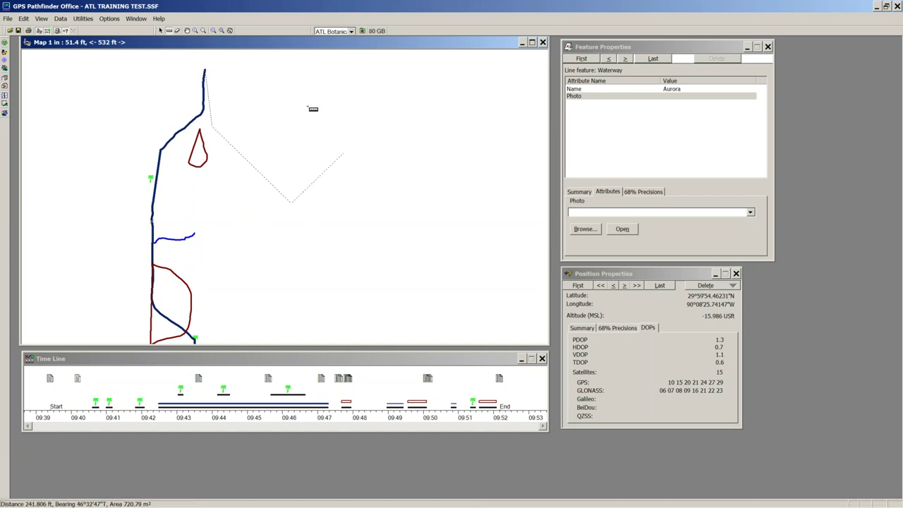
pyautogui.click(263, 74)
pyautogui.click(206, 73)
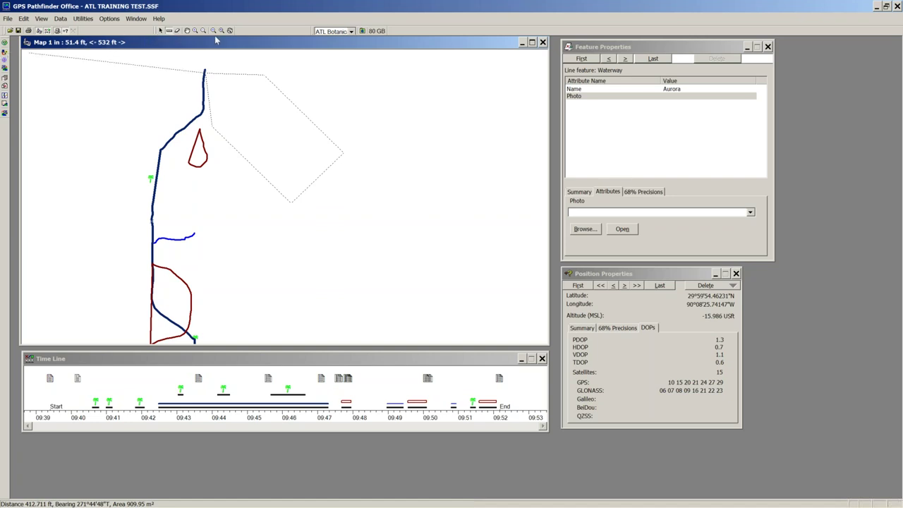
pyautogui.click(204, 31)
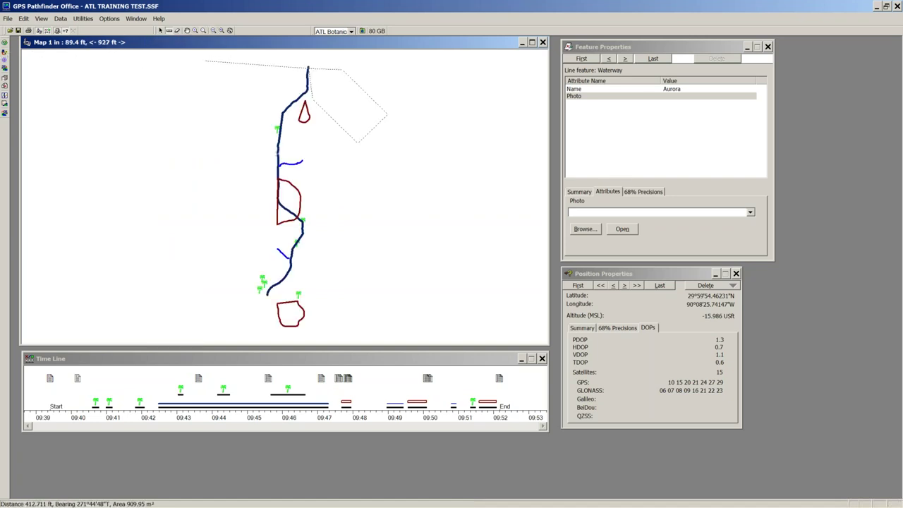
# Select the upper short side branch of the Waterway, and select the long main Waterway line to view their attributes.
pyautogui.click(160, 31)
pyautogui.moveTo(113, 504)
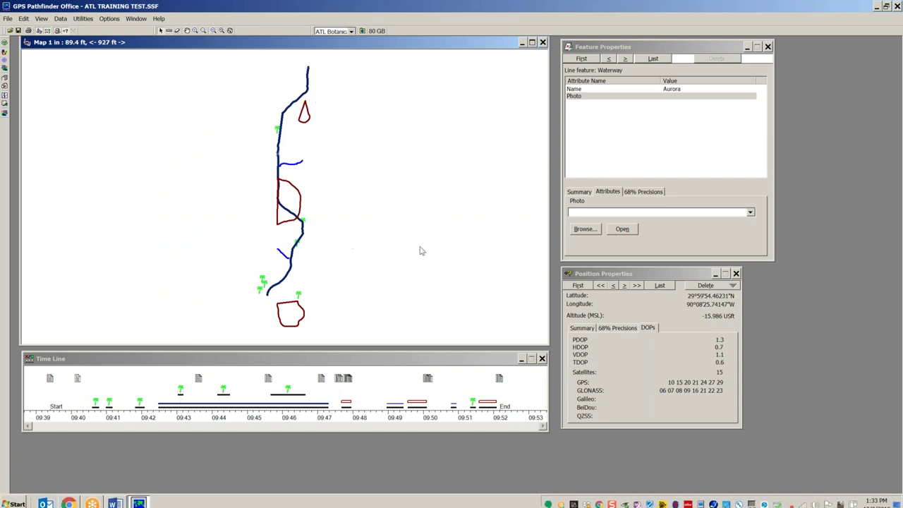
pyautogui.click(292, 163)
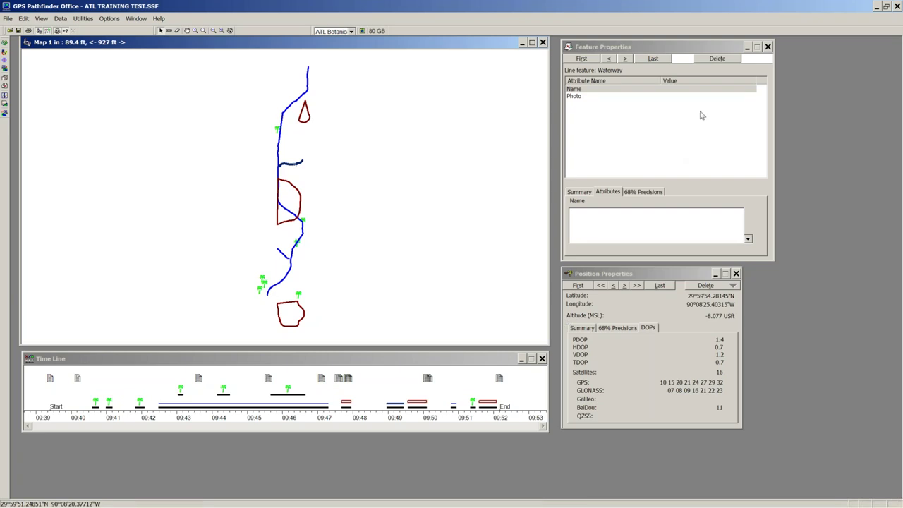
pyautogui.click(297, 104)
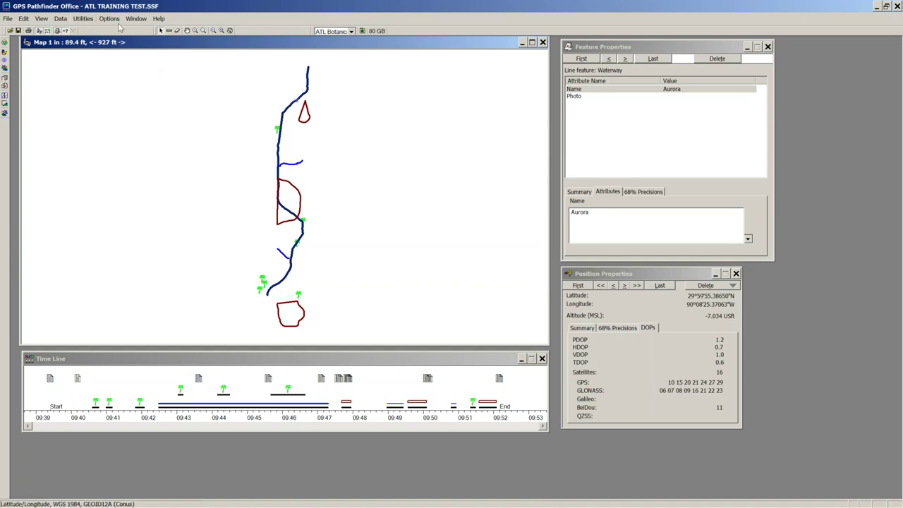
# Start the Differential Correction wizard for ATL TRAINING TEST.SSF.
pyautogui.click(83, 18)
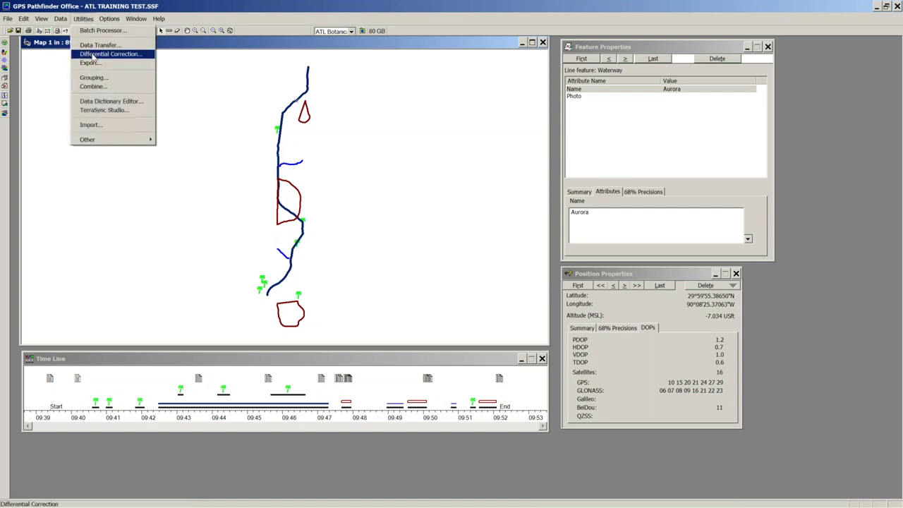
pyautogui.click(92, 55)
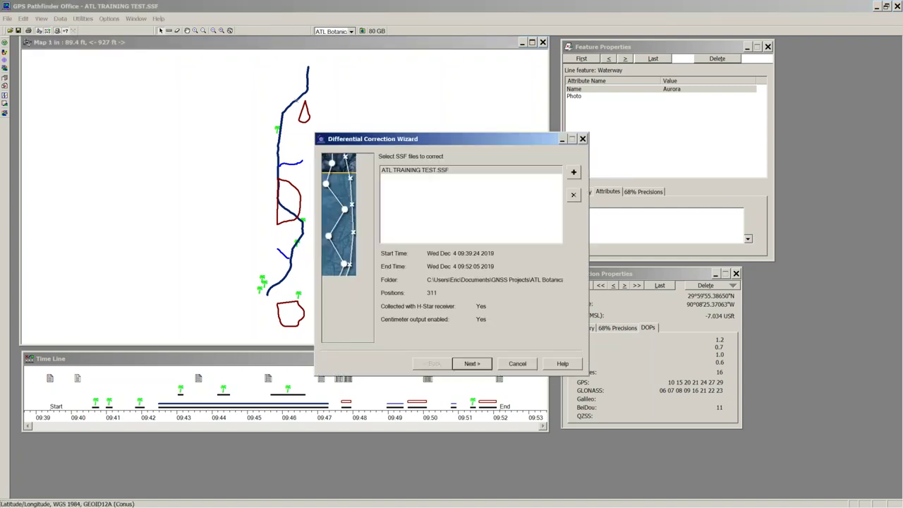
# Switch to Google Chrome, open a blank page, and close the webmail and government permitting pages.
pyautogui.moveTo(36, 497)
pyautogui.click(68, 498)
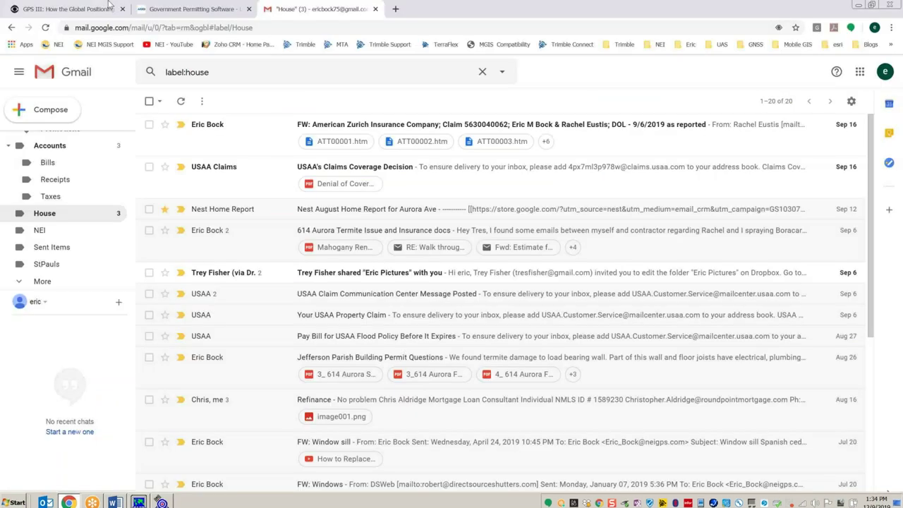
pyautogui.click(394, 7)
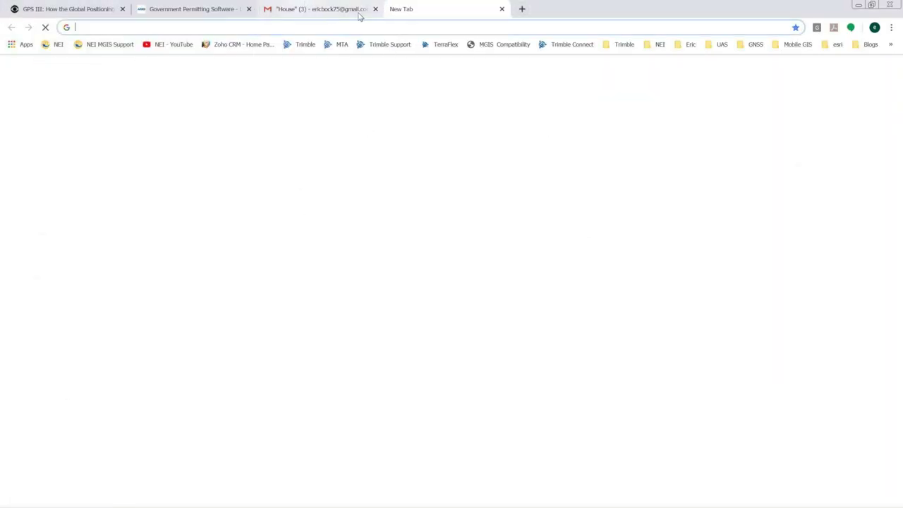
pyautogui.click(374, 9)
pyautogui.click(248, 9)
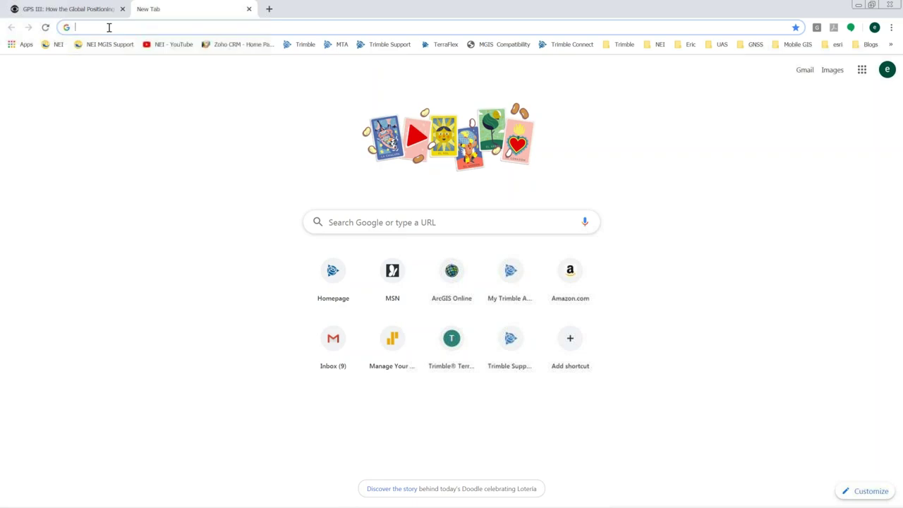
# Search the web for "ngs noaa cors" and open the National Geodetic Survey's Continuously Operating Reference Station (CORS) page.
pyautogui.write('NGS')
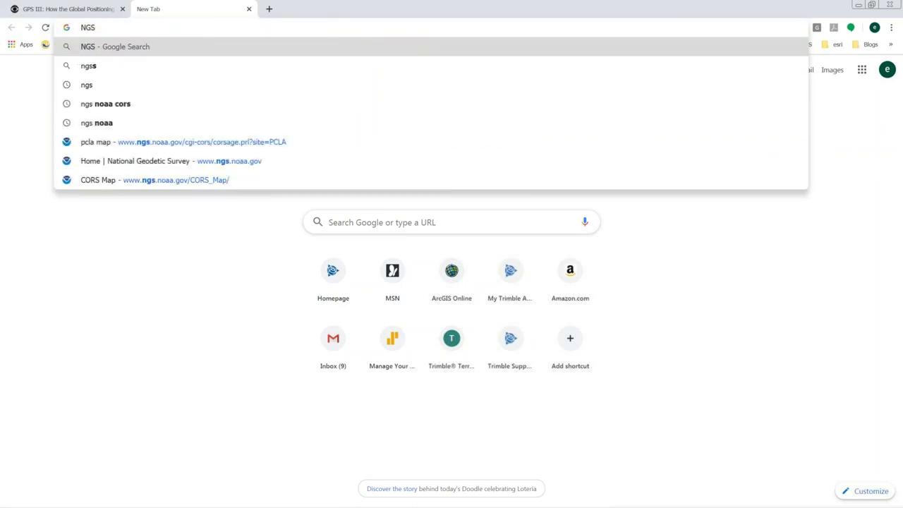
pyautogui.write(' noaa co')
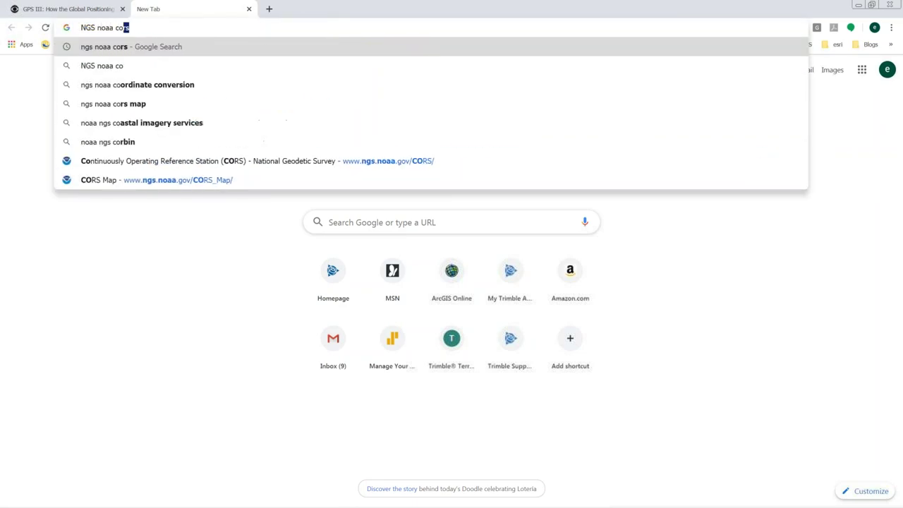
pyautogui.press('Return')
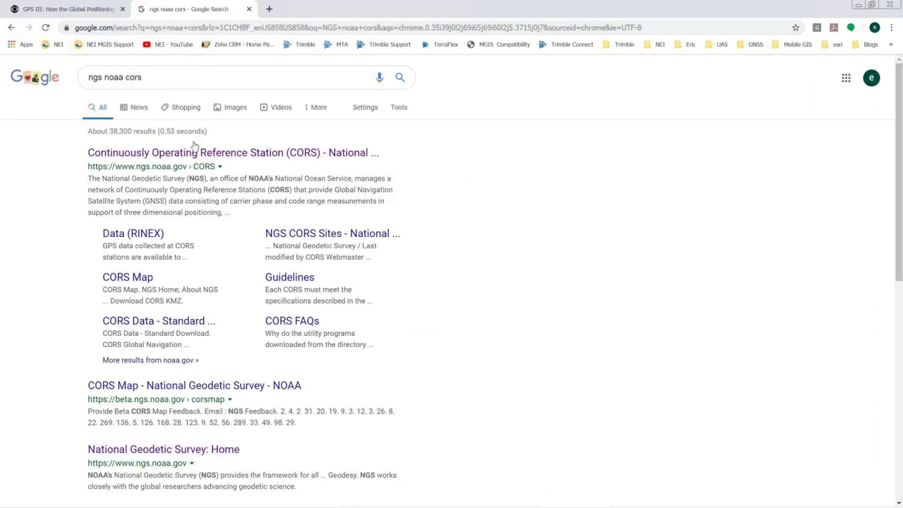
pyautogui.click(198, 156)
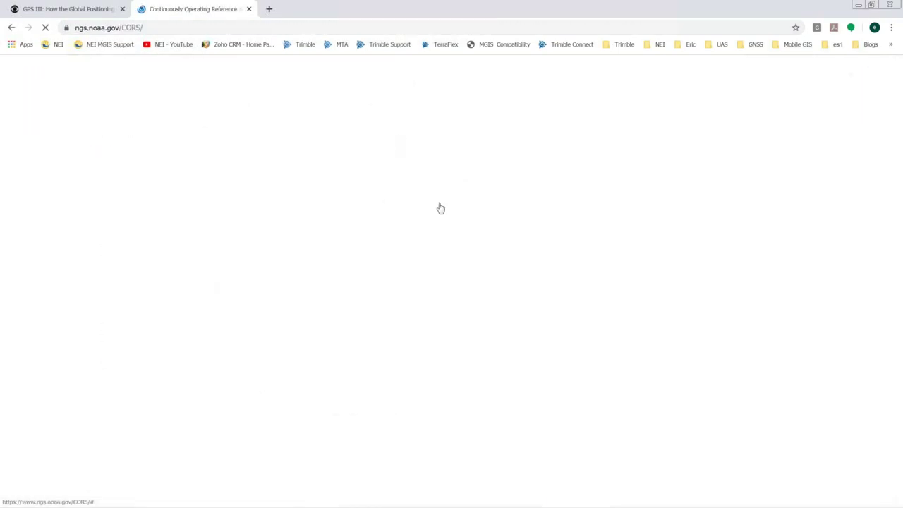
# Try to view the CORS Map from the CORS page, dismiss its boundary notice, and close the map page.
pyautogui.click(443, 191)
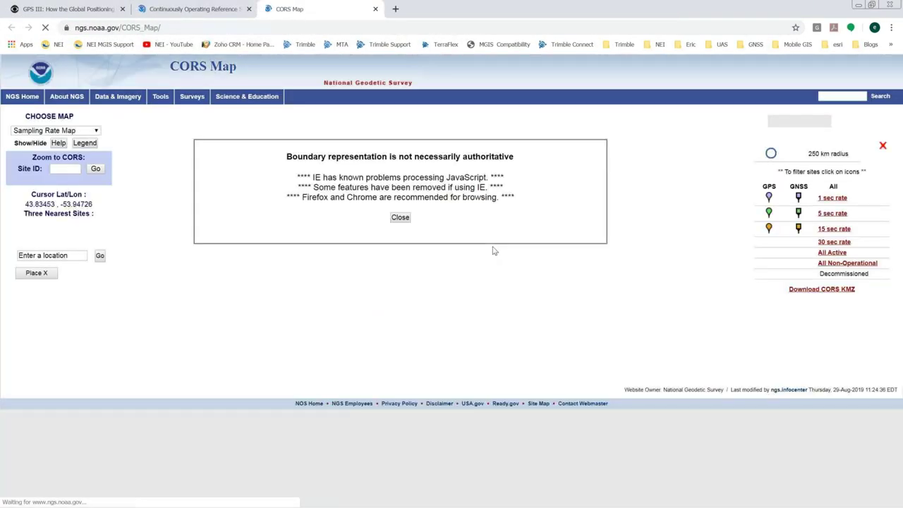
pyautogui.click(400, 217)
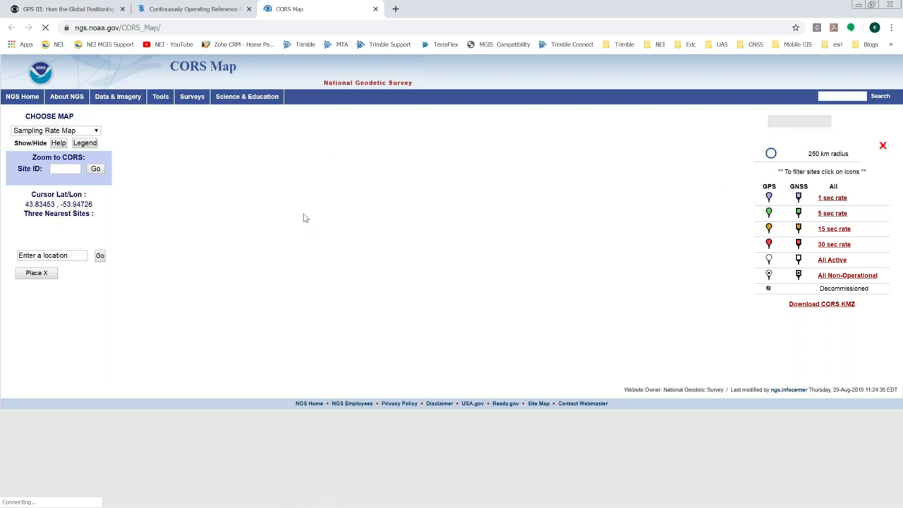
pyautogui.click(375, 9)
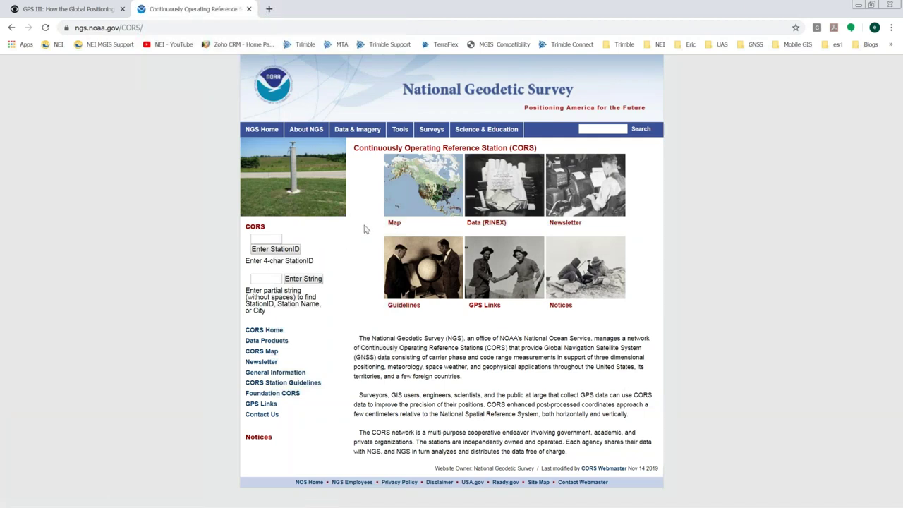
# Try the CORS Map again with its map type and location lookup, hide the station filter legend, and close the map page.
pyautogui.click(428, 187)
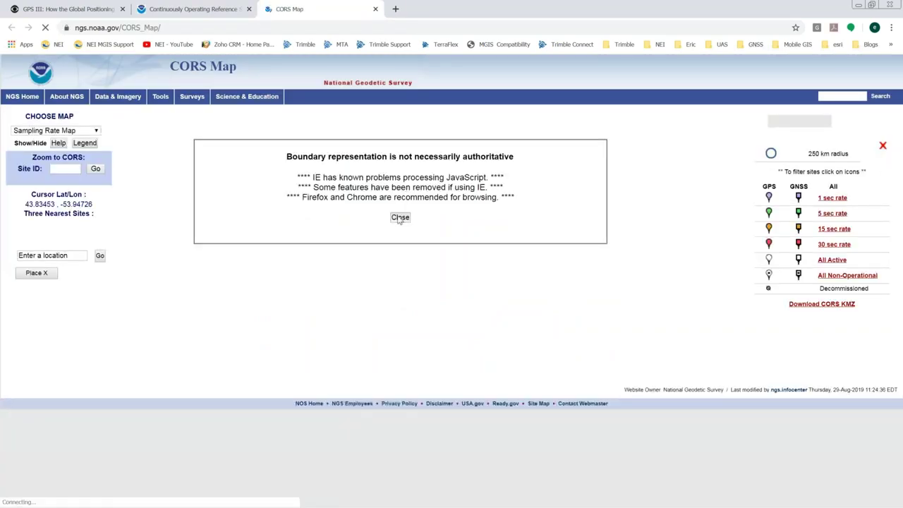
pyautogui.click(400, 217)
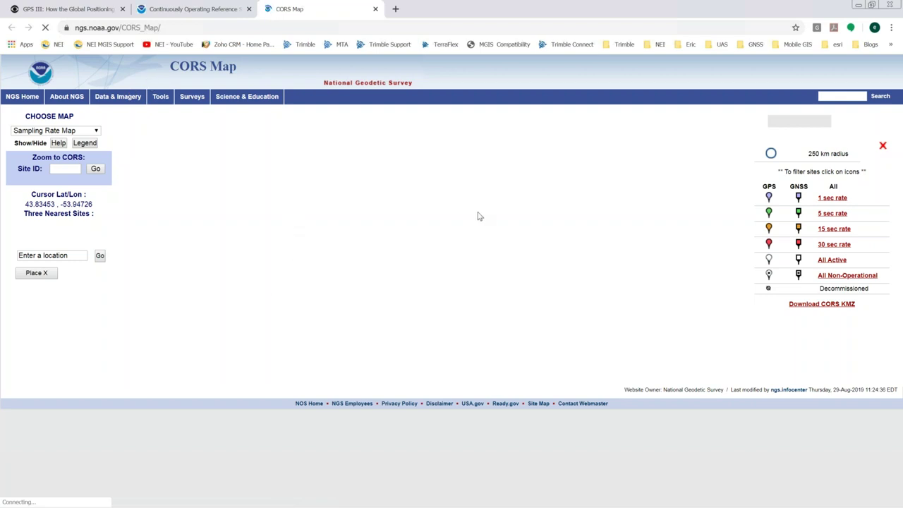
pyautogui.click(95, 132)
pyautogui.click(95, 141)
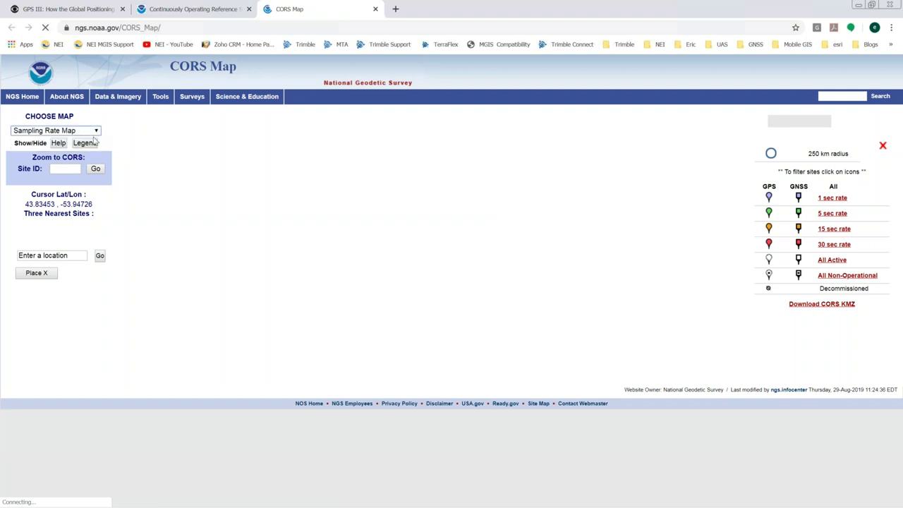
pyautogui.click(100, 257)
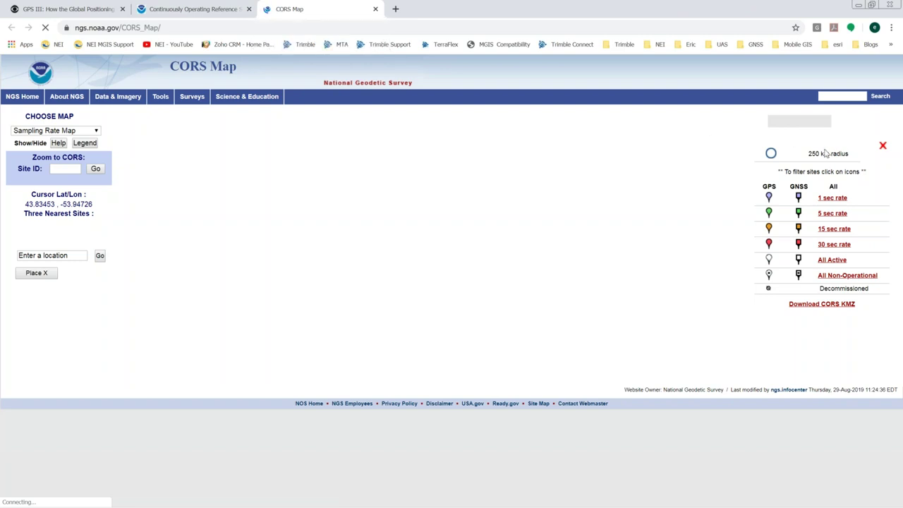
pyautogui.click(883, 147)
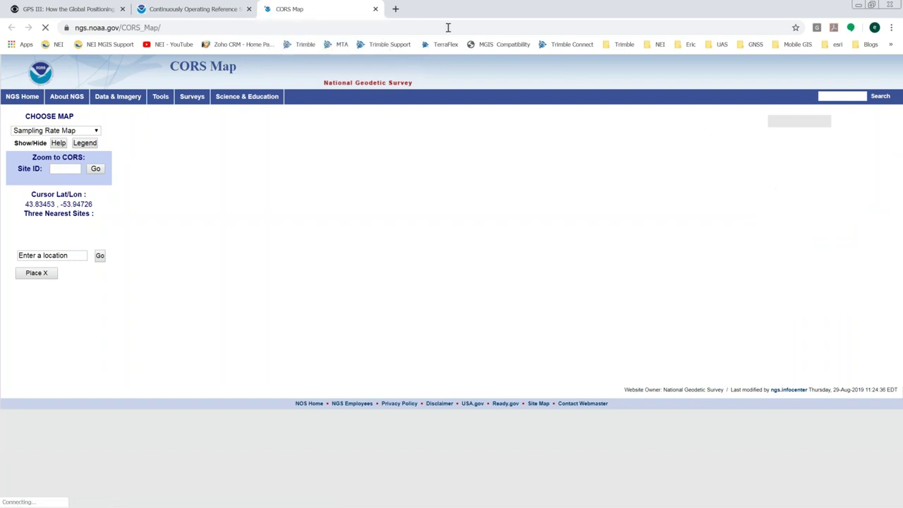
pyautogui.click(375, 10)
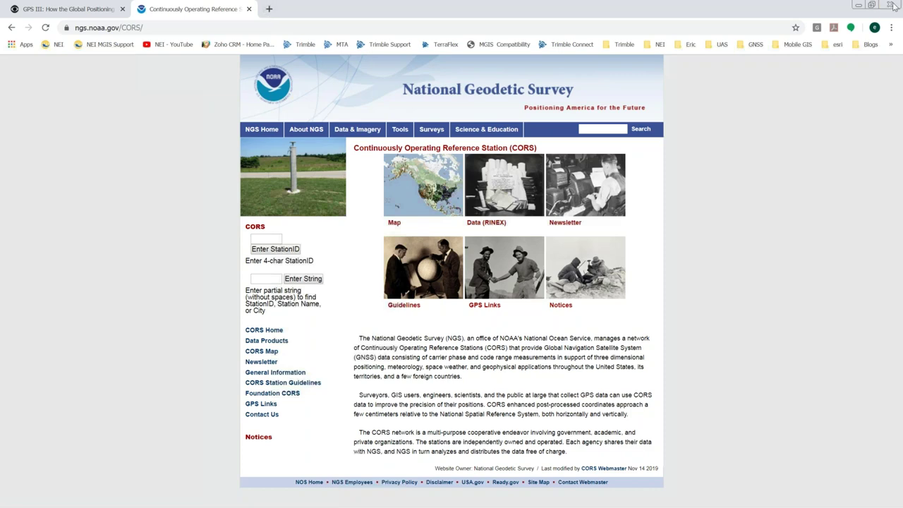
# Restart Google Chrome and search the web for "ngs noaa cors" again.
pyautogui.click(124, 496)
pyautogui.click(10, 499)
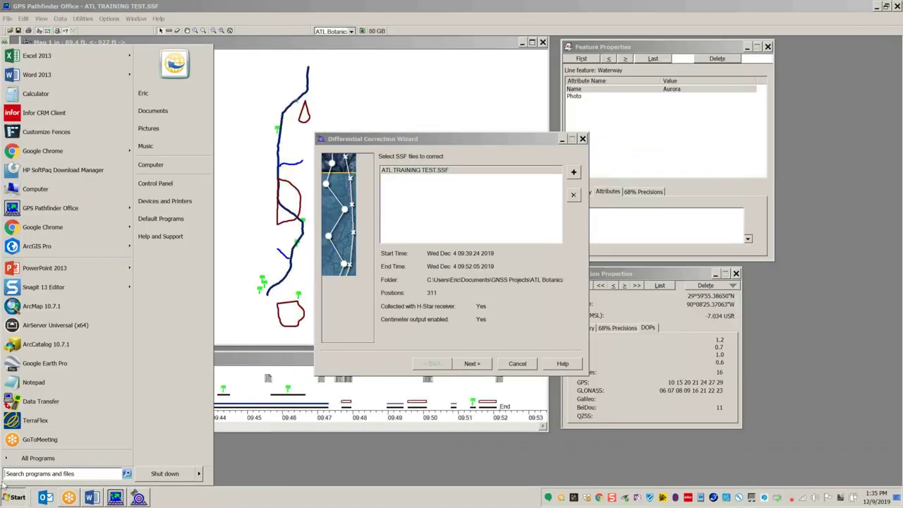
pyautogui.click(43, 151)
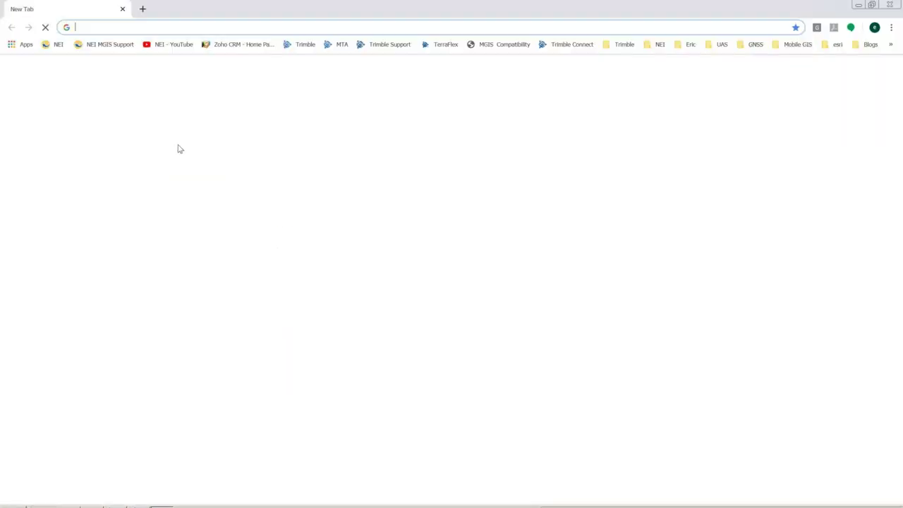
pyautogui.write('NGS')
pyautogui.press('Return')
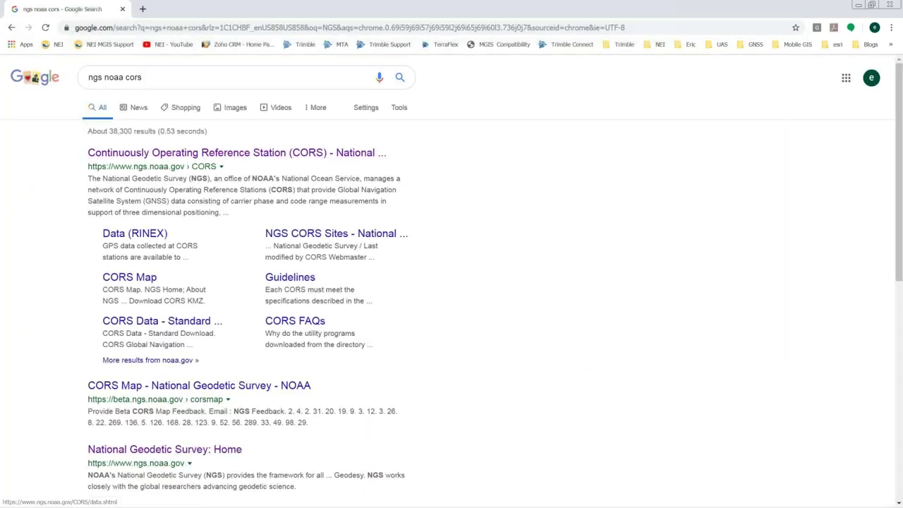
# Open the beta National Geodetic Survey CORS map and zoom in on the stations in the southeastern United States.
pyautogui.click(132, 388)
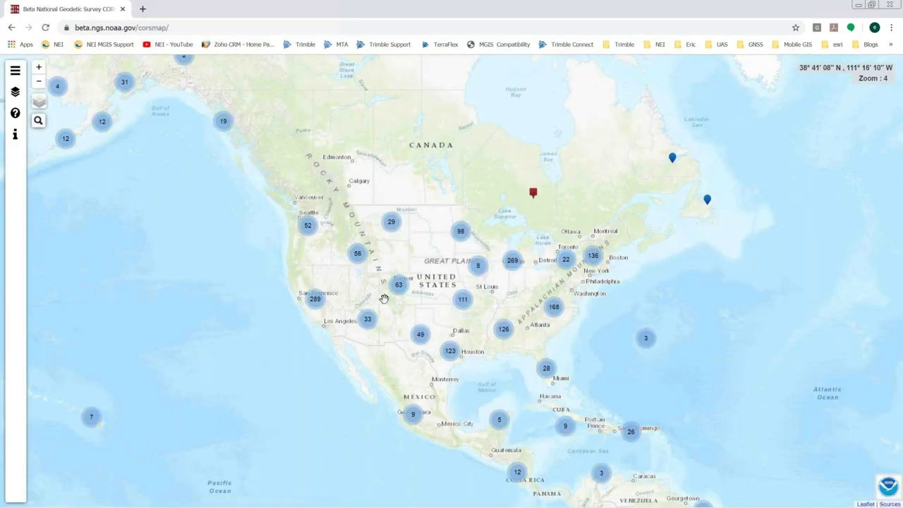
pyautogui.scroll(2, 534, 326)
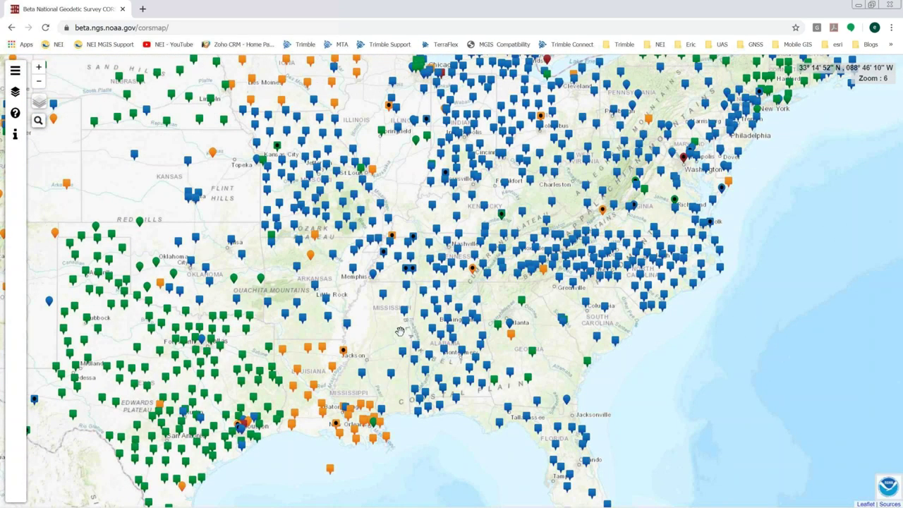
# View the INRI station's details near New Orleans and try to open its site information twice, closing the page each time.
pyautogui.moveTo(412, 343); pyautogui.dragTo(507, 289)
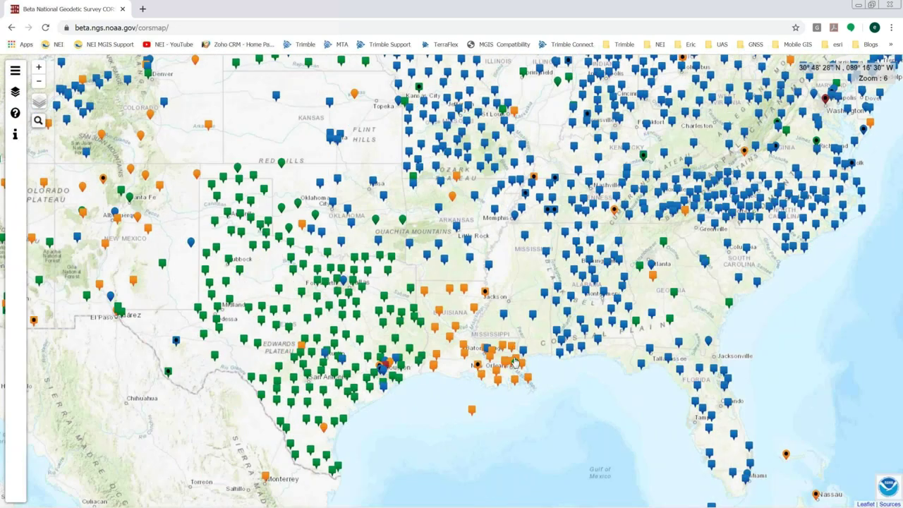
pyautogui.scroll(3, 515, 361)
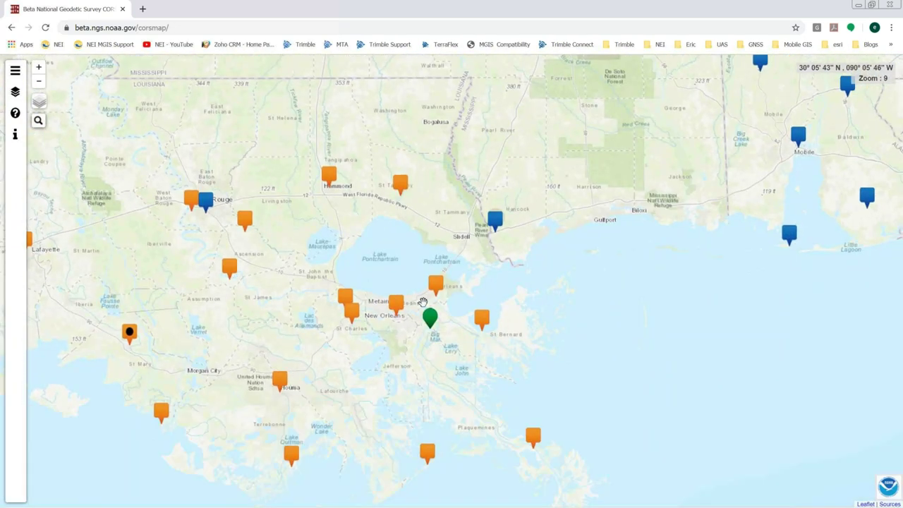
pyautogui.click(396, 306)
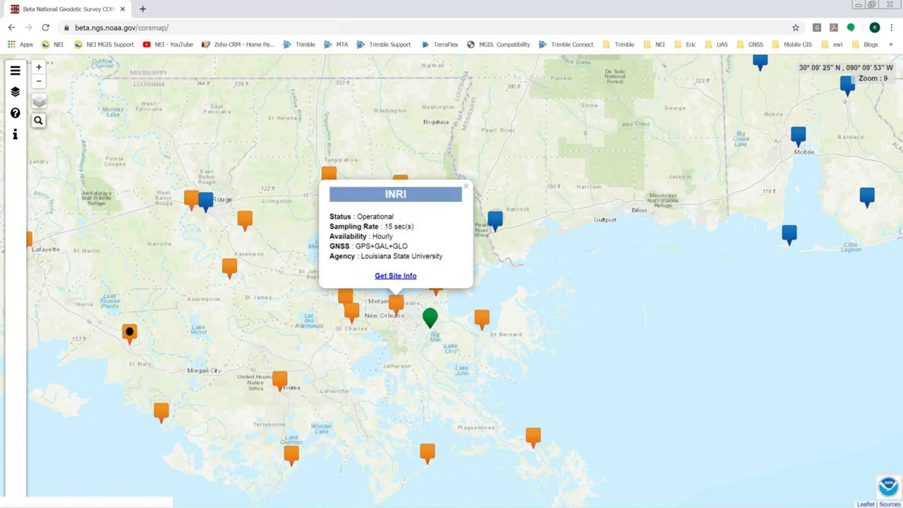
pyautogui.scroll(2, 398, 289)
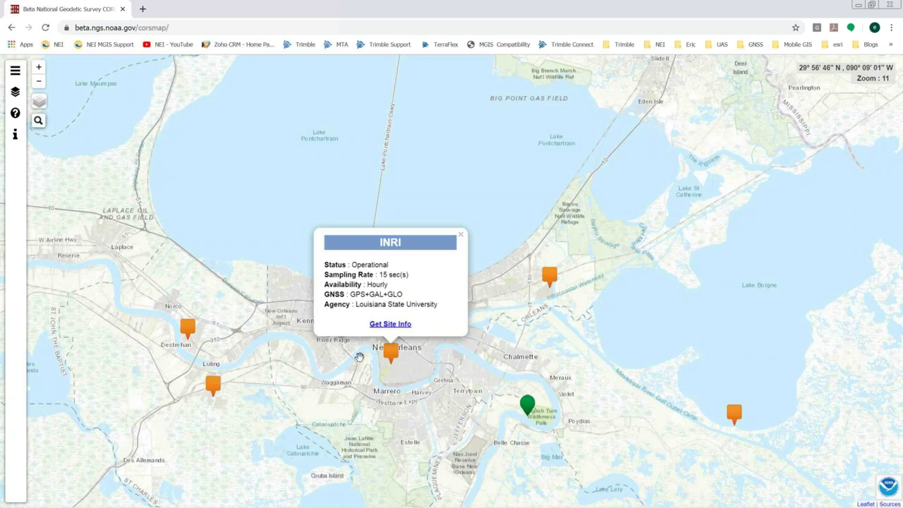
pyautogui.scroll(2, 359, 357)
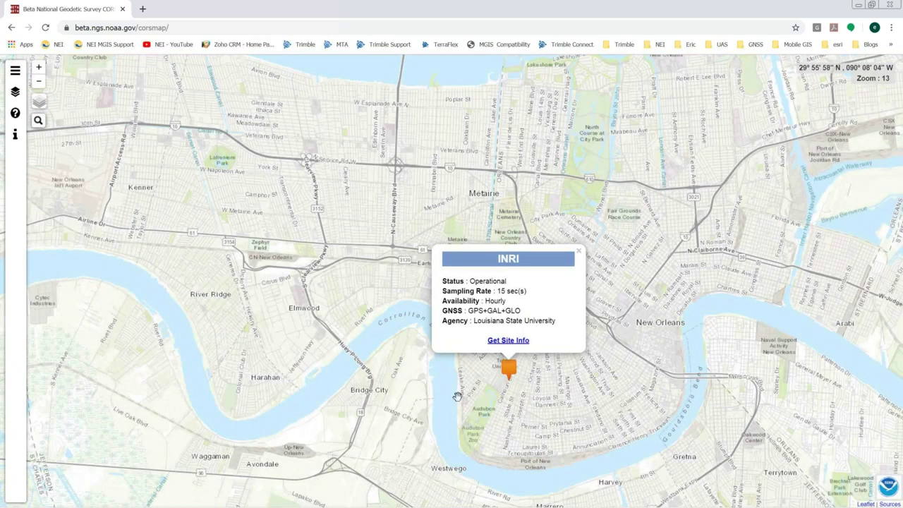
pyautogui.click(509, 340)
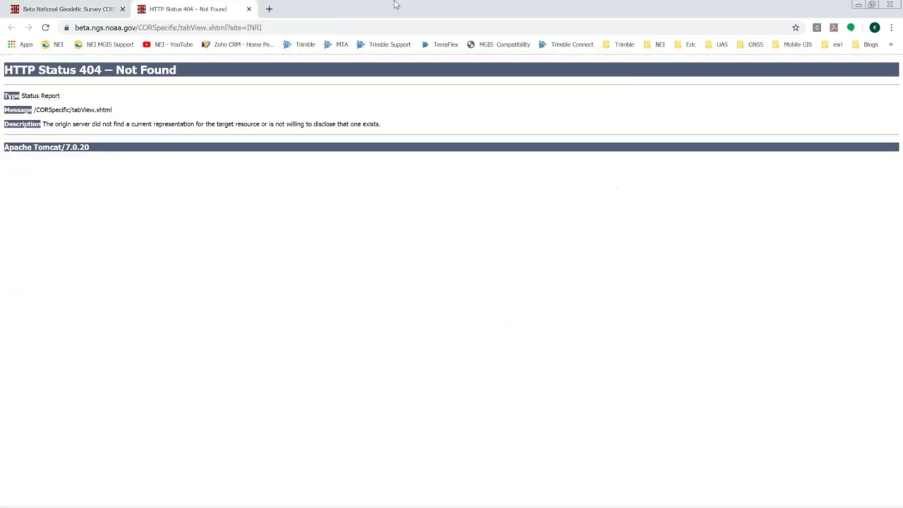
pyautogui.click(249, 9)
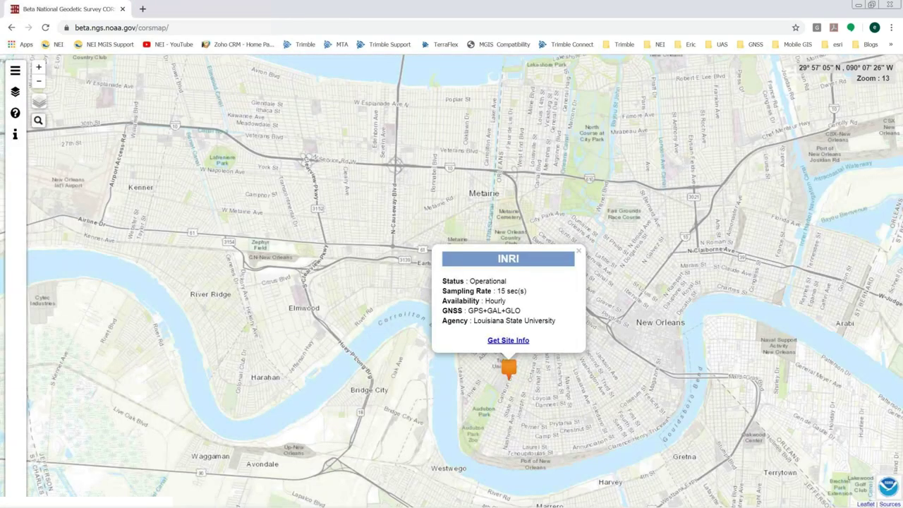
pyautogui.click(512, 340)
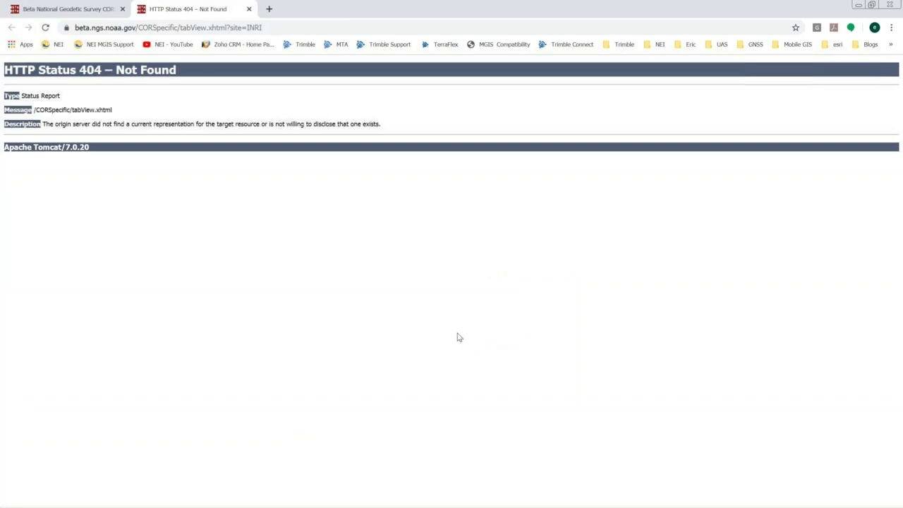
pyautogui.click(249, 9)
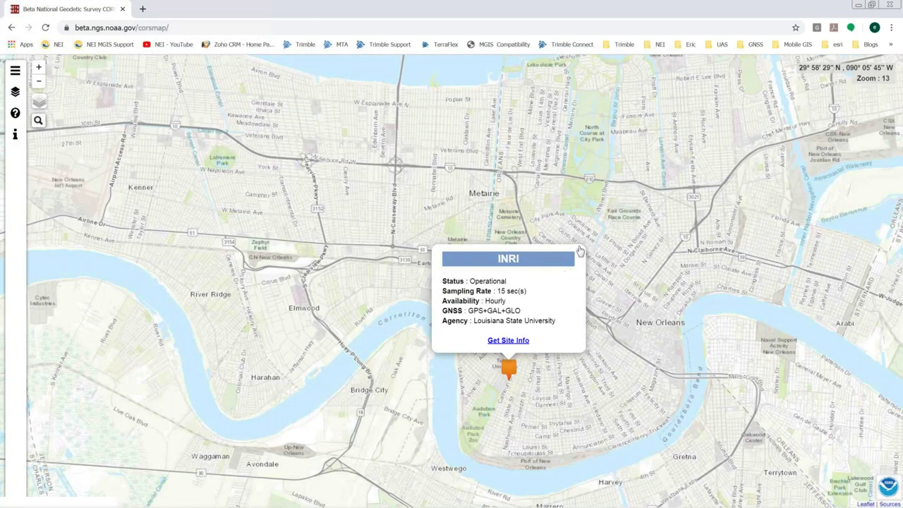
# Close the INRI details, try to open the site information for the LWES station west of New Orleans, and close that page.
pyautogui.click(578, 252)
pyautogui.scroll(-3, 529, 272)
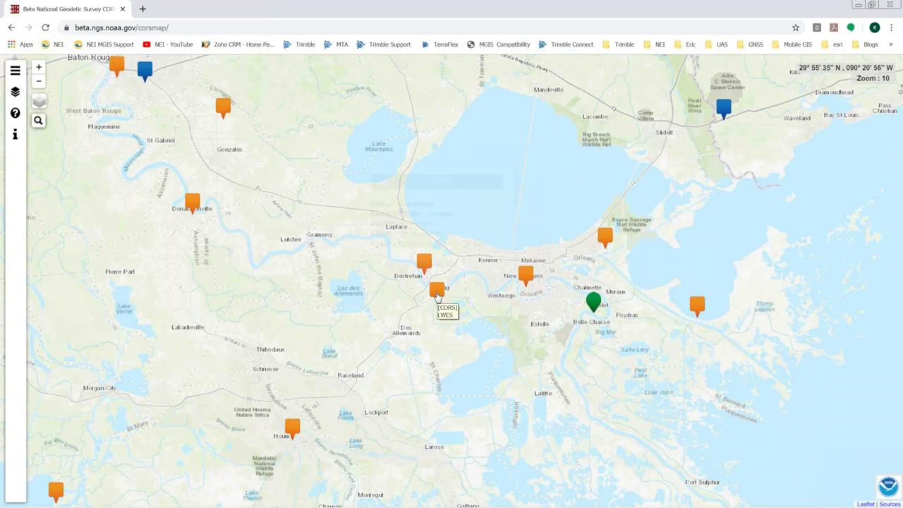
pyautogui.click(436, 295)
pyautogui.click(435, 263)
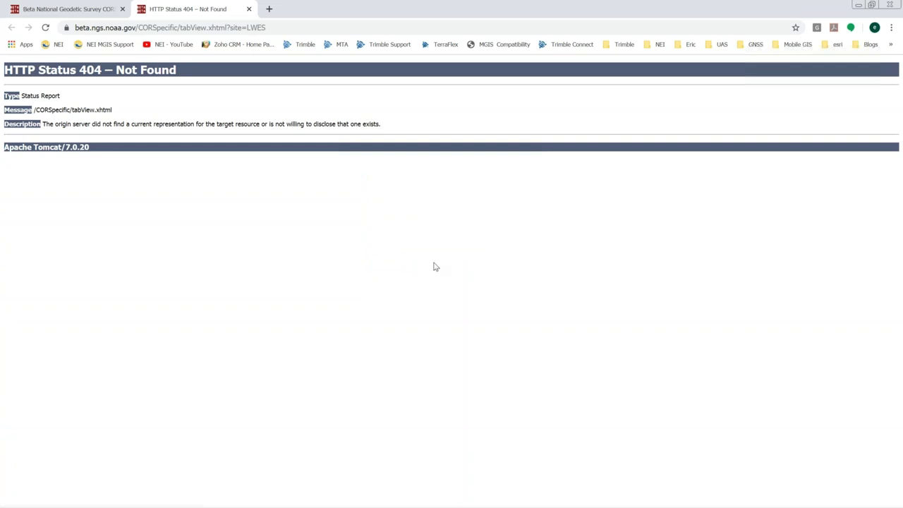
pyautogui.click(249, 9)
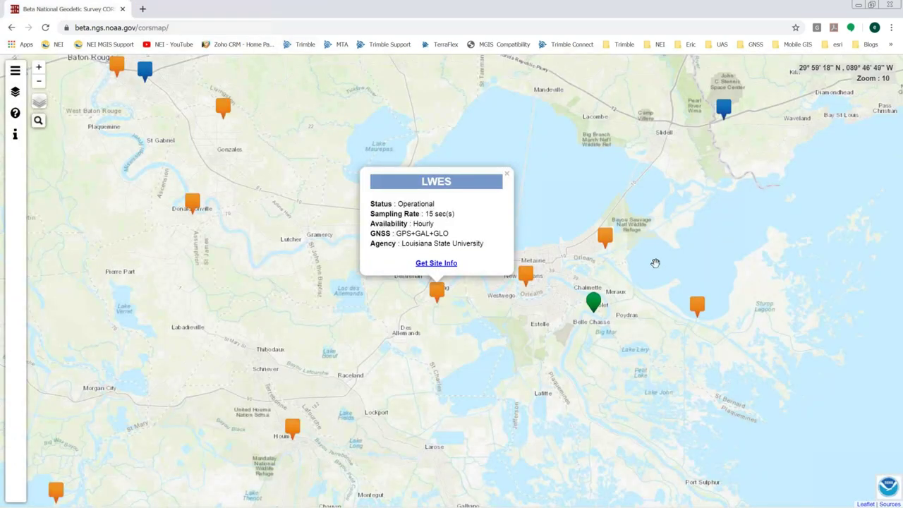
# Examine the CORS station coverage along the Gulf coast from New Orleans to Panama City.
pyautogui.scroll(-2, 663, 246)
pyautogui.click(670, 144)
pyautogui.moveTo(746, 182); pyautogui.dragTo(28, 377)
pyautogui.moveTo(240, 405); pyautogui.dragTo(477, 369)
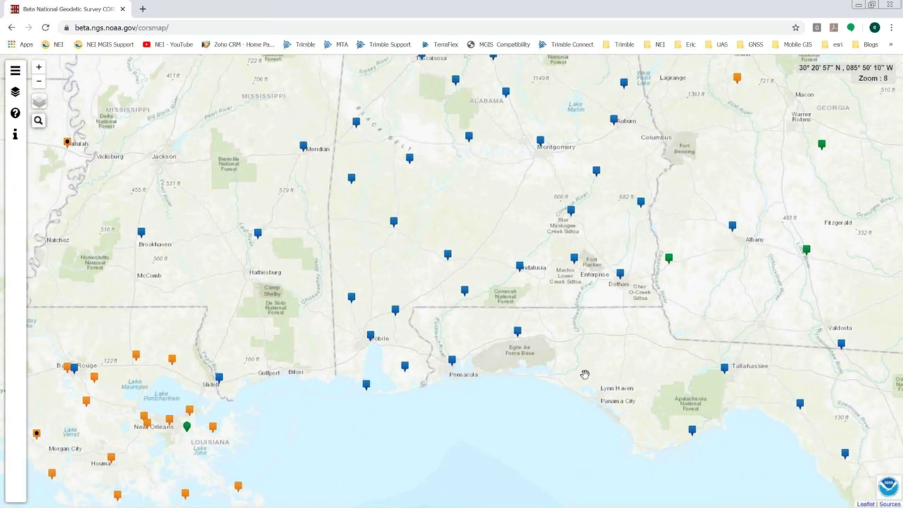
pyautogui.moveTo(679, 377); pyautogui.dragTo(642, 412)
pyautogui.scroll(3, 513, 404)
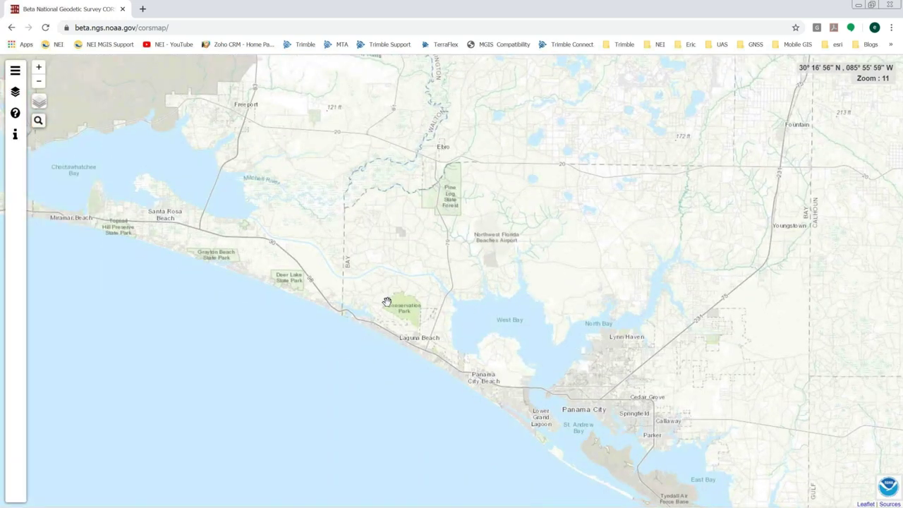
pyautogui.scroll(-1, 450, 301)
pyautogui.scroll(-3, 450, 300)
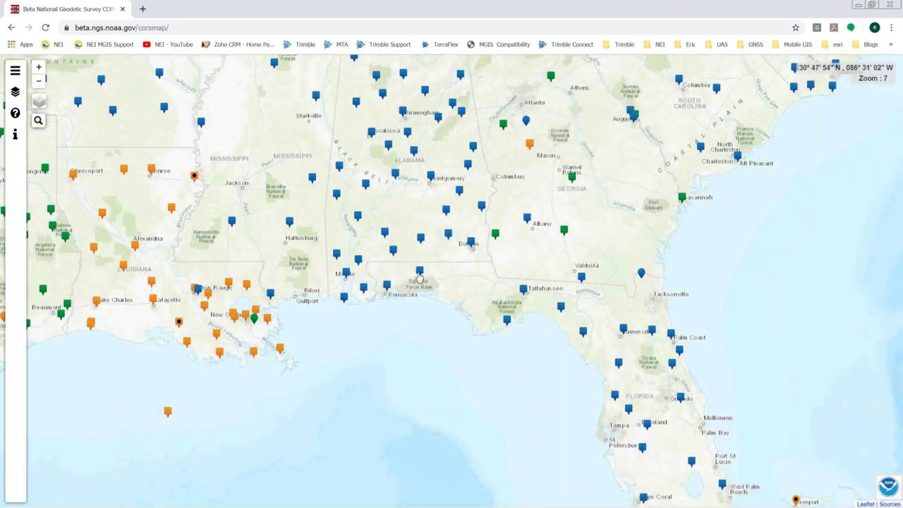
# View the station details of CRST and FLCB in the Florida panhandle, closing each one.
pyautogui.moveTo(420, 276)
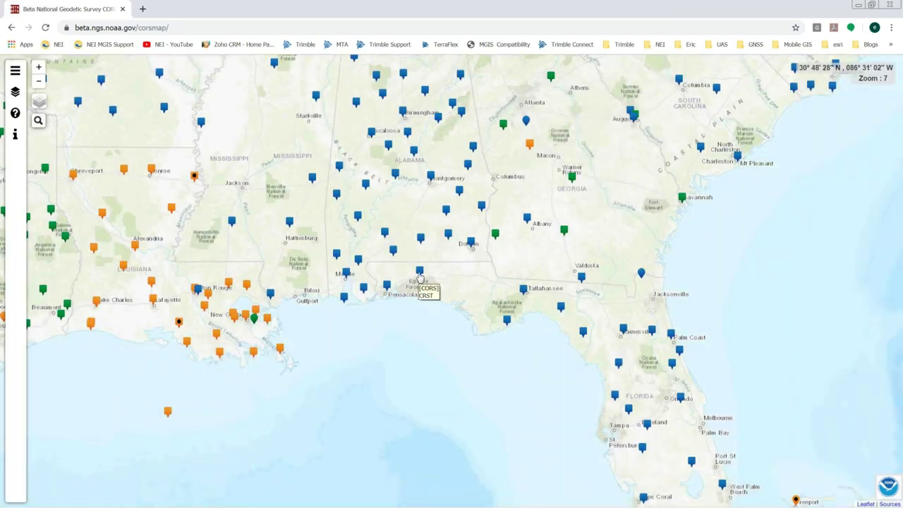
pyautogui.click(420, 274)
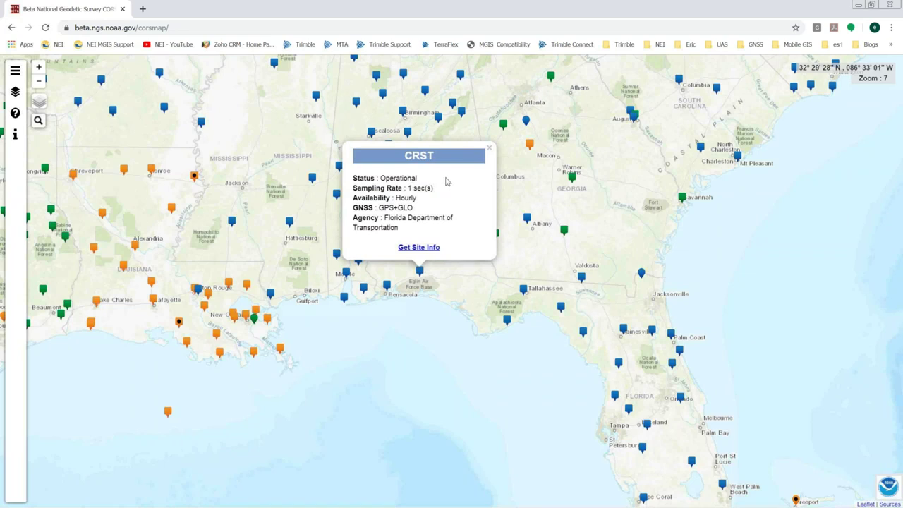
pyautogui.click(490, 148)
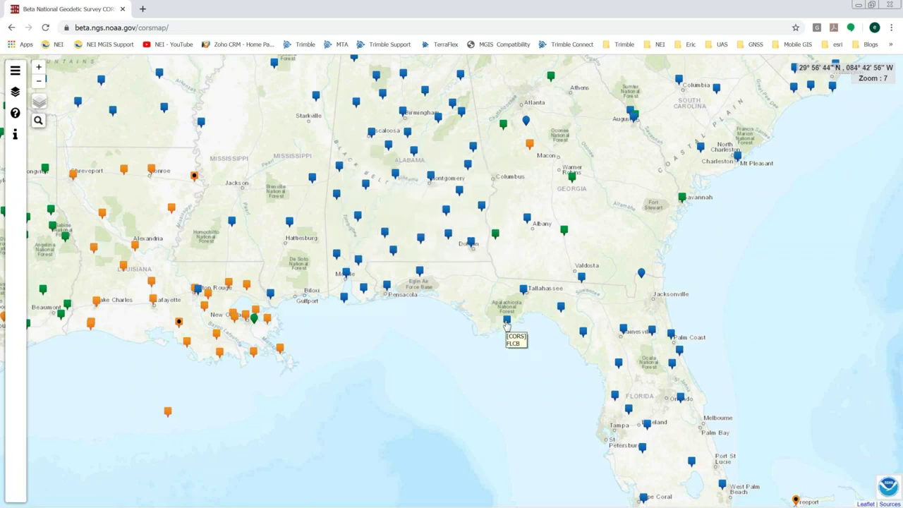
pyautogui.click(507, 322)
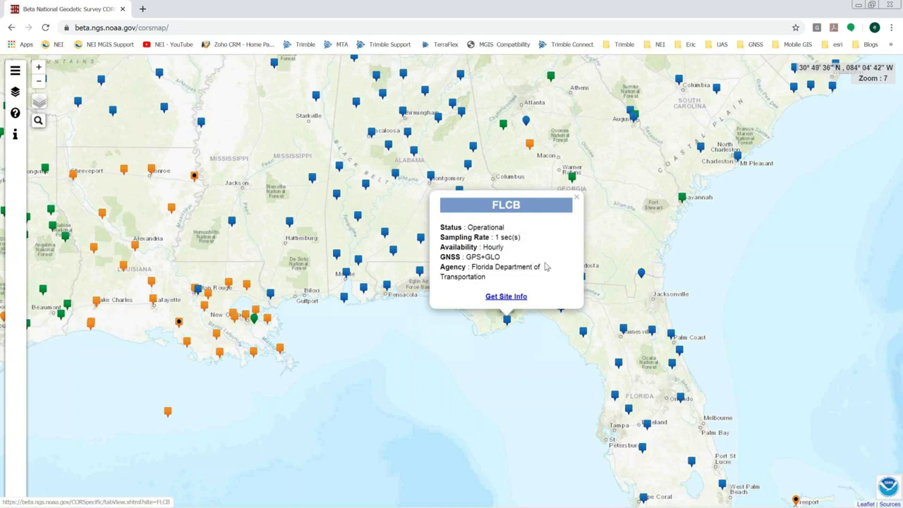
pyautogui.click(577, 198)
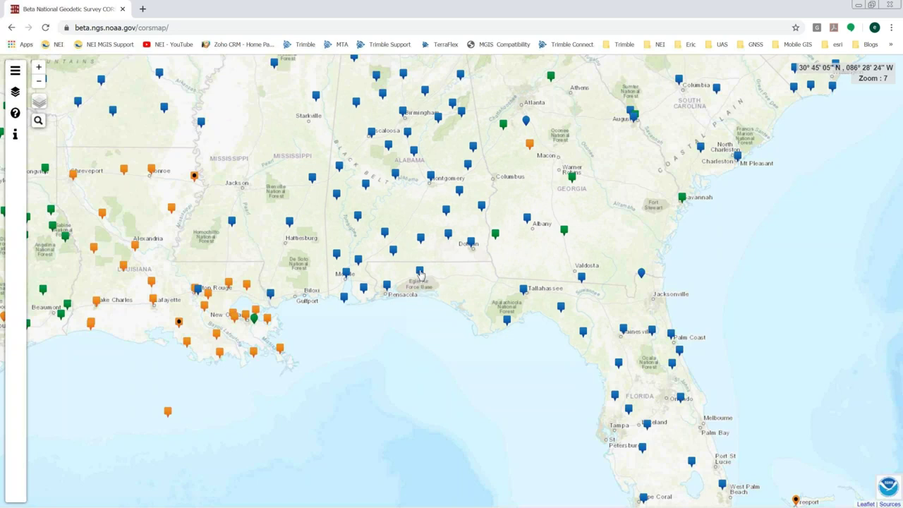
# Examine the spacing of CORS stations across the Florida panhandle, Georgia and the Carolinas, including the area north of Atlanta.
pyautogui.moveTo(422, 277)
pyautogui.scroll(4, 428, 311)
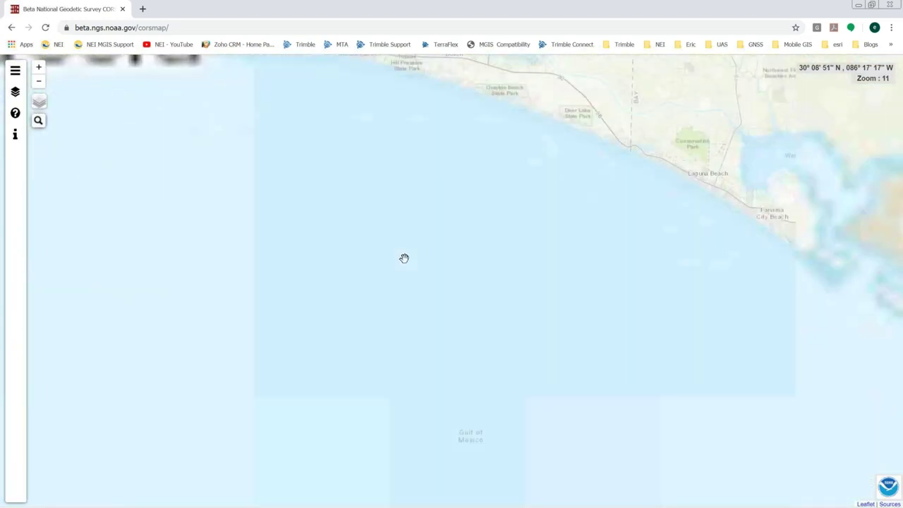
pyautogui.scroll(-2, 416, 262)
pyautogui.moveTo(439, 181)
pyautogui.mouseDown()
pyautogui.moveTo(516, 374)
pyautogui.moveTo(430, 447)
pyautogui.moveTo(649, 286)
pyautogui.mouseUp()
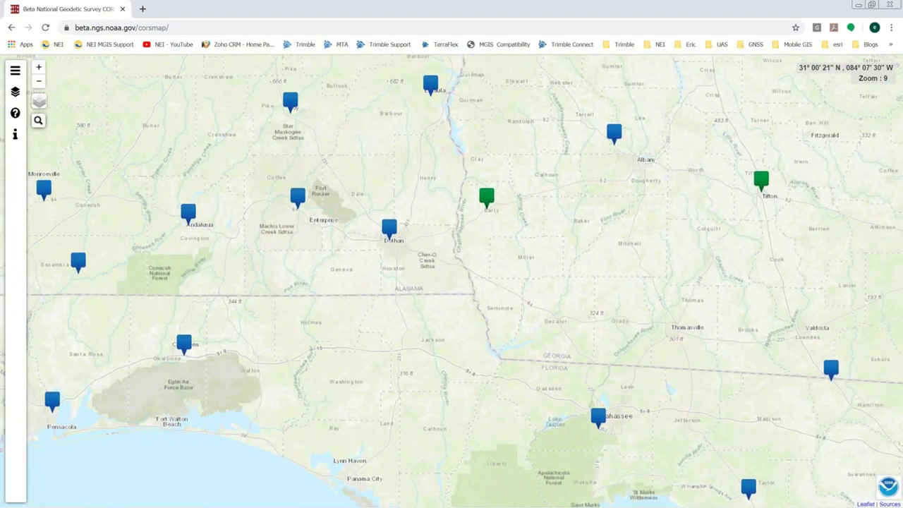
pyautogui.scroll(-2, 332, 368)
pyautogui.scroll(-1, 447, 279)
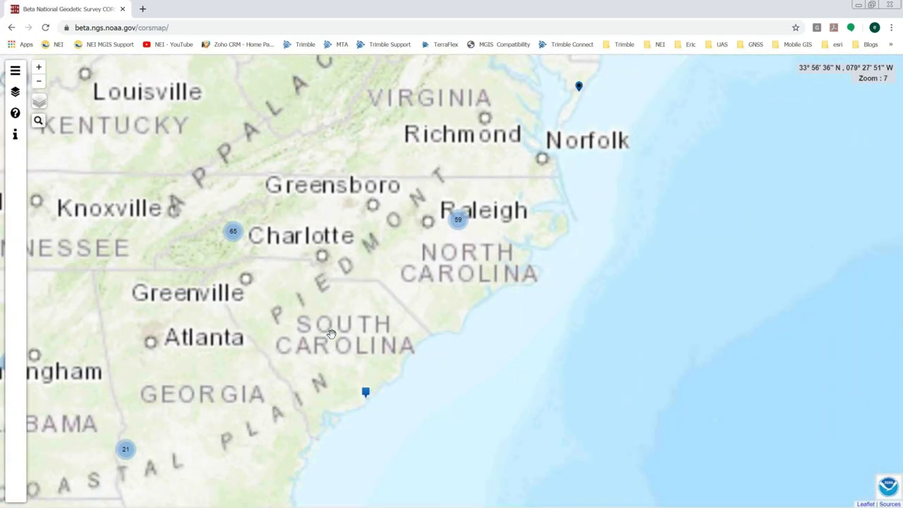
pyautogui.moveTo(243, 409); pyautogui.dragTo(595, 312)
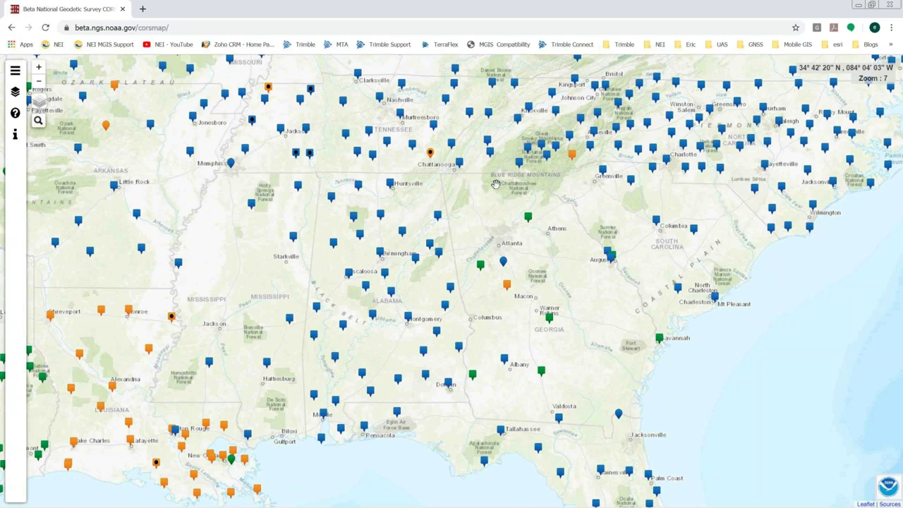
pyautogui.scroll(2, 519, 185)
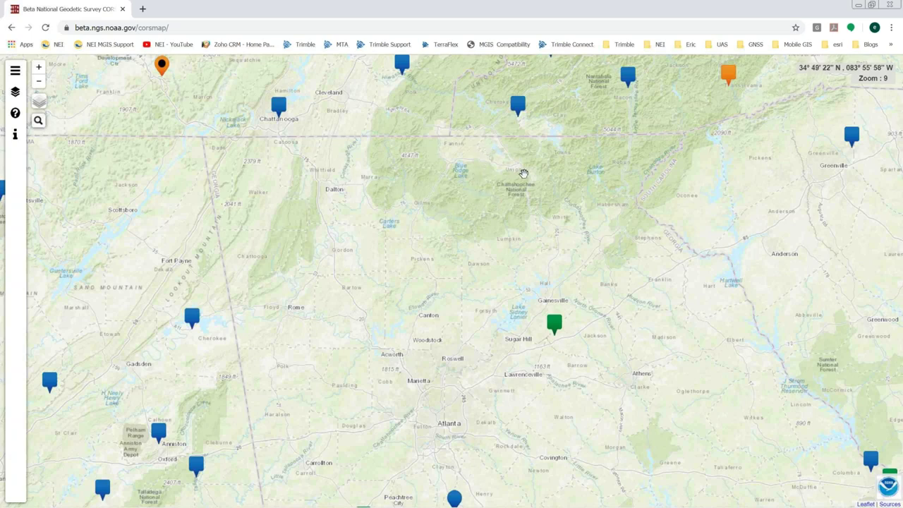
pyautogui.scroll(-2, 504, 192)
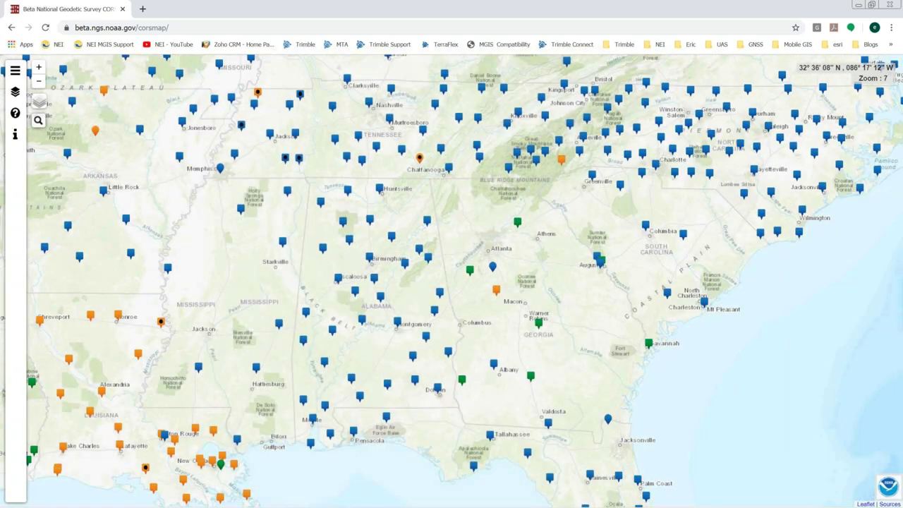
# Switch to GPS Pathfinder Office, minimize its main window, and move the Differential Correction Wizard to a clear area of the desktop.
pyautogui.click(859, 6)
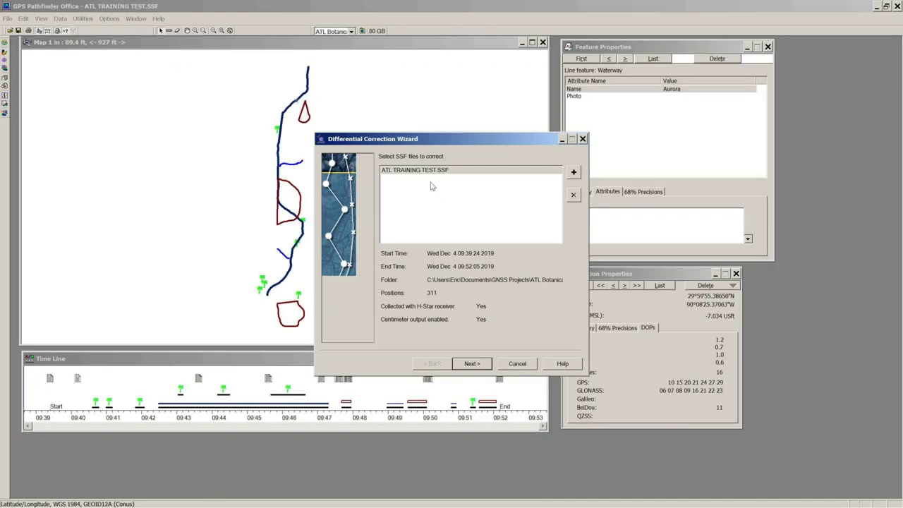
pyautogui.moveTo(442, 139); pyautogui.dragTo(339, 95)
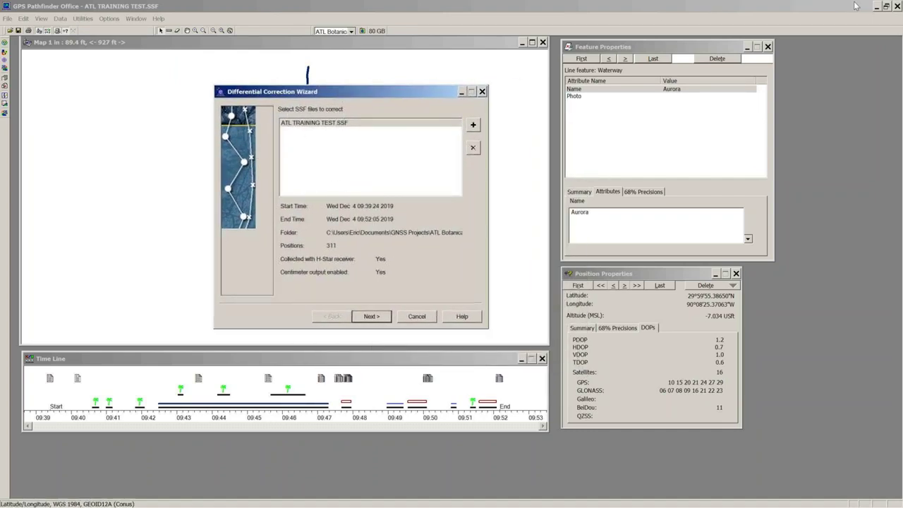
pyautogui.click(877, 6)
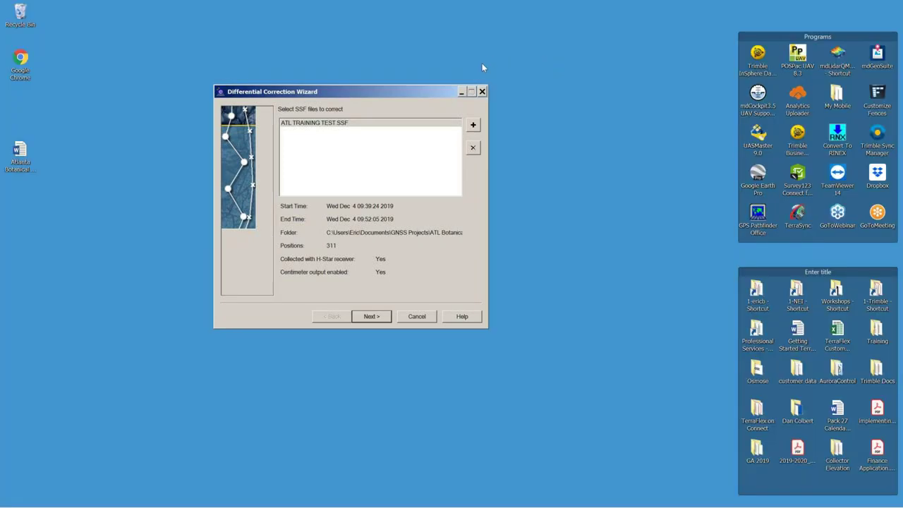
pyautogui.moveTo(363, 91); pyautogui.dragTo(365, 54)
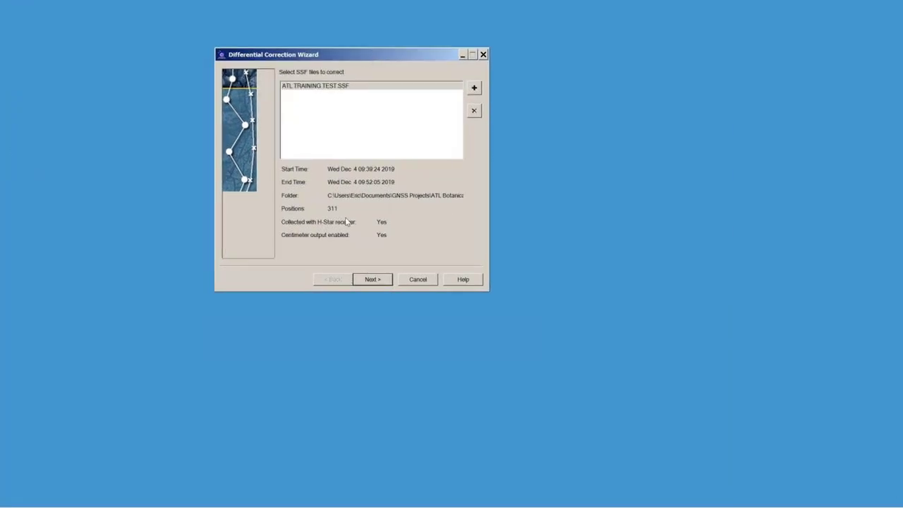
# Look through the SSF files available to add to the correction list and cancel without adding any.
pyautogui.click(291, 89)
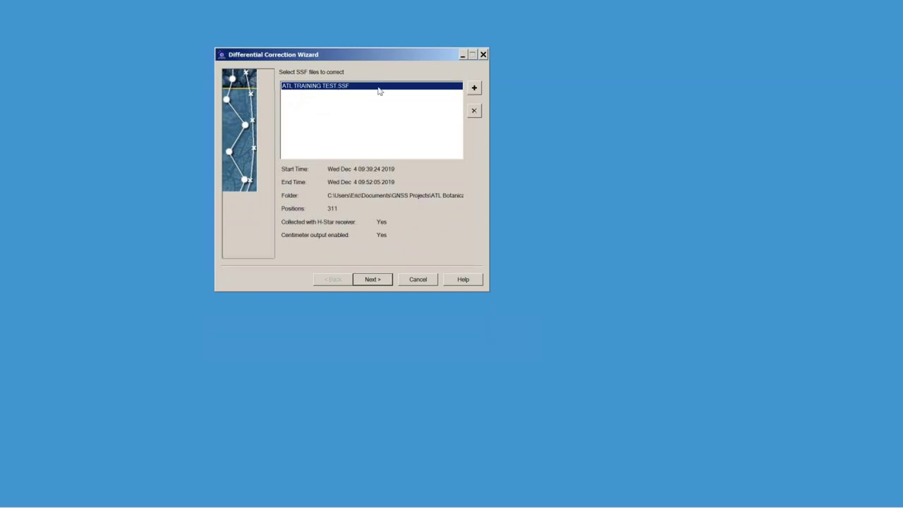
pyautogui.click(474, 90)
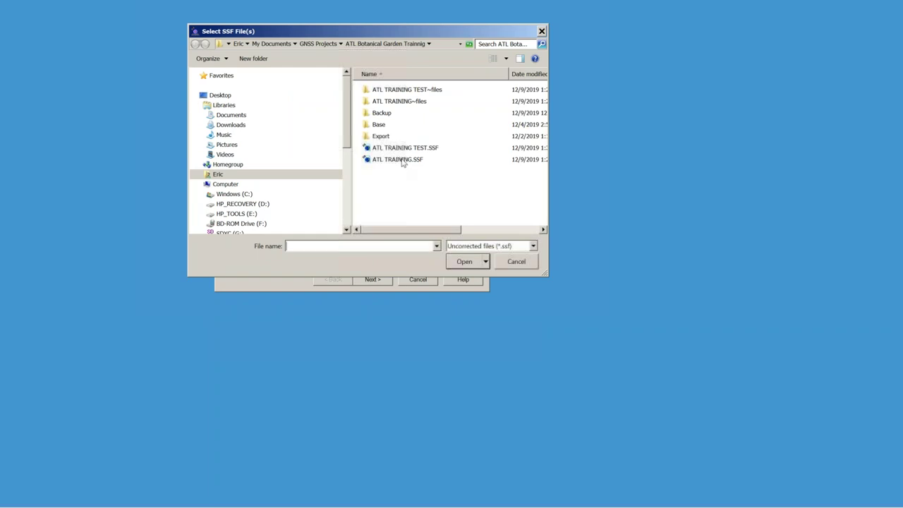
pyautogui.click(511, 266)
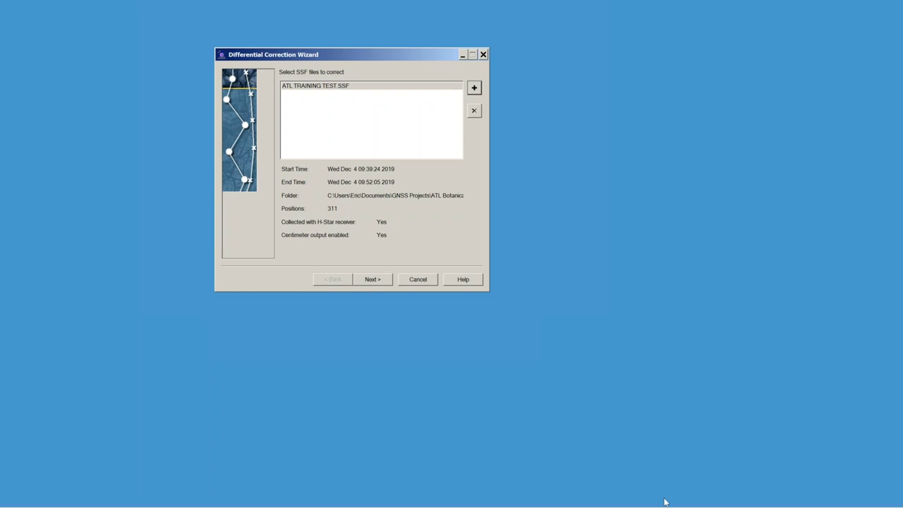
# Keep automatic carrier and code processing, choose a single base provider for H-Star processing, and proceed to the correction settings.
pyautogui.moveTo(874, 499)
pyautogui.click(374, 280)
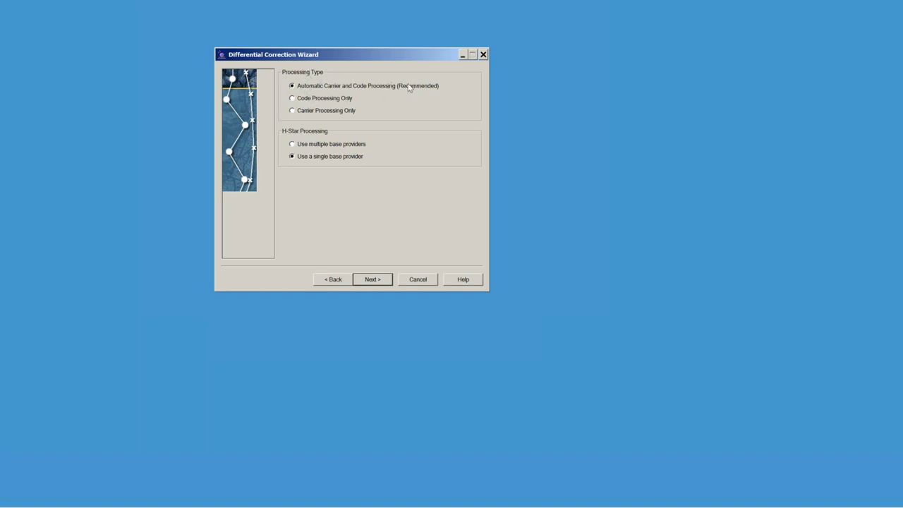
pyautogui.click(292, 144)
pyautogui.click(291, 157)
pyautogui.click(366, 282)
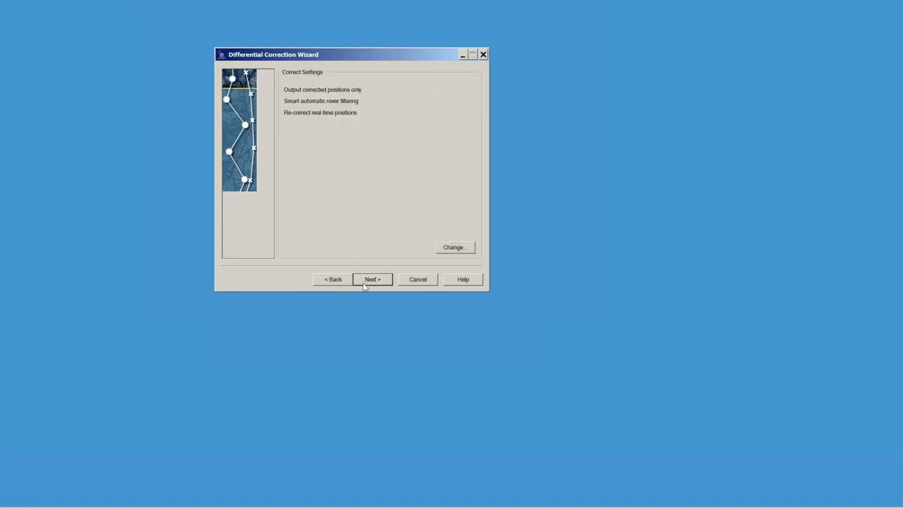
# Review the correction settings, keeping corrected-only output, smart automatic filtering and re-correction of real-time positions, and proceed to the base data page.
pyautogui.click(455, 247)
pyautogui.moveTo(342, 64); pyautogui.dragTo(614, 58)
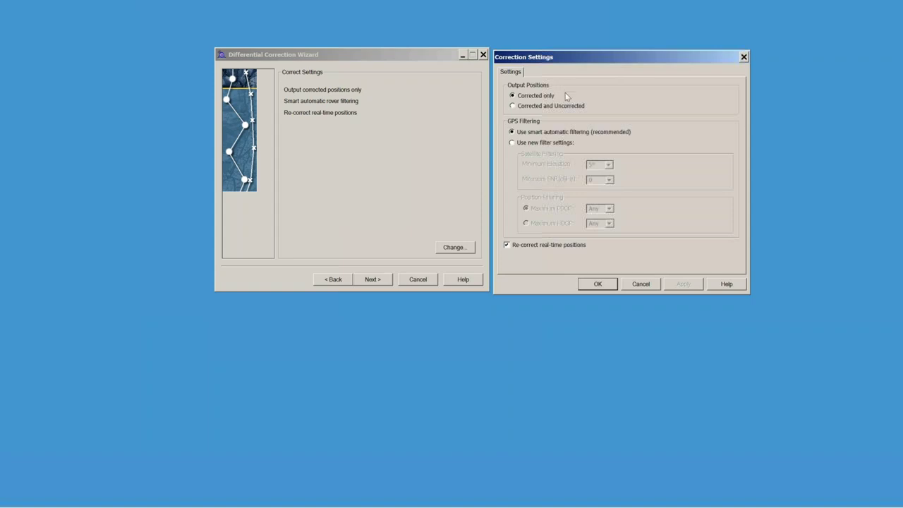
pyautogui.click(543, 99)
pyautogui.click(506, 246)
pyautogui.click(506, 245)
pyautogui.click(506, 244)
pyautogui.click(598, 285)
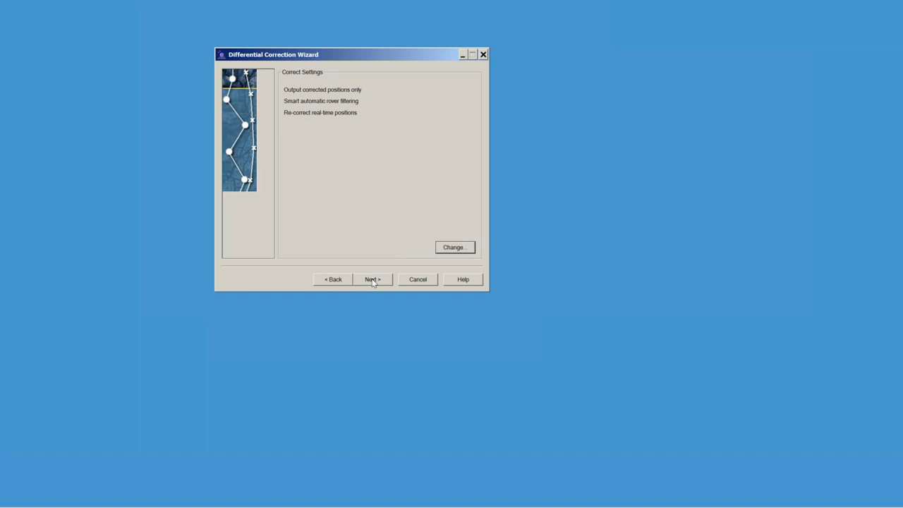
pyautogui.click(372, 280)
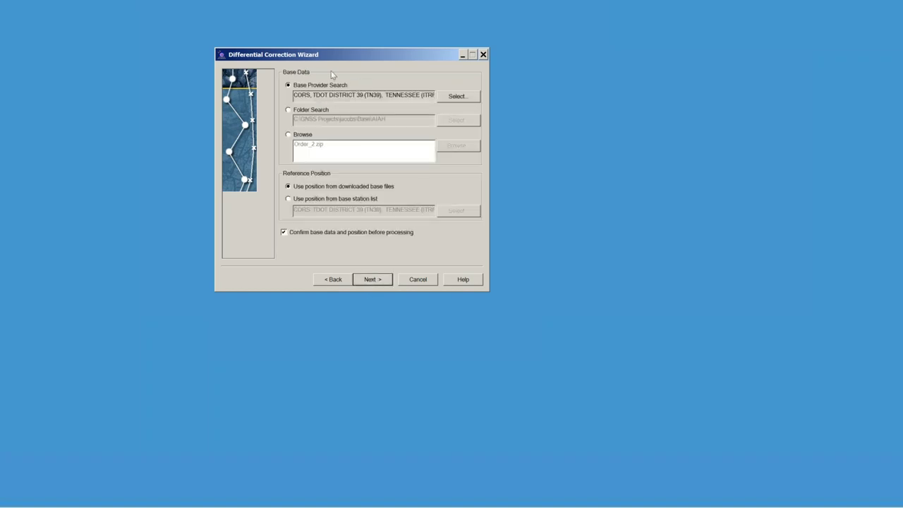
# Open the base provider selection for the provider search, place it beside the wizard, and update the provider list.
pyautogui.moveTo(351, 63); pyautogui.dragTo(319, 64)
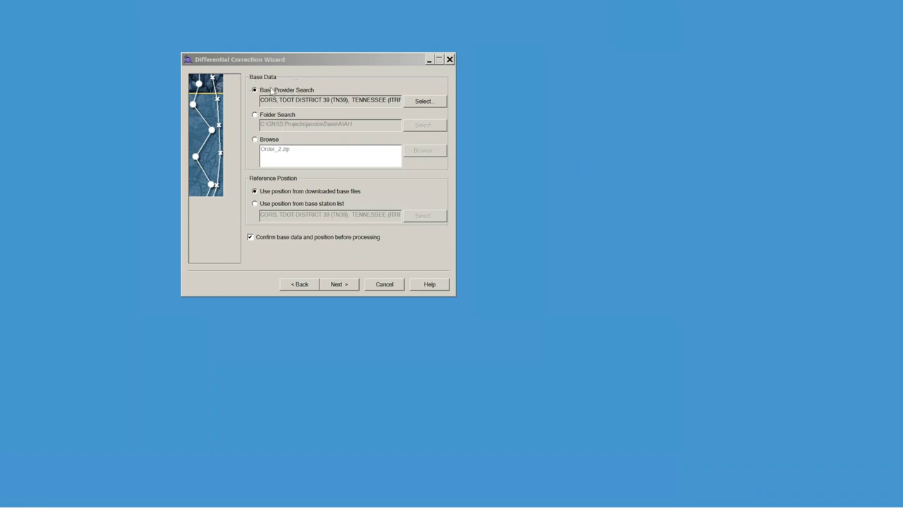
pyautogui.click(419, 105)
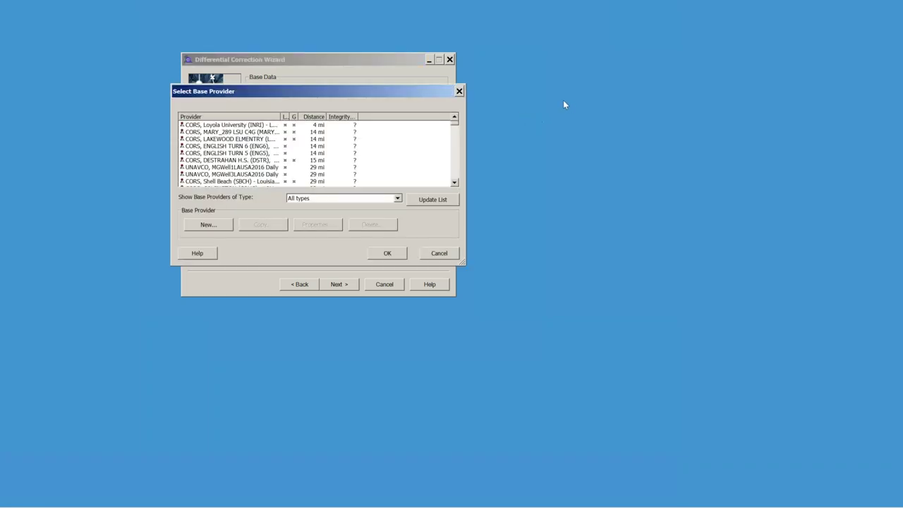
pyautogui.moveTo(427, 89); pyautogui.dragTo(720, 88)
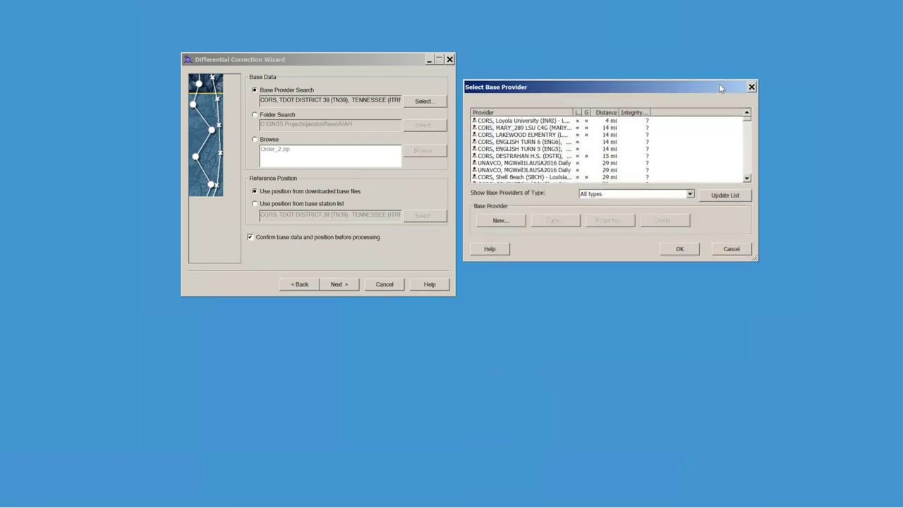
pyautogui.click(893, 27)
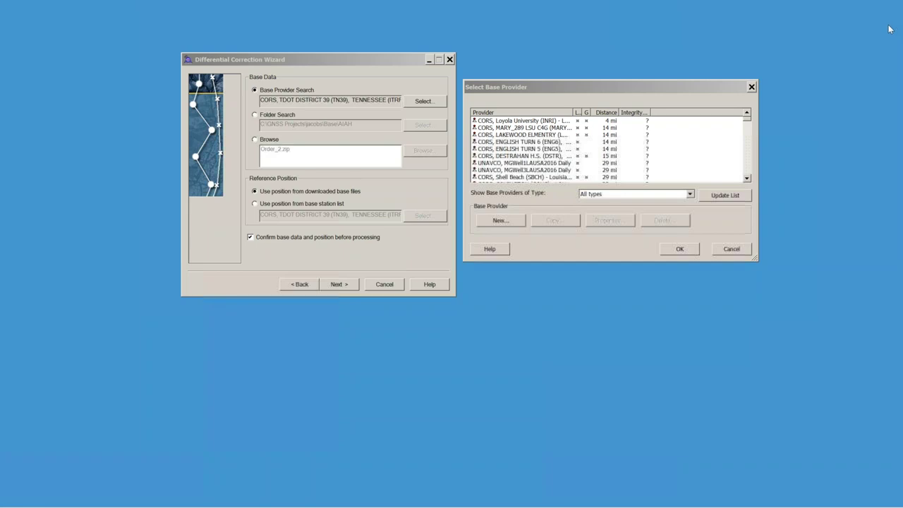
pyautogui.click(726, 197)
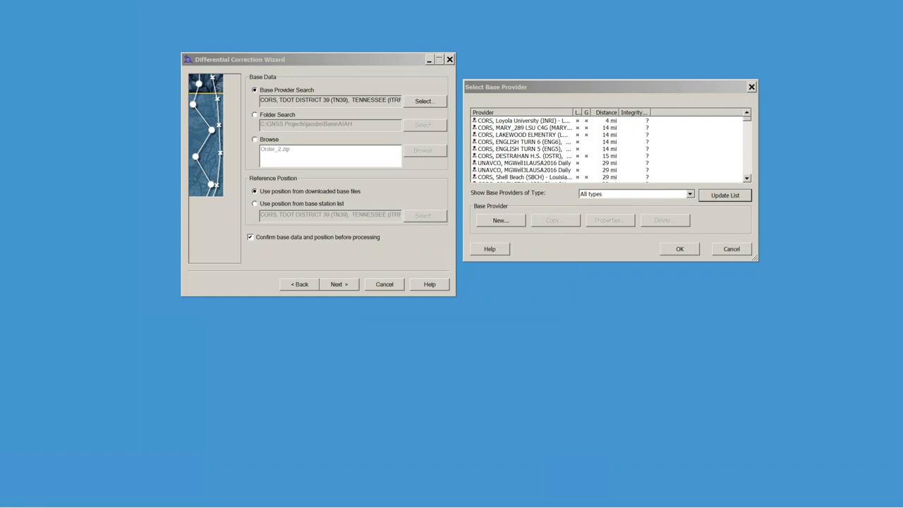
pyautogui.moveTo(602, 89); pyautogui.dragTo(438, 492)
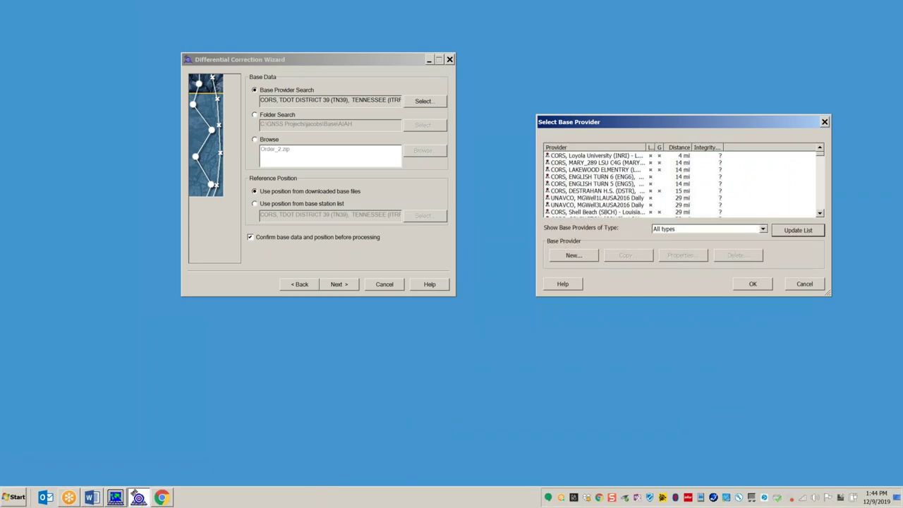
pyautogui.moveTo(649, 126); pyautogui.dragTo(574, 80)
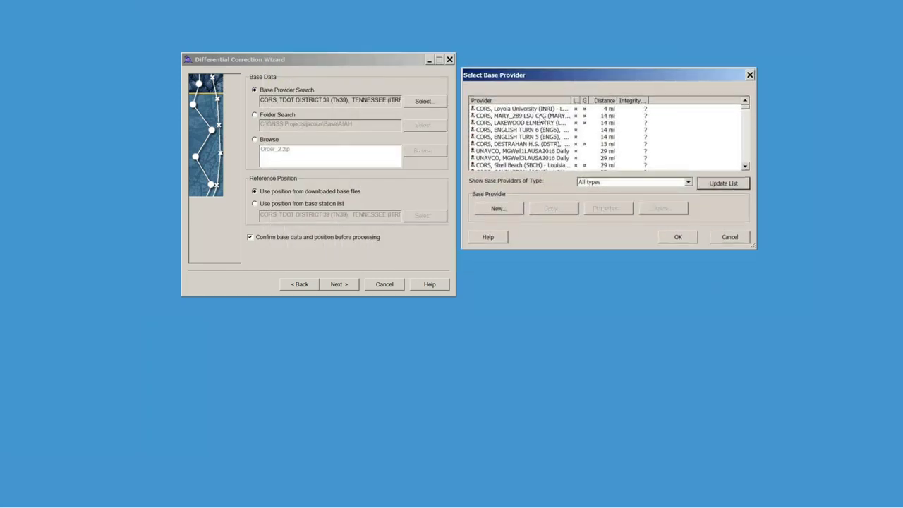
# Highlight CORS, Loyola University (INRI) and widen the L2 and G columns of the provider list.
pyautogui.click(539, 111)
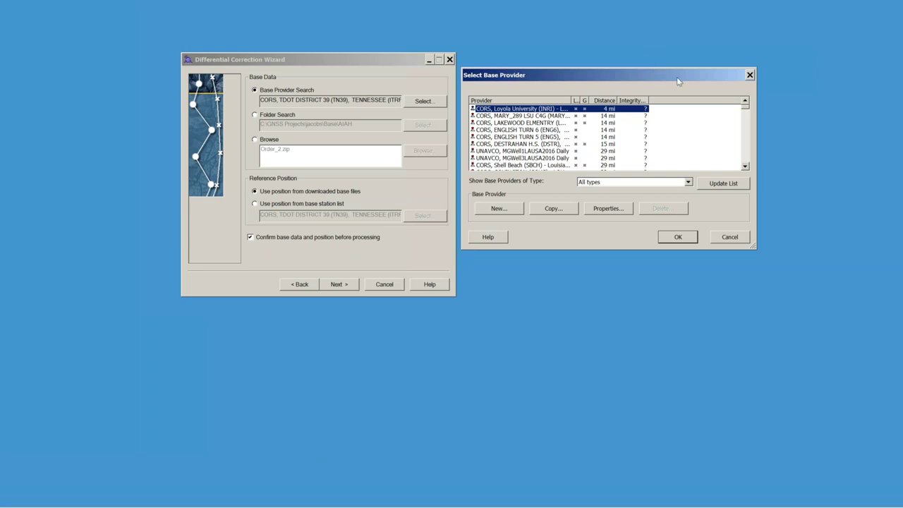
pyautogui.moveTo(168, 503)
pyautogui.moveTo(534, 77); pyautogui.dragTo(536, 67)
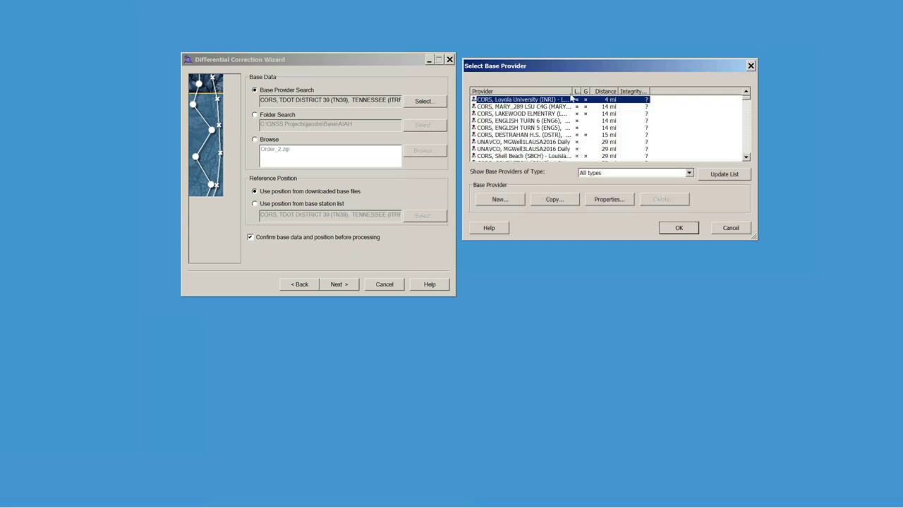
pyautogui.click(632, 92)
pyautogui.click(608, 91)
pyautogui.click(576, 92)
pyautogui.moveTo(580, 90); pyautogui.dragTo(599, 90)
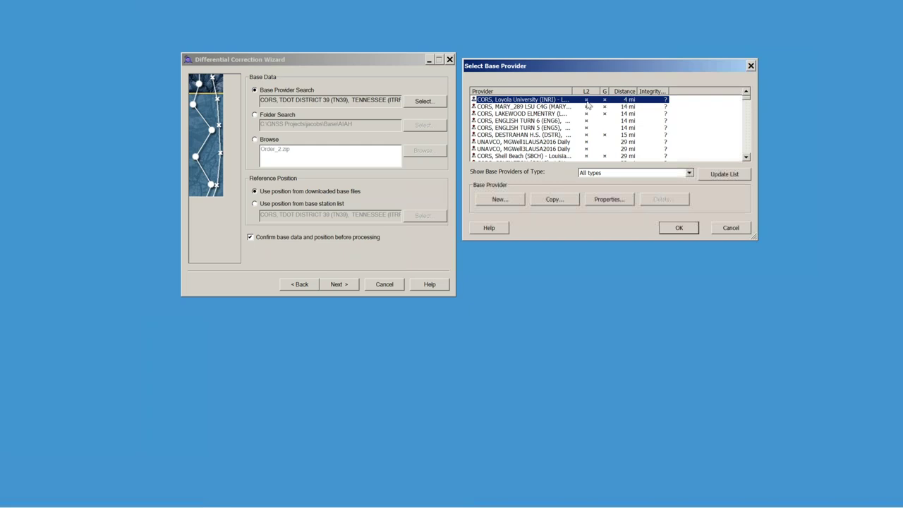
pyautogui.scroll(-4, 591, 139)
pyautogui.scroll(4, 591, 139)
pyautogui.moveTo(607, 91); pyautogui.dragTo(615, 92)
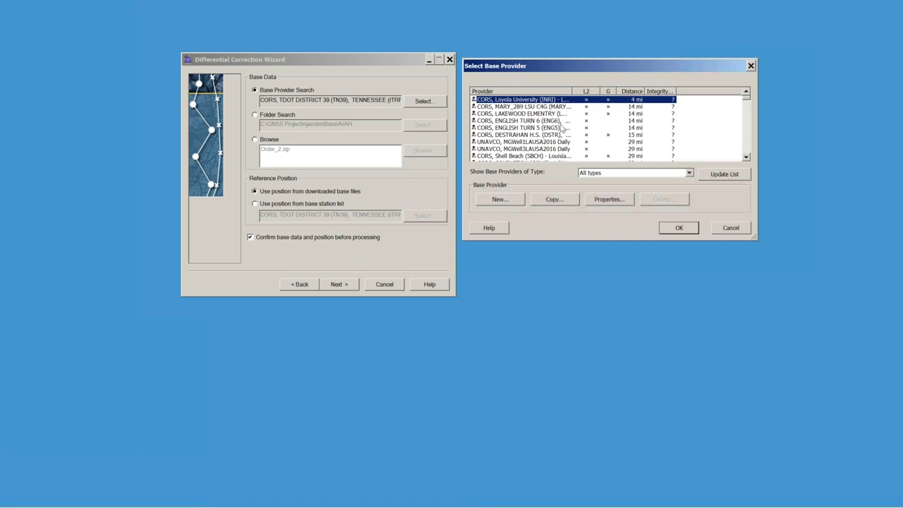
# Compare the L2, G and distance entries of the English Turn, UNAVCO and more distant providers in the list.
pyautogui.click(605, 121)
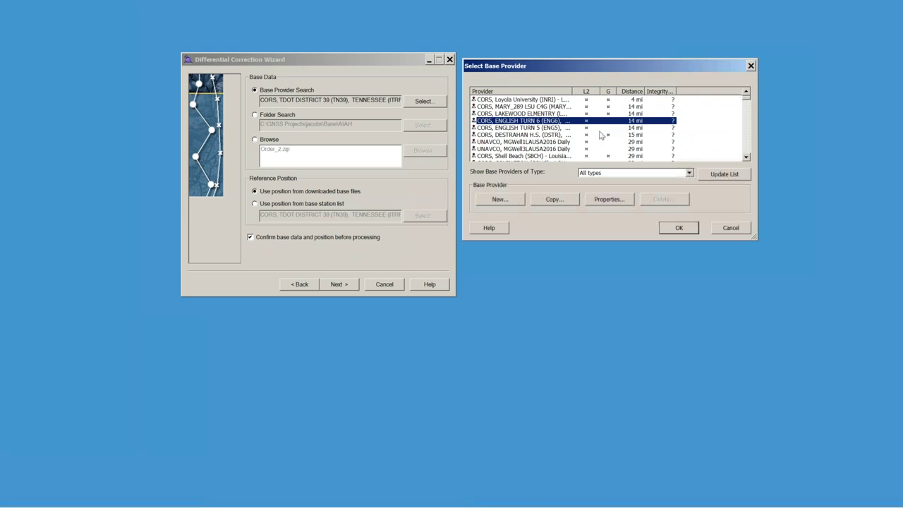
pyautogui.click(501, 129)
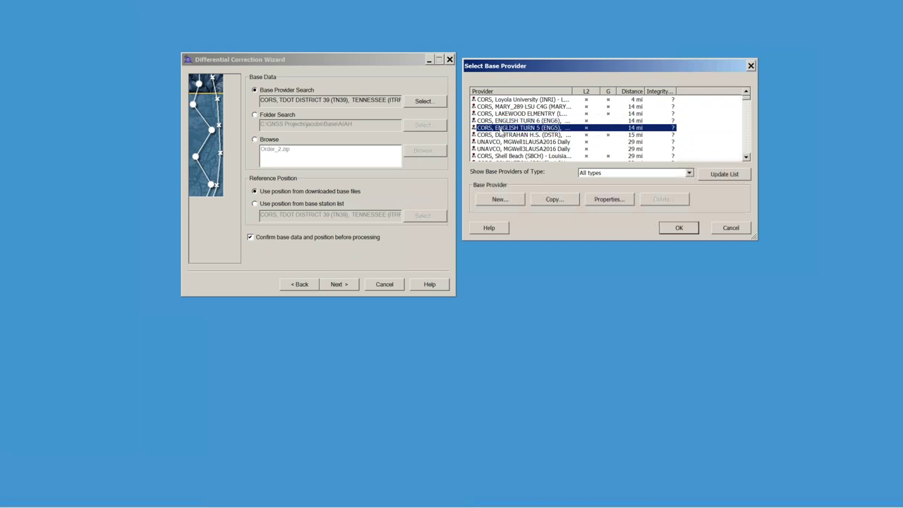
pyautogui.click(522, 143)
pyautogui.click(526, 150)
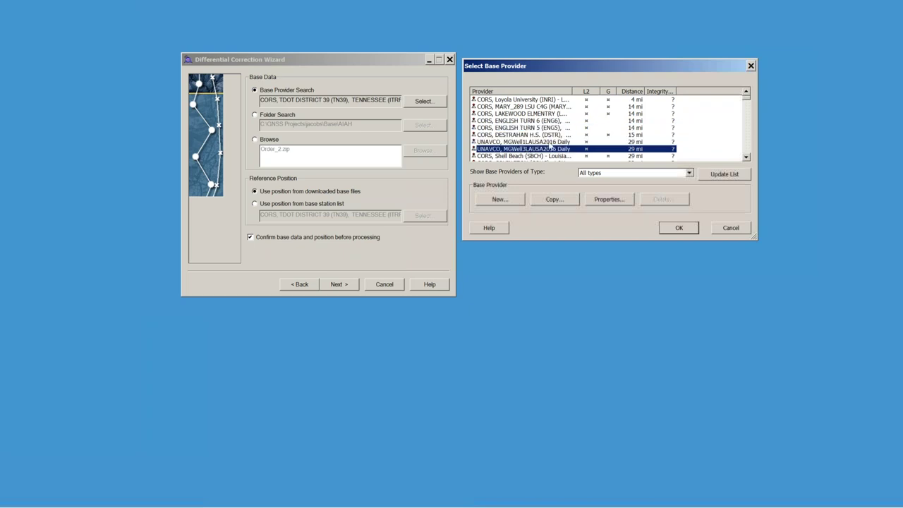
pyautogui.scroll(-1, 557, 142)
pyautogui.scroll(-4, 559, 141)
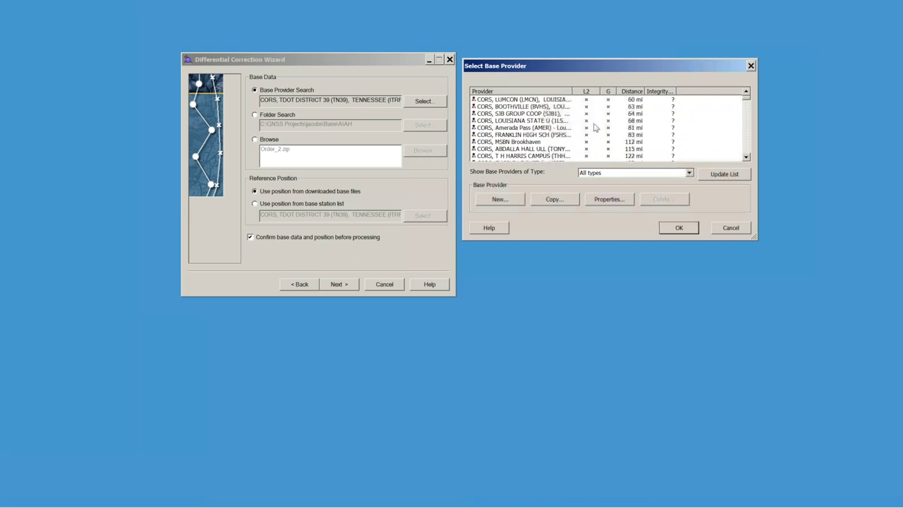
pyautogui.scroll(5, 605, 131)
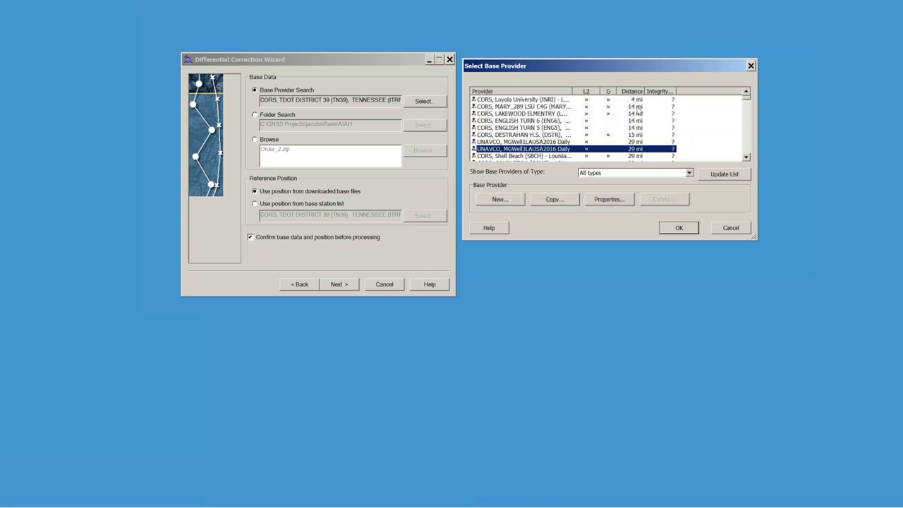
# Check nearby alternatives such as Covington and MARY_289 LSU C4G, and choose CORS, Loyola University (INRI) - Louisiana as the base provider.
pyautogui.click(613, 99)
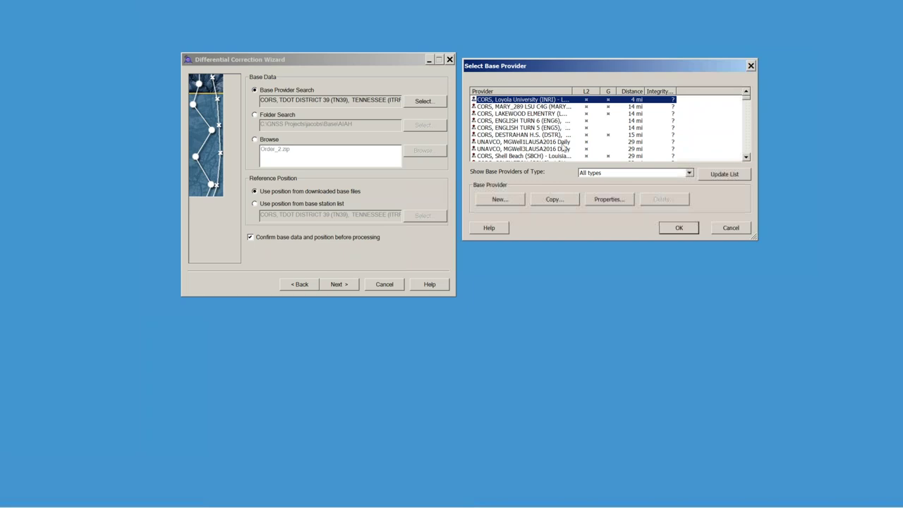
pyautogui.scroll(-1, 565, 138)
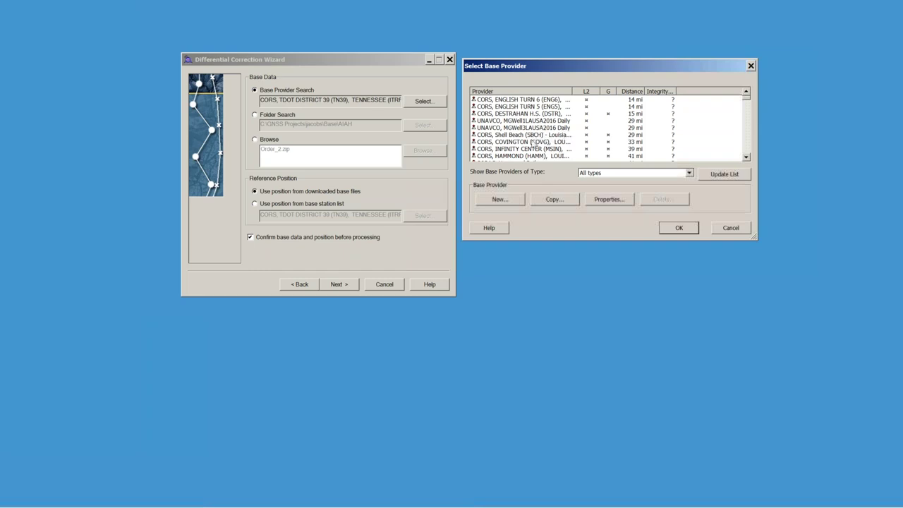
pyautogui.click(534, 142)
pyautogui.scroll(1, 533, 142)
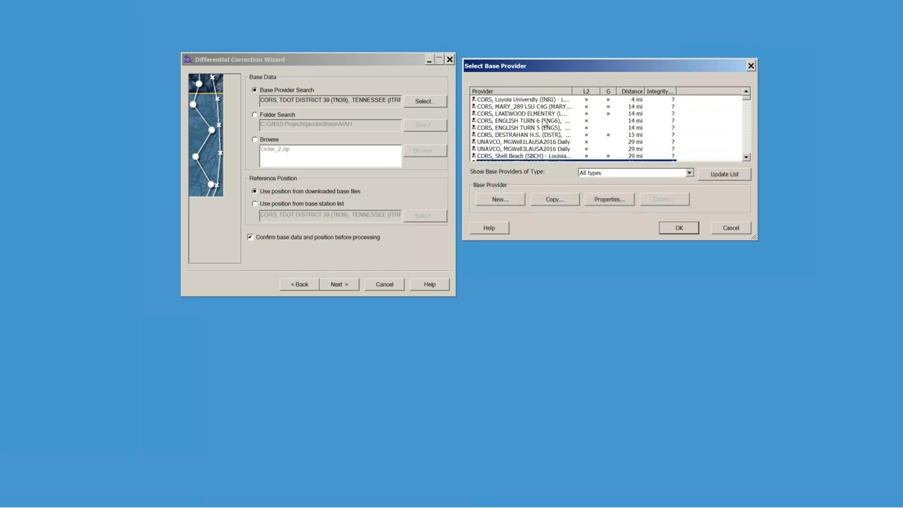
pyautogui.click(537, 100)
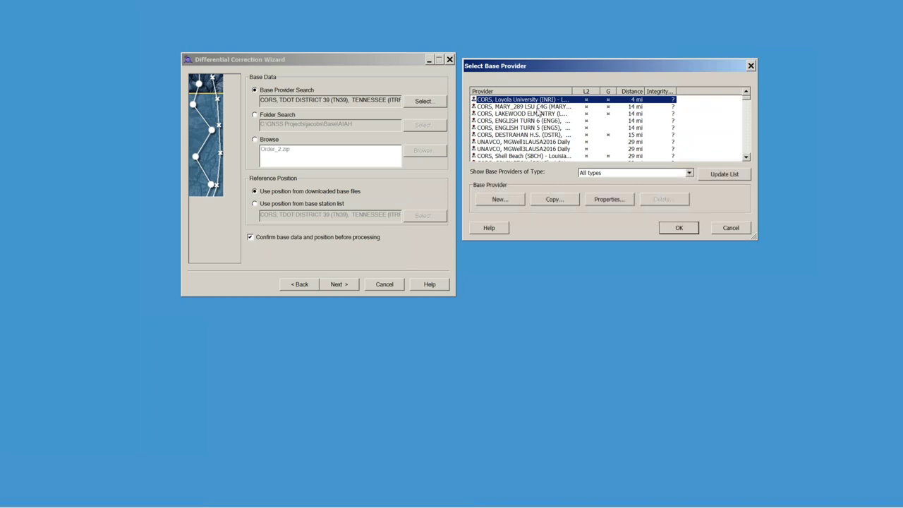
pyautogui.click(539, 108)
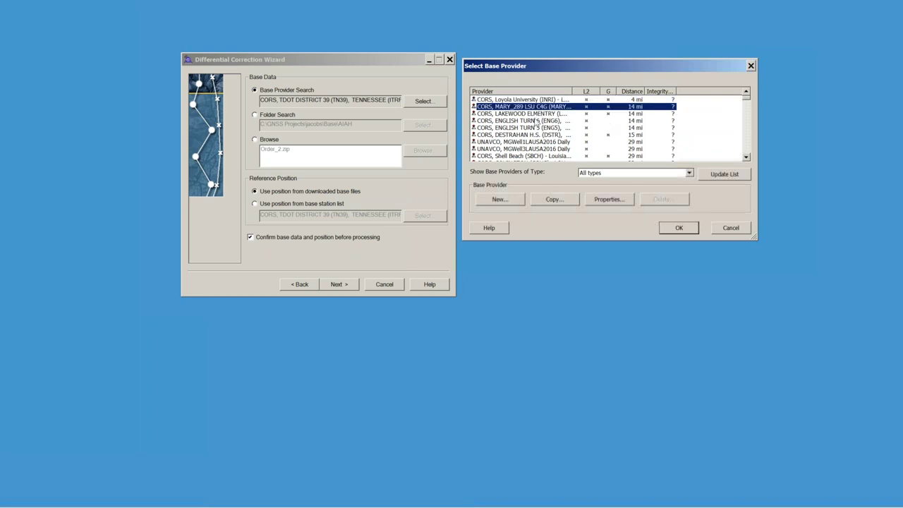
pyautogui.click(523, 102)
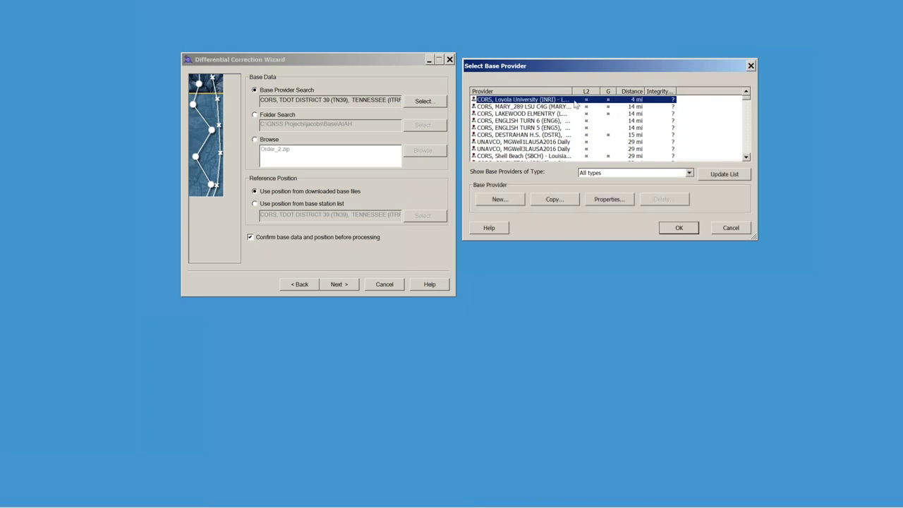
pyautogui.click(675, 231)
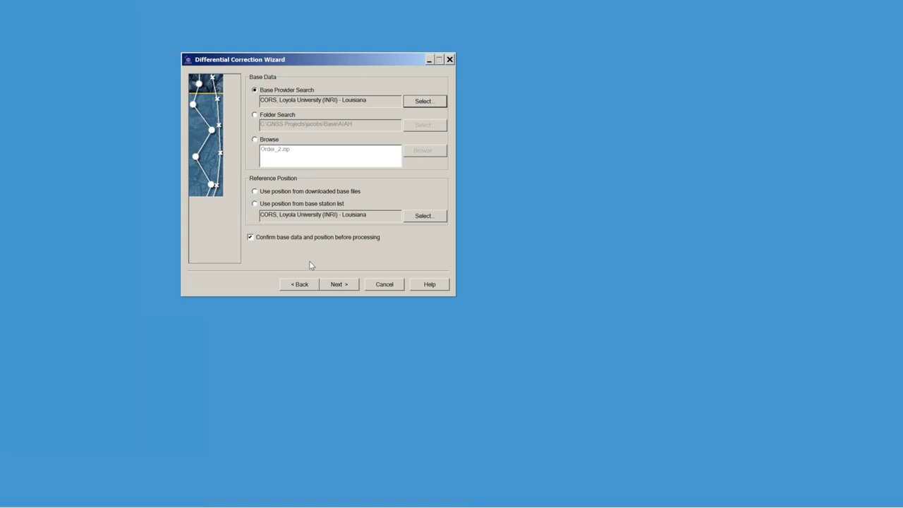
# Try the downloaded base files option for the reference position and set it to use the position from the base station list.
pyautogui.click(262, 194)
pyautogui.click(259, 206)
pyautogui.click(256, 192)
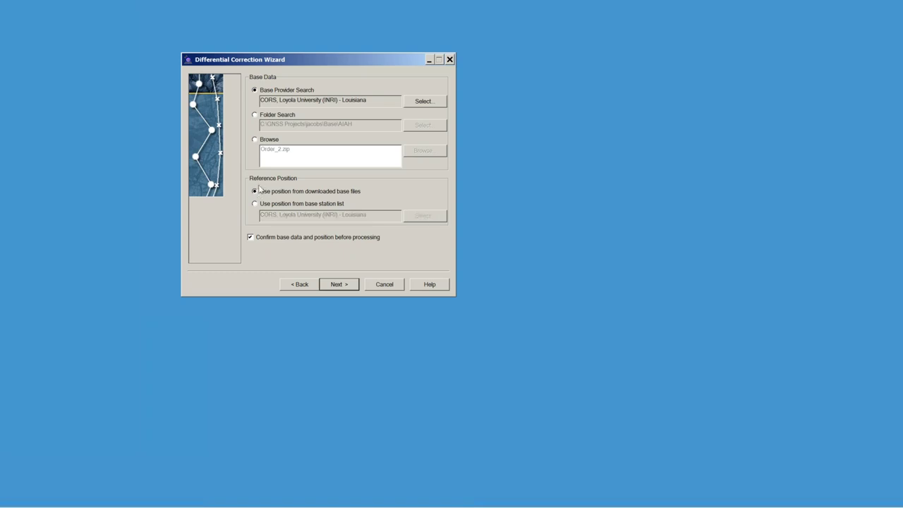
pyautogui.click(255, 203)
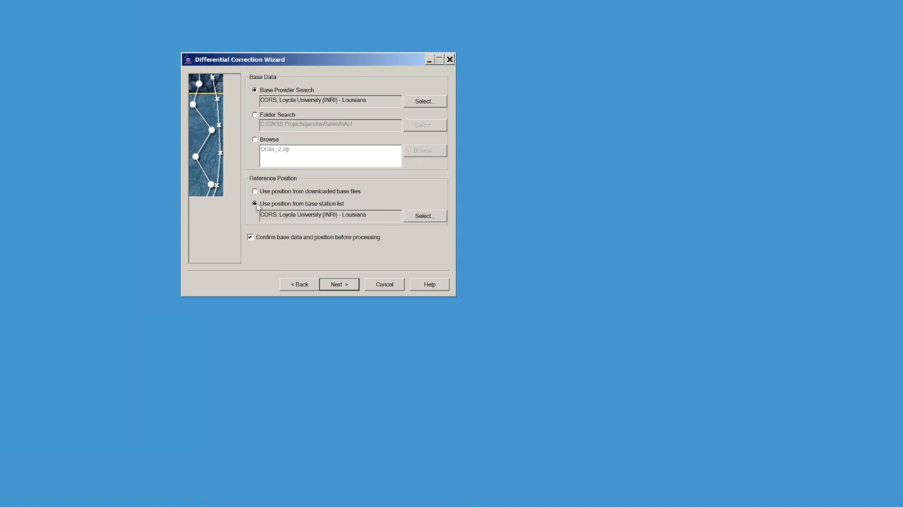
pyautogui.click(263, 194)
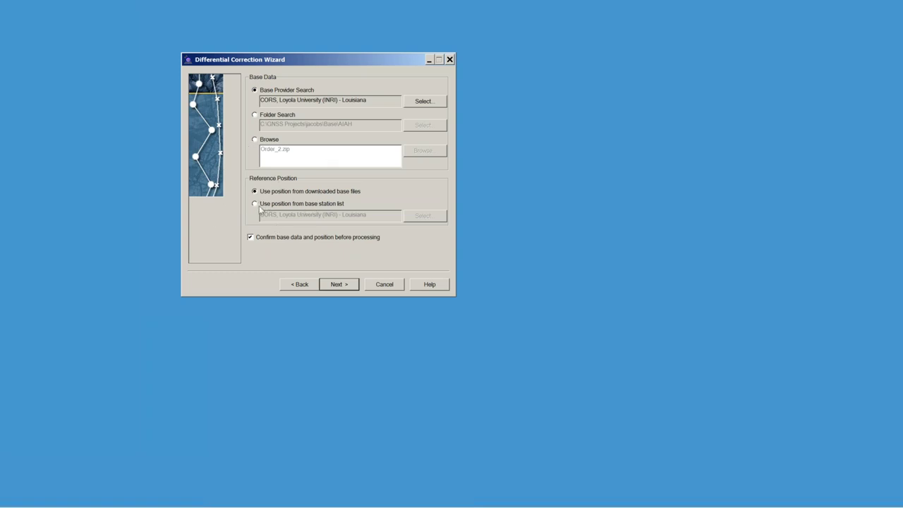
pyautogui.click(254, 203)
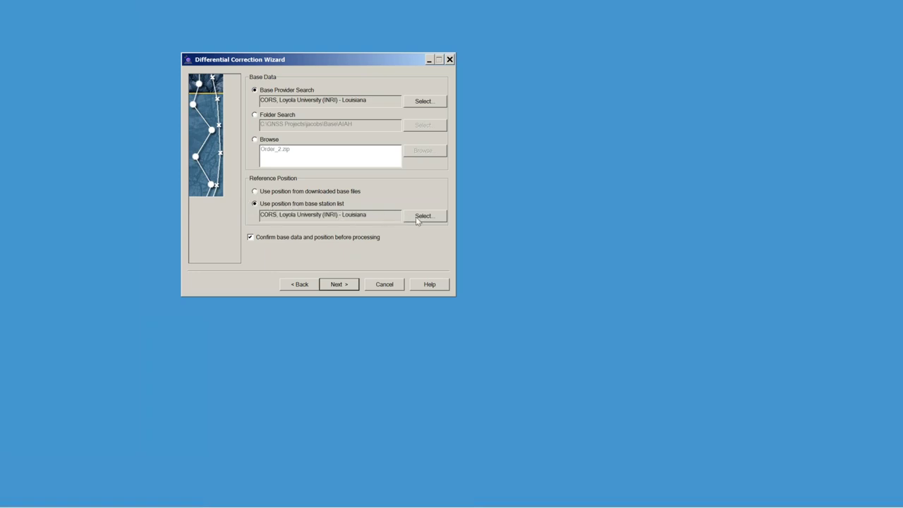
# View the general and base station properties of the CORS English Turn 6 provider, and cancel out of the provider selection.
pyautogui.click(424, 105)
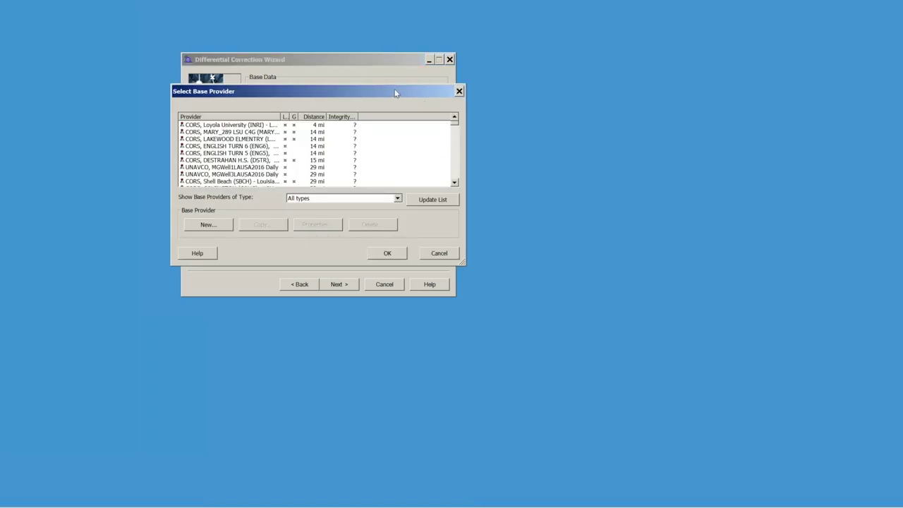
pyautogui.moveTo(393, 89); pyautogui.dragTo(690, 56)
pyautogui.click(511, 92)
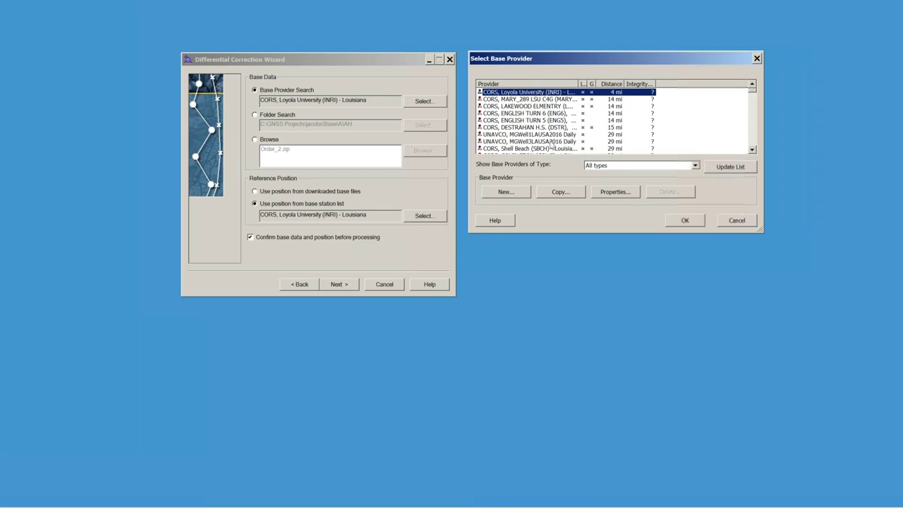
pyautogui.click(515, 113)
pyautogui.click(615, 192)
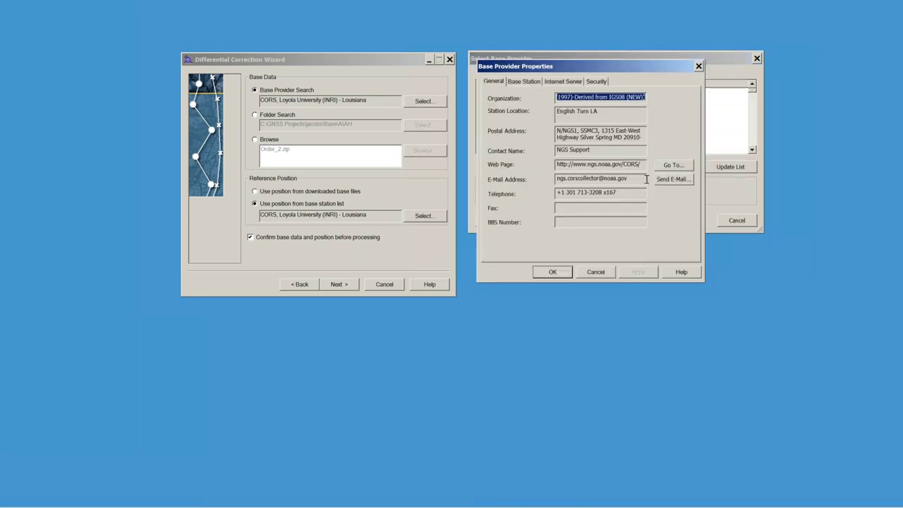
pyautogui.click(523, 81)
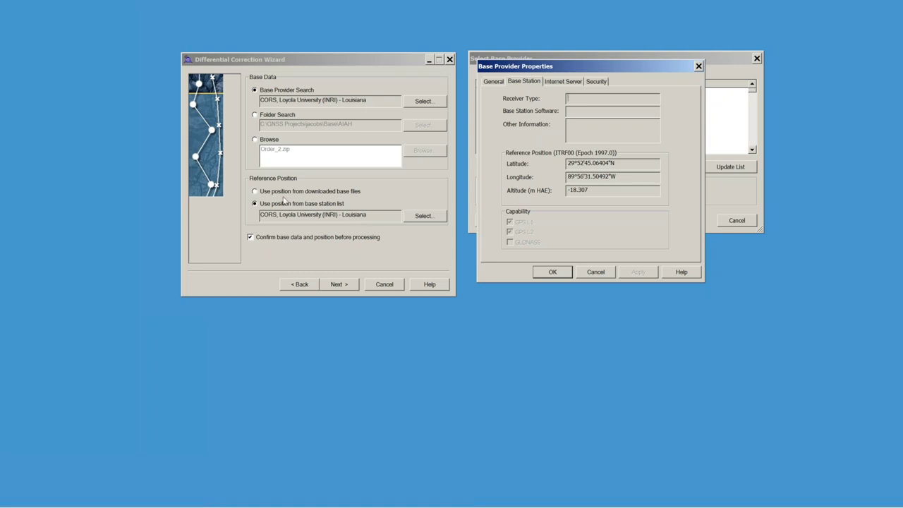
pyautogui.click(600, 274)
pyautogui.click(737, 220)
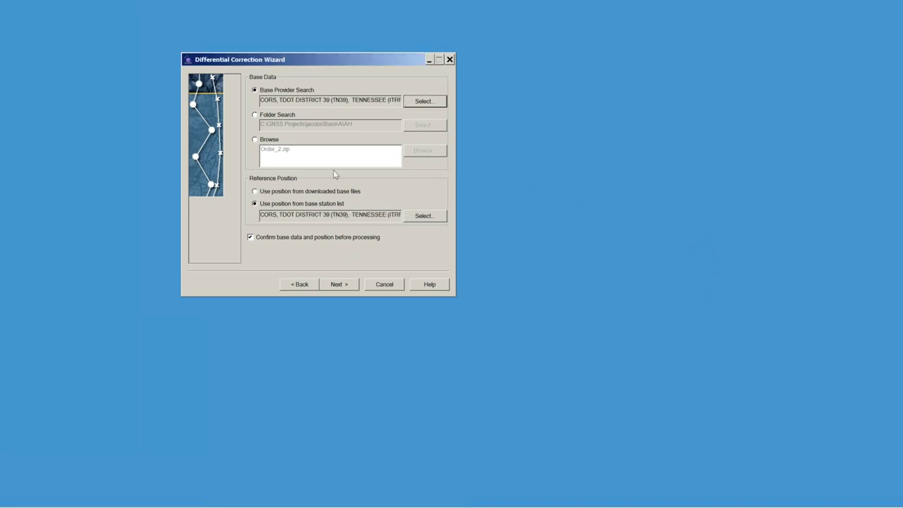
# Set the base provider for the search to CORS, Loyola University (INRI) - Louisiana.
pyautogui.click(297, 194)
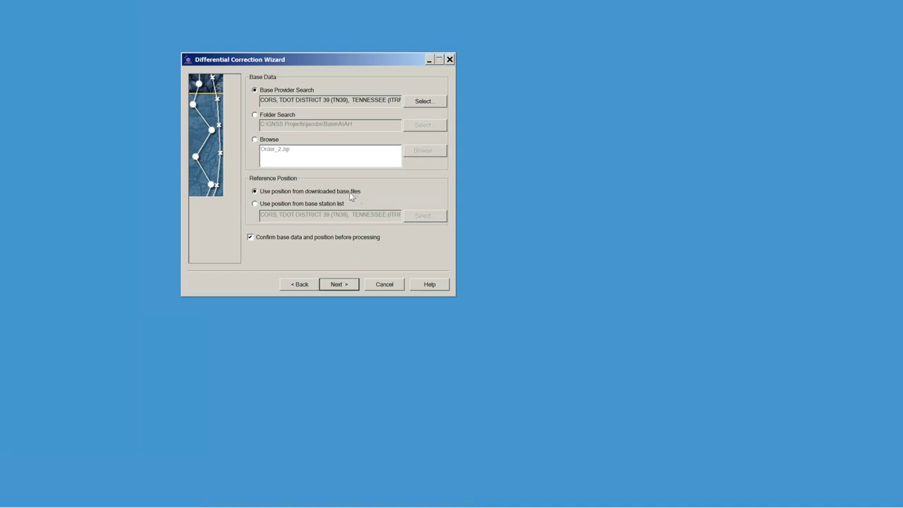
pyautogui.click(416, 102)
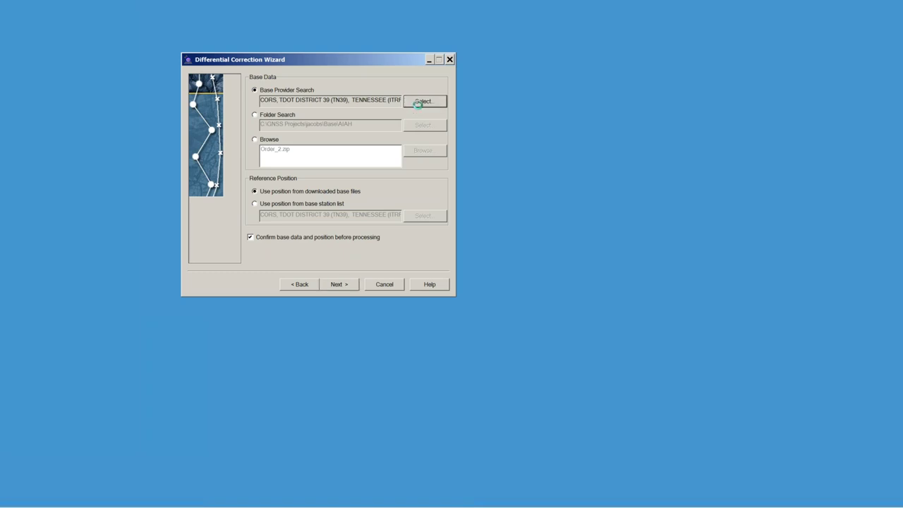
pyautogui.click(269, 125)
pyautogui.click(386, 254)
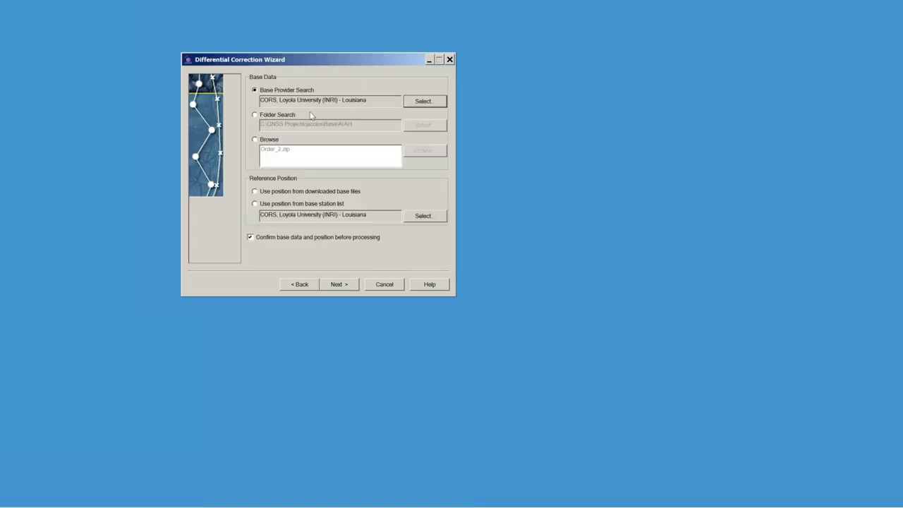
pyautogui.doubleClick(269, 99)
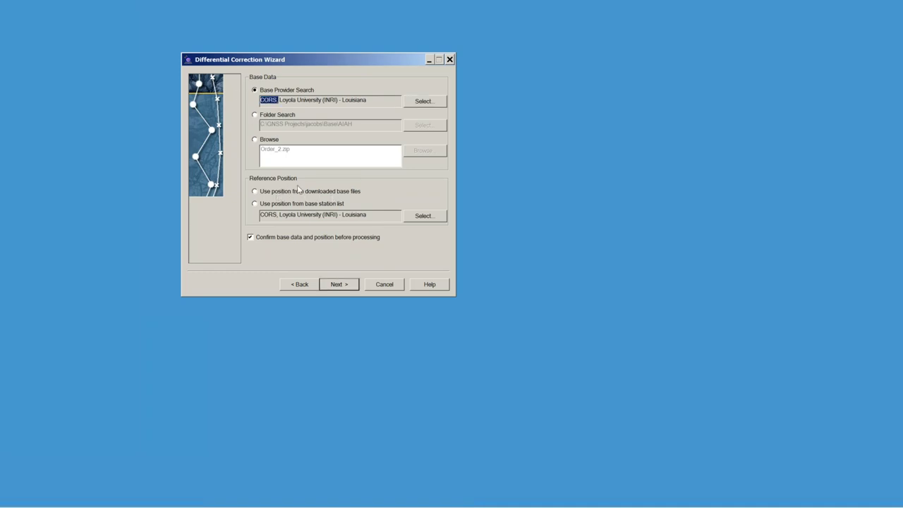
# Compare the two reference position options and choose to use the position from the base station list.
pyautogui.click(256, 193)
pyautogui.click(255, 204)
pyautogui.click(255, 191)
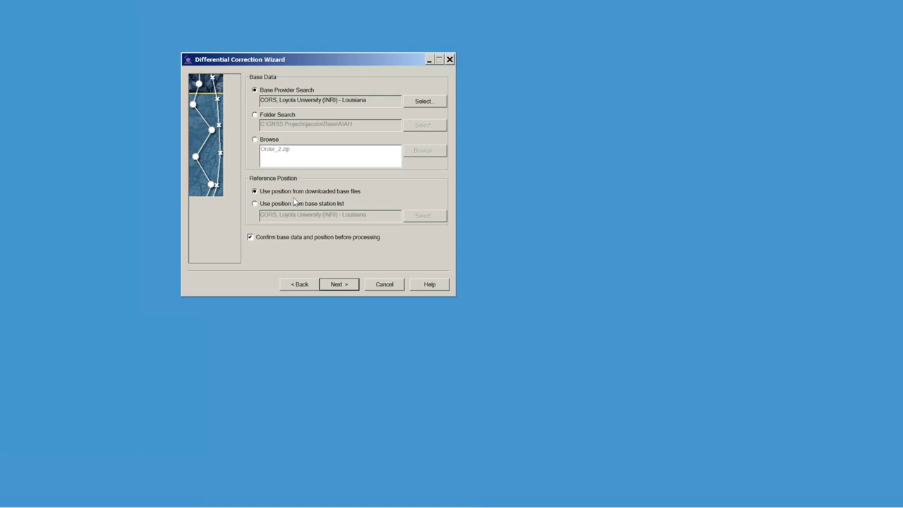
pyautogui.click(255, 204)
pyautogui.click(255, 204)
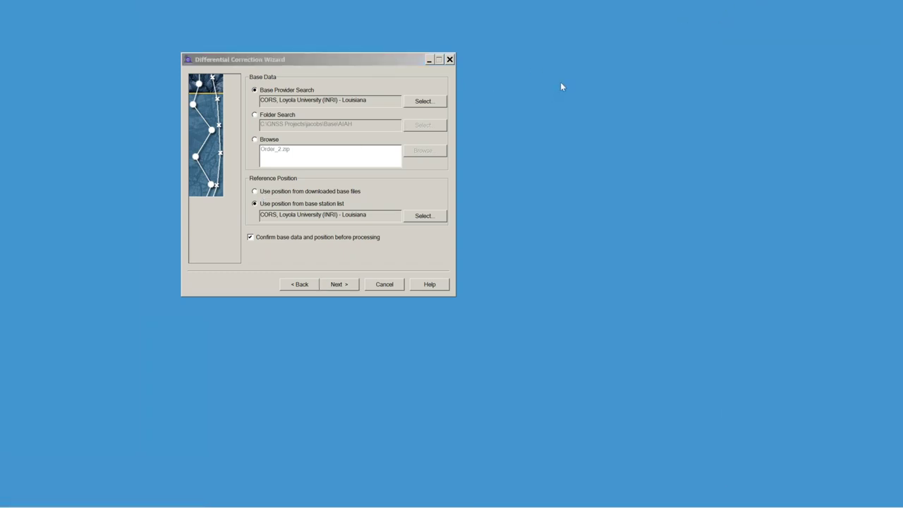
pyautogui.click(255, 201)
pyautogui.click(356, 204)
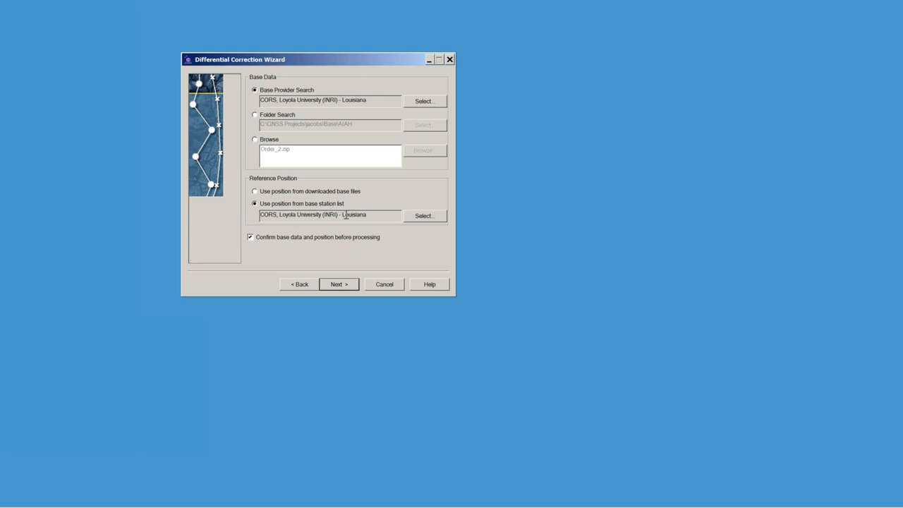
pyautogui.click(266, 206)
# Start the base file search with project folder output and a unique filename, and confirm the correction after checking the coverage details.
pyautogui.click(339, 285)
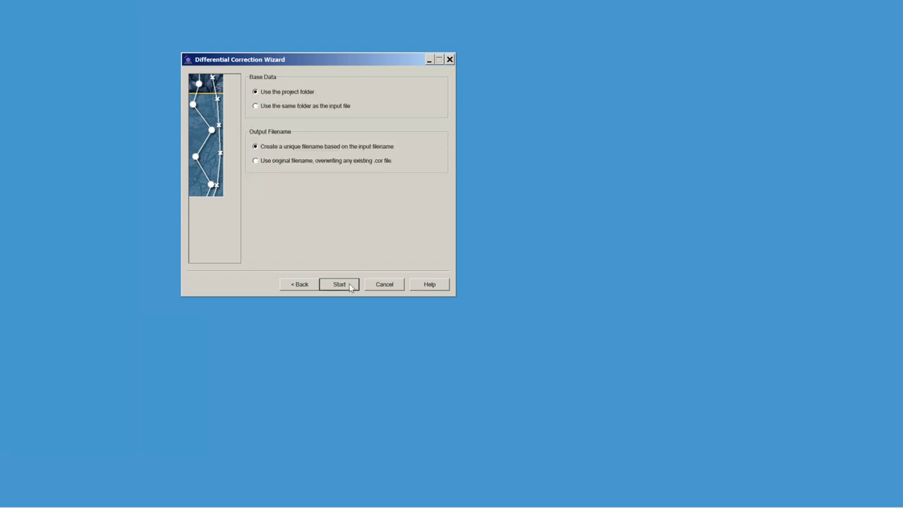
pyautogui.click(350, 286)
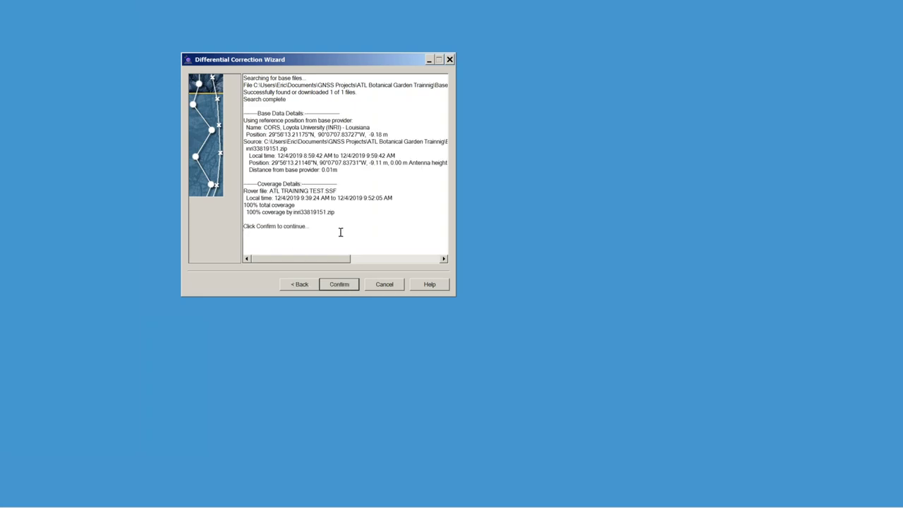
pyautogui.moveTo(311, 227); pyautogui.dragTo(242, 204)
pyautogui.moveTo(343, 185); pyautogui.dragTo(243, 184)
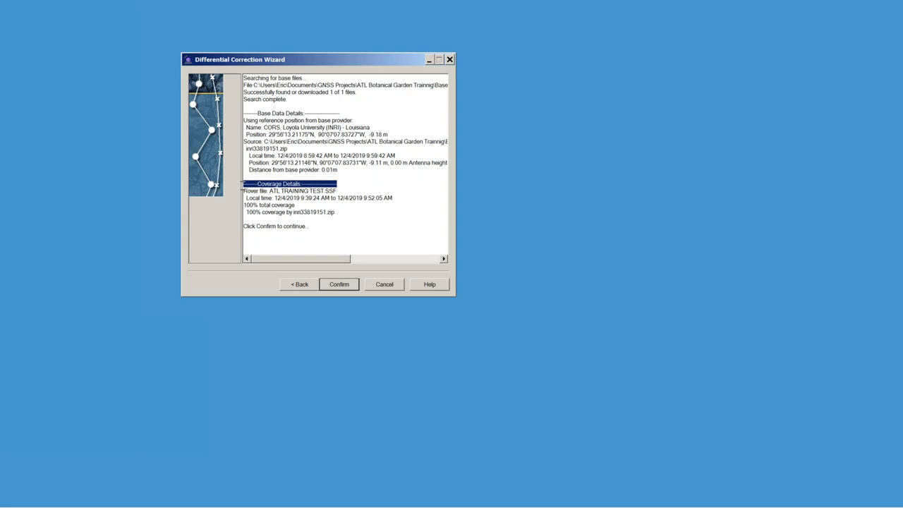
pyautogui.moveTo(343, 213); pyautogui.dragTo(229, 194)
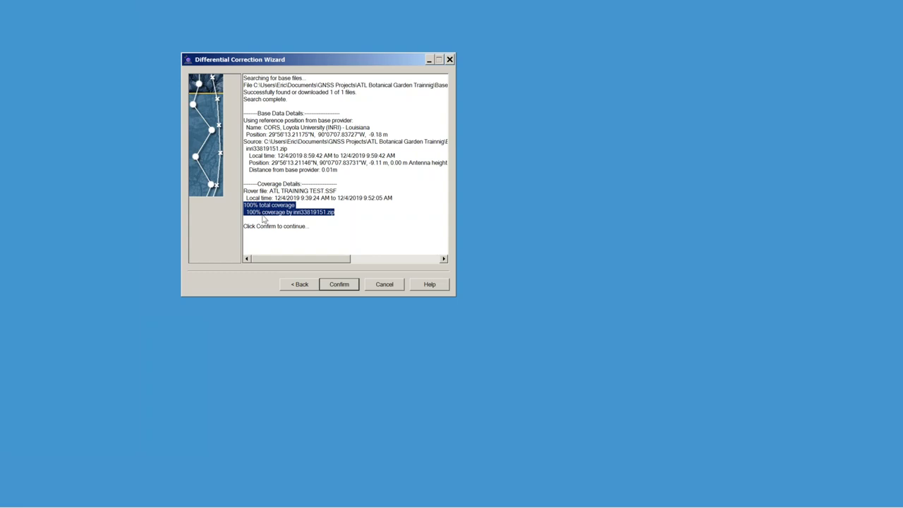
pyautogui.click(340, 286)
# Switch to GPS Pathfinder Office and view the position summary and DOPs of the first Rare Plants Clumping point on the time line.
pyautogui.moveTo(228, 505)
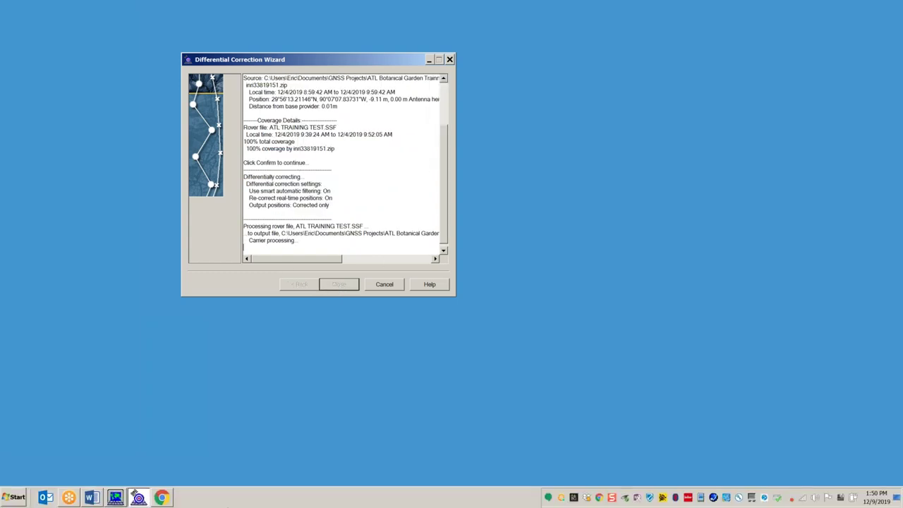
pyautogui.click(115, 497)
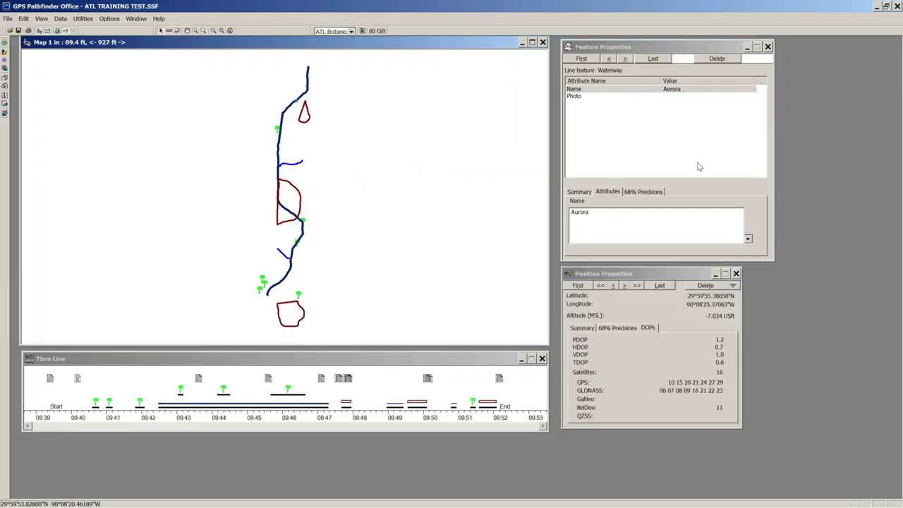
pyautogui.click(95, 402)
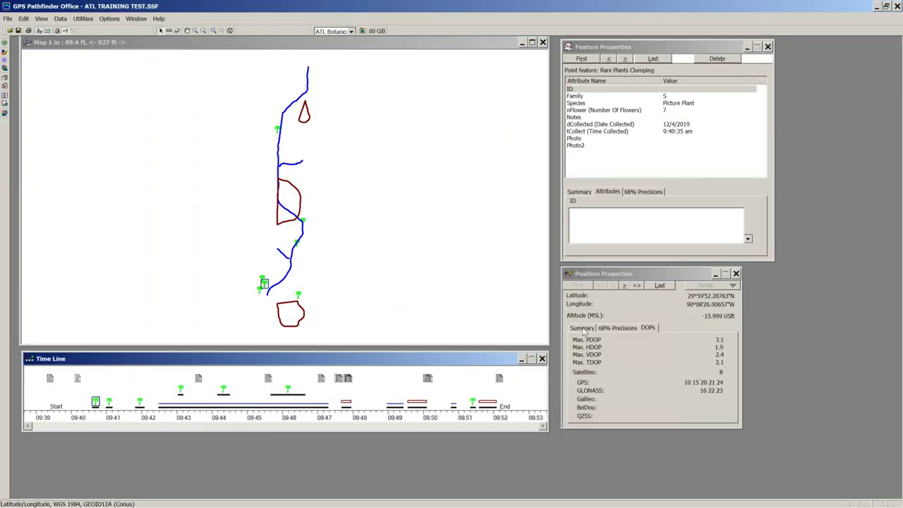
pyautogui.click(582, 329)
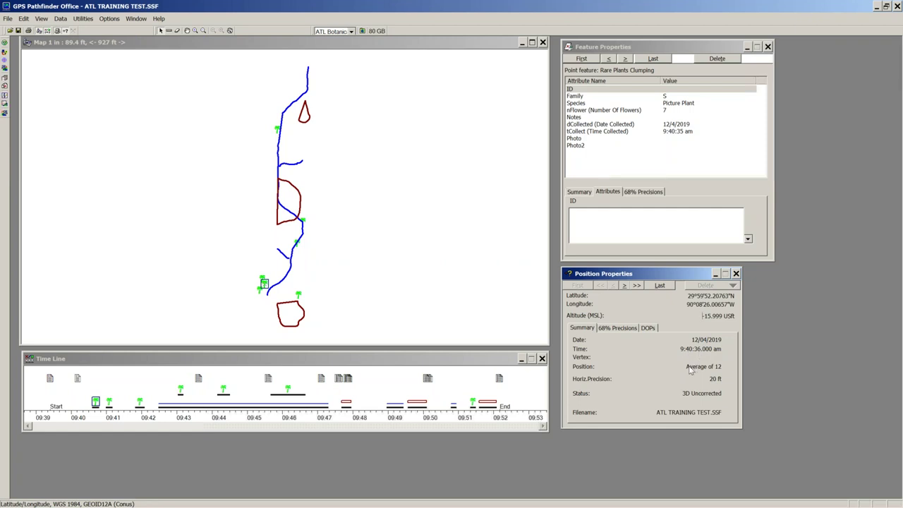
pyautogui.click(647, 329)
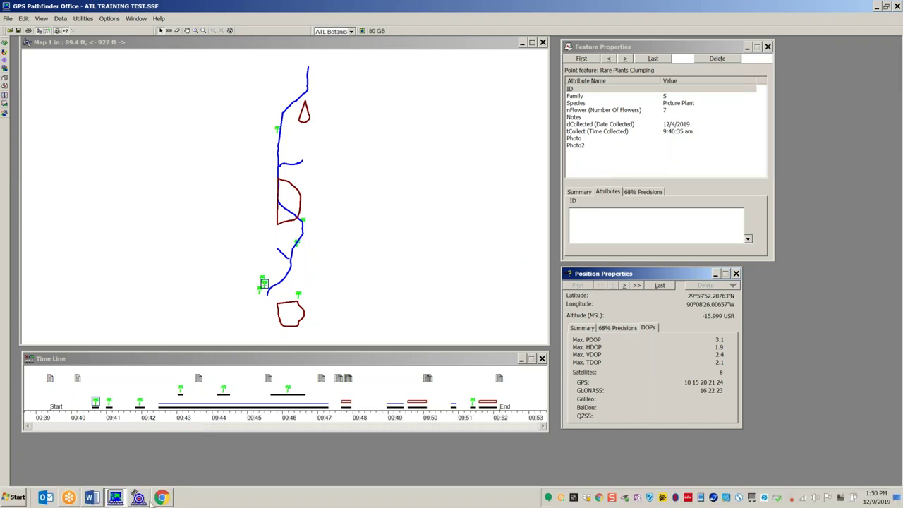
# Review the base data details in the Differential Correction Wizard report alongside the selected point's satellites and position summary.
pyautogui.click(138, 497)
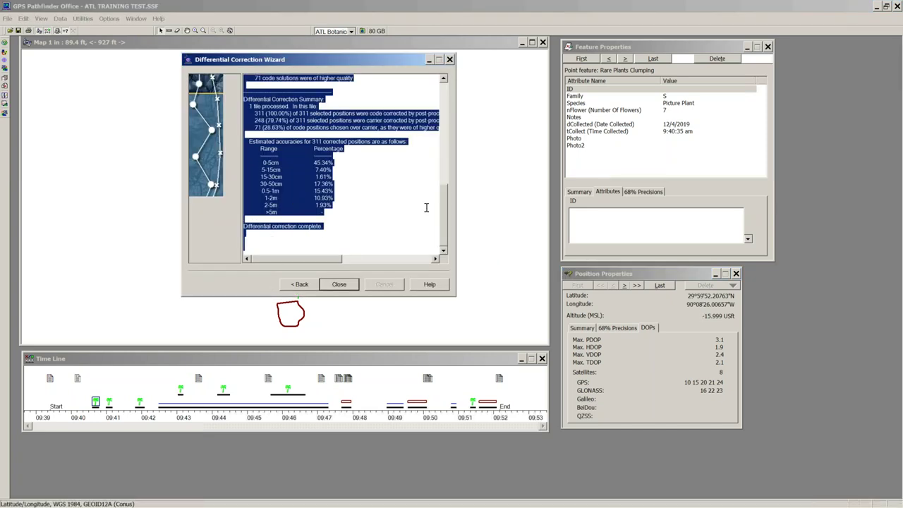
pyautogui.moveTo(445, 210); pyautogui.dragTo(463, 151)
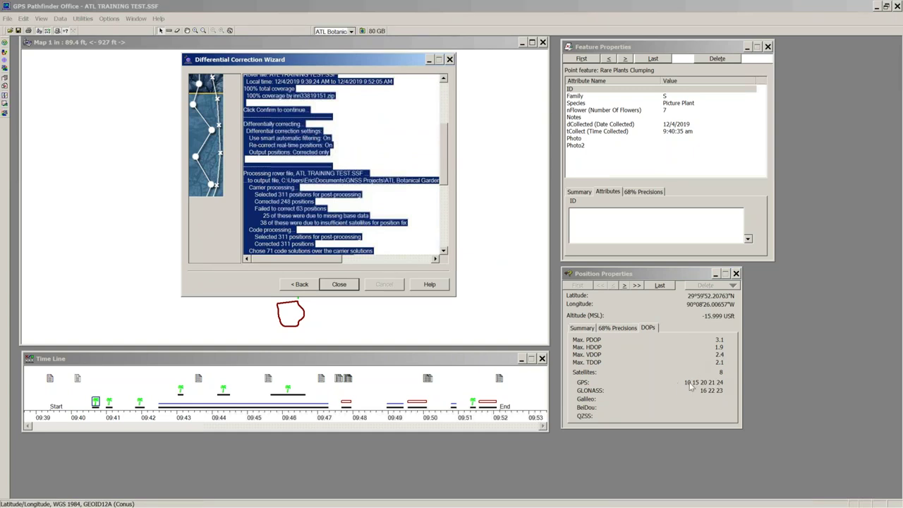
pyautogui.moveTo(446, 181); pyautogui.dragTo(440, 146)
pyautogui.click(388, 104)
pyautogui.moveTo(382, 104); pyautogui.dragTo(241, 109)
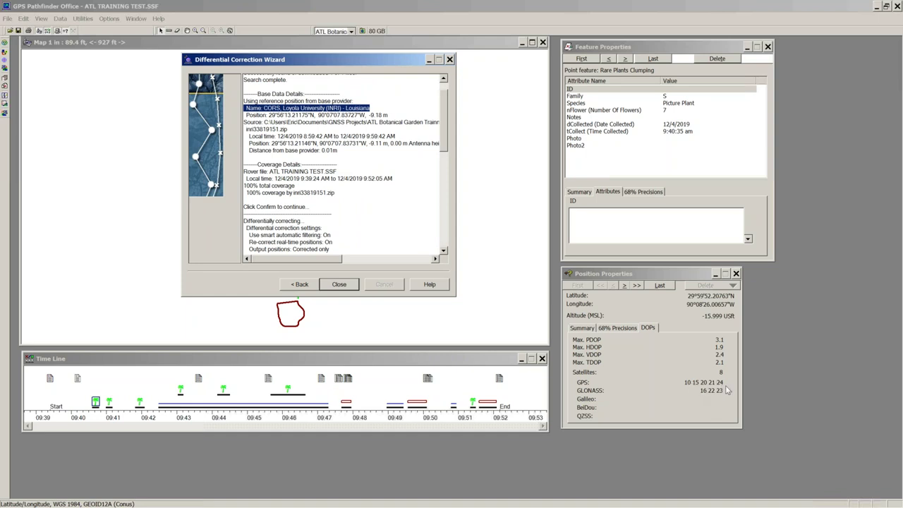
pyautogui.click(593, 328)
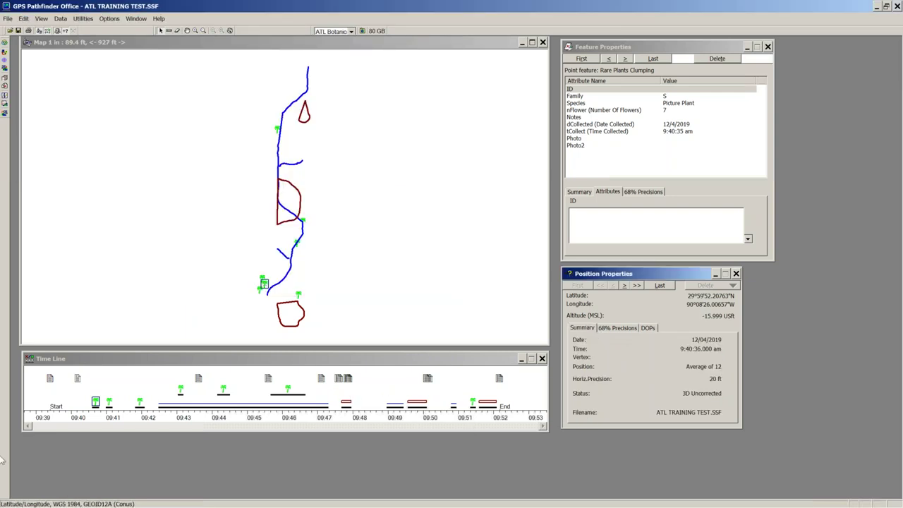
pyautogui.click(879, 6)
# Examine the code corrected and carrier corrected position lines in the Differential Correction Summary.
pyautogui.moveTo(444, 126); pyautogui.dragTo(451, 218)
pyautogui.moveTo(355, 212); pyautogui.dragTo(438, 115)
pyautogui.click(375, 167)
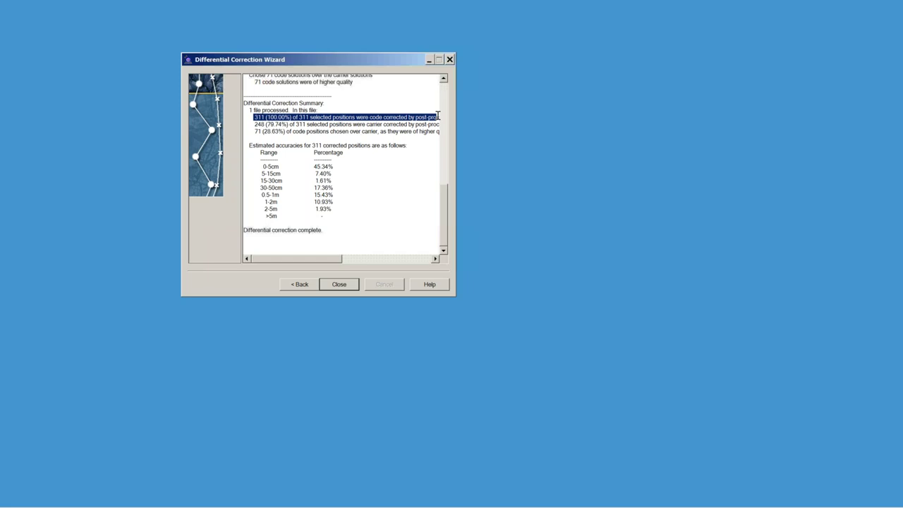
pyautogui.click(369, 118)
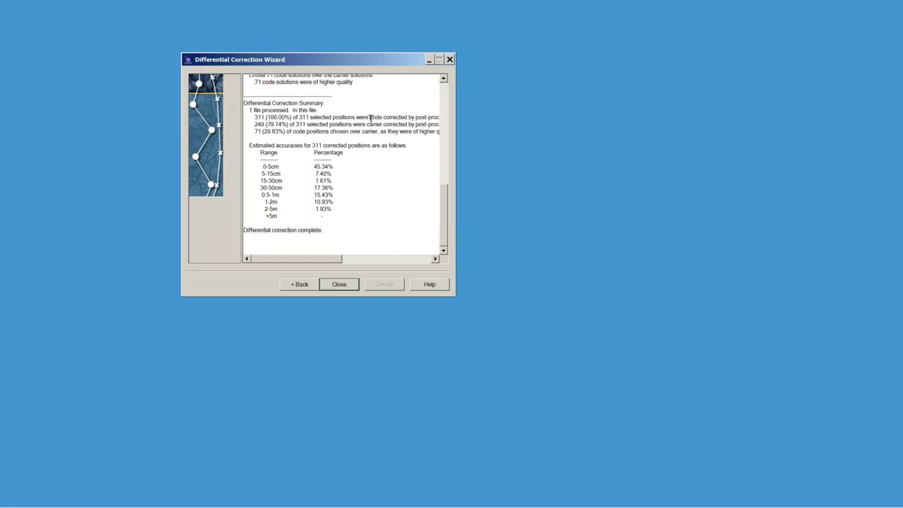
pyautogui.moveTo(369, 120); pyautogui.dragTo(413, 124)
pyautogui.moveTo(251, 117); pyautogui.dragTo(311, 117)
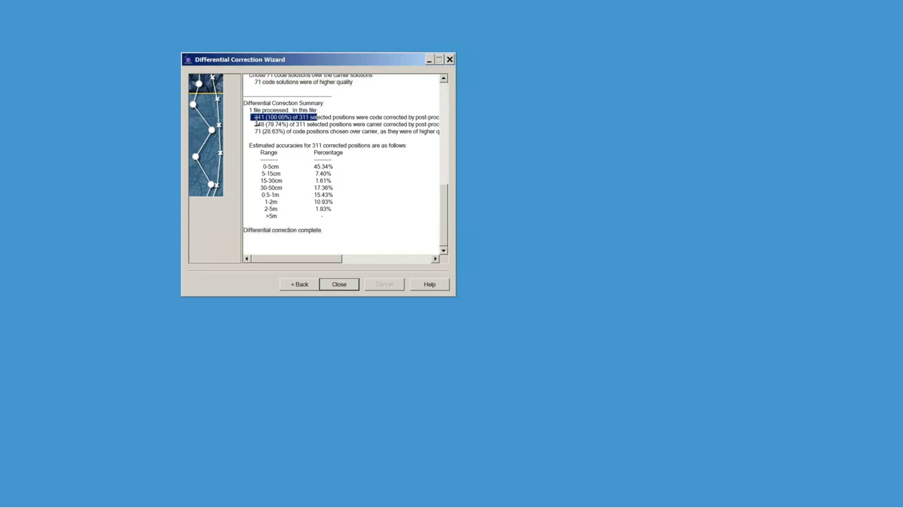
pyautogui.moveTo(254, 124); pyautogui.dragTo(407, 124)
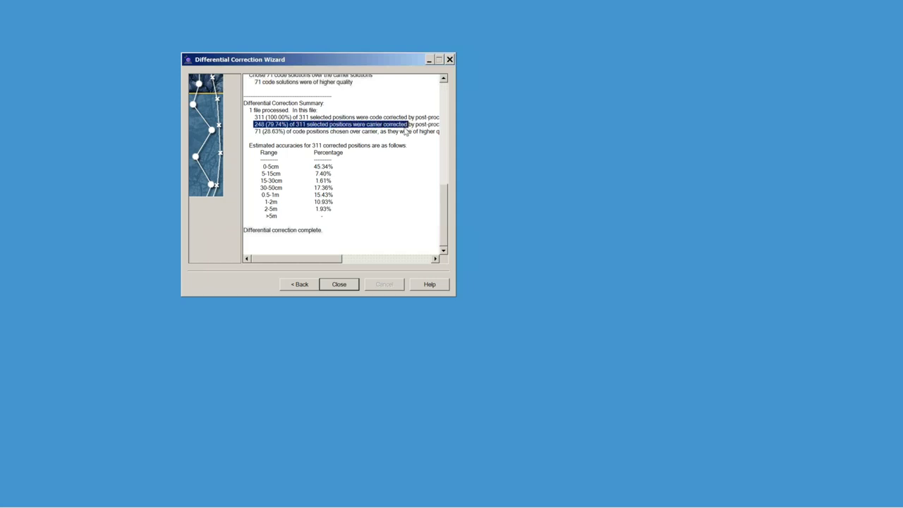
pyautogui.click(268, 125)
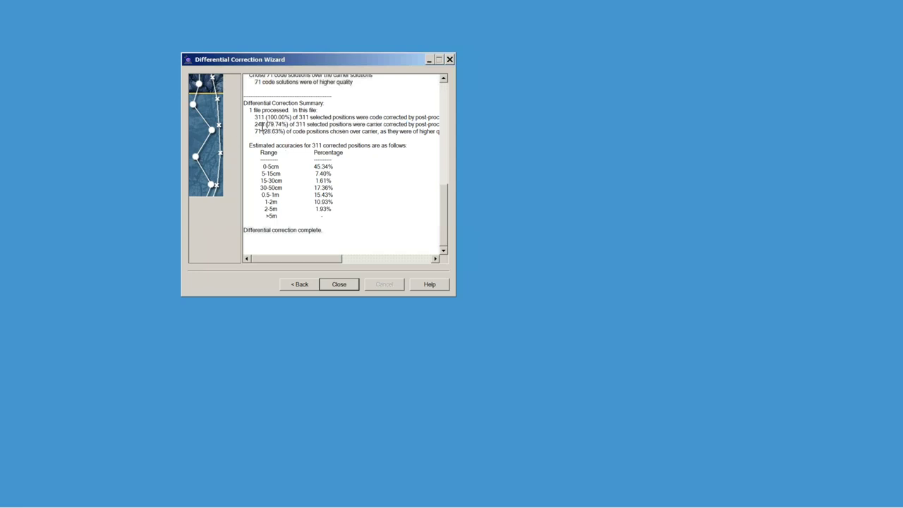
pyautogui.moveTo(251, 125); pyautogui.dragTo(368, 119)
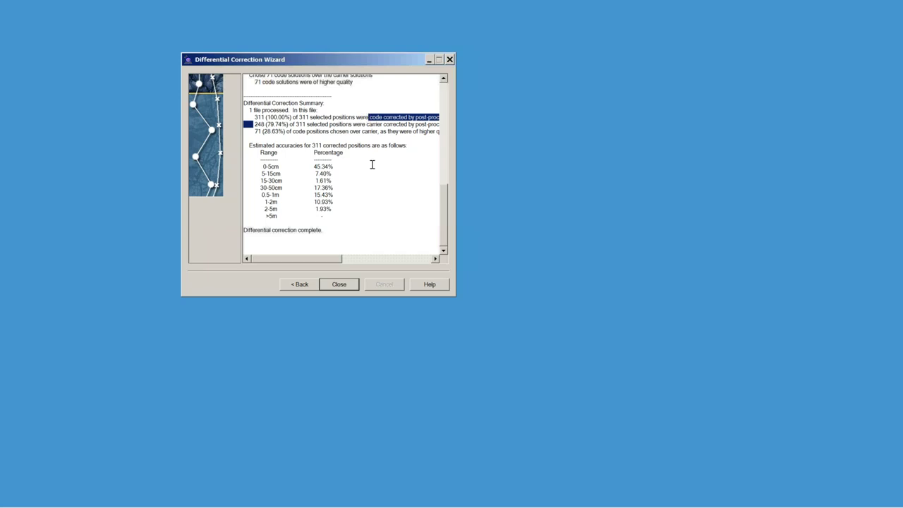
# Read the summary line on code positions chosen over carrier and compare it with the other correction lines.
pyautogui.click(262, 136)
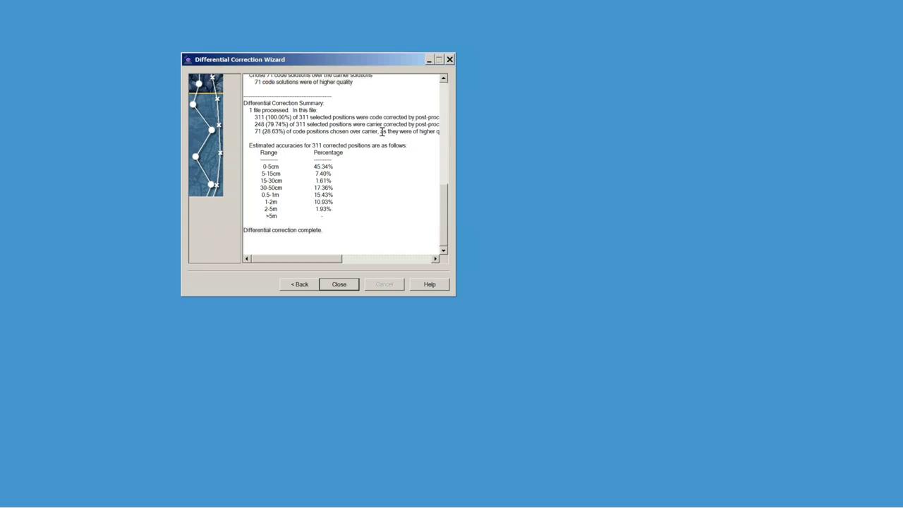
pyautogui.moveTo(397, 132); pyautogui.dragTo(245, 132)
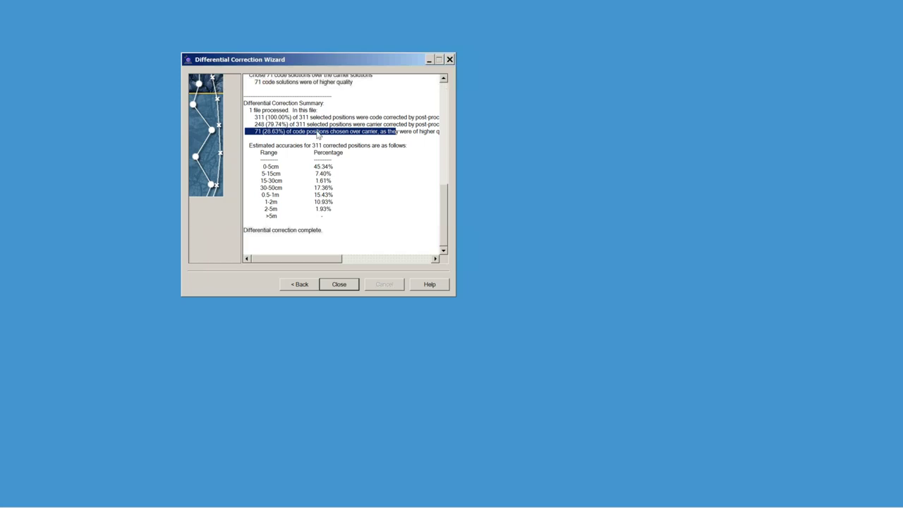
pyautogui.click(285, 131)
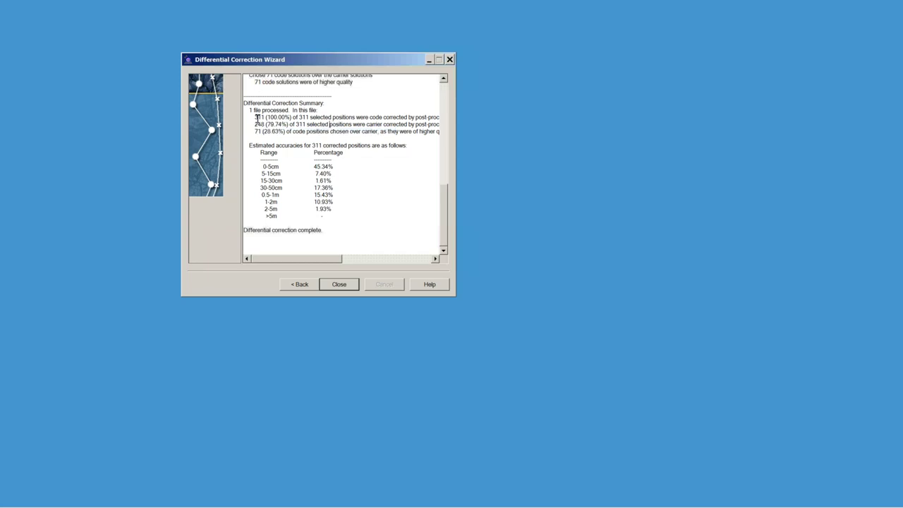
pyautogui.moveTo(258, 118)
pyautogui.mouseDown()
pyautogui.moveTo(349, 137)
pyautogui.moveTo(393, 133)
pyautogui.moveTo(245, 111)
pyautogui.mouseUp()
pyautogui.click(351, 131)
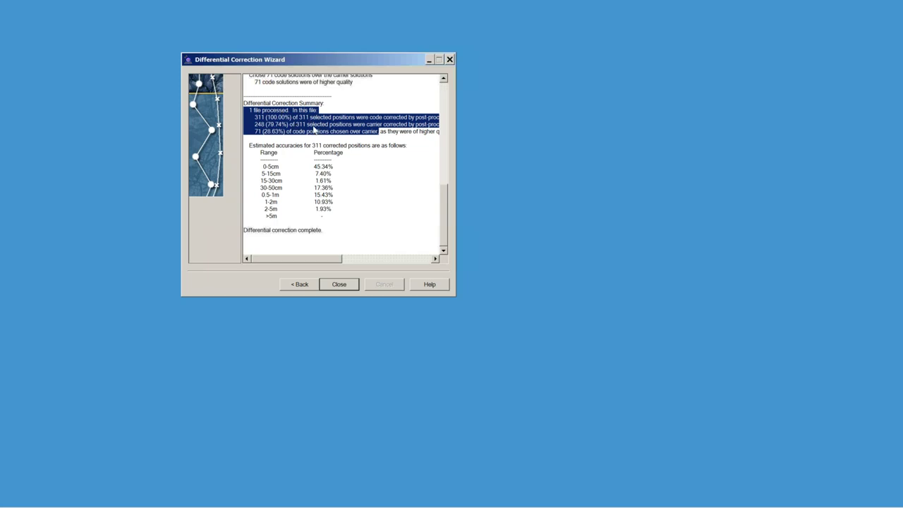
# Review the estimated accuracies by range, close the Differential Correction Wizard and return to GPS Pathfinder Office.
pyautogui.moveTo(340, 214); pyautogui.dragTo(243, 157)
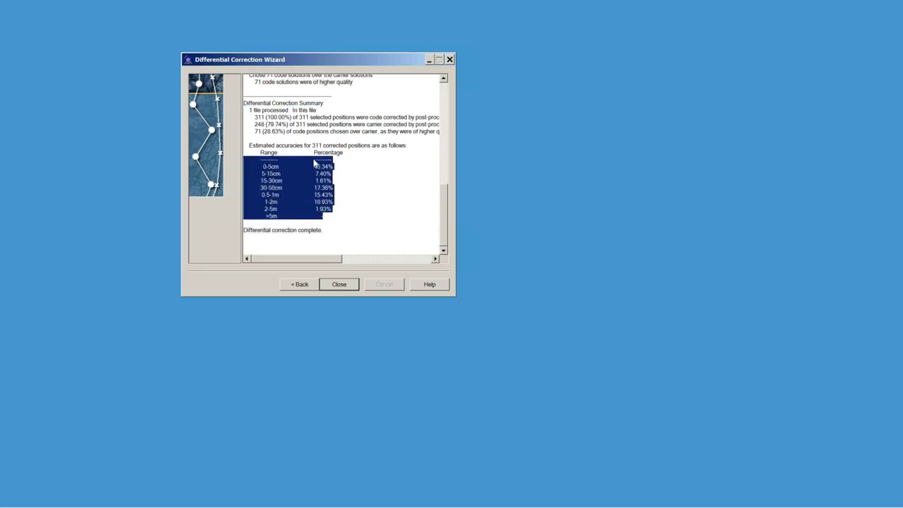
pyautogui.click(249, 113)
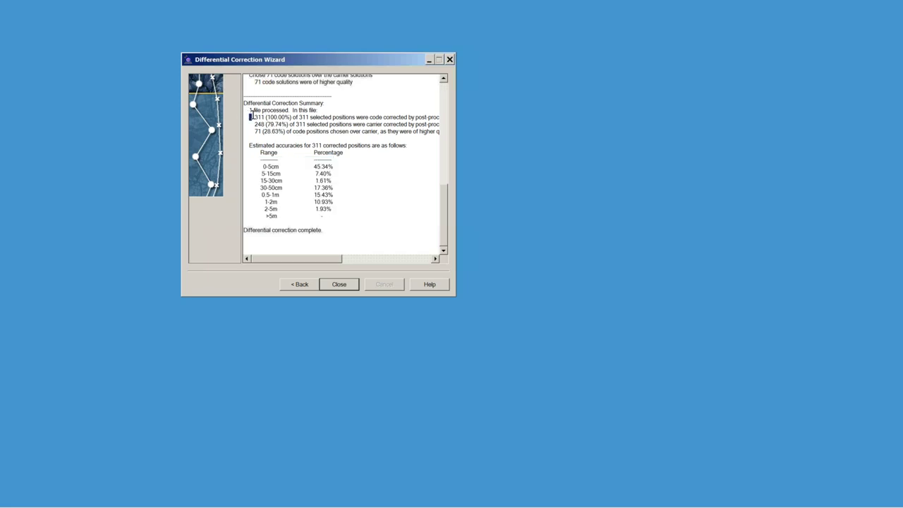
pyautogui.moveTo(252, 114); pyautogui.dragTo(262, 111)
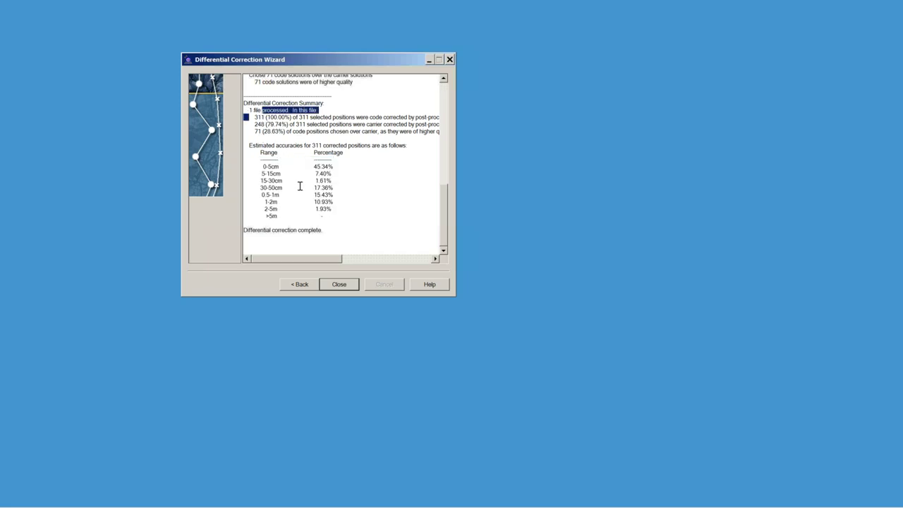
pyautogui.click(341, 286)
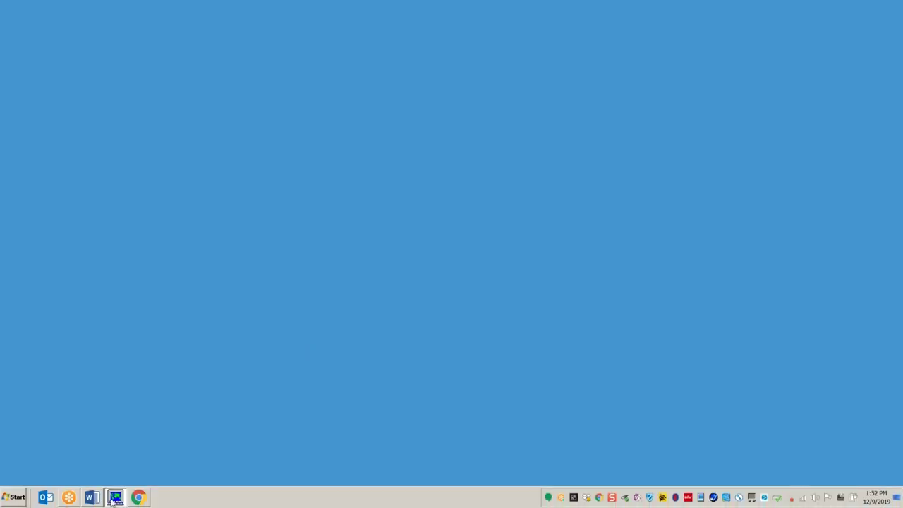
pyautogui.click(118, 498)
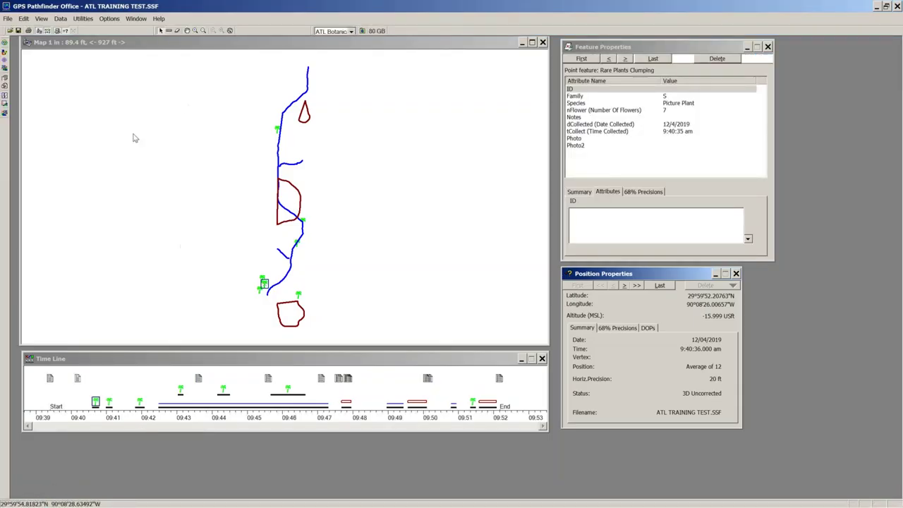
# Open the project folder and compare the file details of ATL TRAINING TEST.SSF and ATL TRAINING TEST.cor.
pyautogui.click(362, 31)
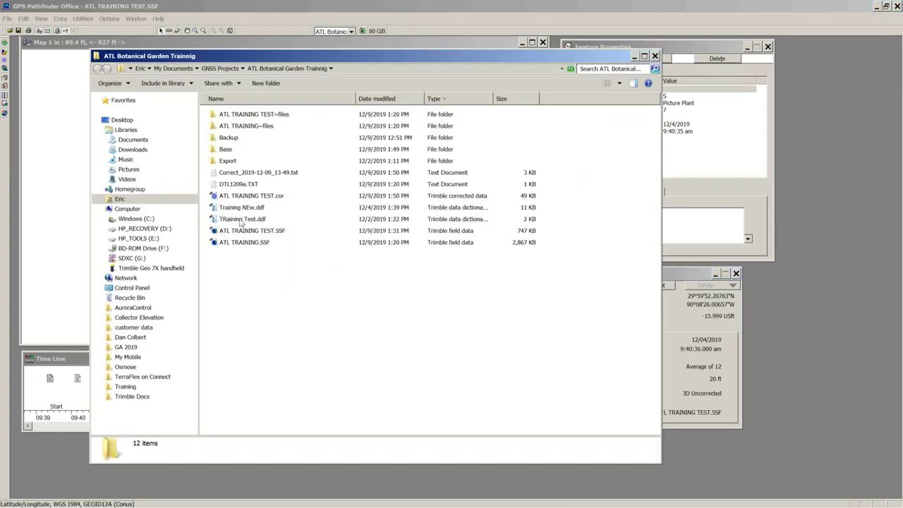
pyautogui.click(233, 233)
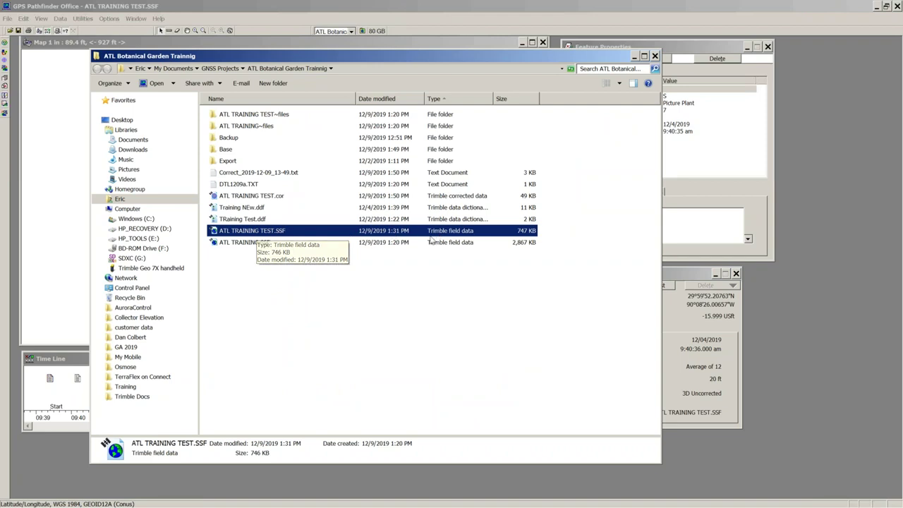
pyautogui.click(246, 197)
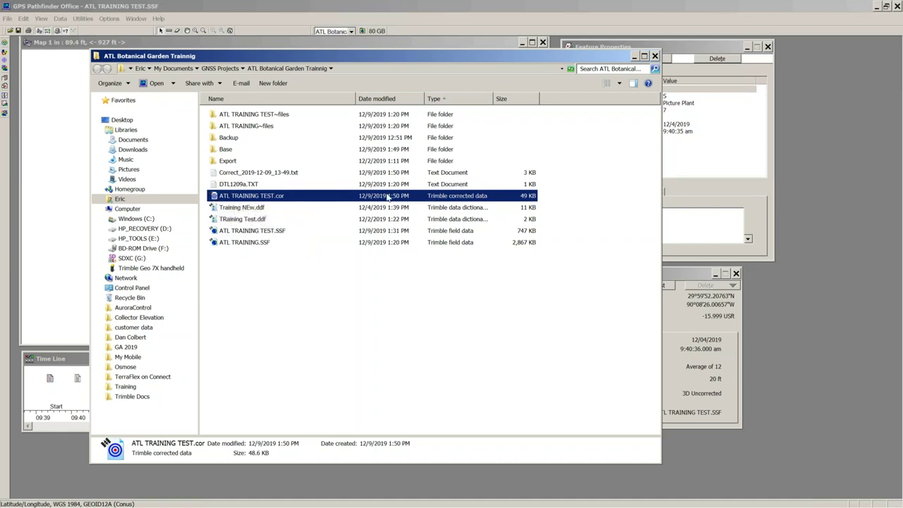
# Review the correction report Correct_2019-12-09_13-49.txt from the project folder, then close the report and the folder.
pyautogui.click(223, 174)
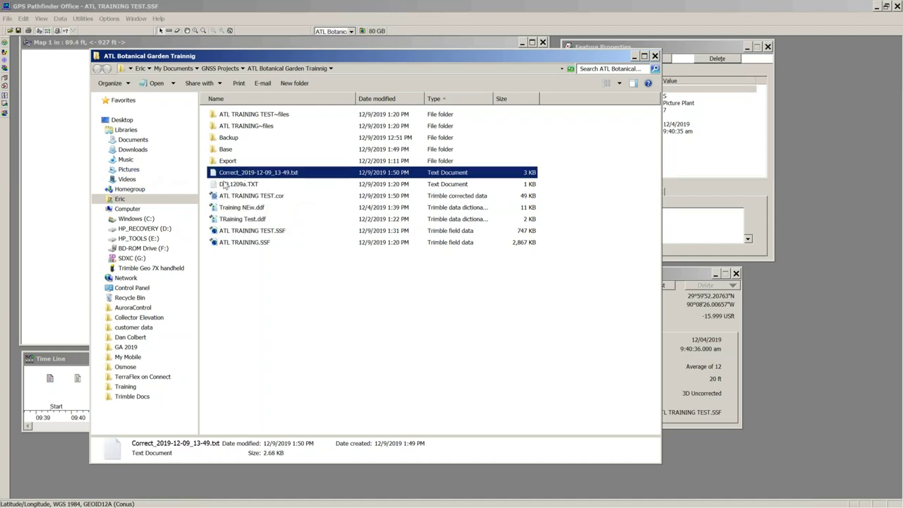
pyautogui.doubleClick(267, 176)
pyautogui.moveTo(332, 21); pyautogui.dragTo(511, 34)
pyautogui.moveTo(595, 79)
pyautogui.mouseDown()
pyautogui.moveTo(598, 194)
pyautogui.moveTo(597, 71)
pyautogui.mouseUp()
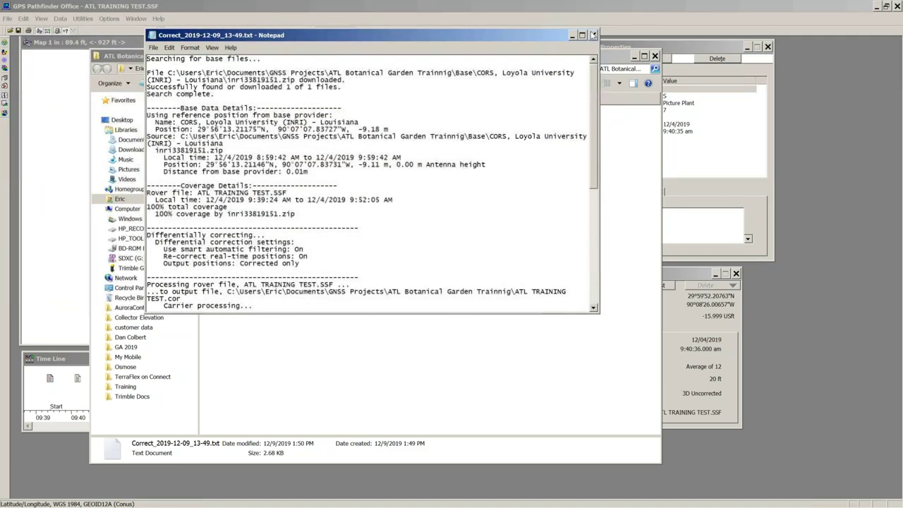
pyautogui.click(593, 34)
pyautogui.click(654, 56)
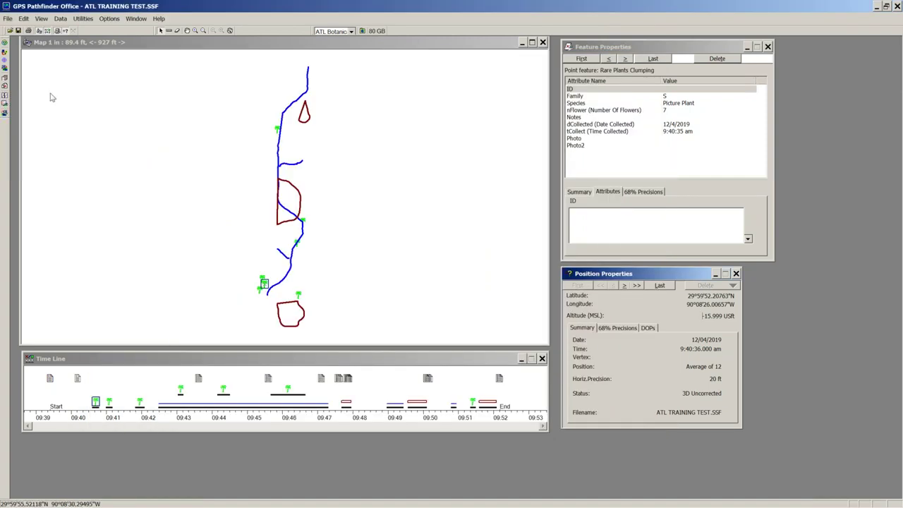
# Open the corrected file ATL TRAINING TEST.cor and inspect the position summary of the first Rare Plants Clumping point.
pyautogui.click(19, 31)
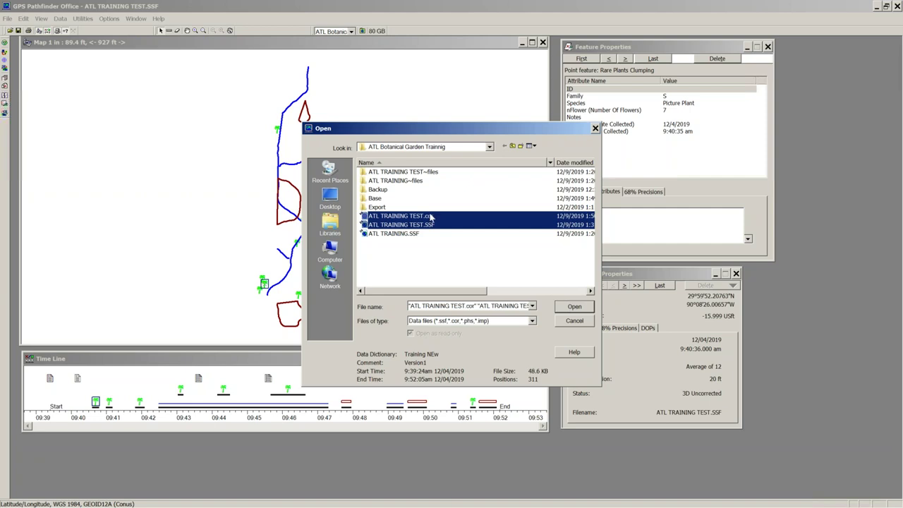
pyautogui.click(428, 215)
pyautogui.click(574, 306)
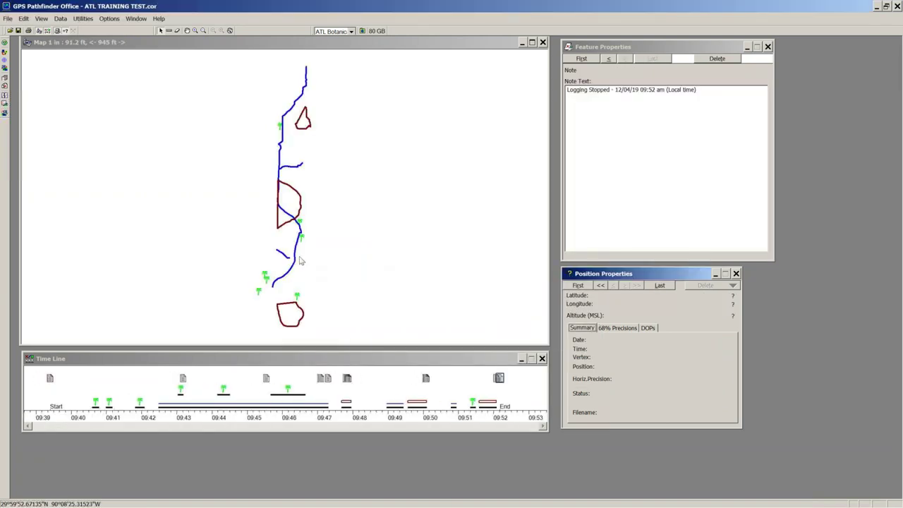
pyautogui.click(97, 403)
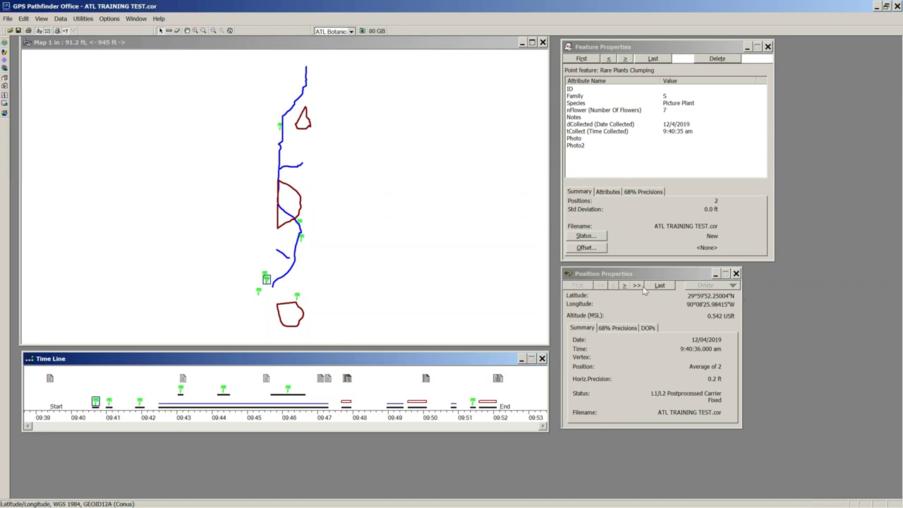
pyautogui.moveTo(644, 273); pyautogui.dragTo(647, 273)
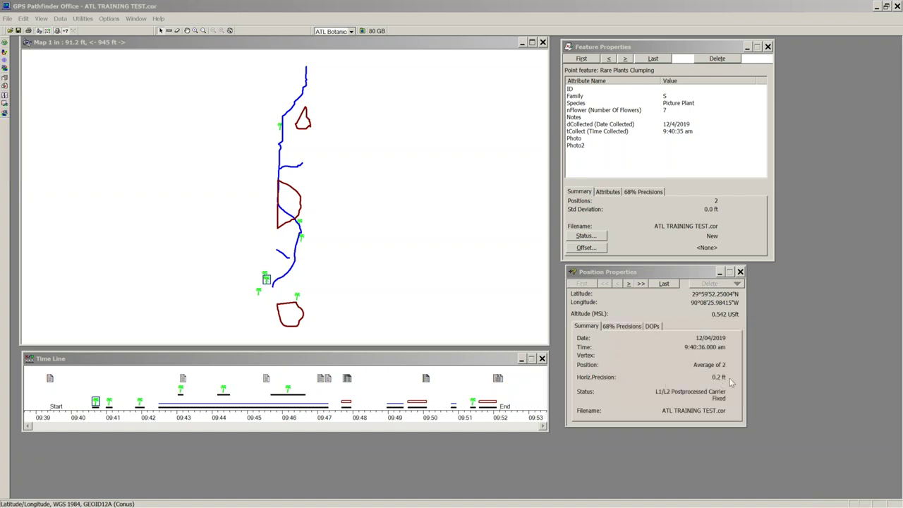
# Set the display units for precisions to inches.
pyautogui.click(110, 18)
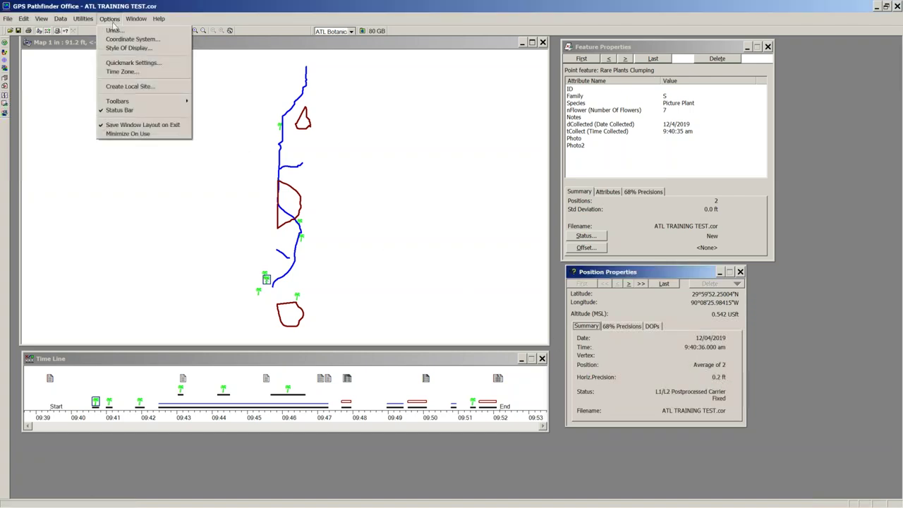
pyautogui.click(113, 31)
pyautogui.click(181, 170)
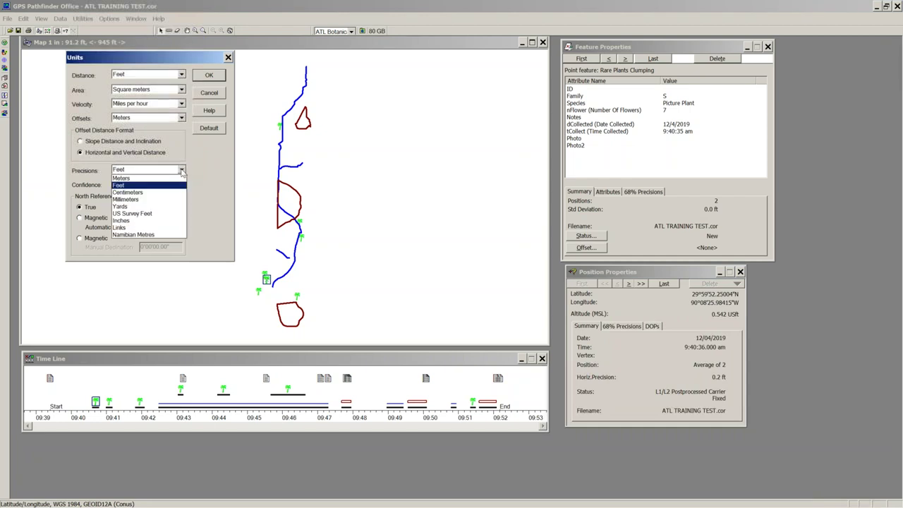
pyautogui.click(146, 220)
pyautogui.click(212, 75)
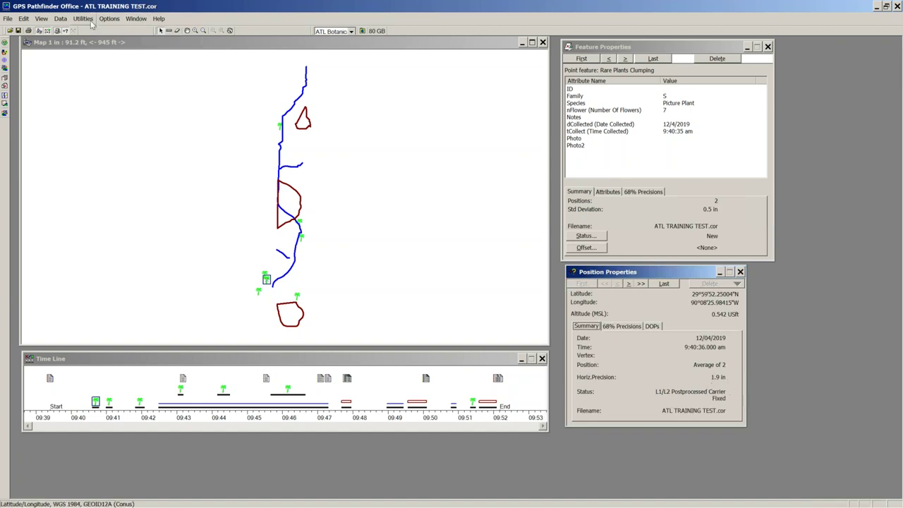
# Check the horizontal precision and correction status of each remaining rare plant point along the time line.
pyautogui.click(109, 402)
pyautogui.click(139, 402)
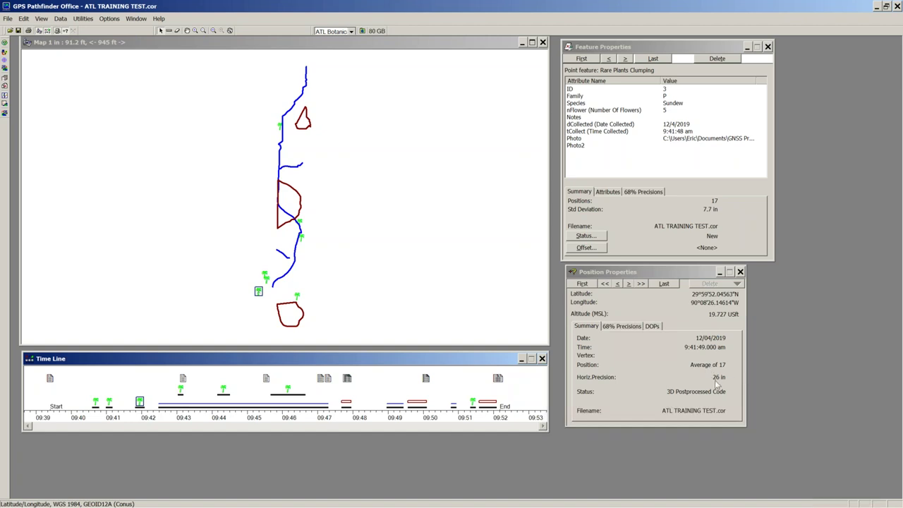
pyautogui.click(181, 389)
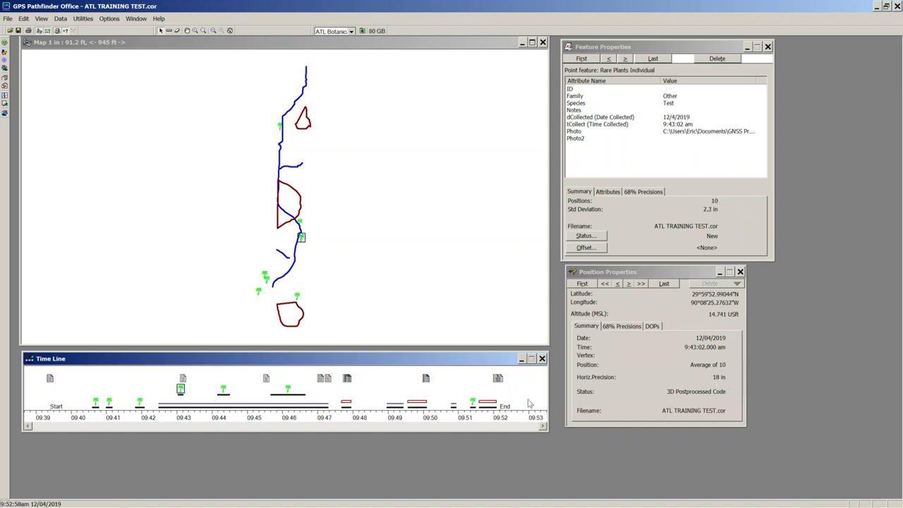
pyautogui.click(225, 394)
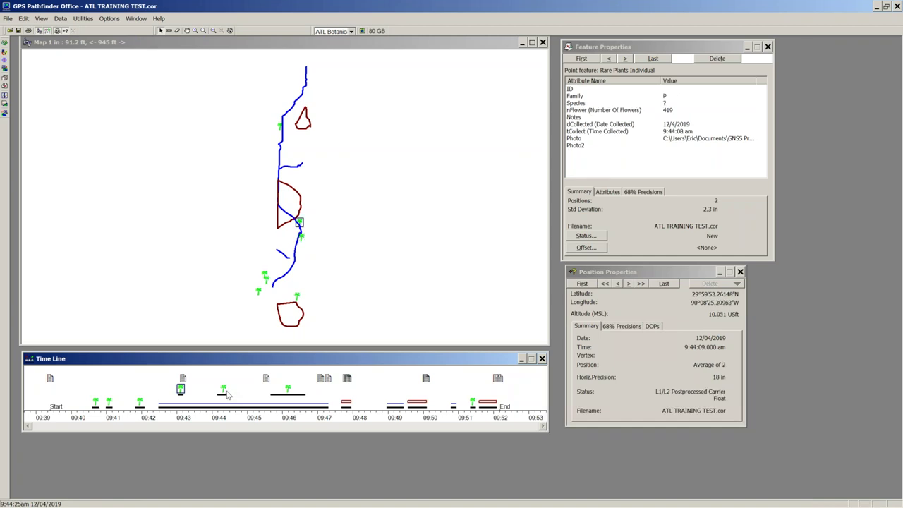
pyautogui.click(289, 394)
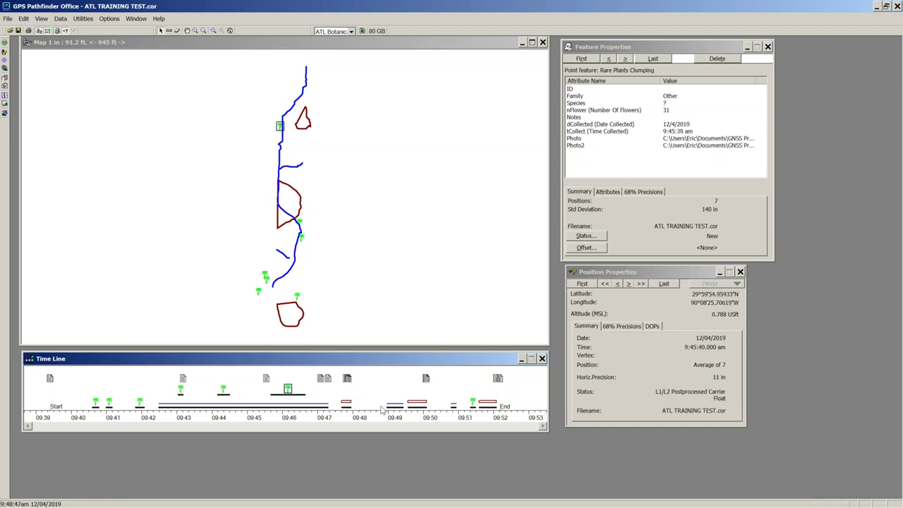
pyautogui.click(472, 402)
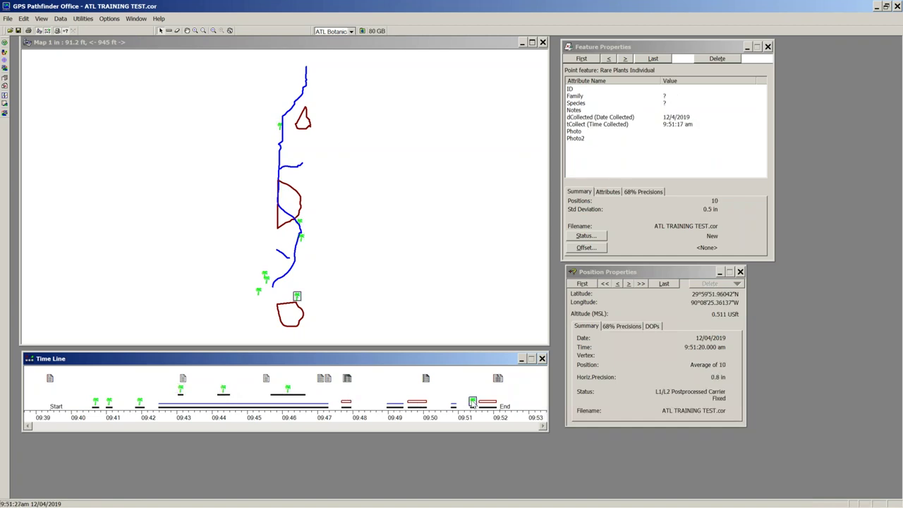
# Inspect the main Waterway line and its upper short branch, examining position details at the jog in the branch.
pyautogui.click(280, 155)
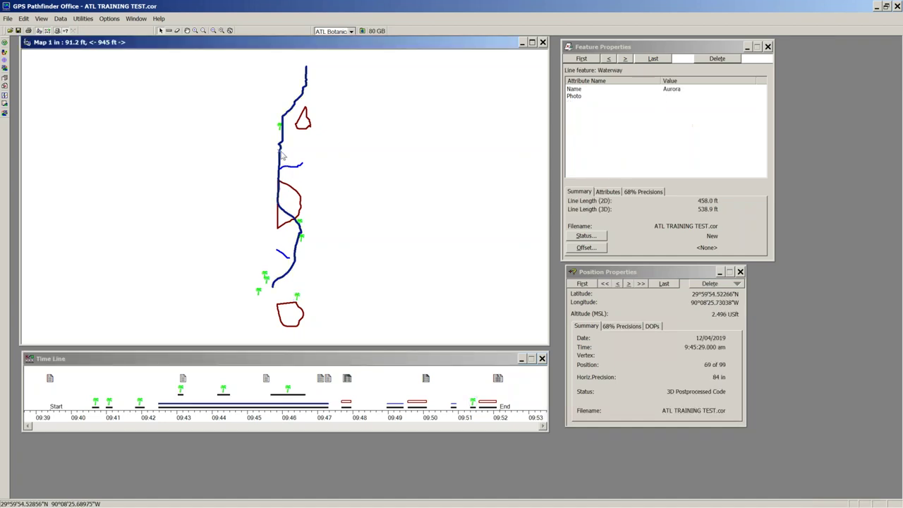
pyautogui.click(287, 169)
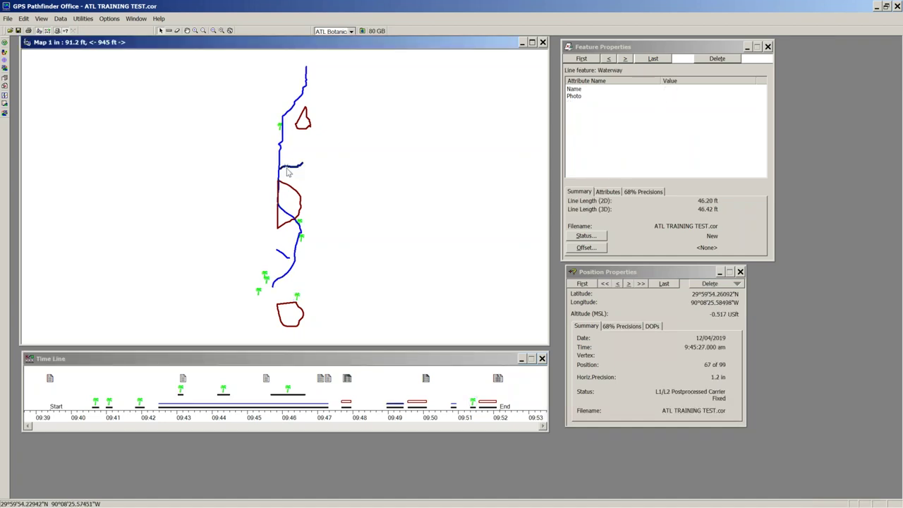
pyautogui.click(195, 31)
pyautogui.moveTo(273, 152); pyautogui.dragTo(343, 194)
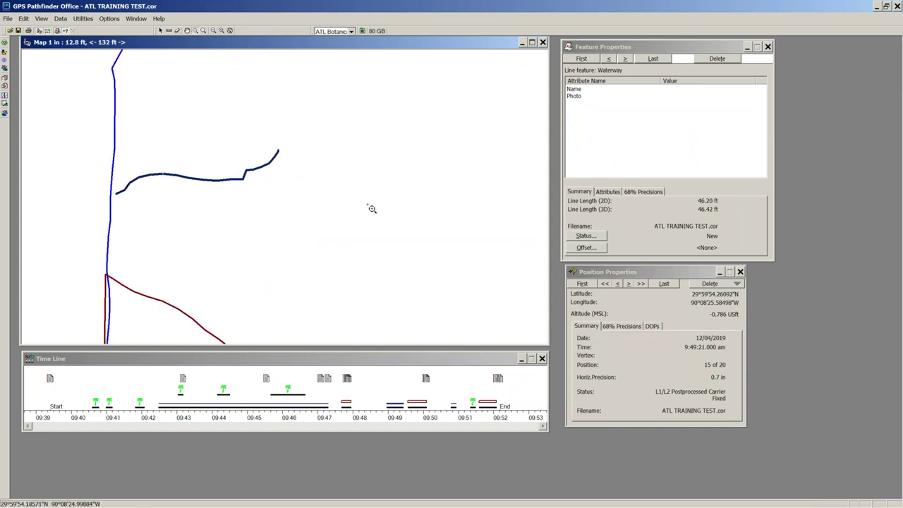
pyautogui.moveTo(78, 131); pyautogui.dragTo(364, 242)
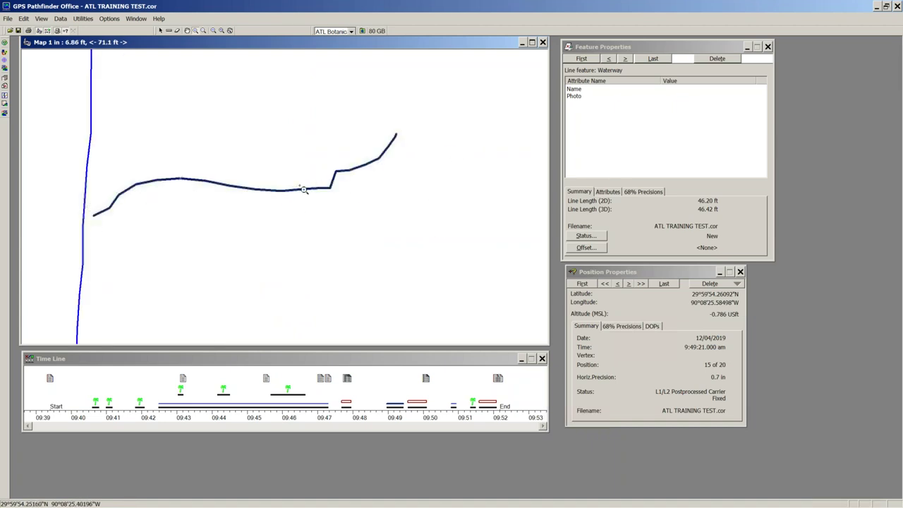
pyautogui.click(161, 31)
pyautogui.moveTo(627, 271); pyautogui.dragTo(619, 271)
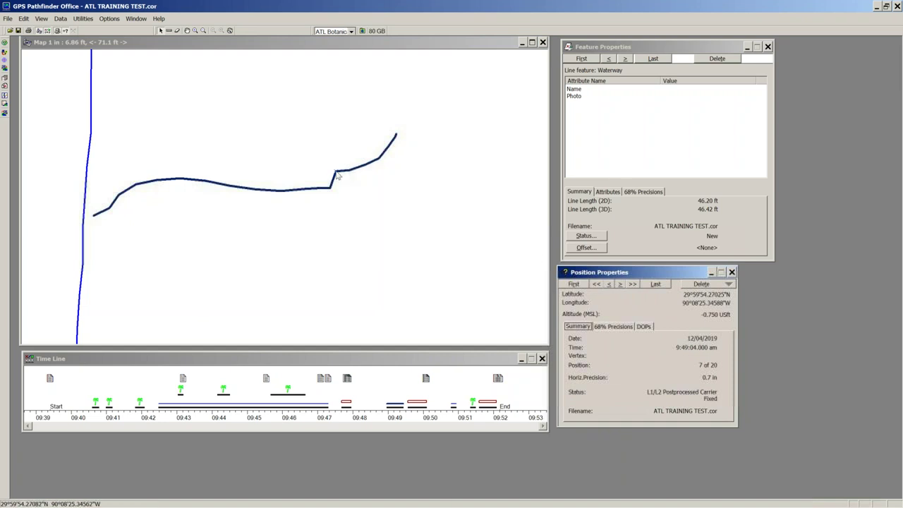
# Delete the short Waterway branch from the corrected file and restore it with Undelete.
pyautogui.click(718, 59)
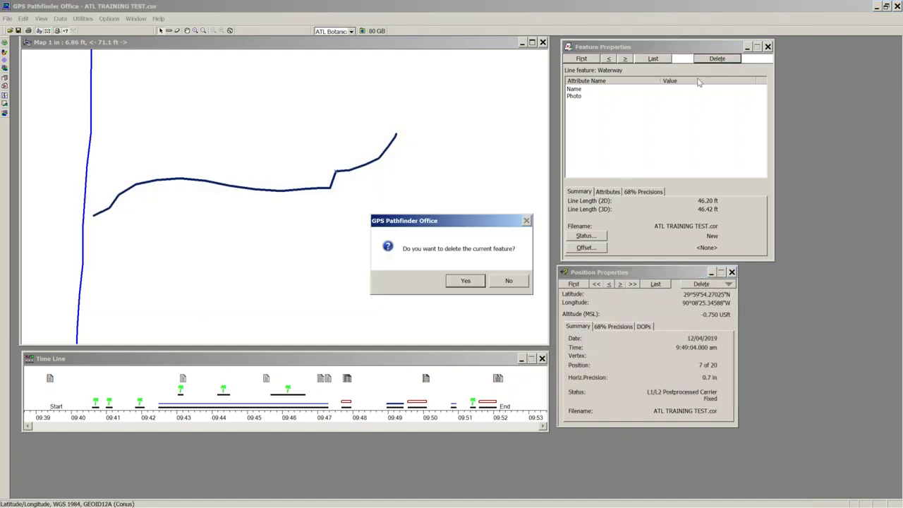
pyautogui.click(475, 282)
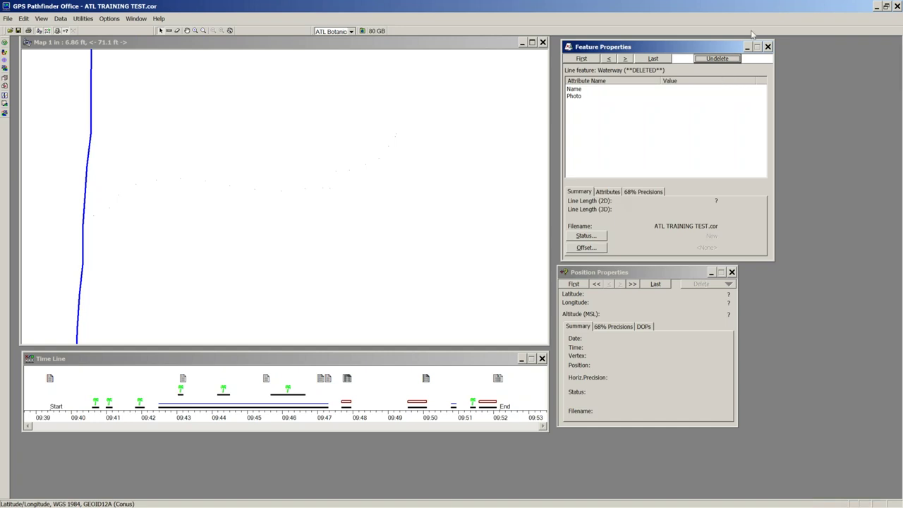
pyautogui.click(715, 60)
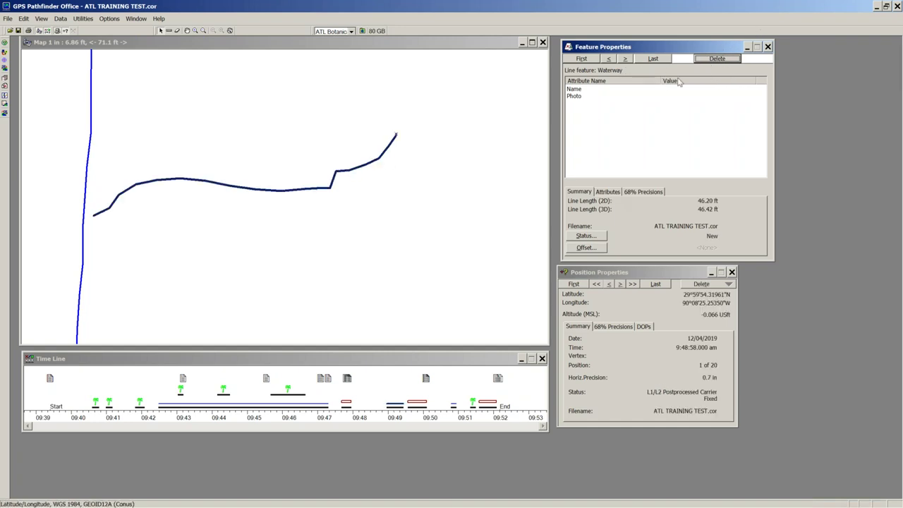
# Delete ATL TRAINING TEST.cor, ATL TRAINING TEST_1.cor and ATL TRAINING TEST_2.cor from the project's Backup folder.
pyautogui.click(361, 30)
pyautogui.doubleClick(235, 138)
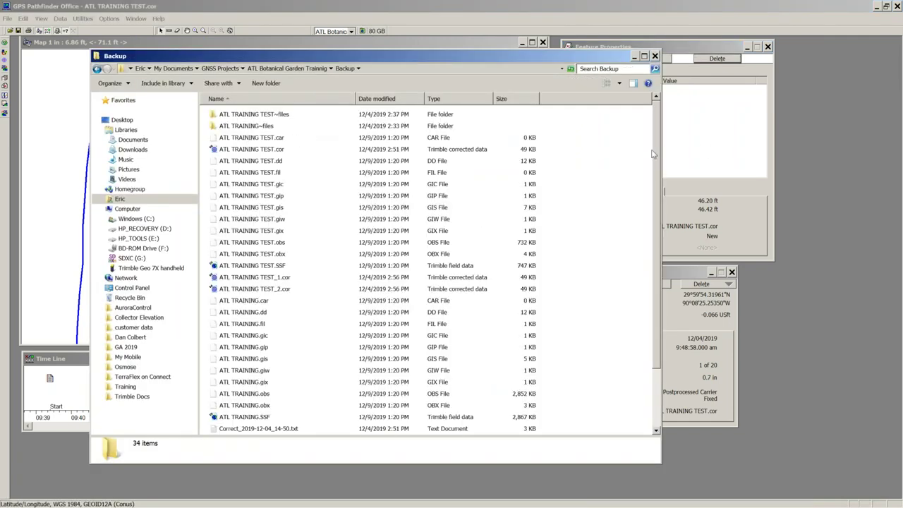
pyautogui.scroll(-3, 656, 153)
pyautogui.scroll(3, 656, 153)
pyautogui.click(254, 154)
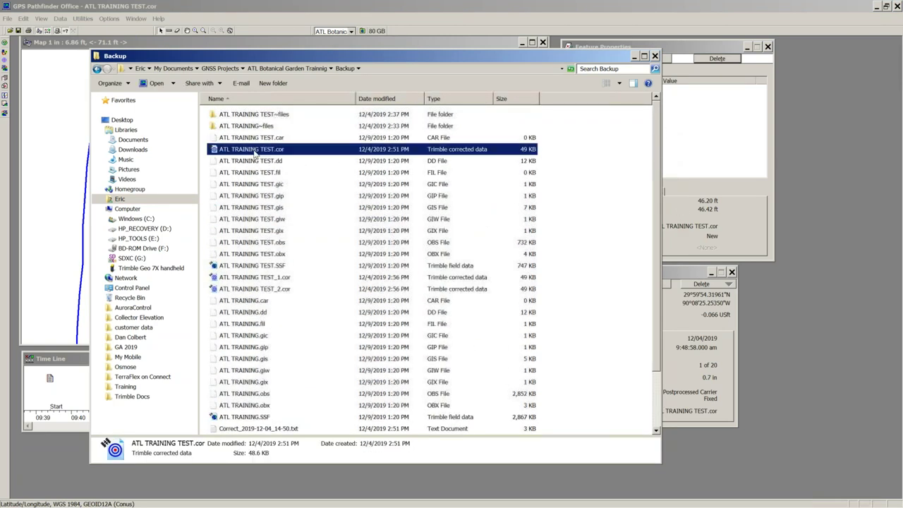
pyautogui.keyDown('ctrl'); pyautogui.click(275, 278); pyautogui.keyUp('ctrl')
pyautogui.keyDown('ctrl'); pyautogui.click(279, 290); pyautogui.keyUp('ctrl')
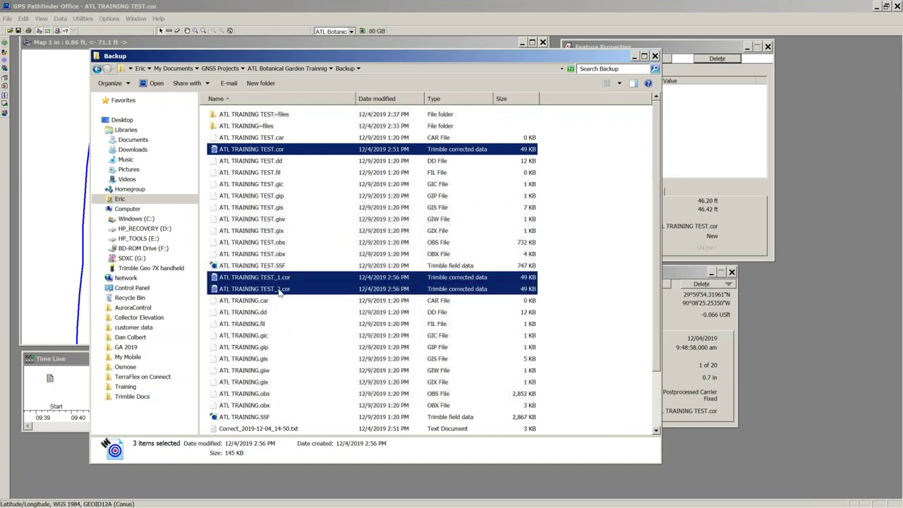
pyautogui.press('Delete')
pyautogui.click(492, 269)
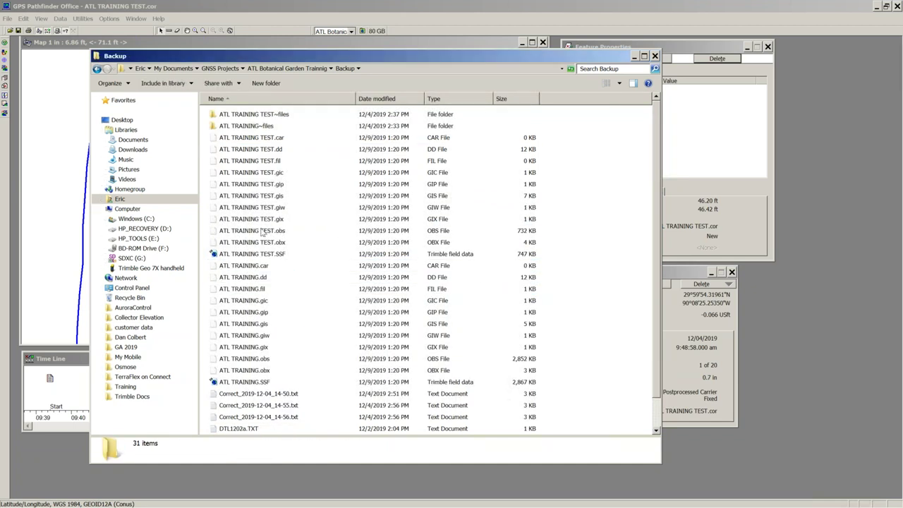
# Examine the backed-up ATL TRAINING TEST.SSF and its companion files from .car to .obx, then close the folder window.
pyautogui.click(270, 256)
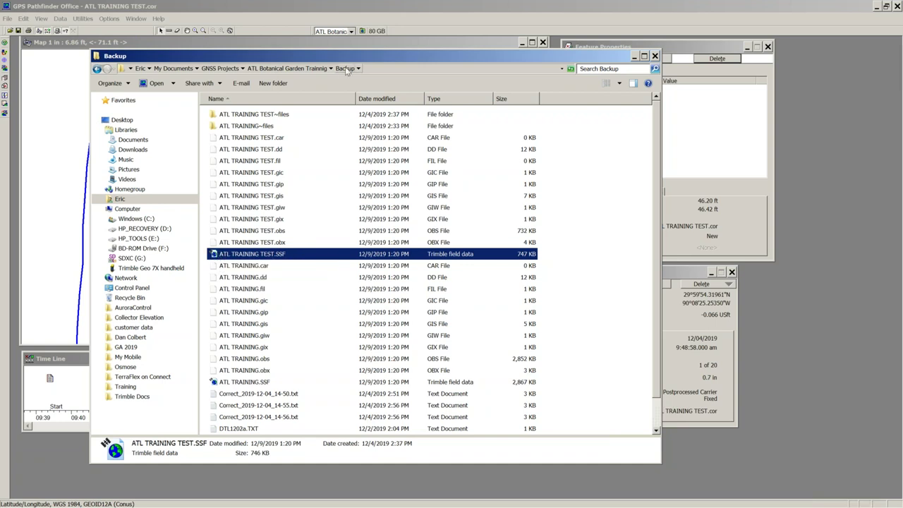
pyautogui.click(227, 139)
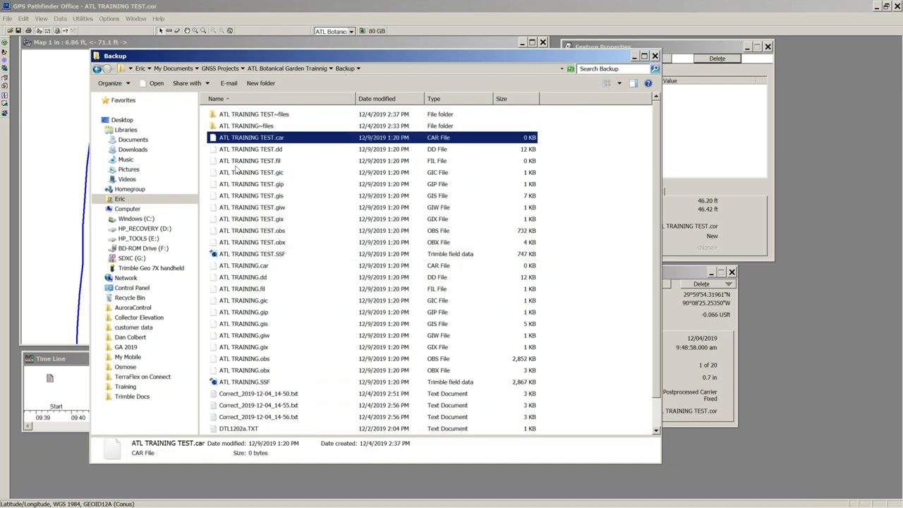
pyautogui.keyDown('shift'); pyautogui.click(244, 243); pyautogui.keyUp('shift')
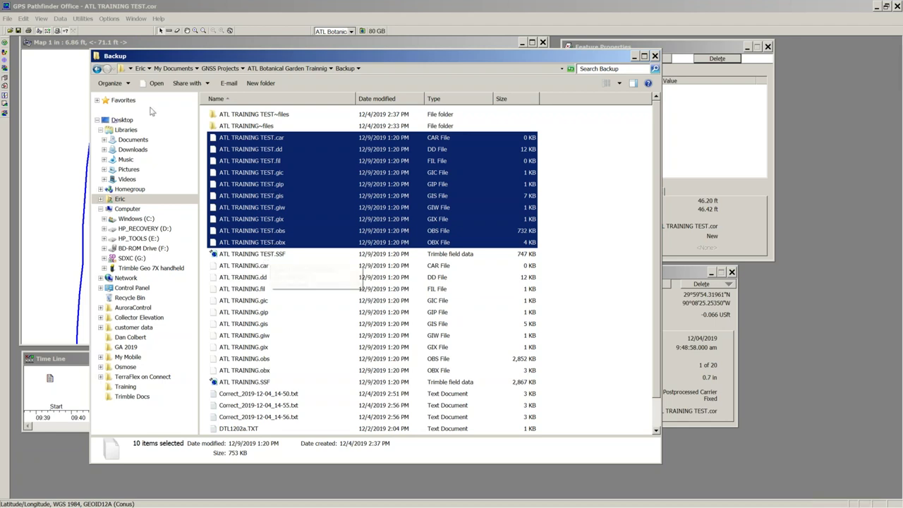
pyautogui.click(96, 69)
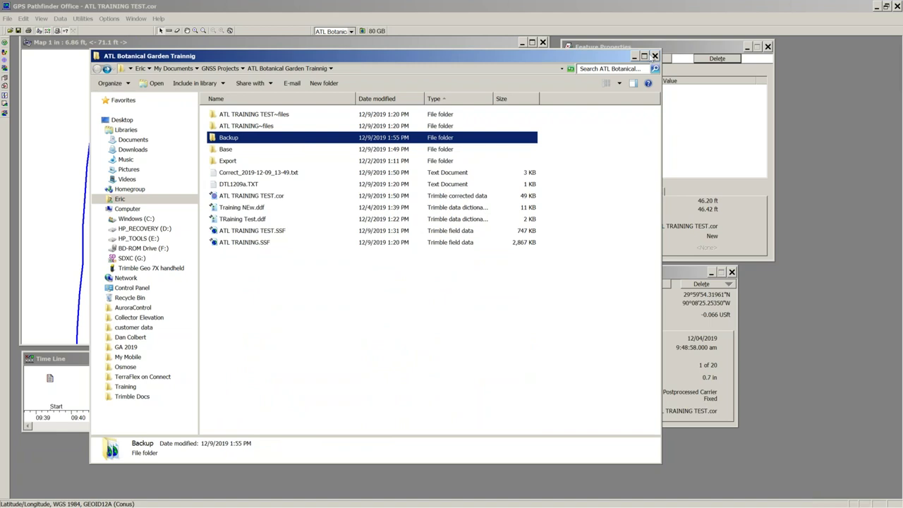
pyautogui.click(654, 57)
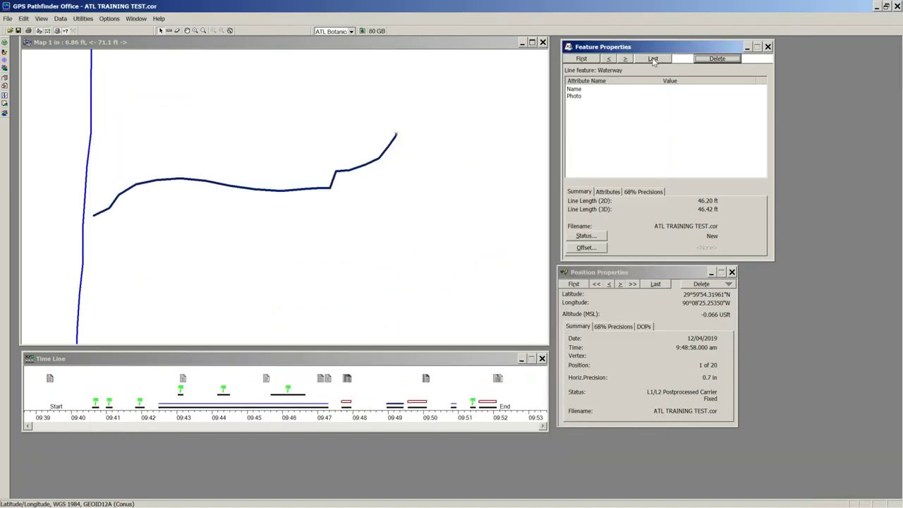
# Open the ATL Botanical Garden project folder to view its files, then close it.
pyautogui.click(362, 31)
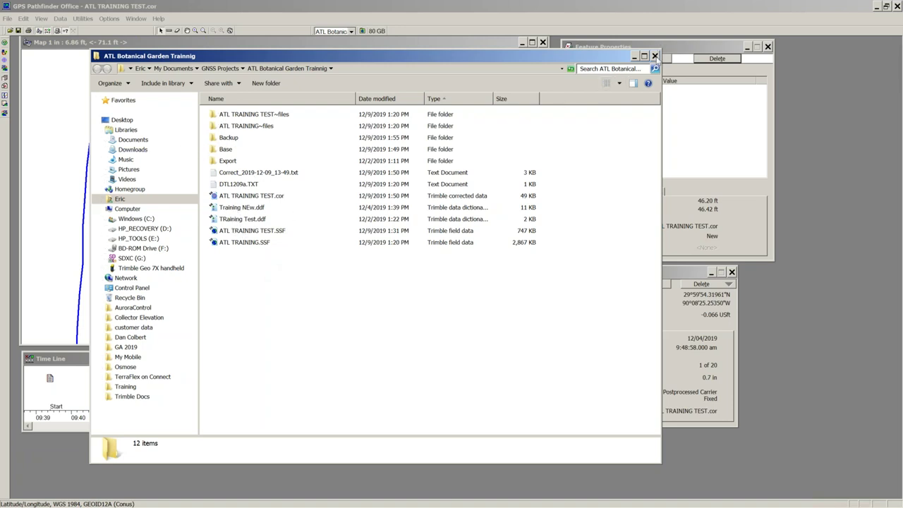
pyautogui.click(654, 56)
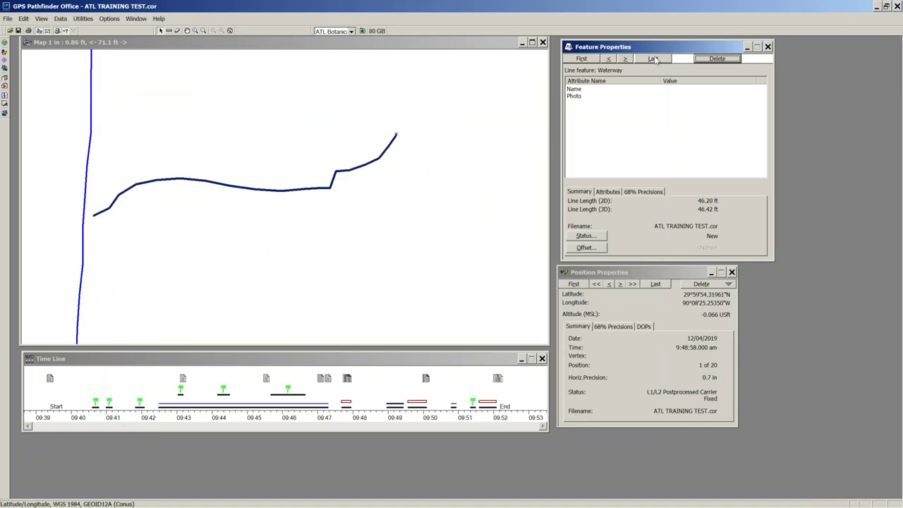
# Delete the two positions forming the jog in the short Waterway branch and save the corrected file.
pyautogui.click(339, 176)
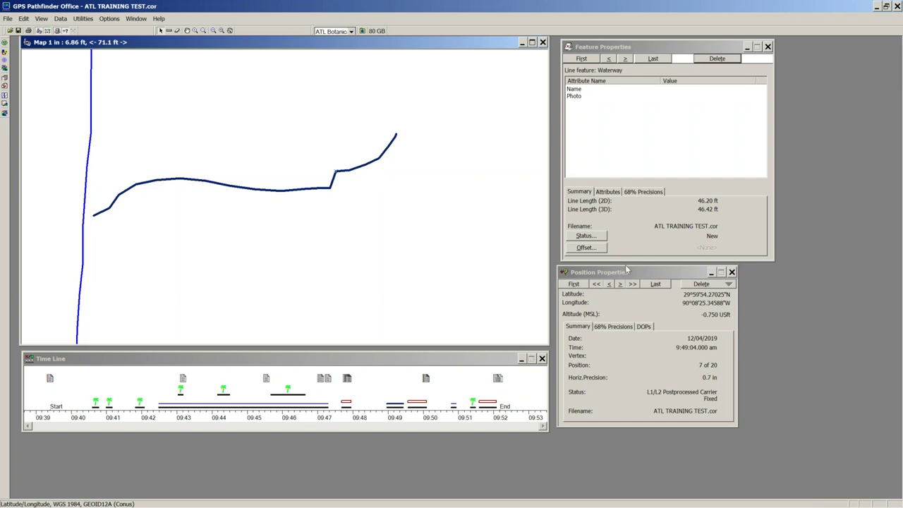
pyautogui.click(702, 284)
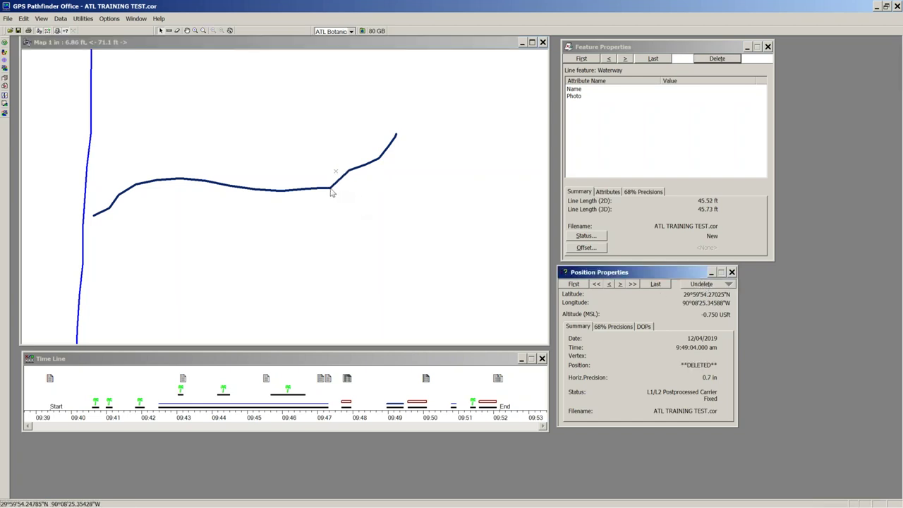
pyautogui.click(331, 193)
pyautogui.click(703, 285)
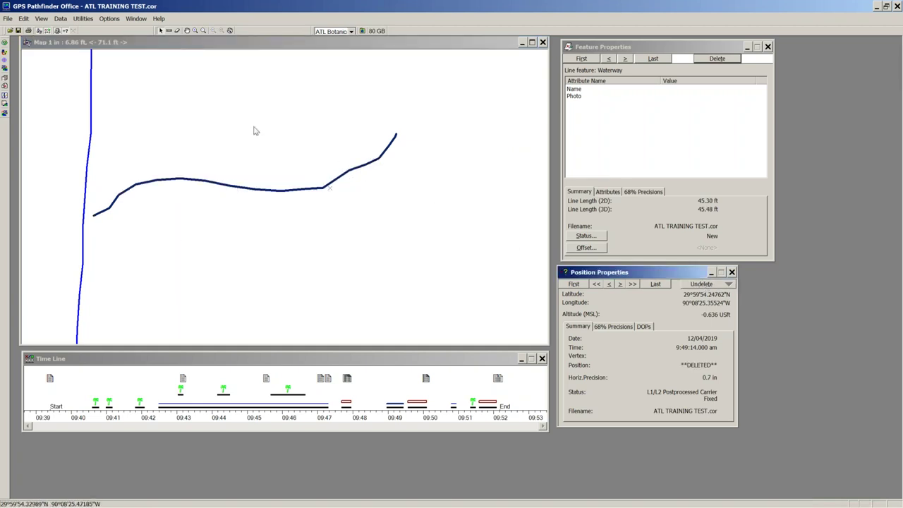
pyautogui.click(18, 31)
# Erase the group of positions at the upper free end of the short Waterway branch, confirming the deletion.
pyautogui.click(178, 31)
pyautogui.moveTo(367, 99); pyautogui.dragTo(425, 178)
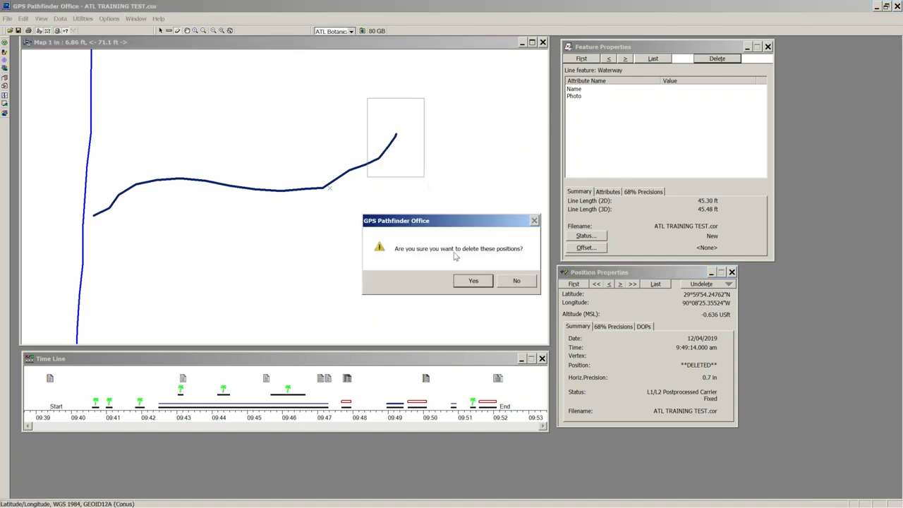
pyautogui.click(474, 281)
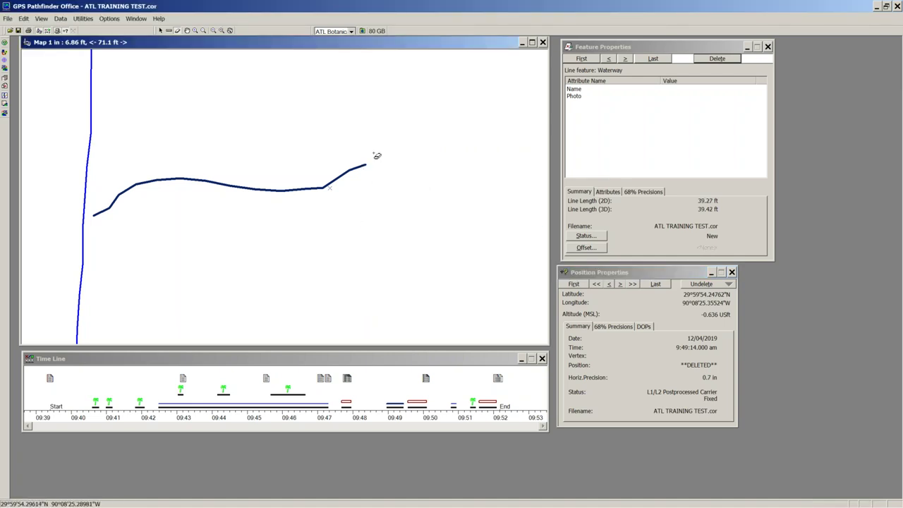
pyautogui.click(700, 284)
pyautogui.click(701, 285)
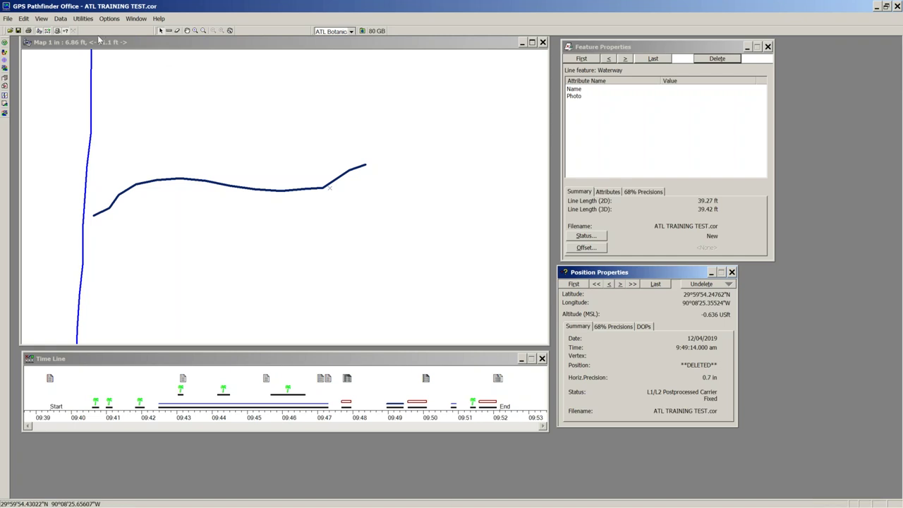
# Delete the two outlying positions that form the spike near the northern end of the Aurora waterway line.
pyautogui.click(203, 32)
pyautogui.click(167, 109)
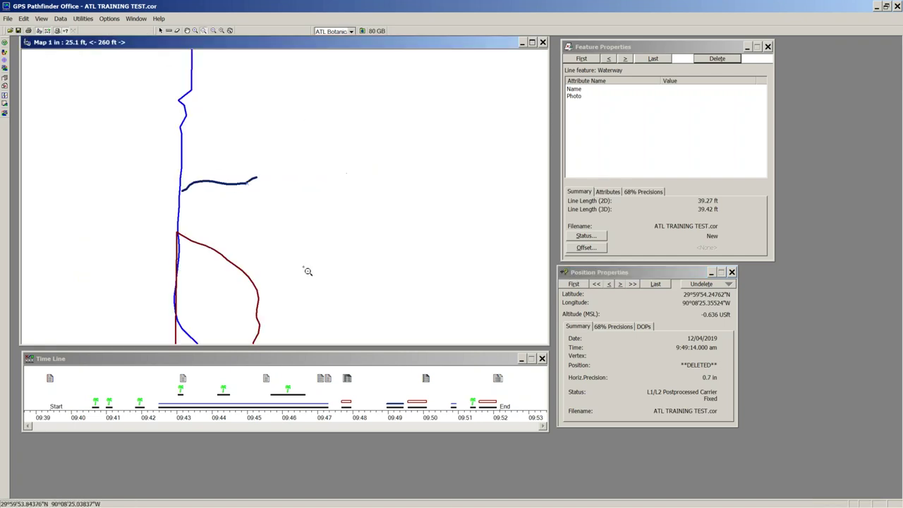
pyautogui.moveTo(131, 139); pyautogui.dragTo(239, 235)
pyautogui.click(171, 128)
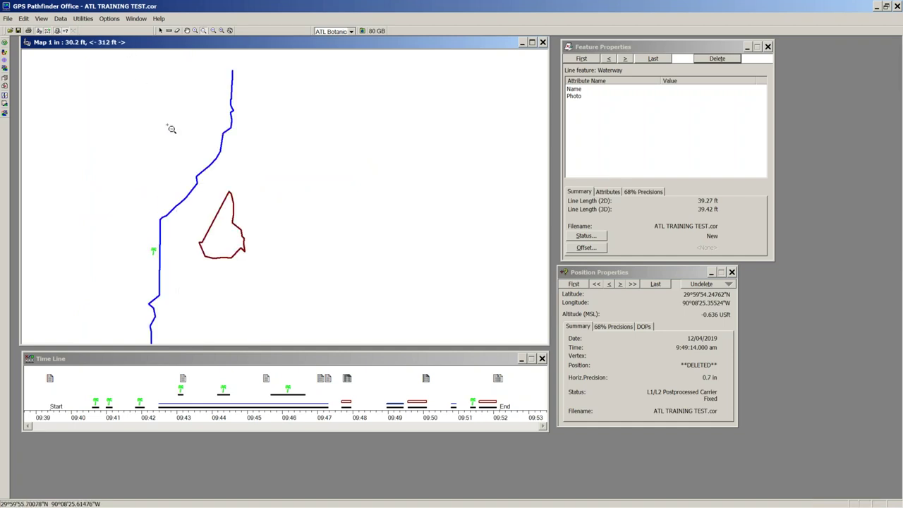
pyautogui.click(234, 116)
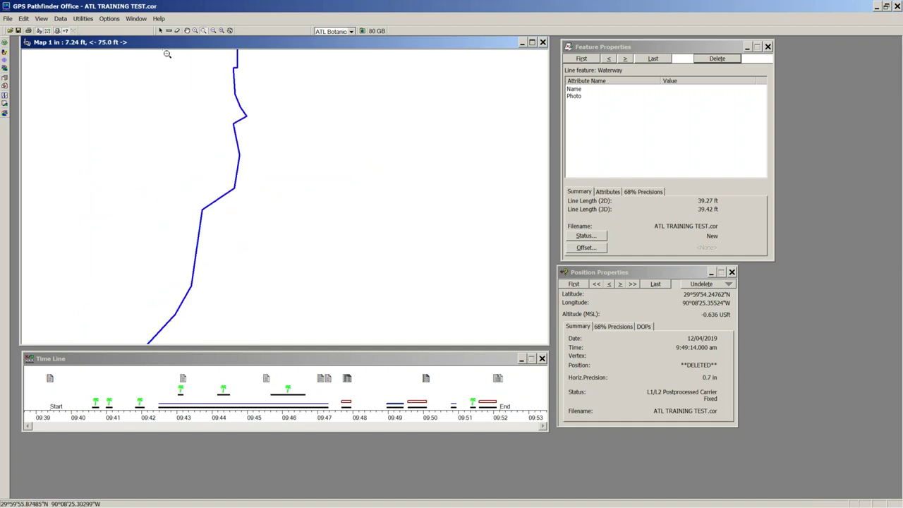
pyautogui.click(161, 31)
pyautogui.click(246, 121)
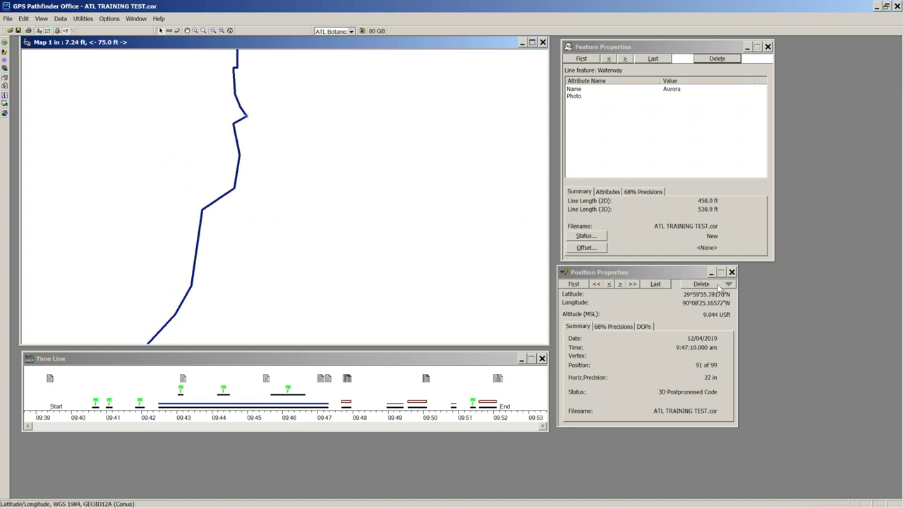
pyautogui.click(719, 286)
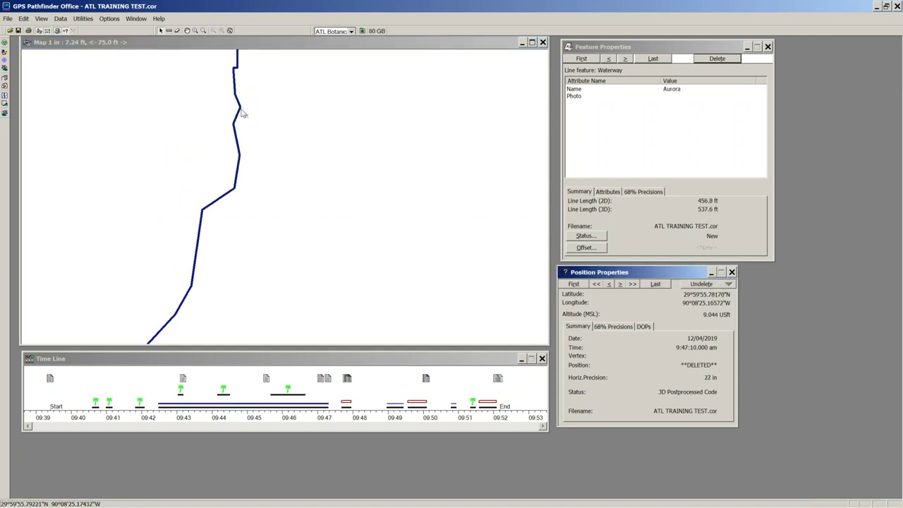
pyautogui.click(714, 285)
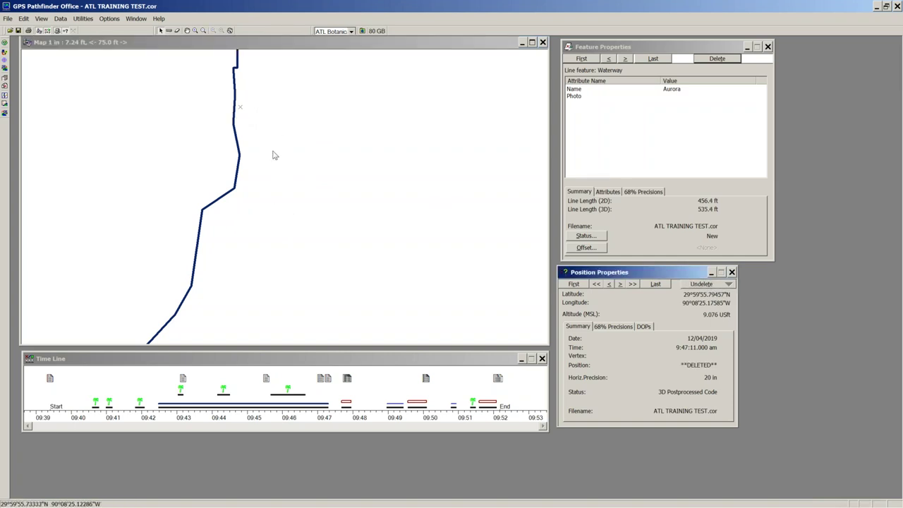
# Erase the stray spike position on the eastern edge of the small northern area feature and accept the deletion.
pyautogui.click(203, 30)
pyautogui.moveTo(200, 112); pyautogui.dragTo(285, 183)
pyautogui.click(208, 199)
pyautogui.click(227, 225)
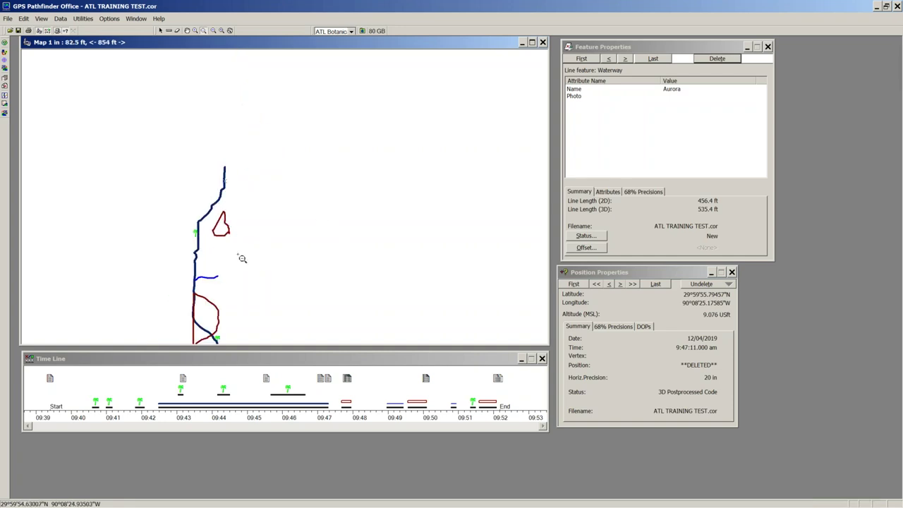
pyautogui.click(187, 30)
pyautogui.moveTo(243, 219); pyautogui.dragTo(248, 210)
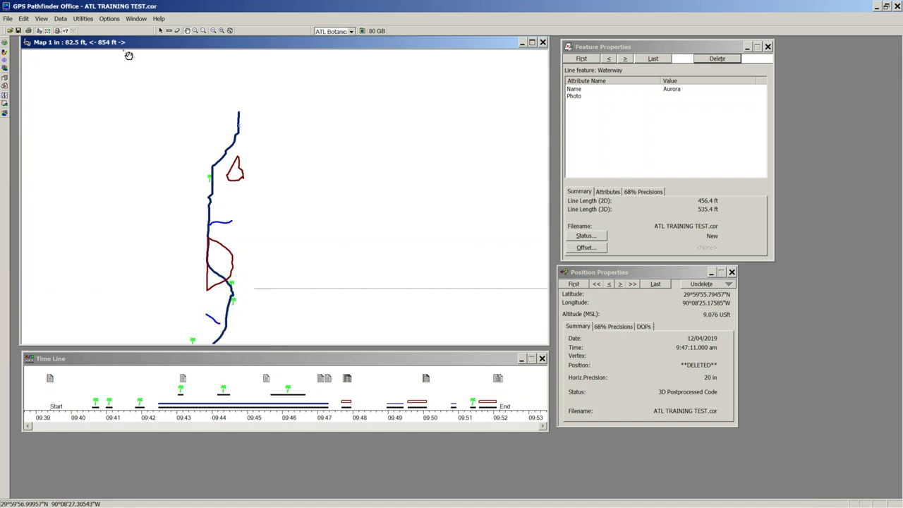
pyautogui.click(195, 30)
pyautogui.moveTo(235, 167); pyautogui.dragTo(272, 202)
pyautogui.moveTo(185, 125); pyautogui.dragTo(283, 225)
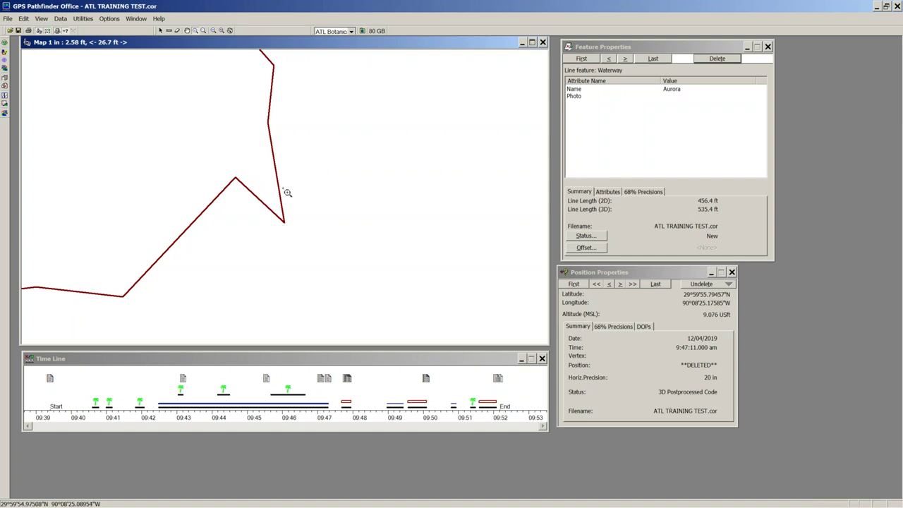
pyautogui.click(178, 31)
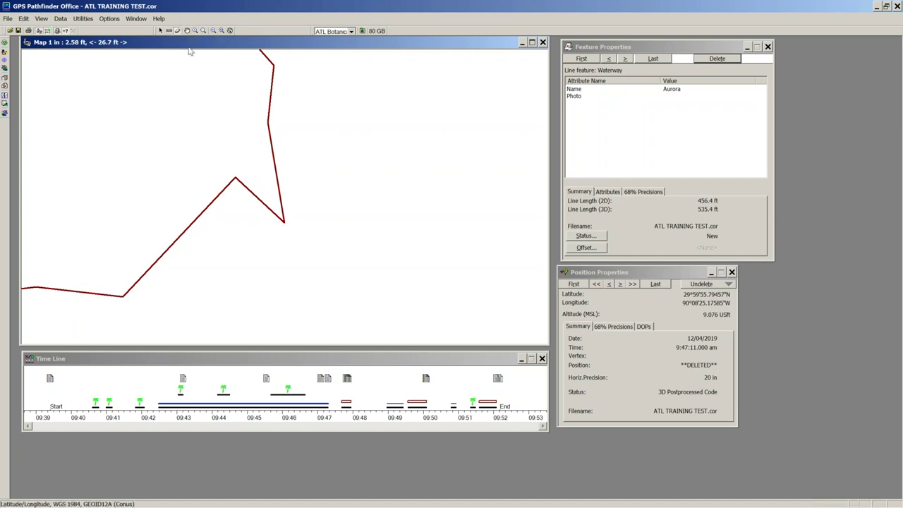
pyautogui.moveTo(268, 196); pyautogui.dragTo(310, 256)
pyautogui.press('Delete')
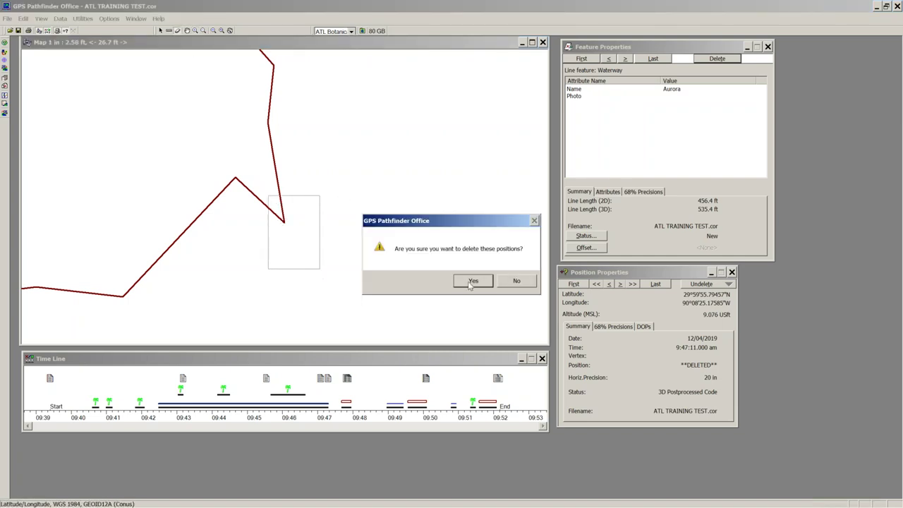
pyautogui.click(411, 280)
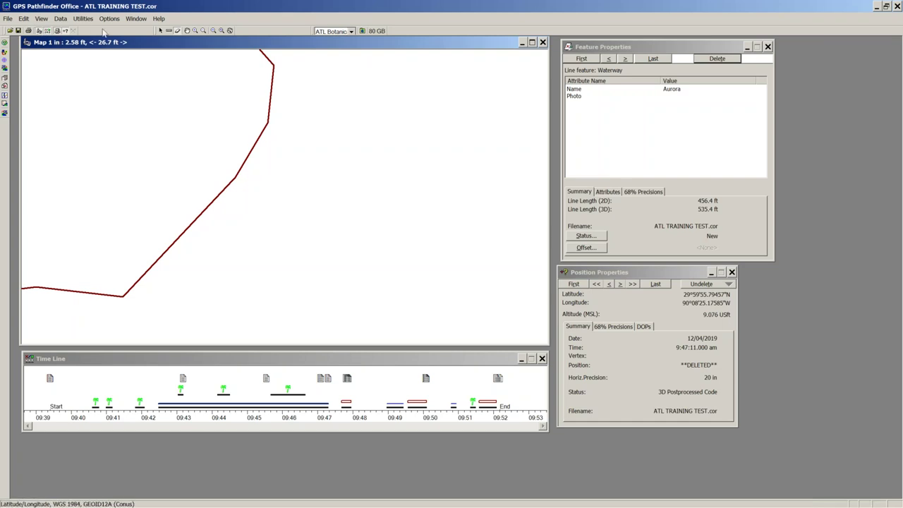
# Examine the edited area feature and the neighbouring waterway, then the full set of collected features on the map.
pyautogui.click(202, 31)
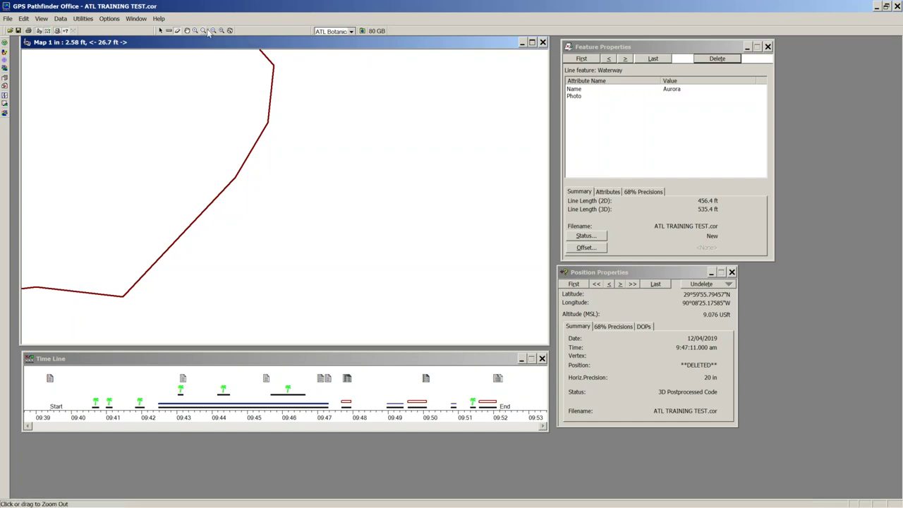
pyautogui.click(242, 148)
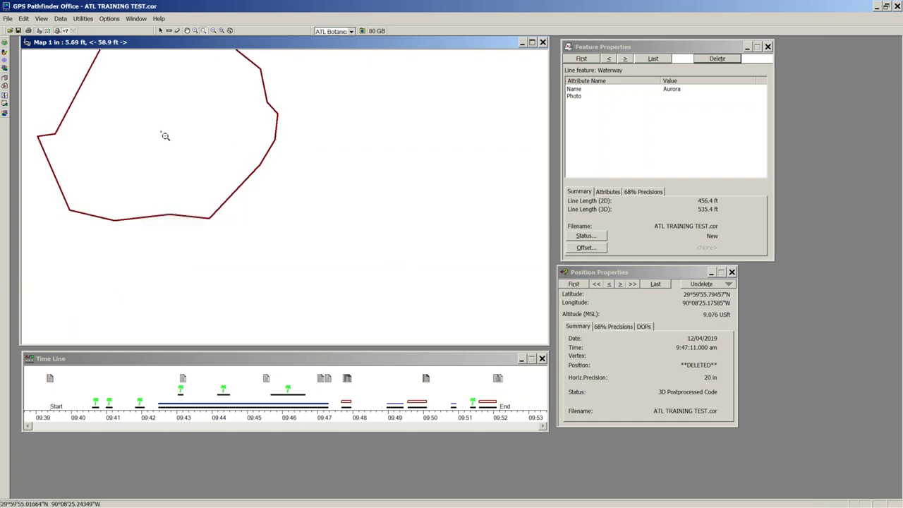
pyautogui.click(255, 194)
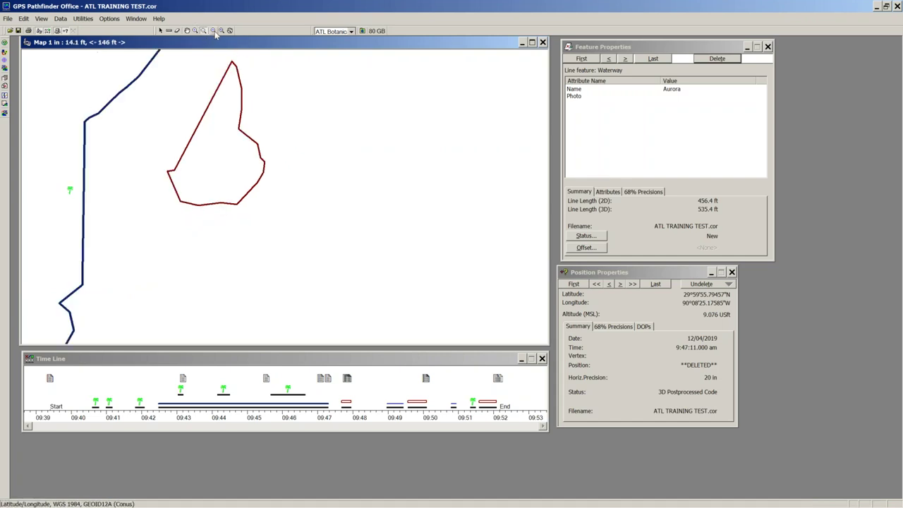
pyautogui.click(187, 31)
pyautogui.moveTo(312, 102); pyautogui.dragTo(335, 218)
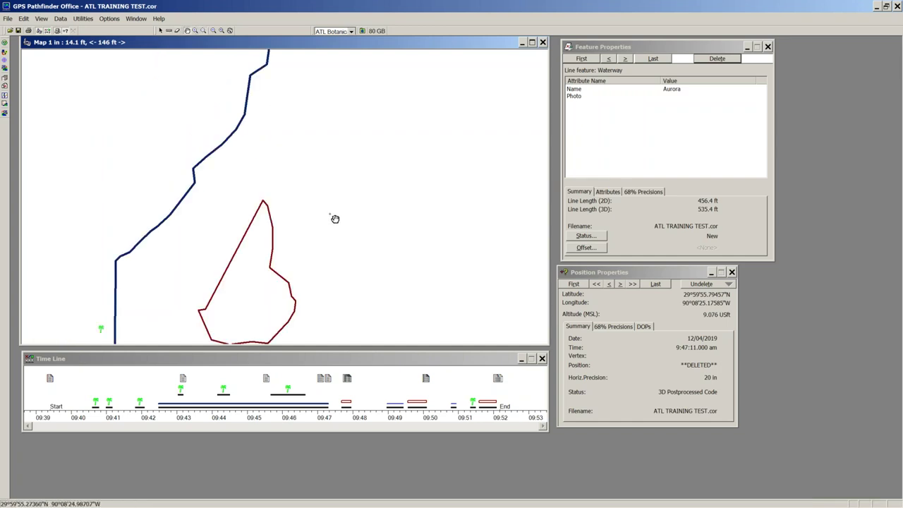
pyautogui.scroll(-2, 306, 195)
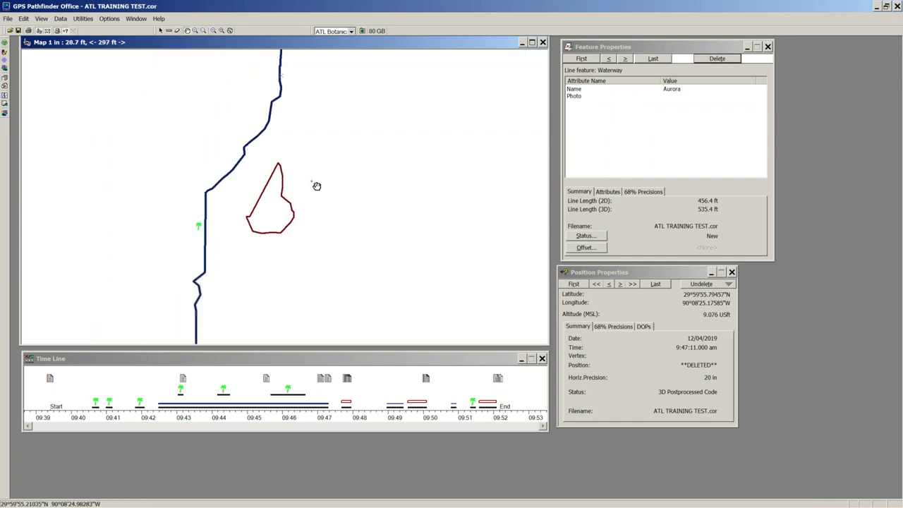
pyautogui.scroll(-5, 317, 186)
pyautogui.moveTo(45, 498)
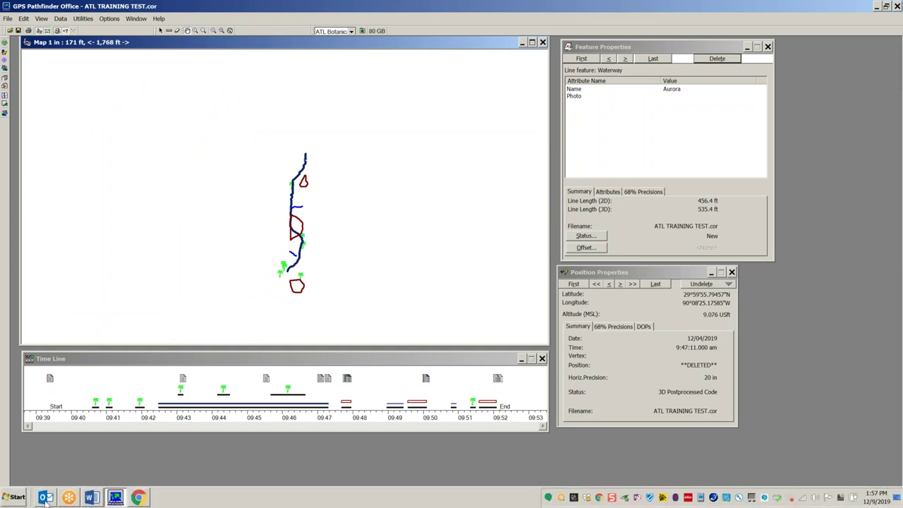
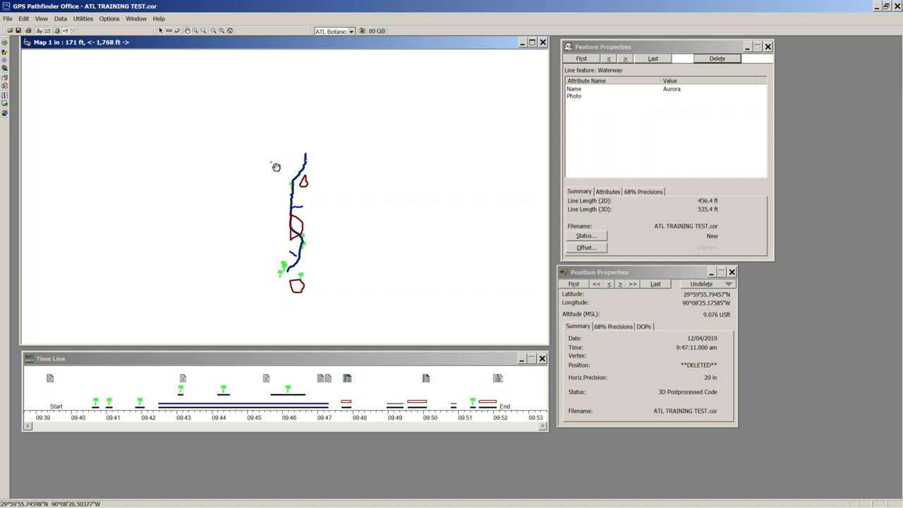
pyautogui.click(195, 31)
pyautogui.moveTo(220, 115); pyautogui.dragTo(356, 309)
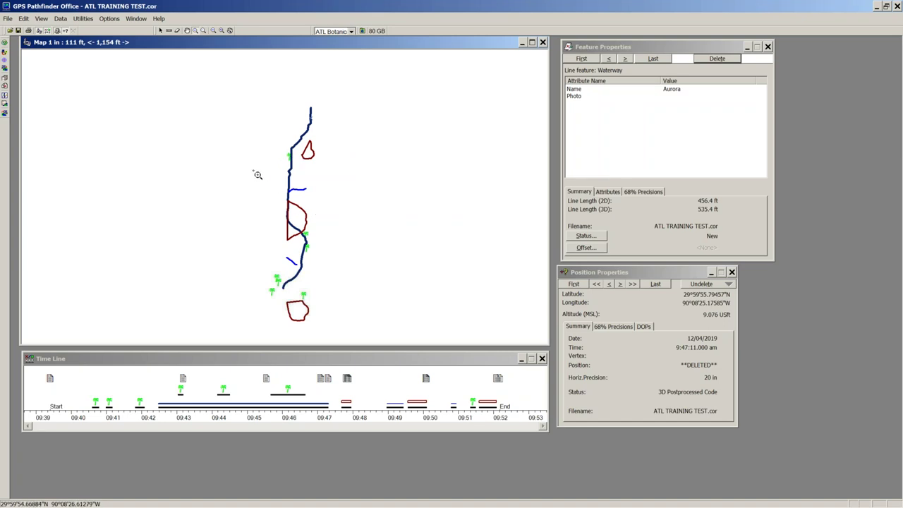
pyautogui.moveTo(227, 186); pyautogui.dragTo(326, 334)
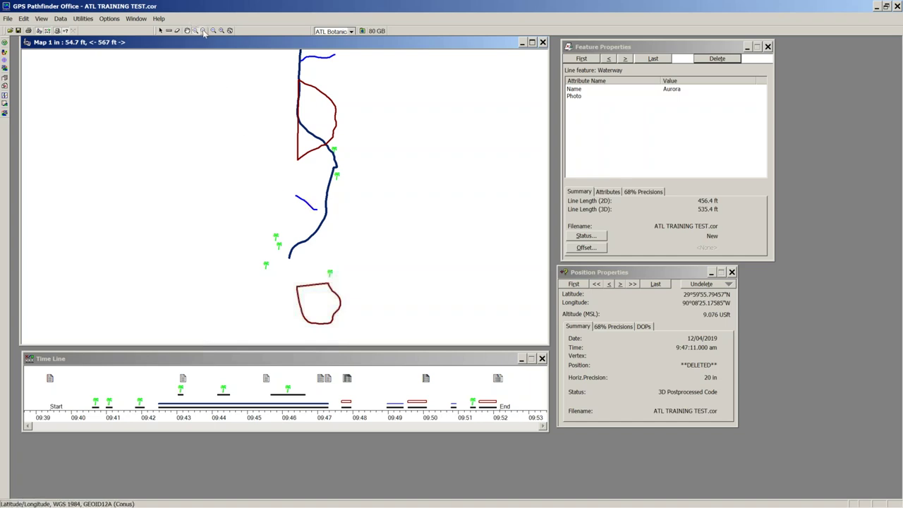
pyautogui.scroll(-1, 406, 227)
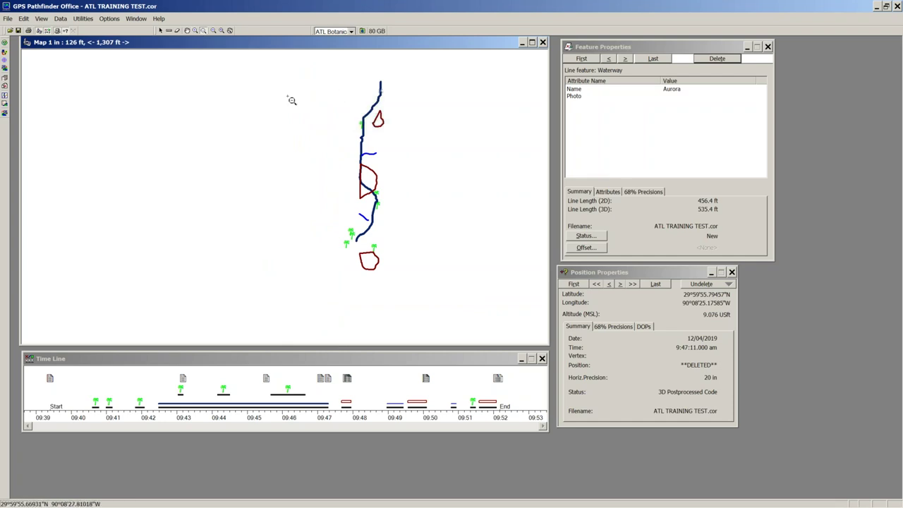
# Show the Precisions layer on the map, using the next thicker line for its circles.
pyautogui.click(42, 19)
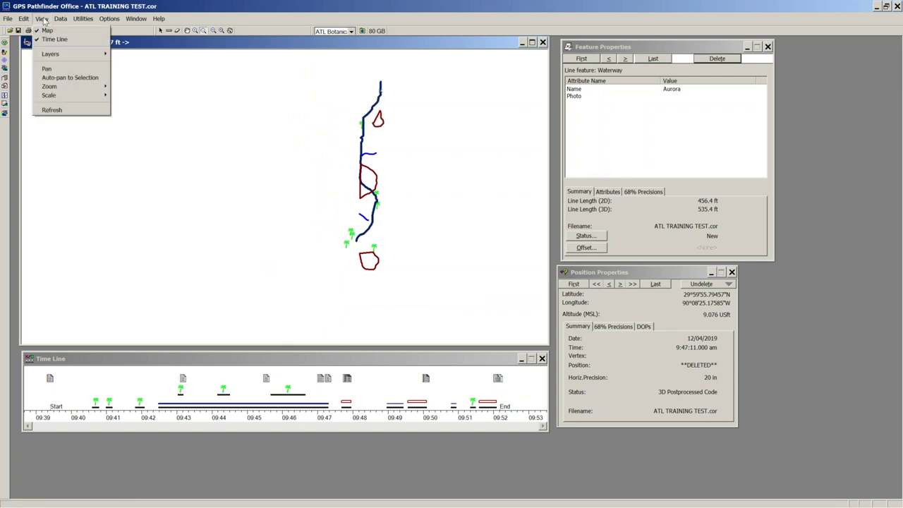
pyautogui.moveTo(52, 56)
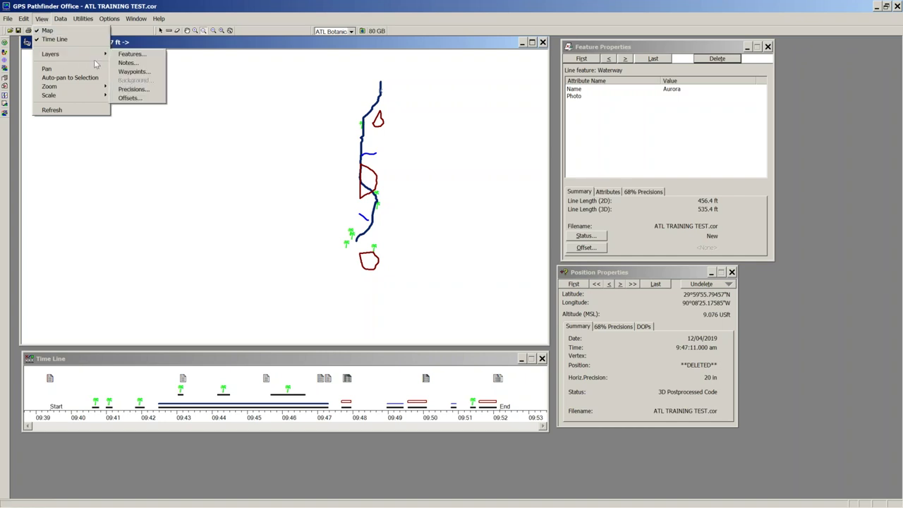
pyautogui.moveTo(105, 54)
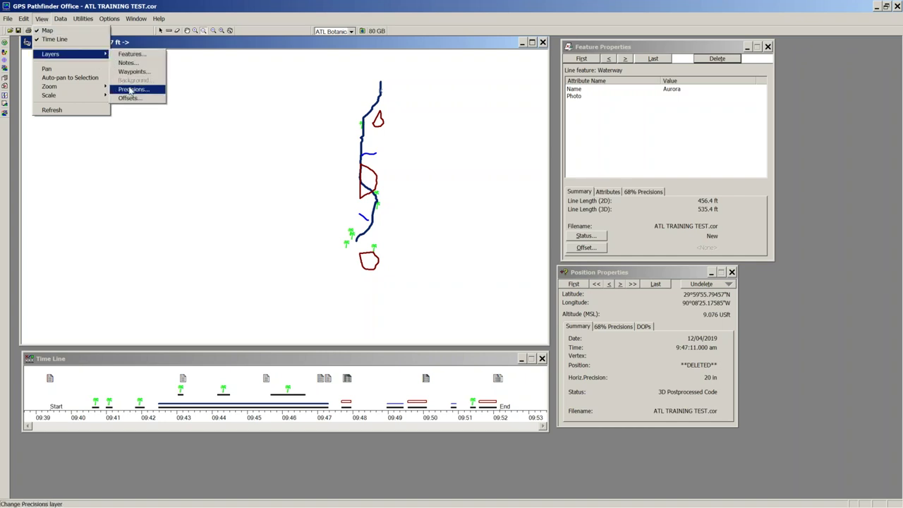
pyautogui.click(131, 89)
pyautogui.click(390, 279)
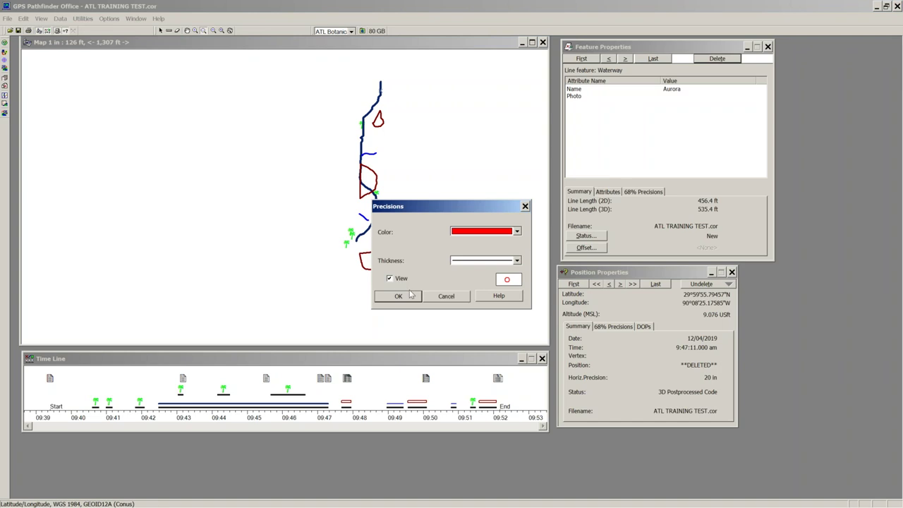
pyautogui.click(517, 261)
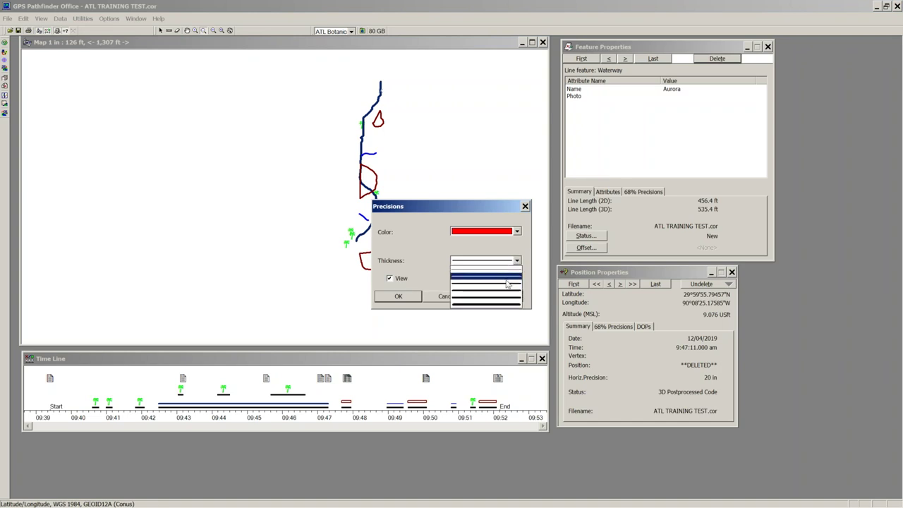
pyautogui.click(505, 273)
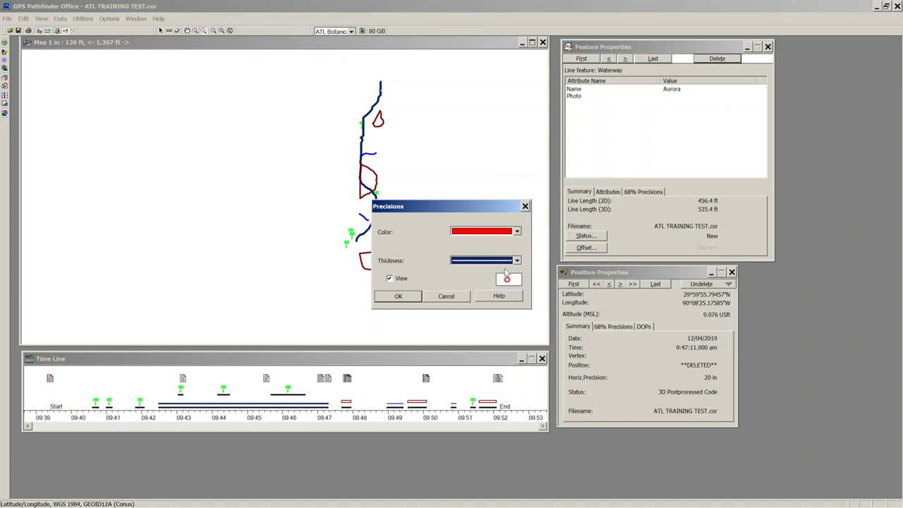
pyautogui.click(399, 296)
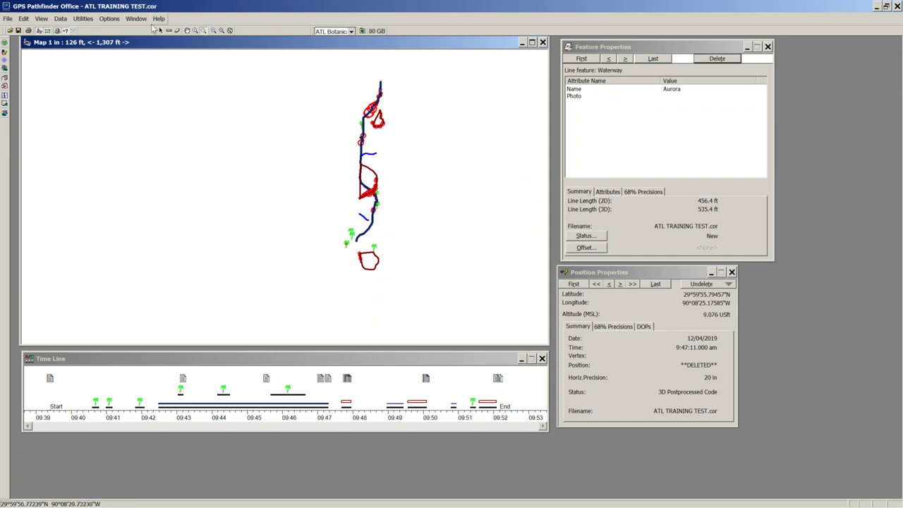
# Examine the precision circles across the map and query the Aurora waterway position inside the largest circles near the northern bend.
pyautogui.moveTo(326, 86); pyautogui.dragTo(446, 175)
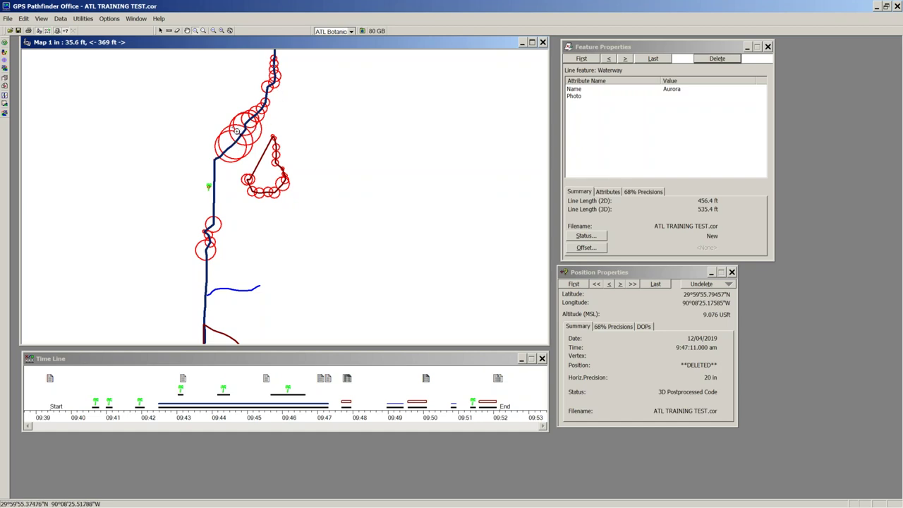
pyautogui.click(279, 228)
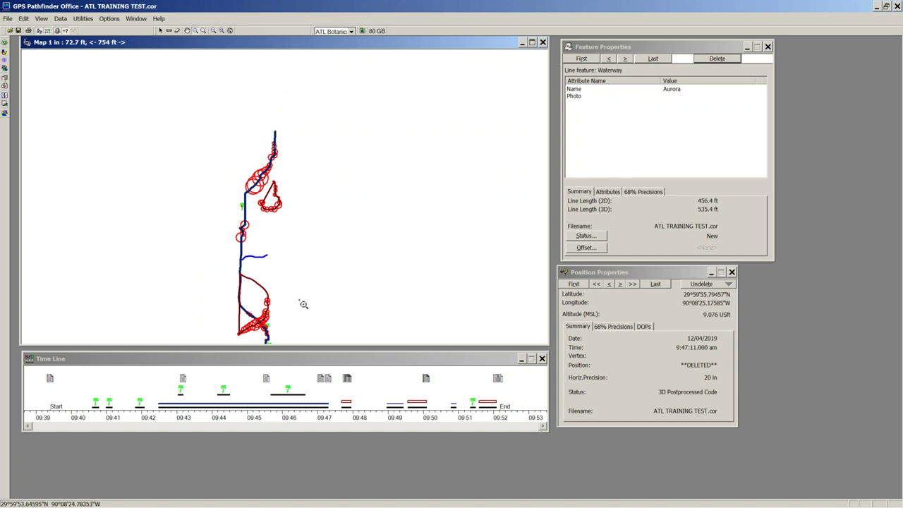
pyautogui.click(213, 31)
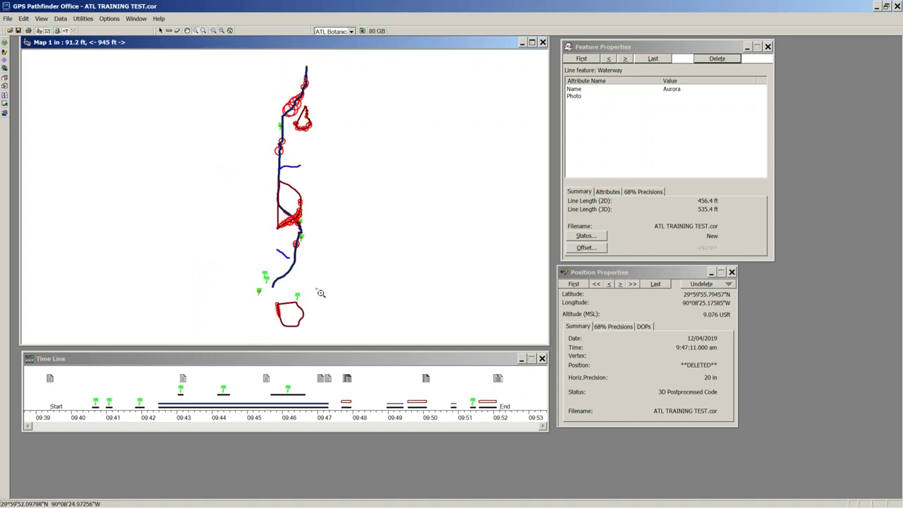
pyautogui.click(287, 279)
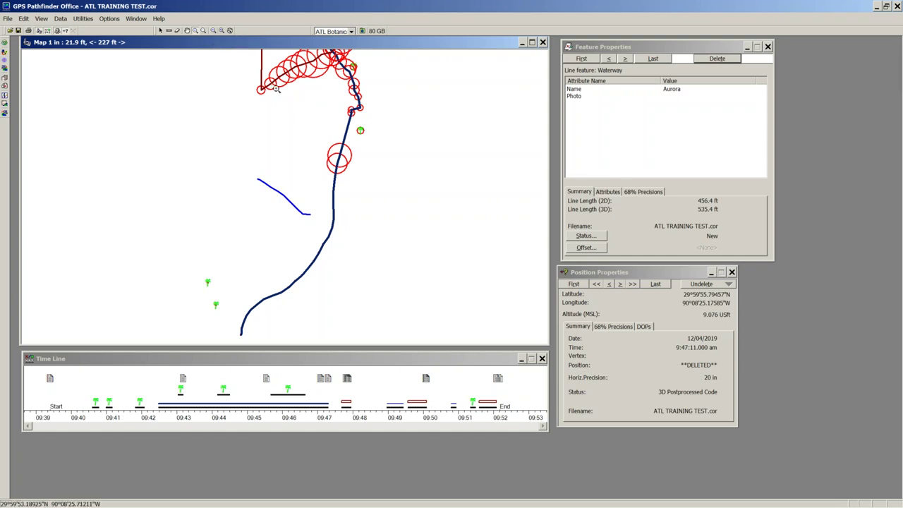
pyautogui.click(208, 33)
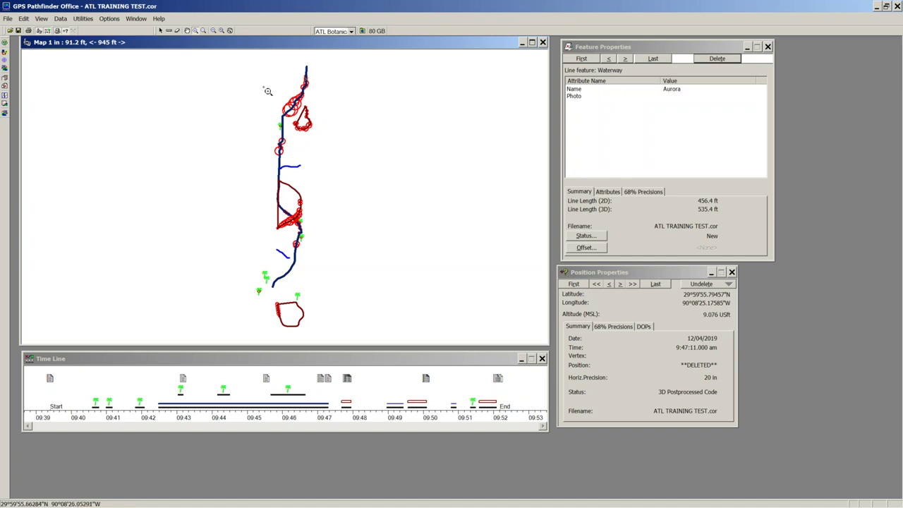
pyautogui.moveTo(271, 86); pyautogui.dragTo(416, 171)
pyautogui.click(161, 31)
pyautogui.click(115, 155)
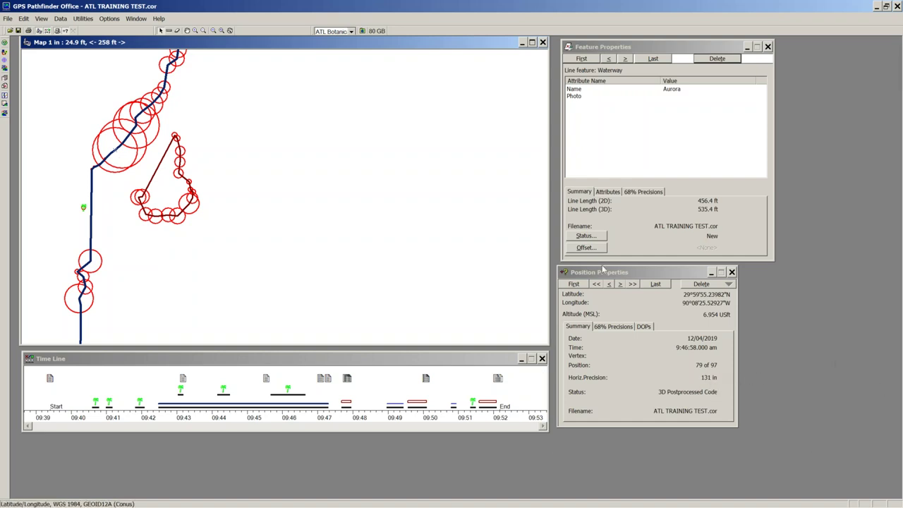
# Set the precisions unit to US Survey Feet for the queried position values.
pyautogui.click(123, 148)
pyautogui.click(110, 18)
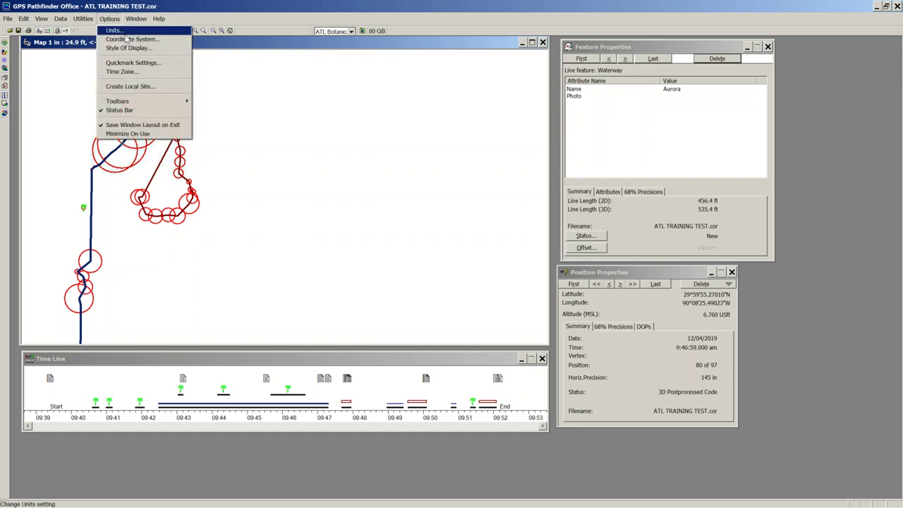
pyautogui.moveTo(133, 22)
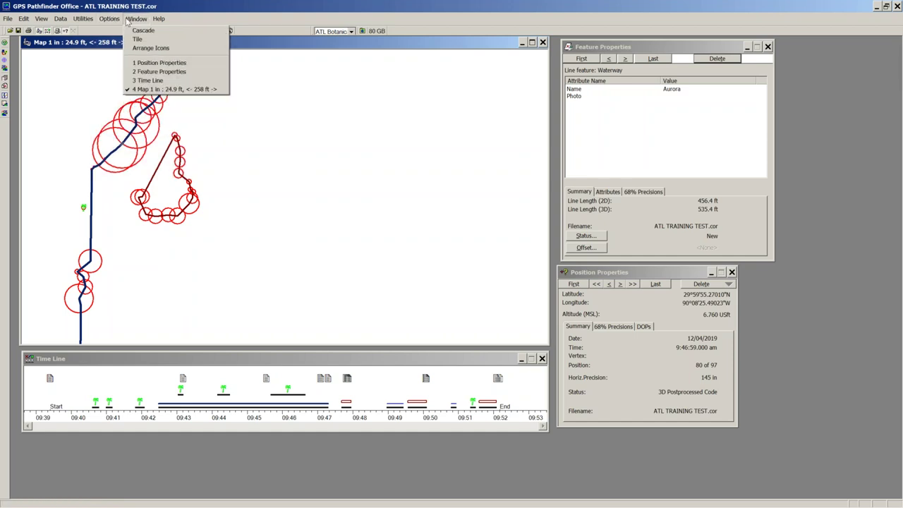
pyautogui.click(113, 31)
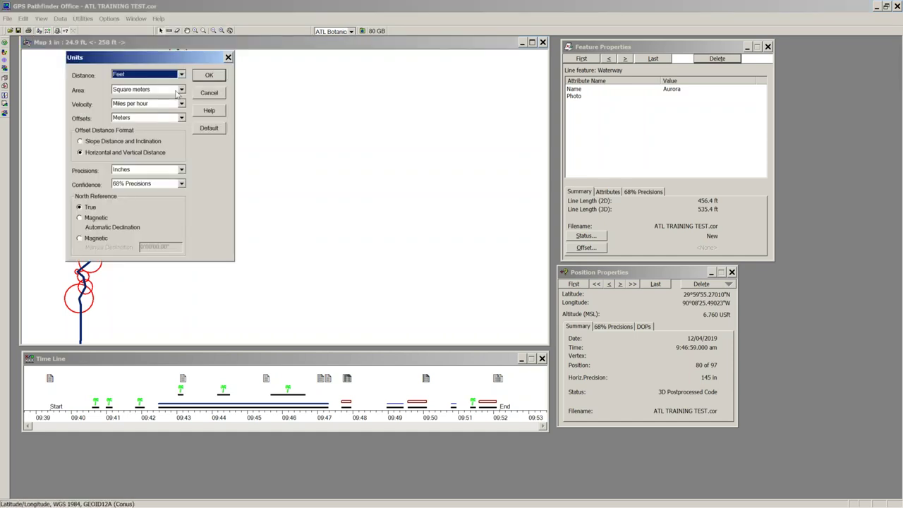
pyautogui.click(182, 170)
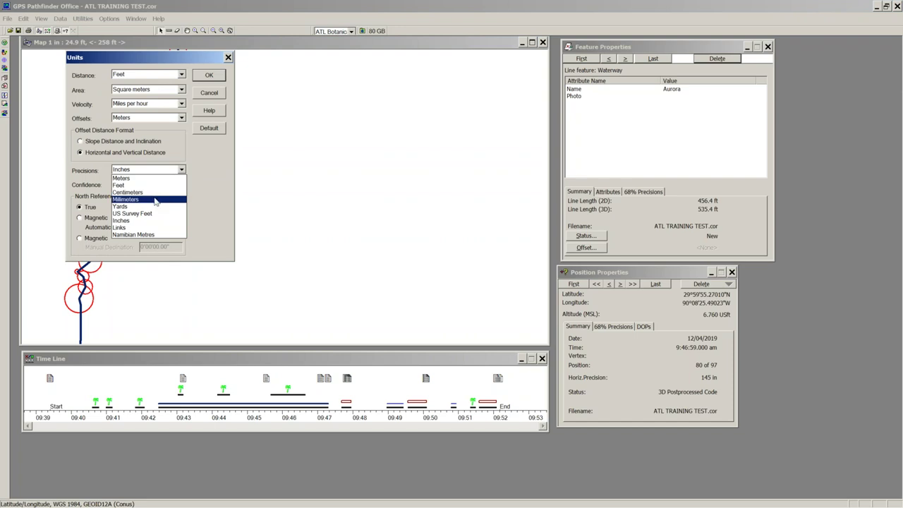
pyautogui.click(156, 213)
pyautogui.click(212, 79)
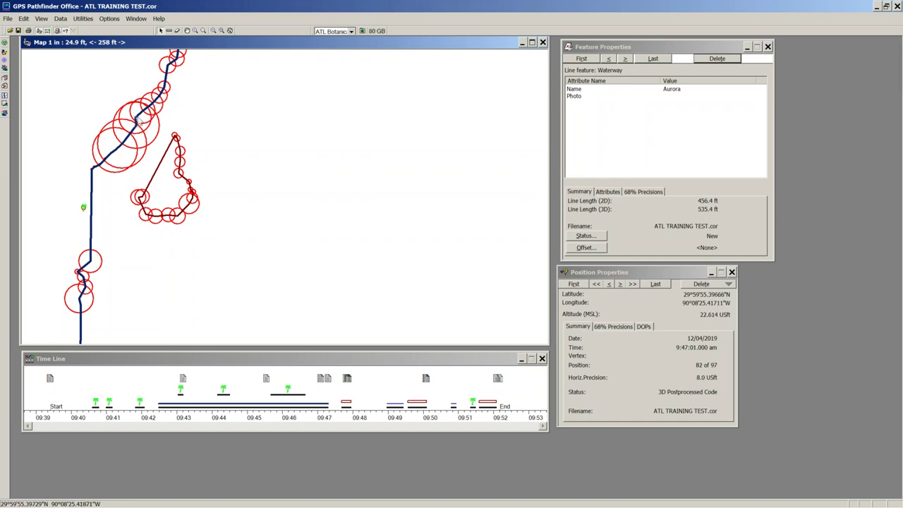
# Start the Differential Correction utility and save ATL TRAINING TEST.cor when asked.
pyautogui.scroll(-2, 249, 189)
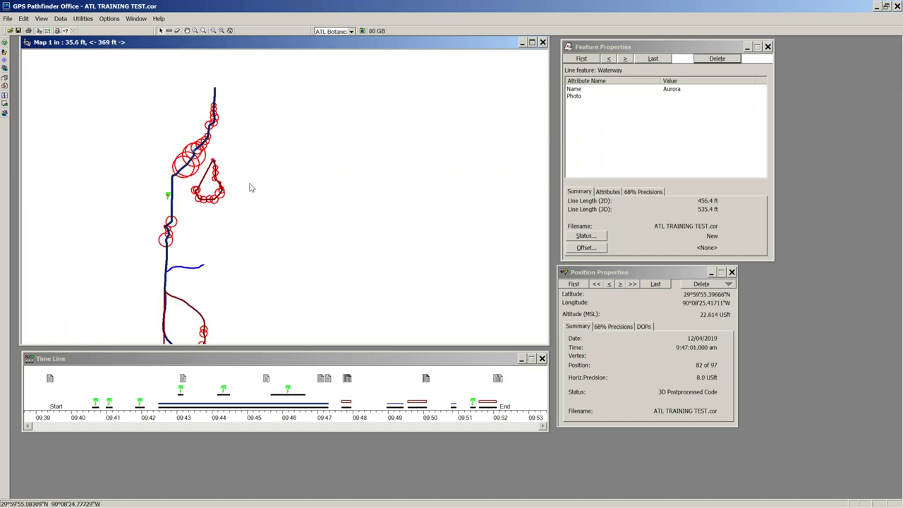
pyautogui.scroll(-1, 251, 211)
pyautogui.scroll(2, 233, 215)
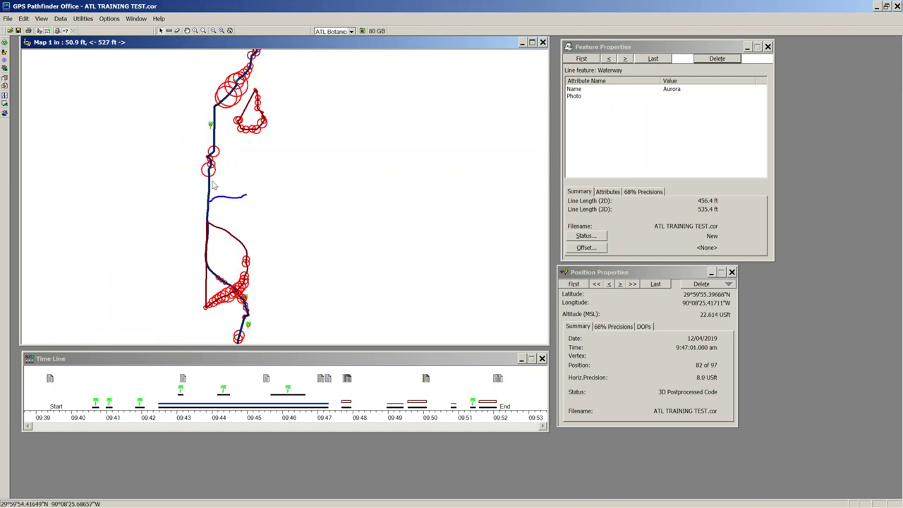
pyautogui.click(83, 19)
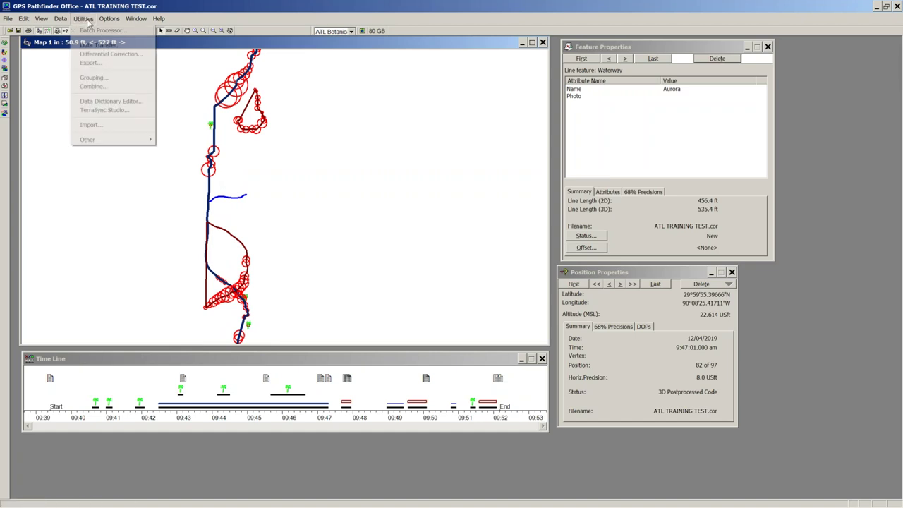
pyautogui.click(104, 55)
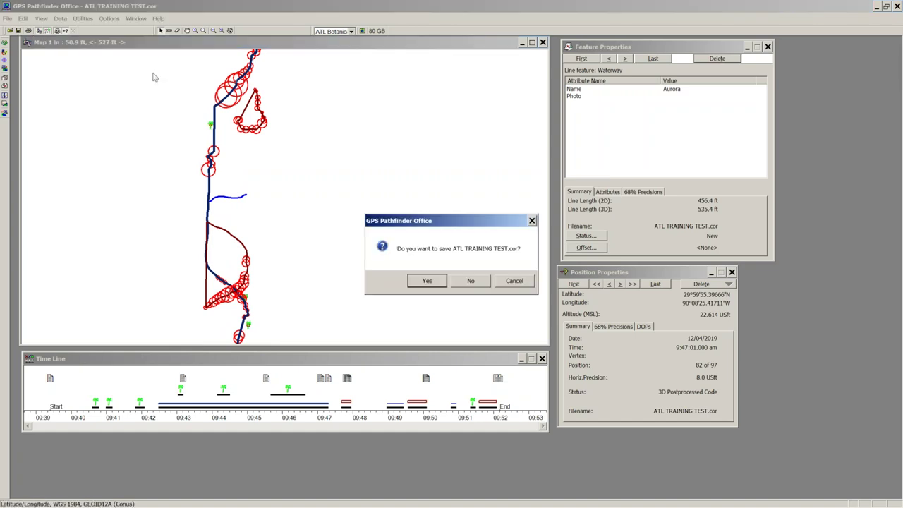
pyautogui.click(428, 281)
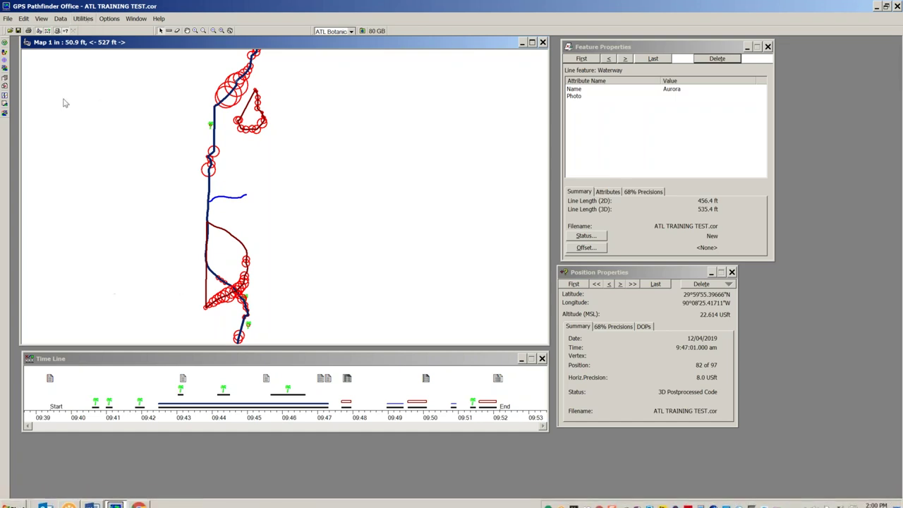
# Add ATL TRAINING TEST.SSF as the file to correct in the wizard.
pyautogui.moveTo(517, 141); pyautogui.dragTo(454, 90)
pyautogui.click(511, 123)
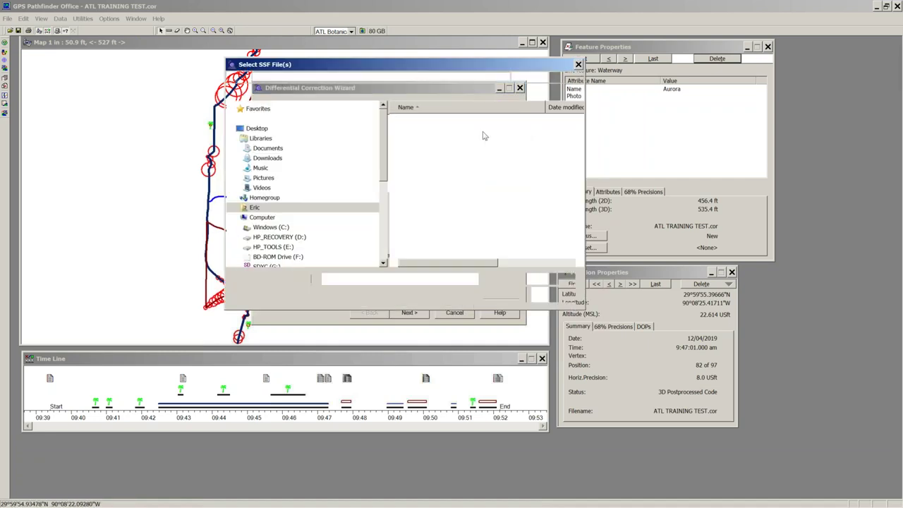
pyautogui.click(435, 182)
pyautogui.click(500, 296)
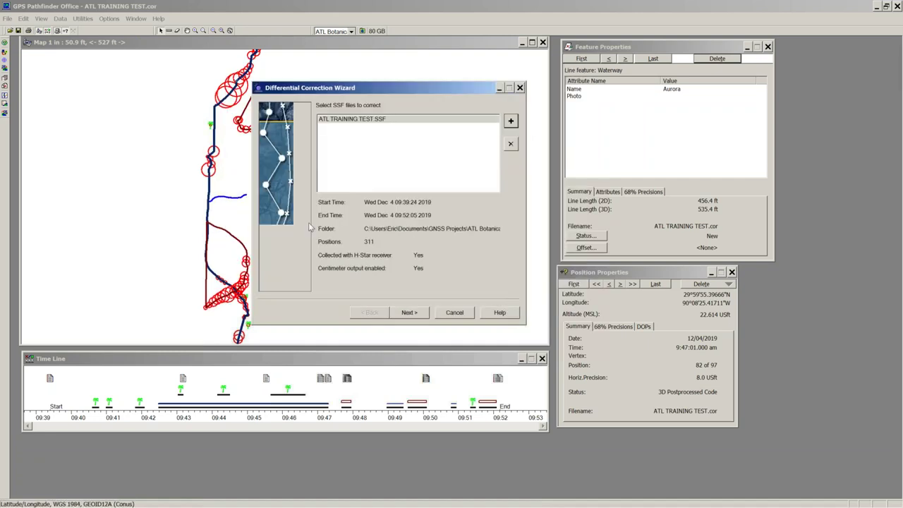
# Keep the existing processing settings and choose CORS, MARY_289 LSU C4G (MARY) - Louisiana as the base provider.
pyautogui.click(409, 315)
pyautogui.click(407, 313)
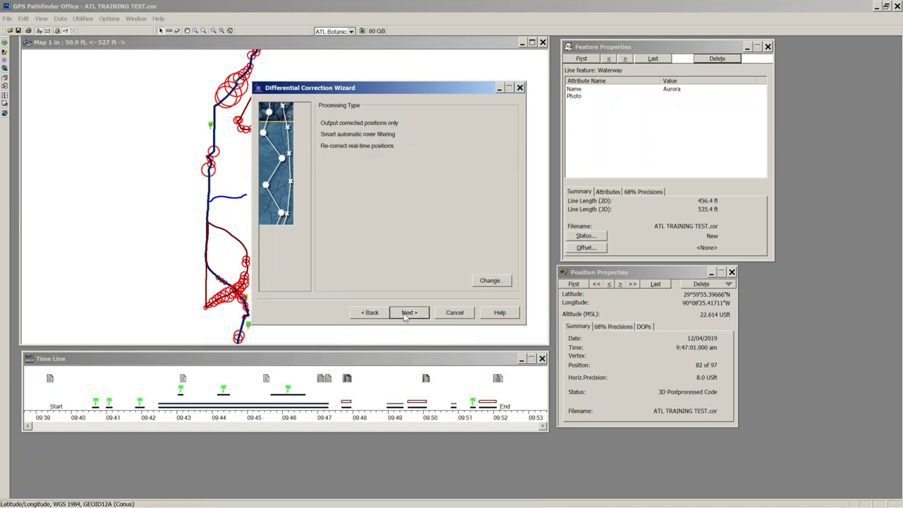
pyautogui.click(407, 315)
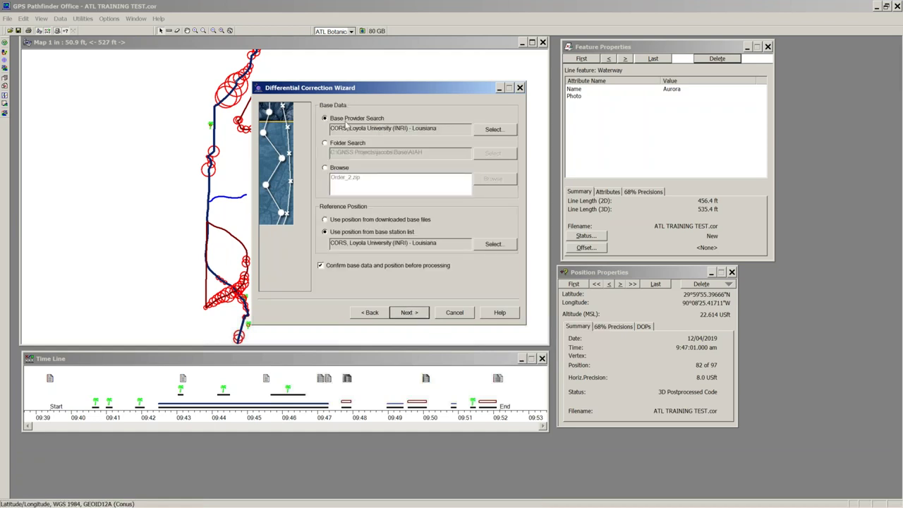
pyautogui.click(490, 129)
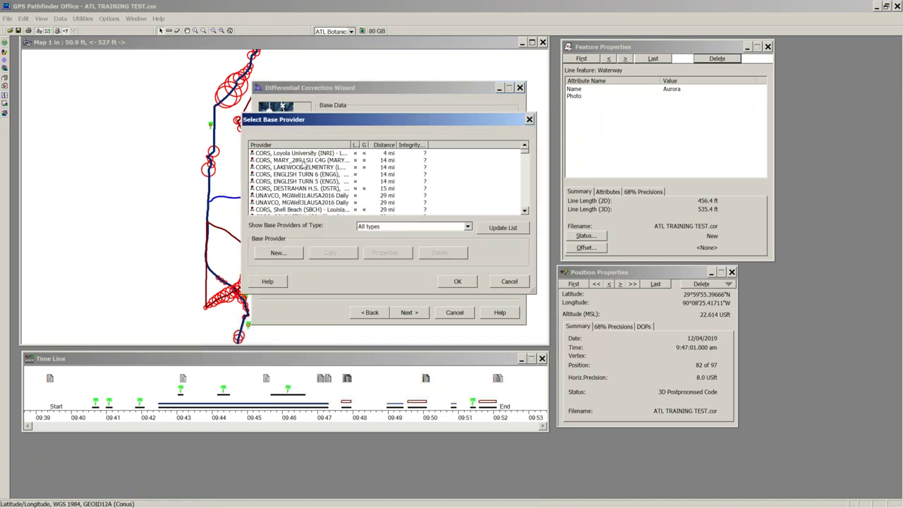
pyautogui.click(304, 161)
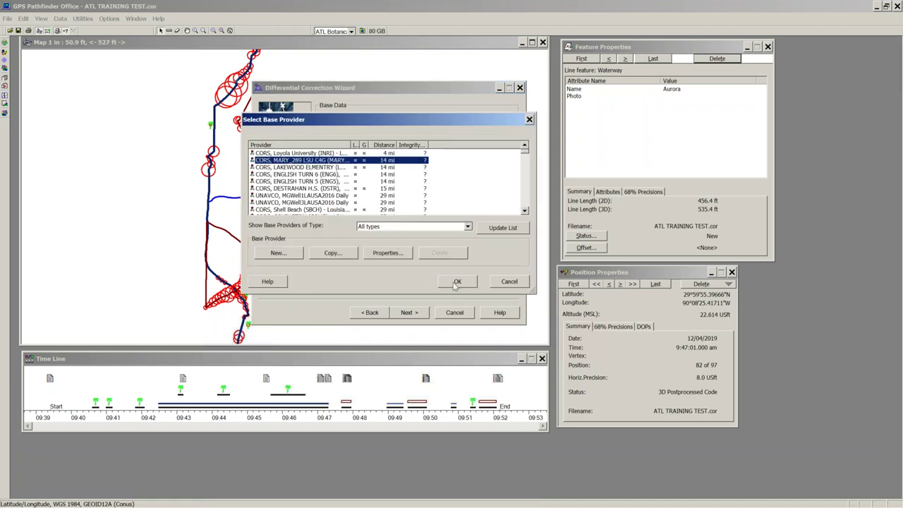
pyautogui.click(457, 282)
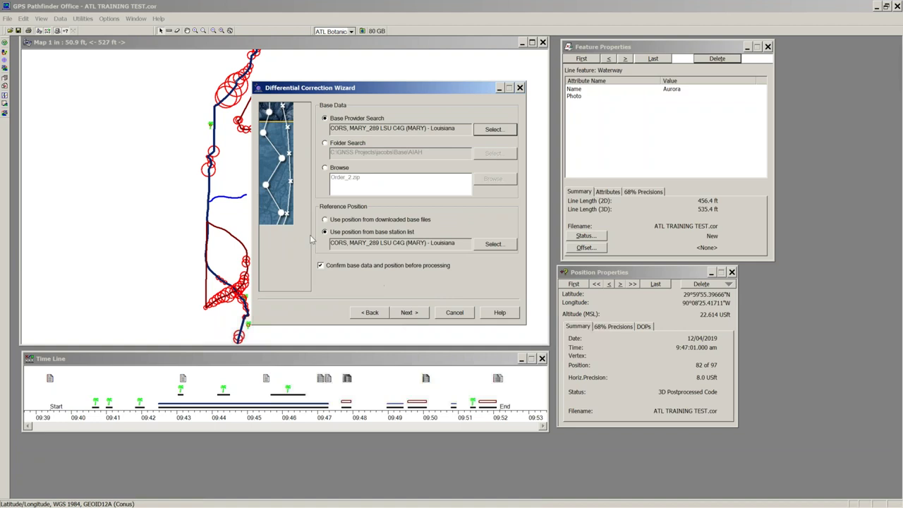
# Search for the base files, confirm the base data and run the differential correction, closing the wizard when it completes.
pyautogui.click(407, 312)
pyautogui.click(408, 313)
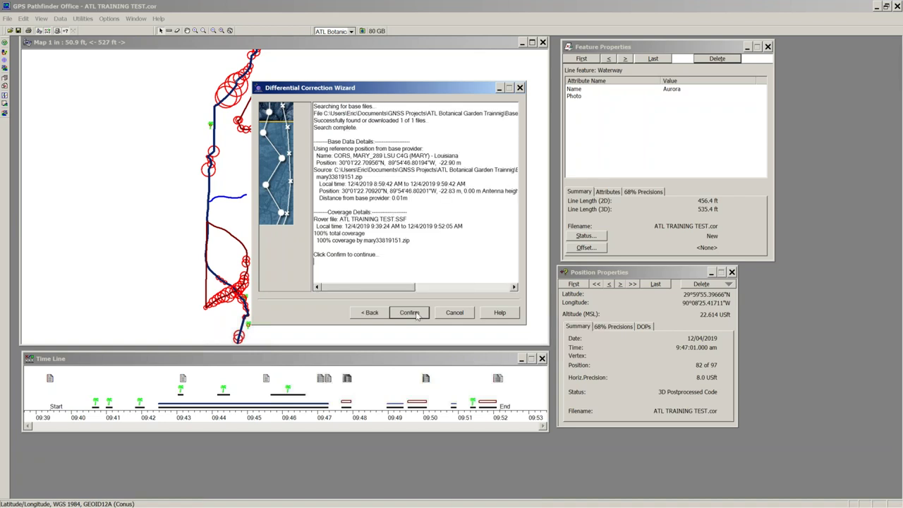
pyautogui.click(412, 312)
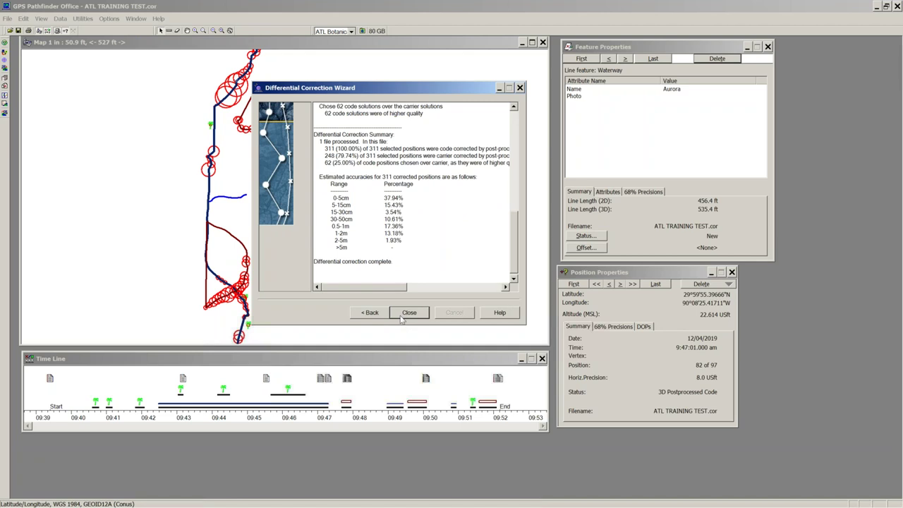
pyautogui.click(408, 313)
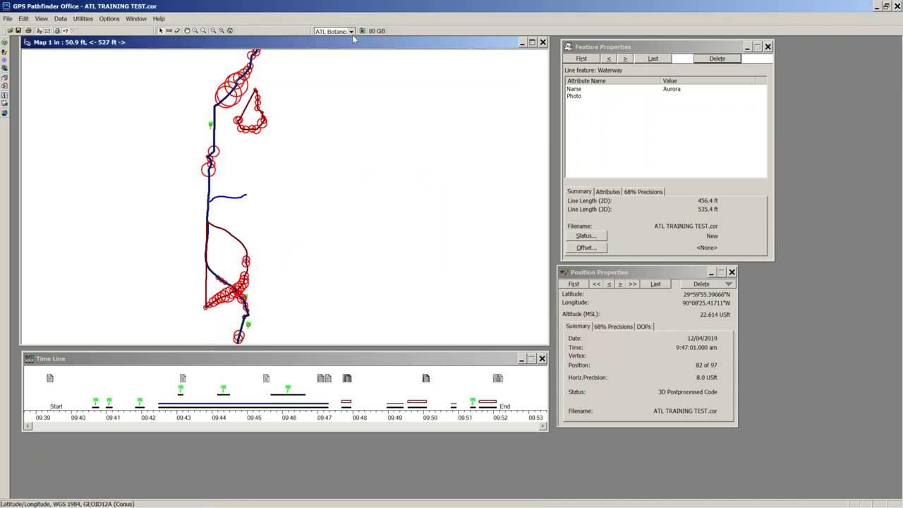
# Open the newly corrected file ATL TRAINING TEST_1.cor.
pyautogui.click(7, 18)
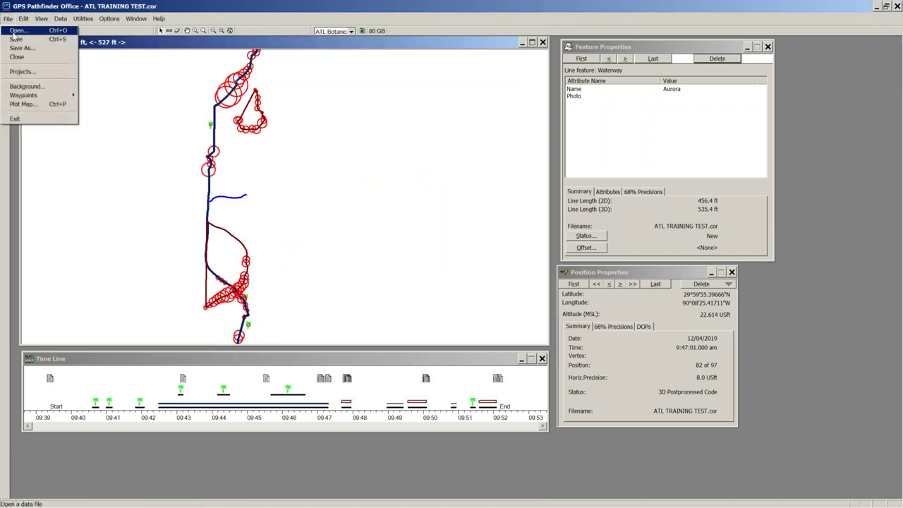
pyautogui.click(15, 30)
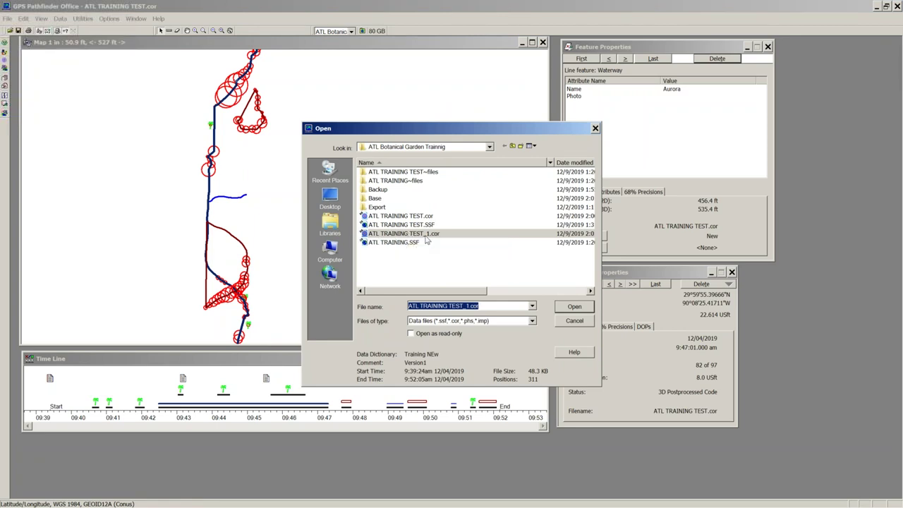
pyautogui.click(574, 307)
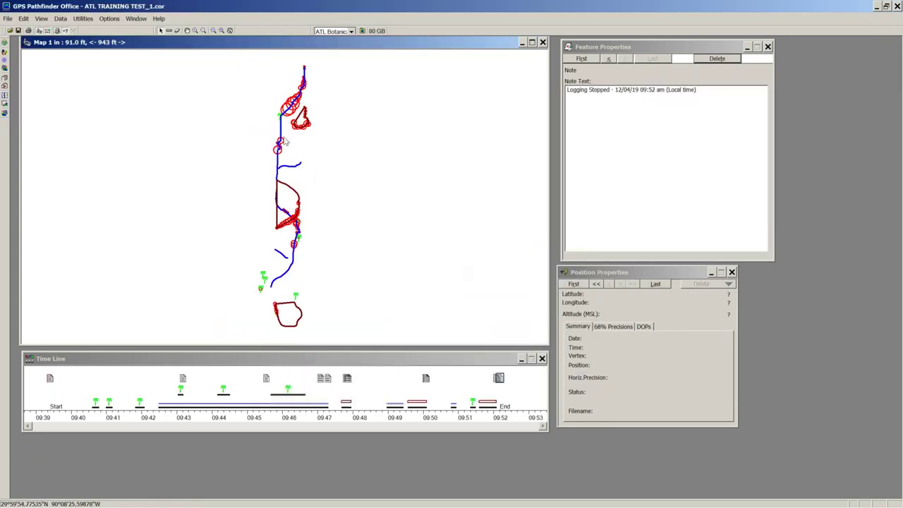
# Examine the precision circles in the corrected file and query the Aurora waterway positions around the northern bend.
pyautogui.scroll(3, 293, 115)
pyautogui.scroll(2, 293, 116)
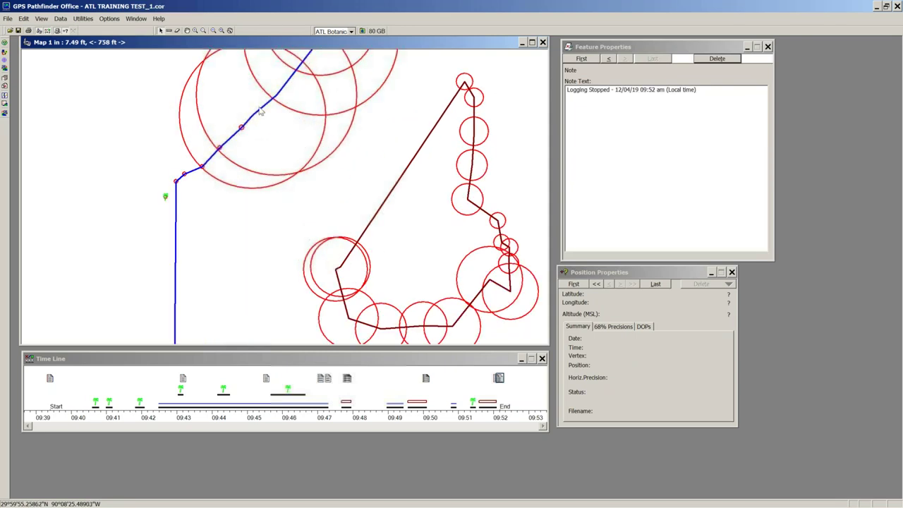
pyautogui.scroll(-2, 236, 120)
pyautogui.click(243, 124)
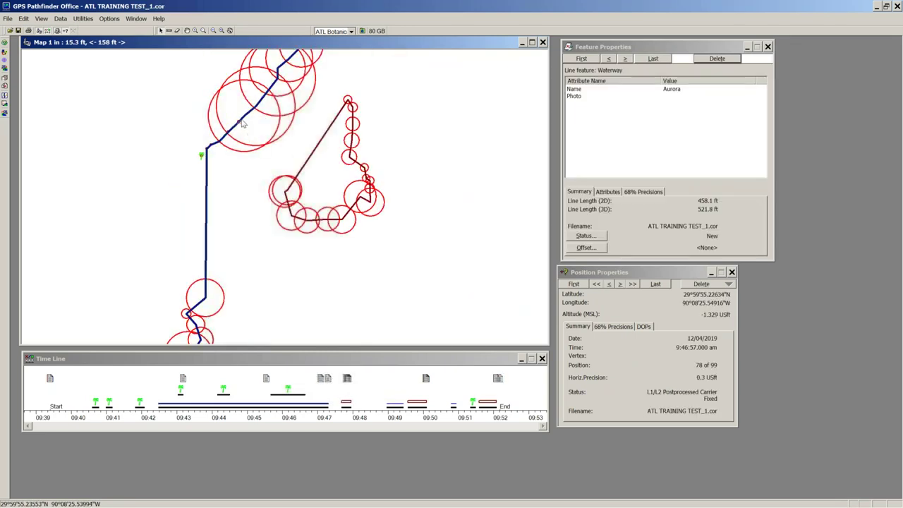
pyautogui.click(252, 115)
pyautogui.click(253, 115)
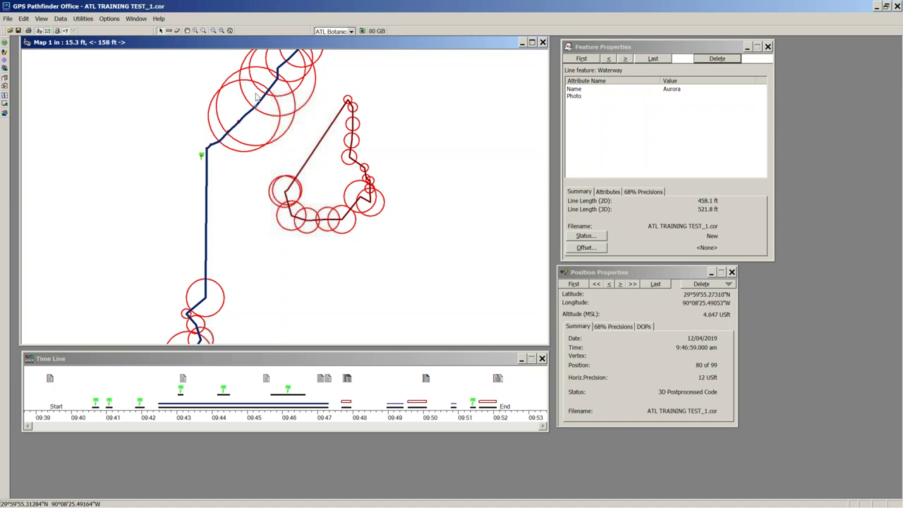
pyautogui.scroll(-1, 257, 107)
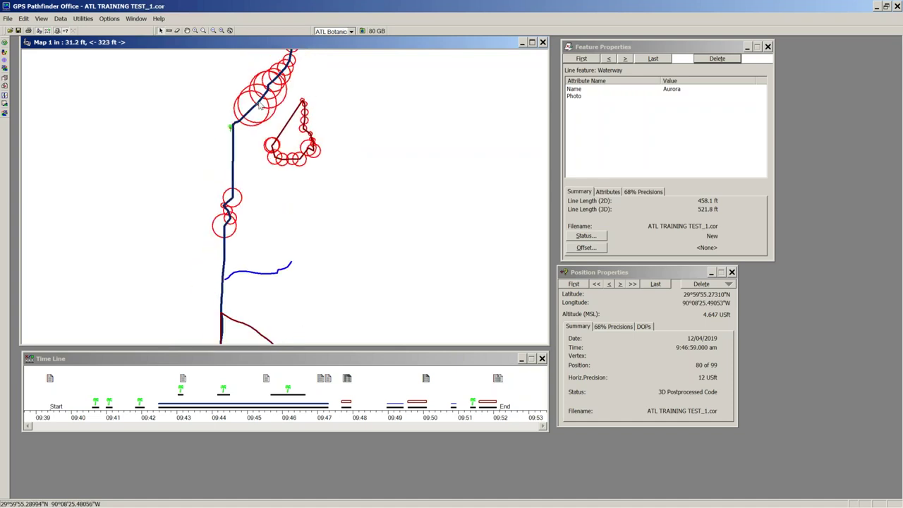
pyautogui.scroll(-1, 266, 113)
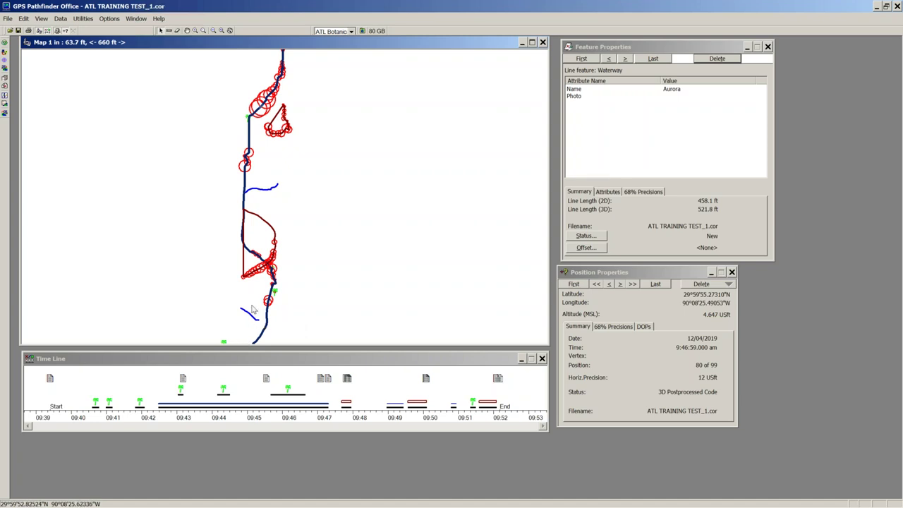
# Query the earliest Rare Plants Clumping point on the time line and view the full extent of the collected features.
pyautogui.click(96, 402)
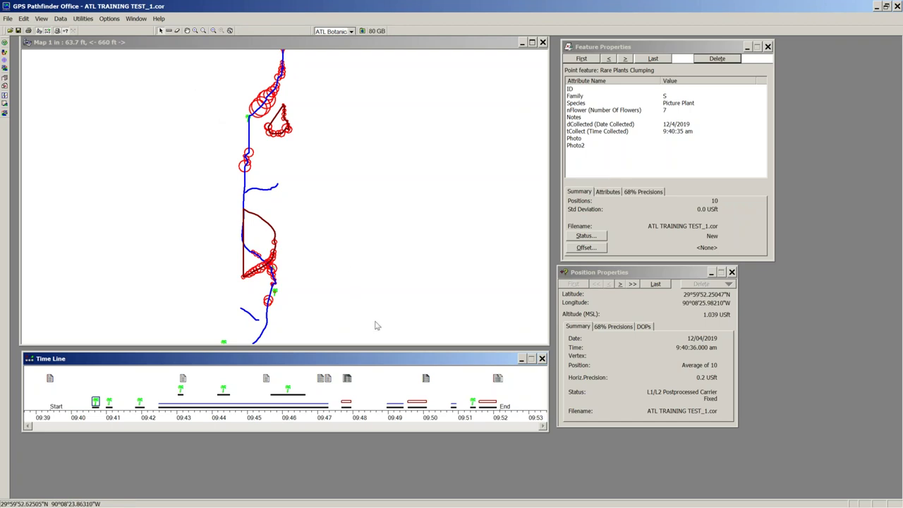
pyautogui.click(204, 32)
pyautogui.click(250, 170)
pyautogui.click(212, 31)
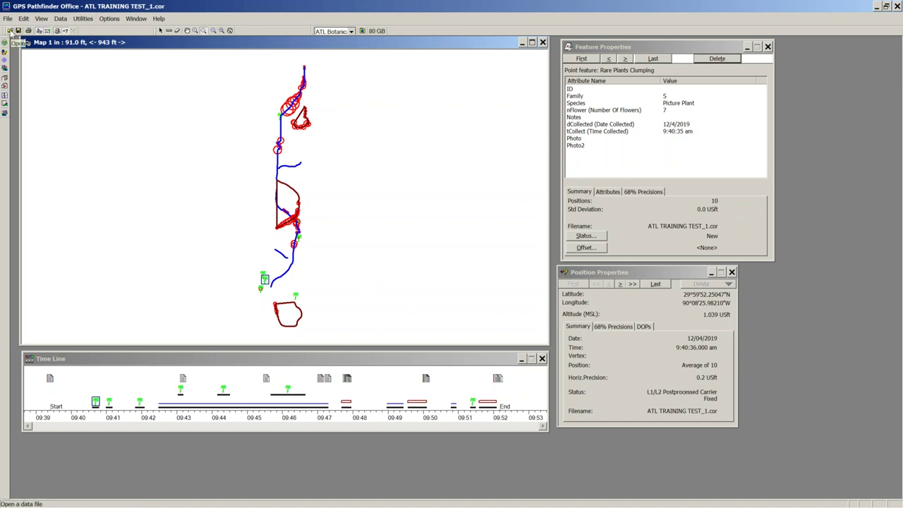
# Hide the Precisions layer on the map.
pyautogui.click(42, 18)
pyautogui.moveTo(56, 56)
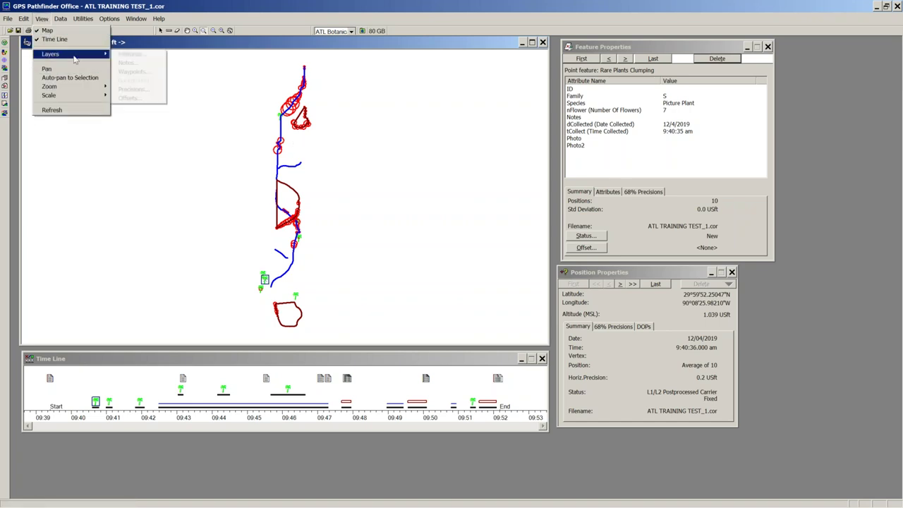
pyautogui.click(153, 90)
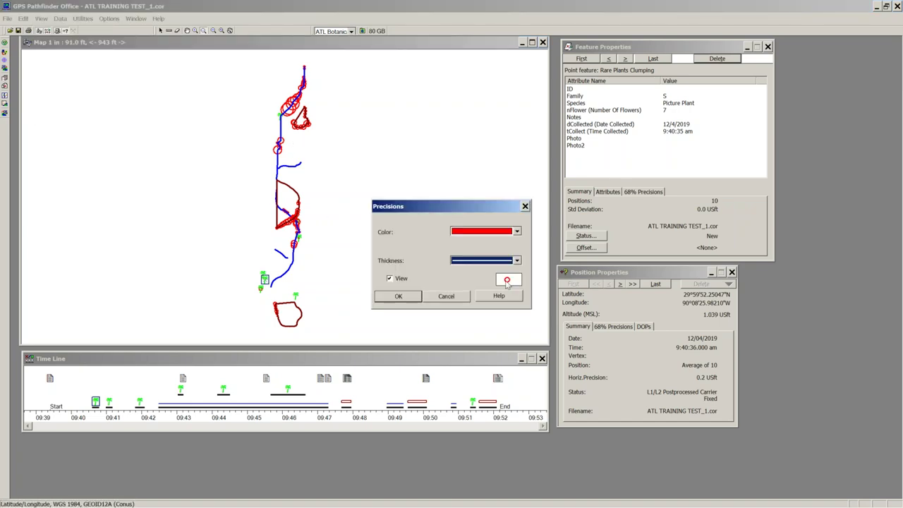
pyautogui.click(397, 281)
pyautogui.click(400, 298)
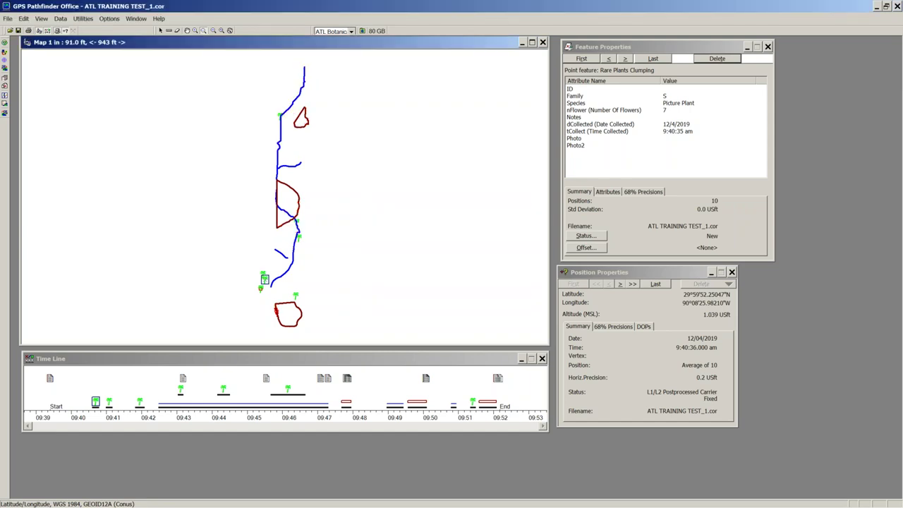
# Change the display color of the Manage Area features layer to yellow on the map.
pyautogui.click(41, 19)
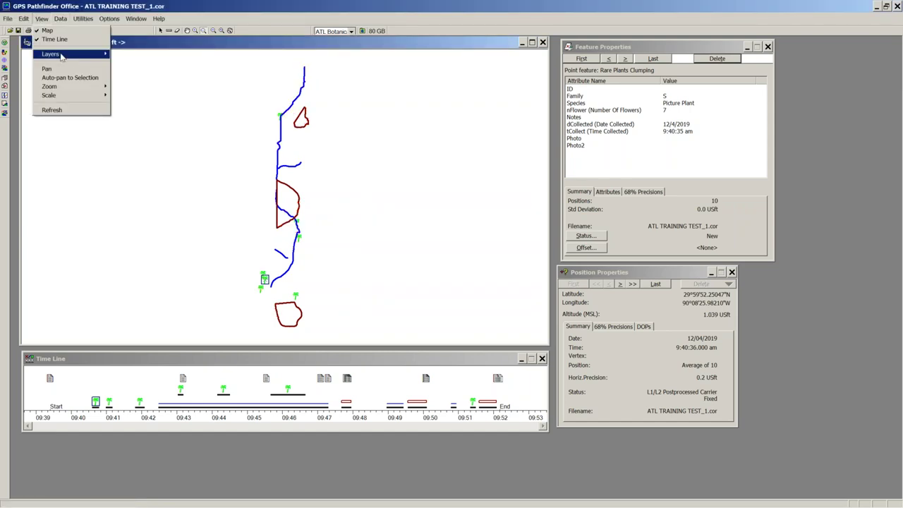
pyautogui.moveTo(105, 59)
pyautogui.click(131, 54)
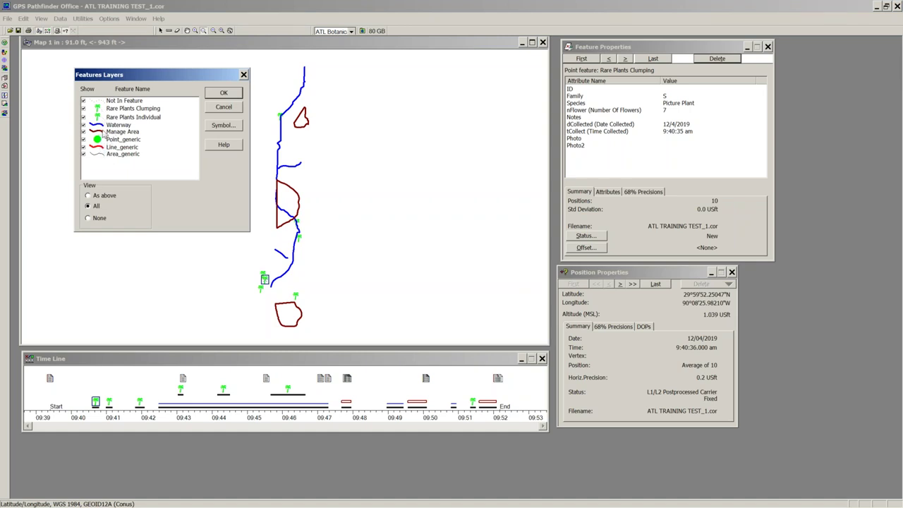
pyautogui.doubleClick(101, 133)
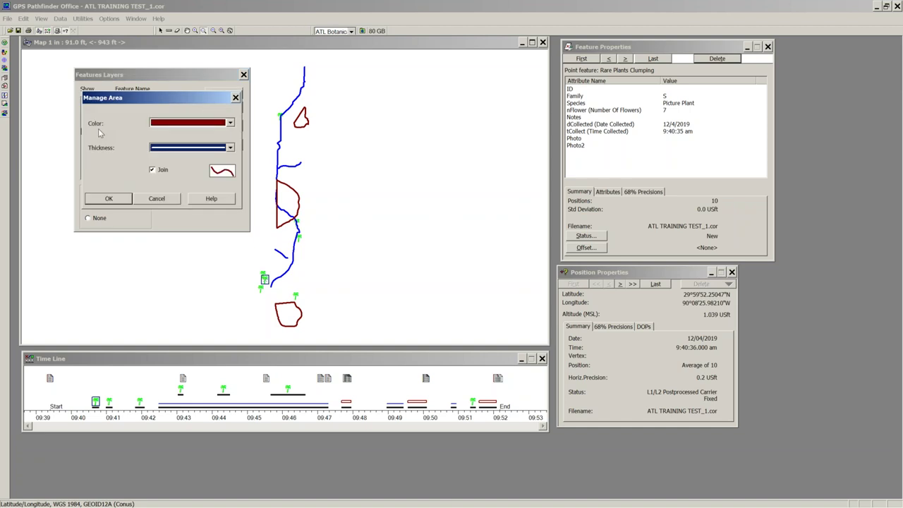
pyautogui.click(230, 124)
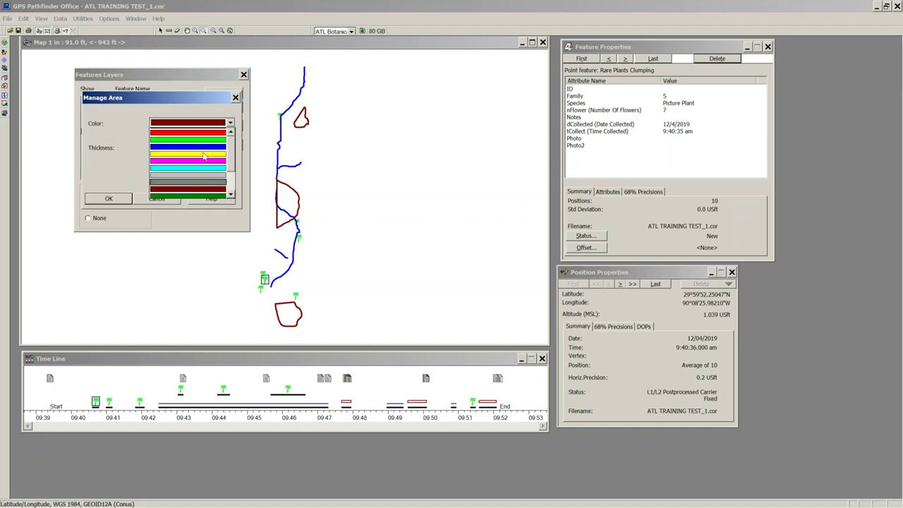
pyautogui.click(201, 152)
pyautogui.click(231, 124)
pyautogui.click(201, 142)
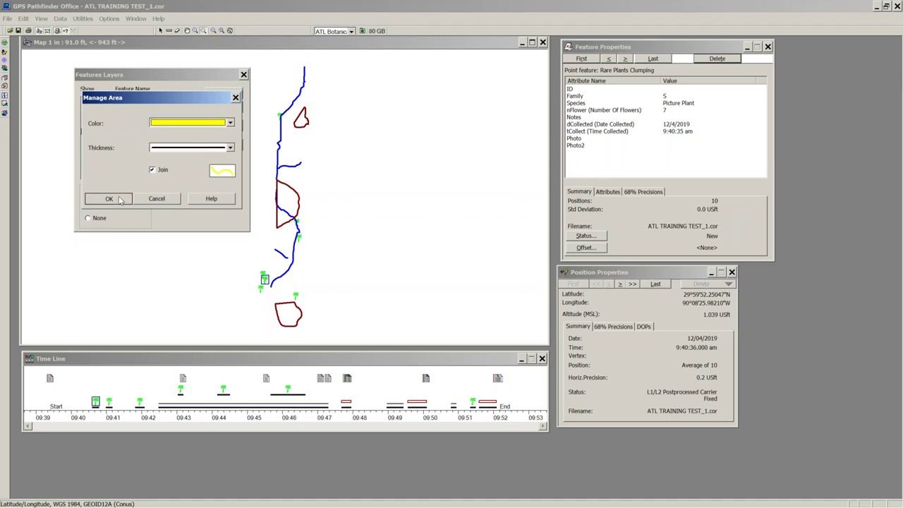
pyautogui.click(110, 199)
pyautogui.click(227, 93)
pyautogui.scroll(2, 293, 160)
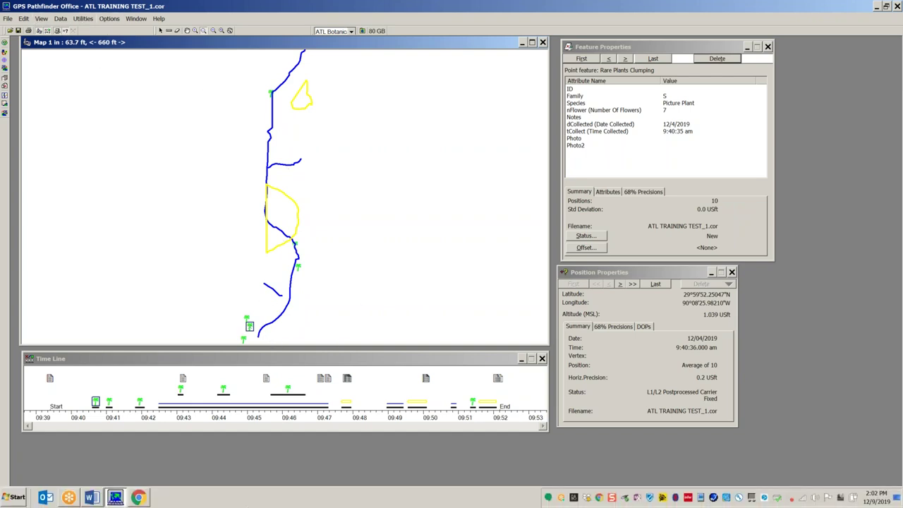
# Start the Export utility and save the changes to ATL TRAINING TEST_1.cor.
pyautogui.click(89, 22)
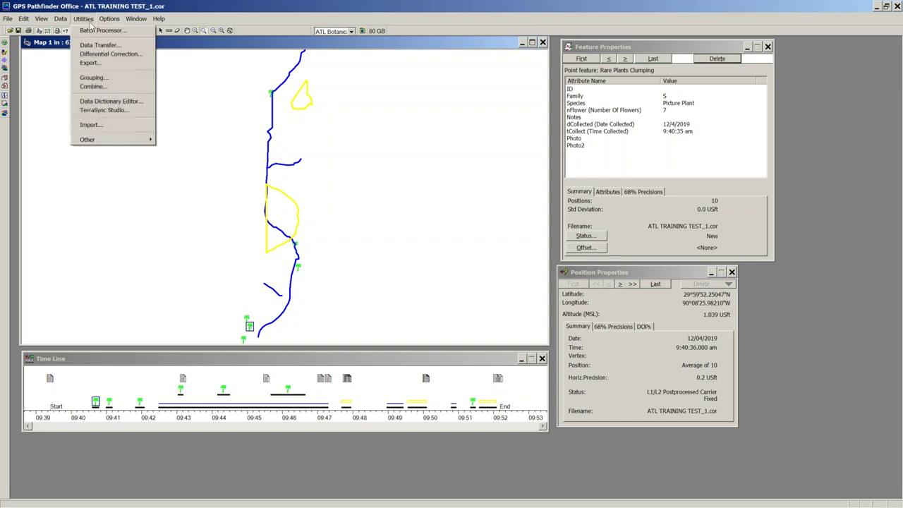
pyautogui.click(91, 63)
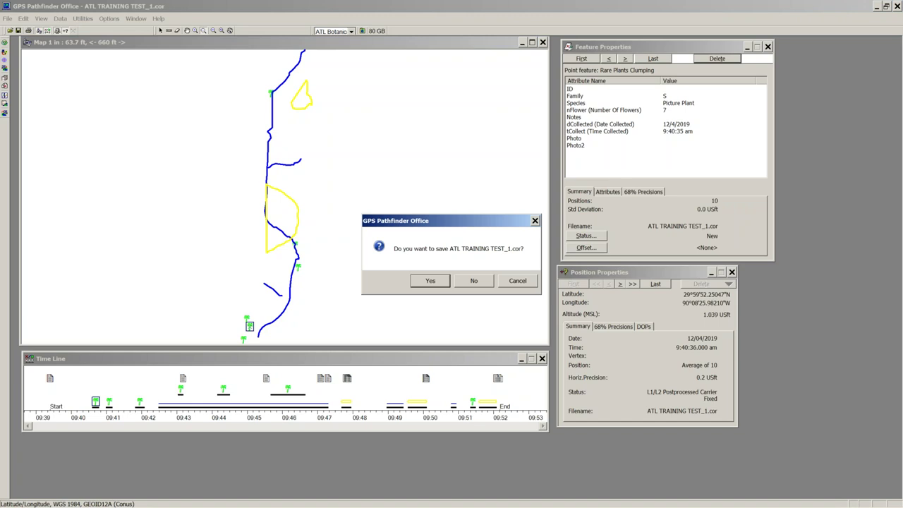
pyautogui.click(431, 280)
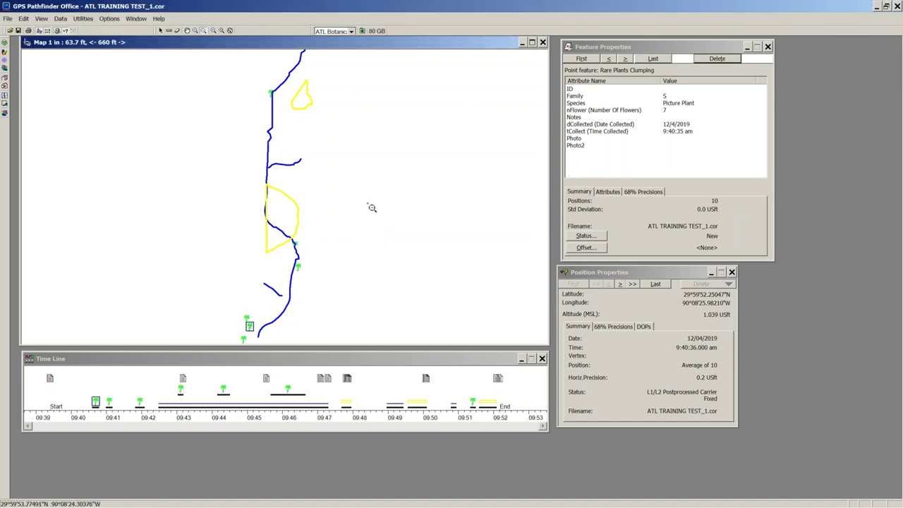
pyautogui.moveTo(293, 14); pyautogui.dragTo(374, 83)
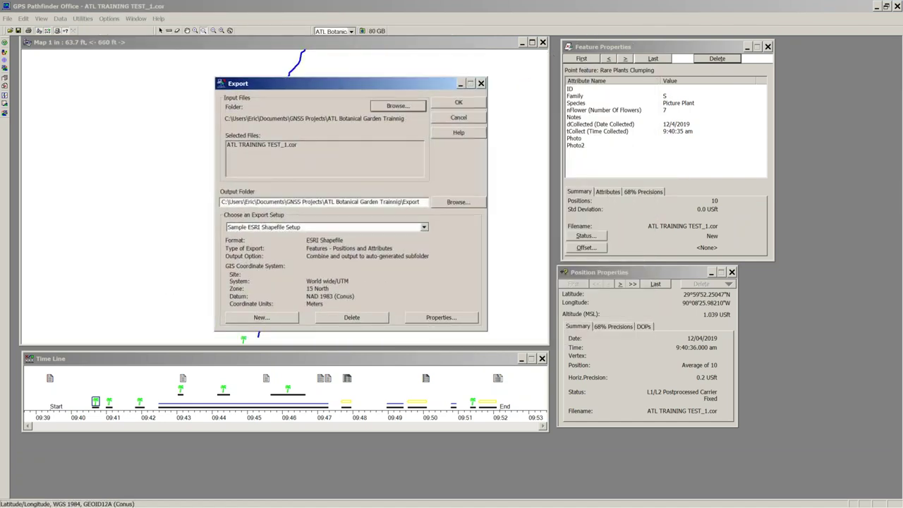
# Close the Map, Time Line, Feature Properties and Position Properties windows.
pyautogui.click(543, 43)
pyautogui.click(541, 358)
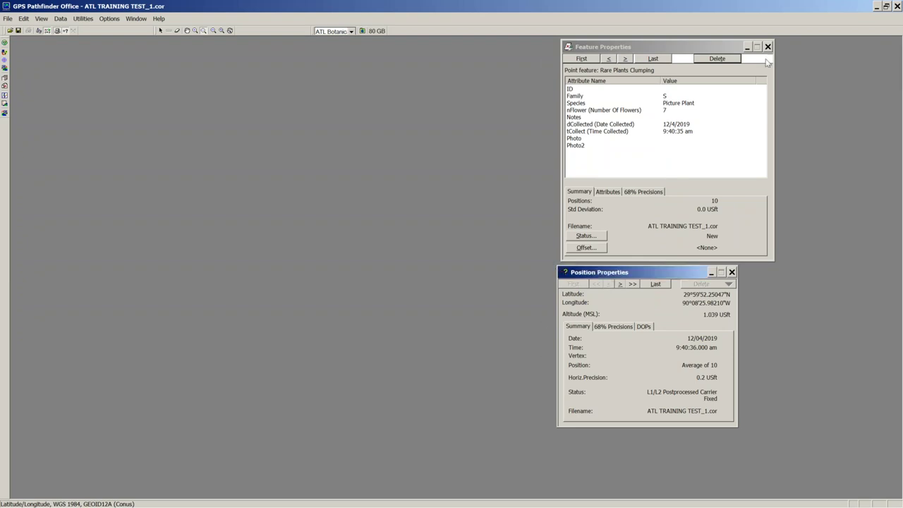
pyautogui.moveTo(726, 47); pyautogui.dragTo(544, 64)
pyautogui.click(586, 66)
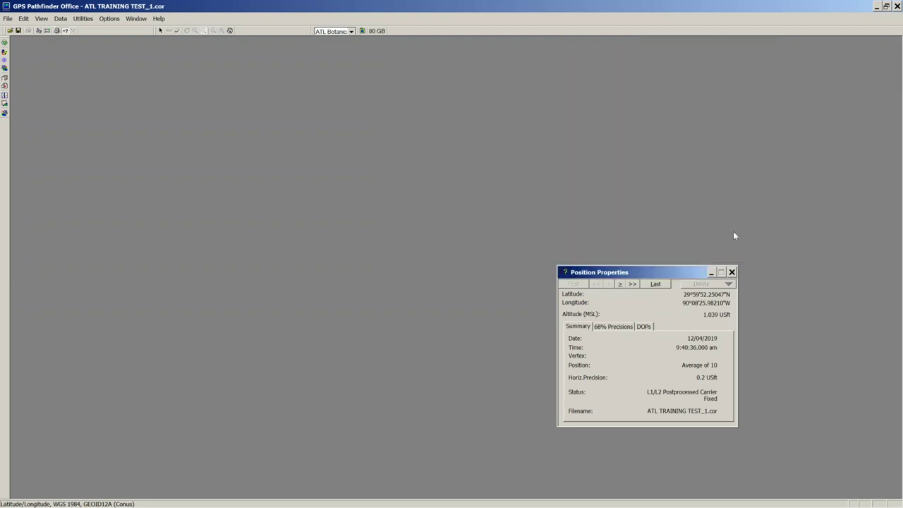
pyautogui.click(732, 271)
# Bring the Export utility back into view in the cleared workspace.
pyautogui.moveTo(9, 500)
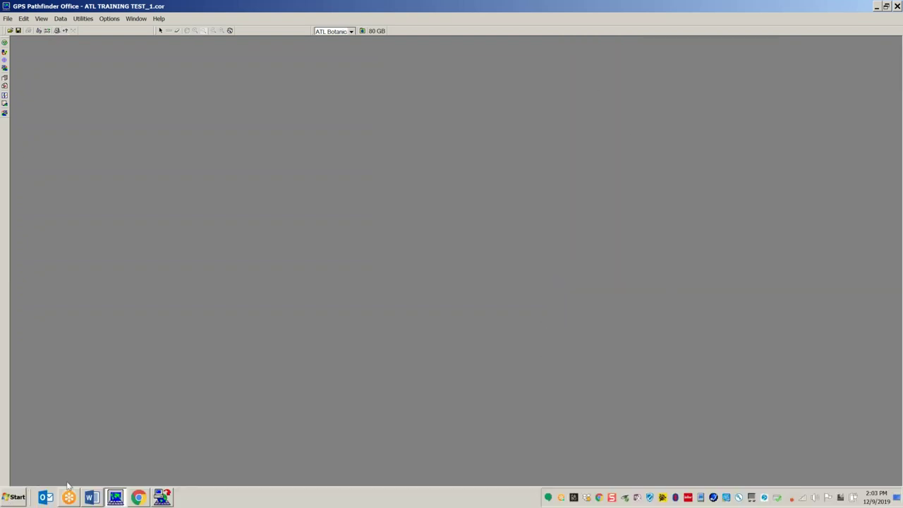
pyautogui.click(162, 497)
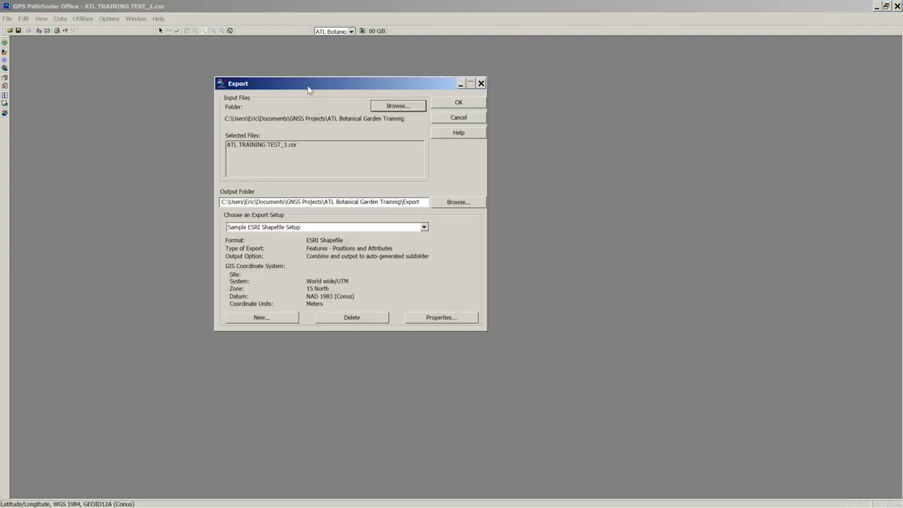
pyautogui.moveTo(304, 85); pyautogui.dragTo(167, 61)
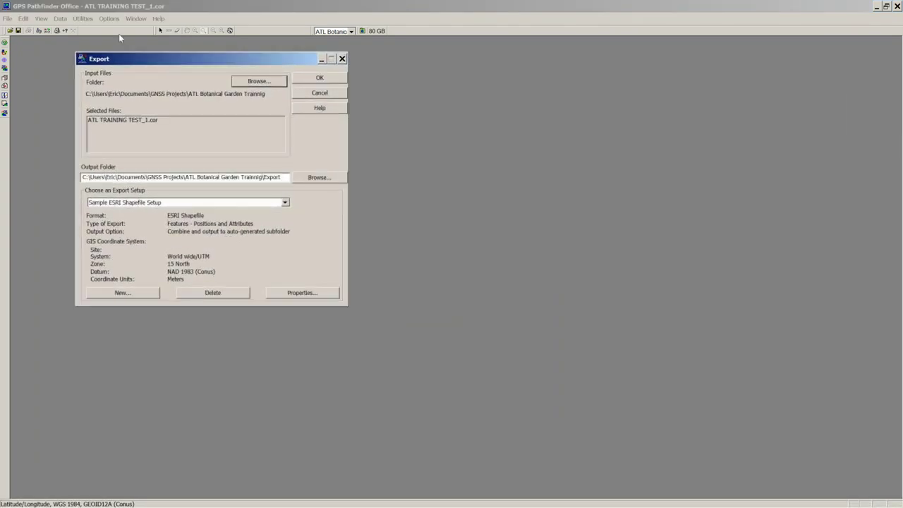
pyautogui.click(84, 19)
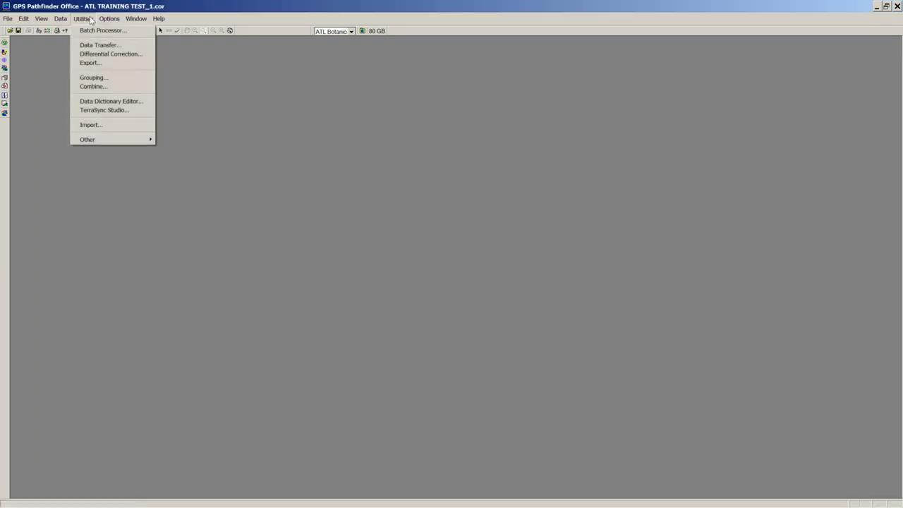
pyautogui.click(88, 63)
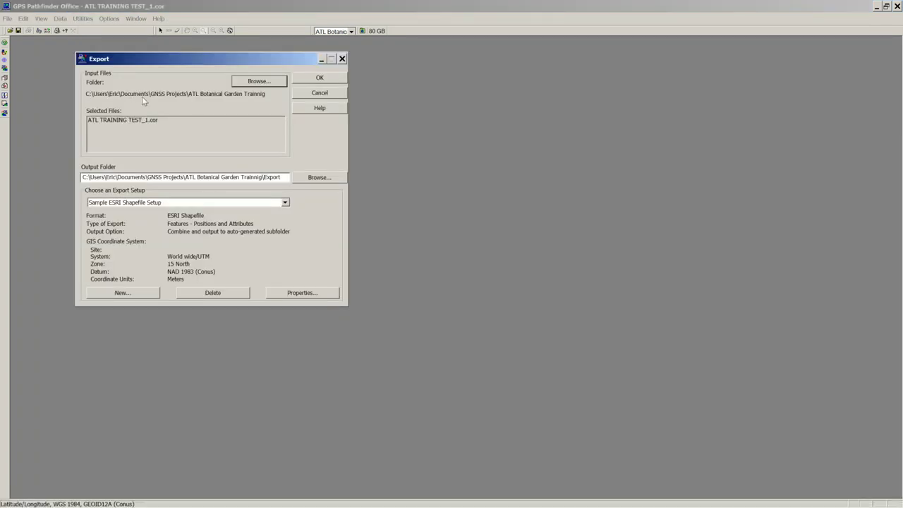
# Choose ATL TRAINING TEST.cor as the input file for the export.
pyautogui.moveTo(103, 61); pyautogui.dragTo(159, 73)
pyautogui.click(227, 140)
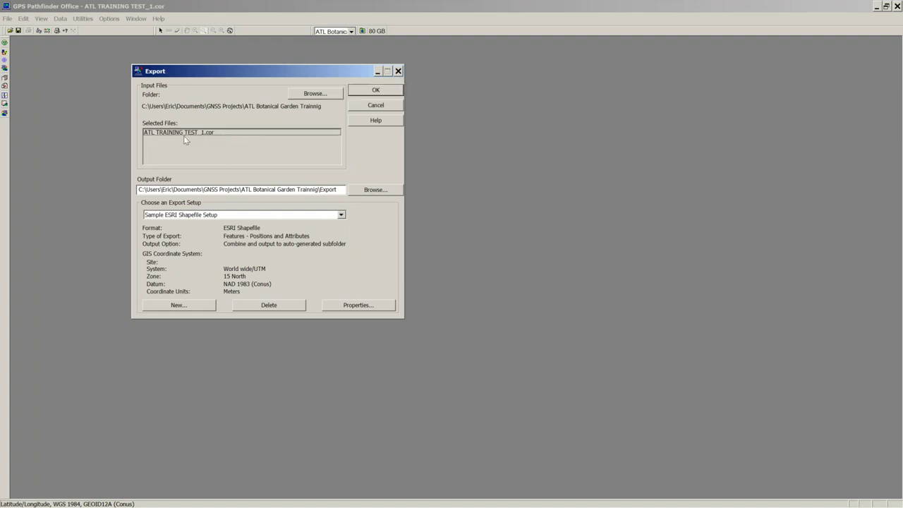
pyautogui.click(311, 99)
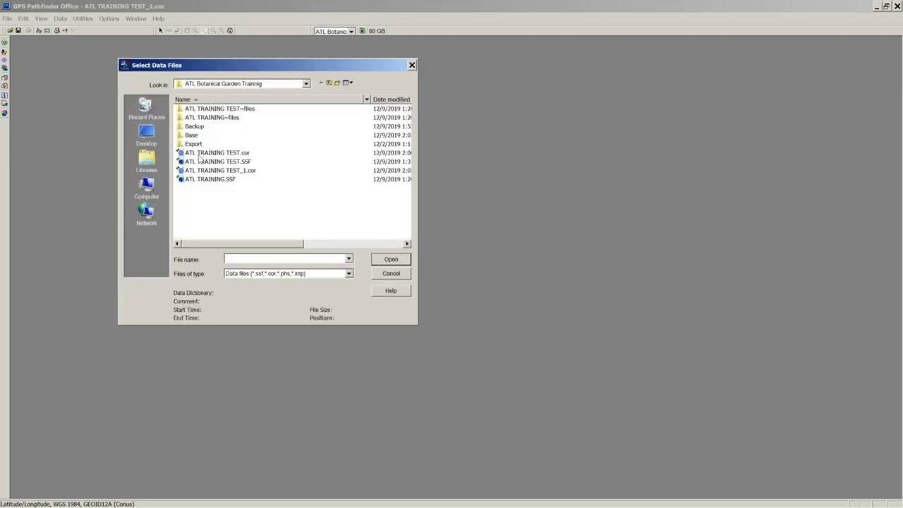
pyautogui.click(206, 155)
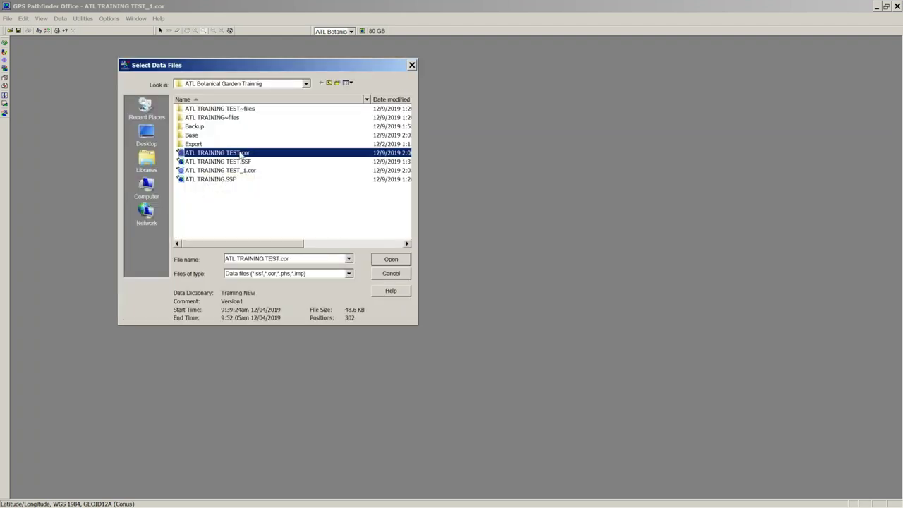
pyautogui.click(383, 259)
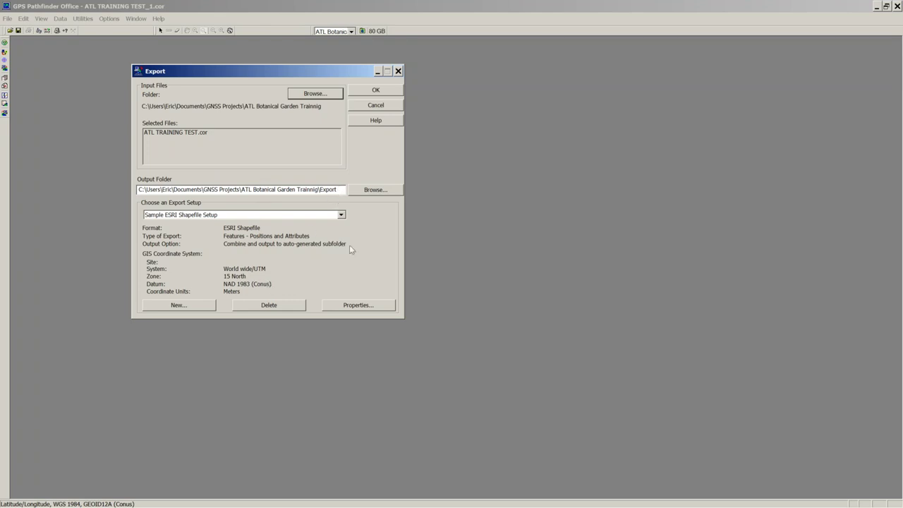
# Look through the available export setups and choose Sample KML Setup.
pyautogui.click(342, 216)
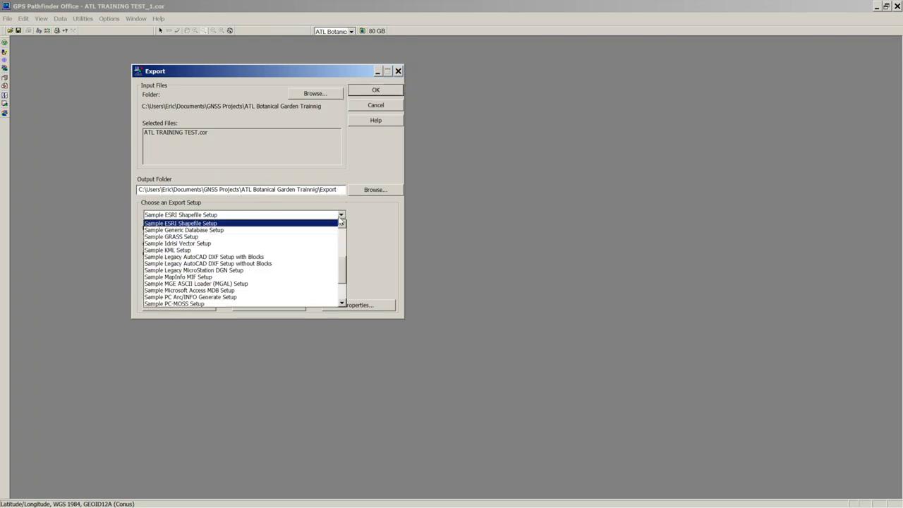
pyautogui.moveTo(343, 279); pyautogui.dragTo(350, 257)
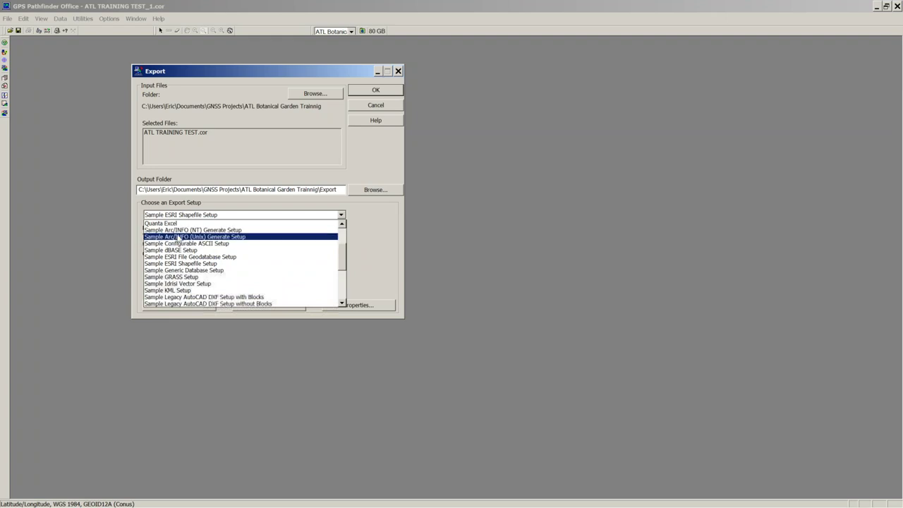
pyautogui.scroll(-1, 177, 238)
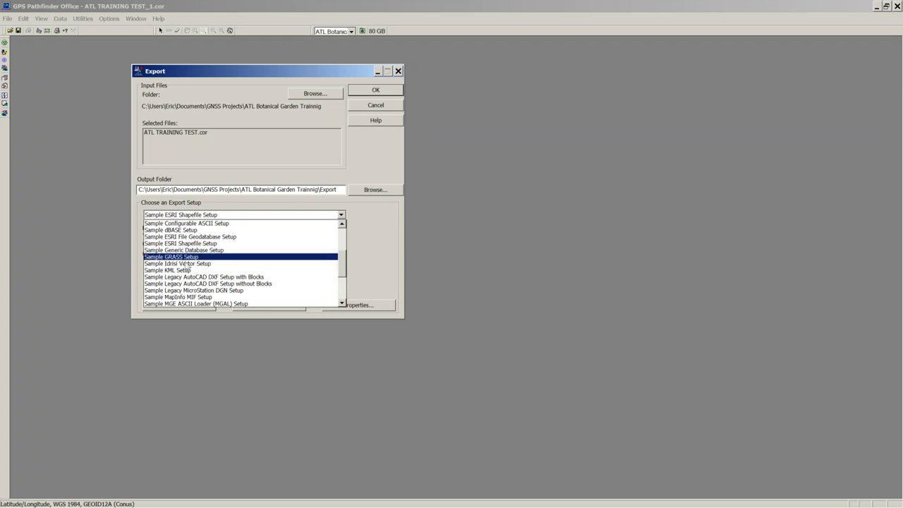
pyautogui.click(163, 271)
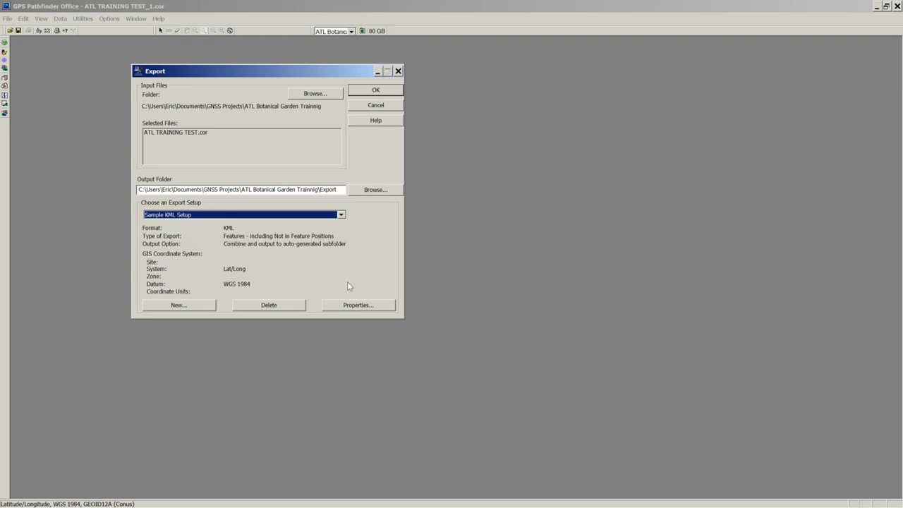
# Create a new KML export setup named ATL Training Google.
pyautogui.click(178, 306)
pyautogui.moveTo(306, 151); pyautogui.dragTo(358, 222)
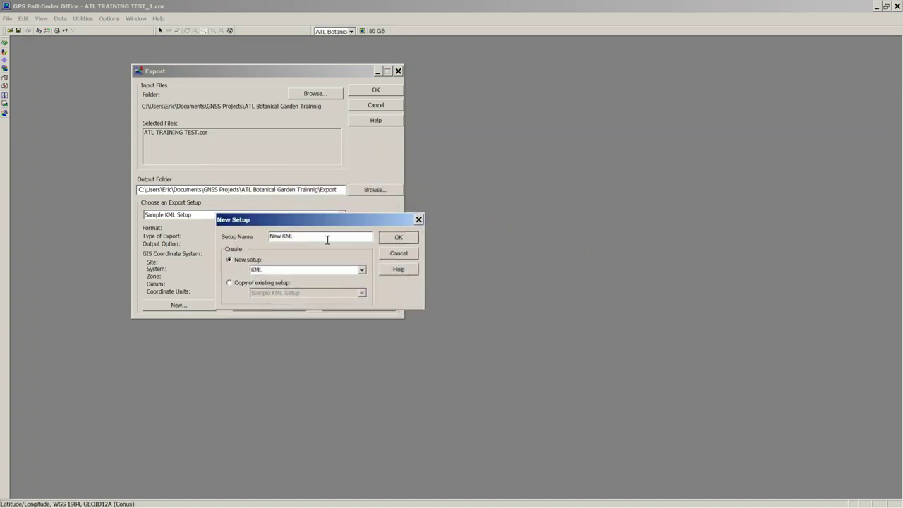
pyautogui.doubleClick(299, 236)
pyautogui.write('ATL Training Google')
pyautogui.click(397, 238)
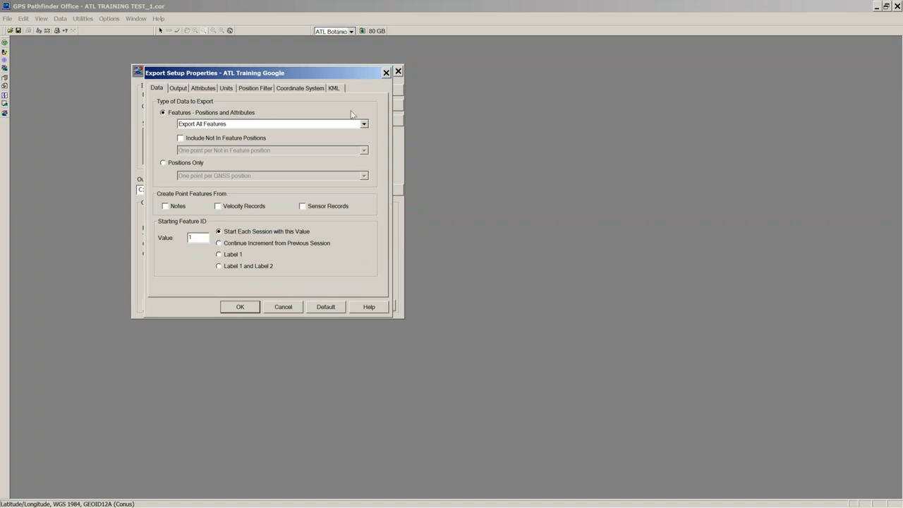
# Review the feature export choices, keeping Export All Features, and try out the option to include Not In Feature positions.
pyautogui.moveTo(314, 69); pyautogui.dragTo(584, 71)
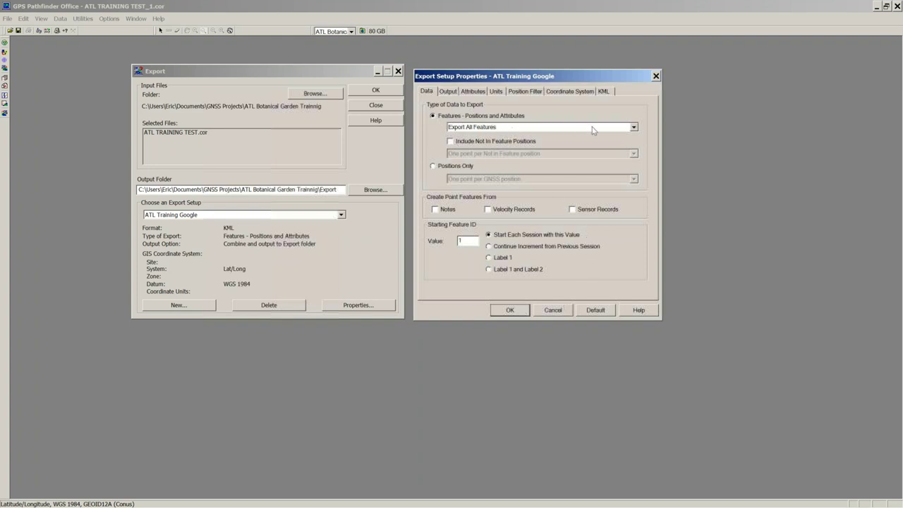
pyautogui.click(634, 128)
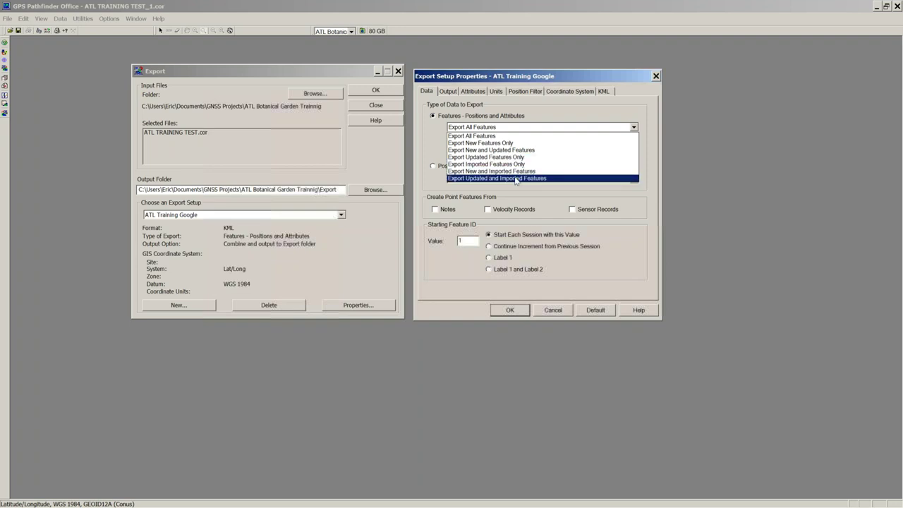
pyautogui.click(479, 139)
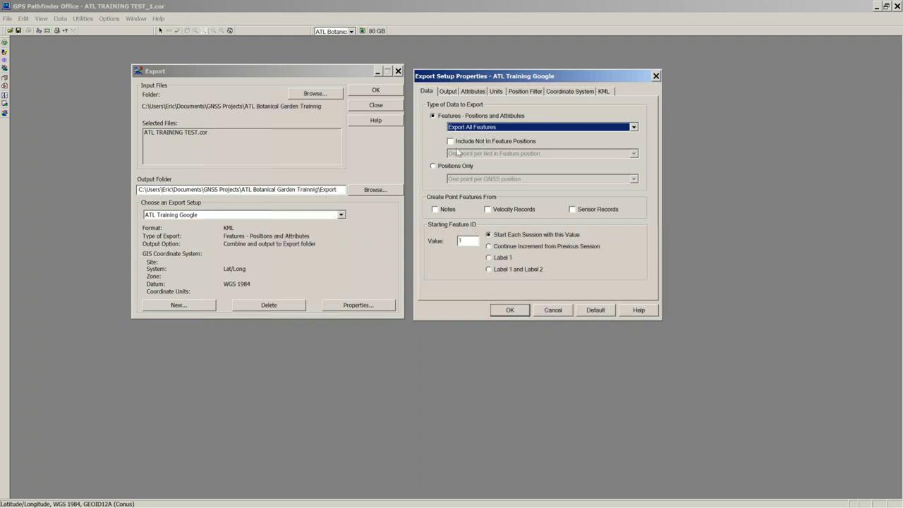
pyautogui.click(451, 142)
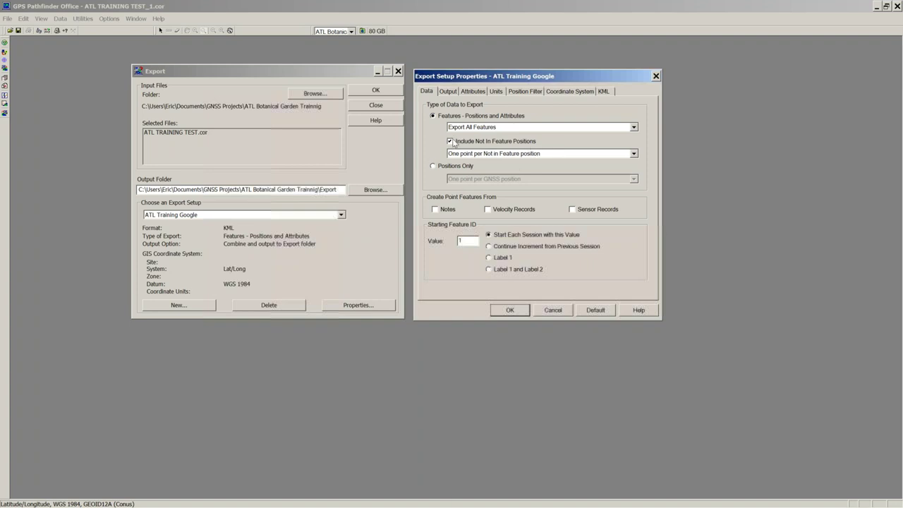
pyautogui.click(451, 142)
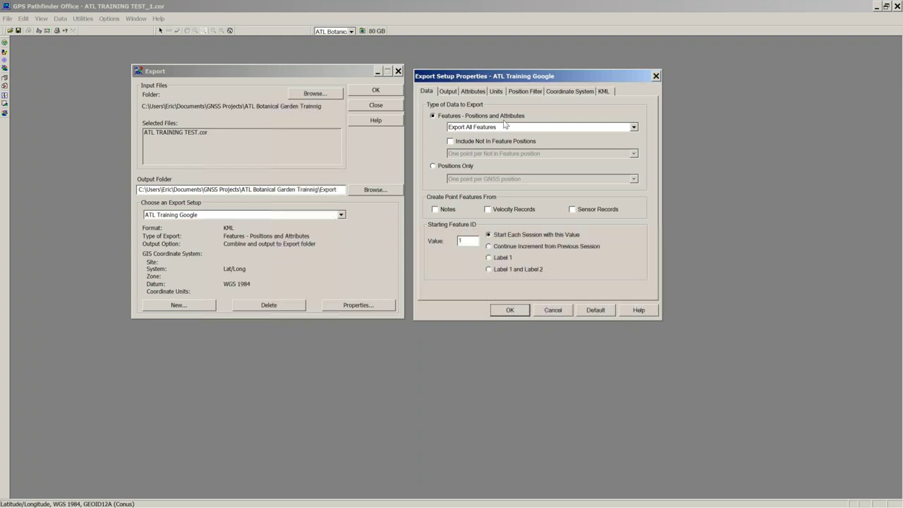
# Set the export output to combine all input files into an auto-generated subfolder.
pyautogui.click(448, 91)
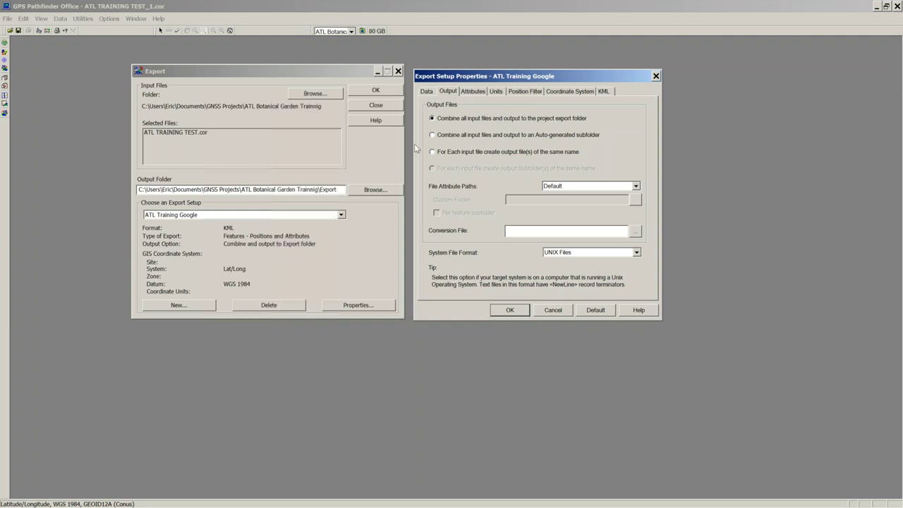
pyautogui.click(431, 135)
pyautogui.click(432, 151)
pyautogui.click(432, 136)
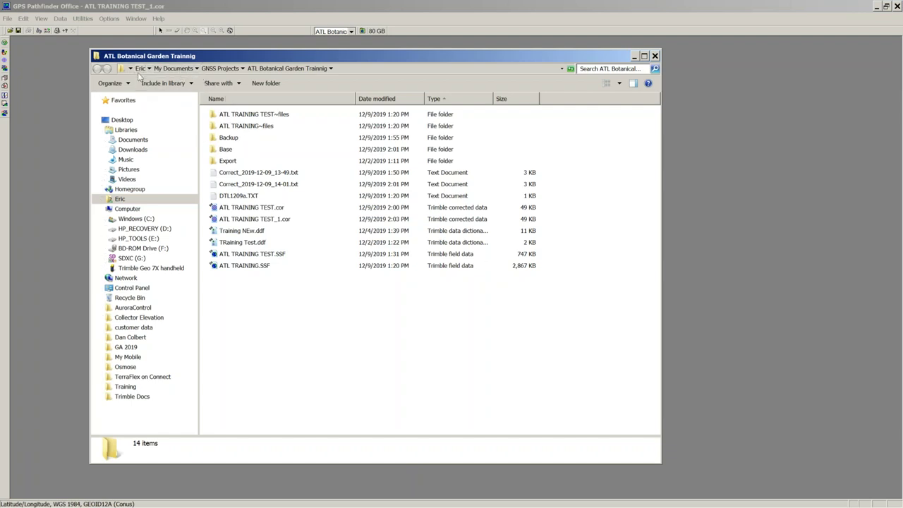
# Create a folder named 1_Picture on the Windows (C:) drive and close the file browser windows.
pyautogui.click(233, 117)
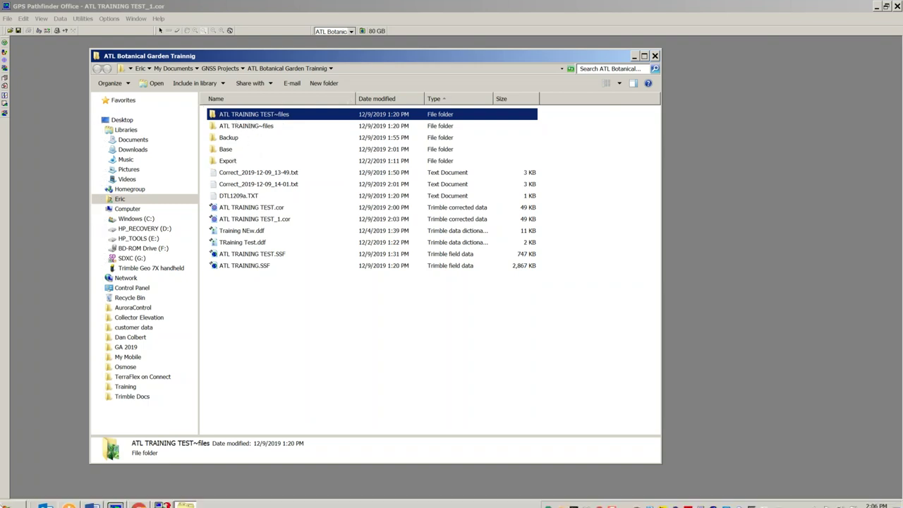
pyautogui.click(13, 498)
pyautogui.click(150, 165)
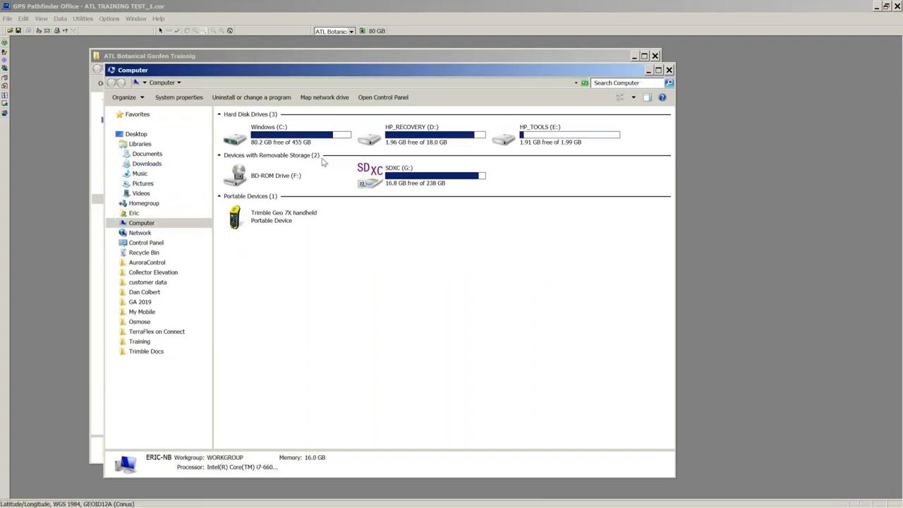
pyautogui.doubleClick(275, 146)
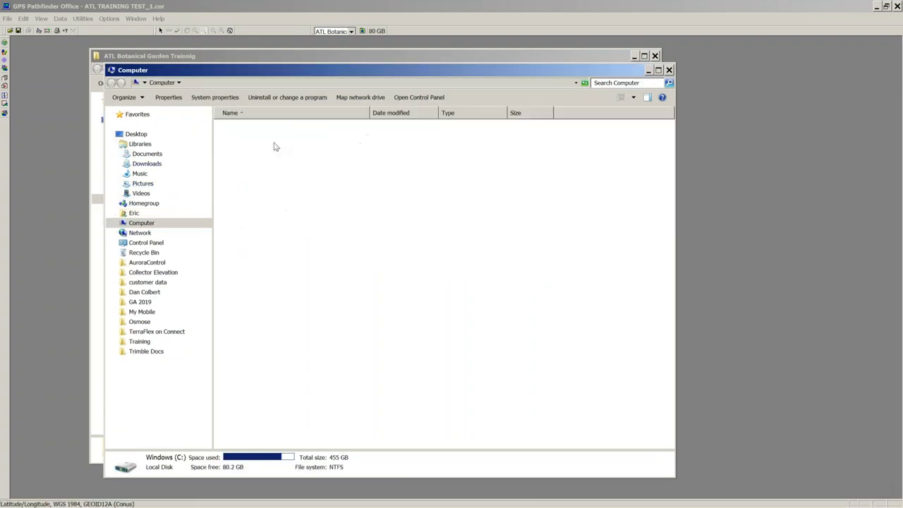
pyautogui.rightClick(572, 180)
pyautogui.moveTo(620, 286)
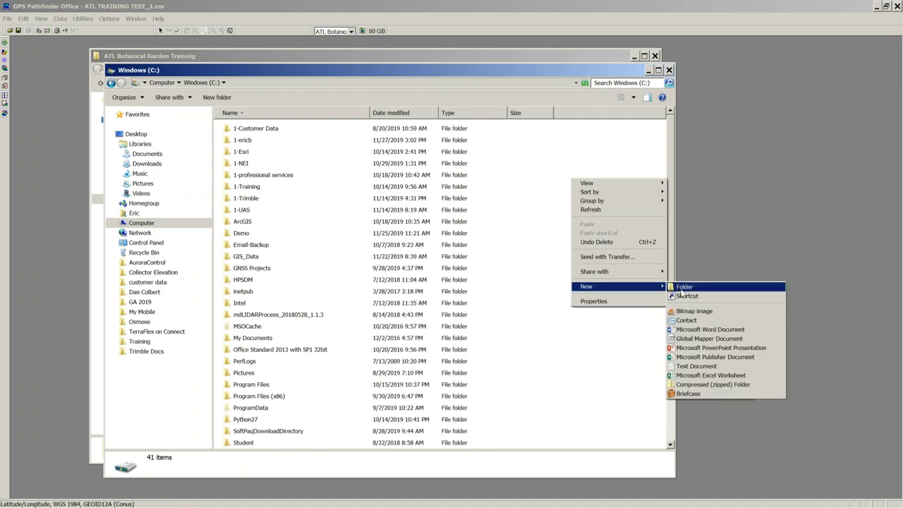
pyautogui.click(682, 291)
pyautogui.write('1-P')
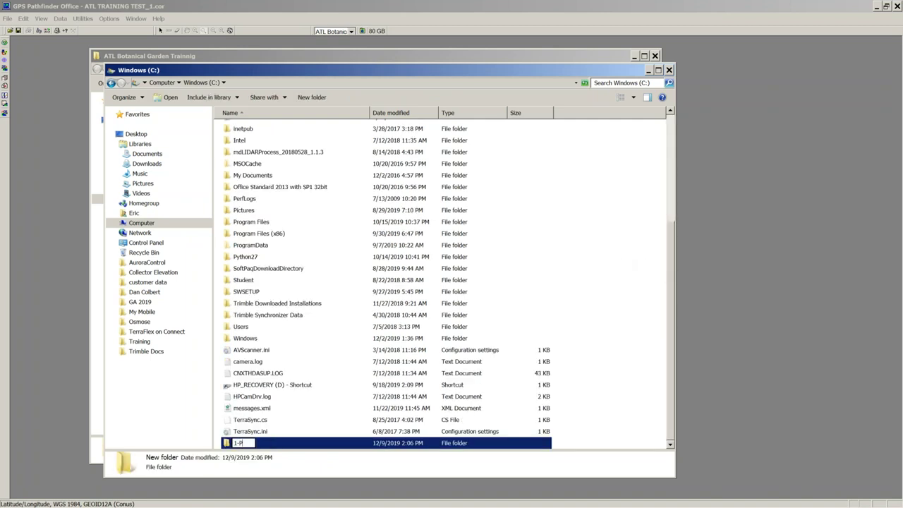
pyautogui.write('_Picture')
pyautogui.click(636, 275)
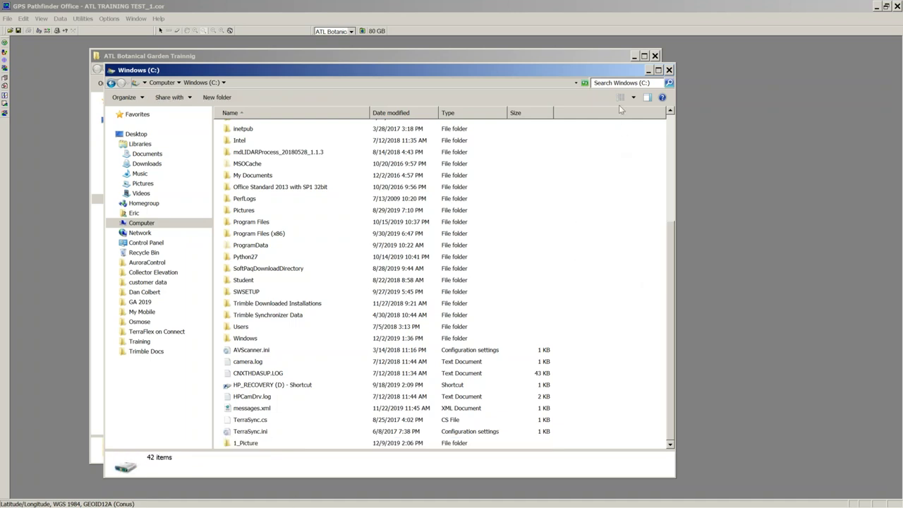
pyautogui.click(668, 71)
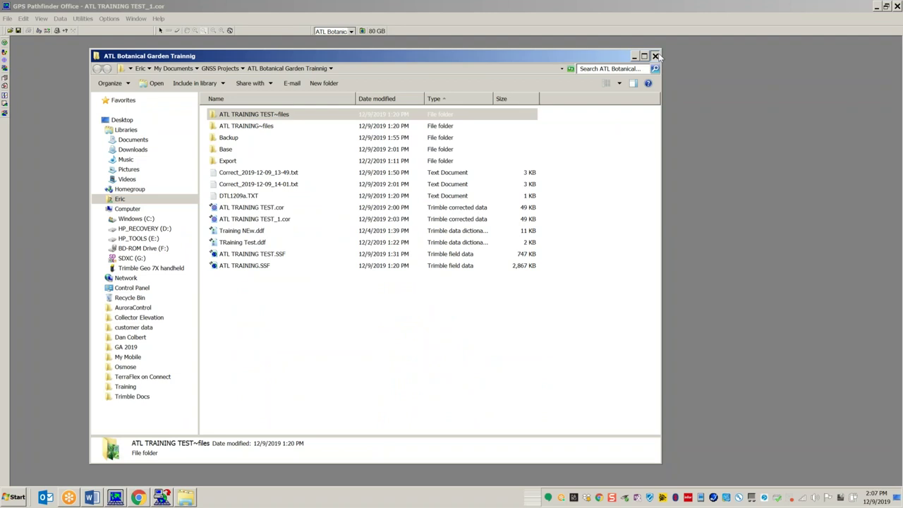
pyautogui.click(655, 56)
# Set the export setup's file attribute paths to a custom folder, using C:\1_Picture.
pyautogui.click(161, 496)
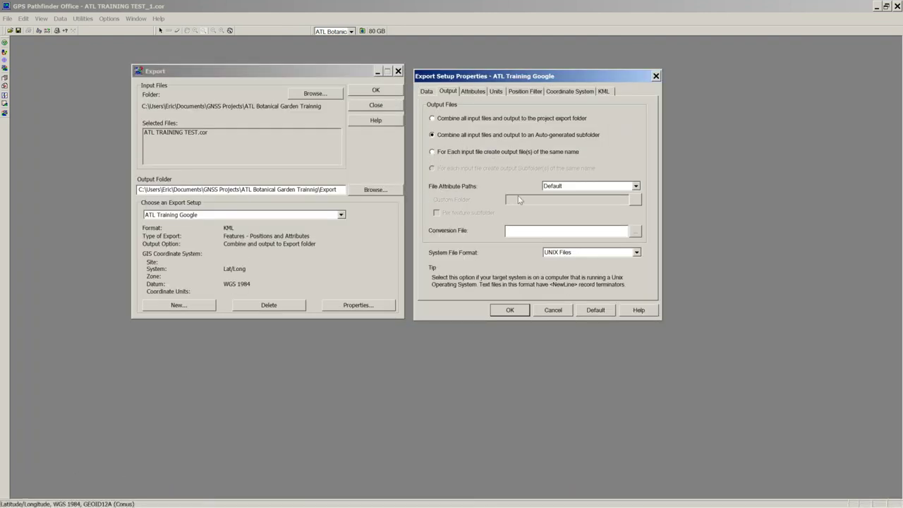
pyautogui.click(635, 186)
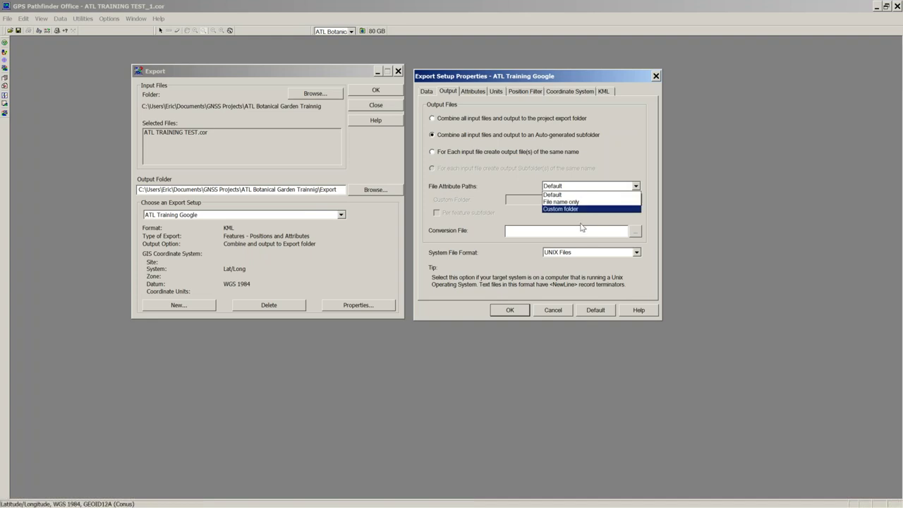
pyautogui.click(557, 208)
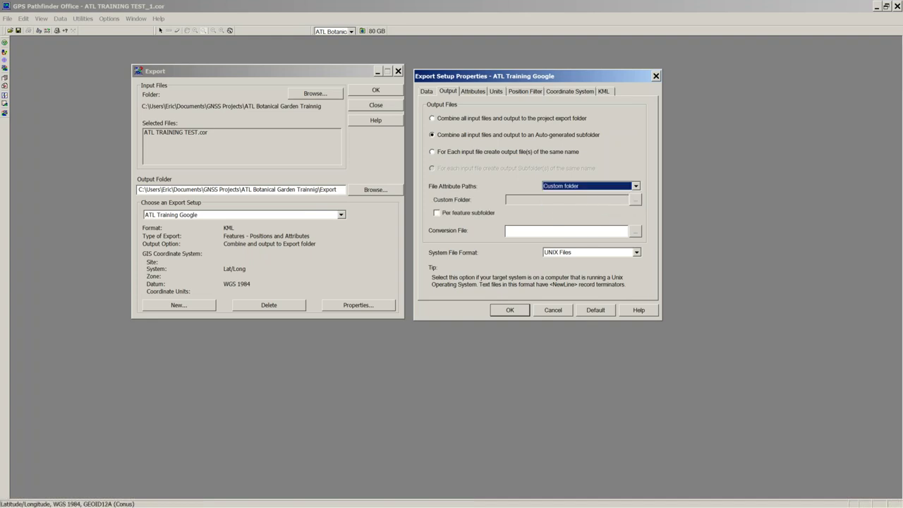
pyautogui.click(635, 199)
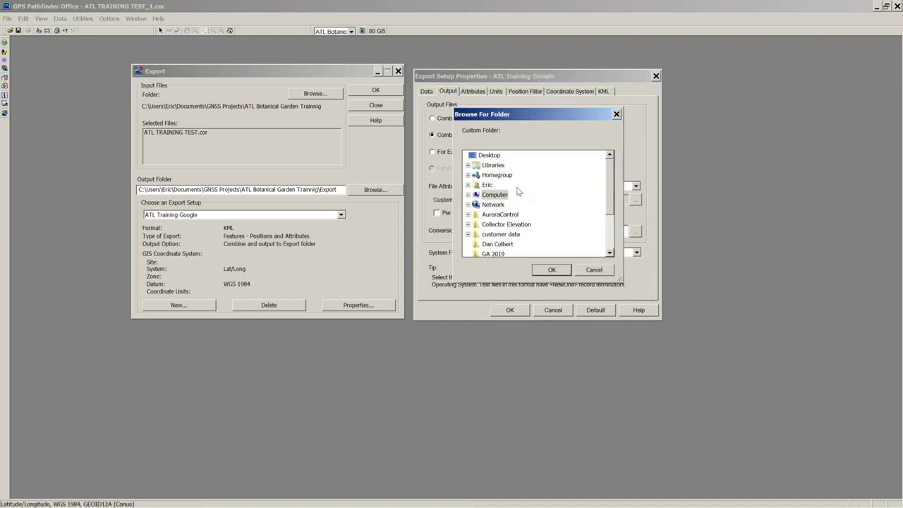
pyautogui.click(495, 195)
pyautogui.click(467, 195)
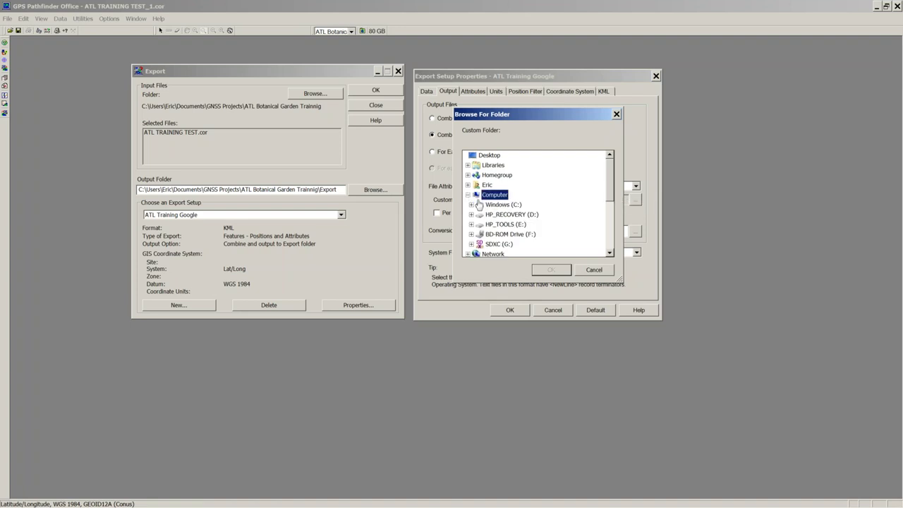
pyautogui.click(470, 205)
pyautogui.click(501, 164)
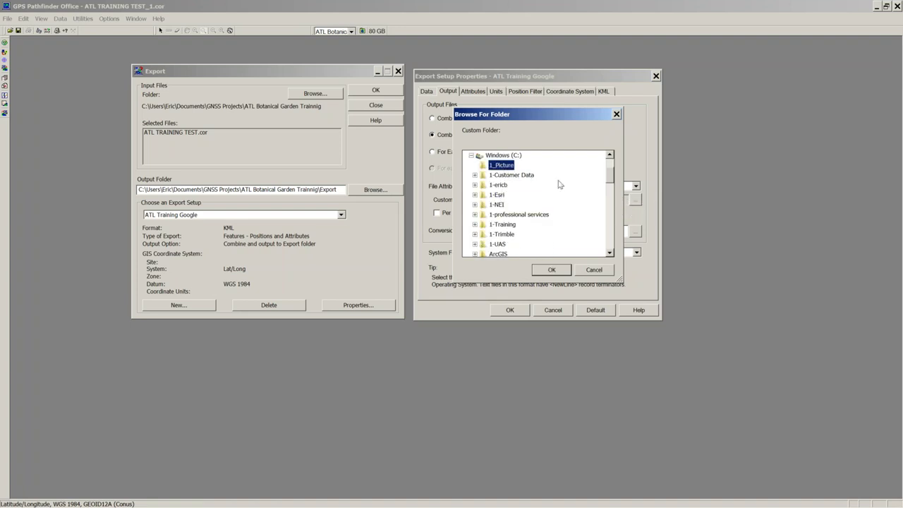
pyautogui.click(551, 270)
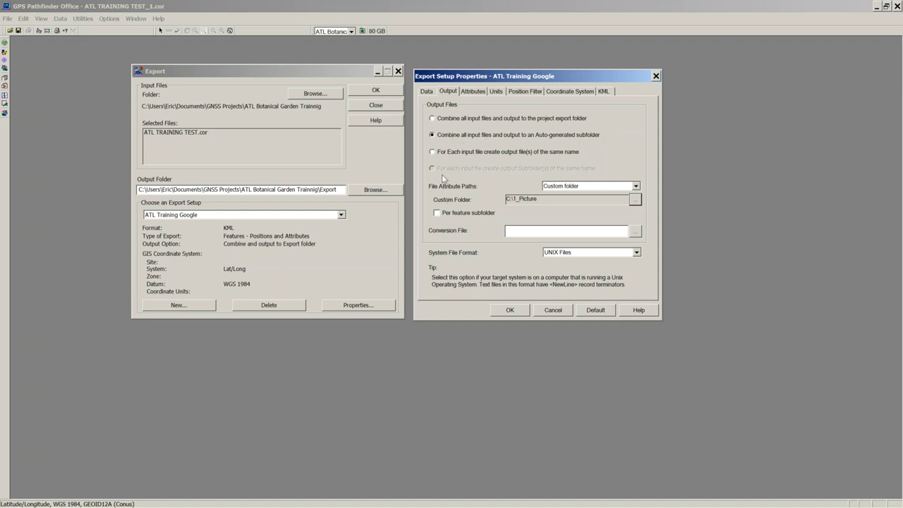
pyautogui.click(591, 187)
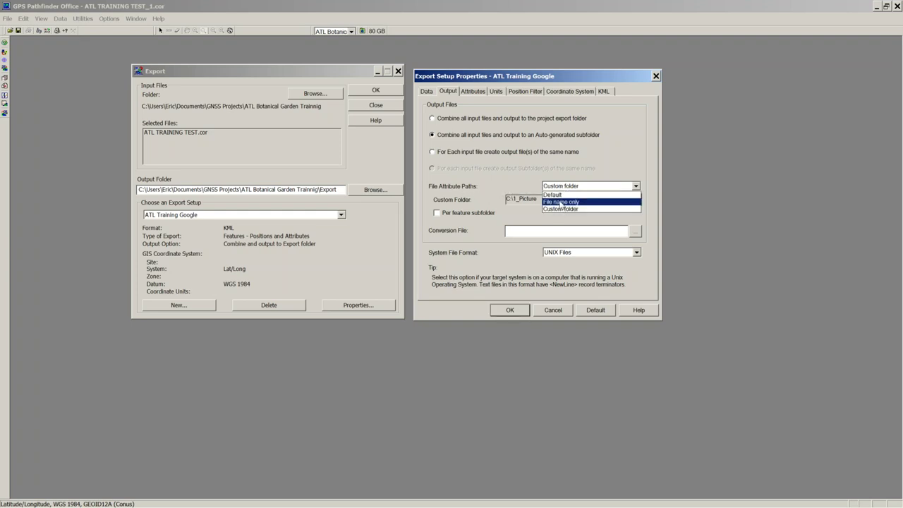
pyautogui.click(634, 161)
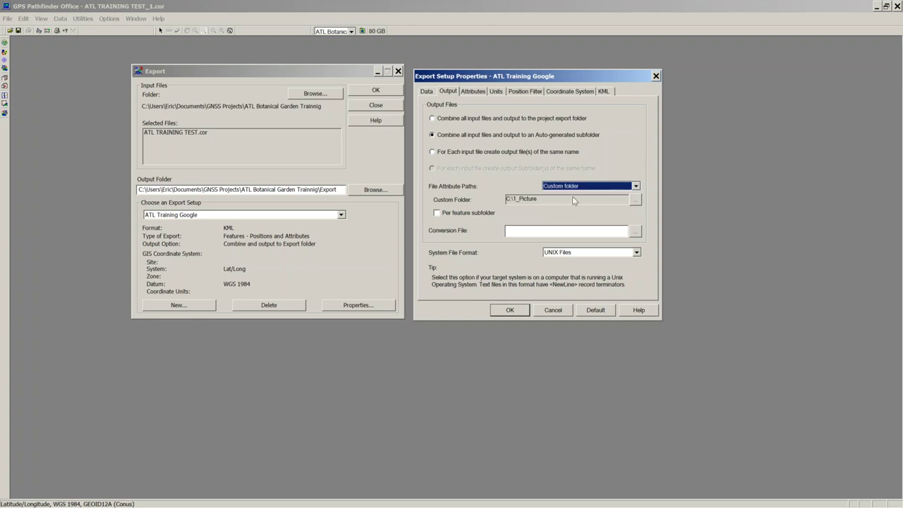
# Include Correction Status, Receiver Type, Date Recorded, Time Recorded and Data File Name as generated attributes for all feature types.
pyautogui.click(470, 92)
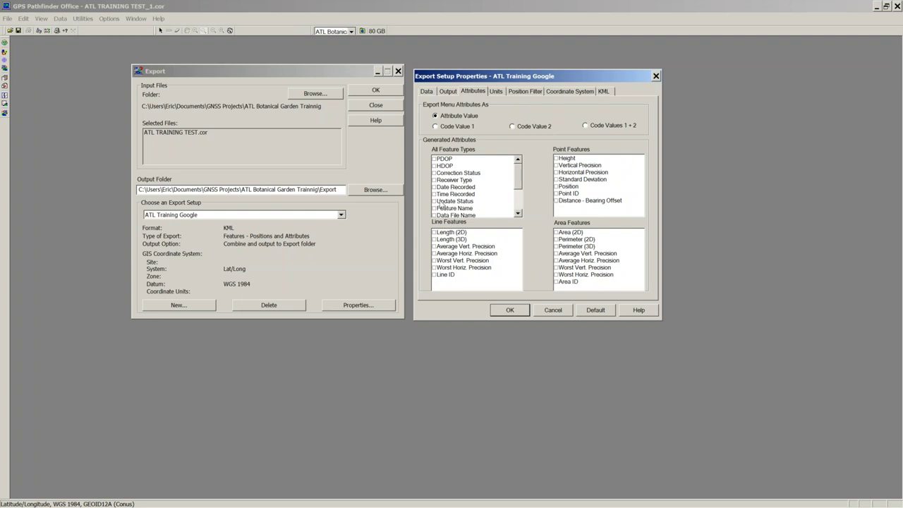
pyautogui.click(434, 180)
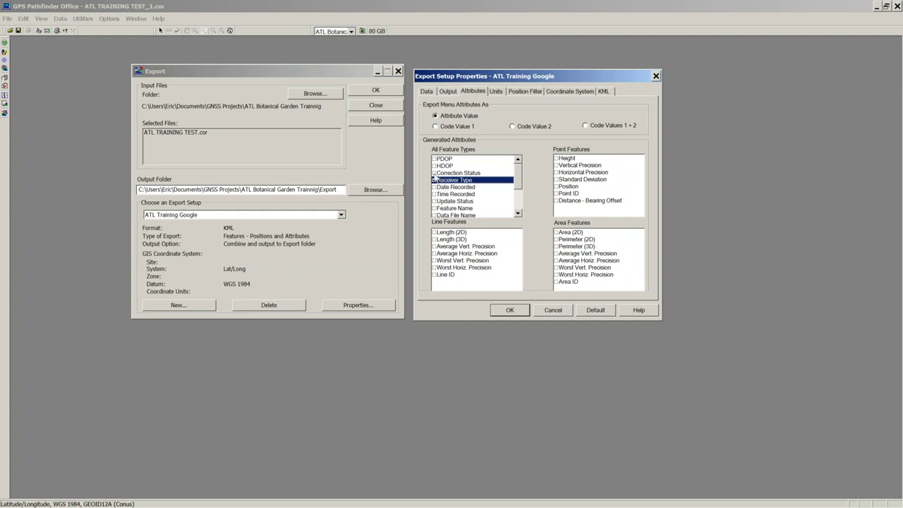
pyautogui.click(433, 173)
pyautogui.click(434, 187)
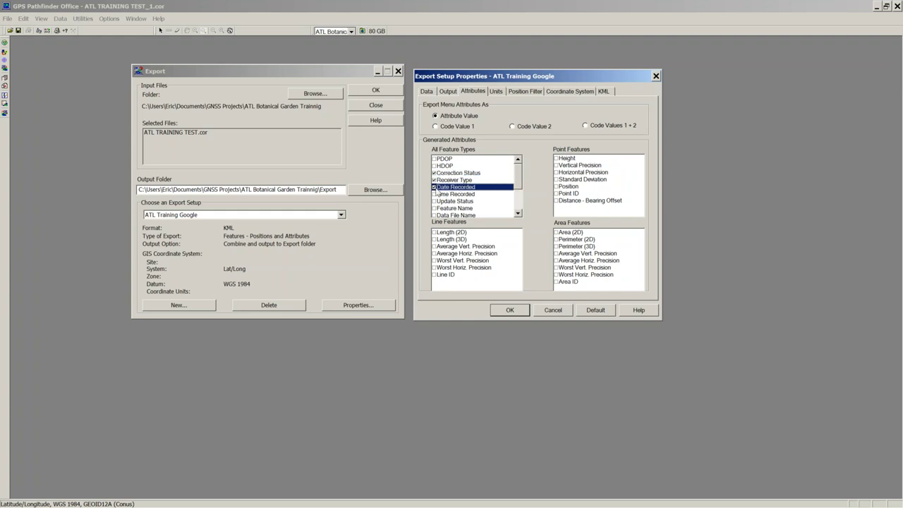
pyautogui.click(435, 194)
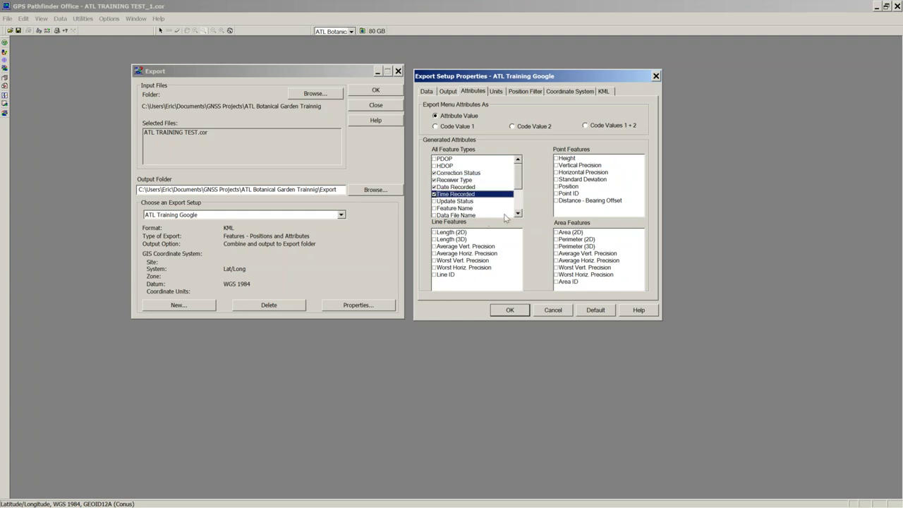
pyautogui.click(433, 215)
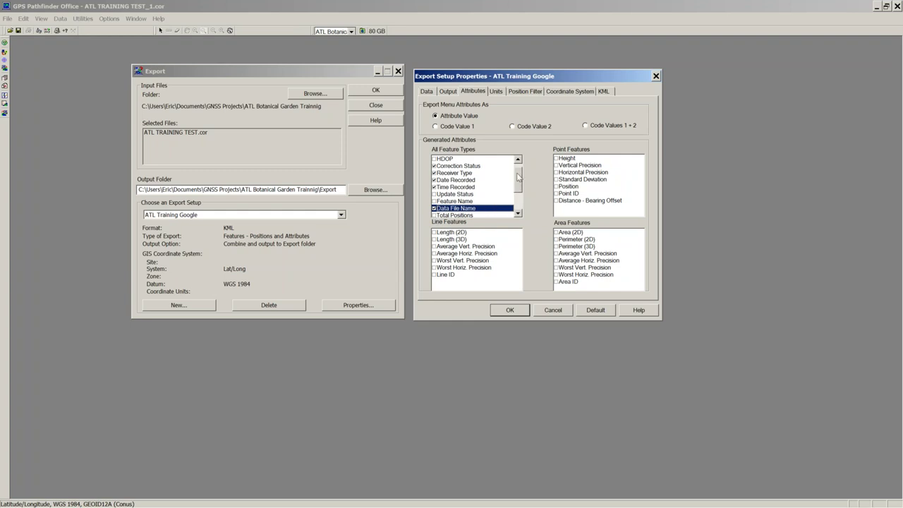
pyautogui.scroll(1, 519, 172)
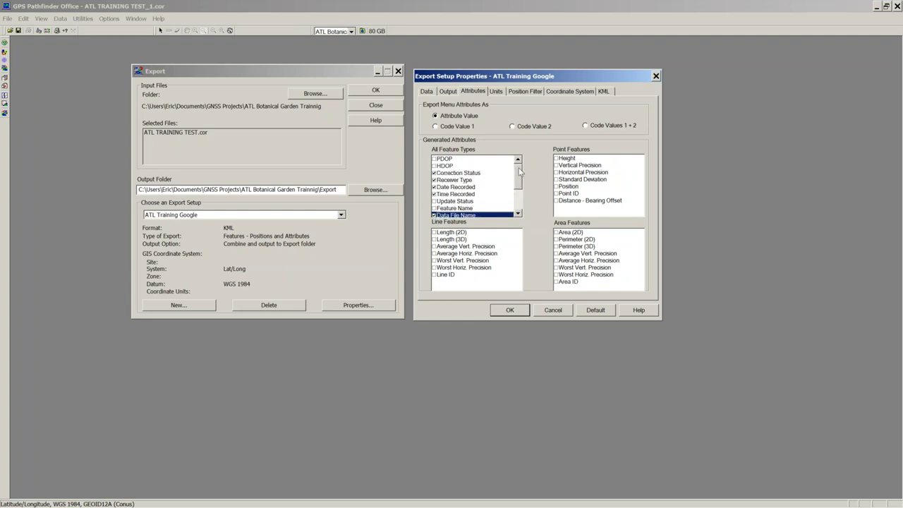
# Include Height, Horizontal Precision and Position as generated attributes for point features.
pyautogui.click(558, 159)
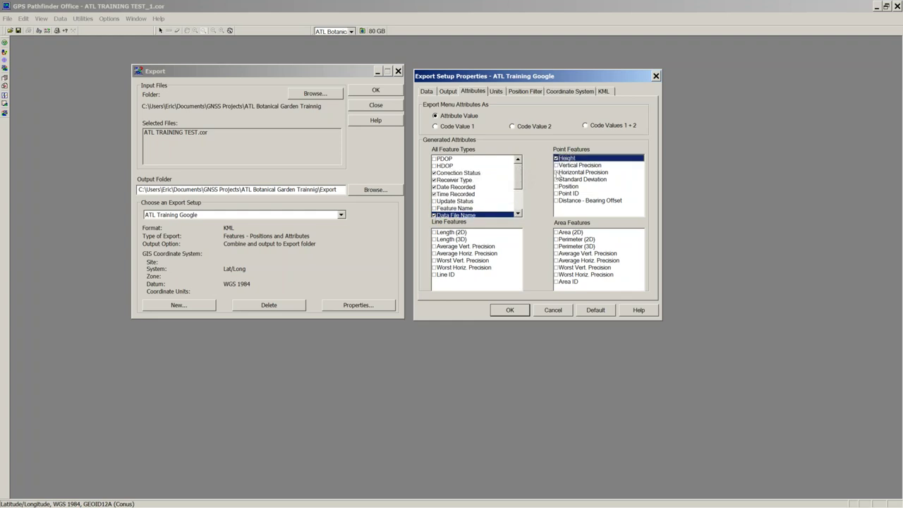
pyautogui.click(556, 172)
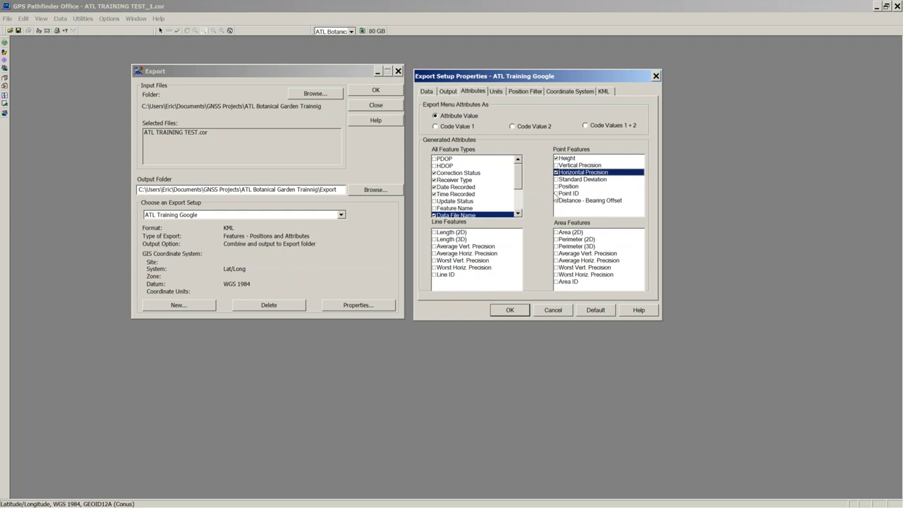
pyautogui.click(556, 186)
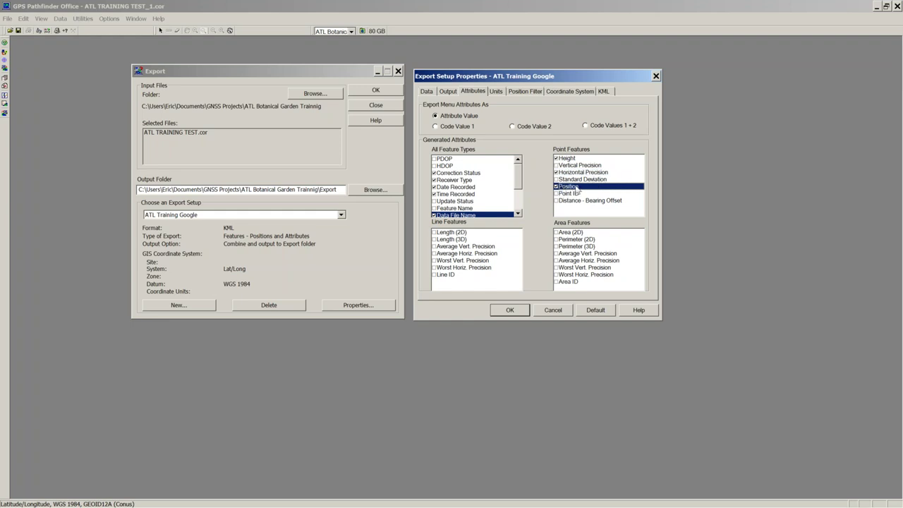
# Include Area (2D) and Perimeter (2D) for area features, and Length (2D) and Length (3D) for line features.
pyautogui.click(556, 232)
pyautogui.click(556, 239)
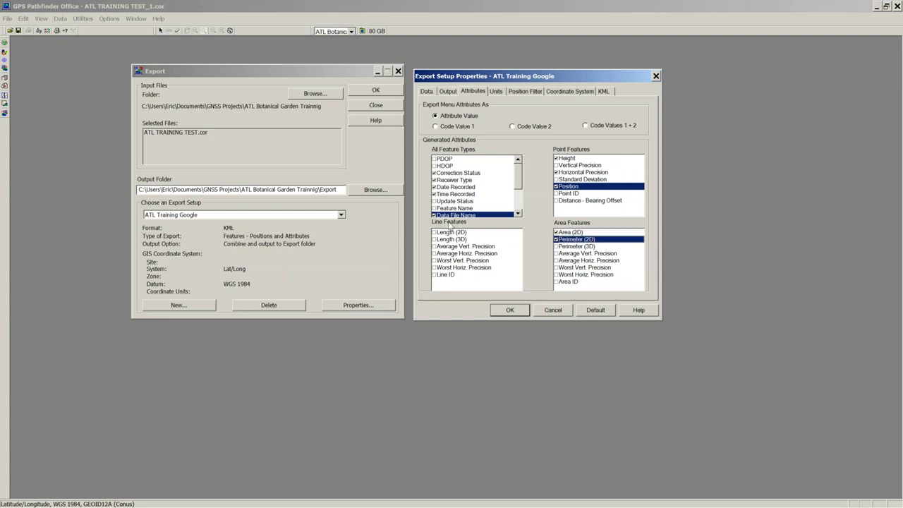
pyautogui.click(433, 232)
pyautogui.click(434, 240)
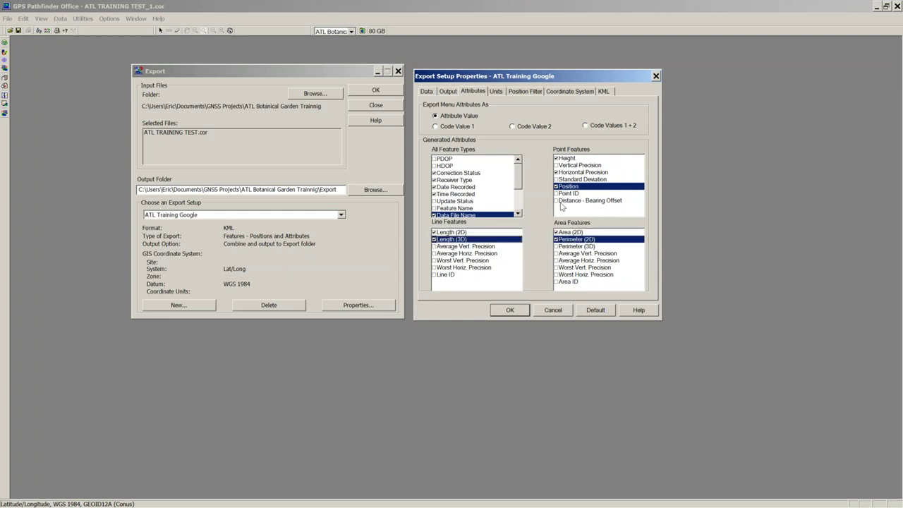
pyautogui.moveTo(523, 176)
pyautogui.mouseDown()
pyautogui.moveTo(524, 202)
pyautogui.moveTo(526, 163)
pyautogui.mouseUp()
# Review the export setup's units, position filter and coordinate system settings.
pyautogui.click(500, 93)
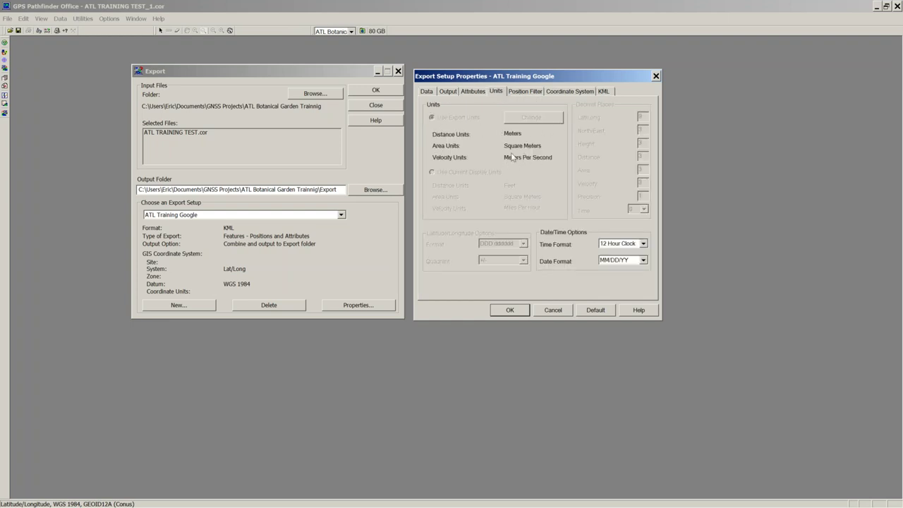
pyautogui.click(529, 91)
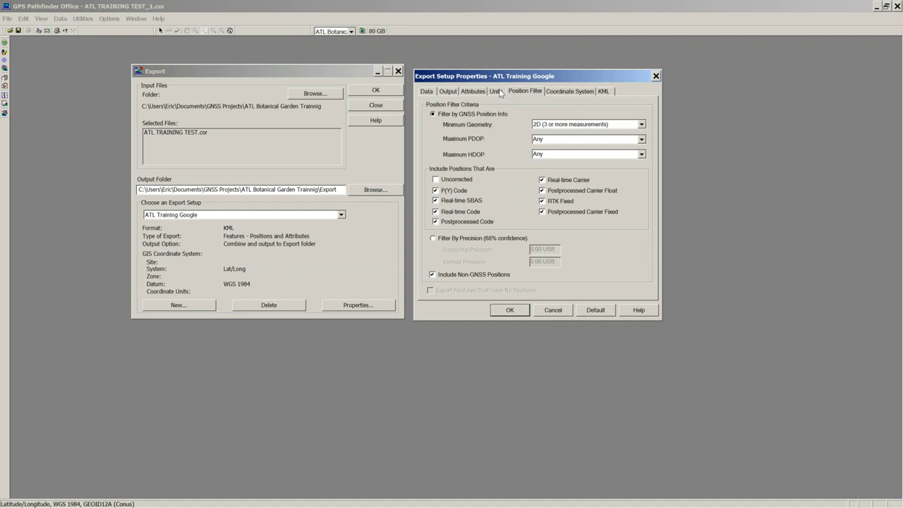
pyautogui.click(498, 90)
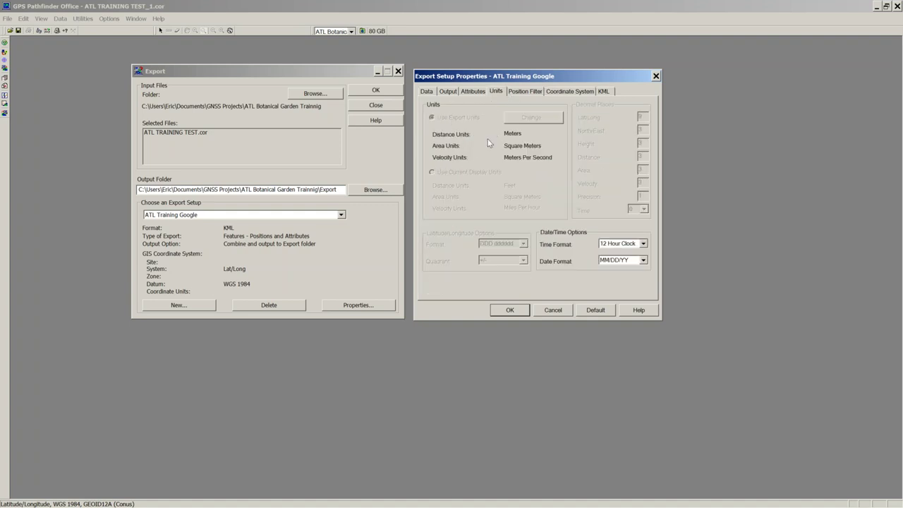
pyautogui.click(535, 93)
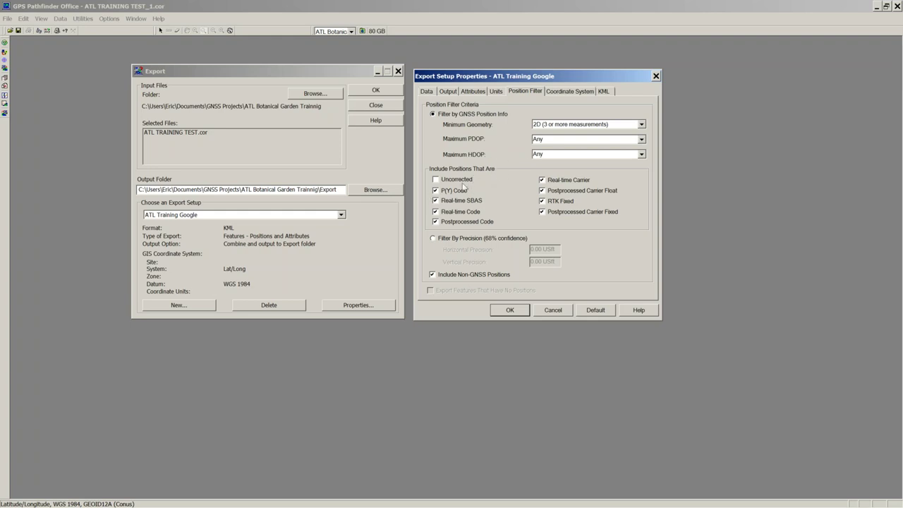
pyautogui.click(567, 93)
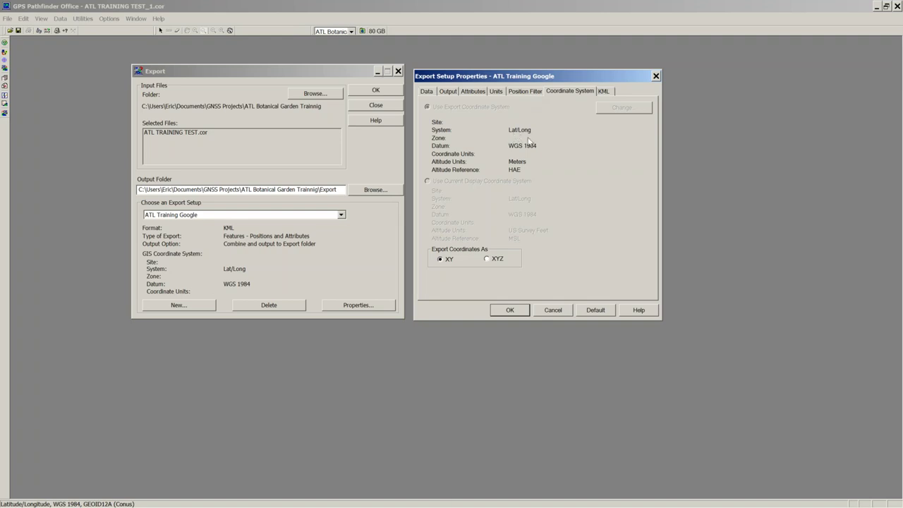
# Try out the fill option for area features in the KML settings with a fill opacity of 50%.
pyautogui.click(605, 93)
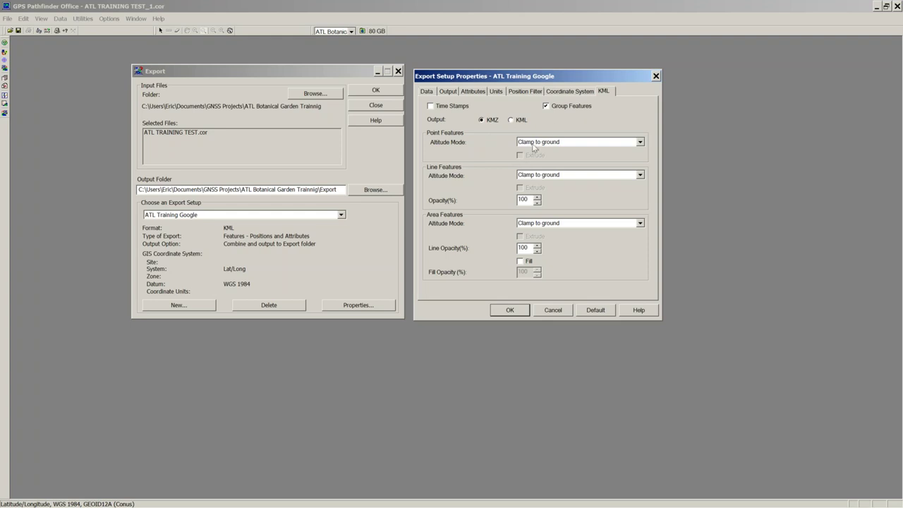
pyautogui.click(521, 261)
pyautogui.click(521, 262)
pyautogui.click(520, 261)
pyautogui.press('Tab')
pyautogui.write('50')
pyautogui.click(520, 261)
# Save the ATL Training Google export setup and export ATL TRAINING TEST.cor with it.
pyautogui.click(510, 311)
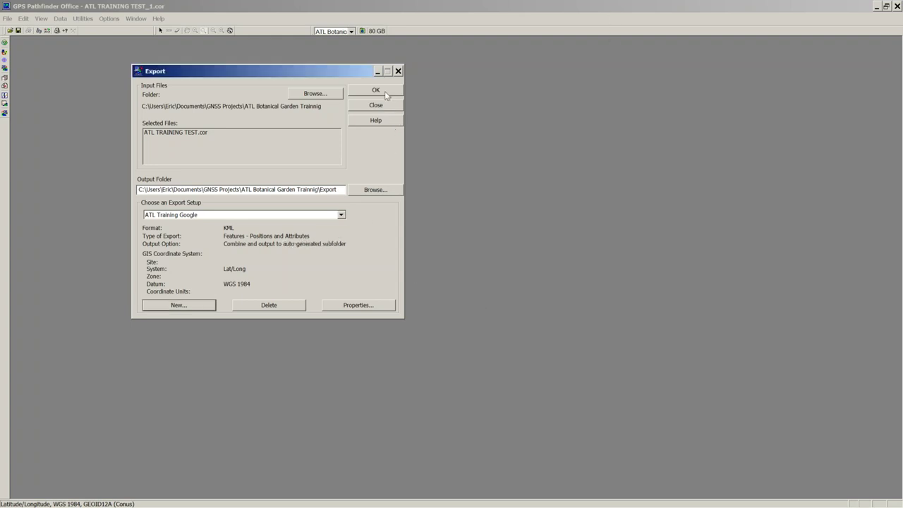
pyautogui.click(384, 90)
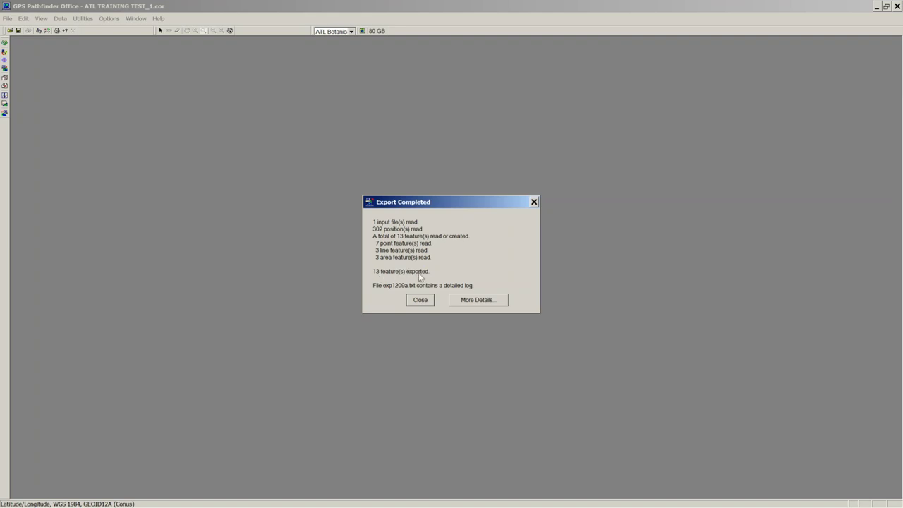
# Close the export report and open the exported ATL TRAINING TEST.kmz from the project's Export\e120914a folder in Google Earth Pro.
pyautogui.click(417, 302)
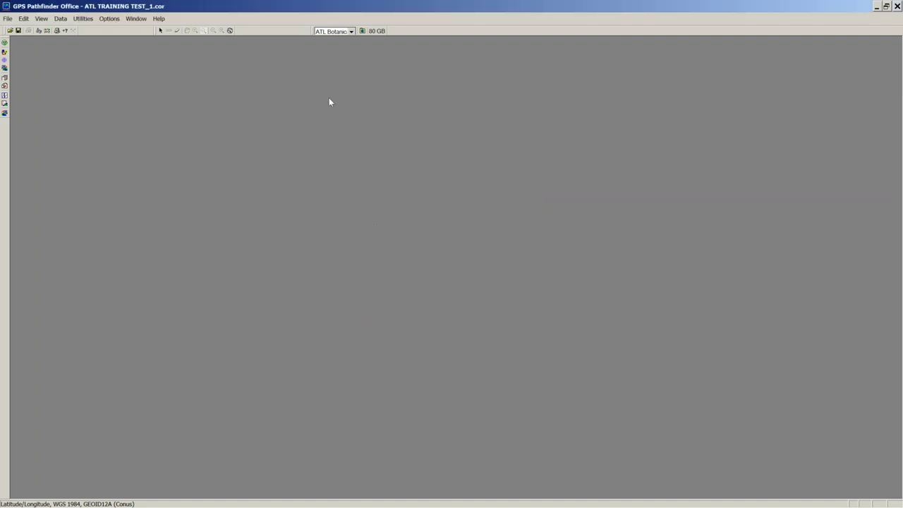
pyautogui.click(361, 32)
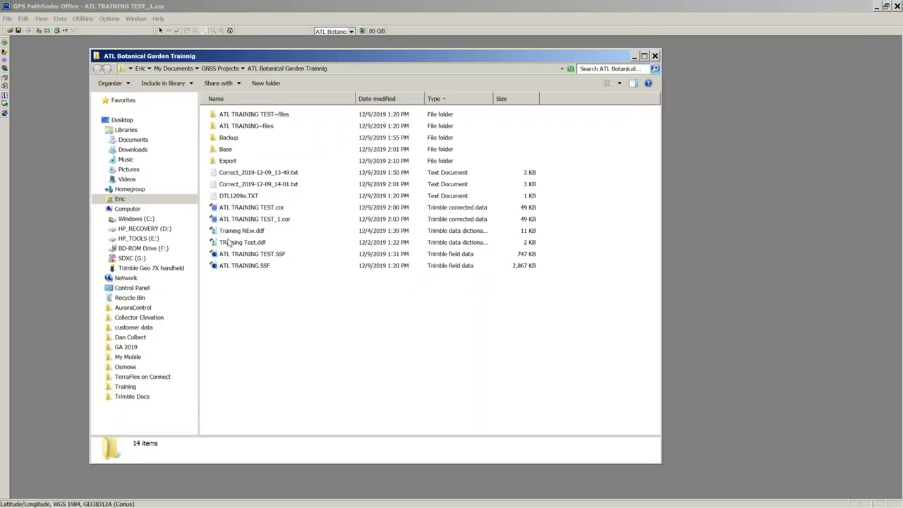
pyautogui.doubleClick(224, 162)
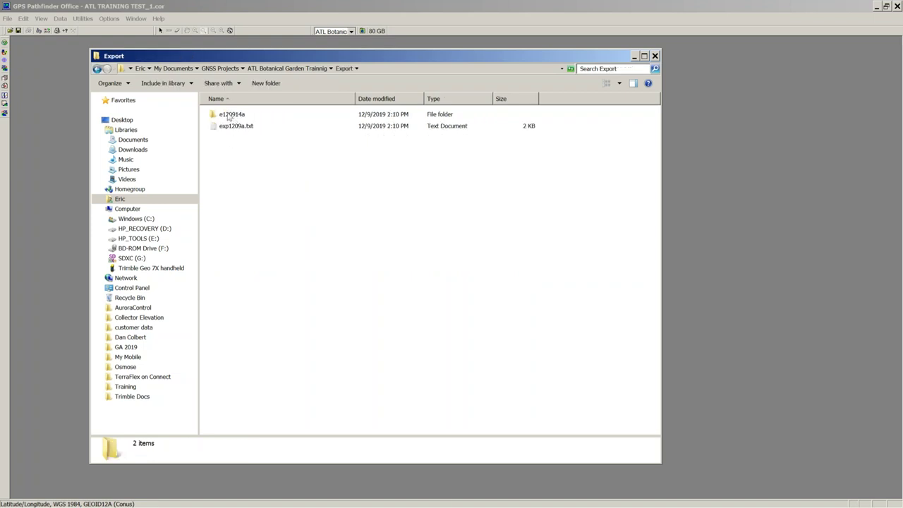
pyautogui.click(230, 117)
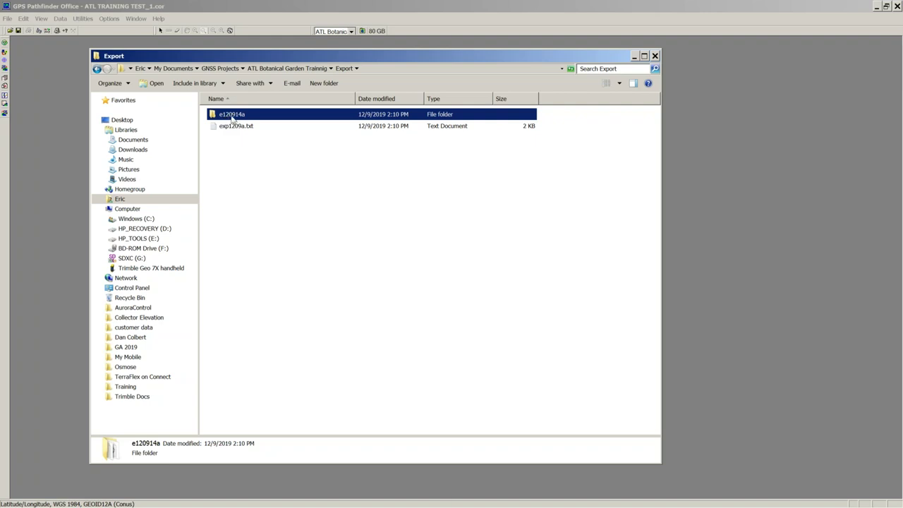
pyautogui.click(241, 117)
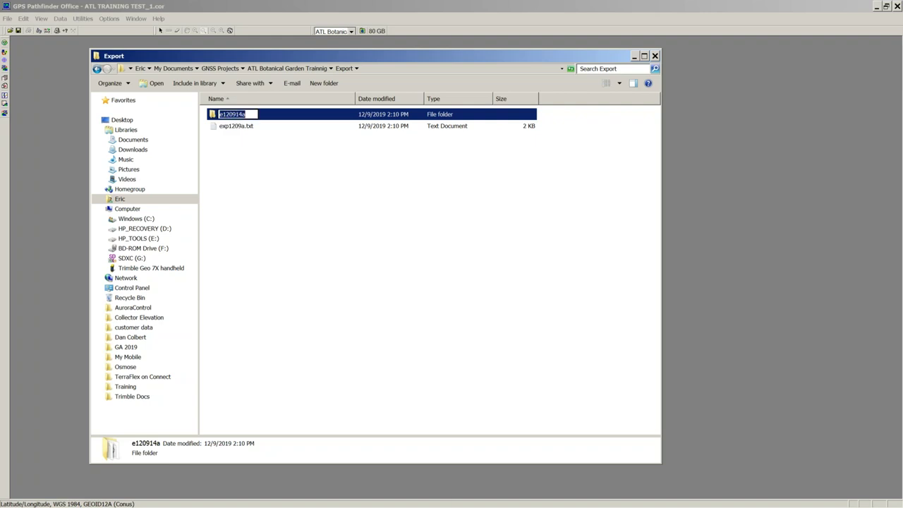
pyautogui.press('Return')
pyautogui.click(234, 142)
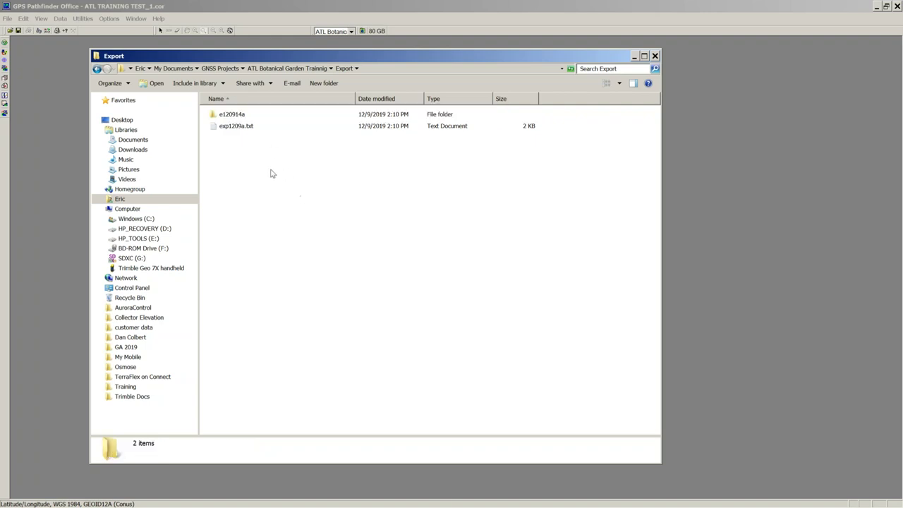
pyautogui.doubleClick(245, 119)
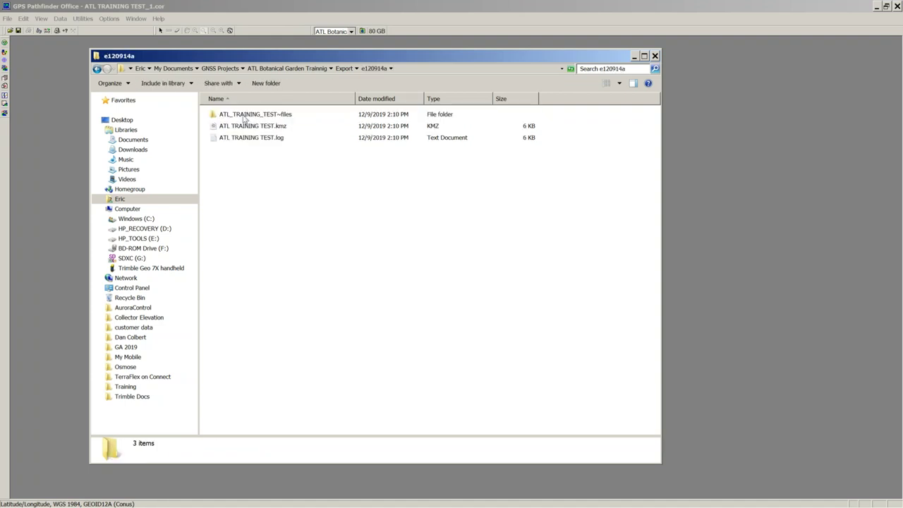
pyautogui.click(253, 127)
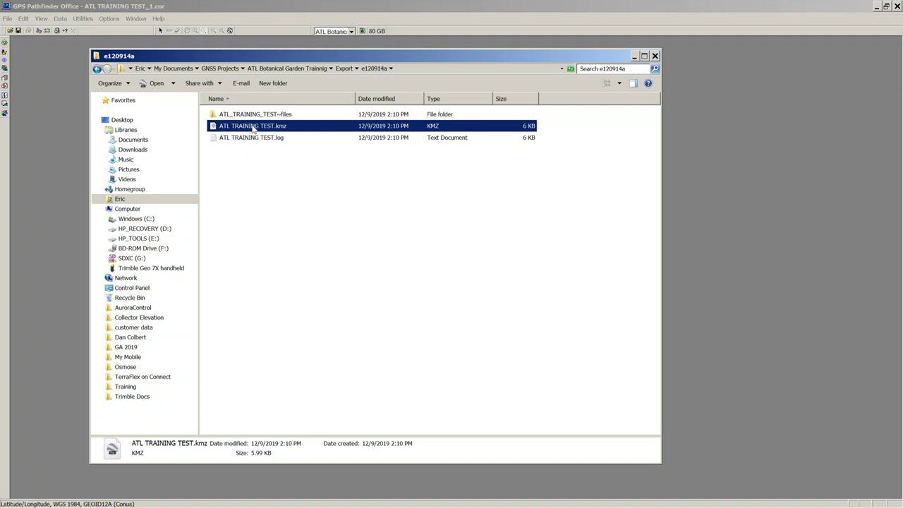
pyautogui.doubleClick(253, 126)
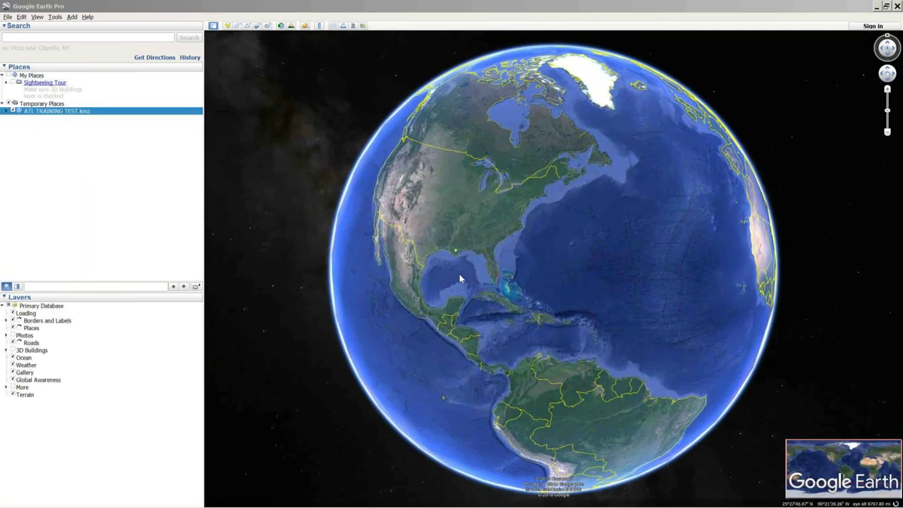
# Examine the exported features on the satellite imagery, including the attributes of plant point riPlants 12 and line Waterway 4.
pyautogui.scroll(10, 484, 281)
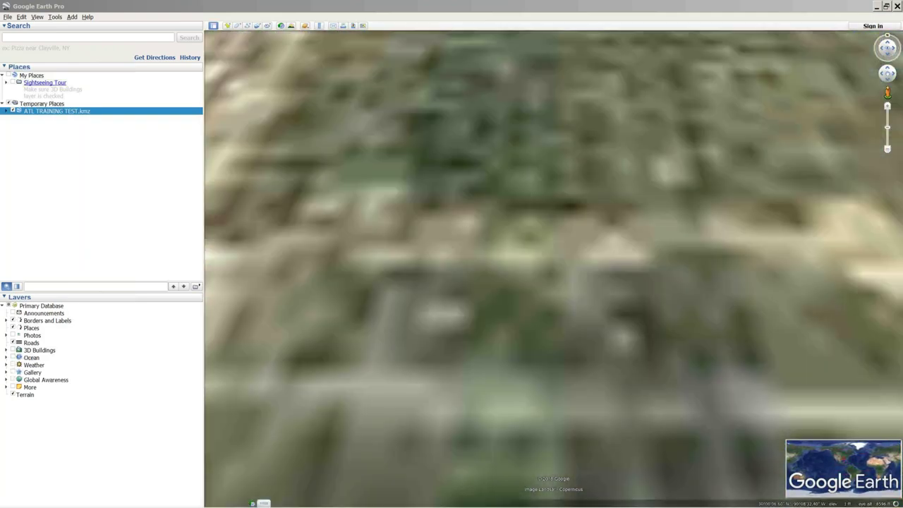
pyautogui.scroll(-5, 498, 343)
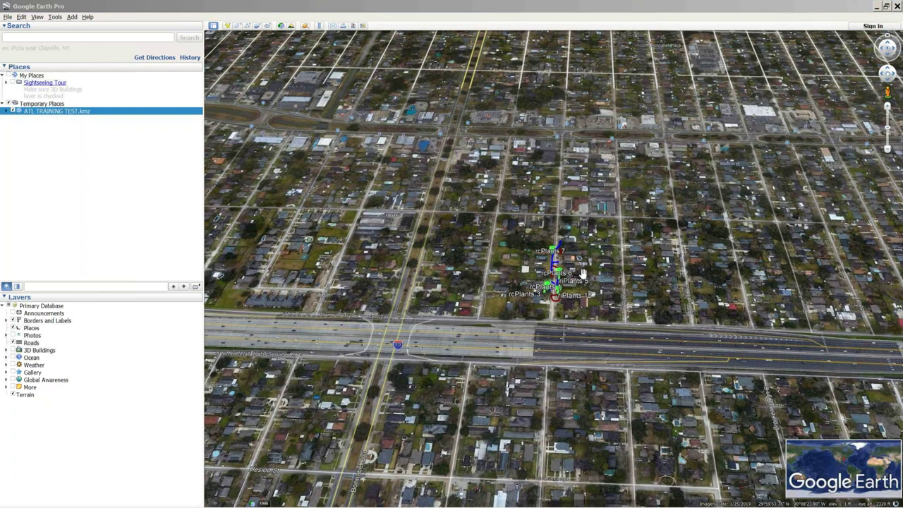
pyautogui.click(887, 107)
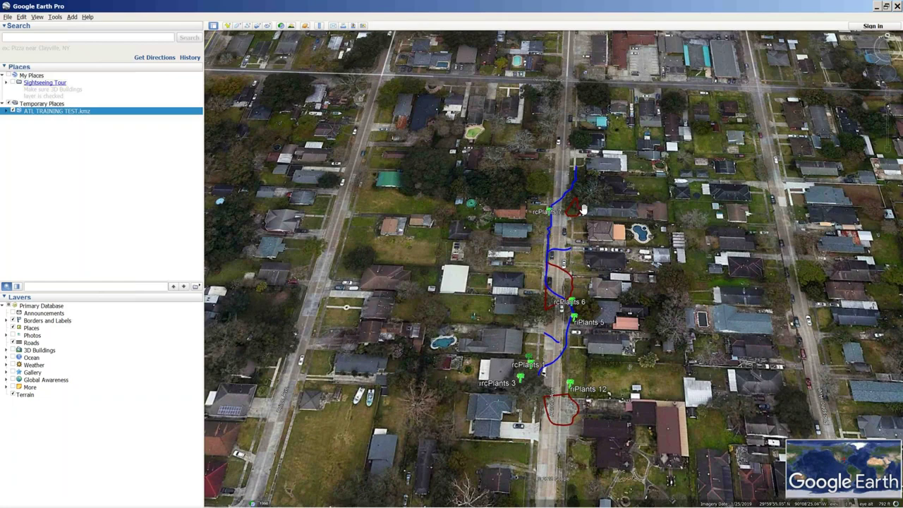
pyautogui.scroll(3, 570, 202)
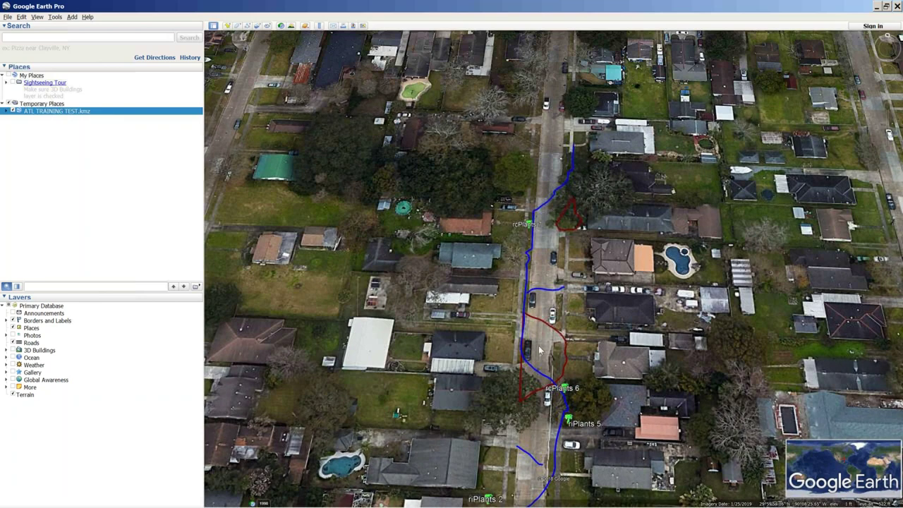
pyautogui.scroll(-3, 541, 346)
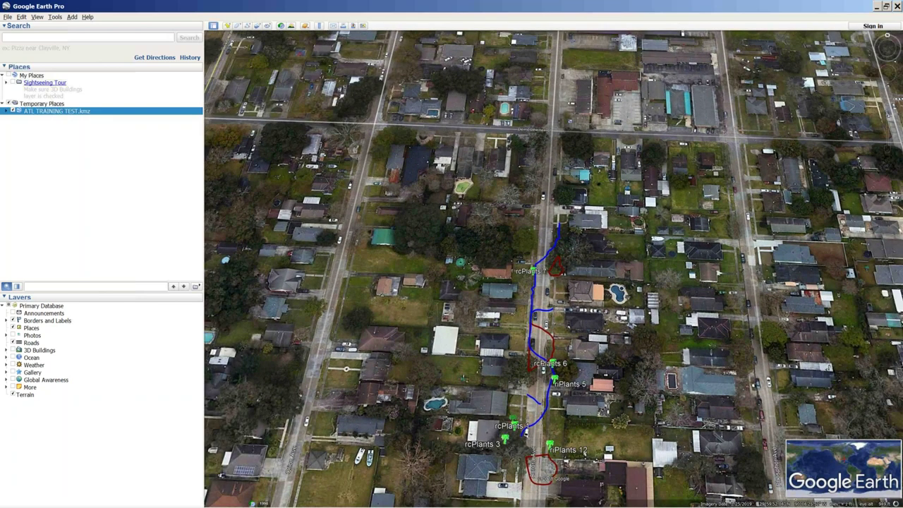
pyautogui.click(550, 447)
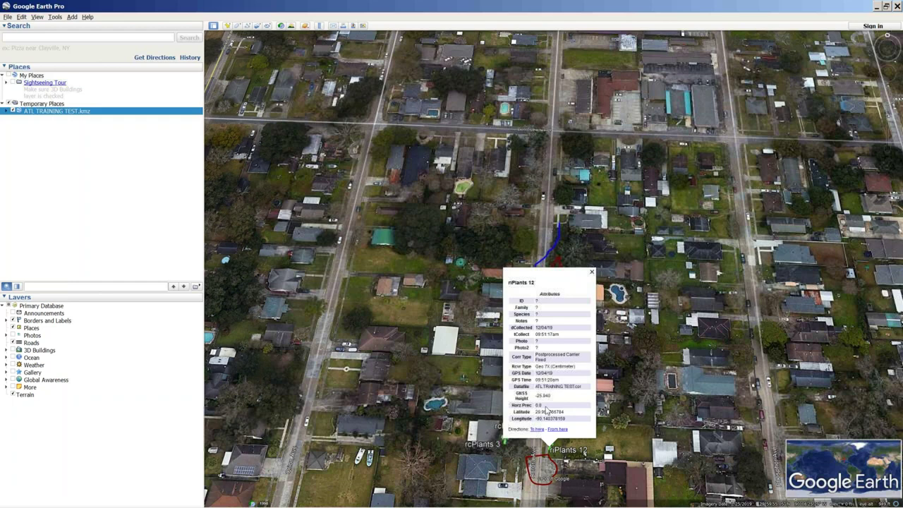
pyautogui.click(591, 272)
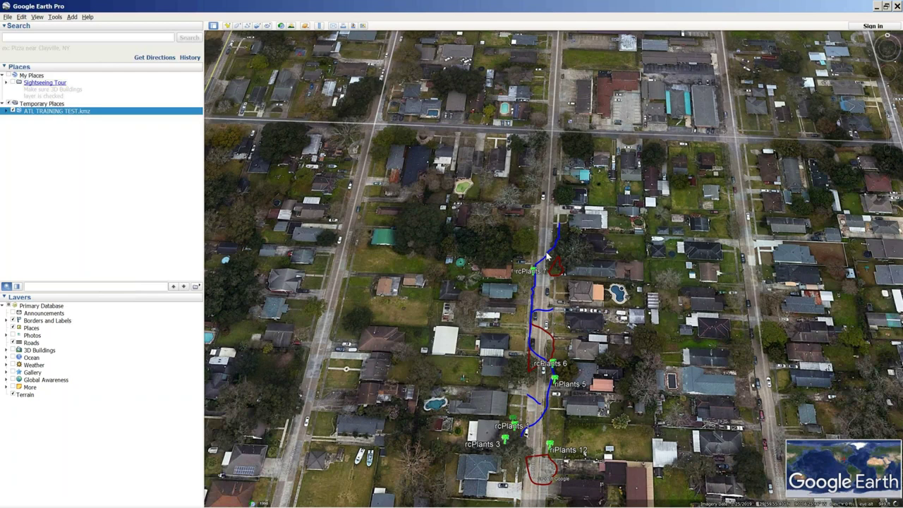
pyautogui.click(547, 253)
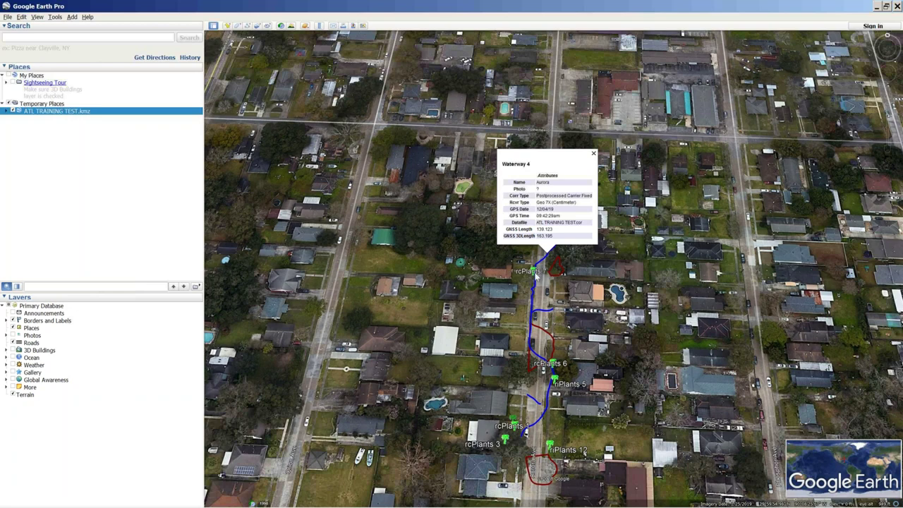
# View the first photo attached to rcPlants 7 at full size, and return to the map.
pyautogui.click(536, 275)
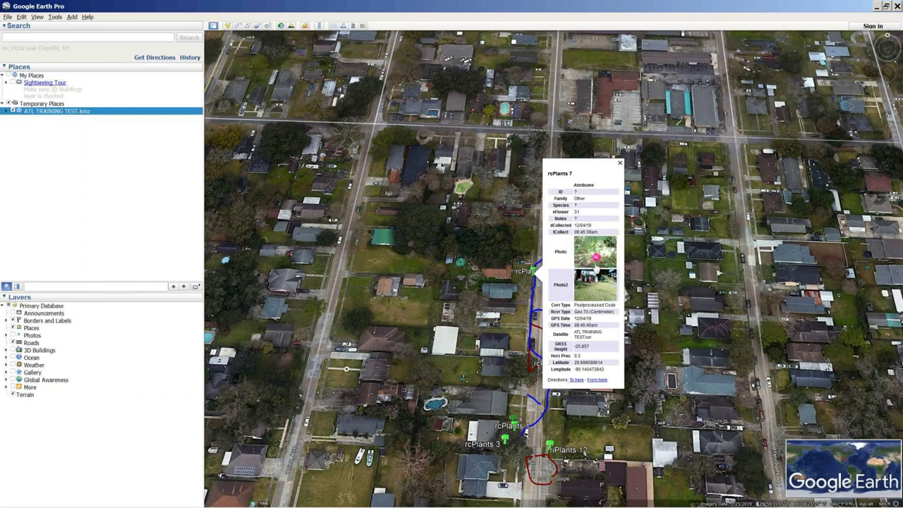
pyautogui.click(596, 258)
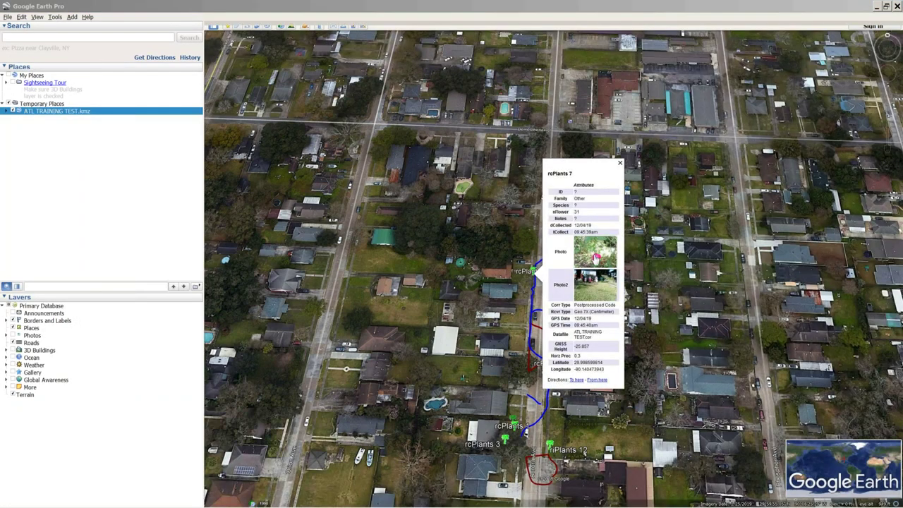
pyautogui.click(596, 257)
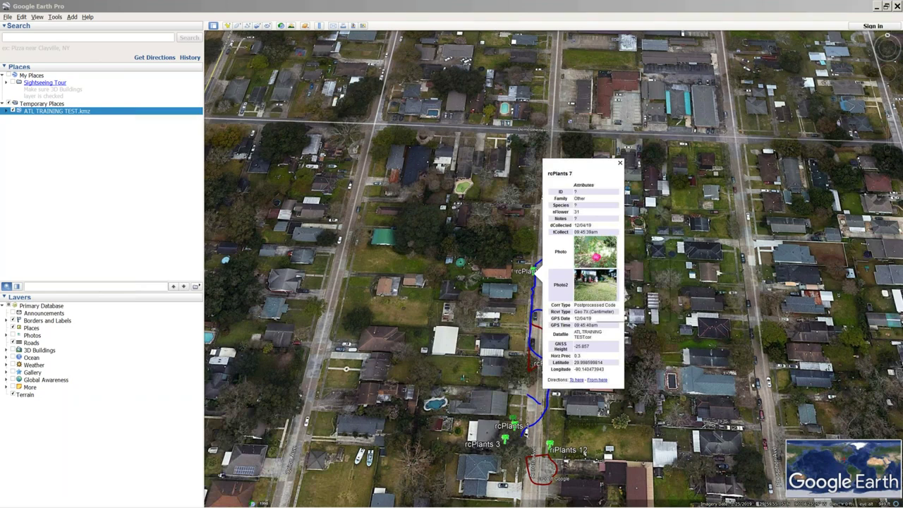
pyautogui.rightClick(595, 256)
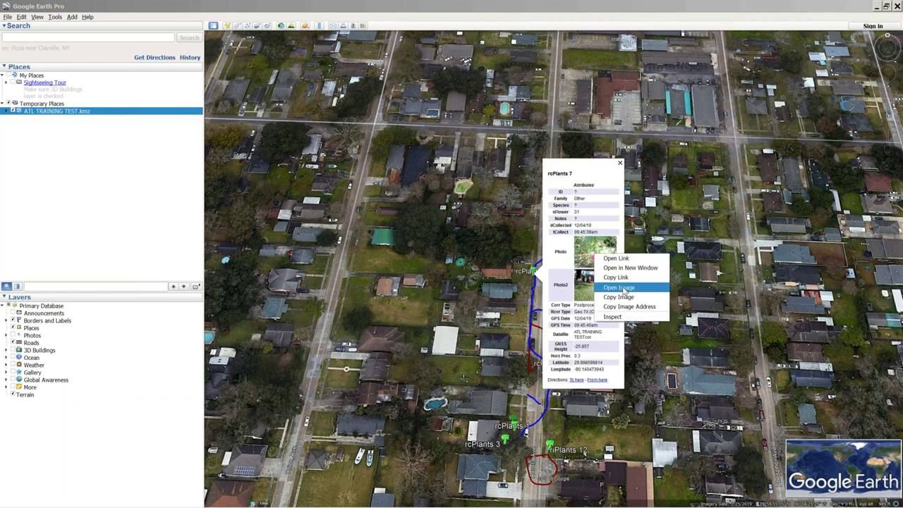
pyautogui.click(622, 290)
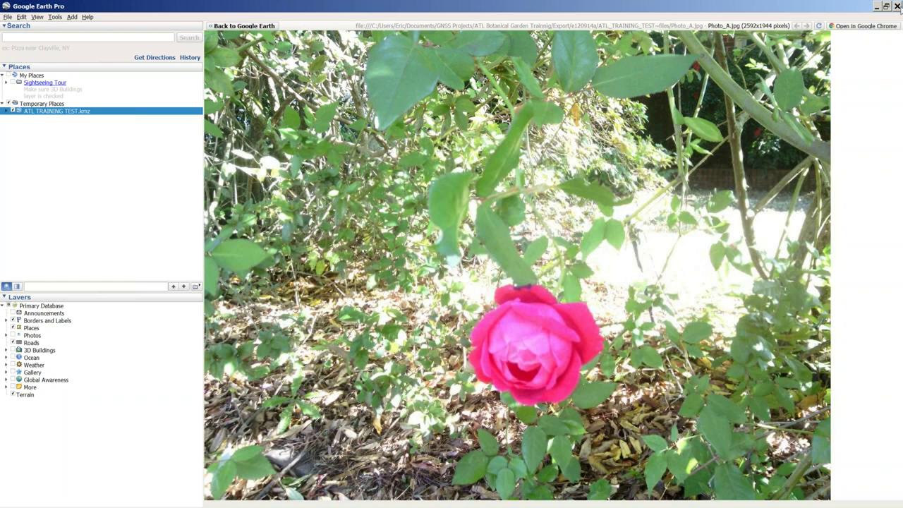
pyautogui.click(258, 26)
# Check the attributes and photo of rcPlants 3, and close its information balloon.
pyautogui.scroll(2, 541, 344)
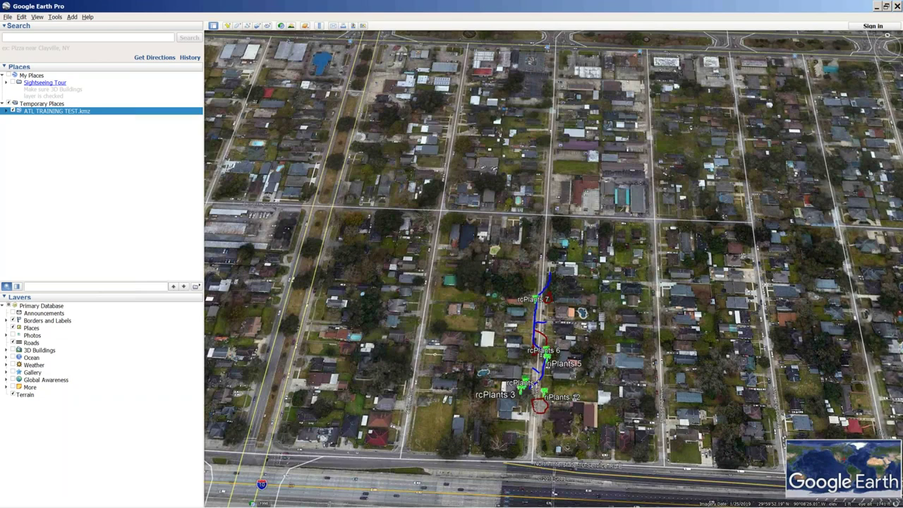
pyautogui.click(520, 390)
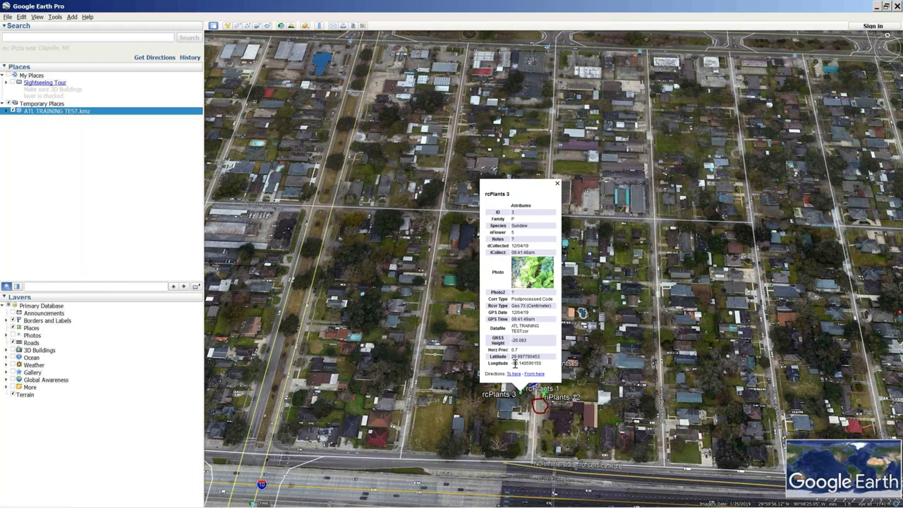
pyautogui.click(558, 183)
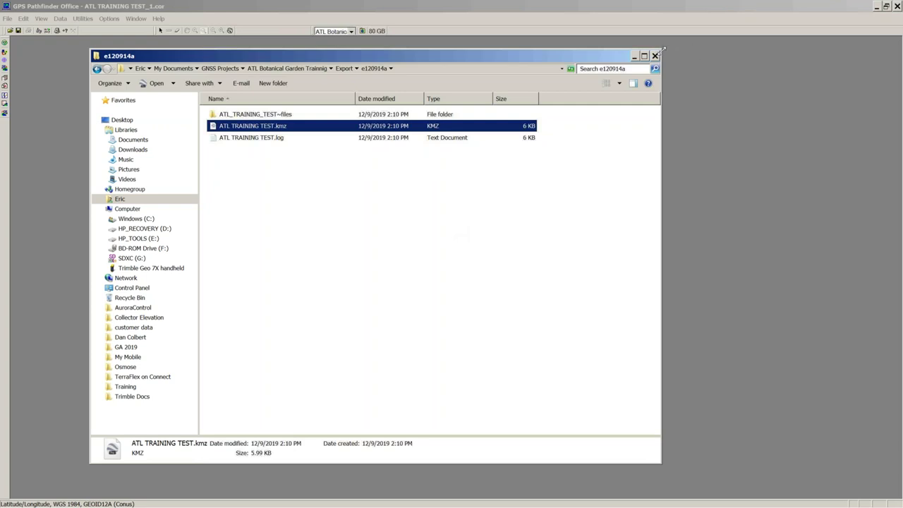
# Back in GPS Pathfinder Office, try to export the field data file ATL TRAINING TEST.SSF with the ATL Training Google setup.
pyautogui.click(654, 55)
pyautogui.click(83, 19)
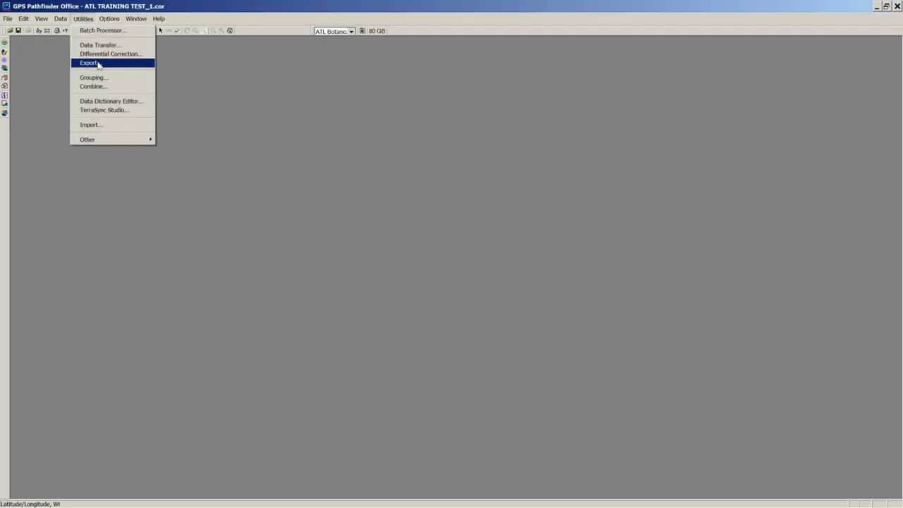
pyautogui.click(93, 63)
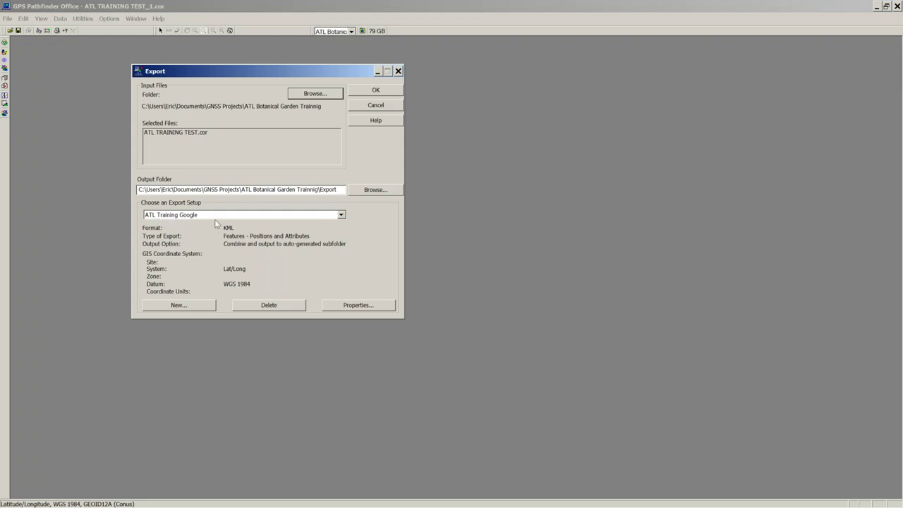
pyautogui.click(315, 93)
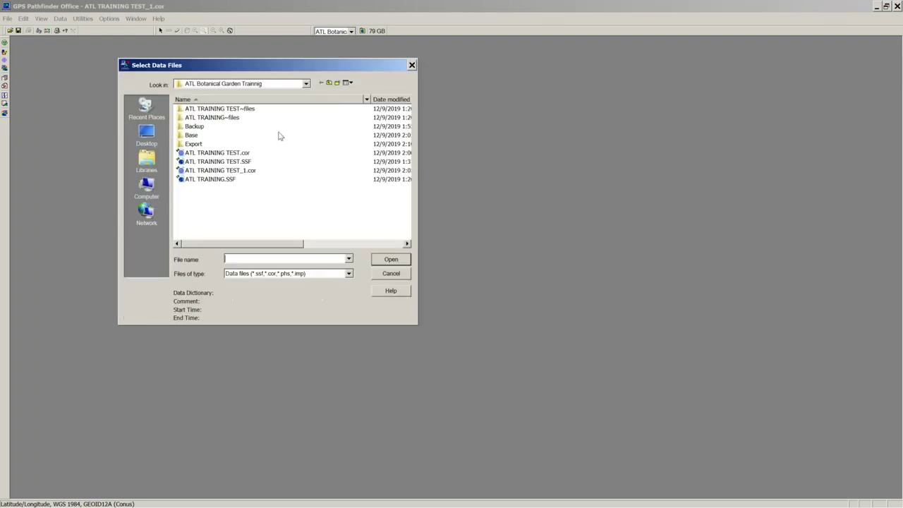
pyautogui.click(225, 162)
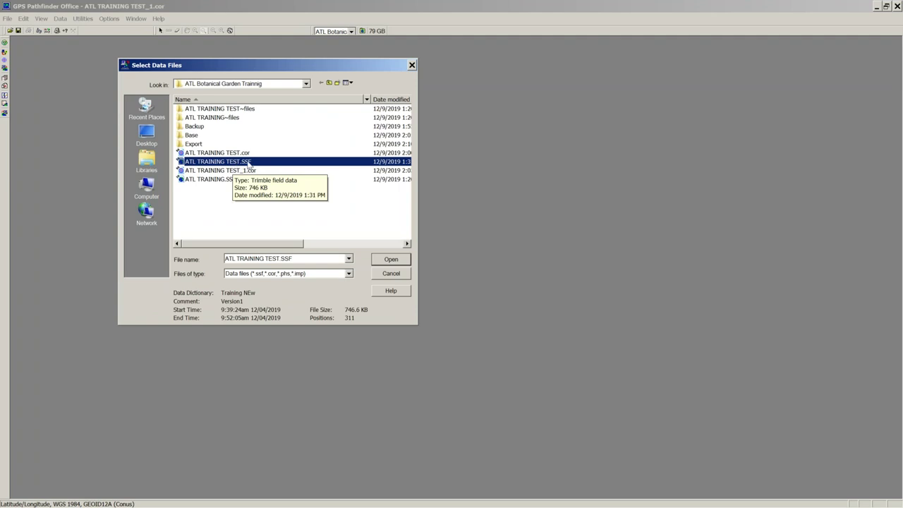
pyautogui.click(388, 259)
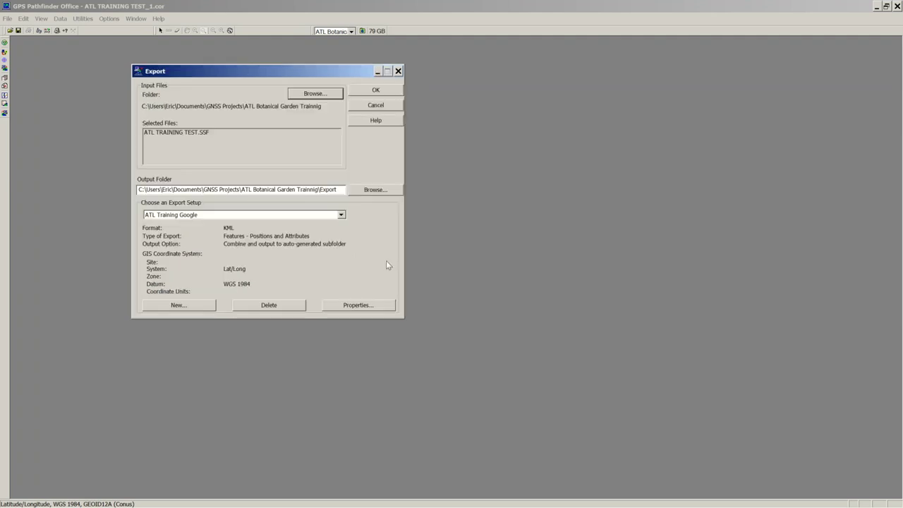
pyautogui.click(380, 92)
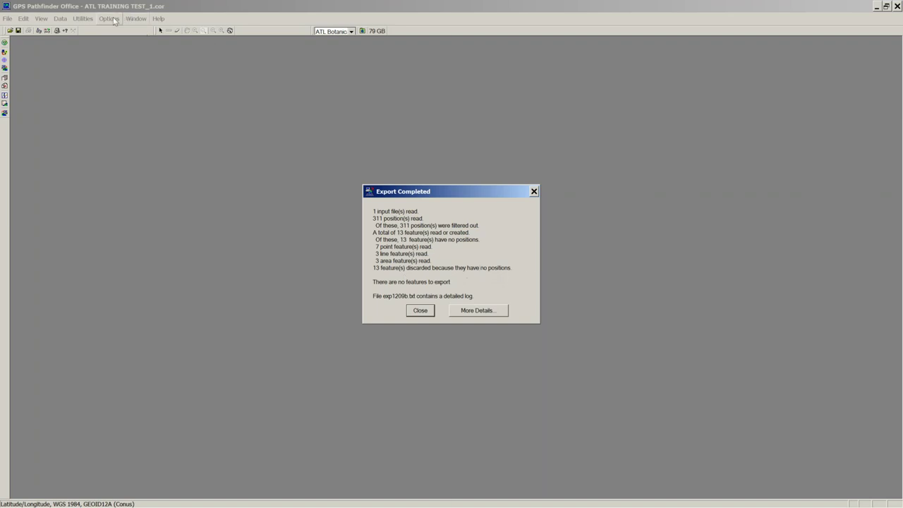
pyautogui.click(84, 19)
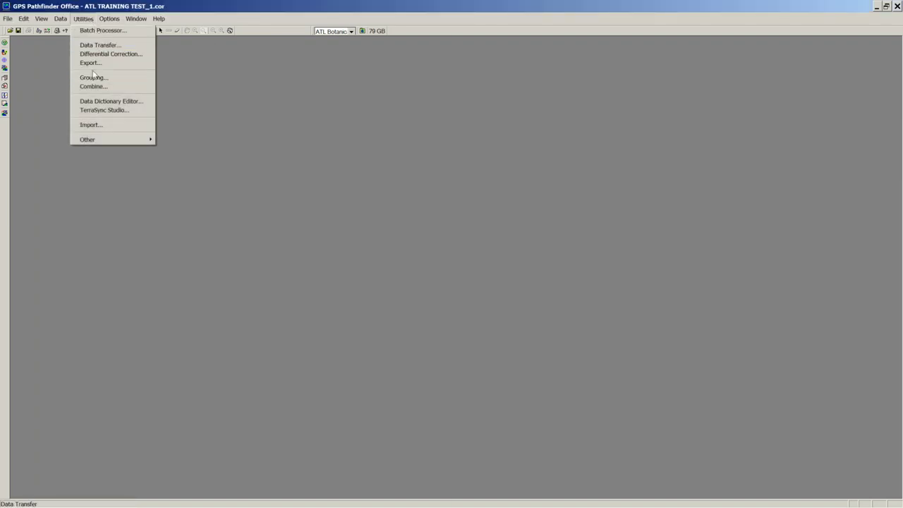
pyautogui.click(117, 78)
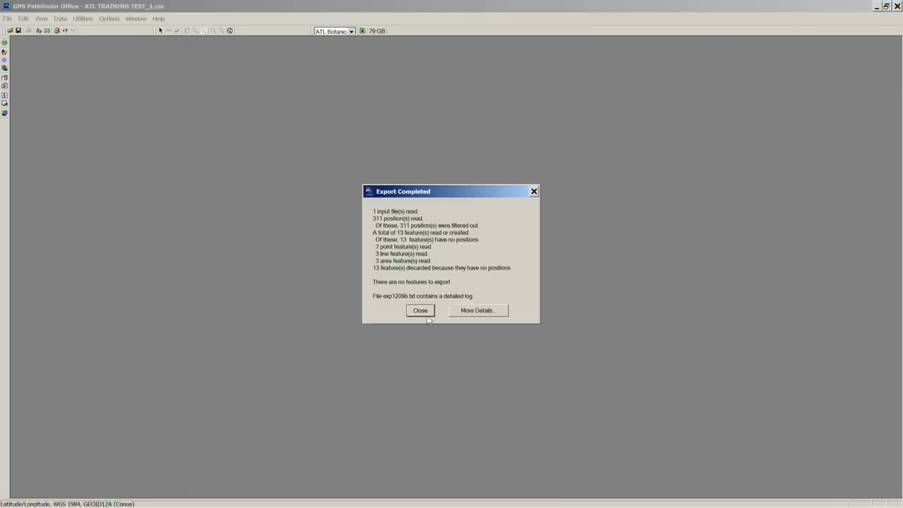
pyautogui.click(427, 312)
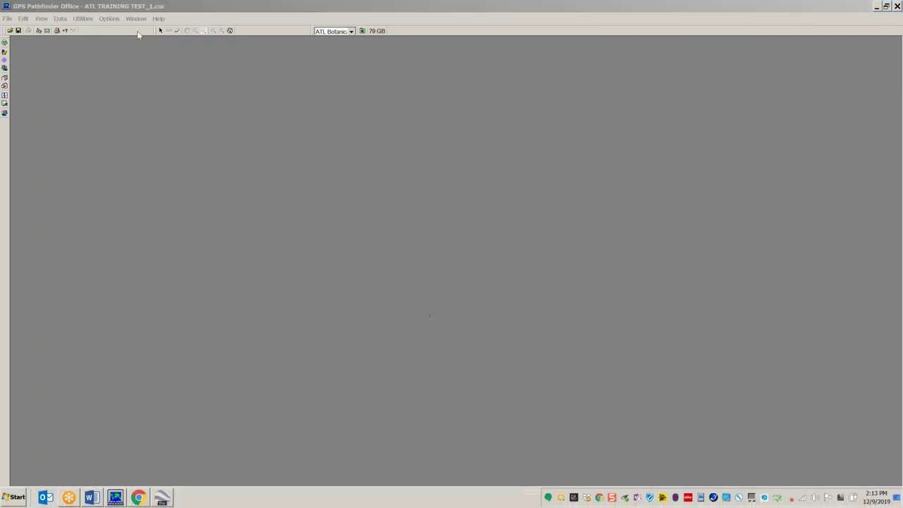
# Review the KML options and position filter of the ATL Training Google export setup.
pyautogui.click(84, 18)
pyautogui.click(91, 63)
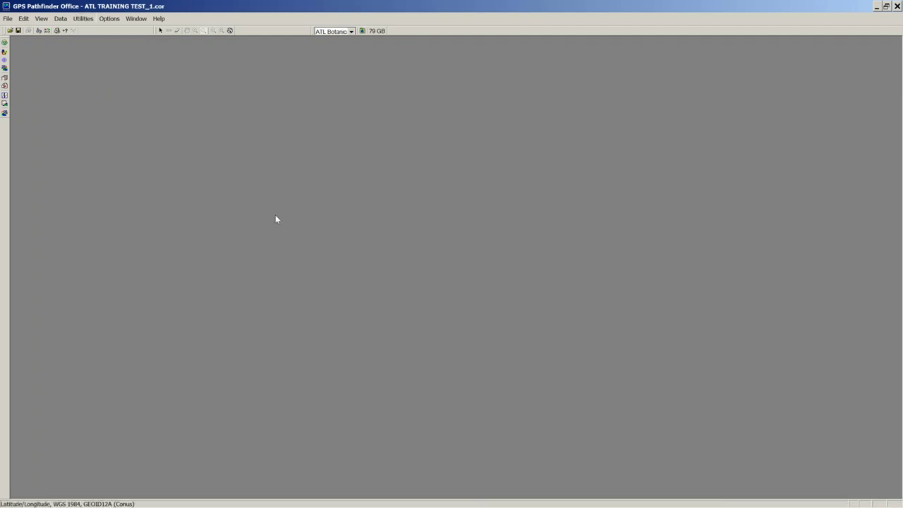
pyautogui.click(354, 309)
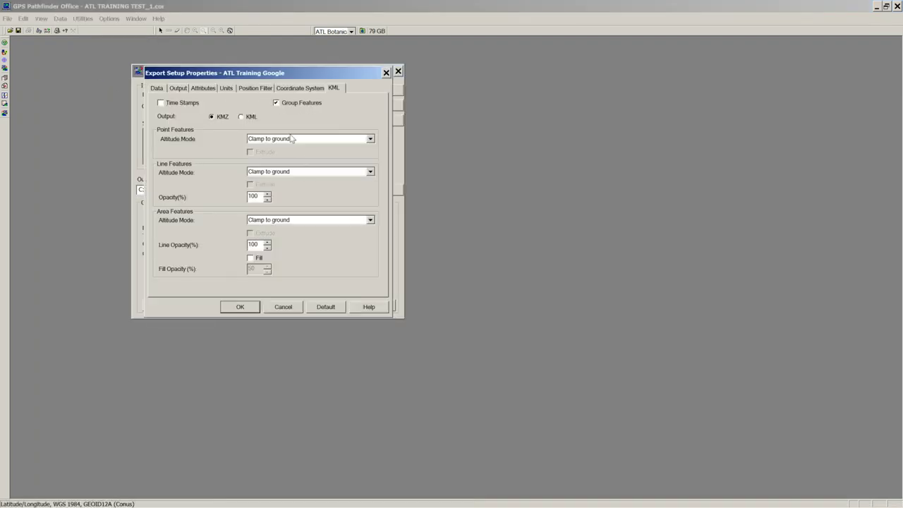
pyautogui.click(266, 90)
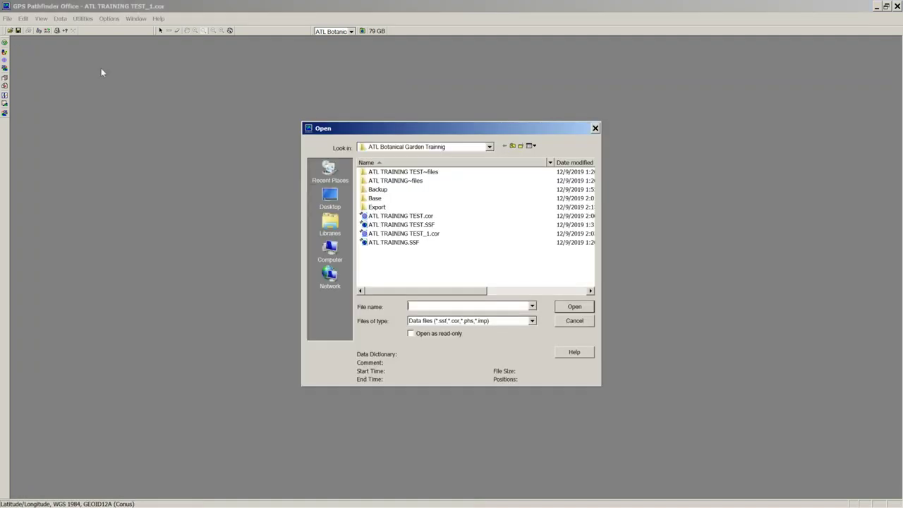
# Open the field data file ATL TRAINING TEST.SSF and display its map together with the Feature Properties and Position Properties windows.
pyautogui.click(396, 224)
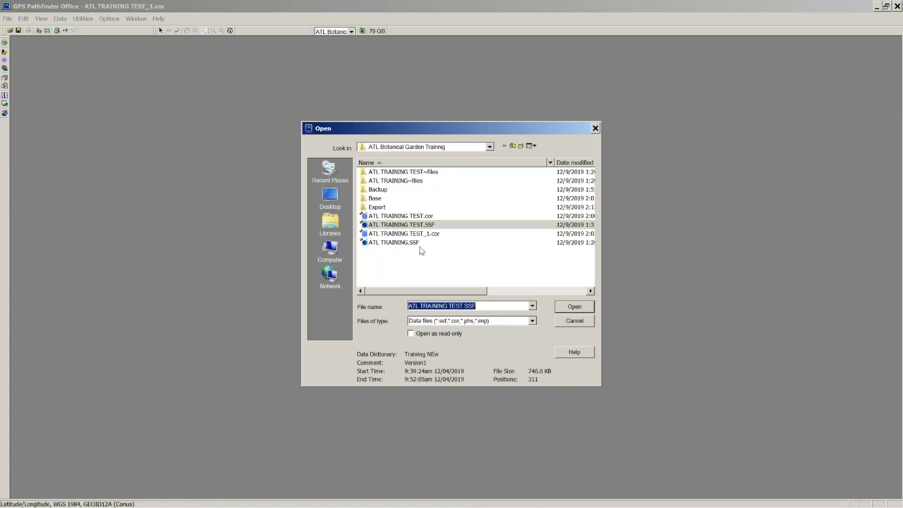
pyautogui.click(591, 310)
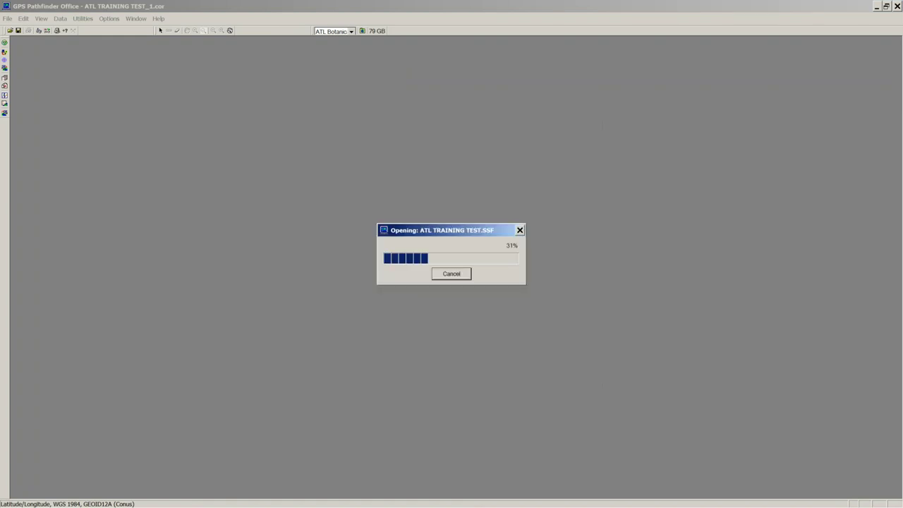
pyautogui.click(40, 32)
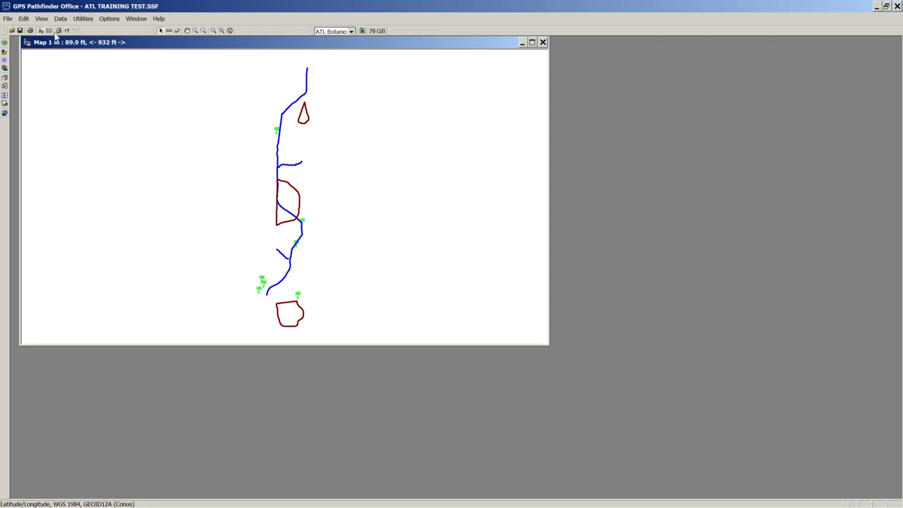
pyautogui.click(59, 32)
pyautogui.click(66, 32)
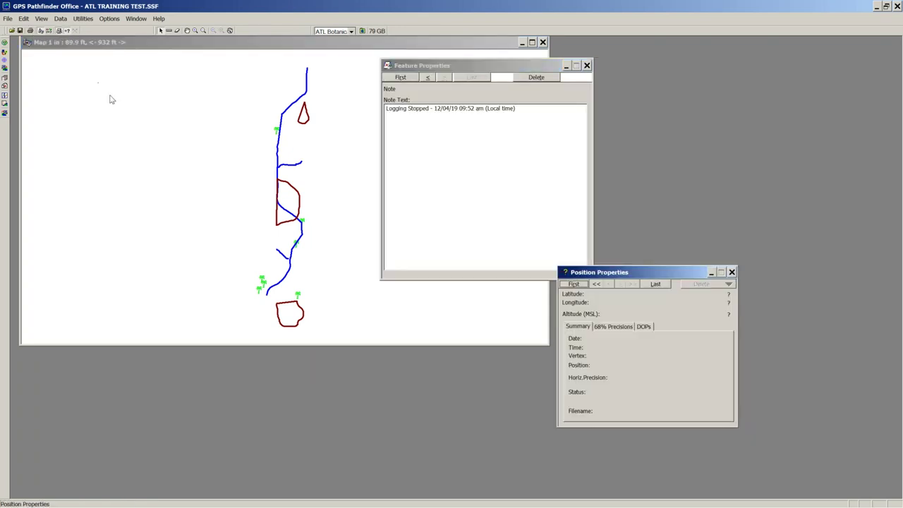
# Check the feature and position properties of the southwesternmost plant point, arranging both windows clear of the map and each other.
pyautogui.click(259, 291)
pyautogui.moveTo(565, 60); pyautogui.dragTo(746, 54)
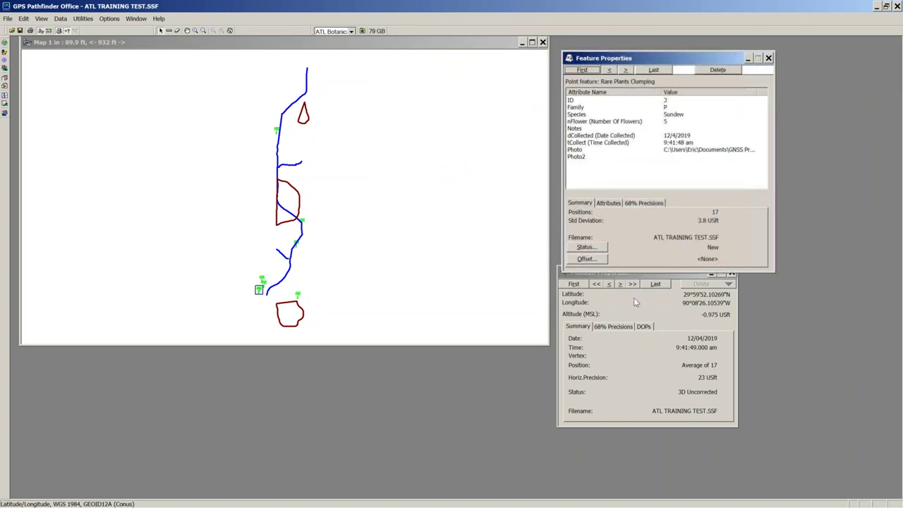
pyautogui.moveTo(624, 273); pyautogui.dragTo(640, 312)
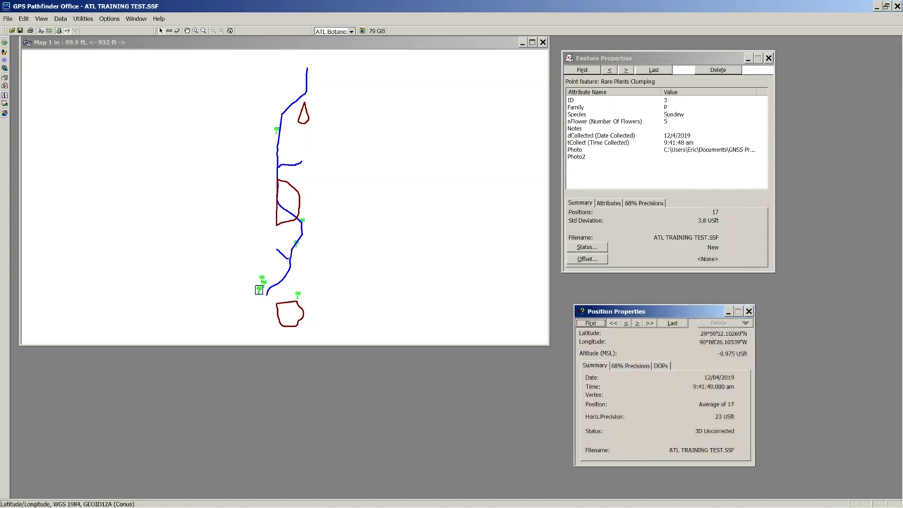
# Recheck the position filter of the ATL Training Google setup, cancel the export, and enlarge the map window.
pyautogui.click(187, 497)
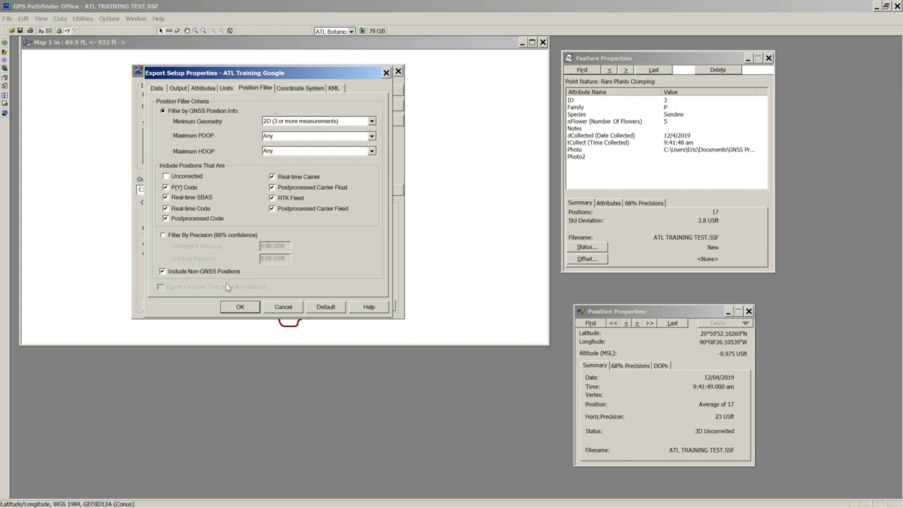
pyautogui.click(282, 309)
pyautogui.click(372, 107)
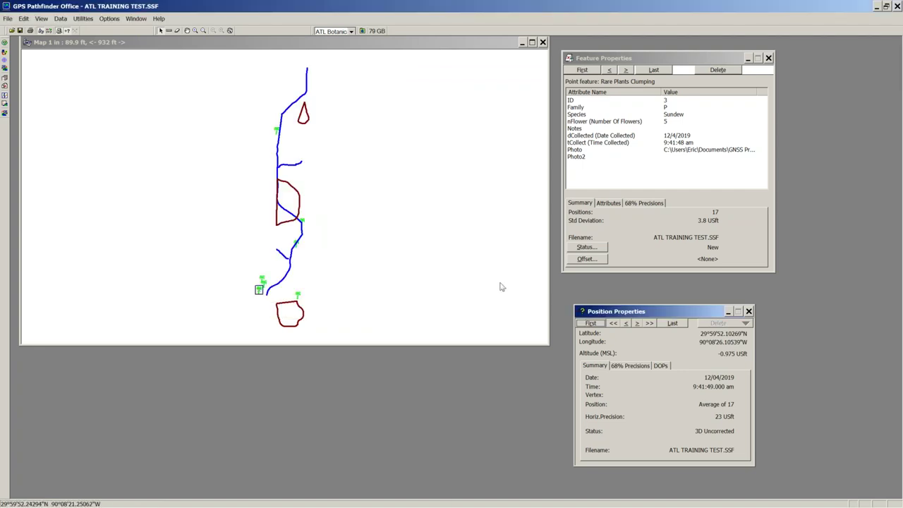
pyautogui.moveTo(545, 344); pyautogui.dragTo(559, 455)
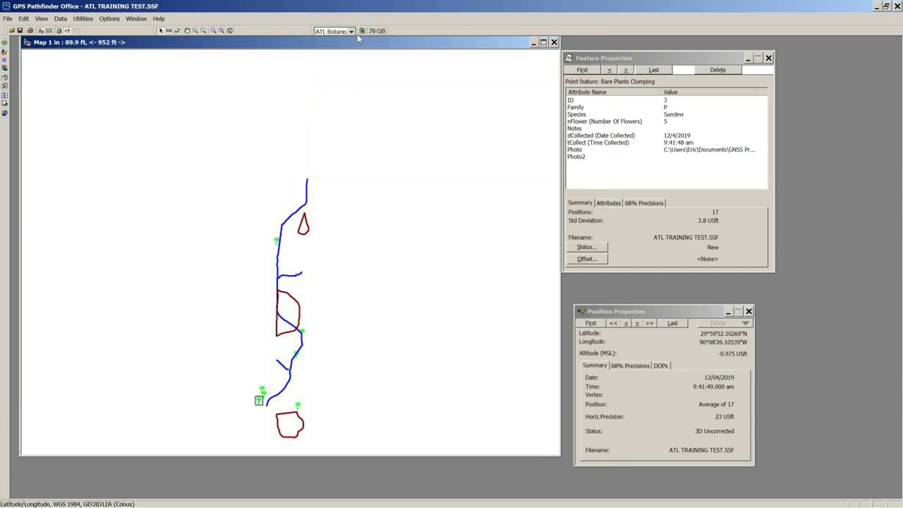
# Open ATL TRAINING TEST.kmz from the project's Export\e120914b folder in Google Earth.
pyautogui.click(362, 31)
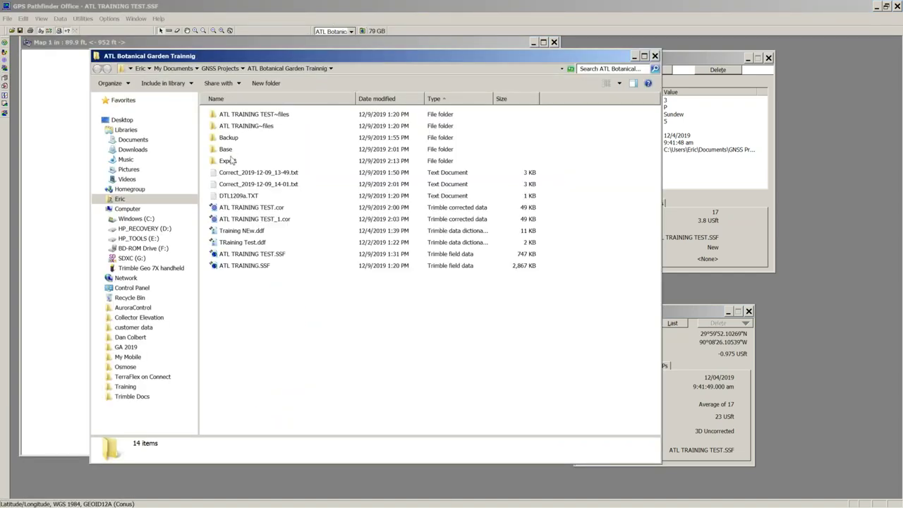
pyautogui.doubleClick(232, 163)
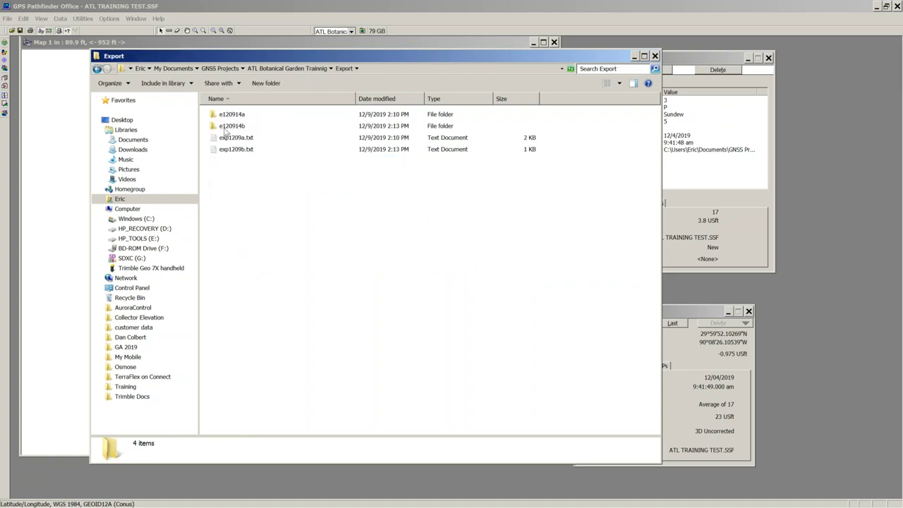
pyautogui.doubleClick(231, 126)
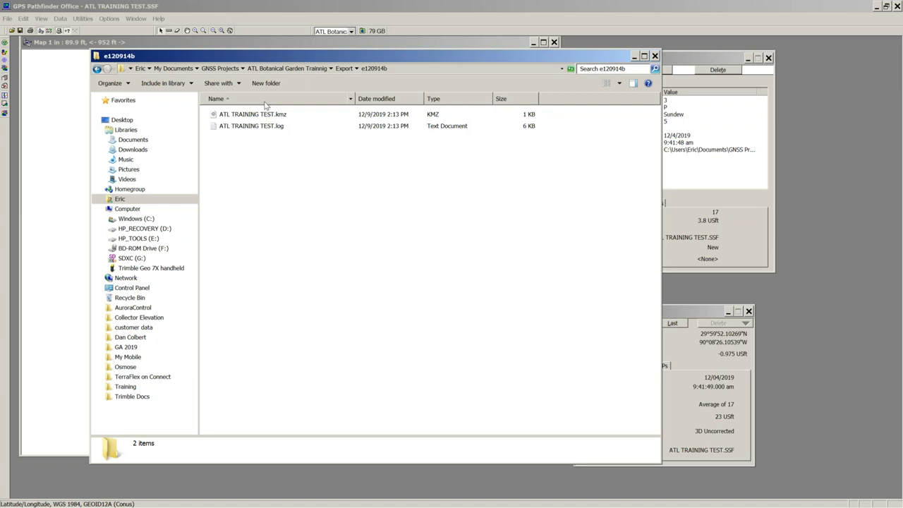
pyautogui.doubleClick(248, 115)
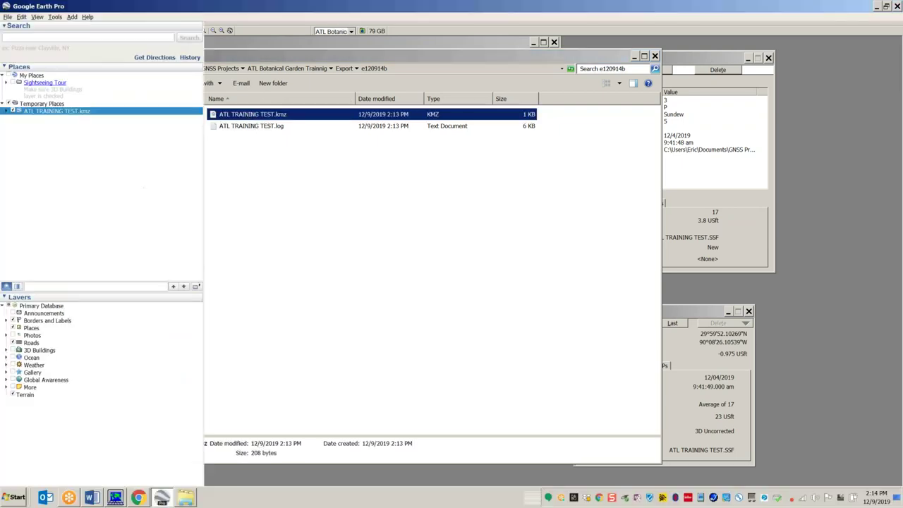
# Delete the upper ATL TRAINING TEST.kmz entry from Temporary Places and close Google Earth, discarding the unsaved places.
pyautogui.rightClick(53, 111)
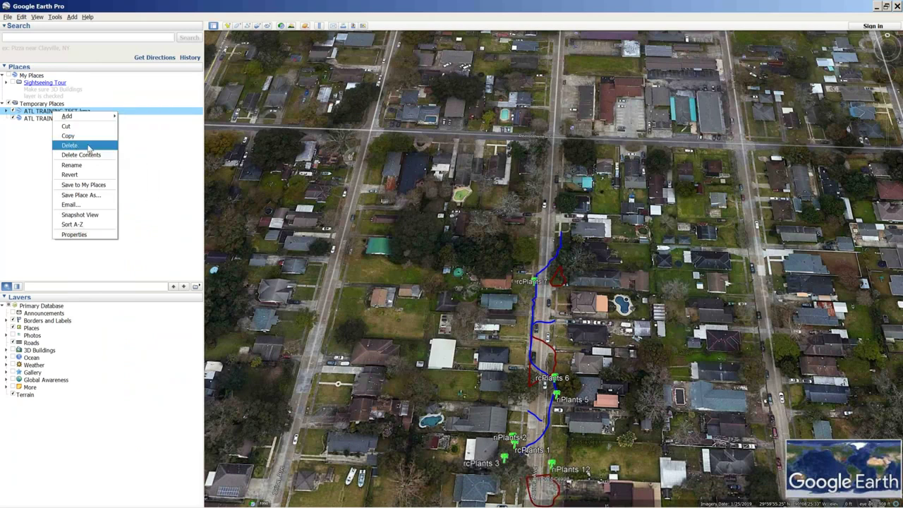
pyautogui.click(90, 145)
pyautogui.click(488, 270)
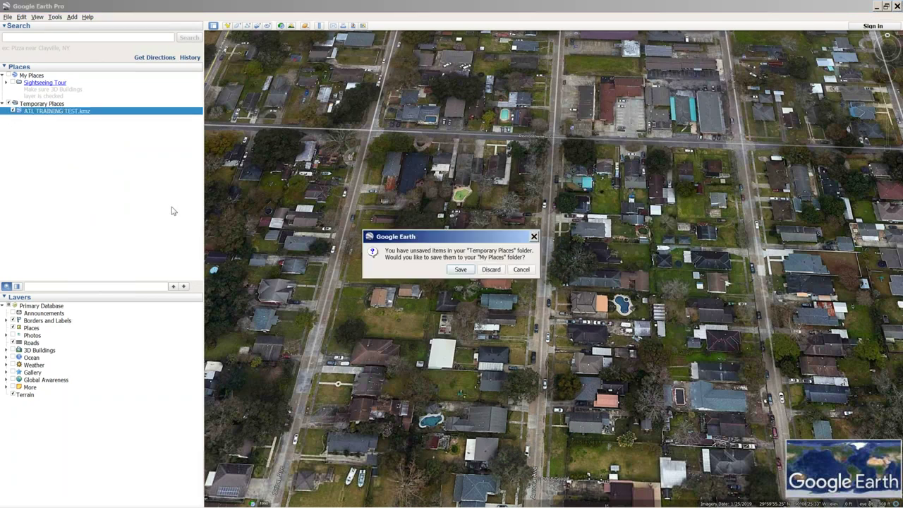
pyautogui.click(494, 269)
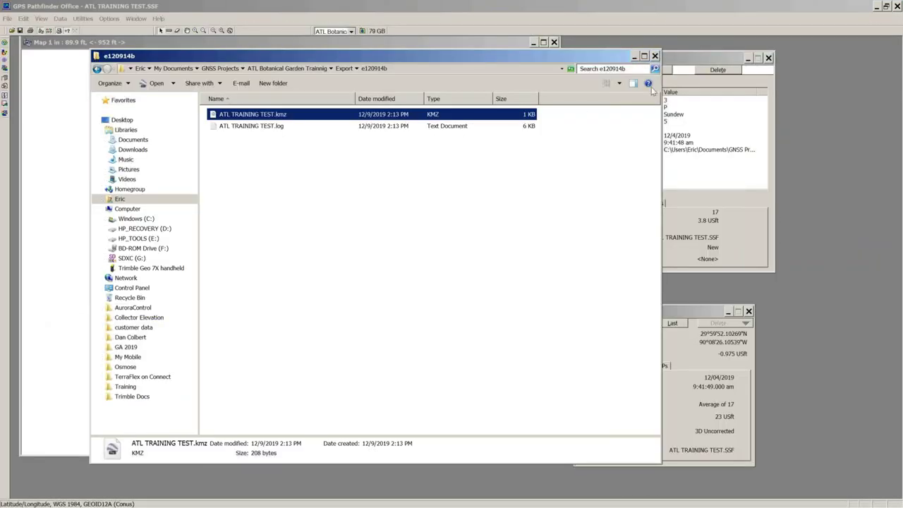
# Close the export folder window and clear the plant point selection on the GPS Pathfinder Office map.
pyautogui.click(96, 69)
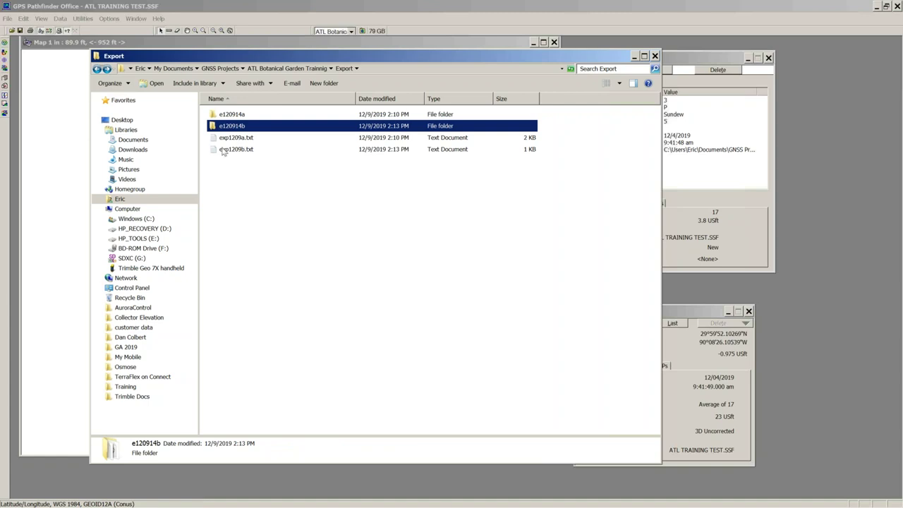
pyautogui.click(654, 55)
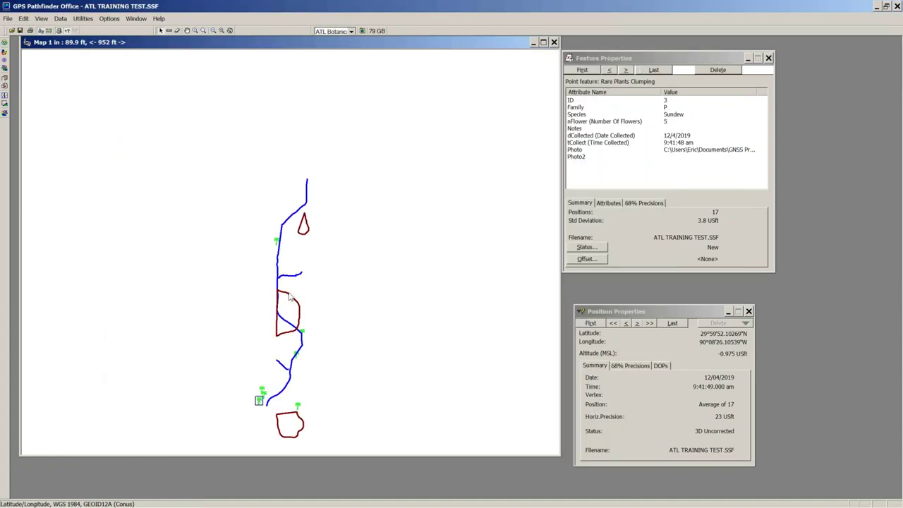
pyautogui.scroll(-1, 297, 295)
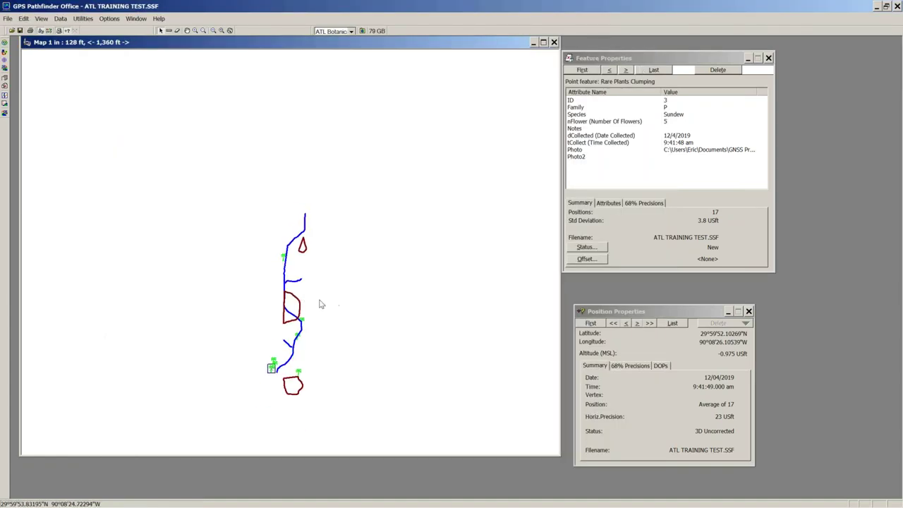
pyautogui.click(328, 302)
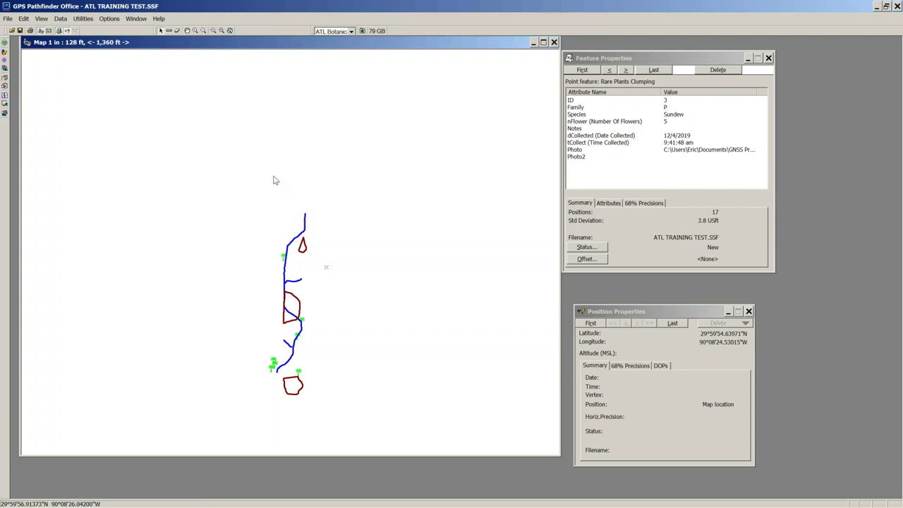
pyautogui.moveTo(434, 506)
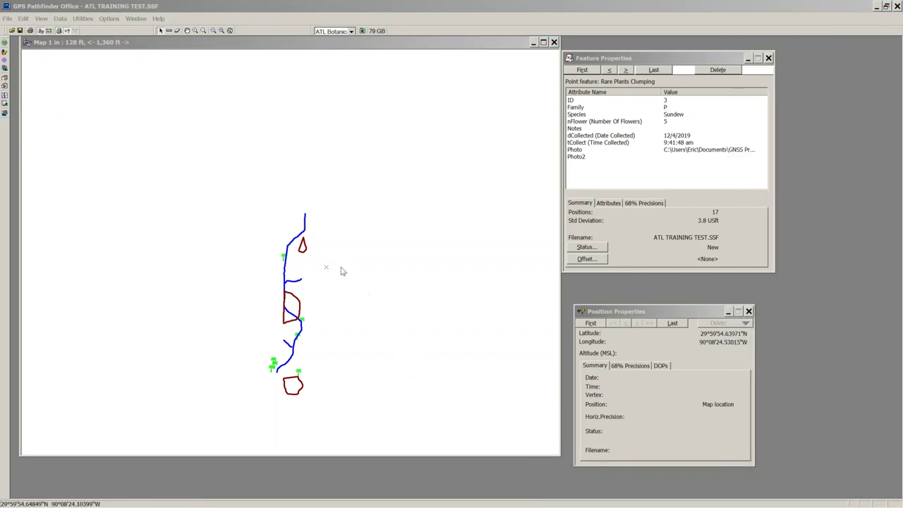
# Start a new export of ATL TRAINING TEST.SSF and choose the Sample ESRI Shapefile Setup.
pyautogui.click(87, 19)
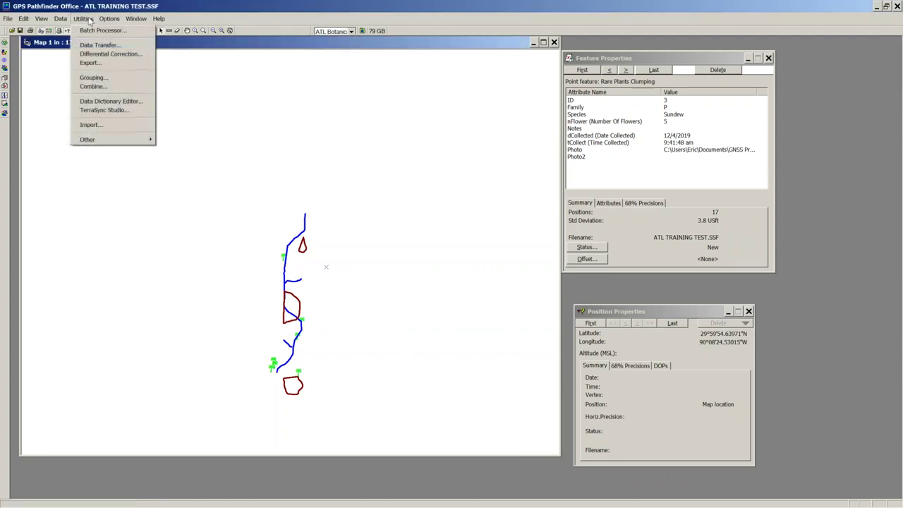
pyautogui.click(99, 63)
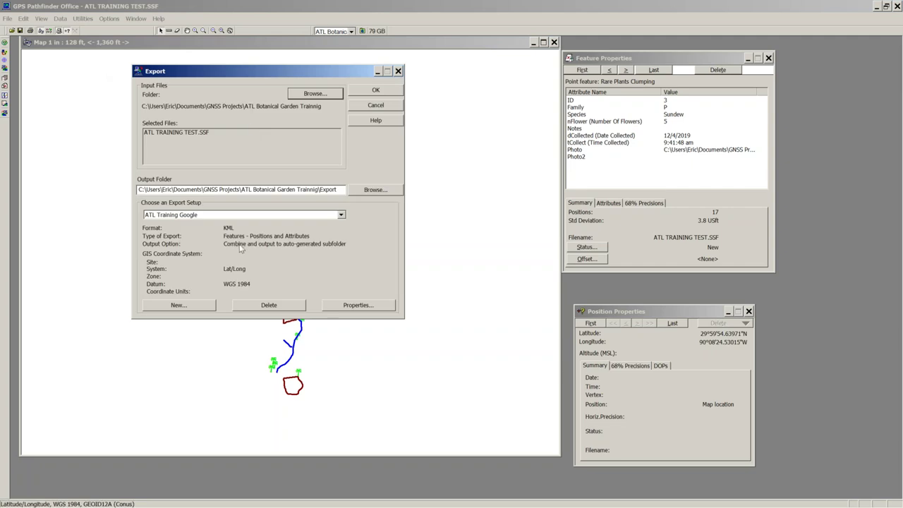
pyautogui.click(345, 214)
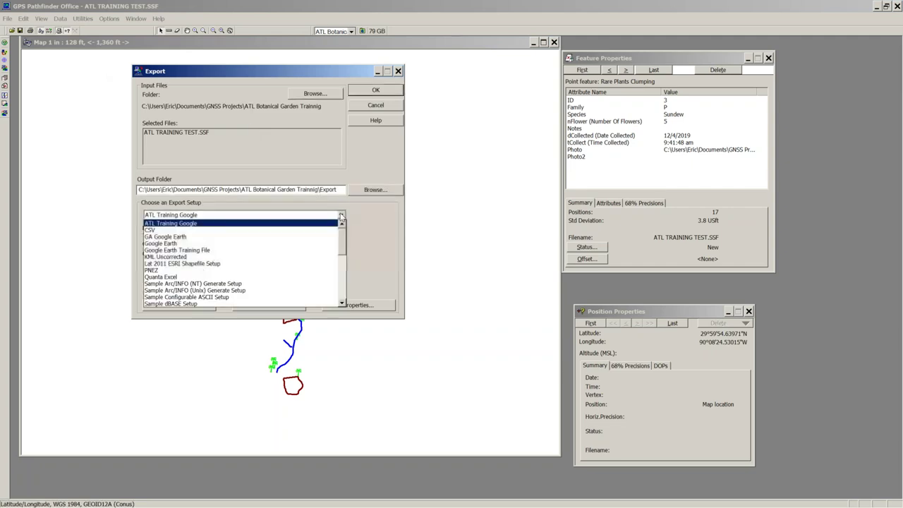
pyautogui.scroll(-1, 229, 295)
pyautogui.scroll(-1, 230, 295)
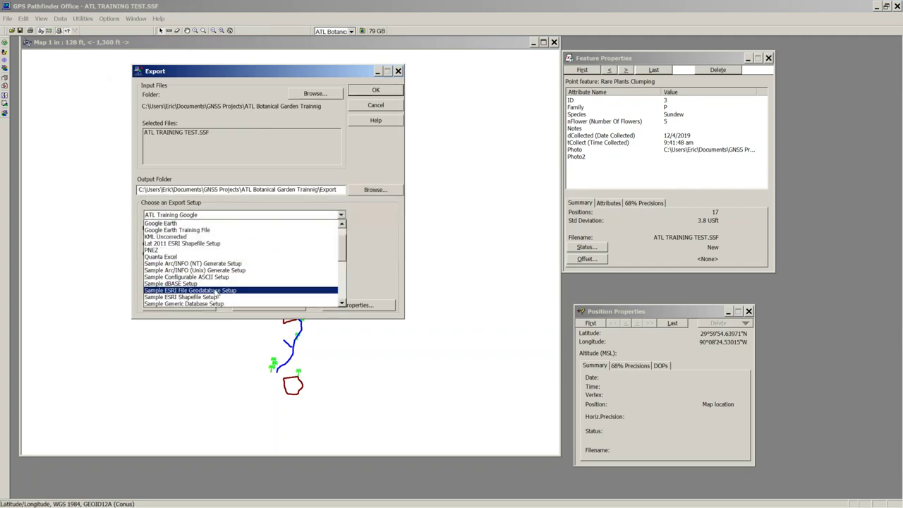
pyautogui.click(222, 297)
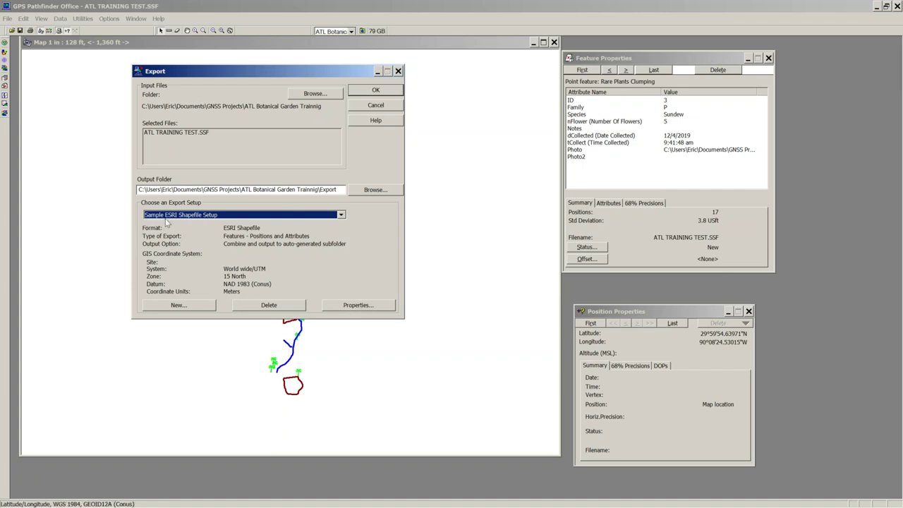
# Create a new ESRI Shapefile export setup named ATL Training ESRI Shapefile.
pyautogui.click(177, 304)
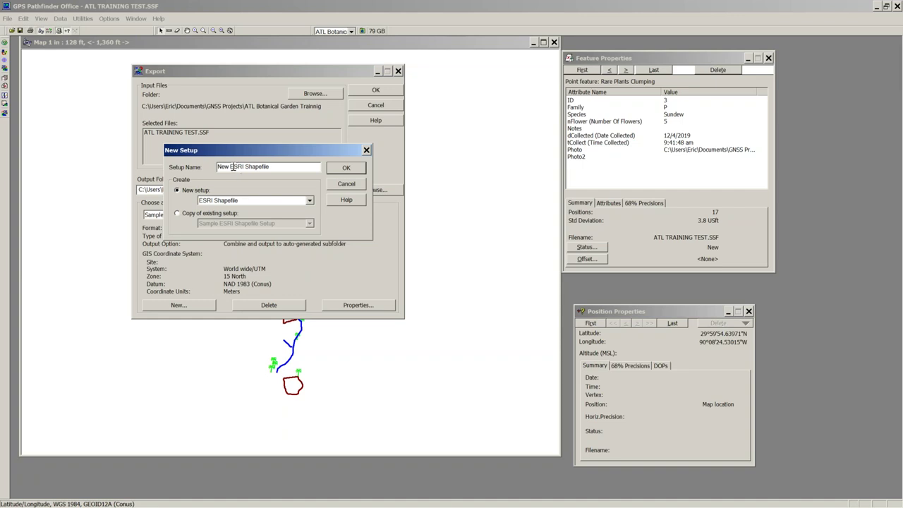
pyautogui.doubleClick(228, 167)
pyautogui.write('ATL Training')
pyautogui.click(361, 167)
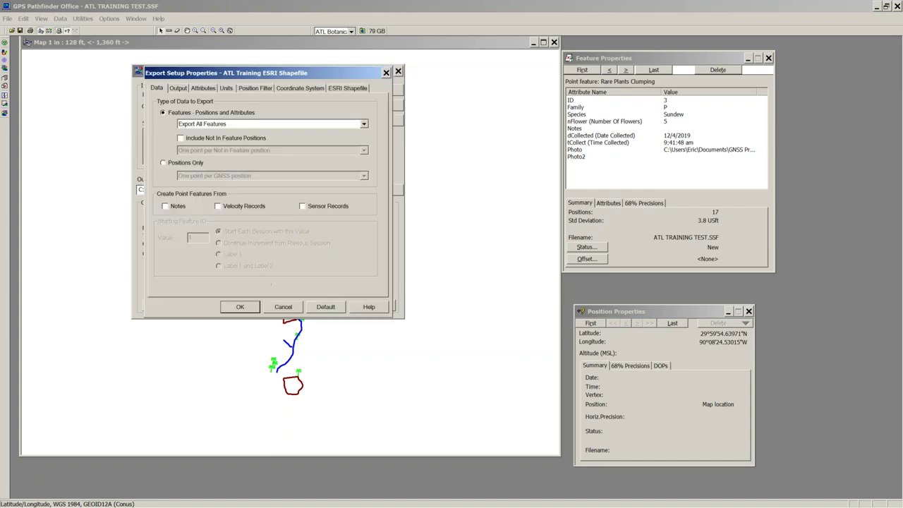
# Set the export setup to output a same-named subfolder per input file and use the custom folder 1_Picture on C: for file attribute paths.
pyautogui.click(182, 90)
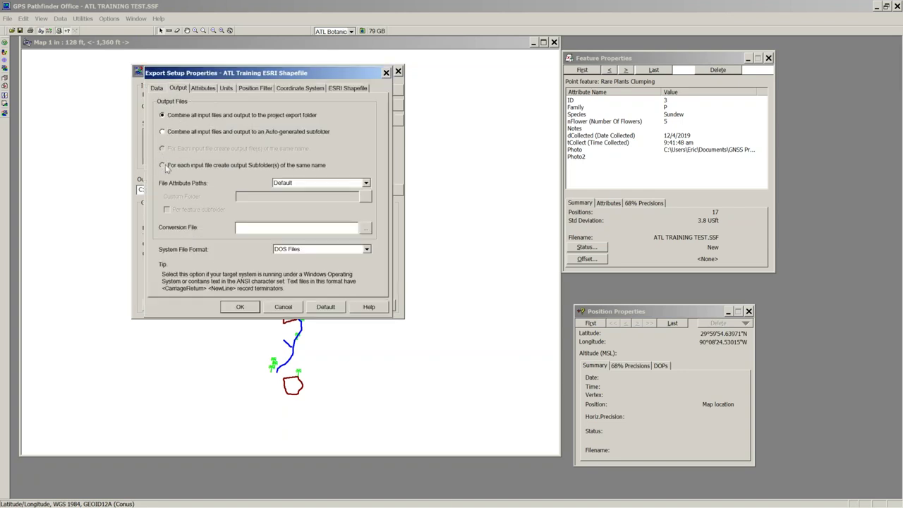
pyautogui.click(366, 184)
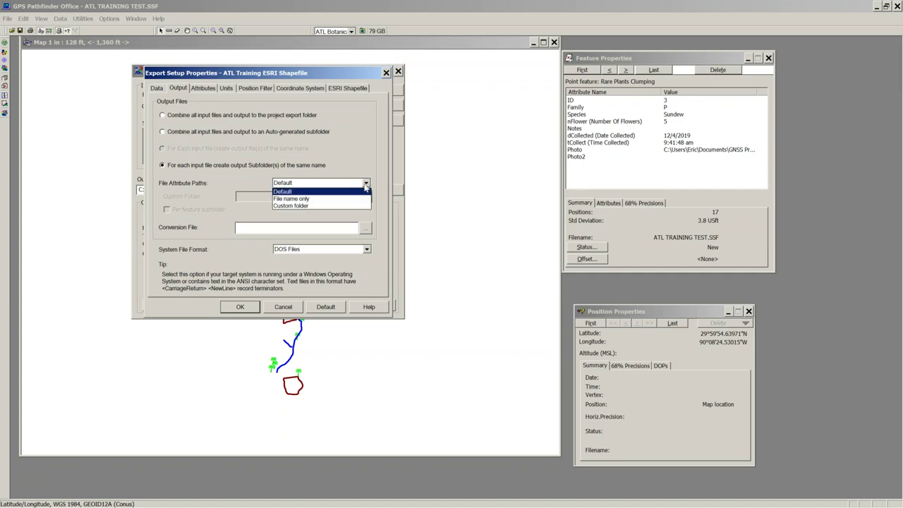
pyautogui.click(324, 206)
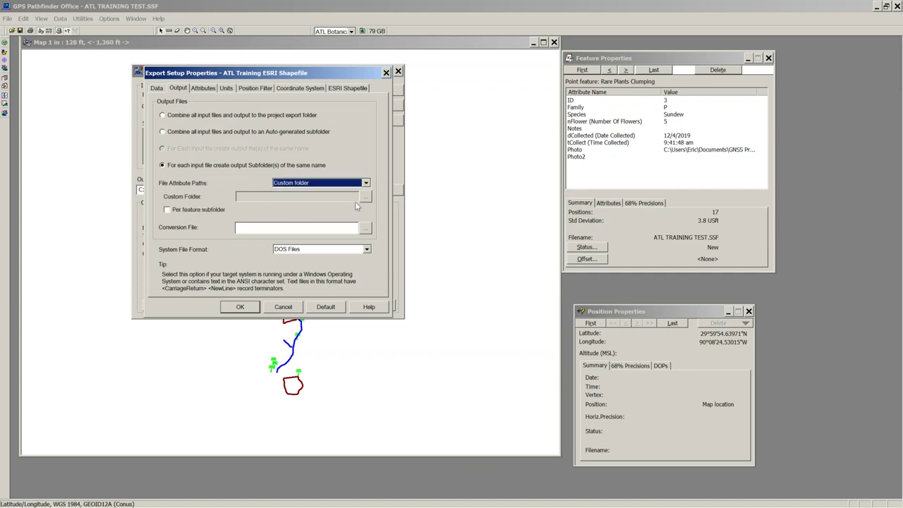
pyautogui.click(365, 196)
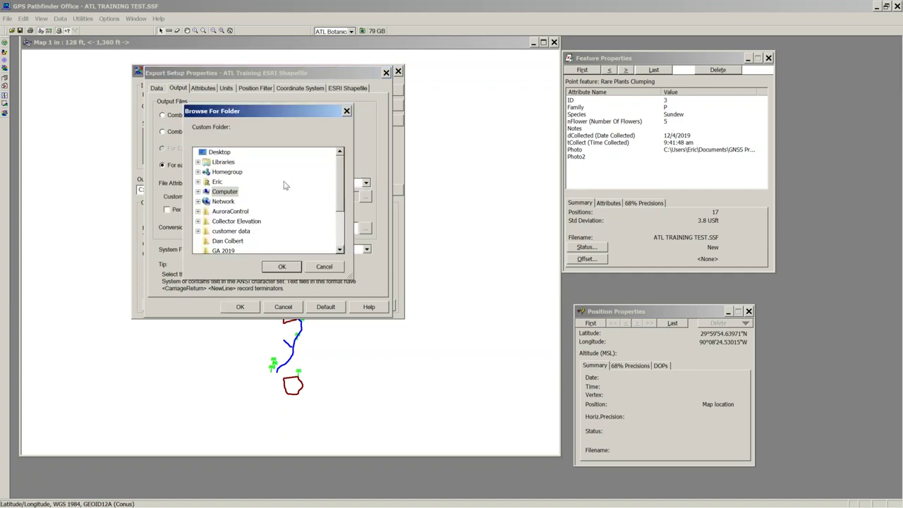
pyautogui.click(198, 194)
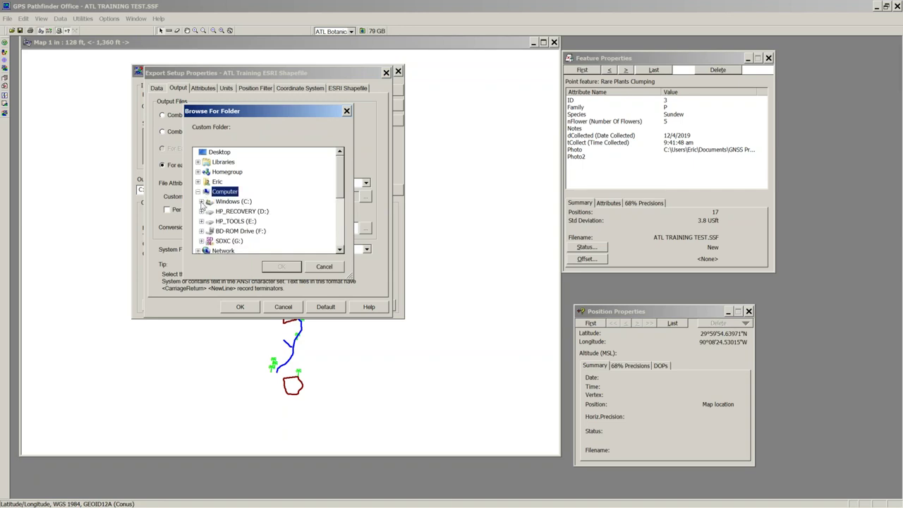
pyautogui.click(201, 201)
pyautogui.click(232, 161)
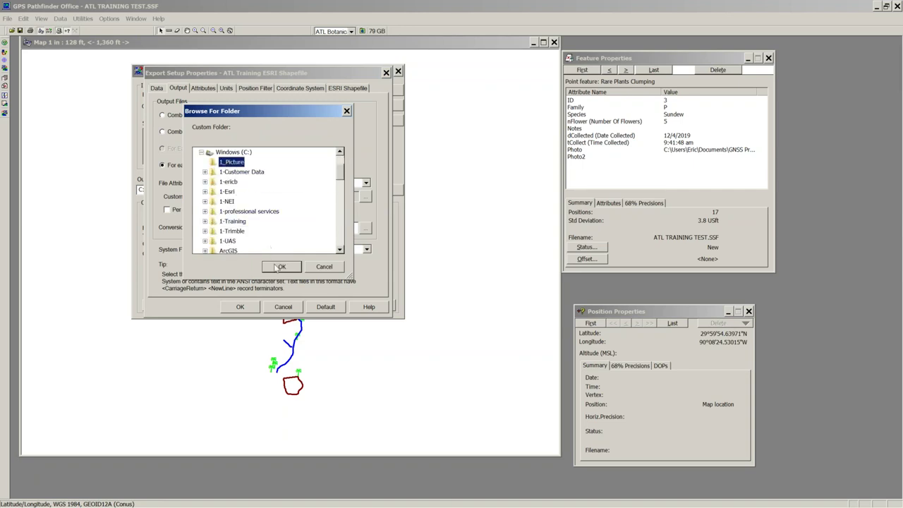
pyautogui.click(277, 267)
# Include the generated attributes Position, Horizontal Precision, Correction Status, Receiver Type, line Length (2D) and Area (2D) in the export setup.
pyautogui.click(208, 89)
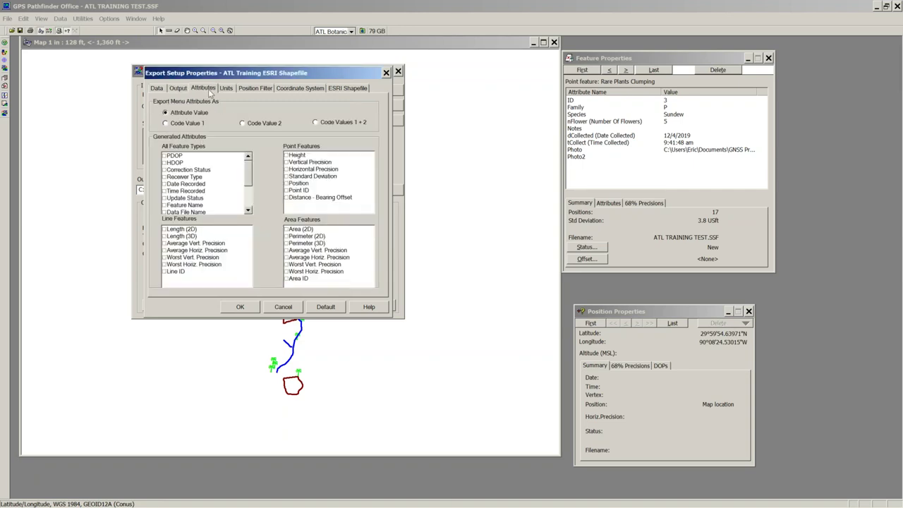
pyautogui.click(286, 184)
pyautogui.click(286, 169)
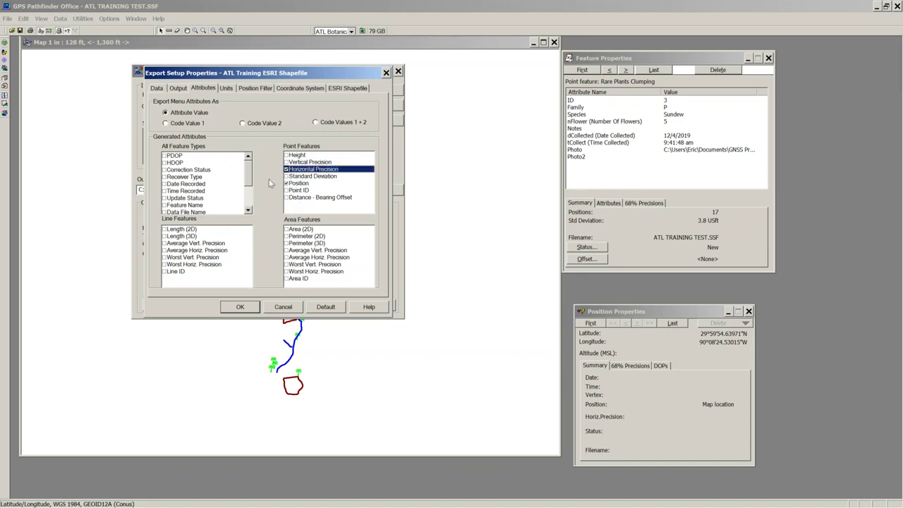
pyautogui.click(164, 170)
pyautogui.click(164, 177)
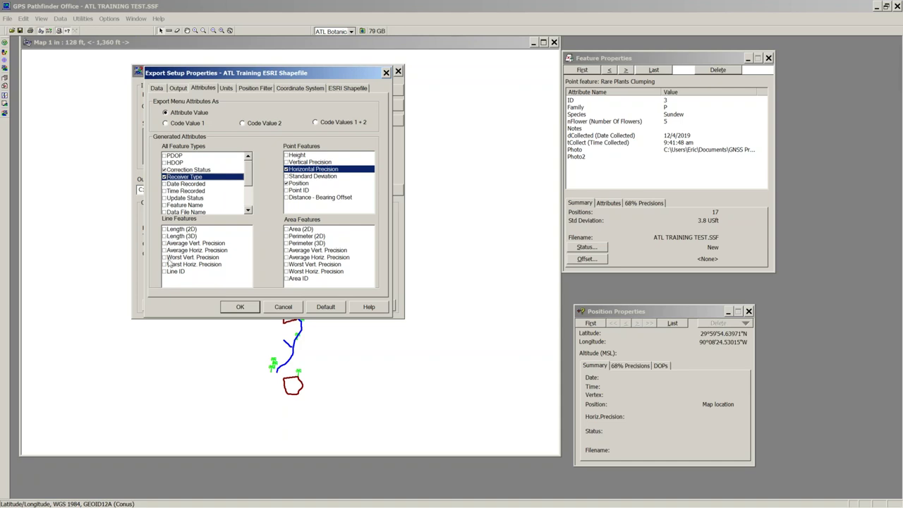
pyautogui.click(163, 230)
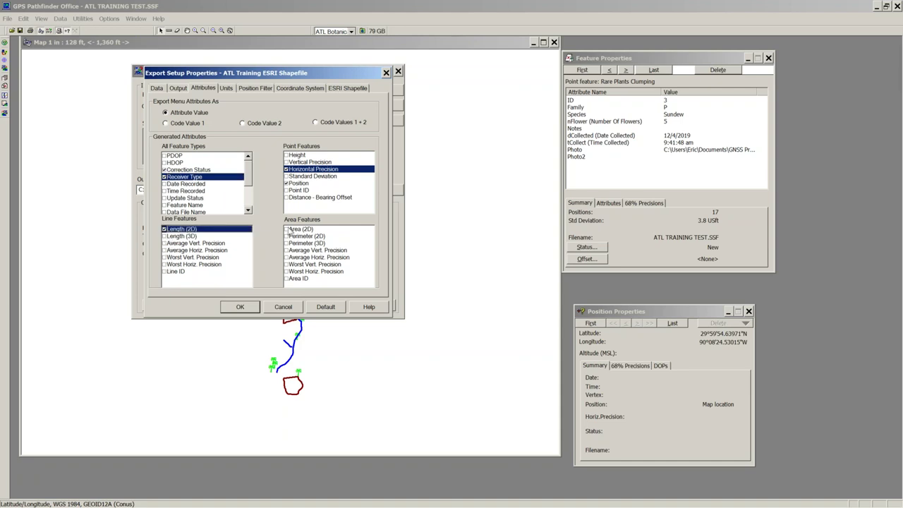
pyautogui.click(288, 231)
# Close the map, Feature Properties and Position Properties windows and bring the export setup's unit settings up beside the Export window.
pyautogui.click(231, 92)
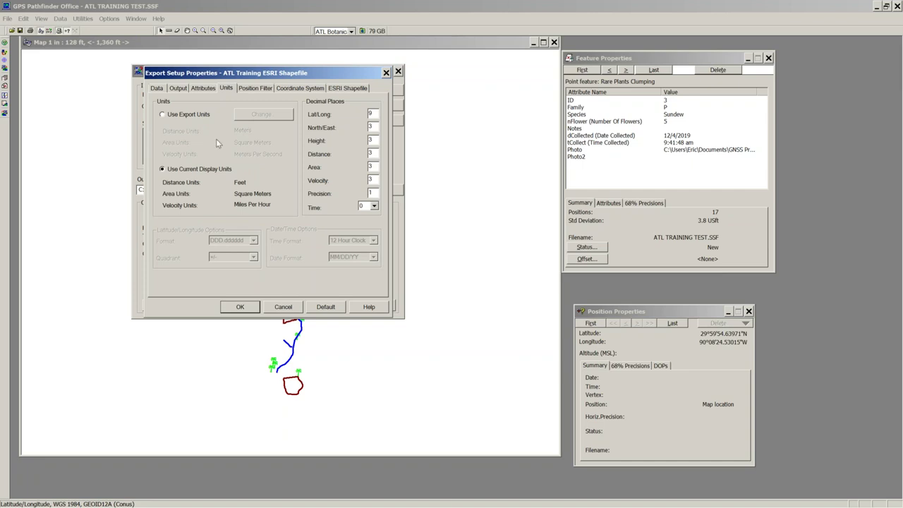
pyautogui.click(554, 43)
pyautogui.moveTo(713, 56); pyautogui.dragTo(466, 95)
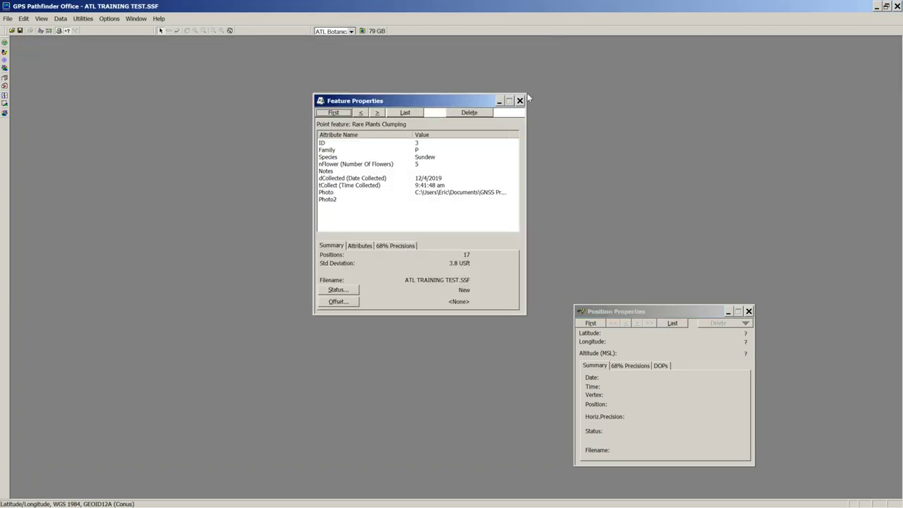
pyautogui.click(521, 97)
pyautogui.click(748, 311)
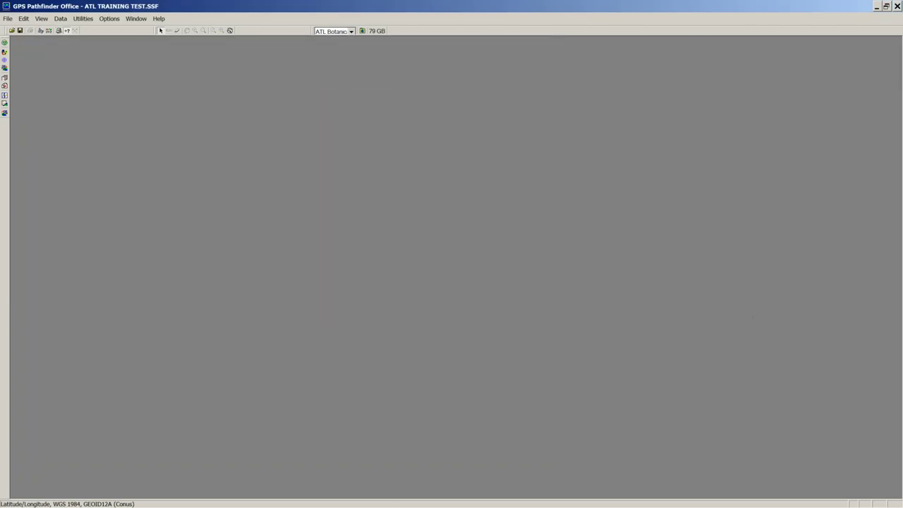
pyautogui.rightClick(165, 499)
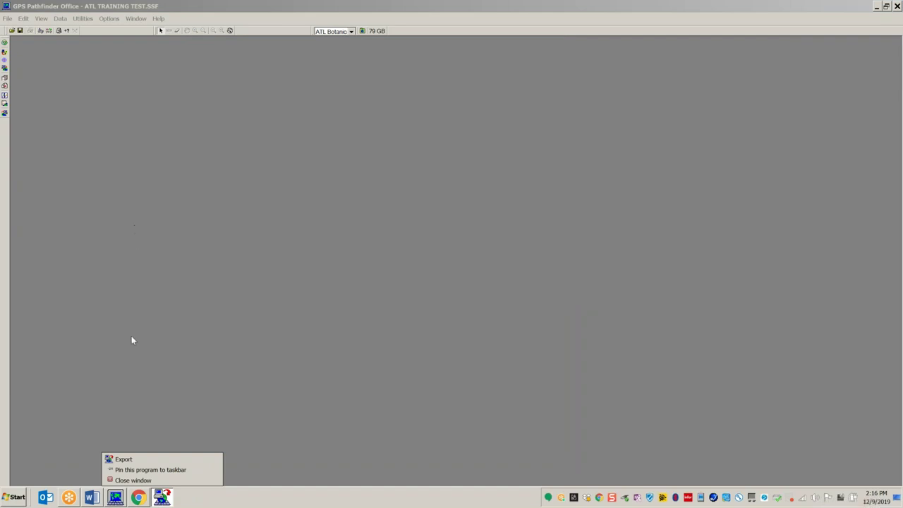
pyautogui.press('Escape')
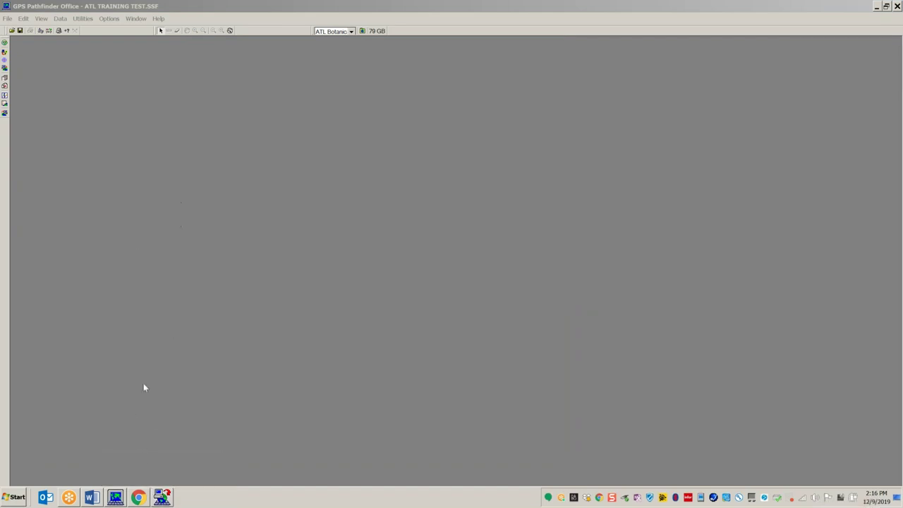
pyautogui.click(161, 497)
pyautogui.moveTo(275, 76); pyautogui.dragTo(542, 70)
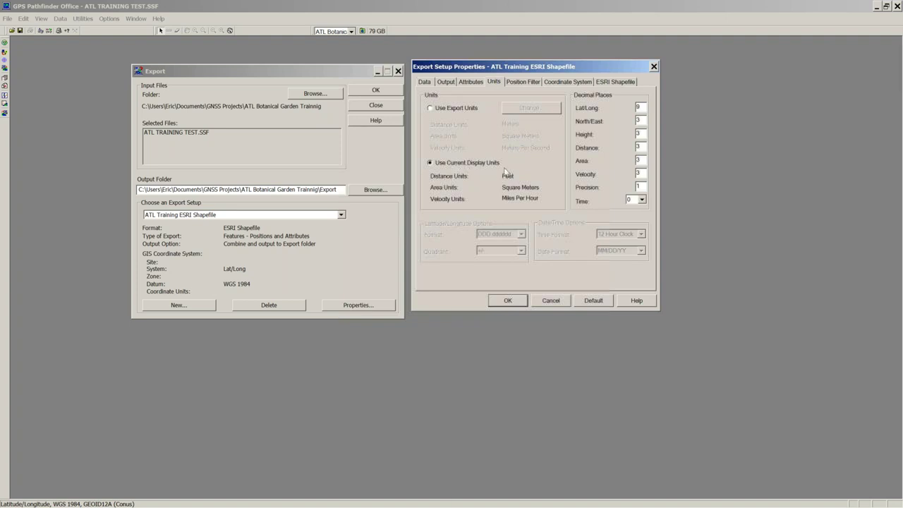
# Make the setup use its own export units: US Survey Feet for distance, Square Feet for area and Miles Per Hour for velocity.
pyautogui.click(430, 108)
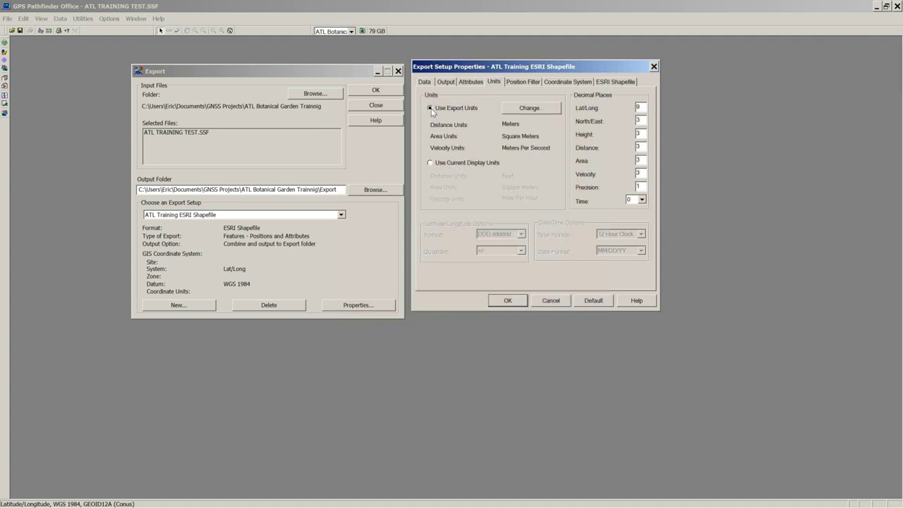
pyautogui.click(430, 163)
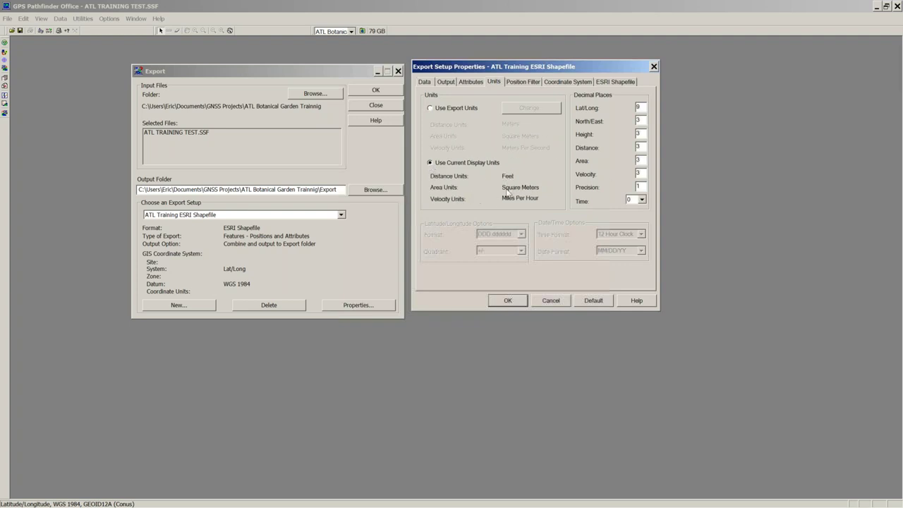
pyautogui.click(431, 108)
pyautogui.click(524, 109)
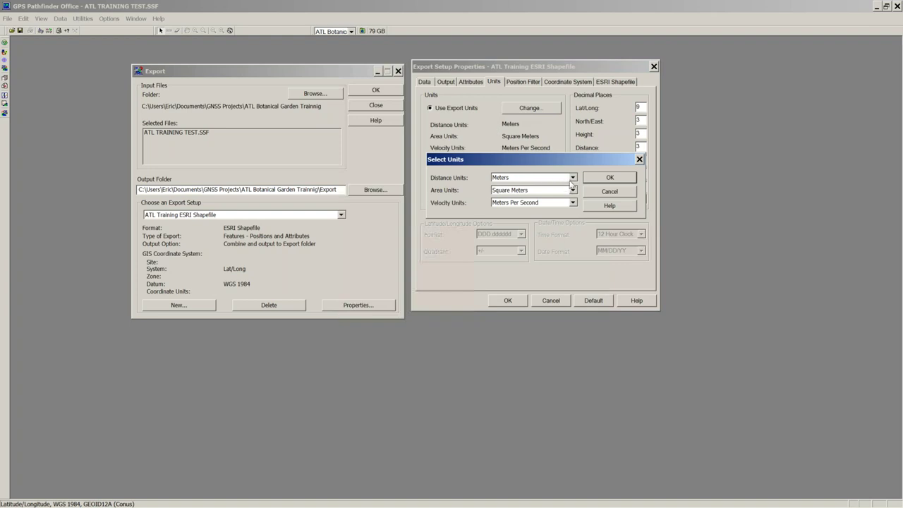
pyautogui.click(571, 179)
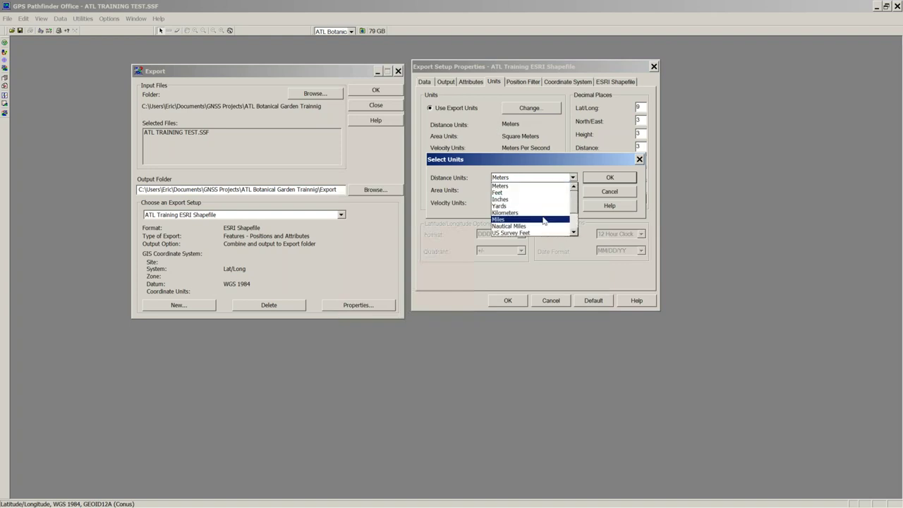
pyautogui.scroll(-1, 527, 225)
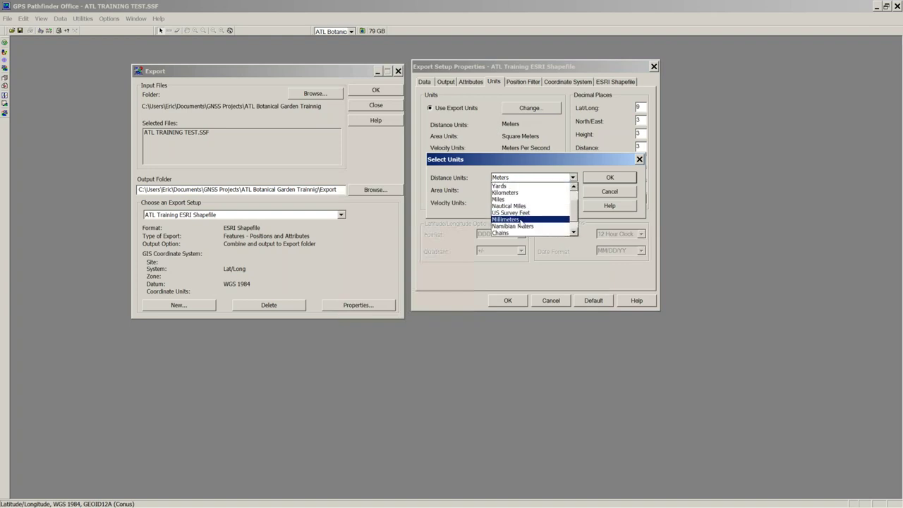
pyautogui.click(519, 213)
pyautogui.click(564, 190)
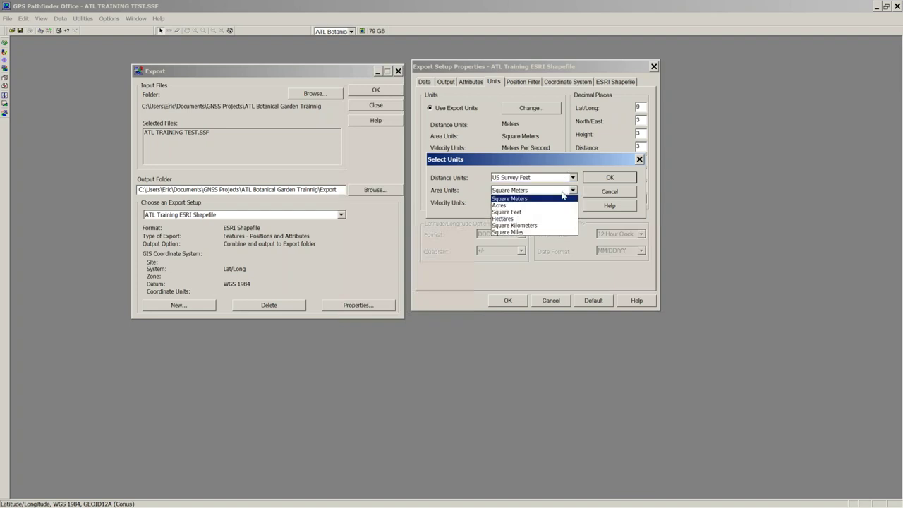
pyautogui.click(543, 213)
pyautogui.click(572, 203)
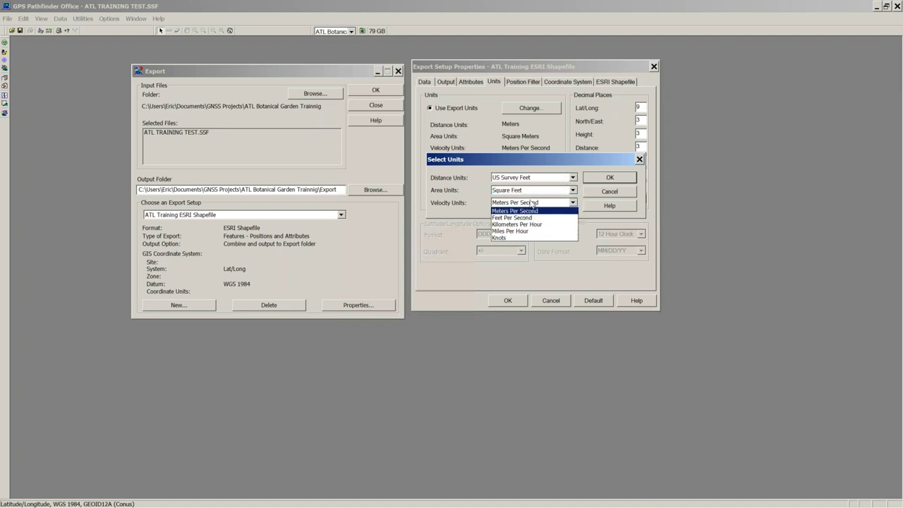
pyautogui.click(522, 230)
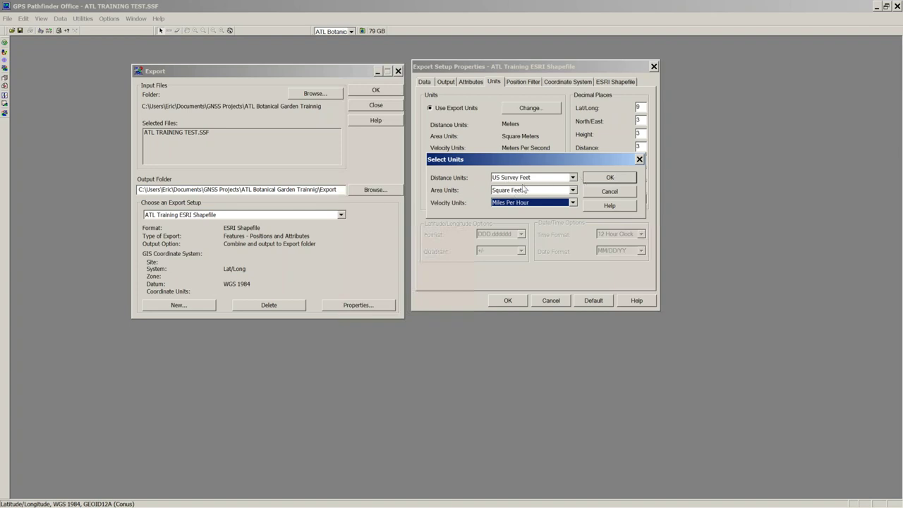
pyautogui.click(605, 179)
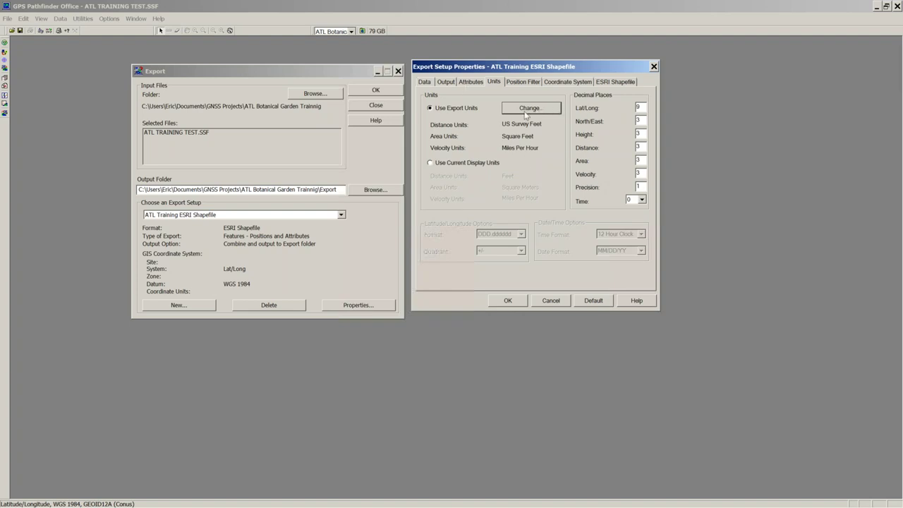
pyautogui.click(525, 82)
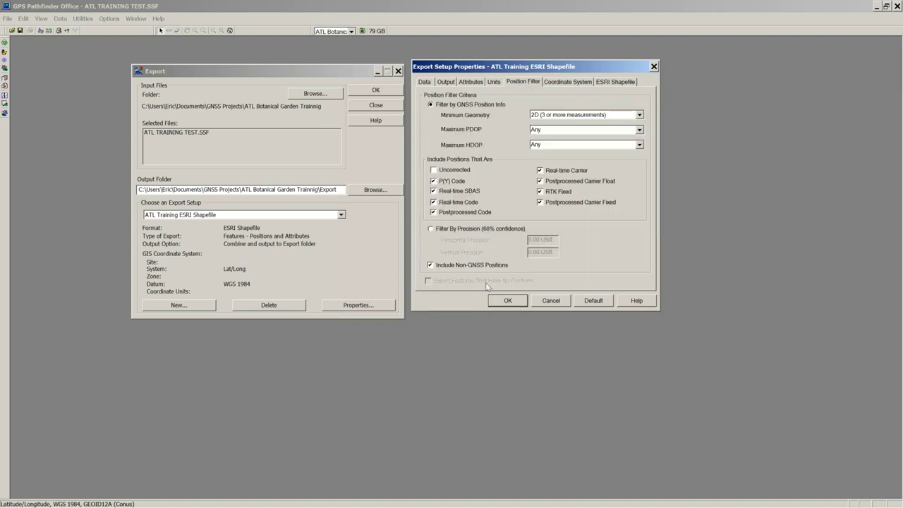
pyautogui.click(574, 82)
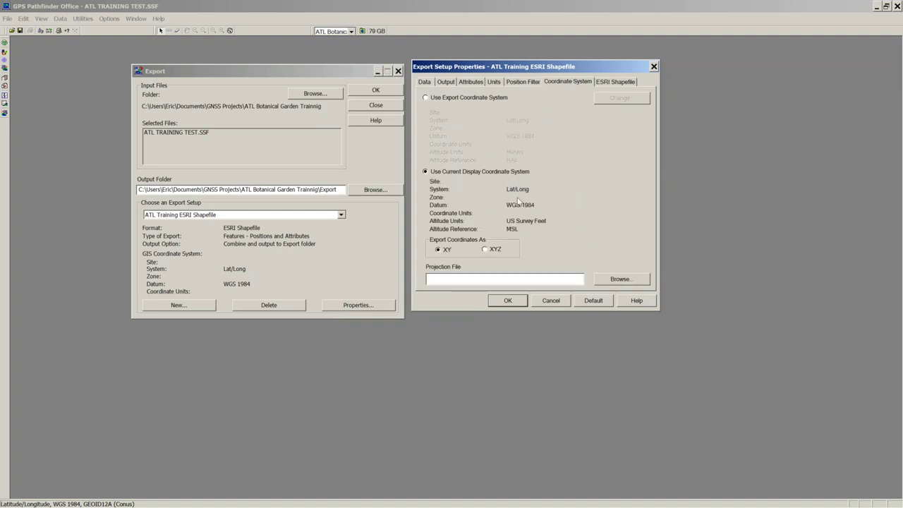
pyautogui.click(425, 98)
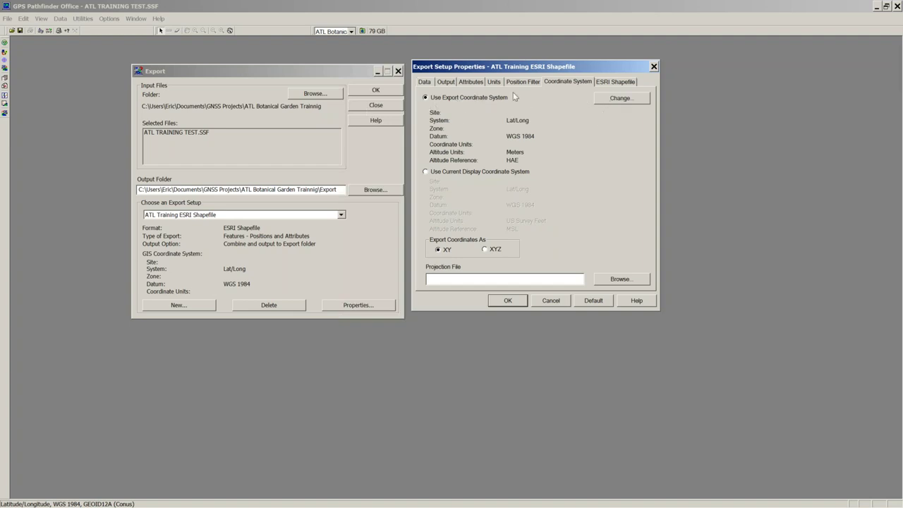
pyautogui.click(619, 99)
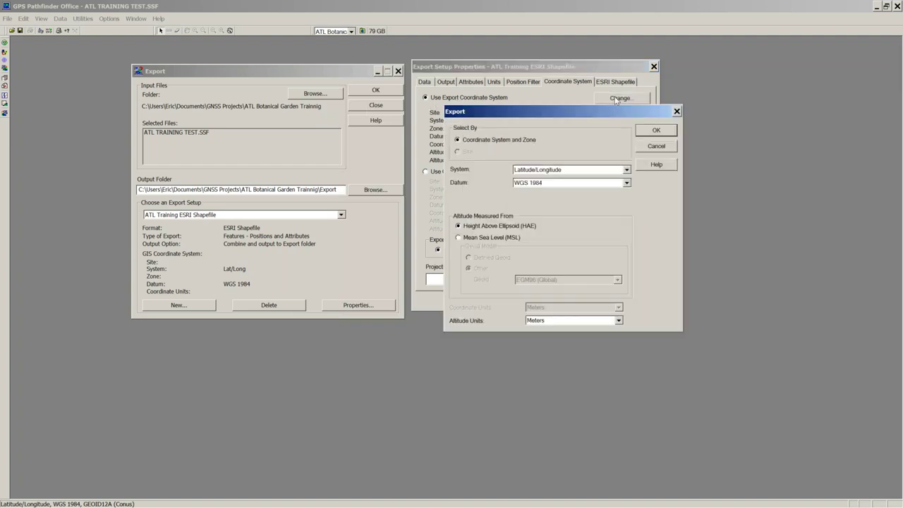
pyautogui.moveTo(605, 118); pyautogui.dragTo(591, 263)
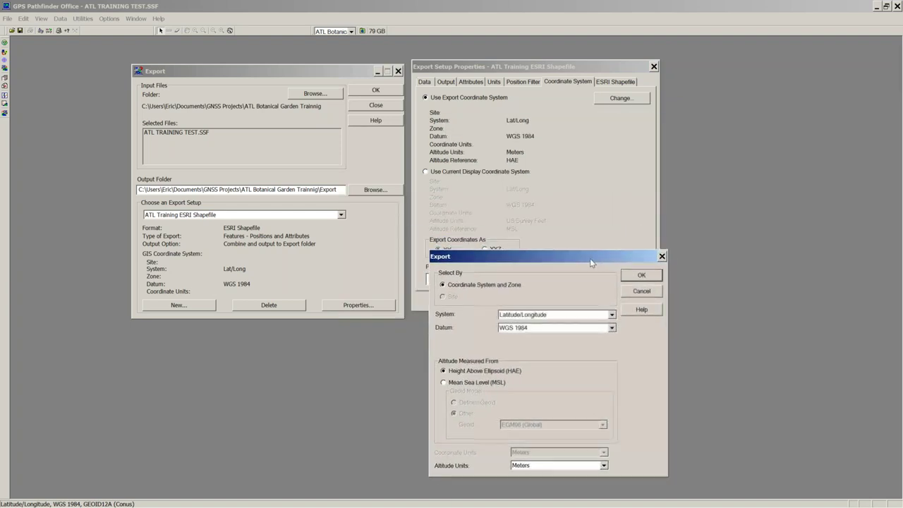
pyautogui.click(639, 292)
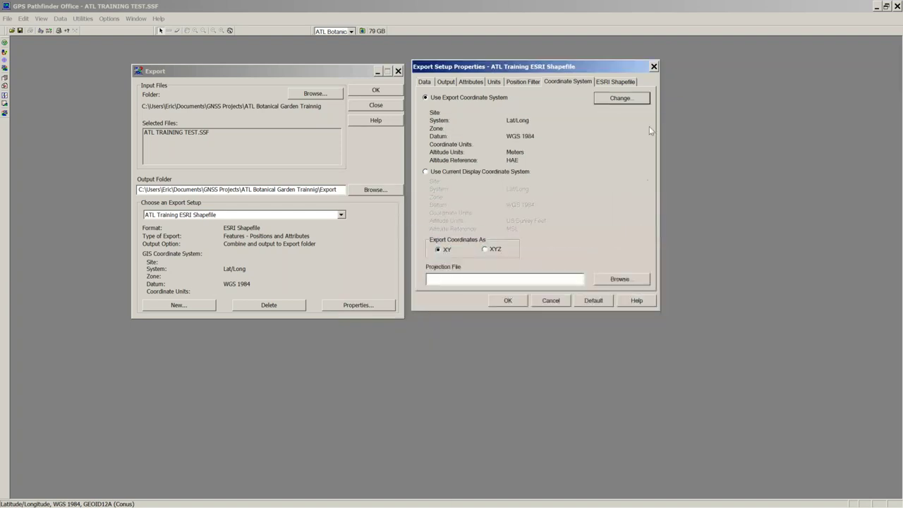
pyautogui.click(654, 67)
# Rearrange the windows, make the setup use its export coordinate system and open that system's settings beside the setup properties.
pyautogui.moveTo(313, 74); pyautogui.dragTo(475, 128)
pyautogui.click(243, 281)
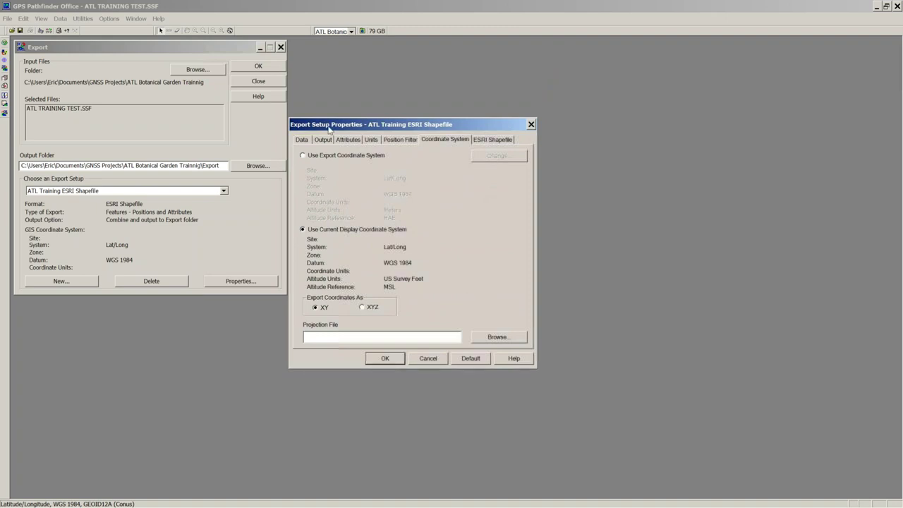
pyautogui.click(324, 156)
pyautogui.click(498, 156)
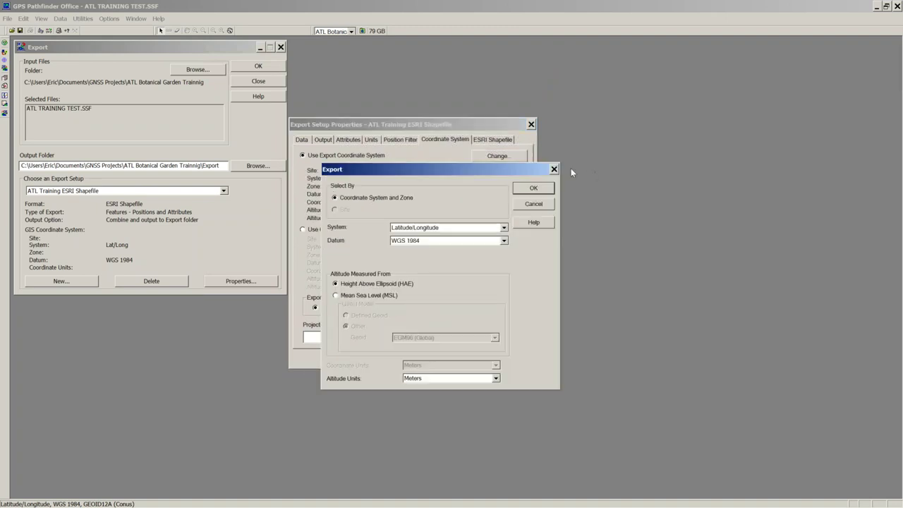
pyautogui.moveTo(501, 170); pyautogui.dragTo(721, 190)
pyautogui.click(808, 78)
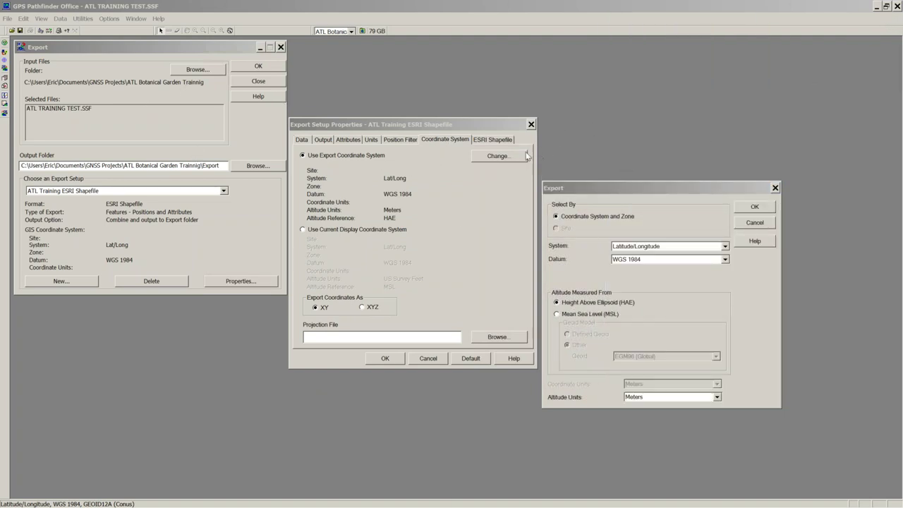
# Set the export system to United States/State Plane 1983 and measure altitude from Mean Sea Level (MSL).
pyautogui.click(725, 247)
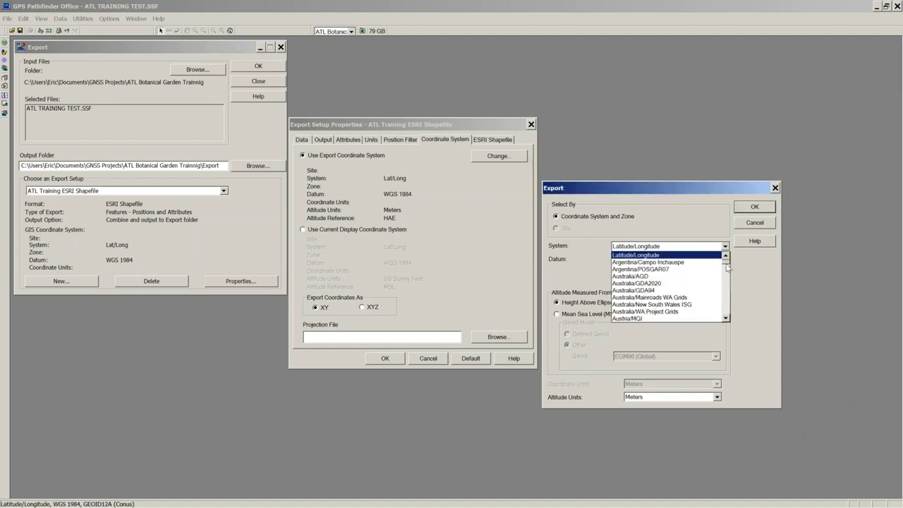
pyautogui.moveTo(726, 265); pyautogui.dragTo(728, 315)
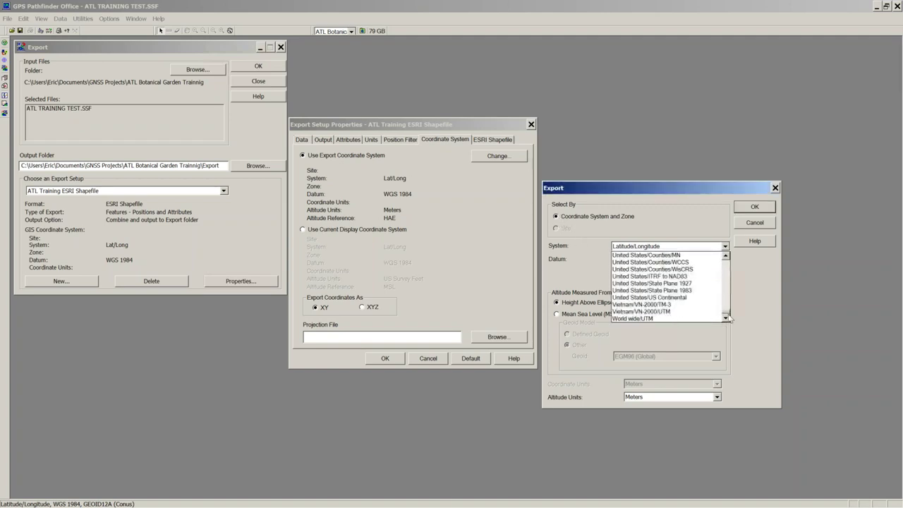
pyautogui.click(682, 291)
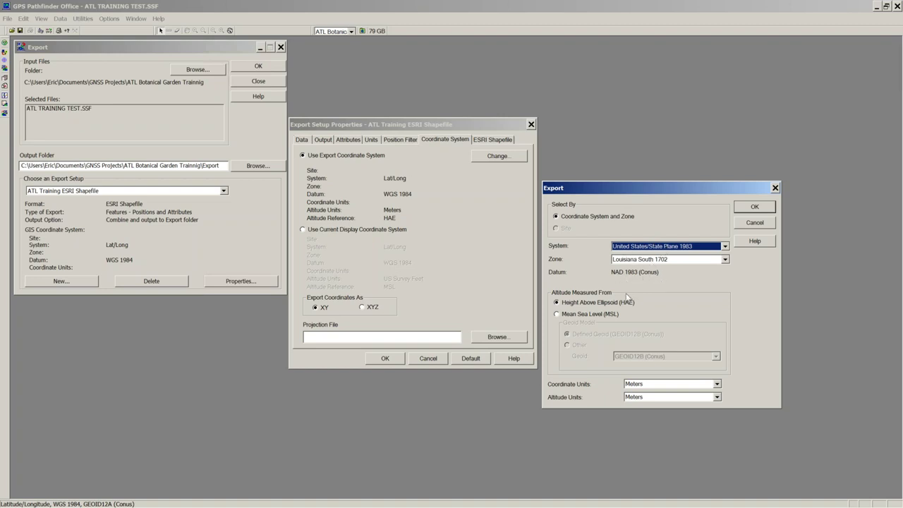
pyautogui.click(558, 313)
pyautogui.click(557, 313)
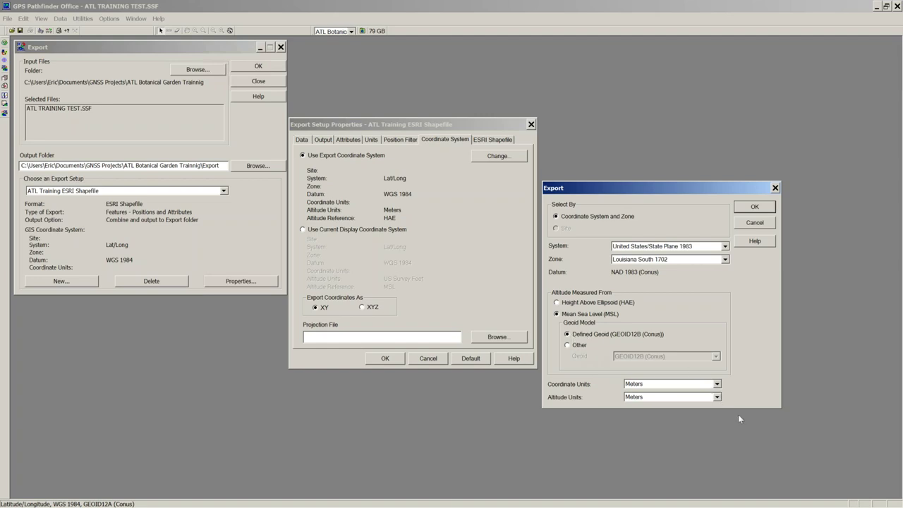
# Set the coordinate and altitude units to US Survey Feet, briefly trying Feet for the coordinate units.
pyautogui.click(716, 384)
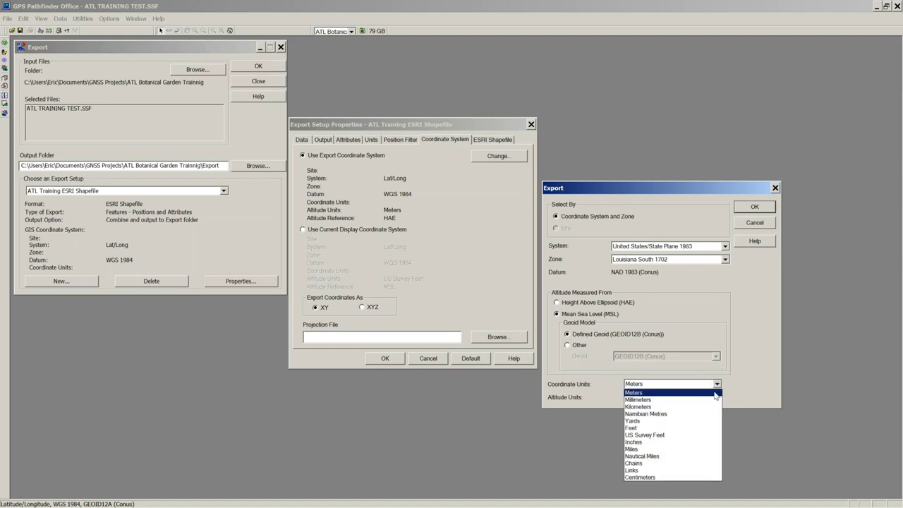
pyautogui.click(637, 435)
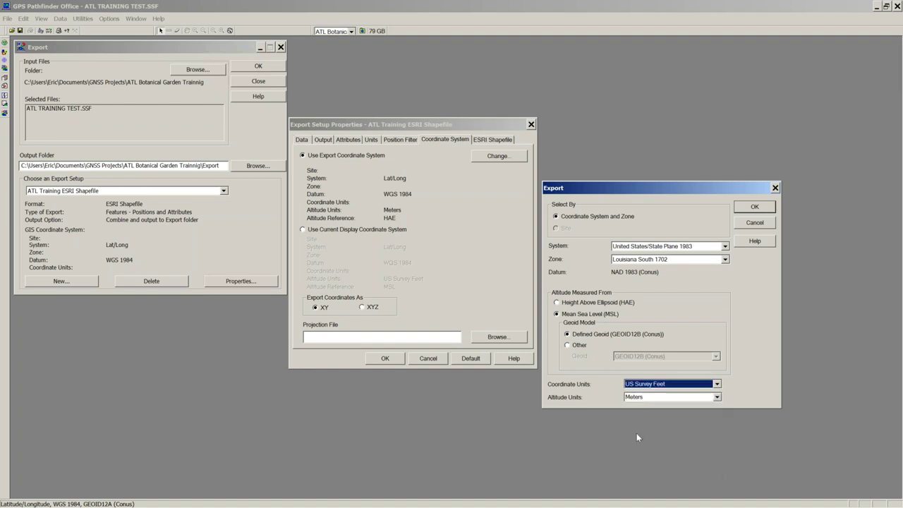
pyautogui.click(716, 397)
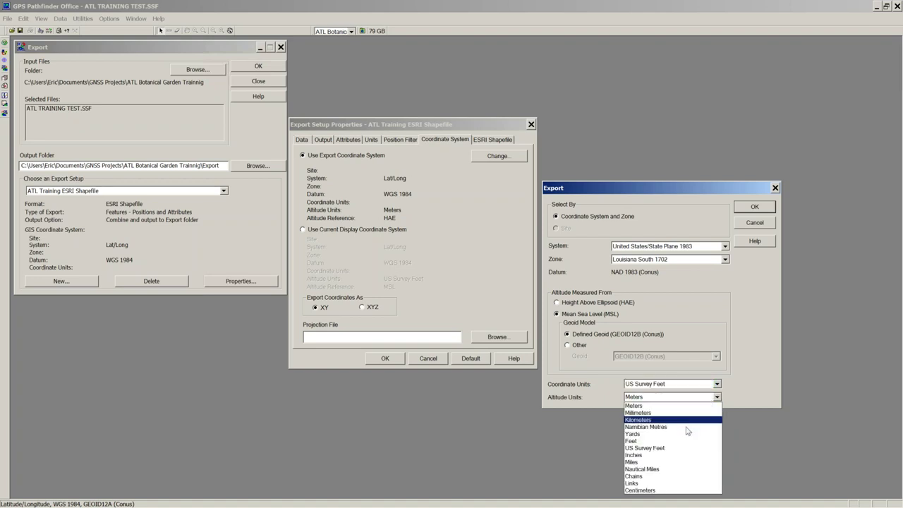
pyautogui.click(674, 449)
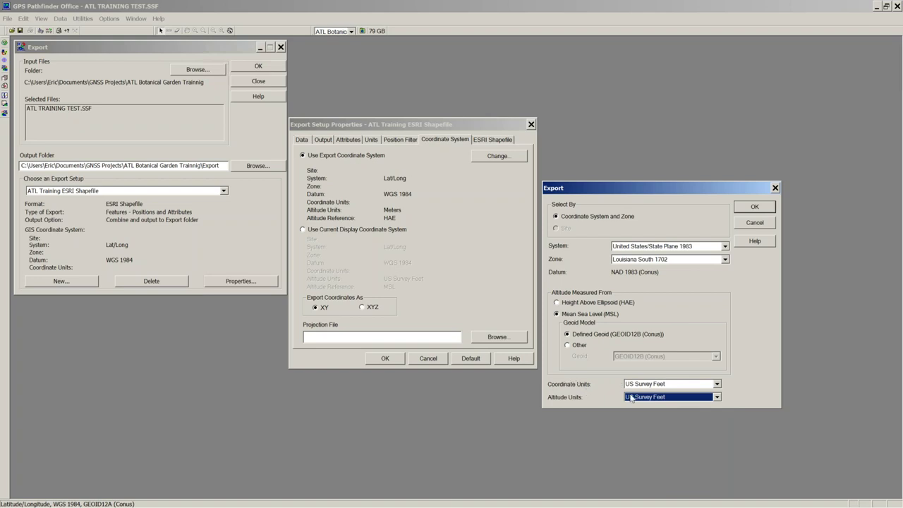
pyautogui.click(672, 386)
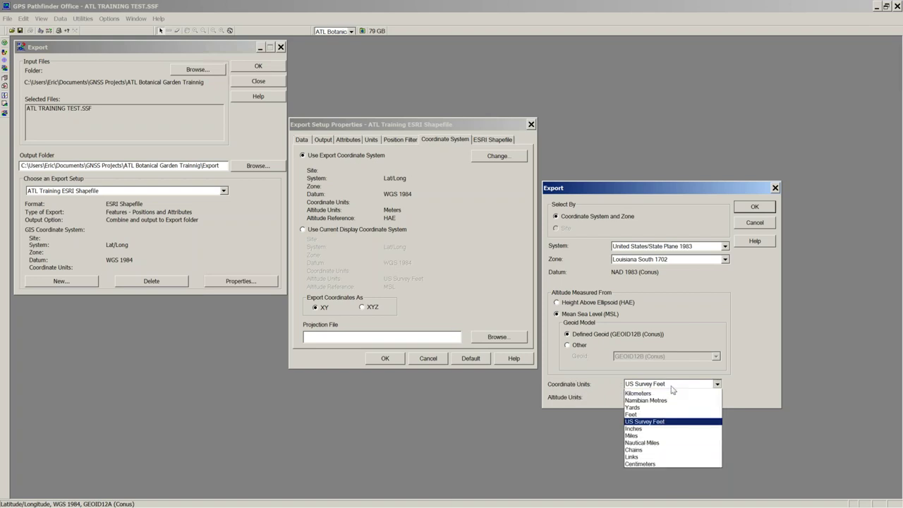
pyautogui.click(653, 429)
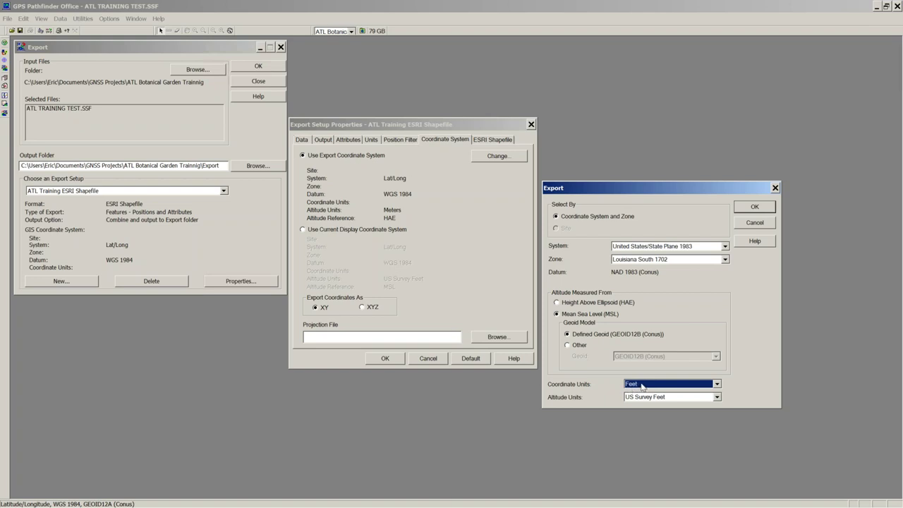
pyautogui.click(642, 386)
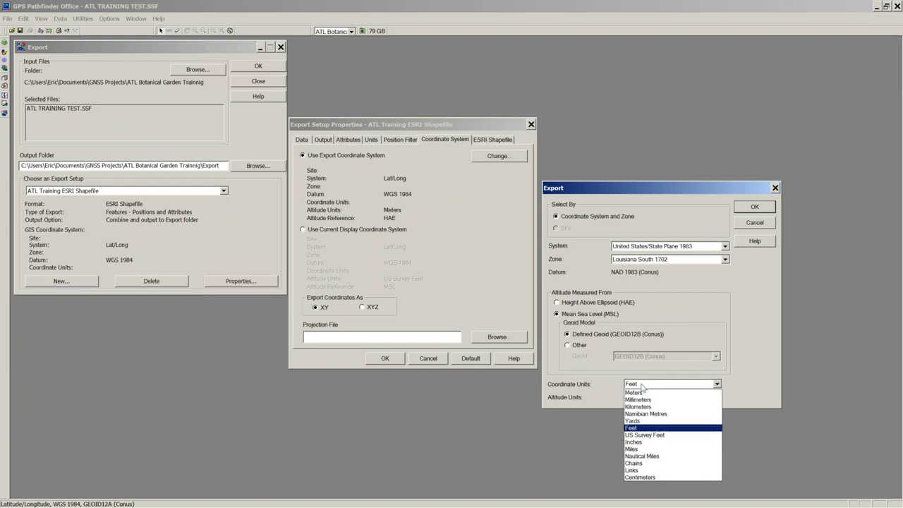
pyautogui.click(654, 436)
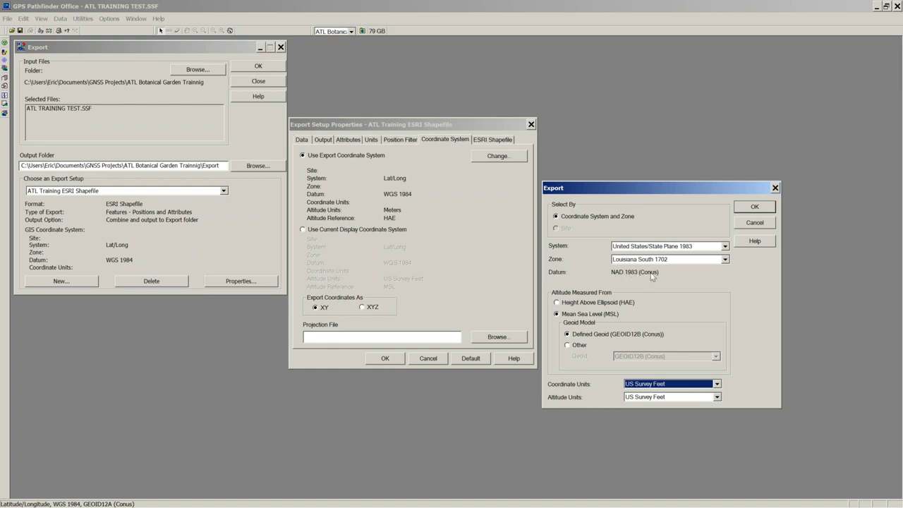
# Change the export coordinate system to United States/ITRF to NAD83.
pyautogui.click(724, 246)
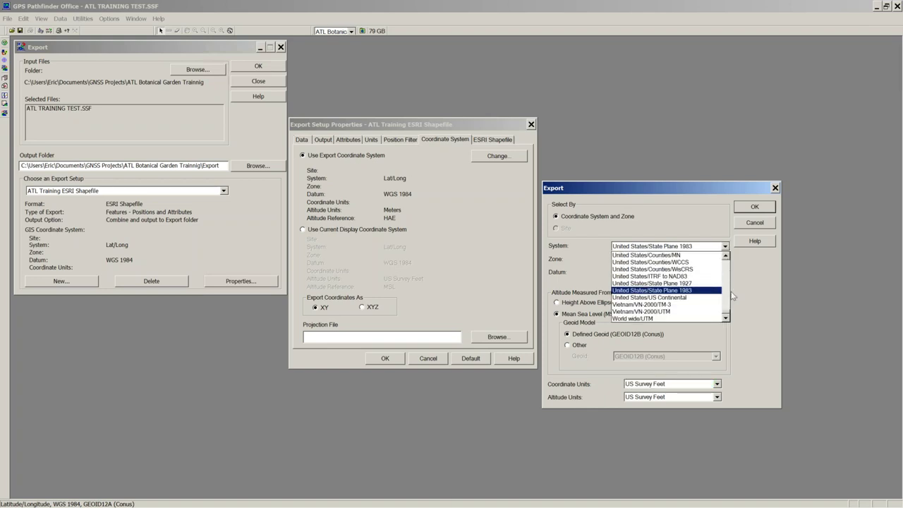
pyautogui.click(725, 258)
pyautogui.moveTo(726, 258); pyautogui.dragTo(726, 257)
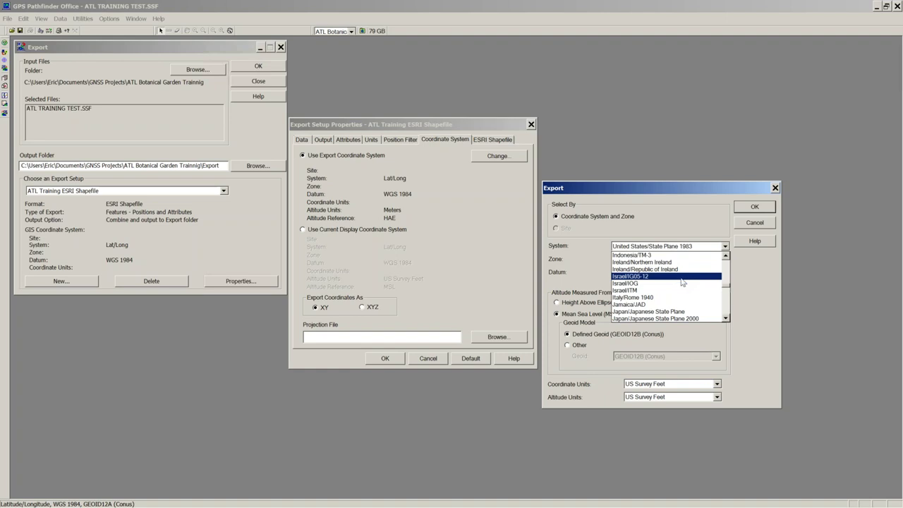
pyautogui.scroll(-1, 682, 283)
pyautogui.scroll(-8, 684, 289)
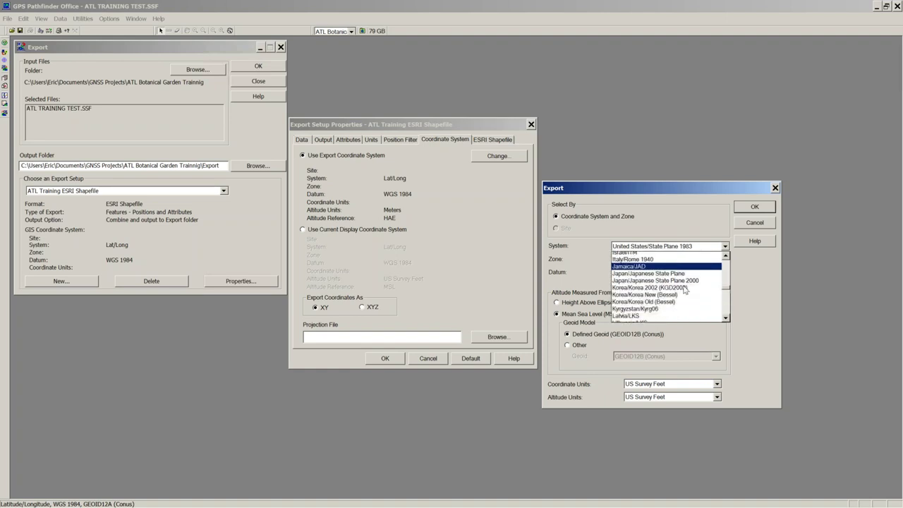
pyautogui.scroll(-1, 684, 289)
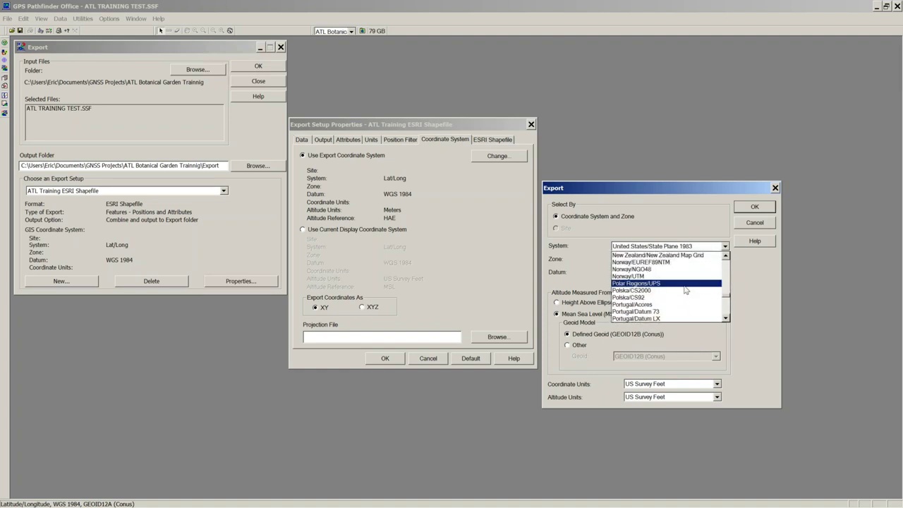
pyautogui.scroll(-8, 684, 289)
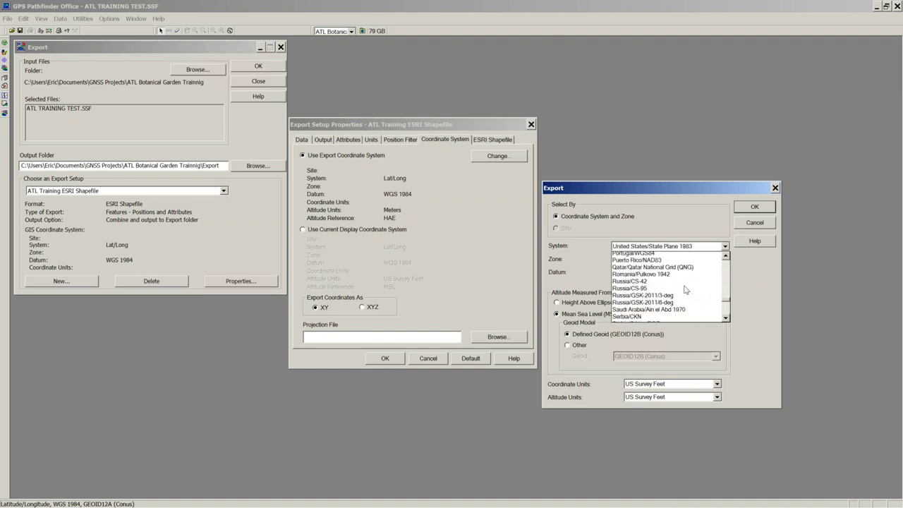
pyautogui.scroll(-6, 685, 289)
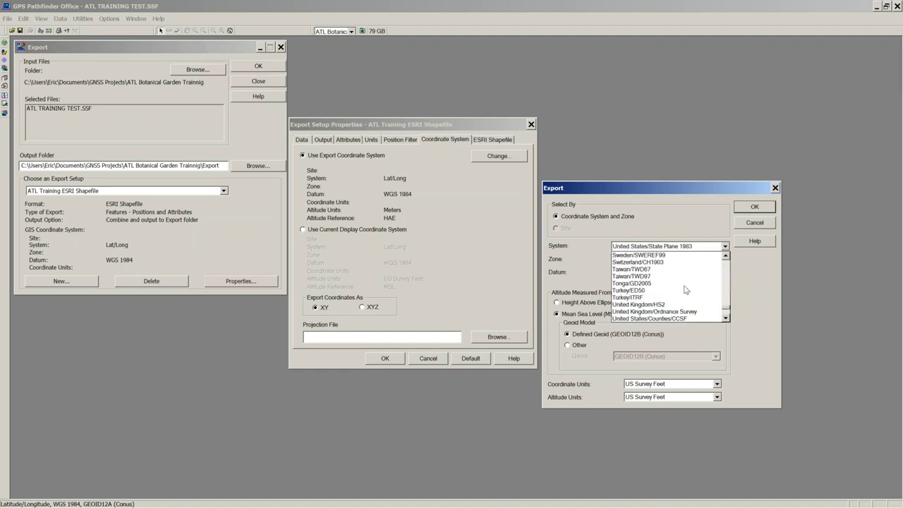
pyautogui.scroll(-2, 685, 289)
pyautogui.scroll(-1, 689, 302)
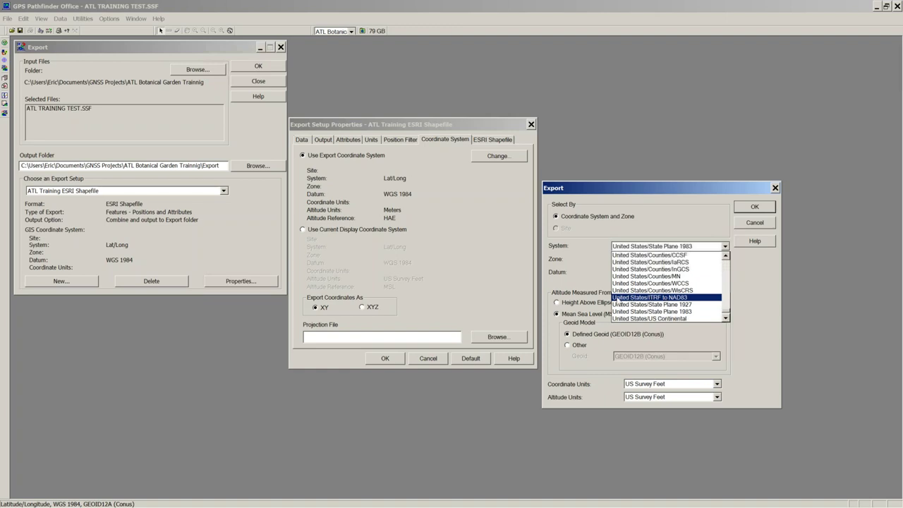
pyautogui.click(691, 299)
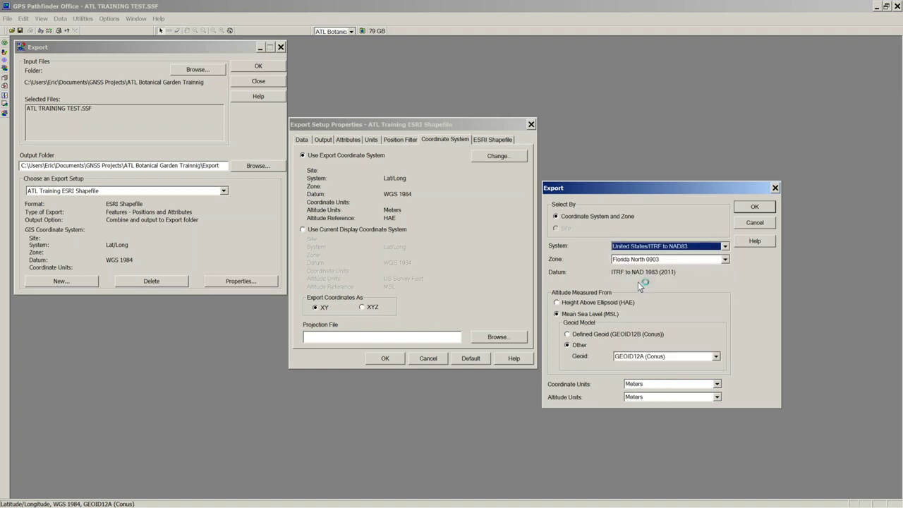
# Select Louisiana South 1702 as the zone of the export coordinate system.
pyautogui.click(724, 259)
pyautogui.click(725, 269)
pyautogui.click(725, 270)
pyautogui.click(725, 269)
pyautogui.click(725, 270)
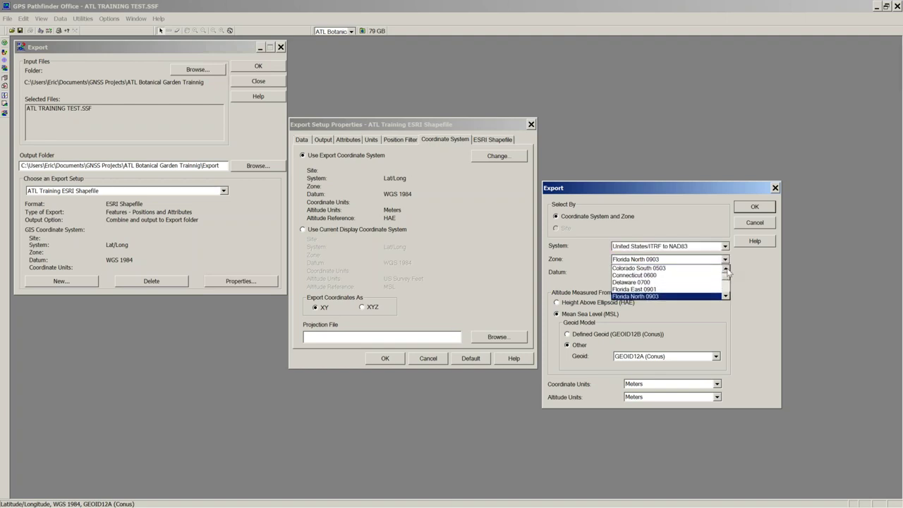
pyautogui.click(725, 296)
pyautogui.click(725, 297)
pyautogui.click(725, 296)
pyautogui.click(725, 297)
pyautogui.click(725, 297)
pyautogui.click(725, 296)
pyautogui.click(725, 296)
pyautogui.click(725, 296)
pyautogui.click(725, 296)
pyautogui.click(725, 296)
pyautogui.click(725, 296)
pyautogui.click(725, 297)
pyautogui.click(725, 297)
pyautogui.click(725, 296)
pyautogui.click(725, 296)
pyautogui.click(725, 296)
pyautogui.click(725, 297)
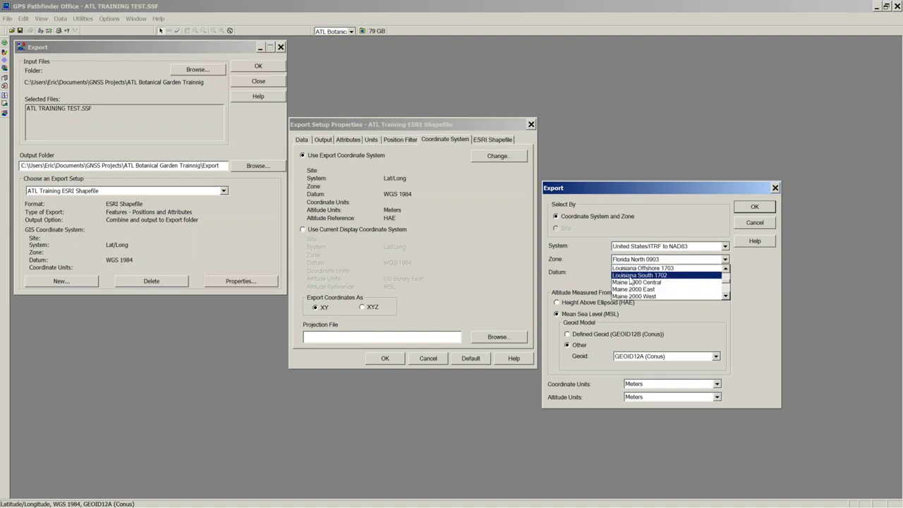
pyautogui.click(655, 281)
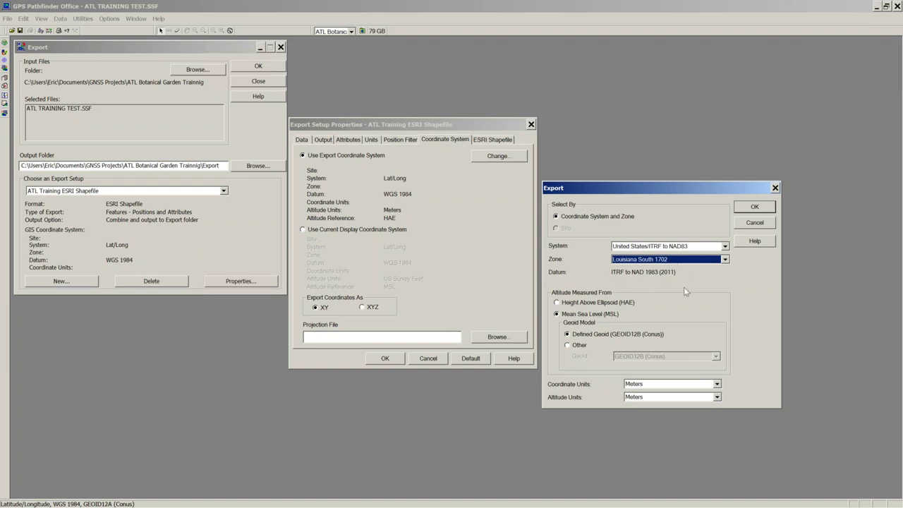
# Set the coordinate and altitude units to US Survey Feet and accept the export coordinate system.
pyautogui.click(716, 384)
pyautogui.click(678, 434)
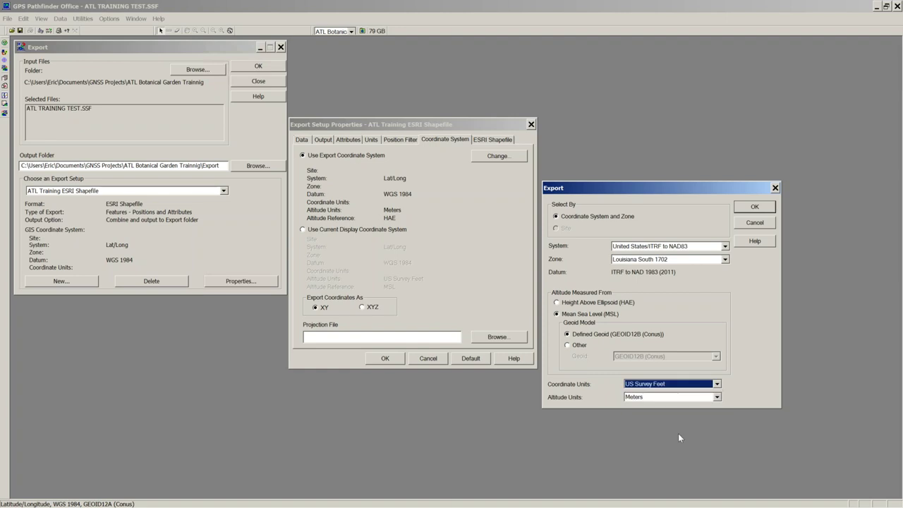
pyautogui.click(716, 397)
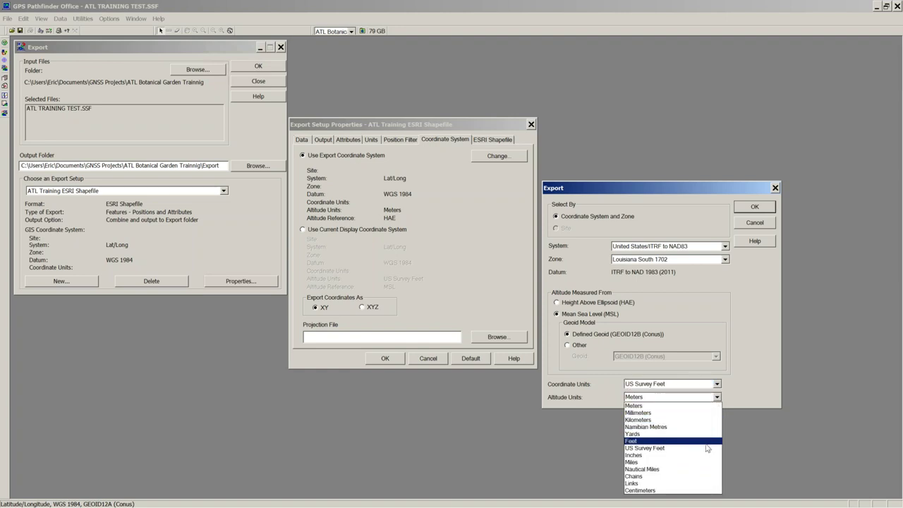
pyautogui.click(670, 448)
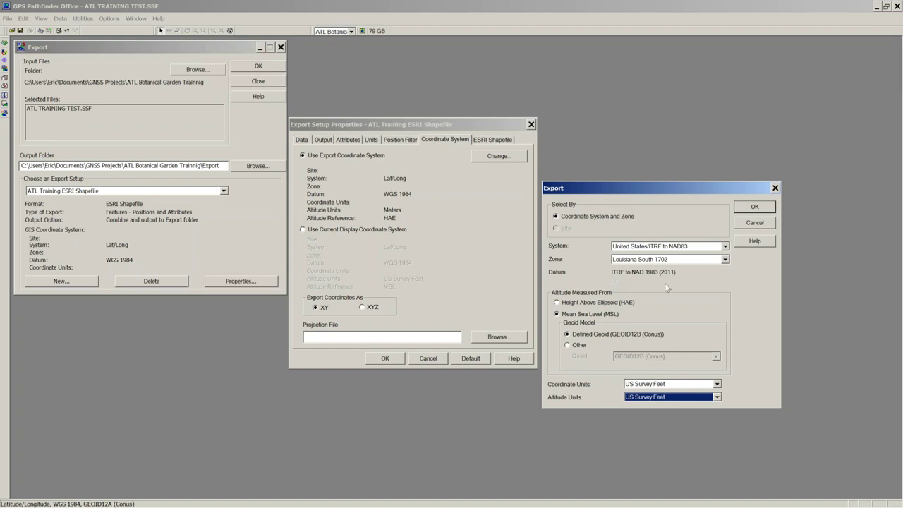
pyautogui.click(752, 207)
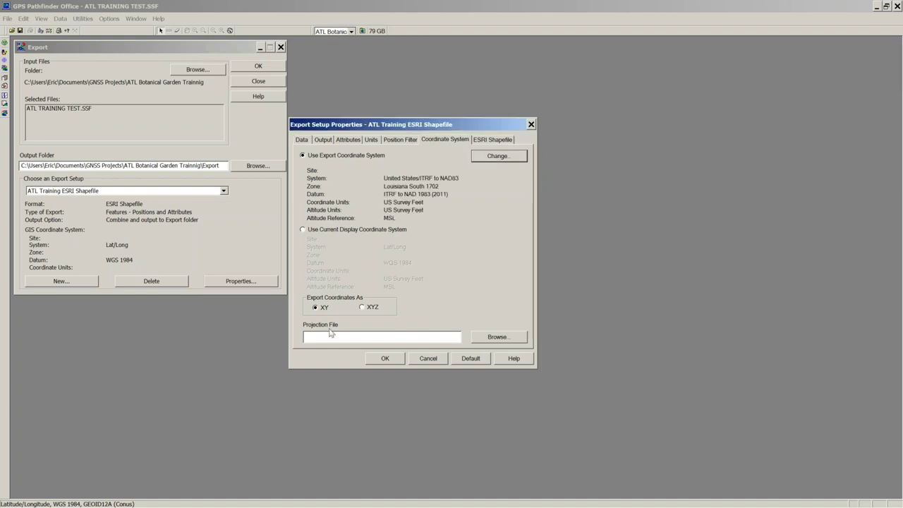
# Open the projection file selection, and in Chrome expand the Software Downloads on the NEI MGIS Support page.
pyautogui.click(499, 337)
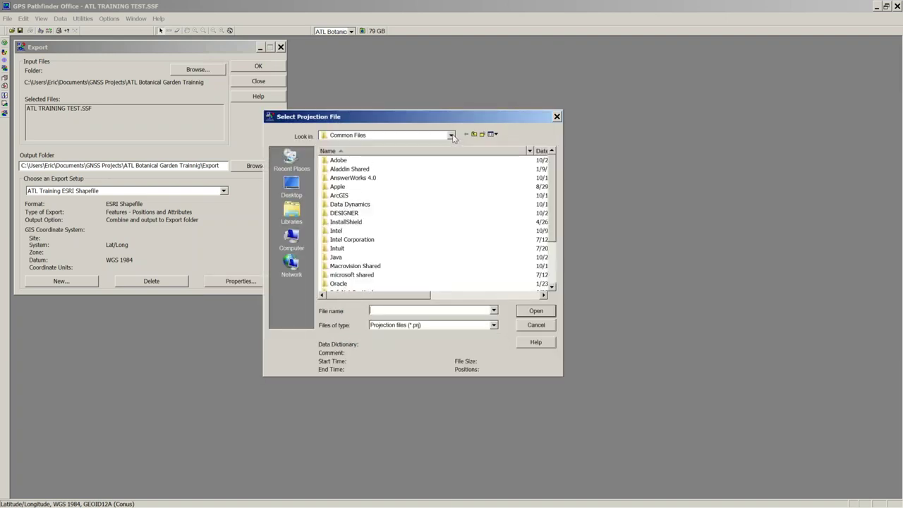
pyautogui.click(452, 136)
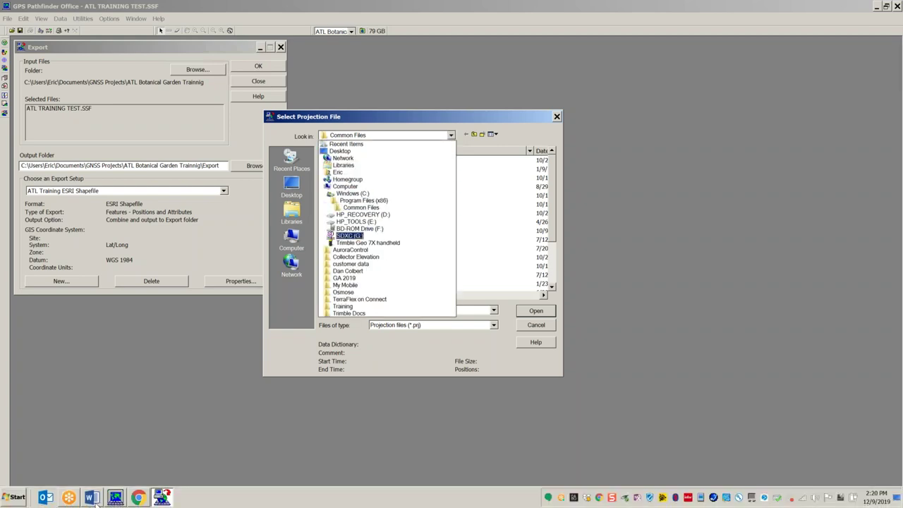
pyautogui.click(145, 497)
pyautogui.click(144, 497)
pyautogui.click(146, 10)
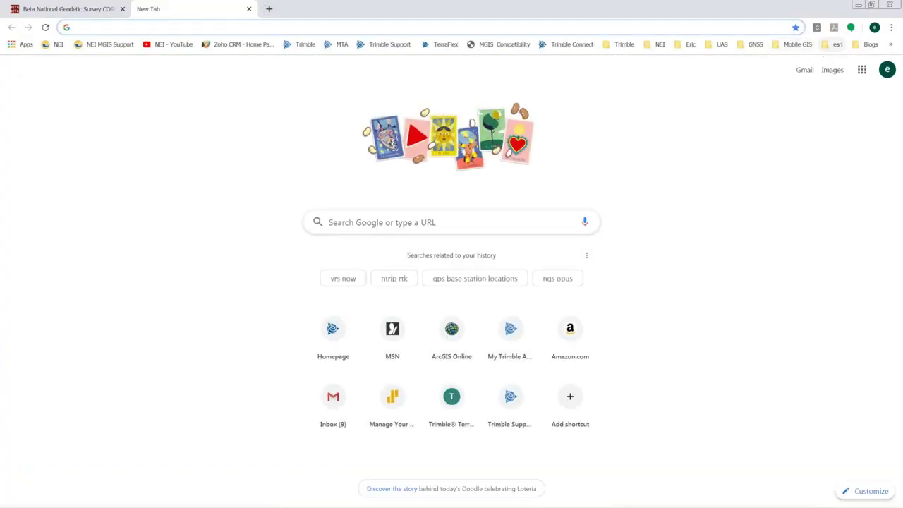
pyautogui.click(105, 46)
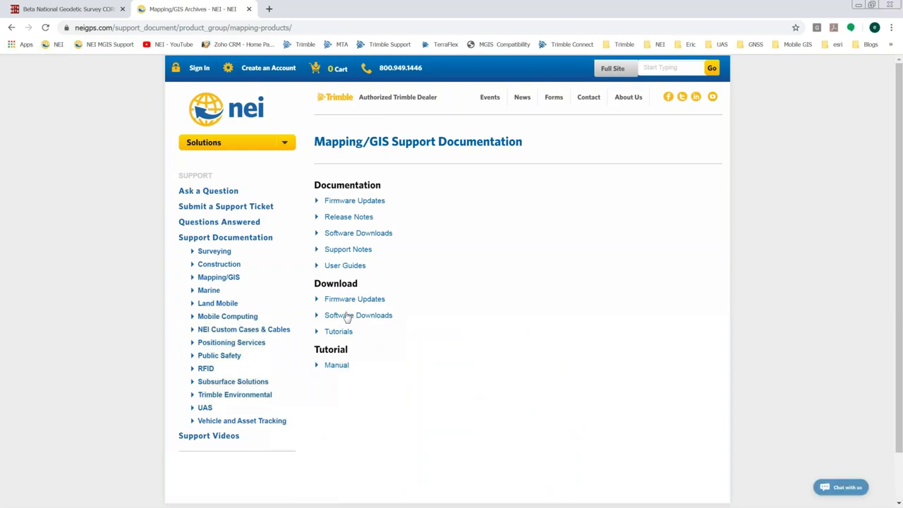
pyautogui.click(347, 316)
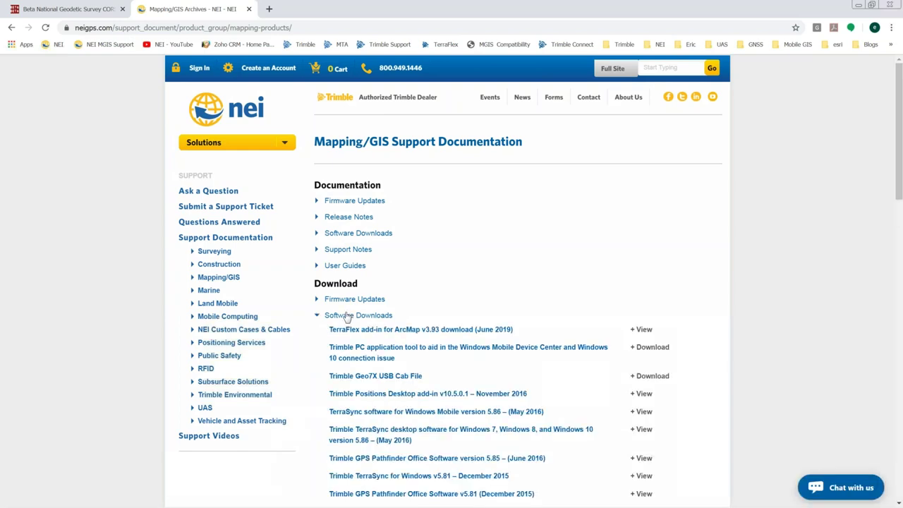
# Download the Esri Projection Files for use in Trimble Pathfinder Office from the software downloads list.
pyautogui.scroll(-7, 478, 371)
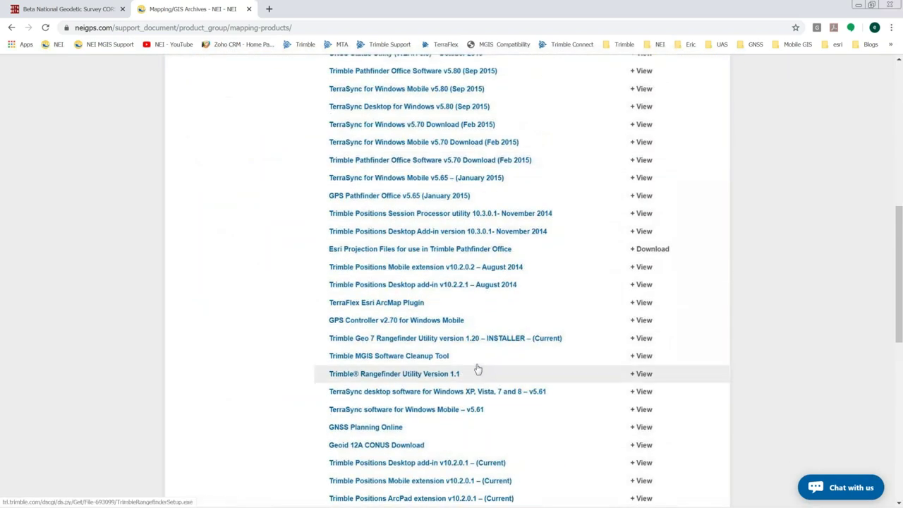
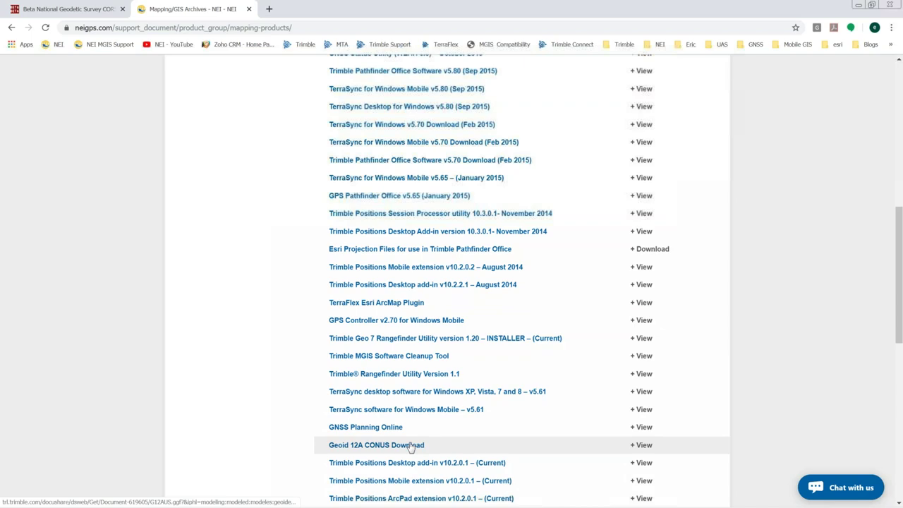
pyautogui.scroll(3, 393, 263)
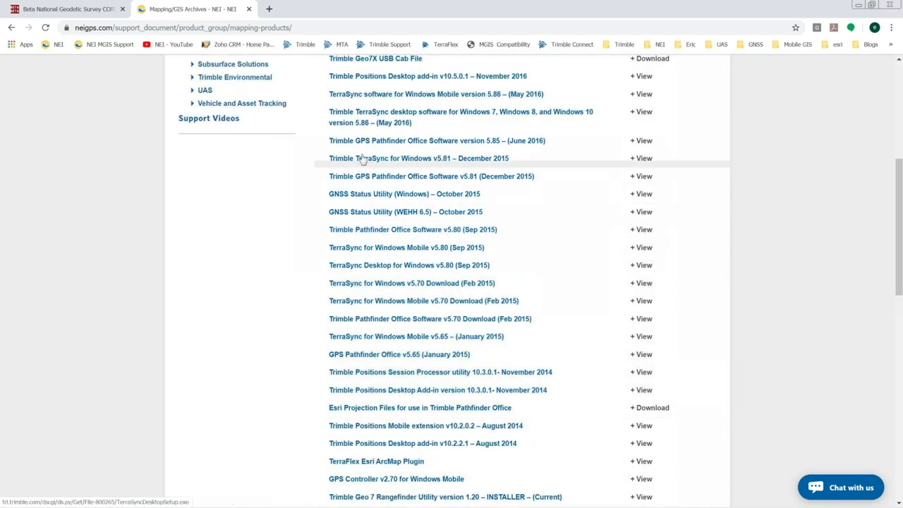
pyautogui.scroll(-1, 371, 169)
pyautogui.scroll(-2, 371, 173)
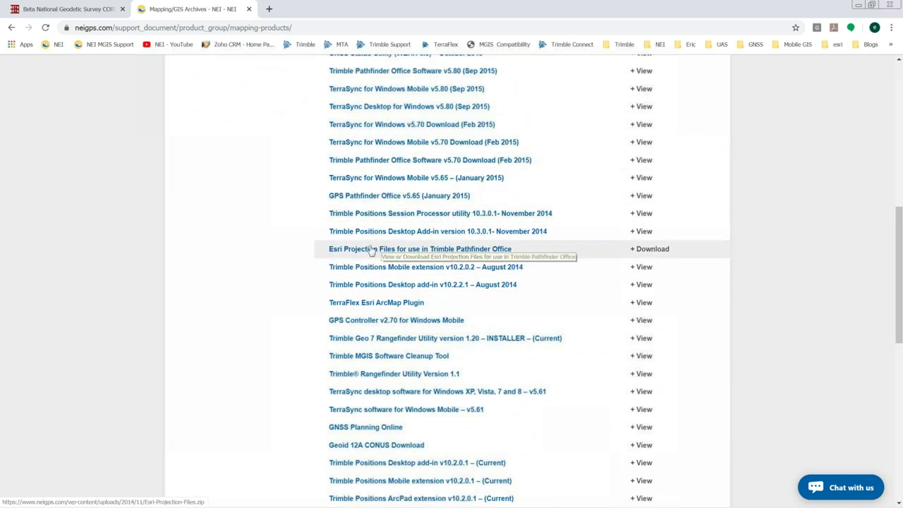
pyautogui.click(377, 248)
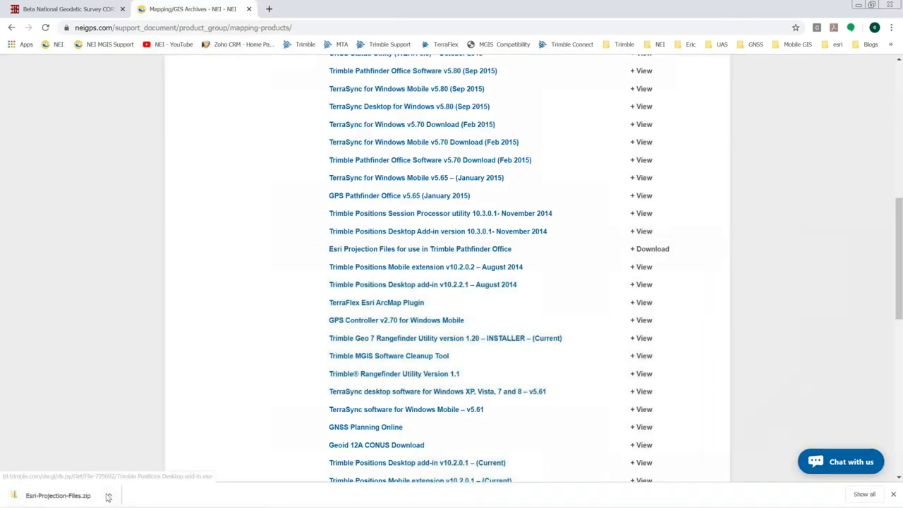
# Extract Esri-Projection-Files.zip in Downloads and open the extracted Esri Projection Files folder.
pyautogui.click(101, 497)
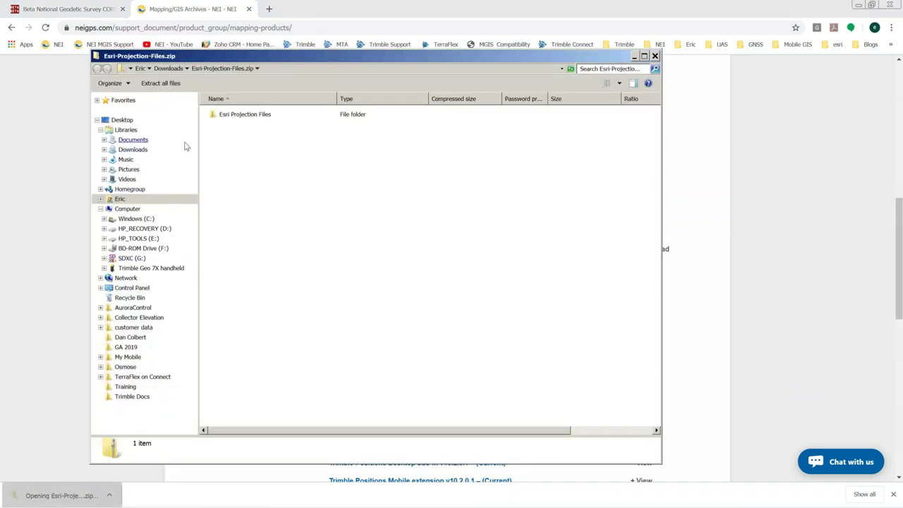
pyautogui.click(160, 85)
pyautogui.click(551, 368)
pyautogui.doubleClick(247, 128)
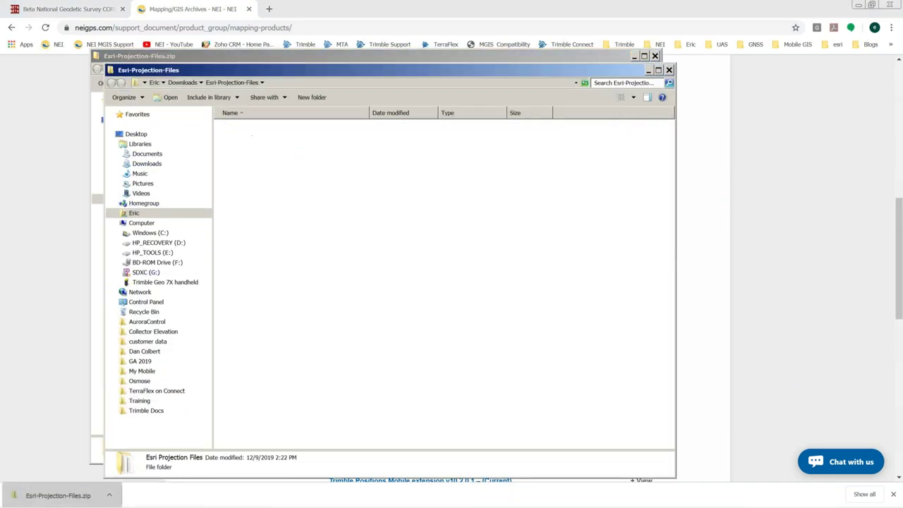
# Review the WGS 1984, NAD 1983 and Louisiana South FIPS 1702 projection files, and return to GPS Pathfinder Office.
pyautogui.moveTo(369, 113); pyautogui.dragTo(473, 113)
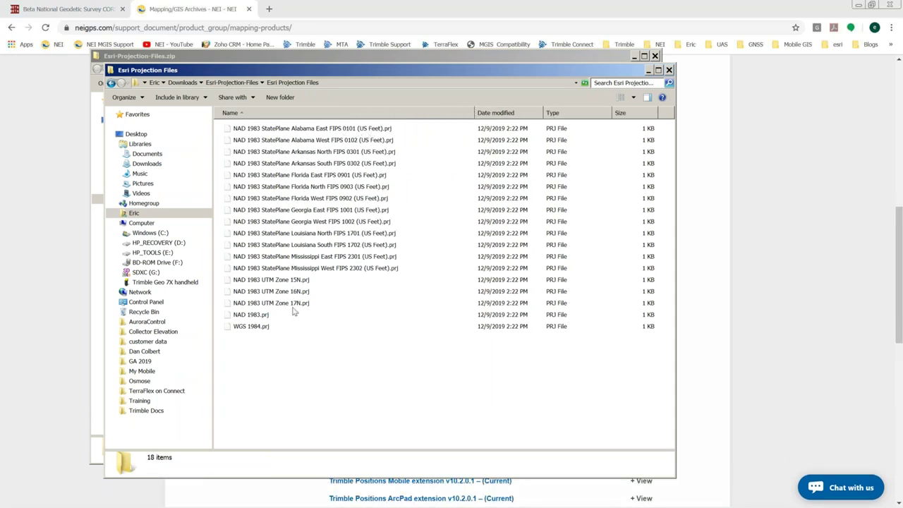
pyautogui.click(260, 328)
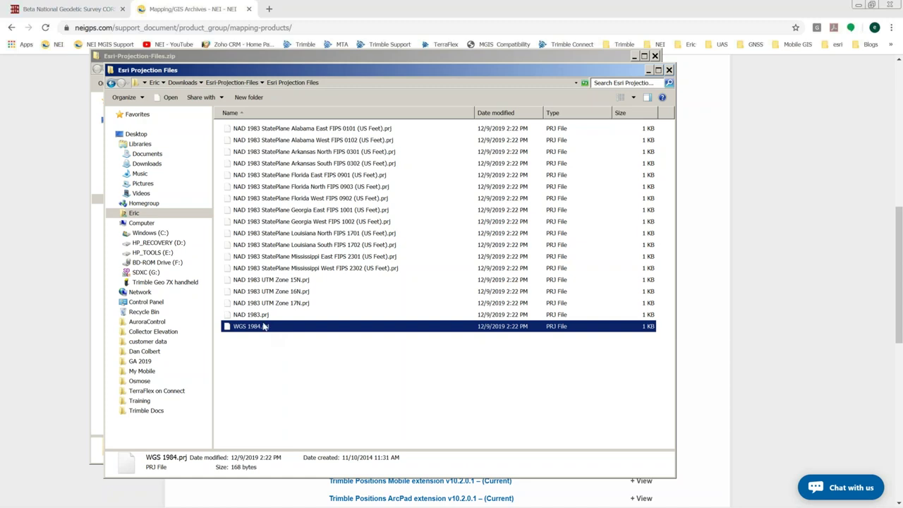
pyautogui.click(244, 317)
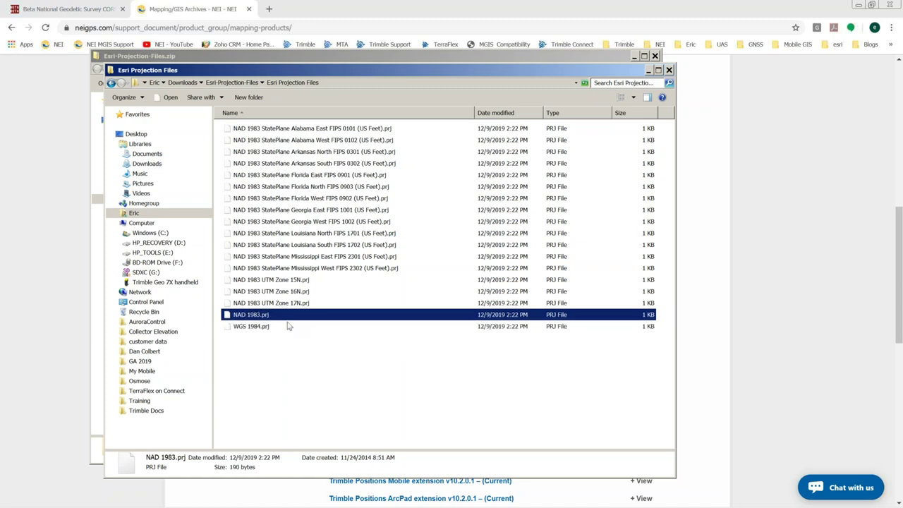
pyautogui.click(314, 247)
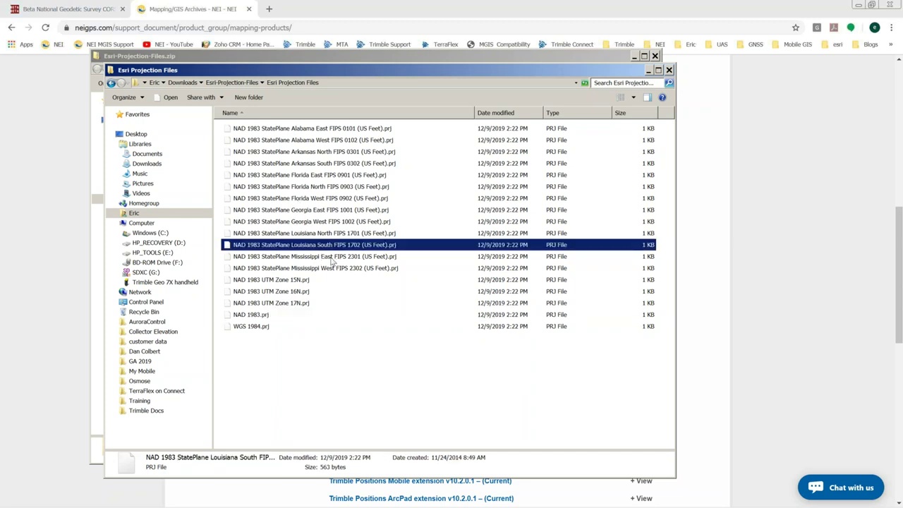
pyautogui.click(669, 70)
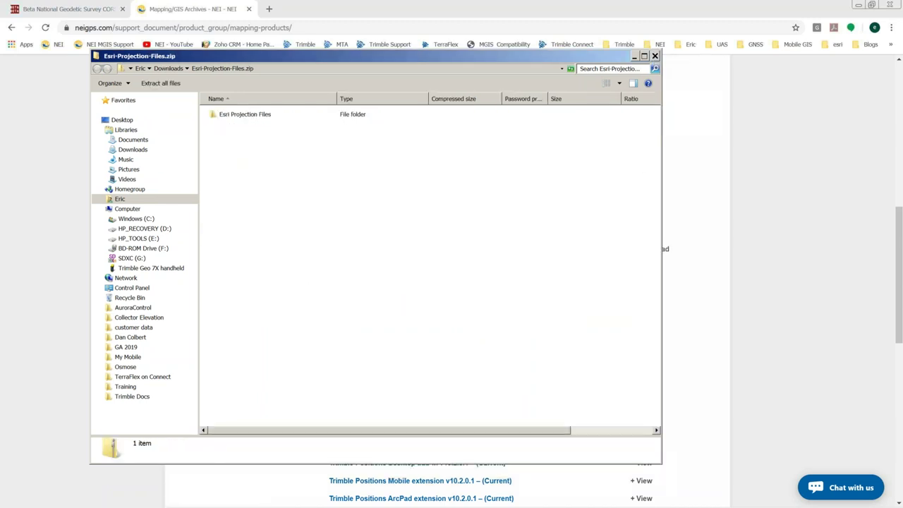
pyautogui.click(655, 56)
pyautogui.click(861, 4)
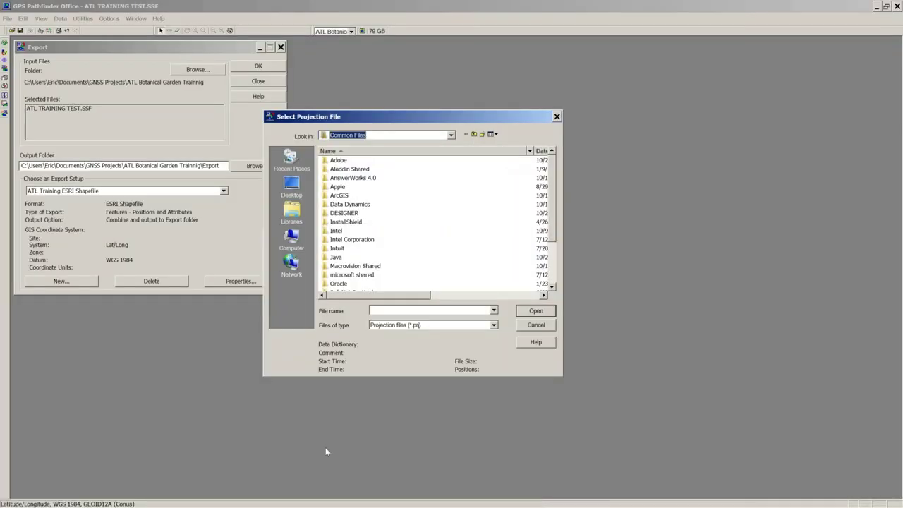
# Browse the projection file selection to the Esri Projection Files folder inside Esri-Projection-Files in the Downloads library.
pyautogui.click(450, 135)
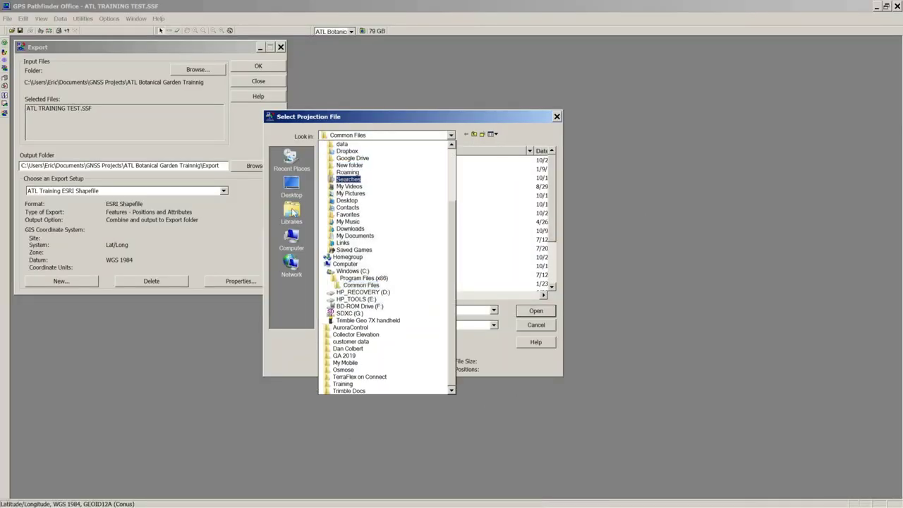
pyautogui.click(295, 213)
pyautogui.click(293, 211)
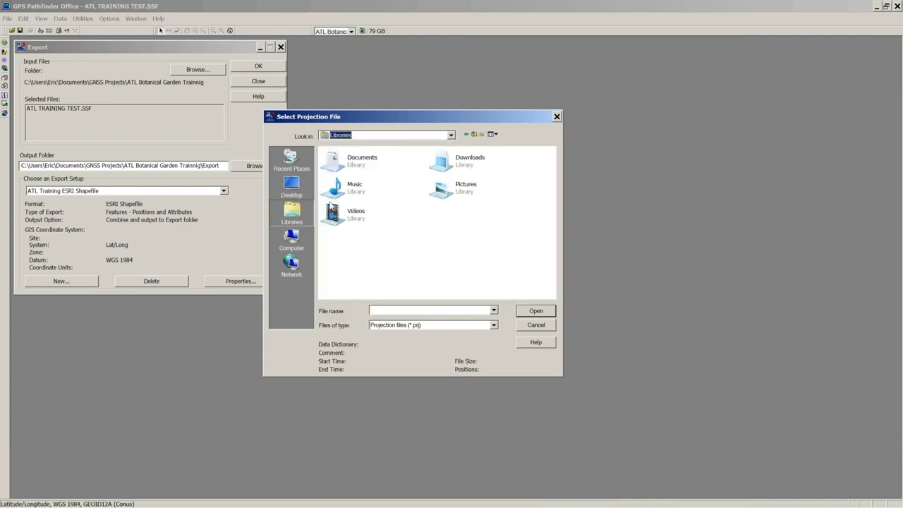
pyautogui.doubleClick(471, 160)
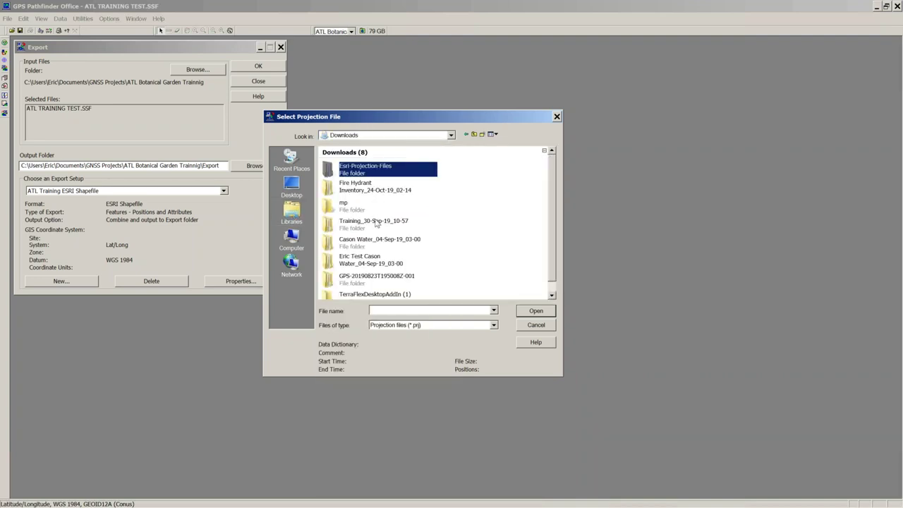
pyautogui.scroll(-1, 397, 253)
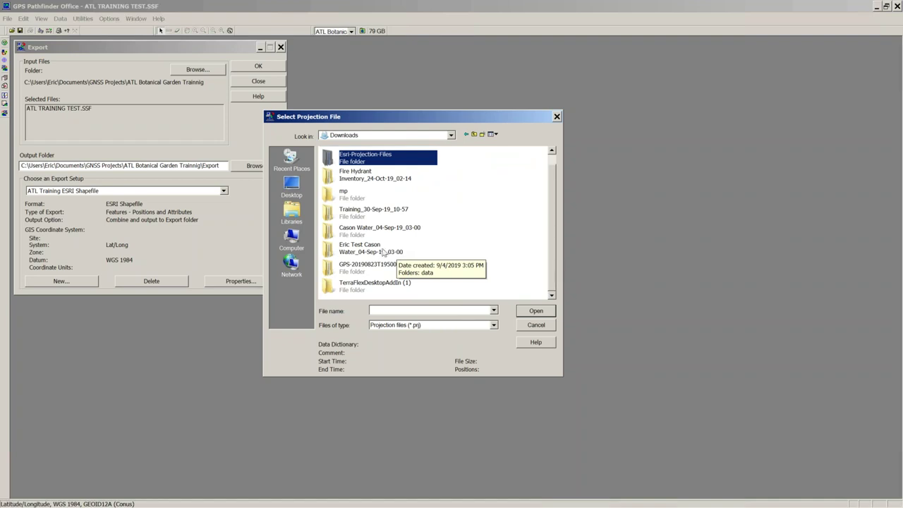
pyautogui.scroll(1, 371, 255)
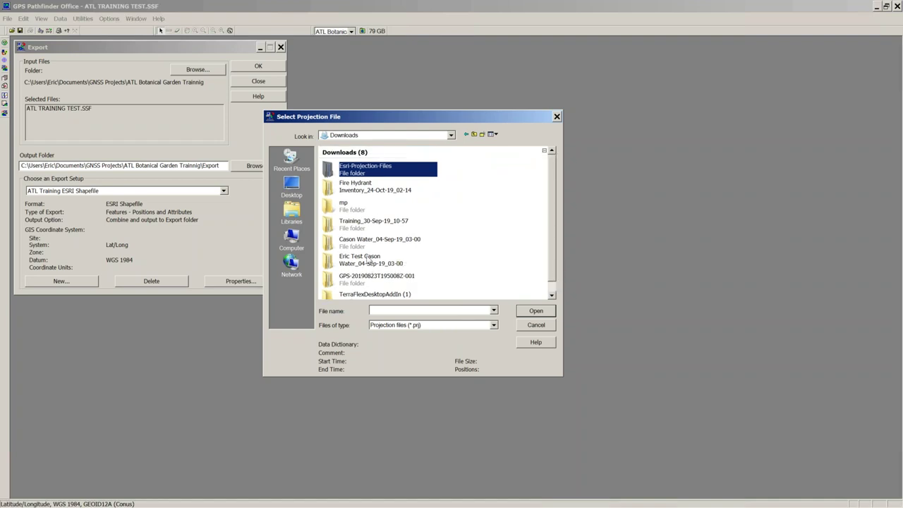
pyautogui.doubleClick(355, 168)
pyautogui.doubleClick(353, 162)
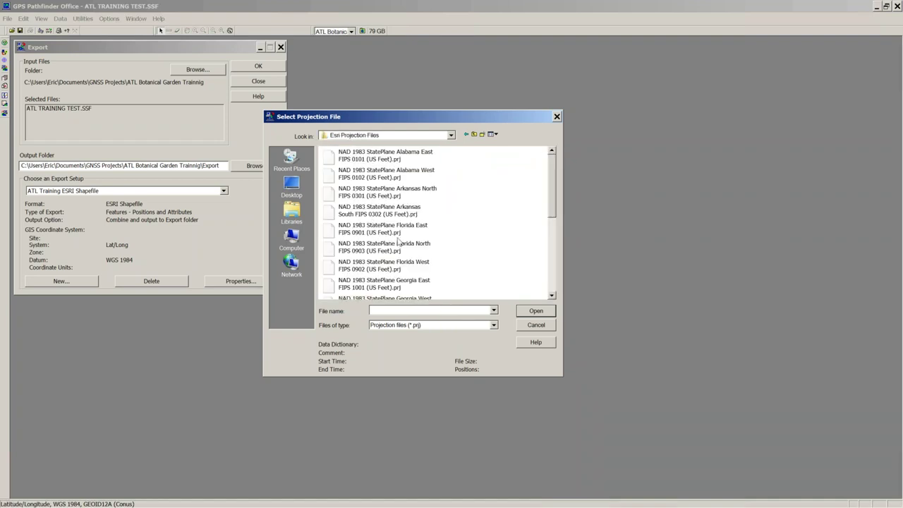
# Choose NAD 1983 StatePlane Louisiana South FIPS 1702 (US Feet).prj as the projection file for the export setup.
pyautogui.scroll(-1, 403, 275)
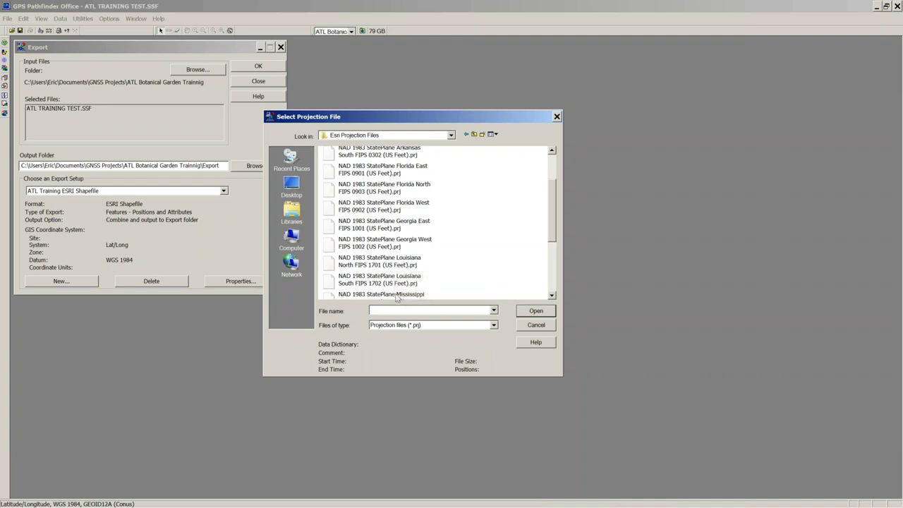
pyautogui.click(383, 279)
pyautogui.click(536, 311)
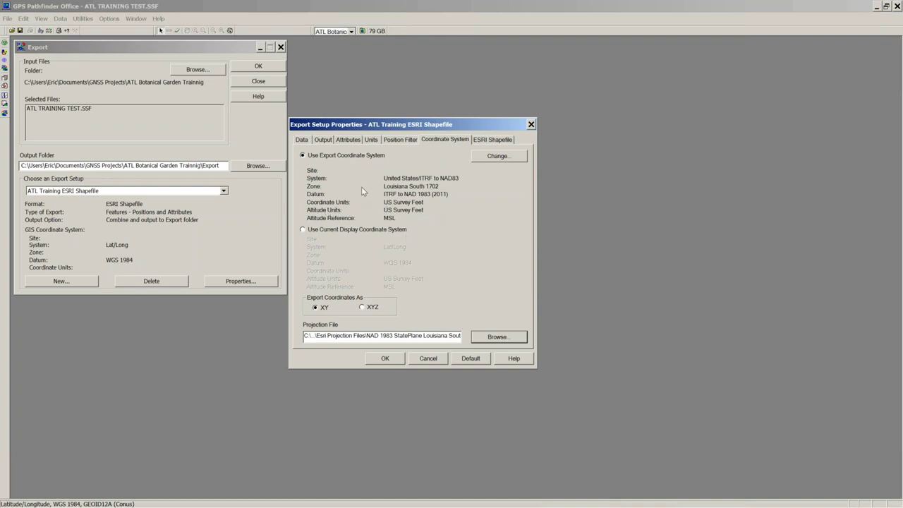
# Accept the ATL Training ESRI Shapefile setup after checking its theme options, and run the export of ATL TRAINING TEST.SSF.
pyautogui.click(483, 143)
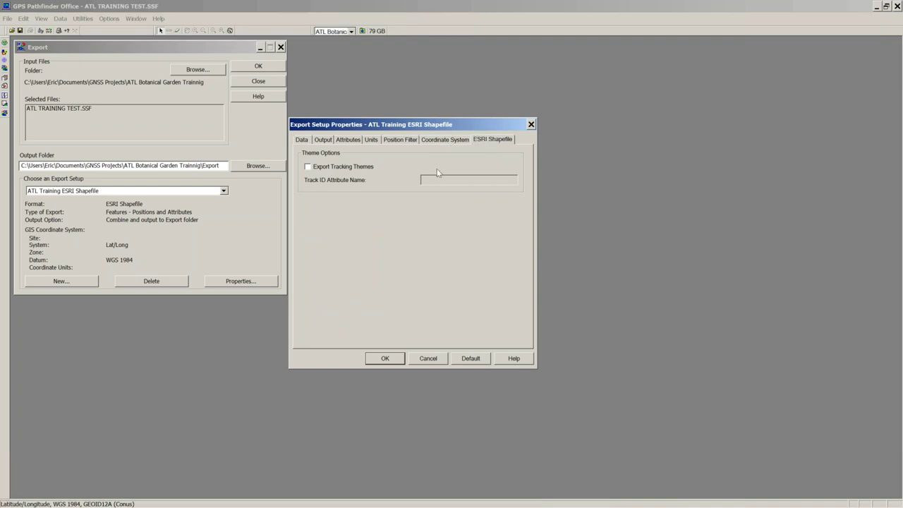
pyautogui.click(386, 358)
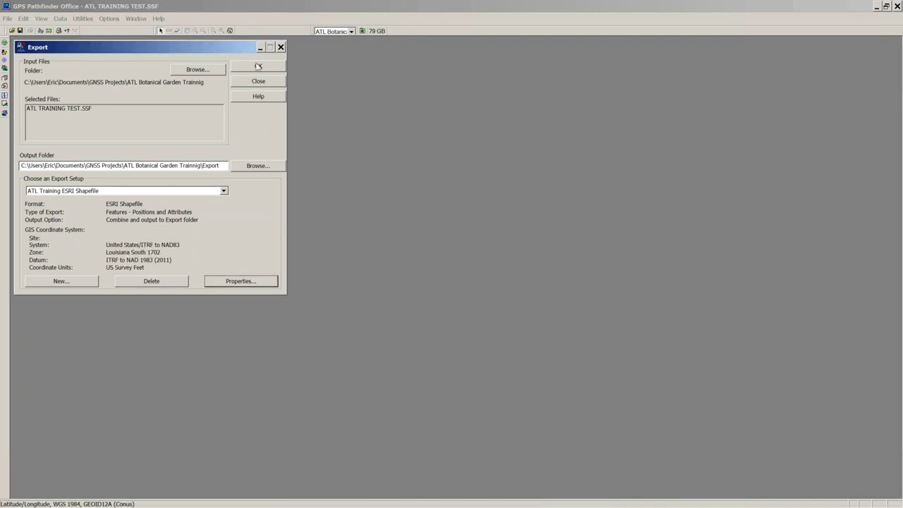
pyautogui.click(258, 66)
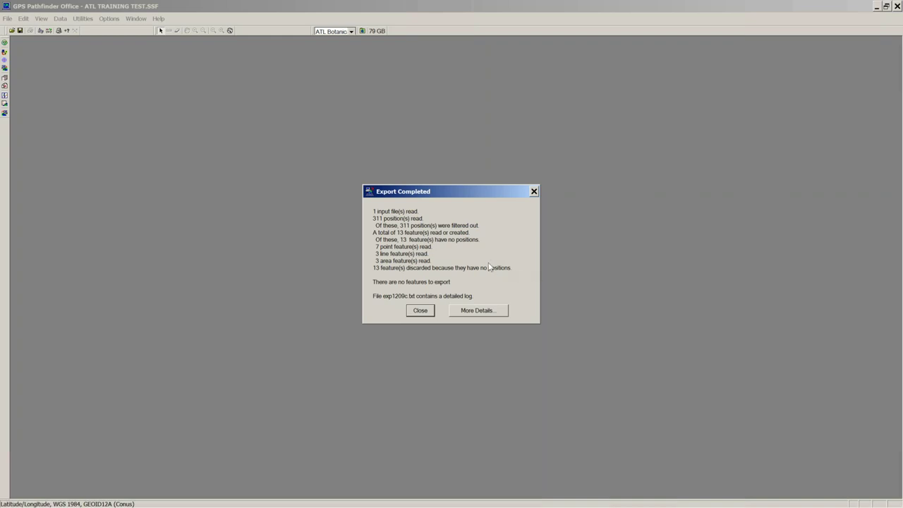
pyautogui.click(420, 310)
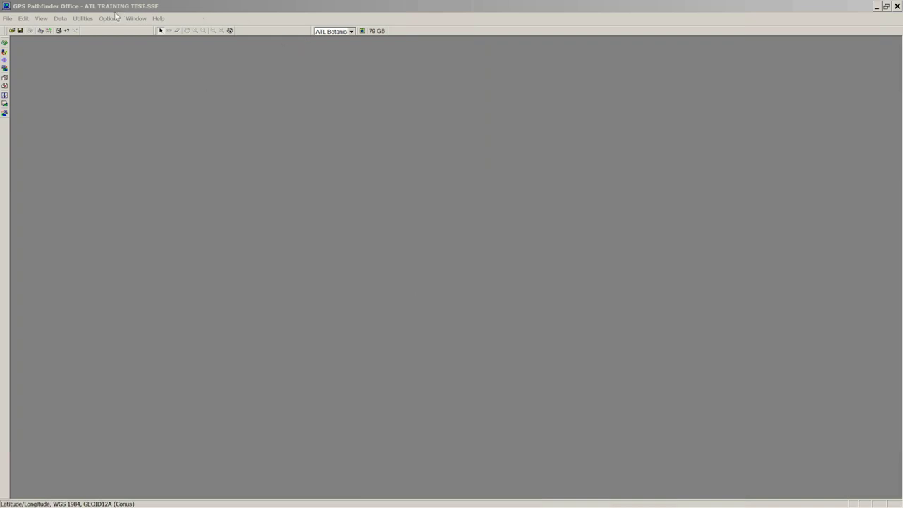
# Reopen the Export utility and select the corrected file ATL TRAINING TEST.cor as its input.
pyautogui.click(83, 19)
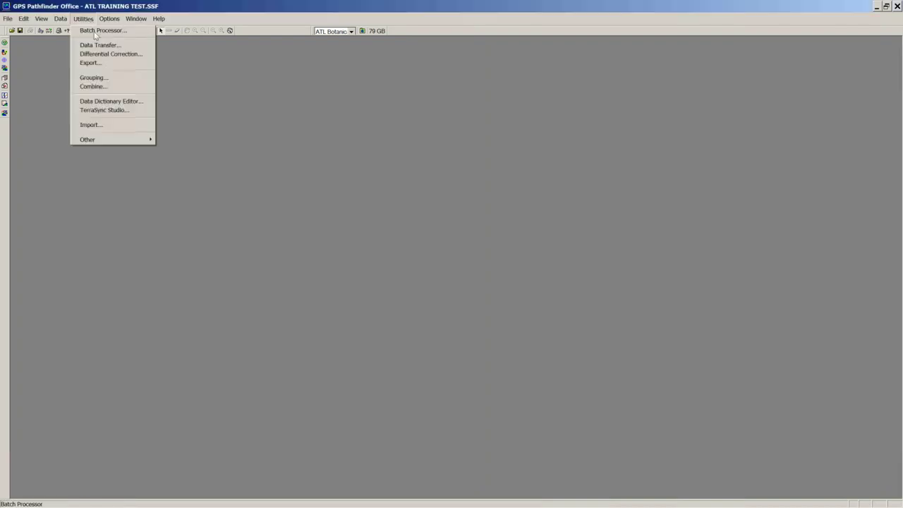
pyautogui.click(97, 64)
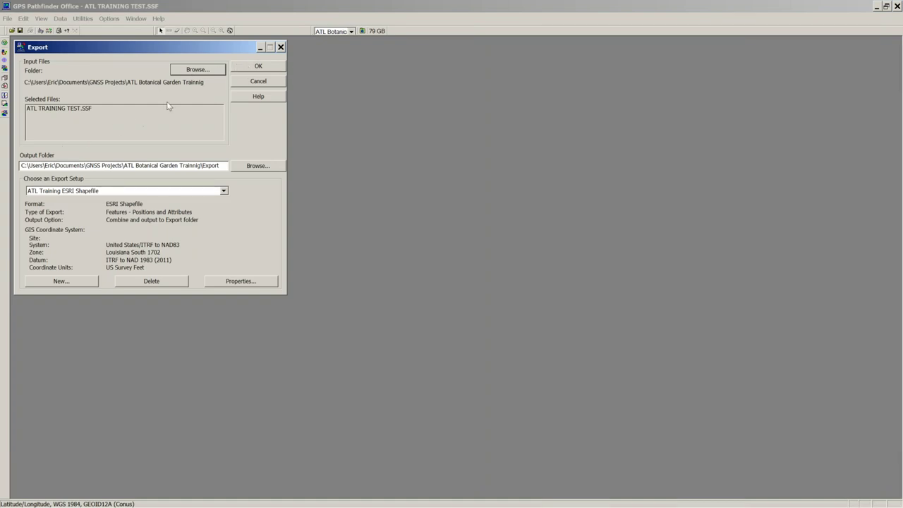
pyautogui.click(189, 70)
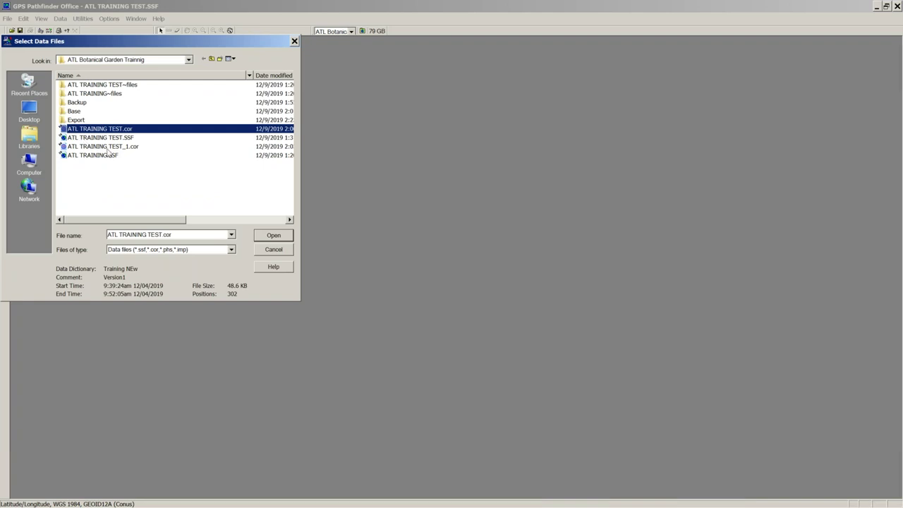
pyautogui.click(274, 235)
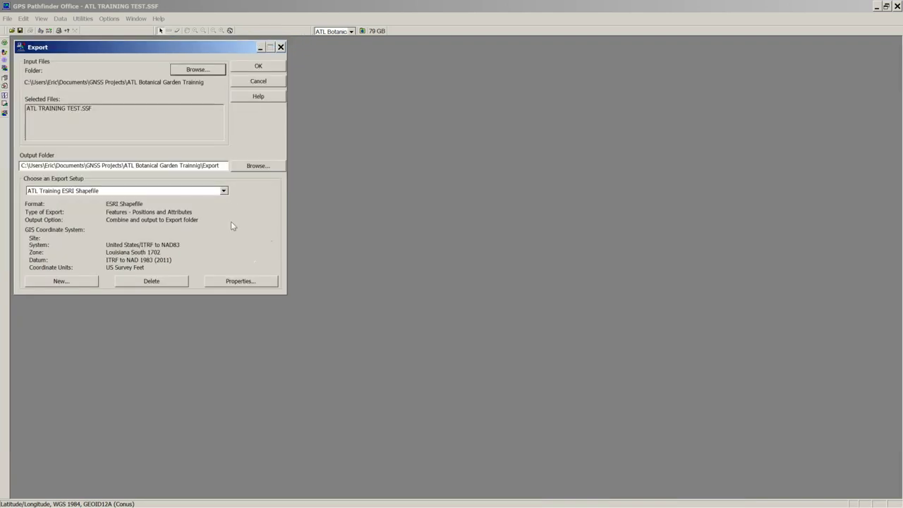
# Start the export but decline overwriting files, and set the setup to combine input files into an auto-generated subfolder.
pyautogui.click(260, 66)
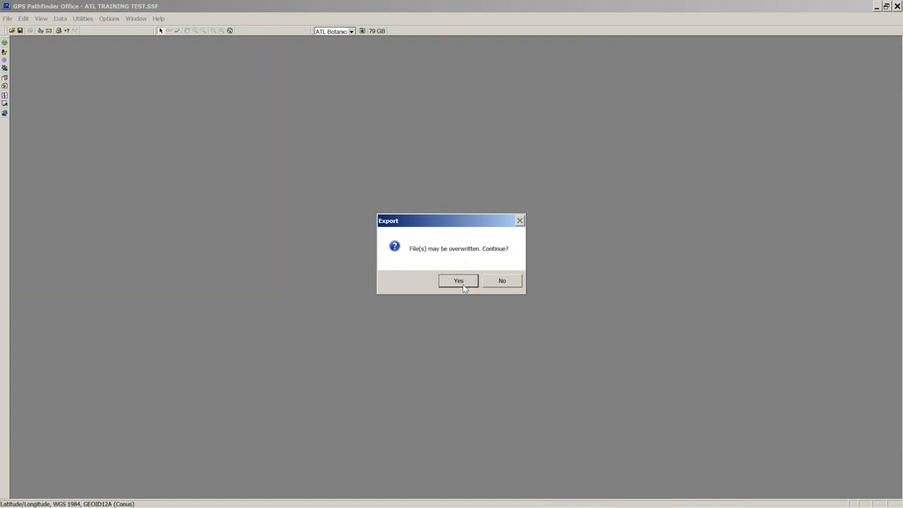
pyautogui.click(503, 281)
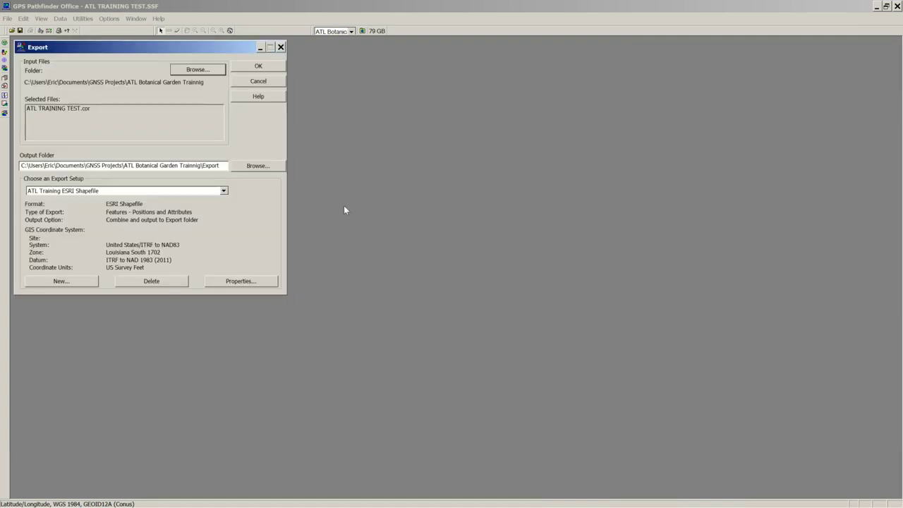
pyautogui.click(252, 282)
pyautogui.click(55, 65)
pyautogui.click(46, 108)
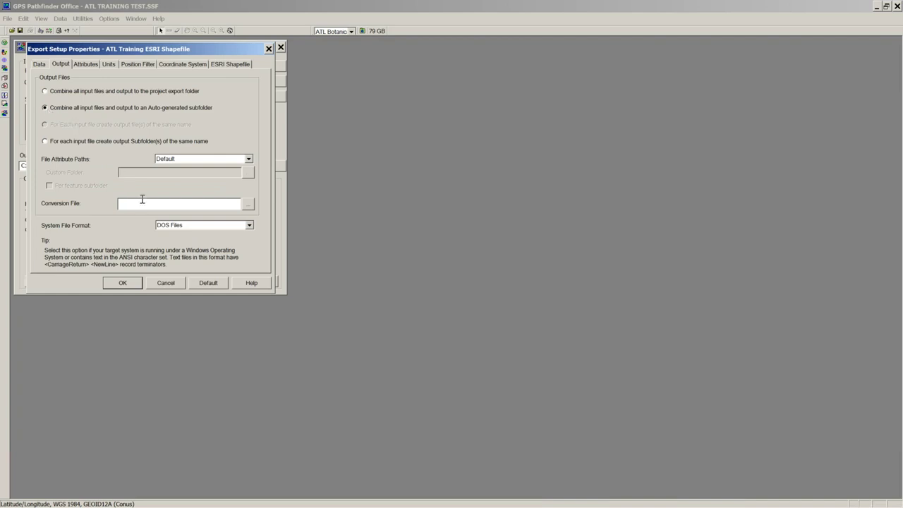
# Set the file attribute paths to a custom folder, choosing 1_Picture on the C: drive.
pyautogui.click(248, 158)
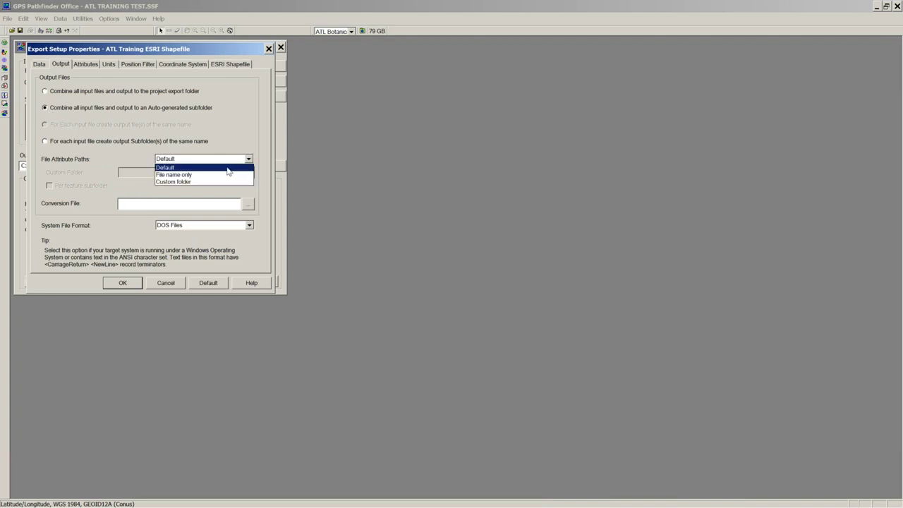
pyautogui.click(219, 182)
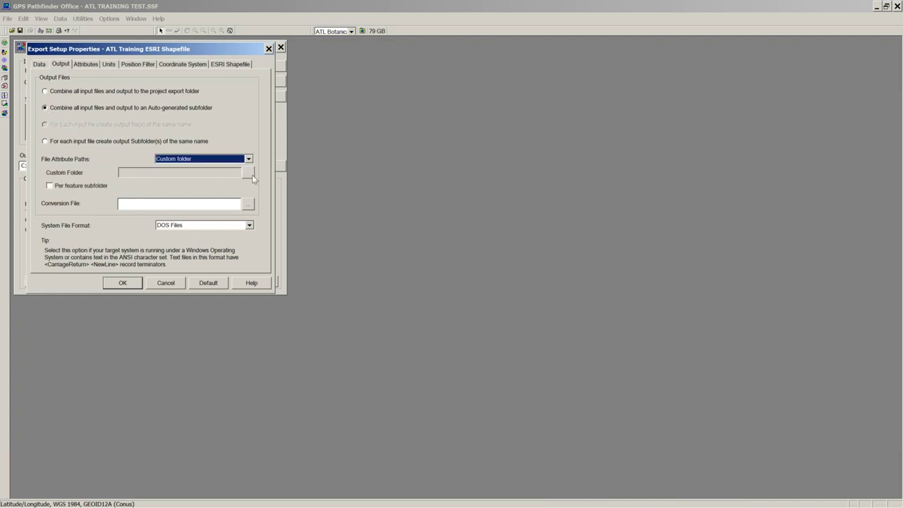
pyautogui.click(248, 172)
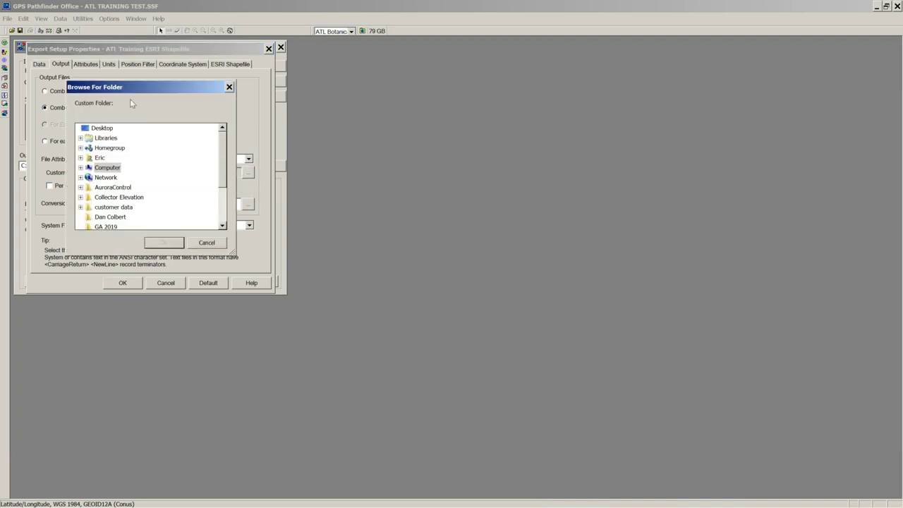
pyautogui.click(80, 167)
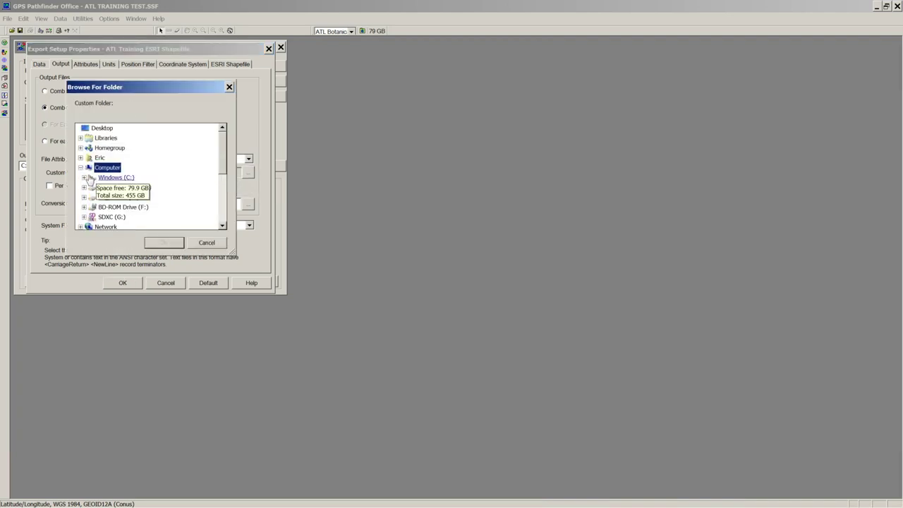
pyautogui.click(84, 177)
pyautogui.click(114, 139)
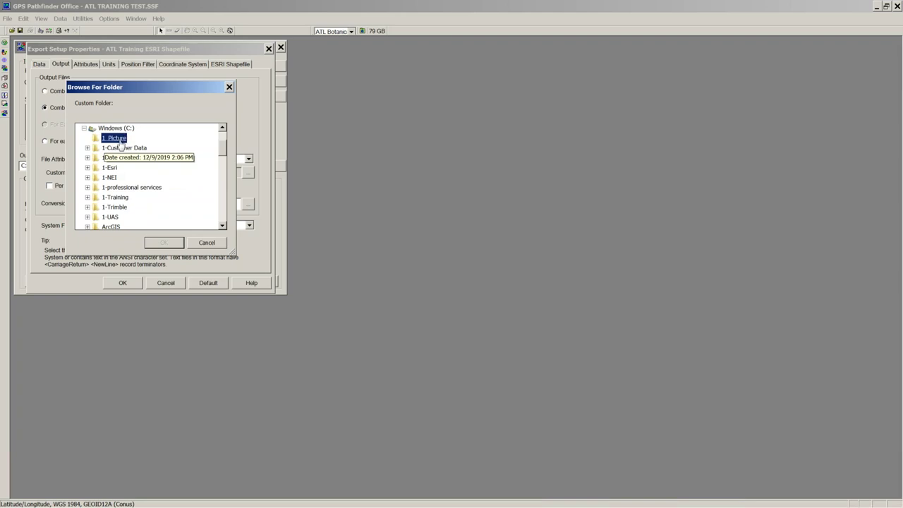
pyautogui.click(164, 242)
# Include Height as a generated point attribute, but discard the pending changes to the export setup.
pyautogui.click(85, 64)
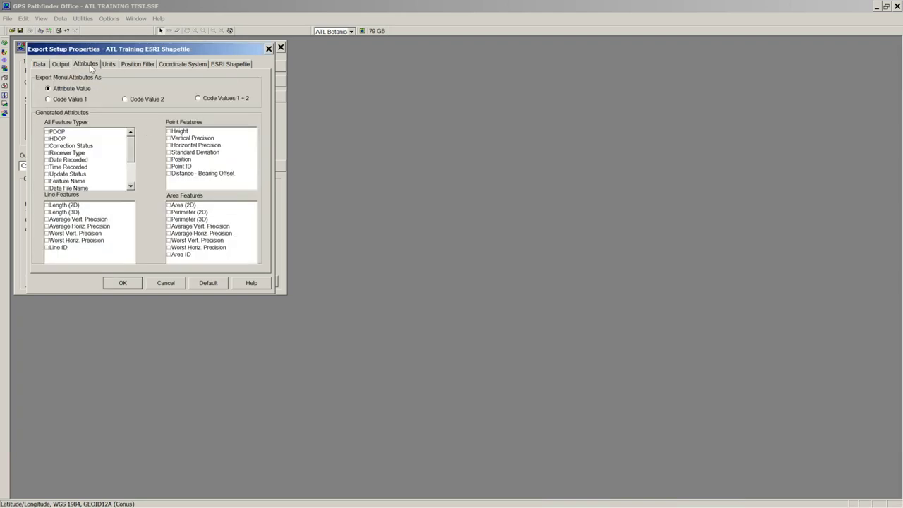
pyautogui.click(173, 132)
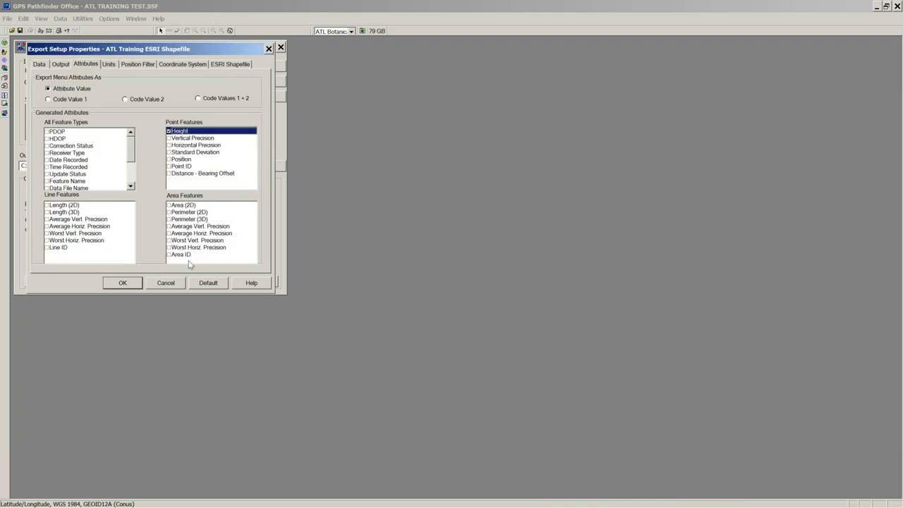
pyautogui.click(168, 282)
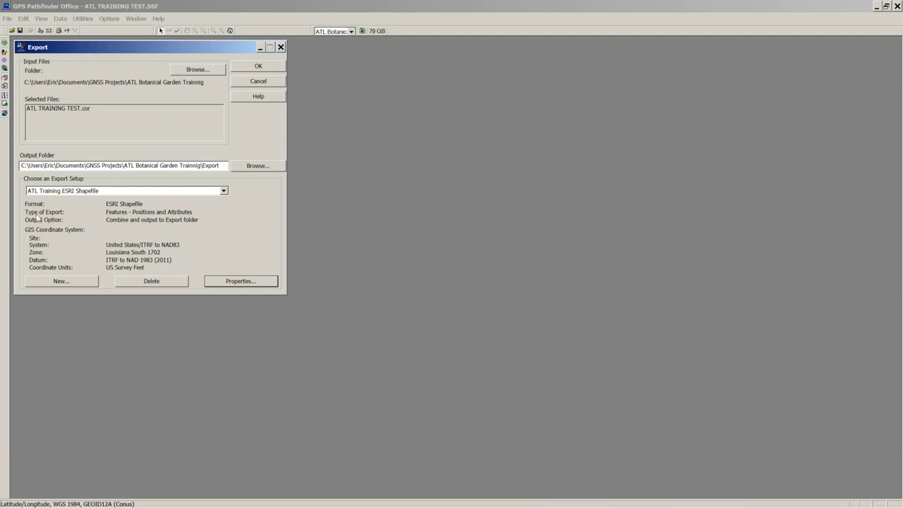
# Include Correction Status, Receiver Type, point Height and Horizontal Precision, line Length (2D) and Area (2D) in the setup's generated attributes.
pyautogui.click(226, 282)
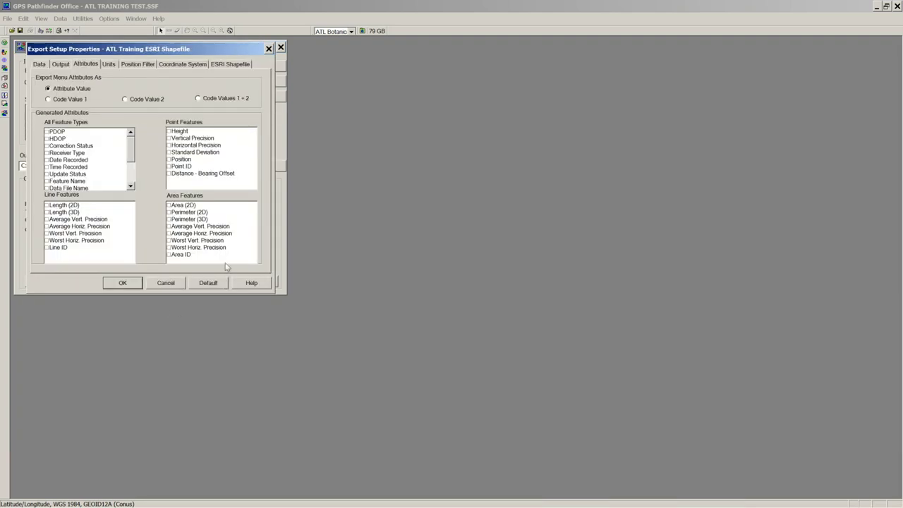
pyautogui.click(46, 145)
pyautogui.click(46, 152)
pyautogui.click(169, 131)
pyautogui.click(168, 144)
pyautogui.click(169, 204)
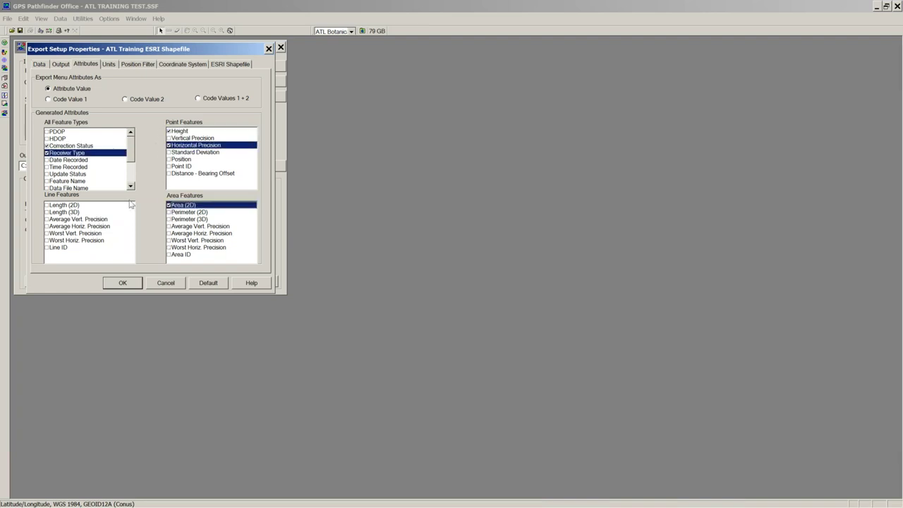
pyautogui.click(47, 206)
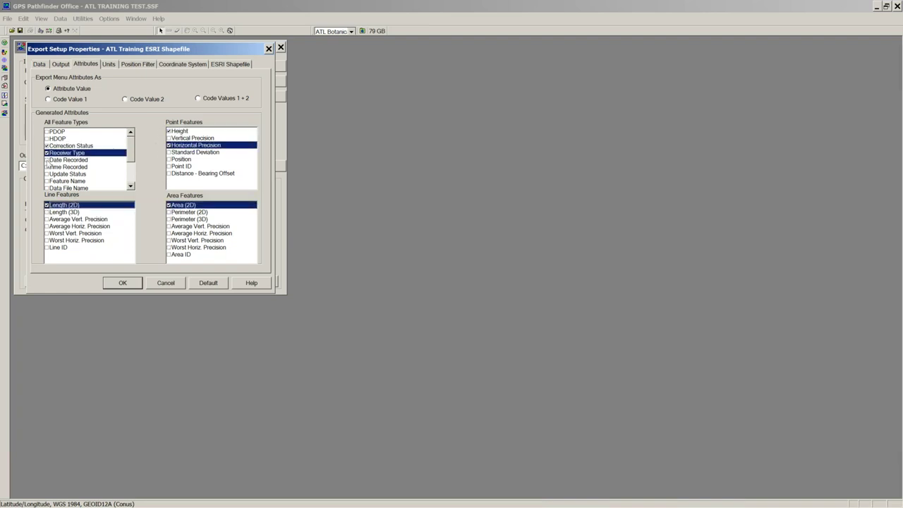
# Switch the setup to export units, with distance in US Survey Feet and area in Square Feet.
pyautogui.click(109, 64)
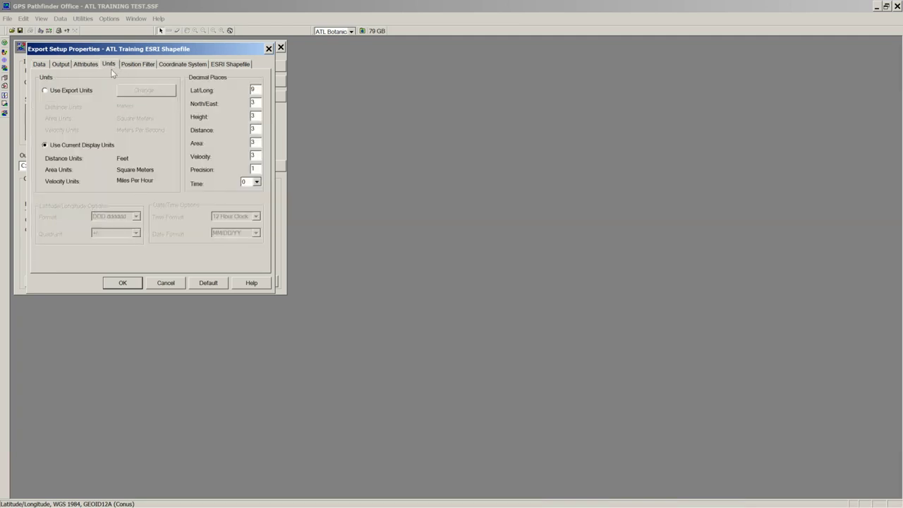
pyautogui.click(84, 91)
pyautogui.click(143, 91)
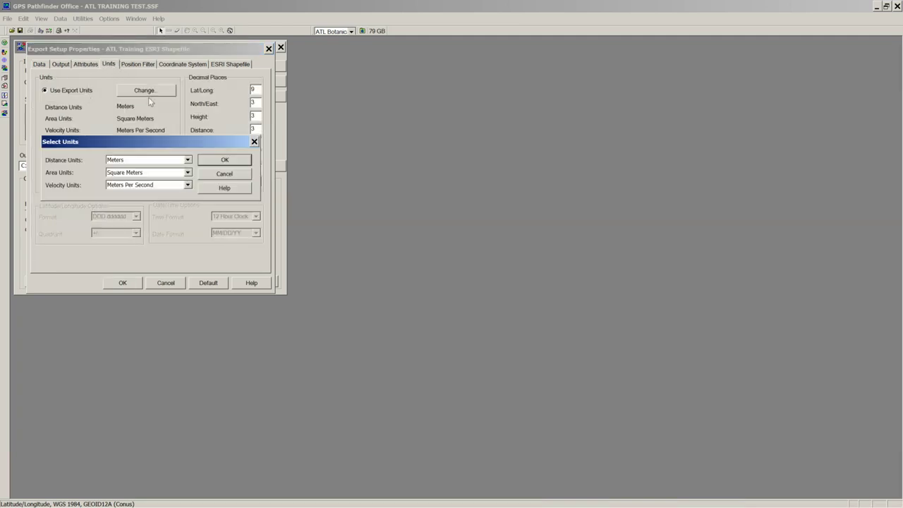
pyautogui.click(128, 160)
pyautogui.click(130, 174)
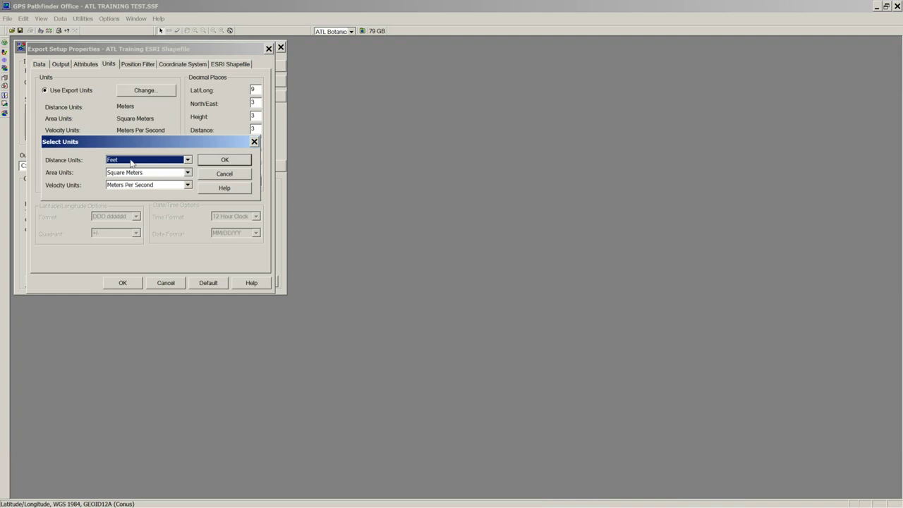
pyautogui.click(133, 160)
pyautogui.click(125, 209)
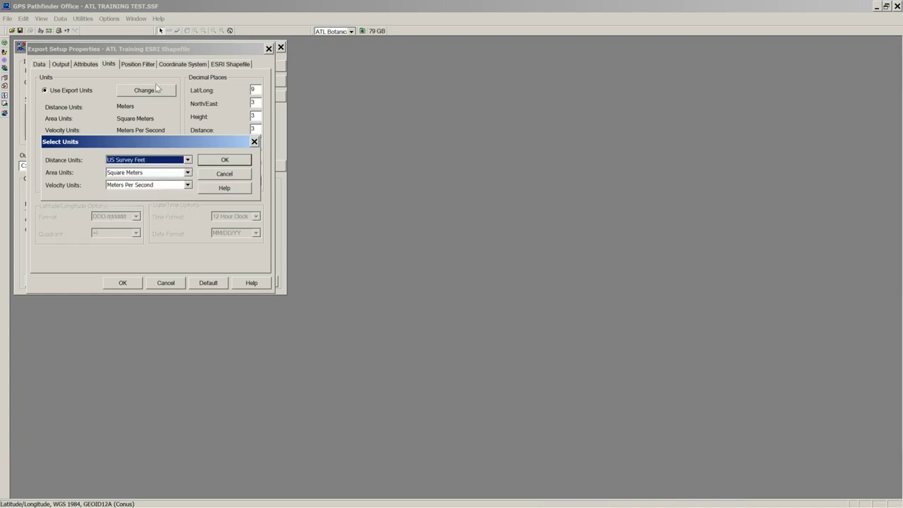
pyautogui.click(172, 177)
pyautogui.click(155, 195)
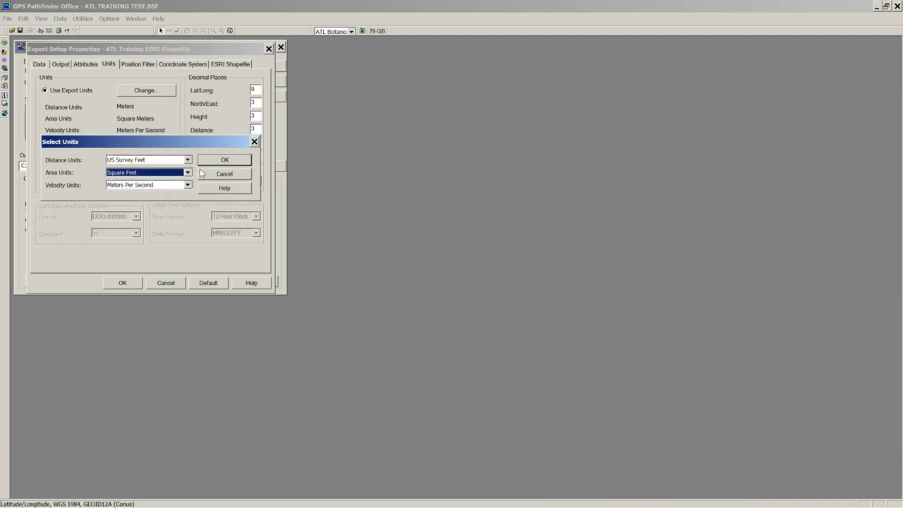
pyautogui.click(223, 161)
# Accept the setup after checking its position filter and coordinate system, and export ATL TRAINING TEST.cor, allowing existing files to be overwritten.
pyautogui.click(136, 66)
pyautogui.click(170, 65)
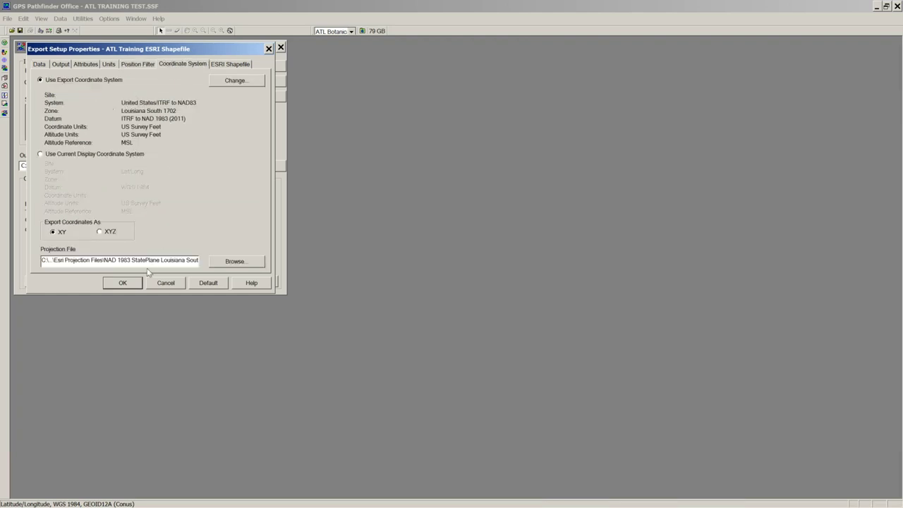
pyautogui.click(123, 283)
pyautogui.click(255, 65)
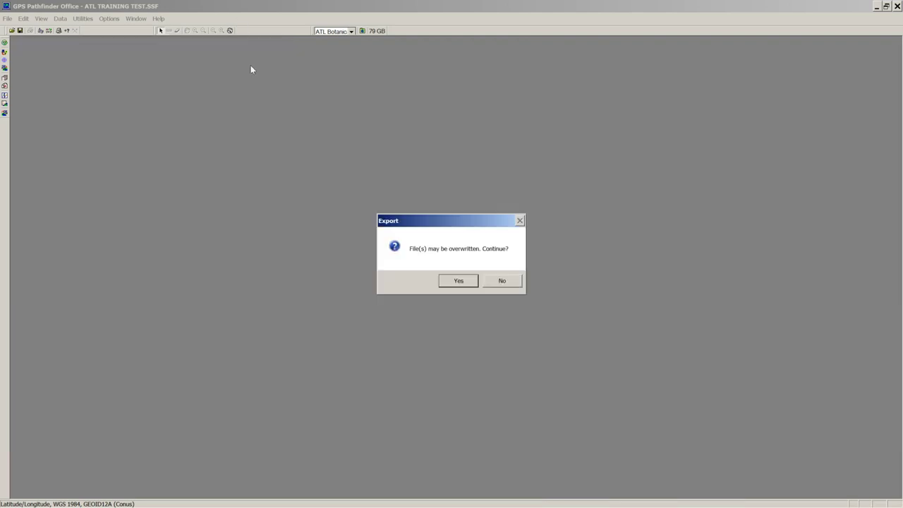
pyautogui.click(471, 280)
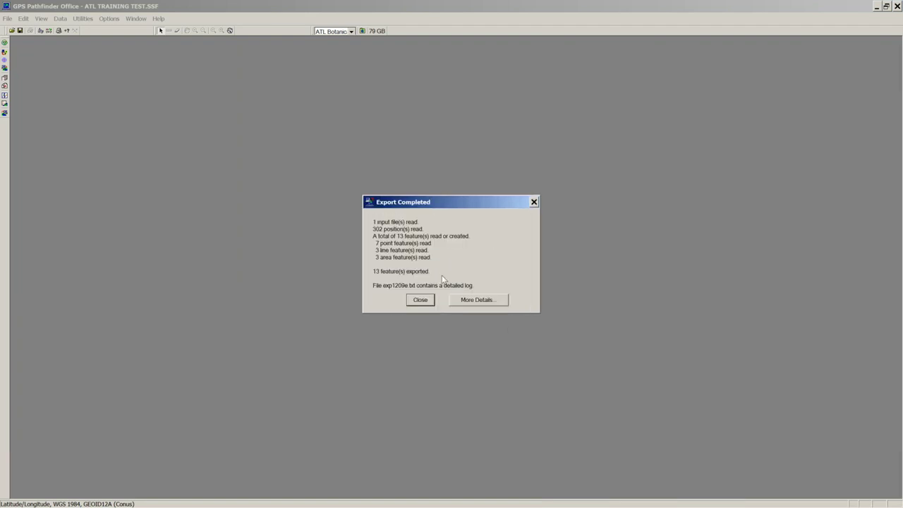
pyautogui.click(419, 300)
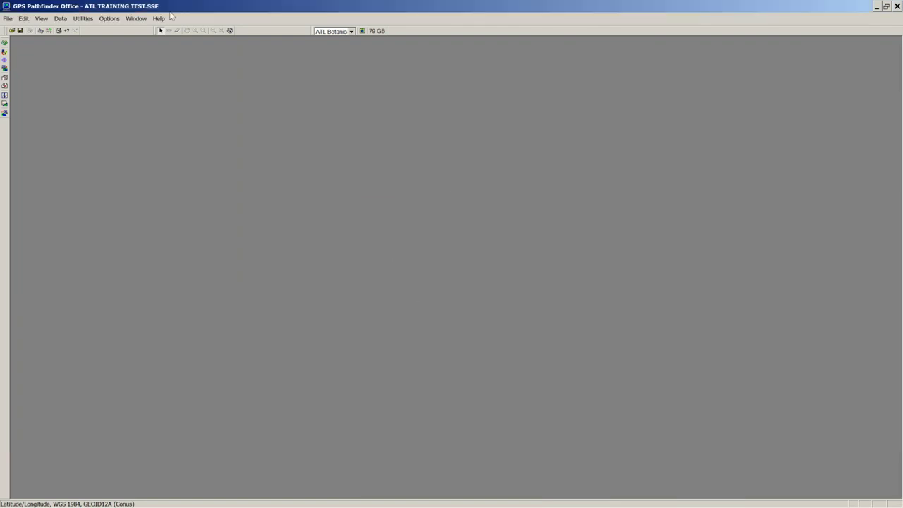
# Reopen the Export utility and create a copy of the ATL Training ESRI Shapefile setup named ATL Training LAT Long ESRI Shapefile.
pyautogui.click(82, 18)
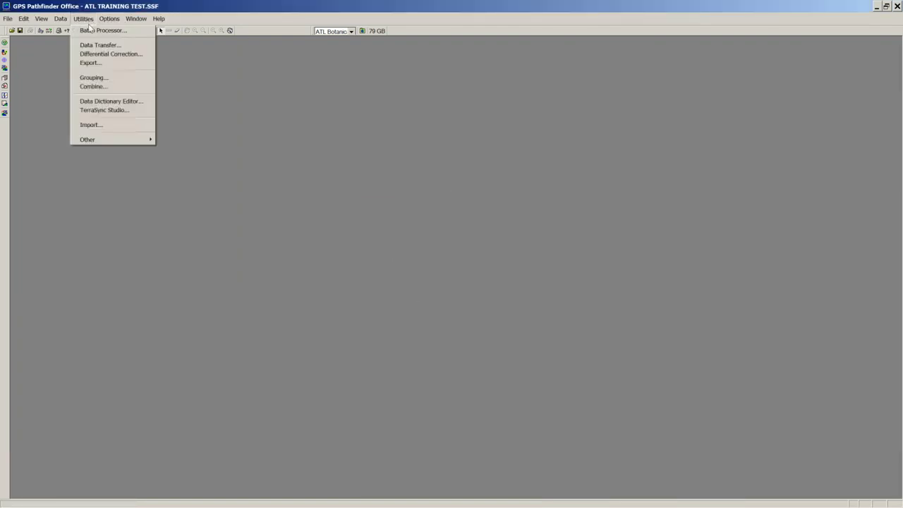
pyautogui.click(92, 63)
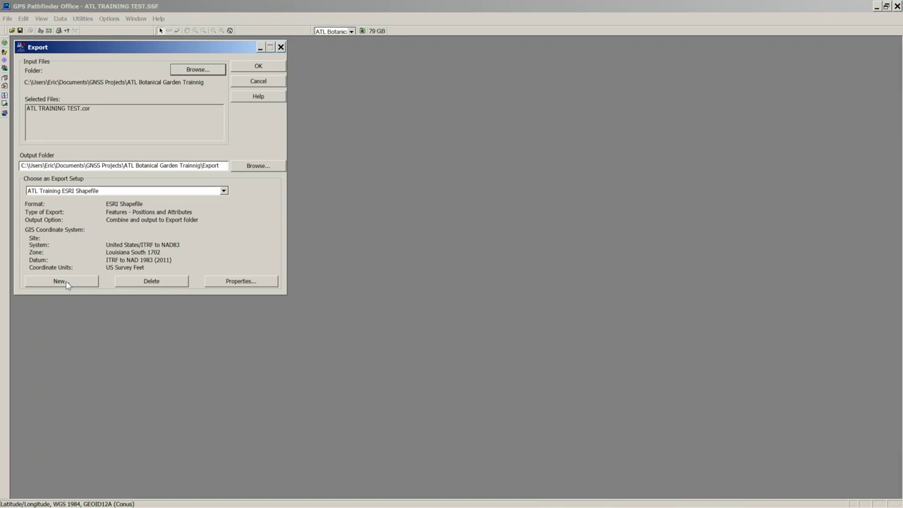
pyautogui.click(66, 281)
pyautogui.click(60, 190)
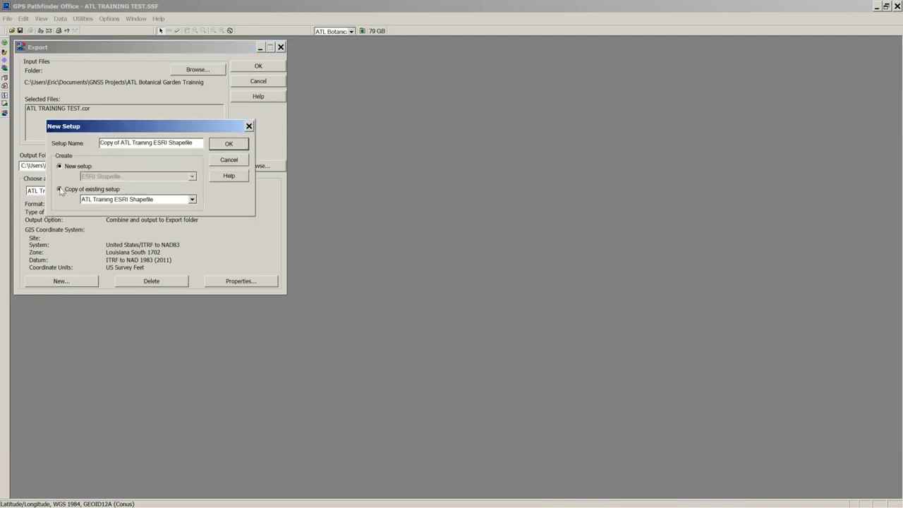
pyautogui.moveTo(131, 142); pyautogui.dragTo(60, 139)
pyautogui.press('BackSpace')
pyautogui.press('Delete')
pyautogui.write('ATL')
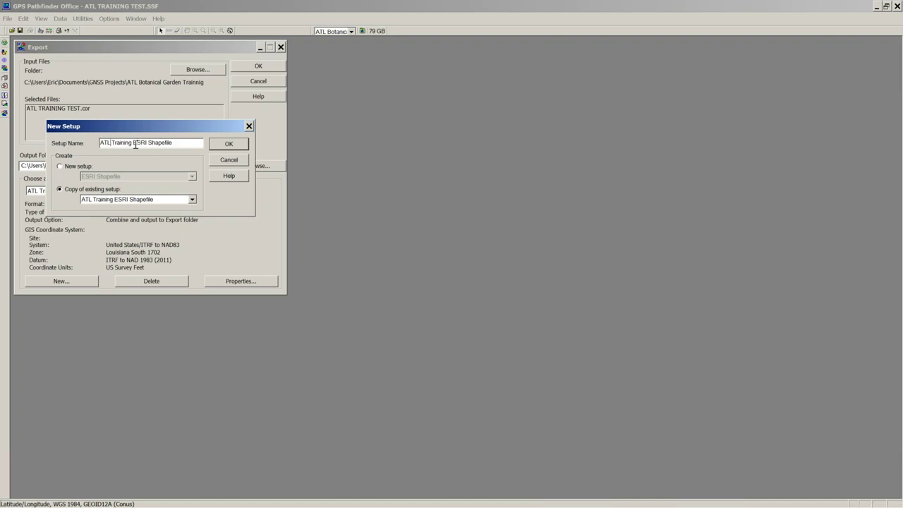
pyautogui.click(132, 143)
pyautogui.write('LAT Long')
pyautogui.click(226, 145)
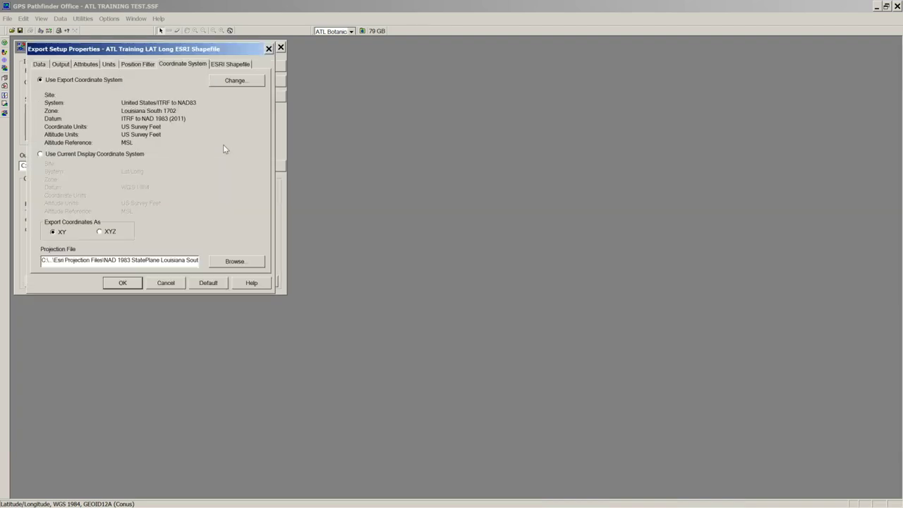
# Change the new setup's export coordinate system to Latitude/Longitude on the WGS 1984 datum, with altitude units in US Survey Feet.
pyautogui.click(241, 81)
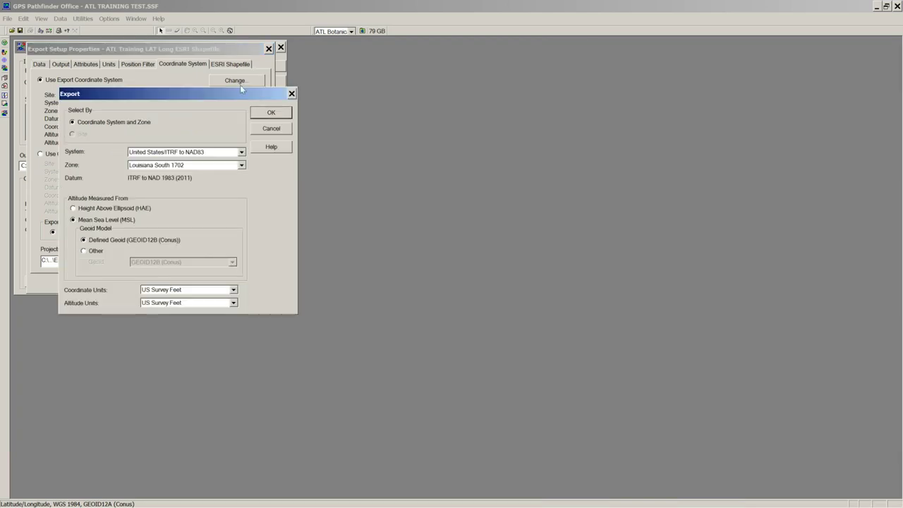
pyautogui.click(219, 155)
pyautogui.moveTo(242, 220); pyautogui.dragTo(242, 165)
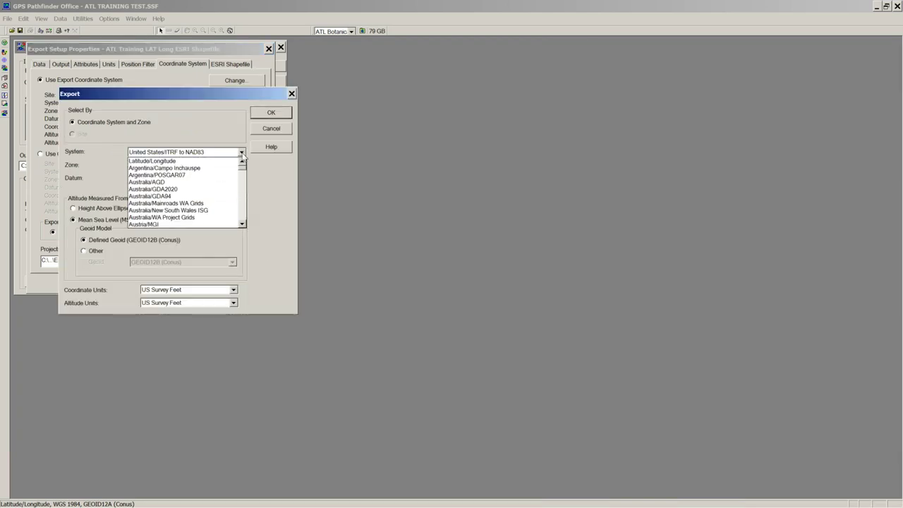
pyautogui.click(214, 162)
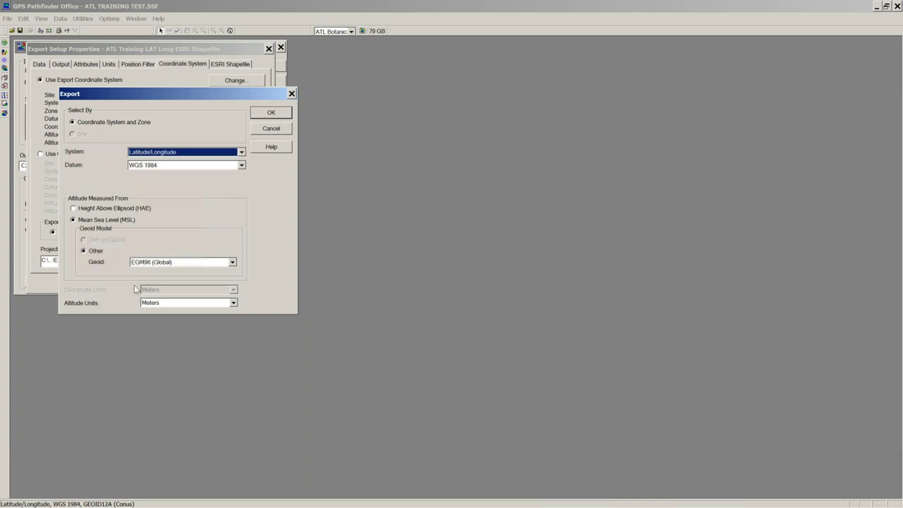
pyautogui.click(156, 305)
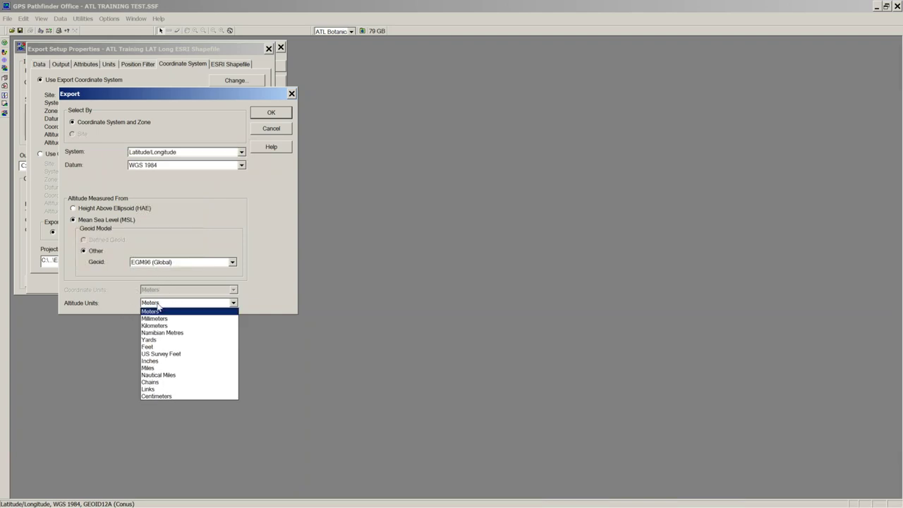
pyautogui.click(170, 354)
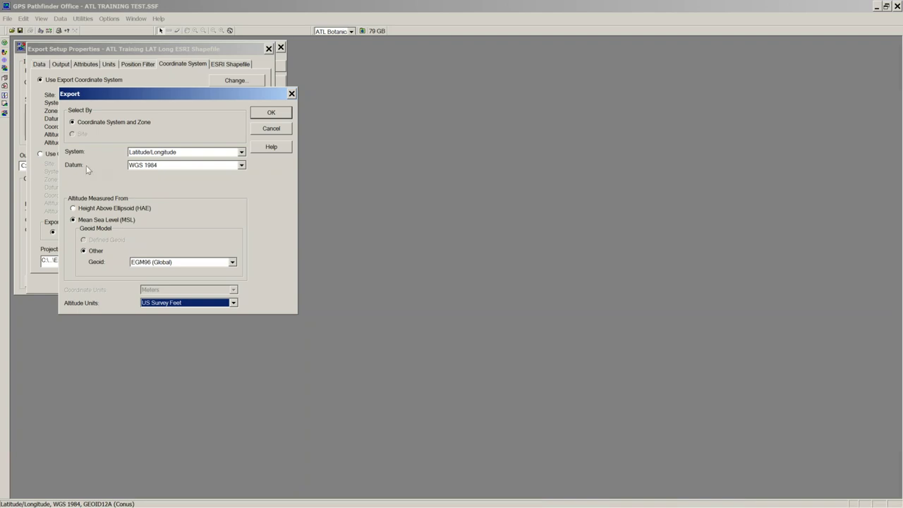
pyautogui.click(269, 113)
# Choose WGS 1984.prj as the projection file for the new setup.
pyautogui.click(216, 262)
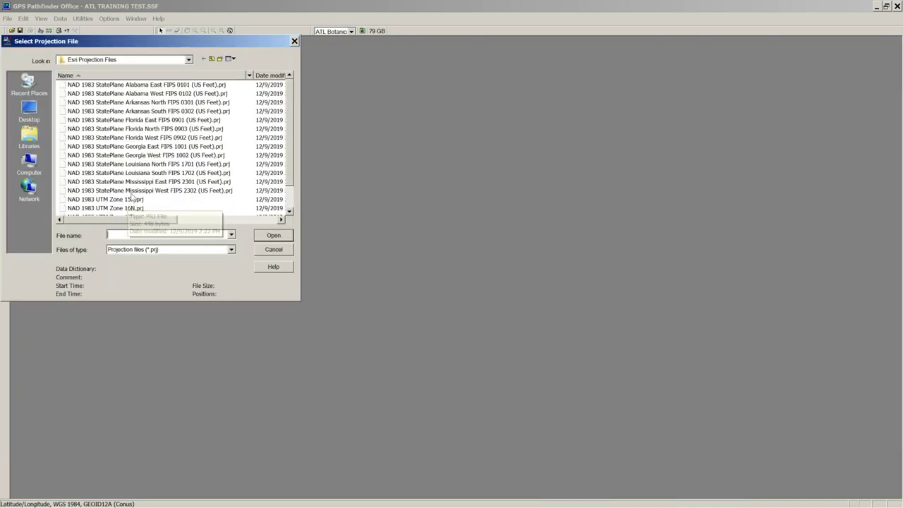
pyautogui.scroll(-1, 282, 144)
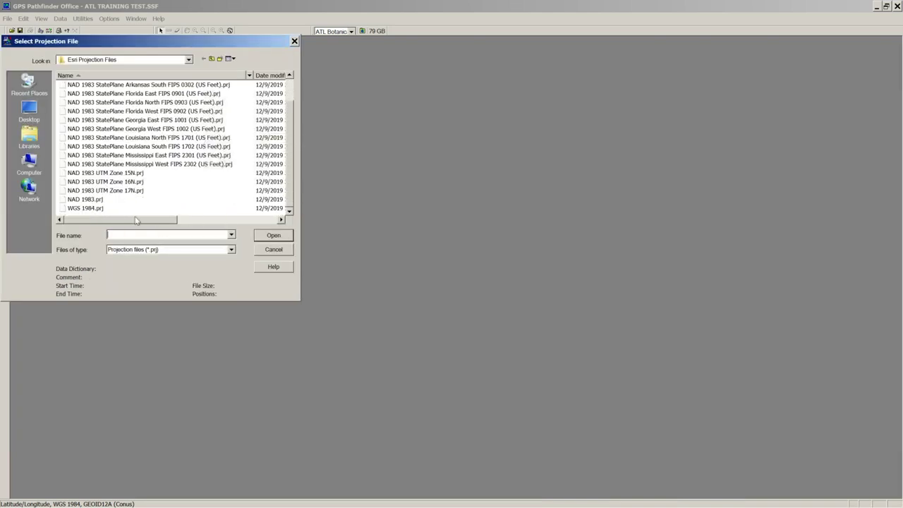
pyautogui.click(87, 208)
pyautogui.click(266, 235)
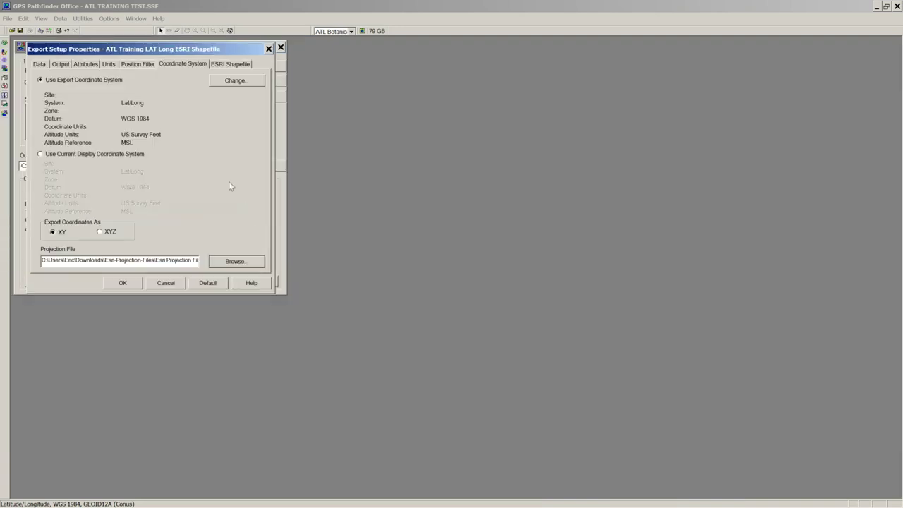
# Set the new setup's output to create subfolders of the same name for each input file.
pyautogui.click(58, 65)
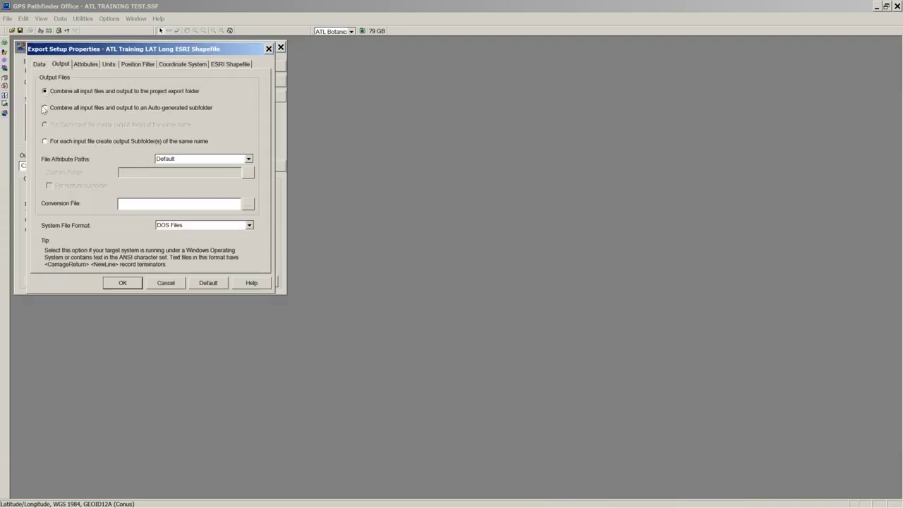
pyautogui.click(45, 108)
pyautogui.click(45, 141)
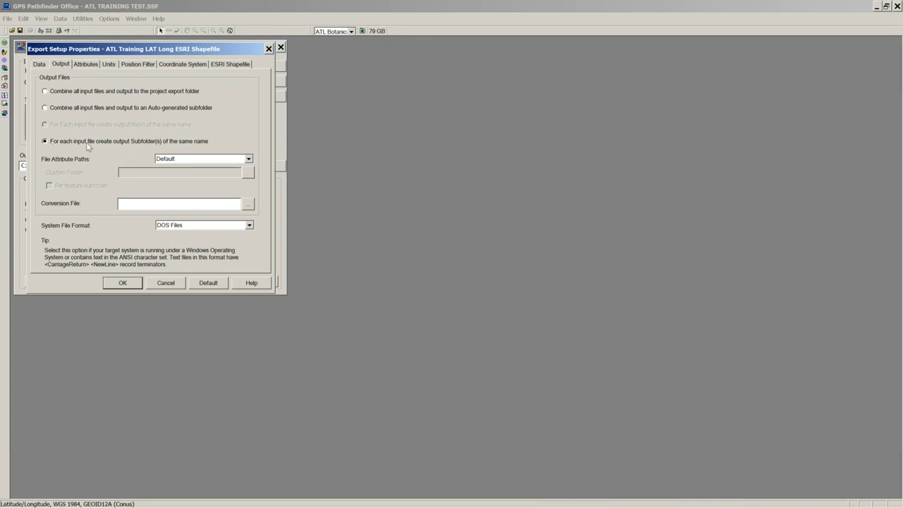
# Set the new setup's file attribute paths to the custom folder C:\1_Picture and save the setup.
pyautogui.click(190, 161)
pyautogui.click(185, 172)
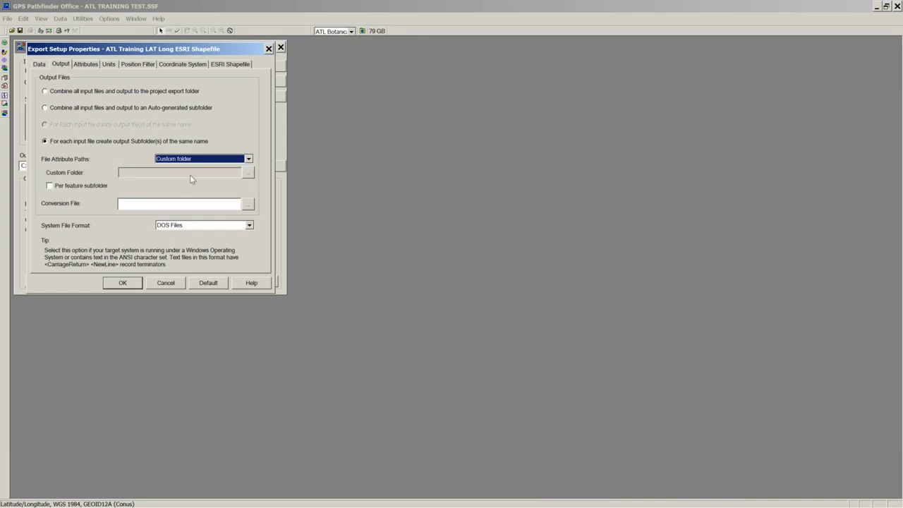
pyautogui.click(248, 173)
pyautogui.click(82, 168)
pyautogui.click(84, 177)
pyautogui.click(114, 137)
pyautogui.click(164, 242)
pyautogui.click(134, 283)
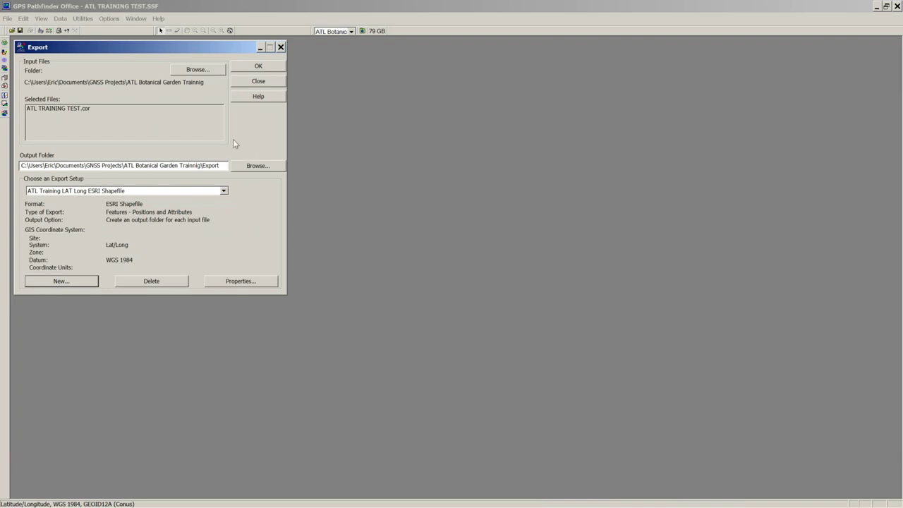
pyautogui.click(226, 284)
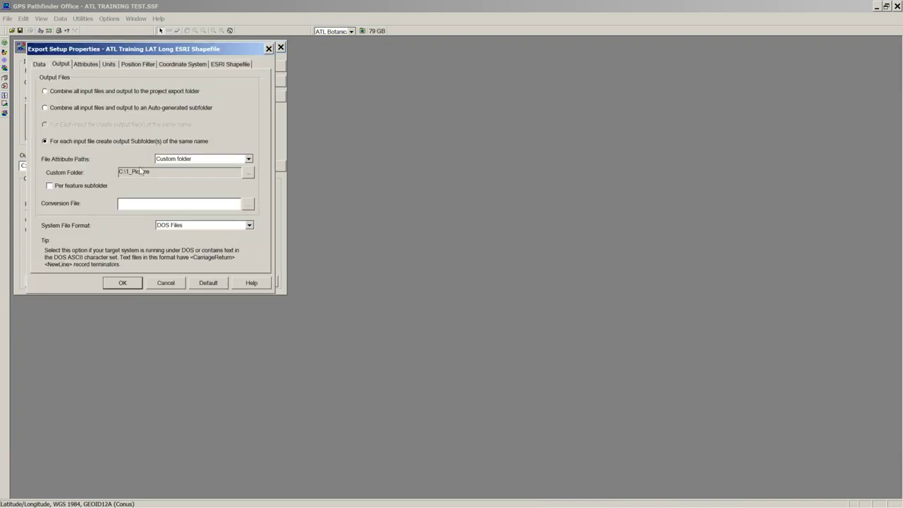
pyautogui.click(127, 283)
# Export ATL TRAINING TEST.cor with the ATL Training LAT Long ESRI Shapefile setup, allowing existing files to be overwritten.
pyautogui.click(271, 74)
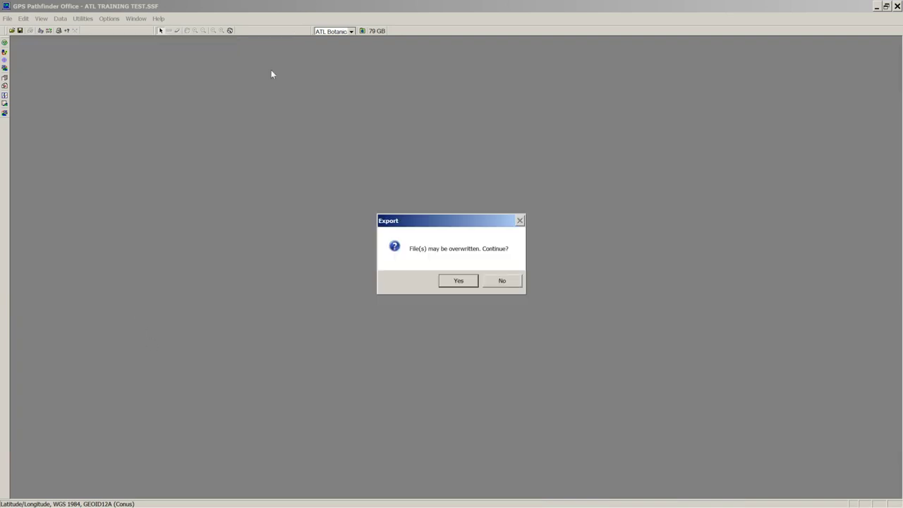
pyautogui.click(458, 281)
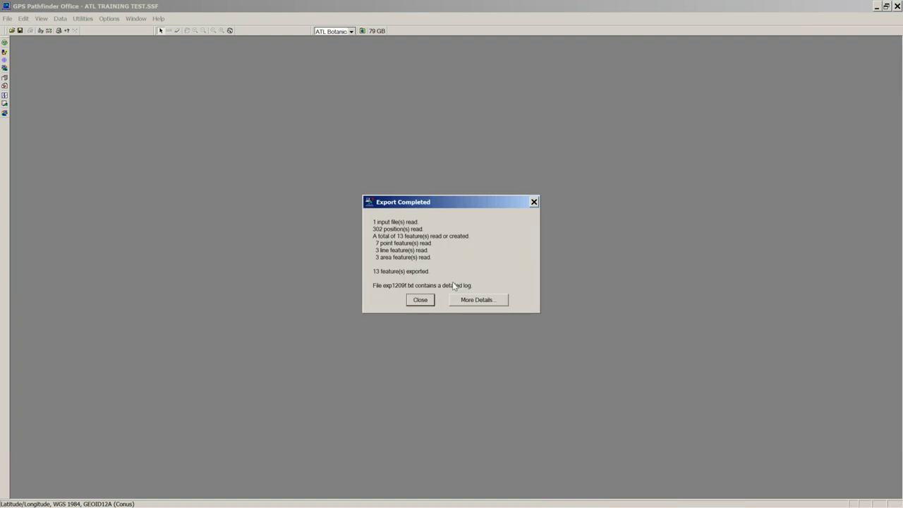
pyautogui.click(421, 300)
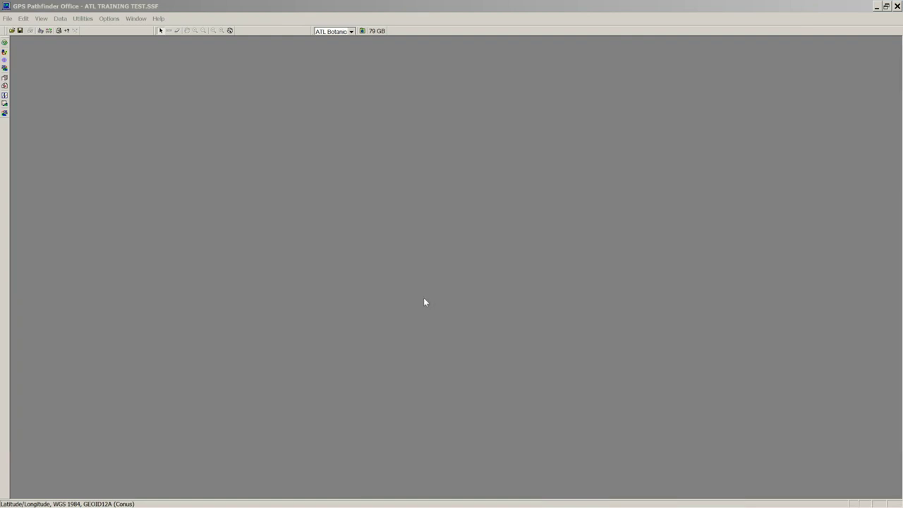
# Open the project's Export folder and examine the files in the e120914b subfolder.
pyautogui.click(363, 31)
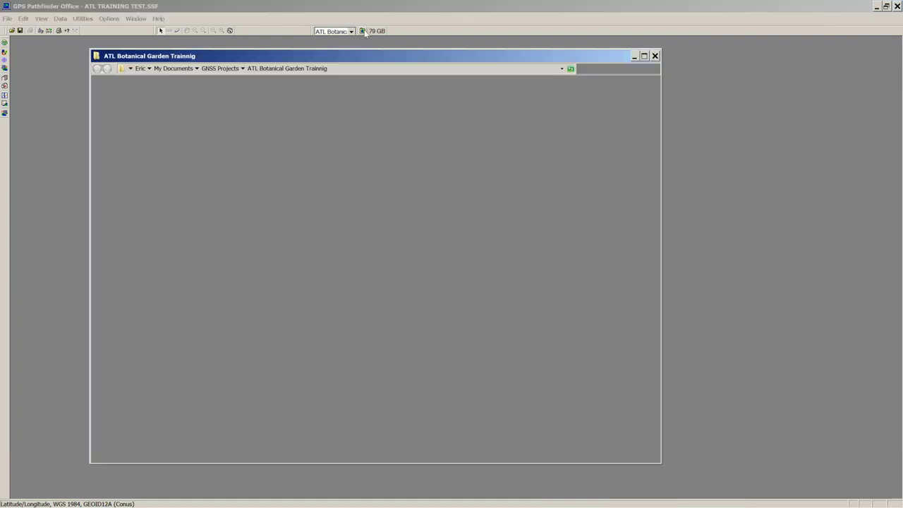
pyautogui.doubleClick(232, 161)
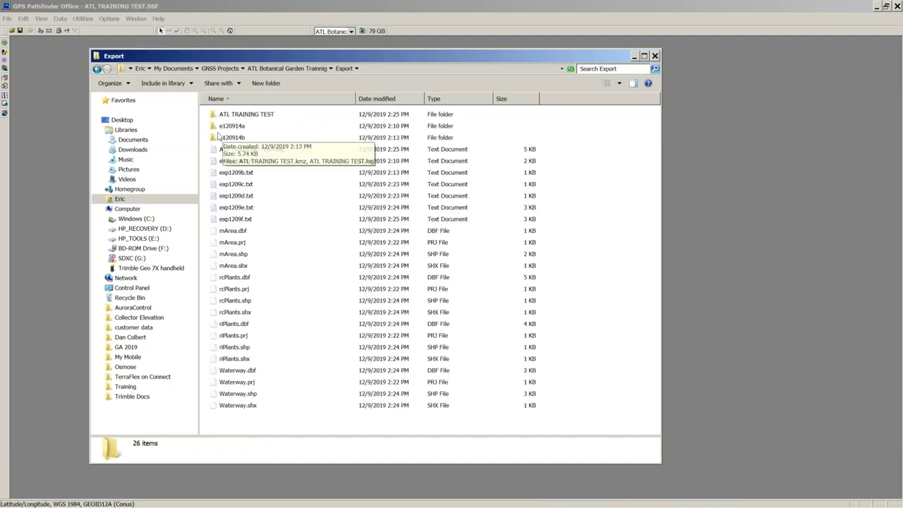
pyautogui.click(223, 141)
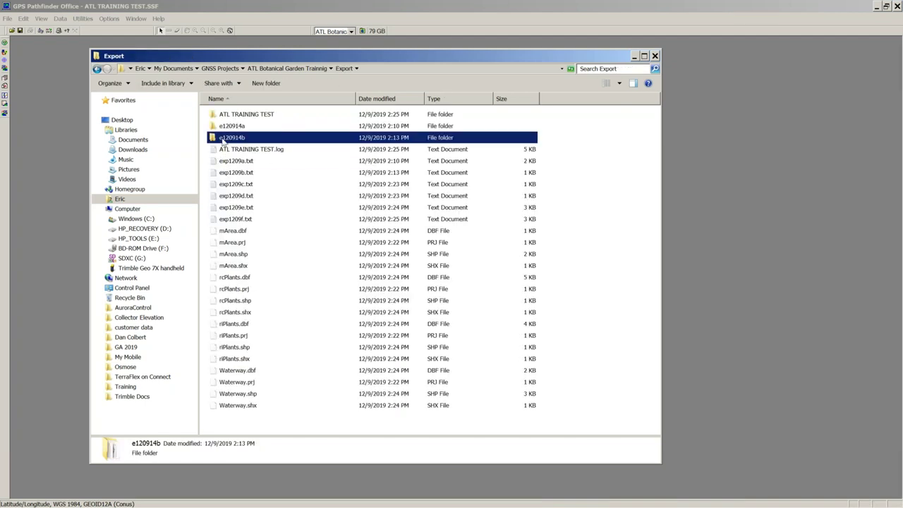
pyautogui.doubleClick(221, 140)
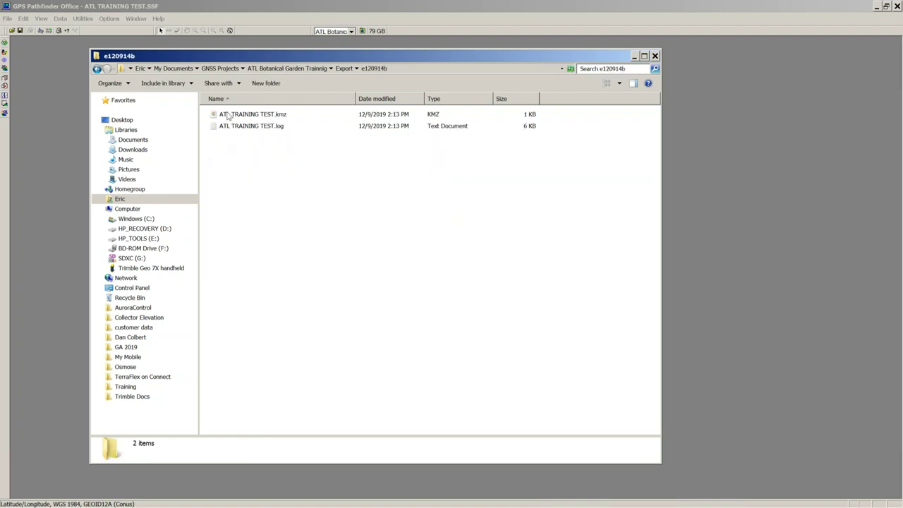
pyautogui.click(97, 68)
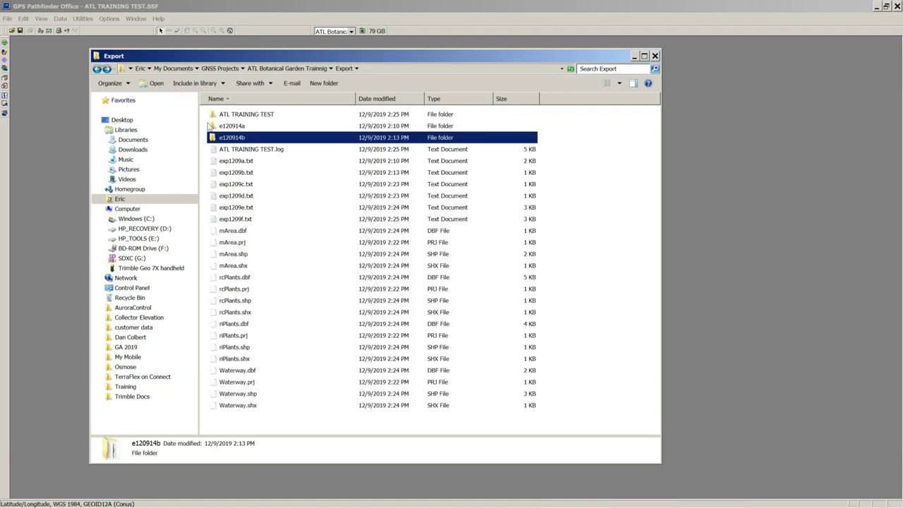
# Examine the exported shapefile components in the ATL TRAINING TEST subfolder and return to the Export folder.
pyautogui.click(245, 151)
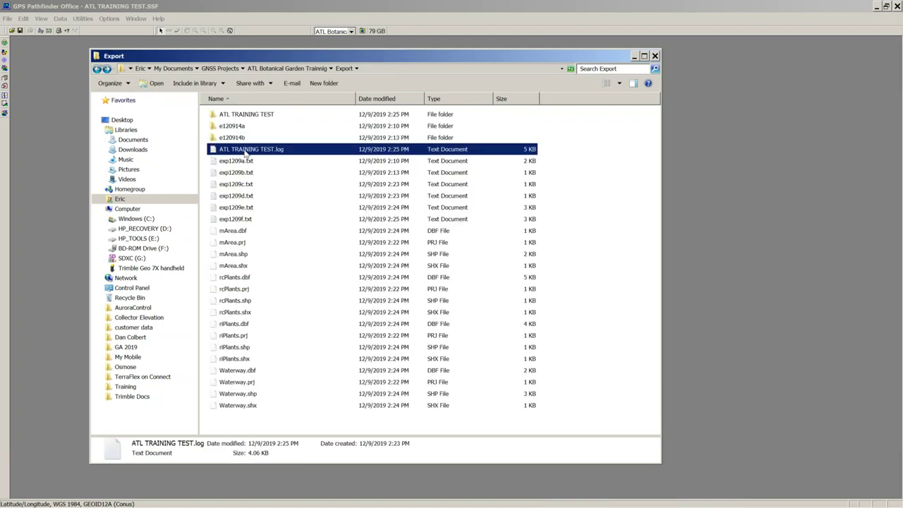
pyautogui.doubleClick(238, 116)
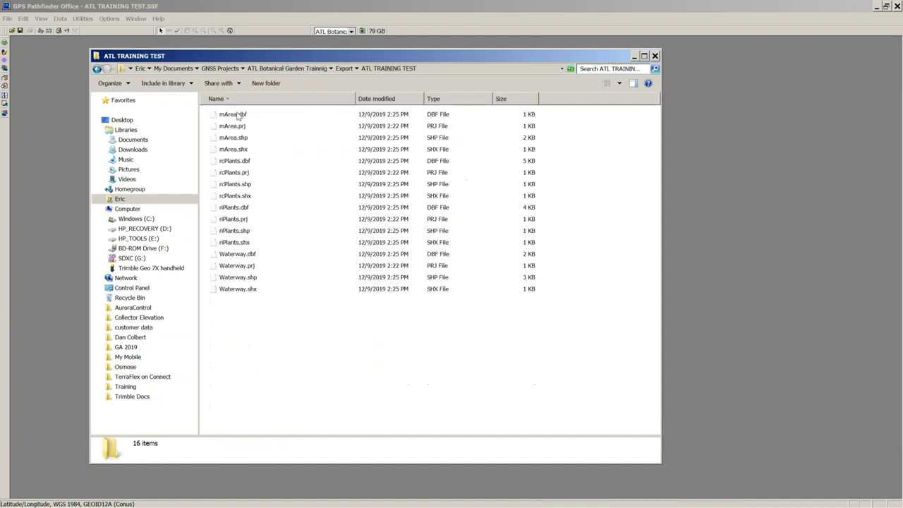
pyautogui.click(101, 68)
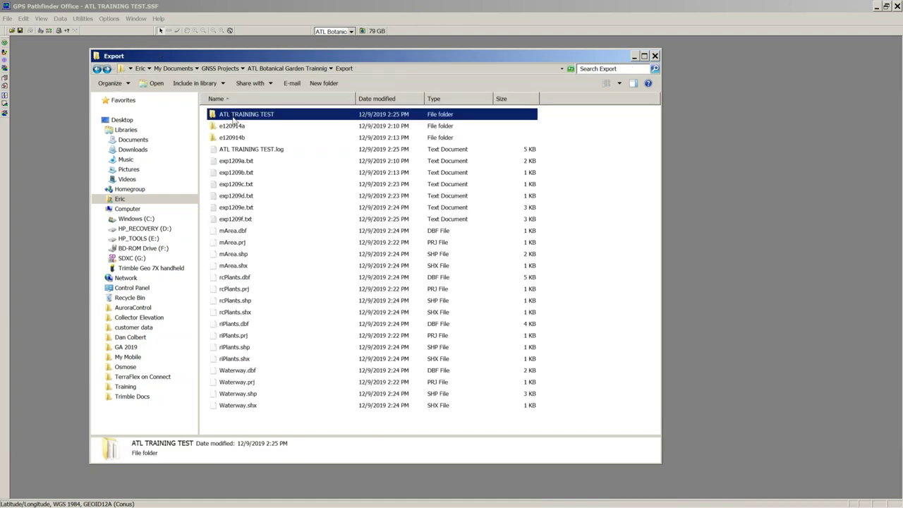
pyautogui.doubleClick(219, 116)
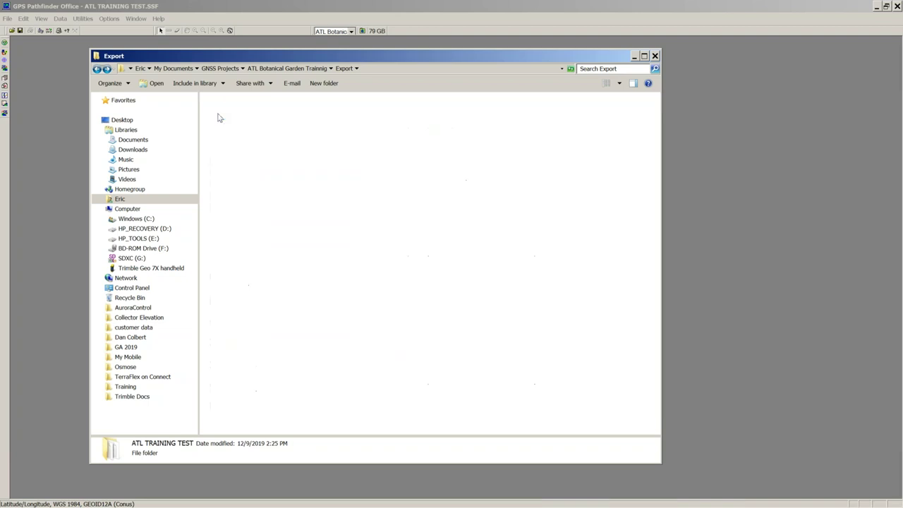
pyautogui.click(97, 69)
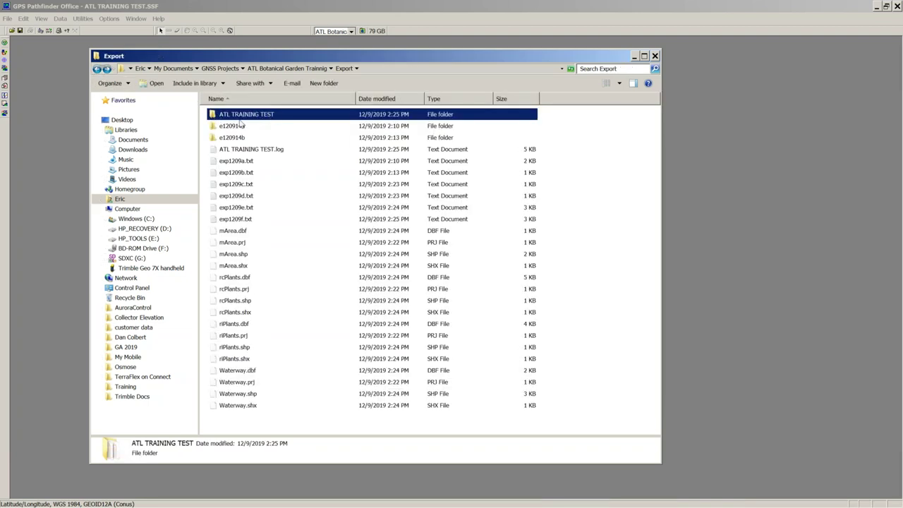
# Compare the ATL Training LAT Long ESRI Shapefile setup's output options with the contents of the ATL TRAINING TEST export subfolder.
pyautogui.click(84, 19)
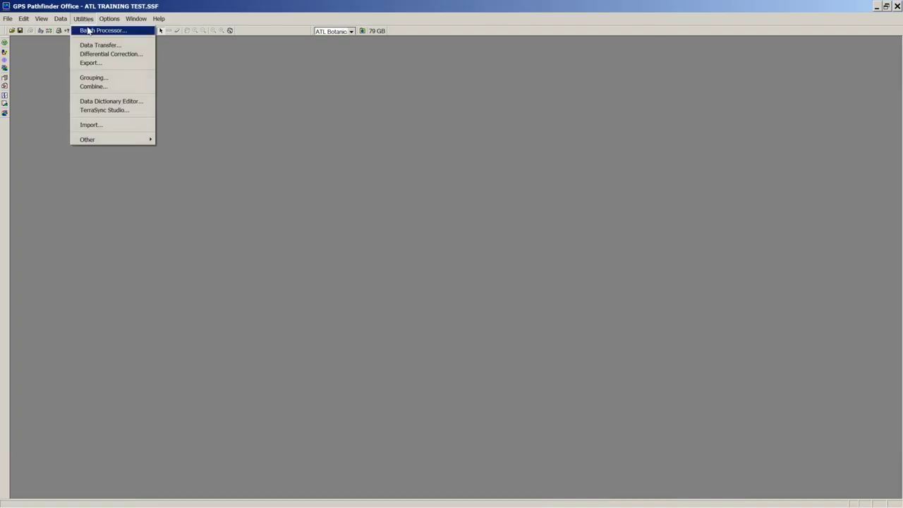
pyautogui.click(90, 62)
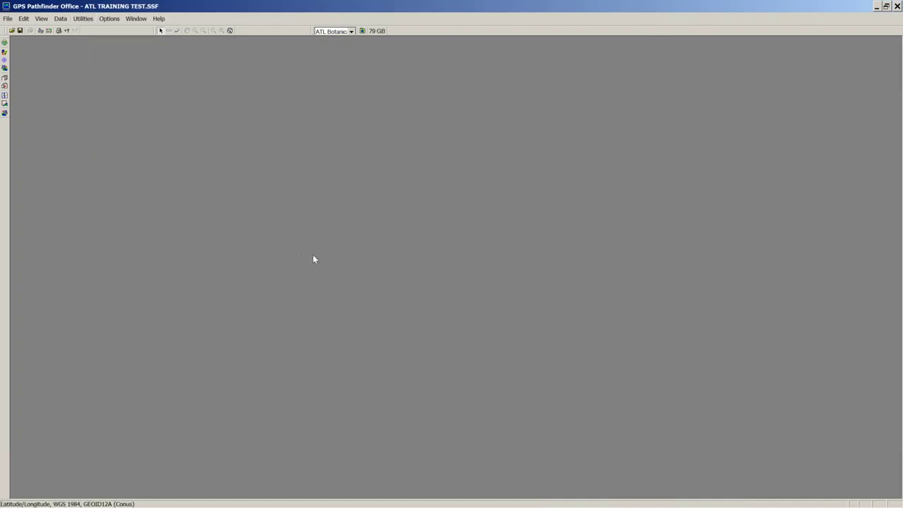
pyautogui.click(233, 282)
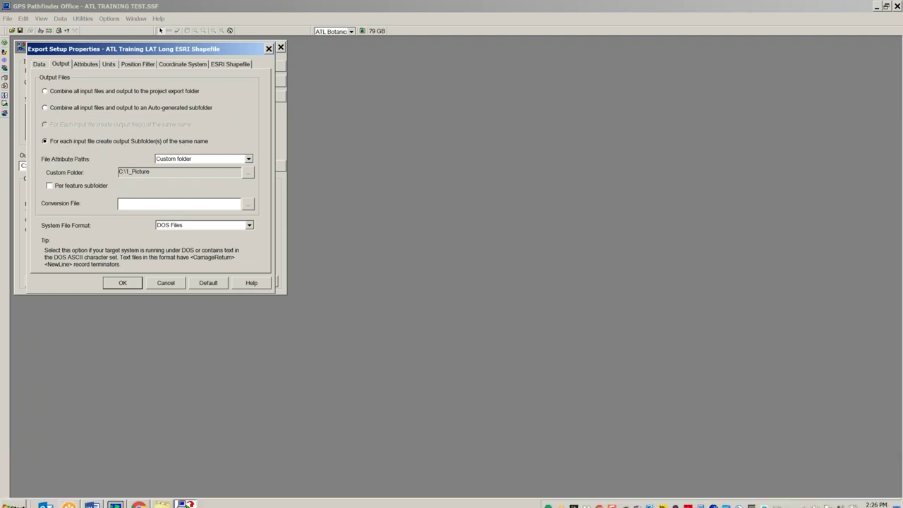
pyautogui.moveTo(161, 498)
pyautogui.click(161, 470)
pyautogui.moveTo(257, 54); pyautogui.dragTo(446, 37)
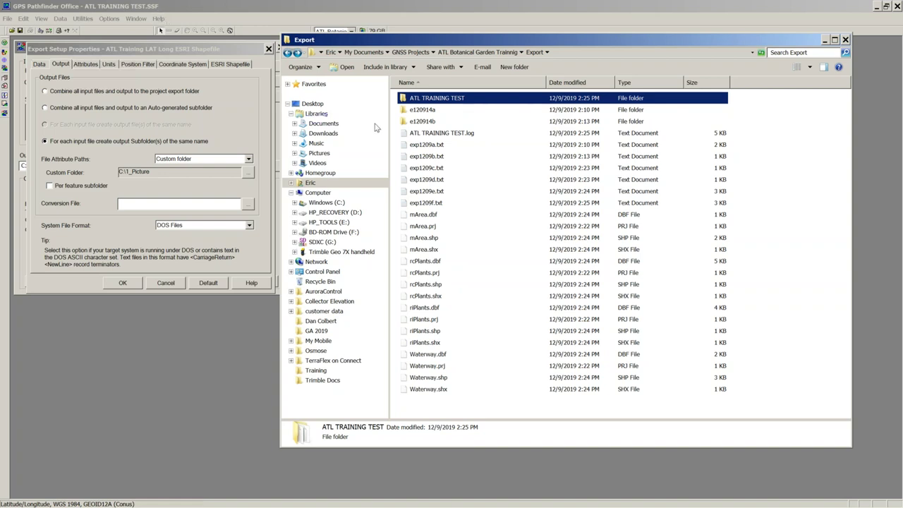
pyautogui.click(164, 282)
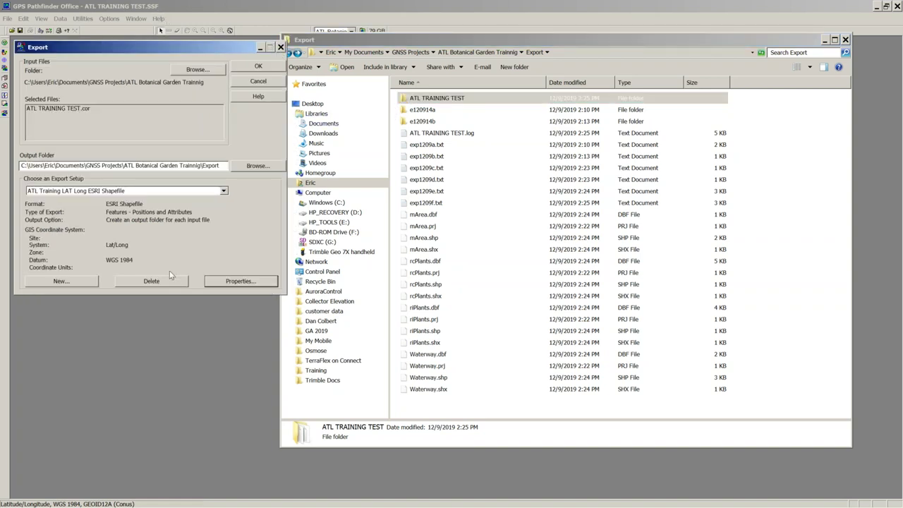
pyautogui.doubleClick(427, 98)
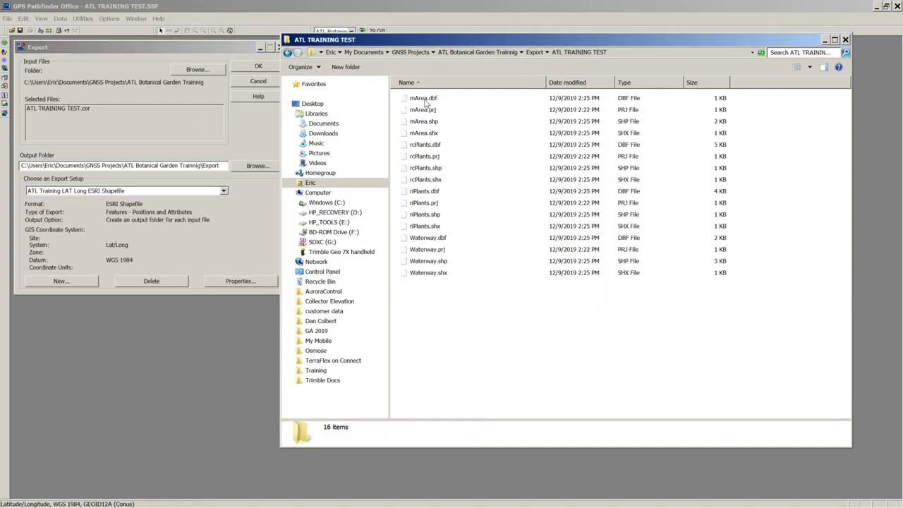
# Examine the exported mArea, rcPlants, riPlants and Waterway shapefile sets in the ATL TRAINING TEST folder.
pyautogui.moveTo(418, 333); pyautogui.dragTo(424, 102)
pyautogui.click(423, 100)
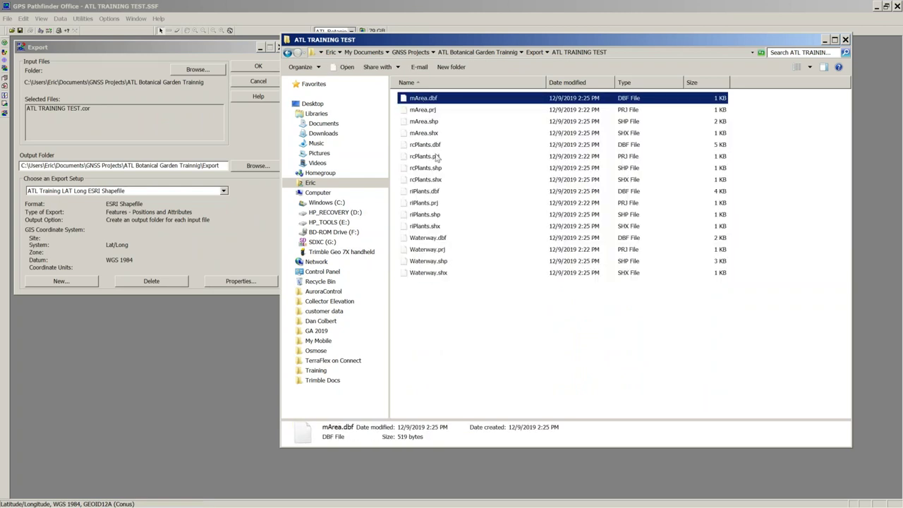
pyautogui.hotkey('shift', 'Down')
pyautogui.hotkey('shift', 'Down')
pyautogui.hotkey('shift', 'Down')
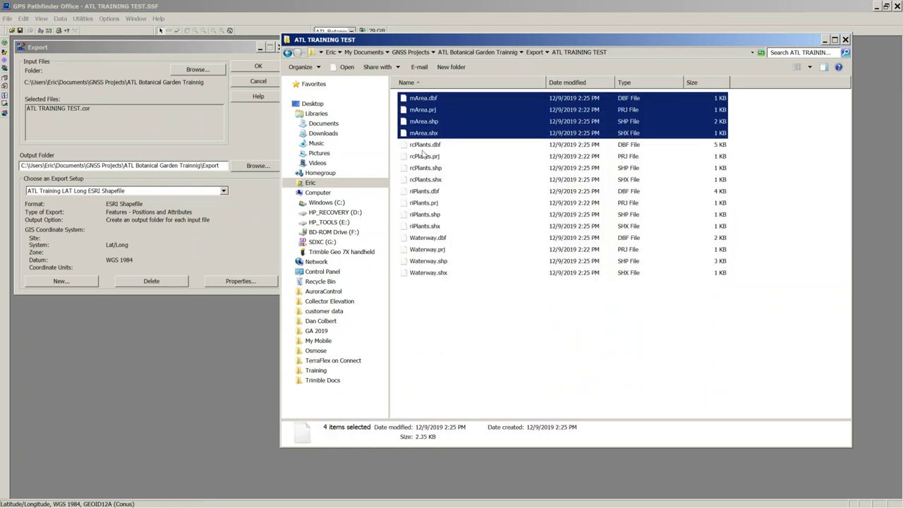
pyautogui.click(424, 146)
pyautogui.keyDown('shift'); pyautogui.click(423, 227); pyautogui.keyUp('shift')
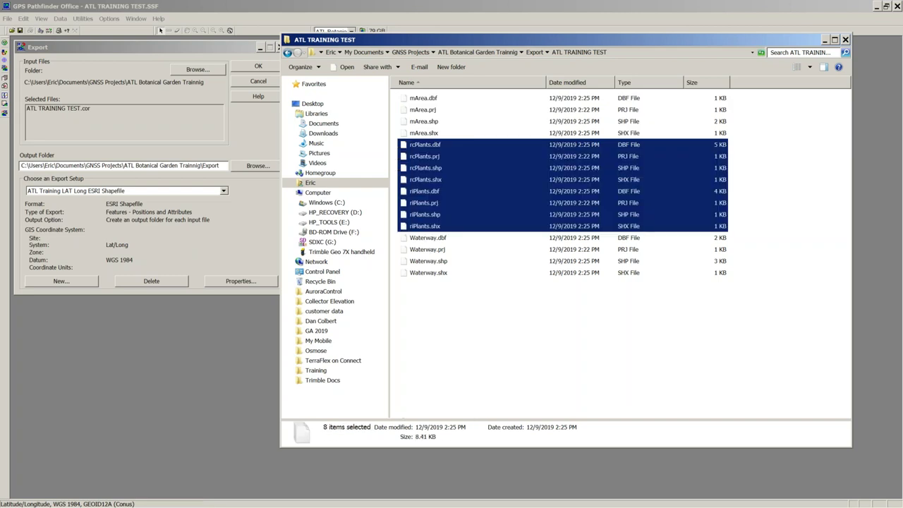
pyautogui.click(423, 238)
pyautogui.keyDown('shift'); pyautogui.click(428, 272); pyautogui.keyUp('shift')
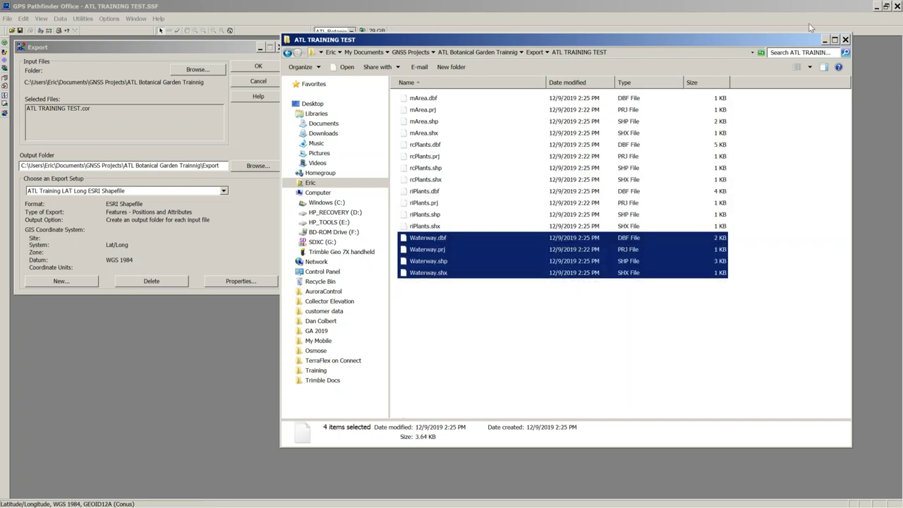
# Close the exported files folder and the Export dialog, and minimize GPS Pathfinder Office.
pyautogui.click(846, 40)
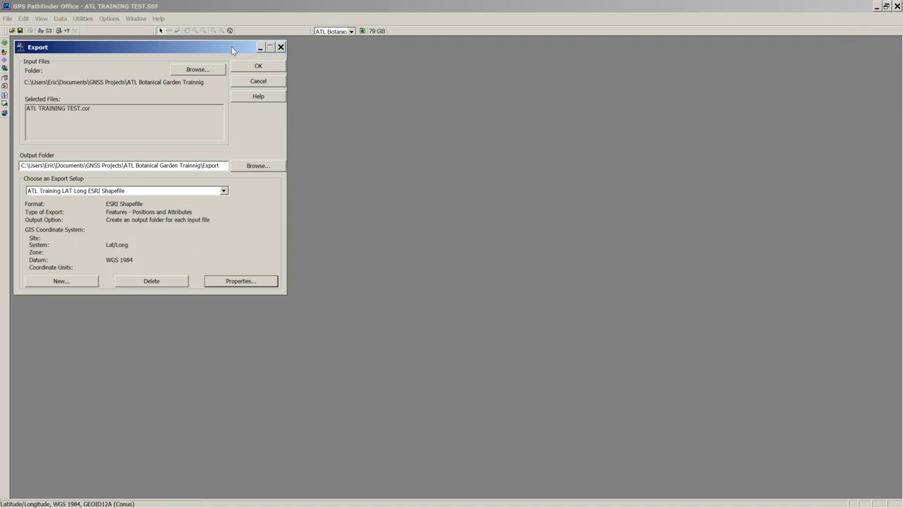
pyautogui.click(258, 82)
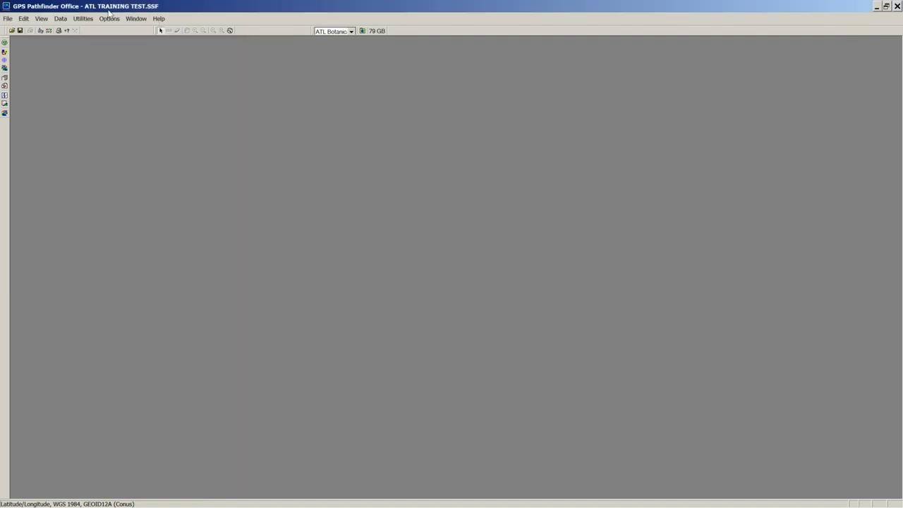
pyautogui.click(84, 19)
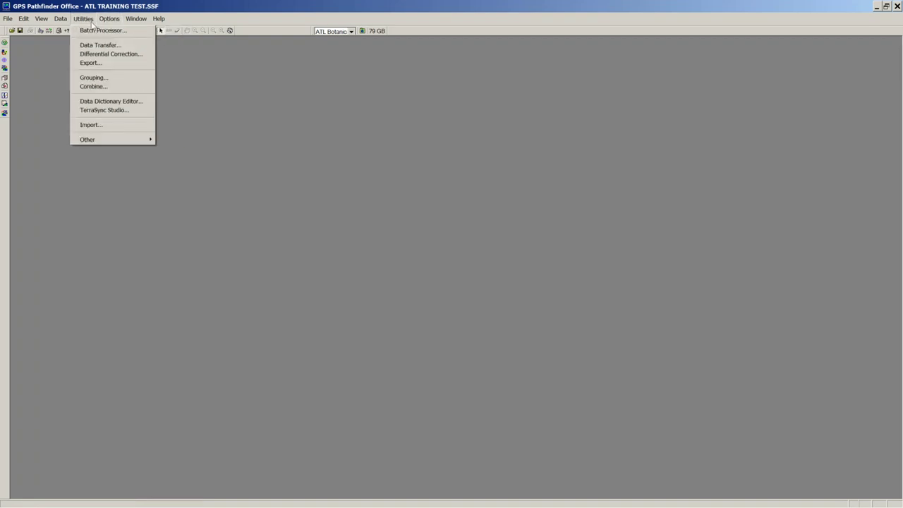
pyautogui.moveTo(159, 18)
pyautogui.click(874, 6)
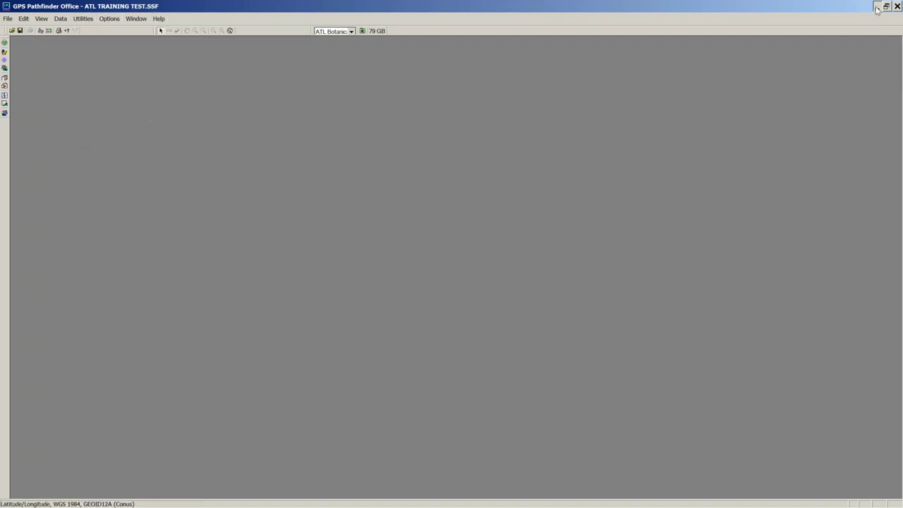
pyautogui.click(875, 7)
# Launch ArcMap 10.7.1 and dismiss its Getting Started dialog to work in a blank map.
pyautogui.moveTo(81, 496)
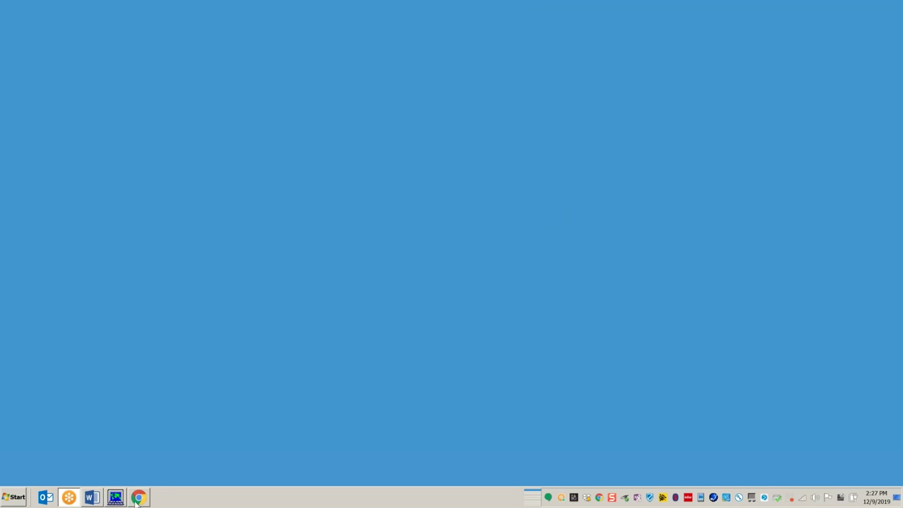
pyautogui.click(4, 501)
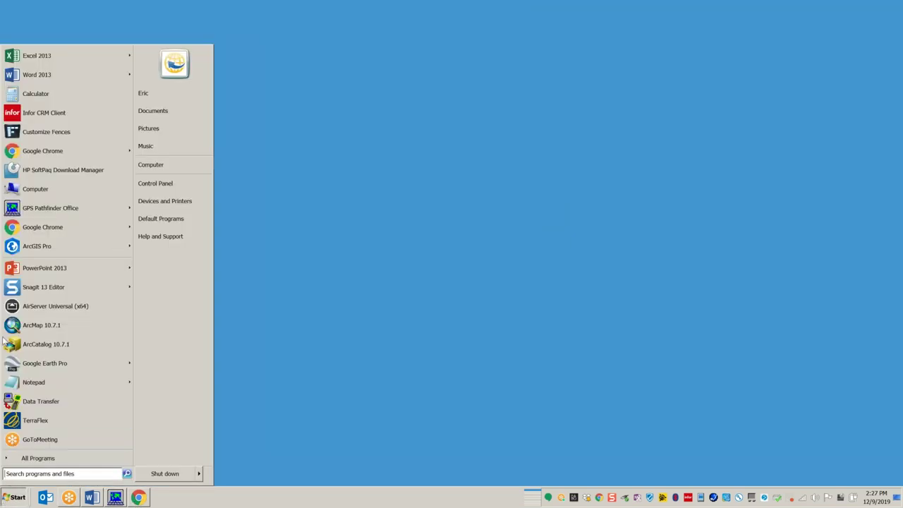
pyautogui.click(29, 330)
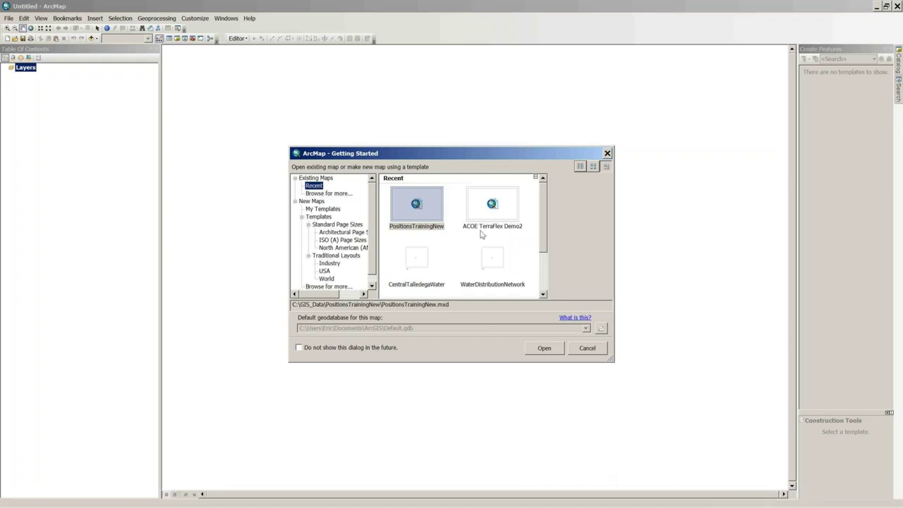
pyautogui.click(594, 350)
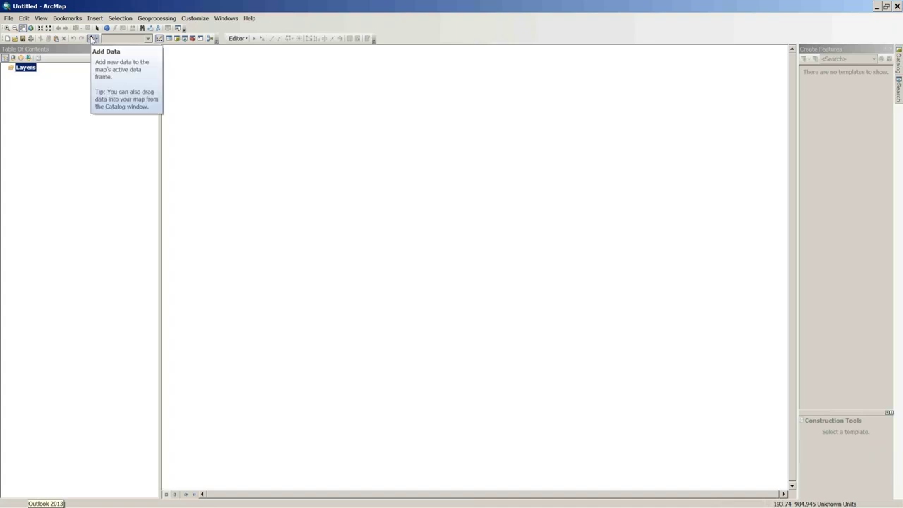
# Start adding data to the map and browse to the user's profile folder under C:\Users.
pyautogui.click(92, 39)
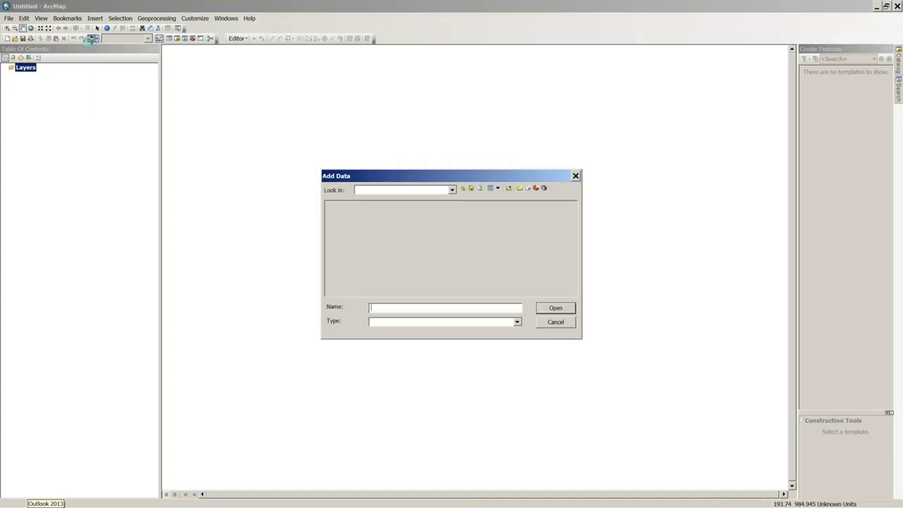
pyautogui.click(452, 190)
pyautogui.scroll(2, 387, 225)
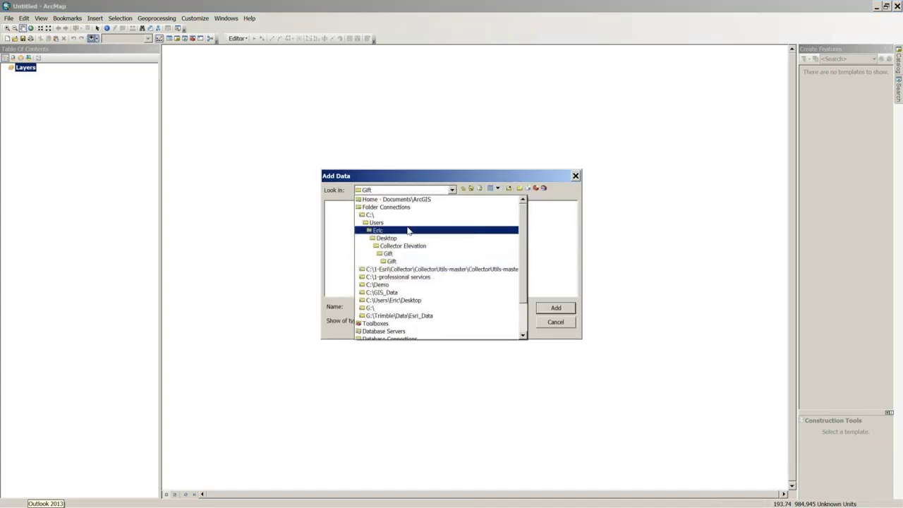
pyautogui.click(376, 232)
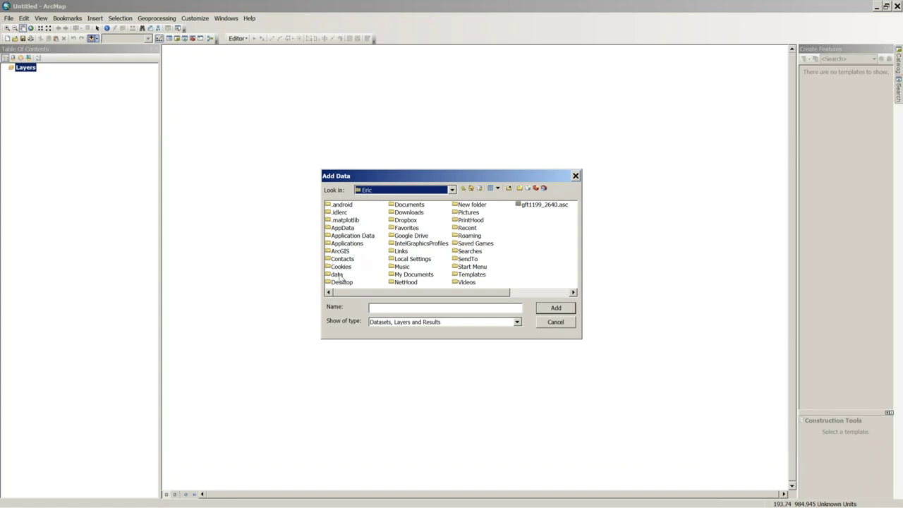
pyautogui.doubleClick(413, 274)
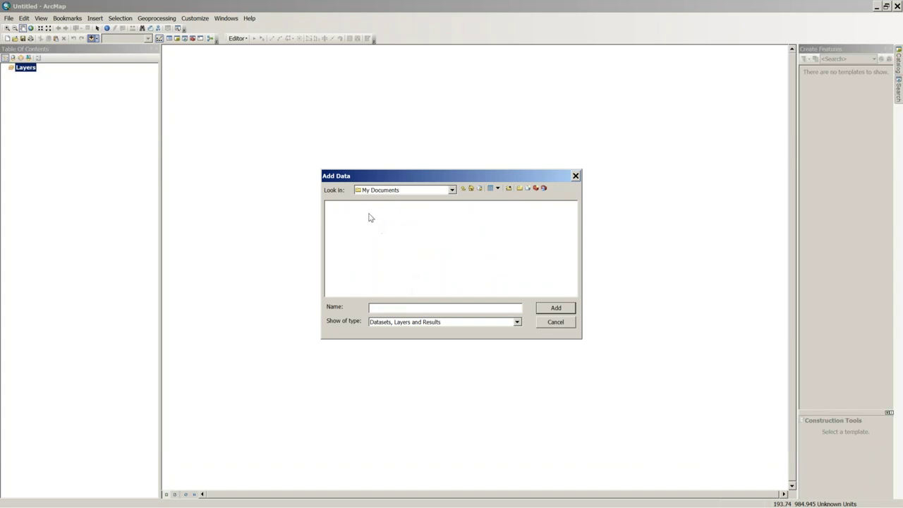
pyautogui.click(452, 190)
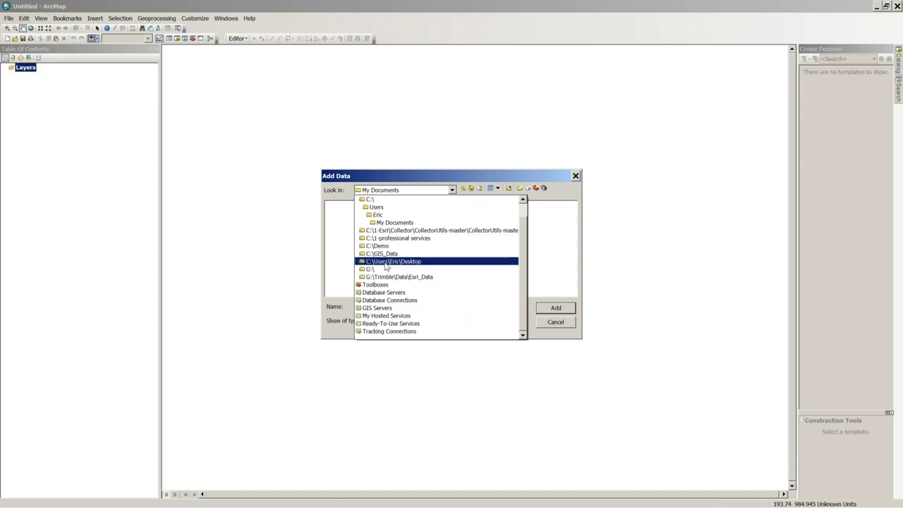
pyautogui.click(375, 207)
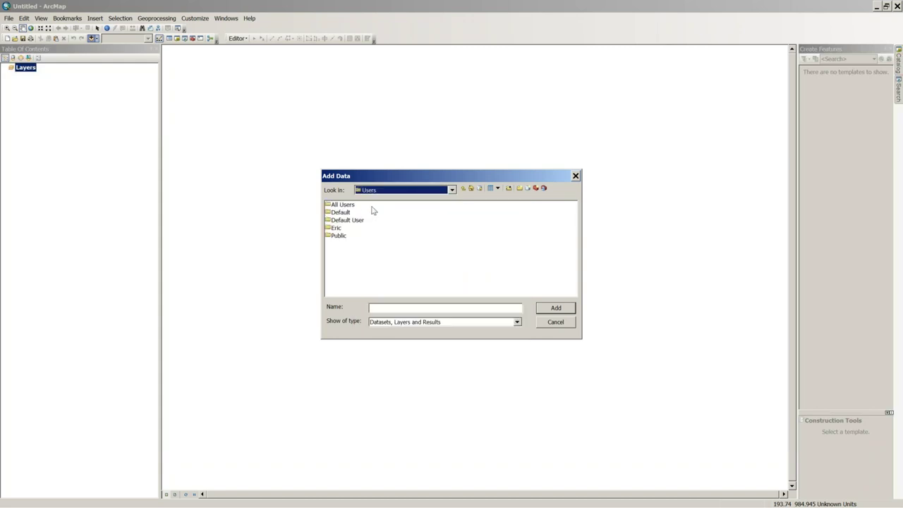
pyautogui.doubleClick(337, 228)
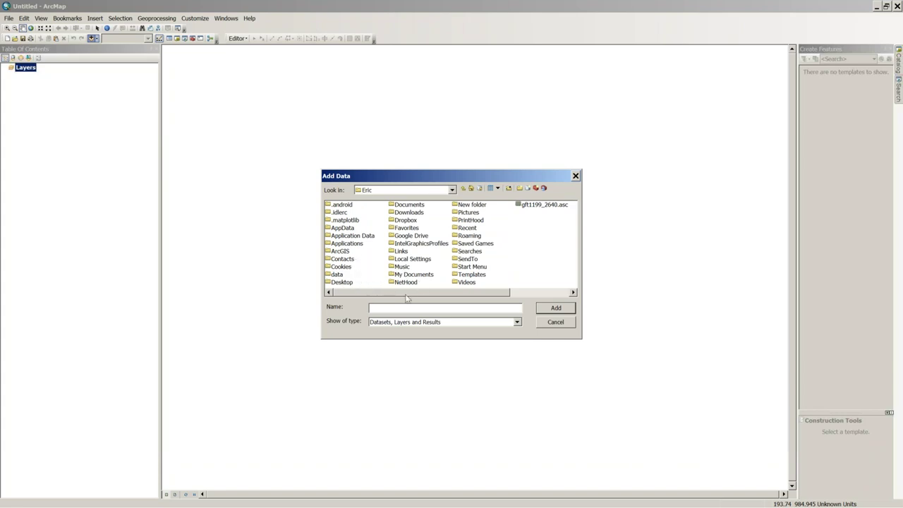
# Browse from Documents through GNSS Projects to the Export folder of the ATL Botanical Garden Trainnig project.
pyautogui.click(400, 205)
pyautogui.doubleClick(399, 206)
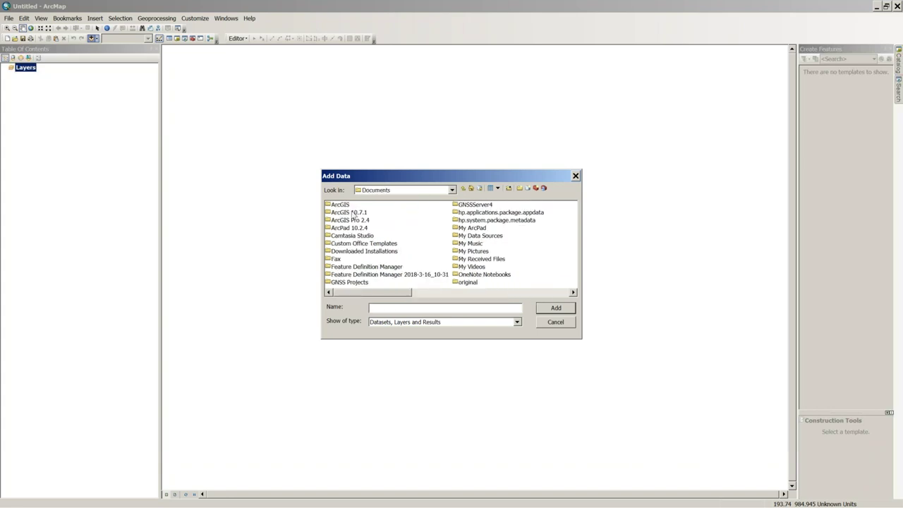
pyautogui.doubleClick(354, 282)
pyautogui.doubleClick(347, 205)
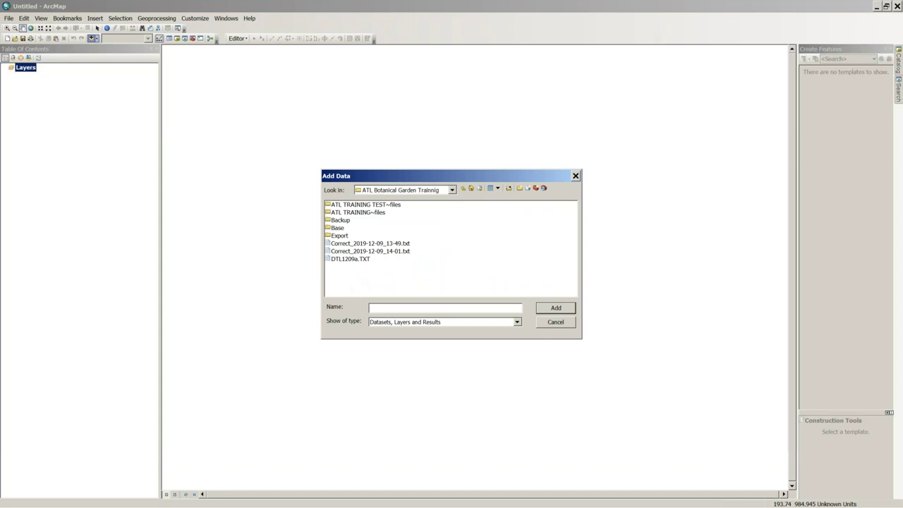
pyautogui.doubleClick(341, 236)
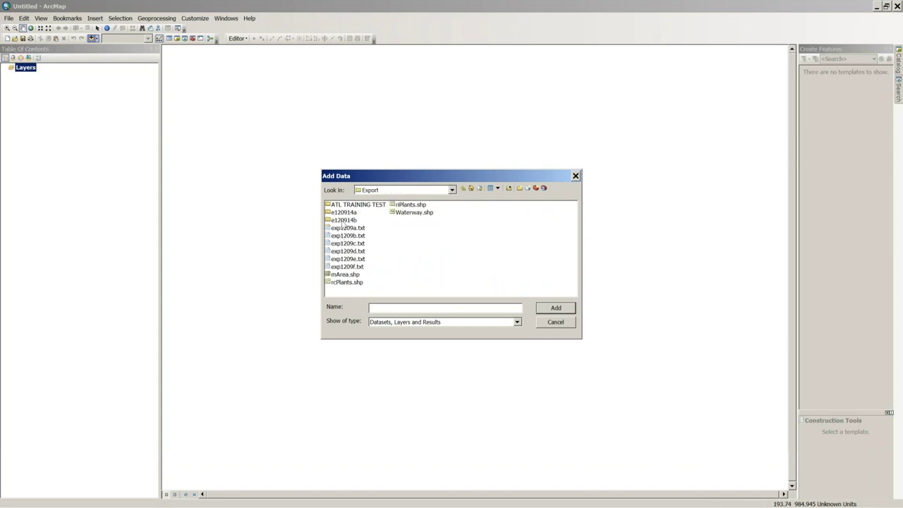
# Add the mArea, rcPlants, riPlants and Waterway shapefiles from the Export folder to the map.
pyautogui.click(347, 275)
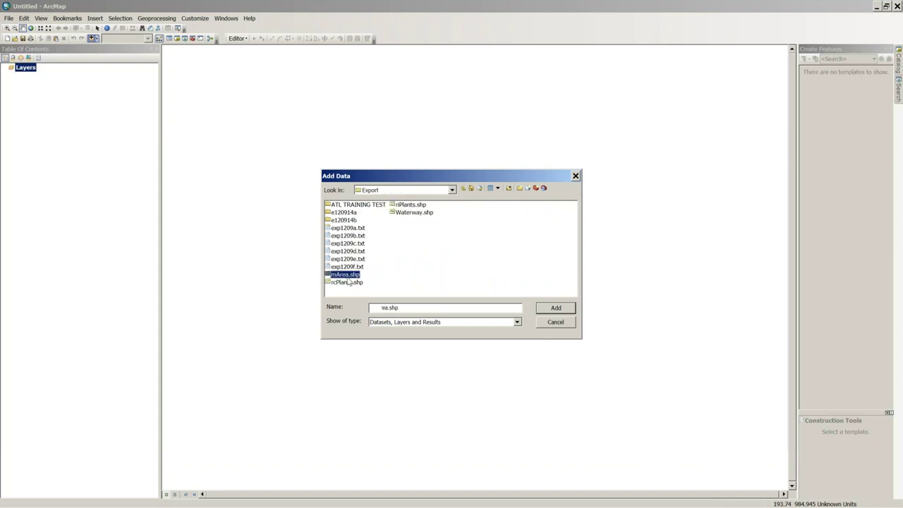
pyautogui.keyDown('shift'); pyautogui.click(406, 213); pyautogui.keyUp('shift')
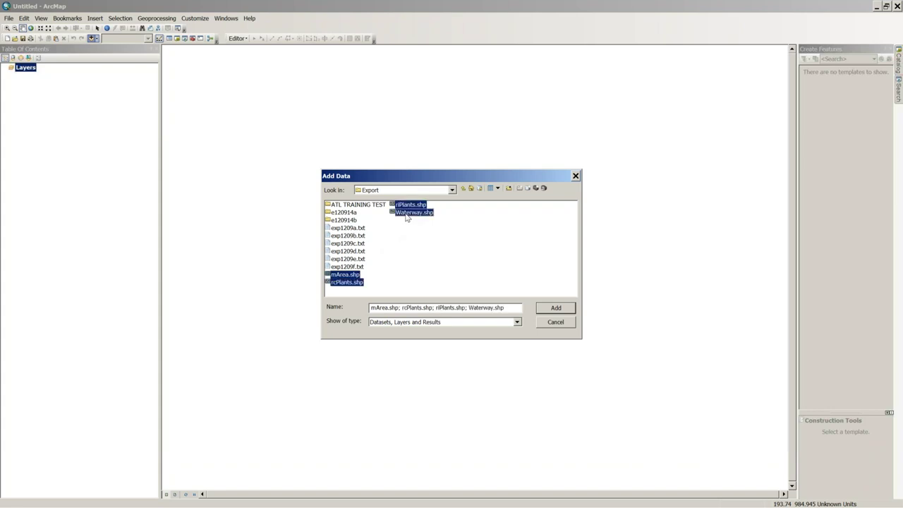
pyautogui.click(555, 309)
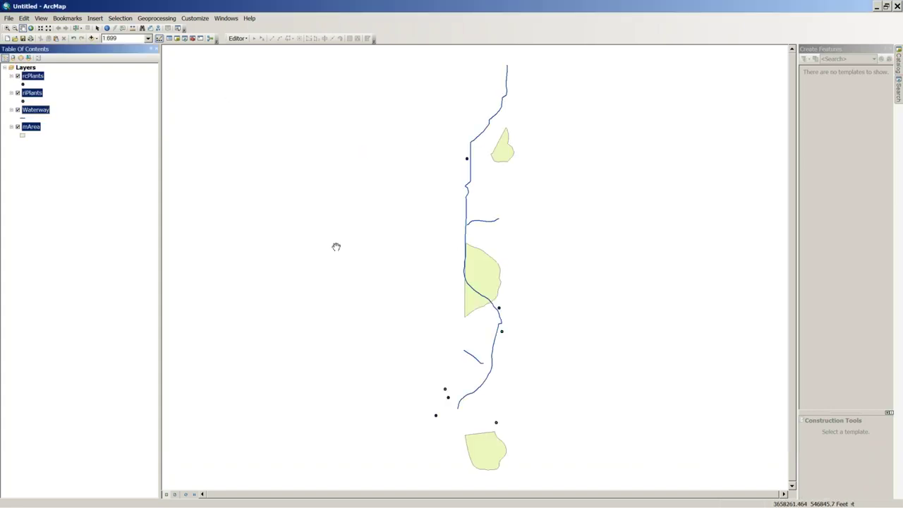
# Add the Imagery basemap beneath the shapefiles, dismiss the coordinate system warning and deselect the layers.
pyautogui.click(97, 38)
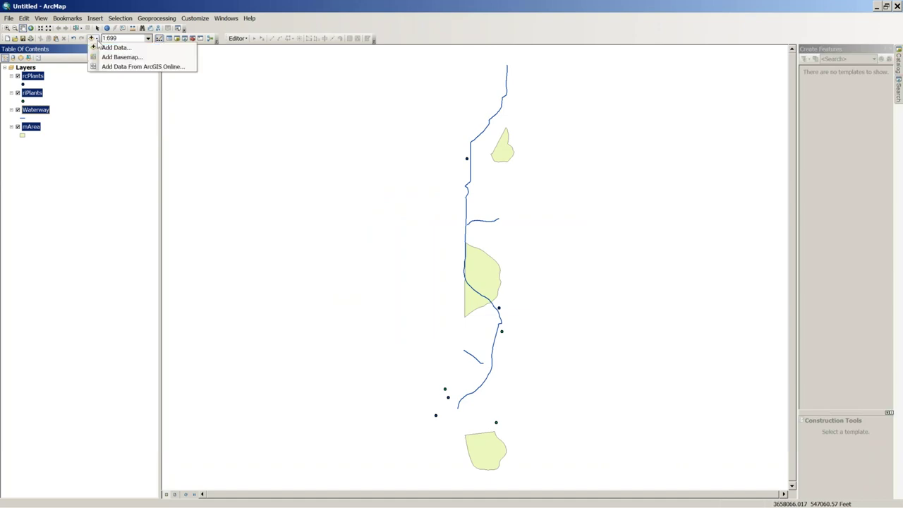
pyautogui.click(120, 58)
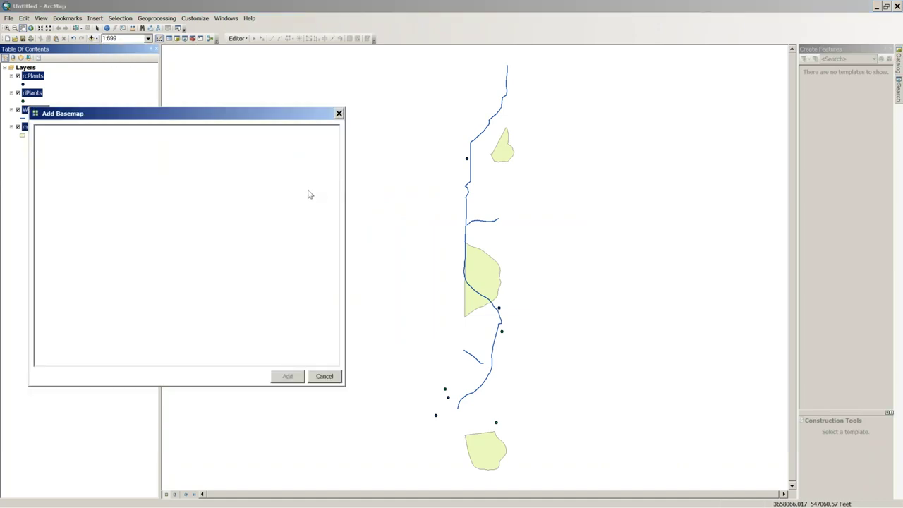
pyautogui.click(74, 161)
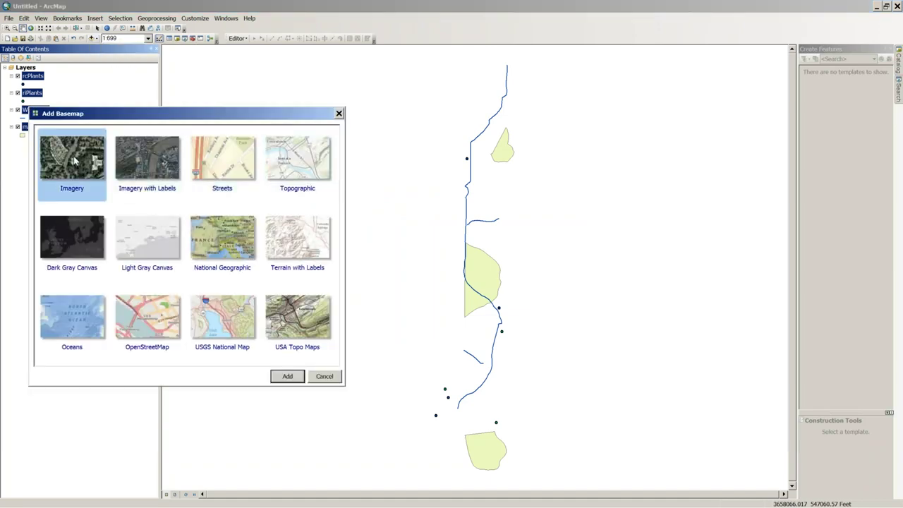
pyautogui.click(286, 376)
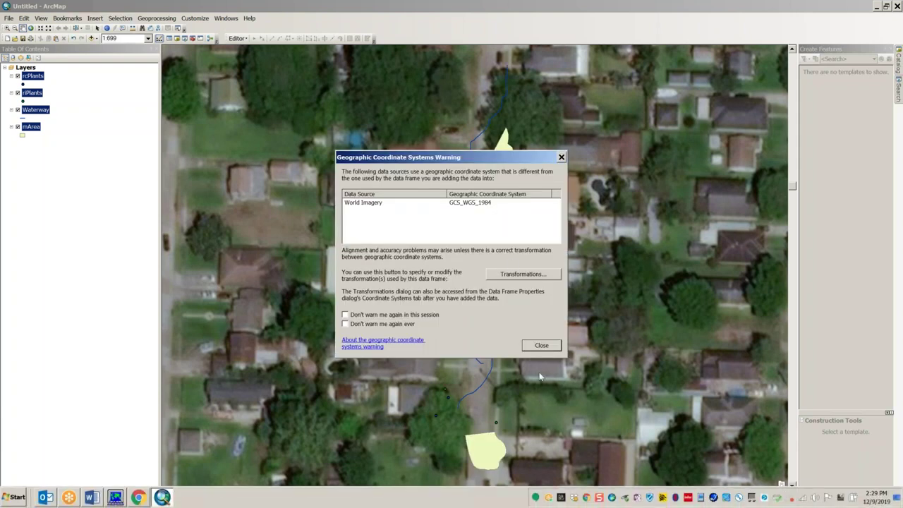
pyautogui.click(541, 344)
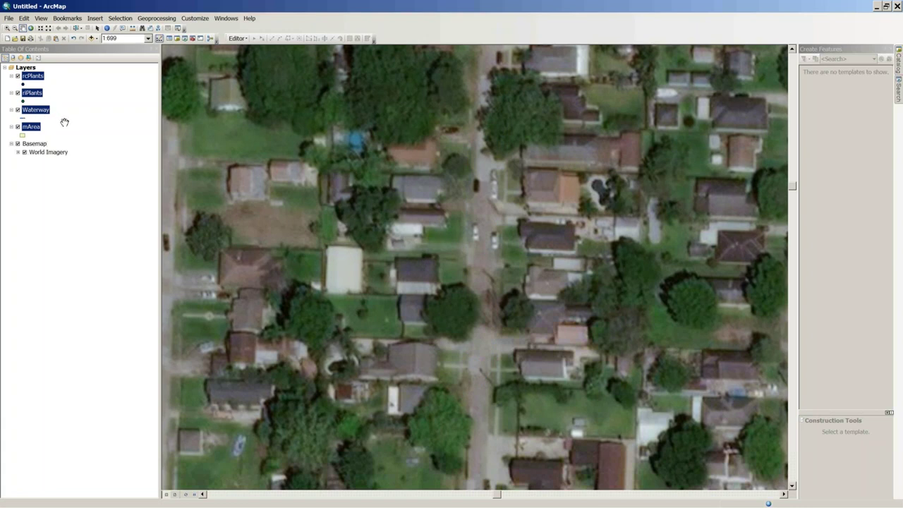
pyautogui.click(73, 187)
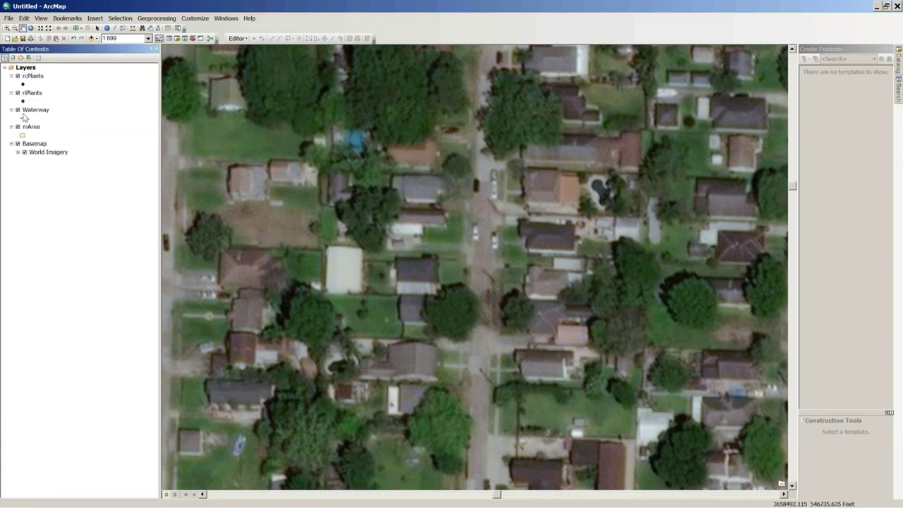
# Turn off the Imagery basemap, add the Streets basemap beneath the shapefiles and dismiss the coordinate system warning.
pyautogui.click(18, 144)
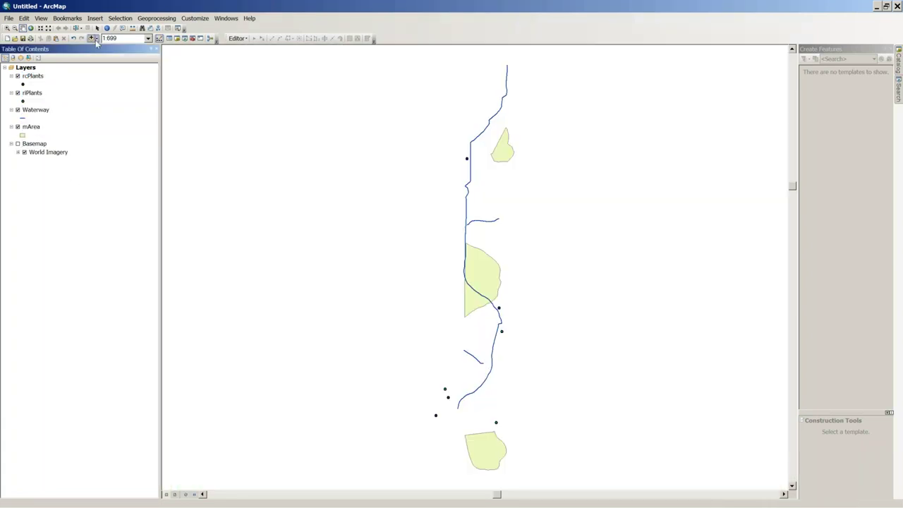
pyautogui.click(97, 39)
pyautogui.click(121, 57)
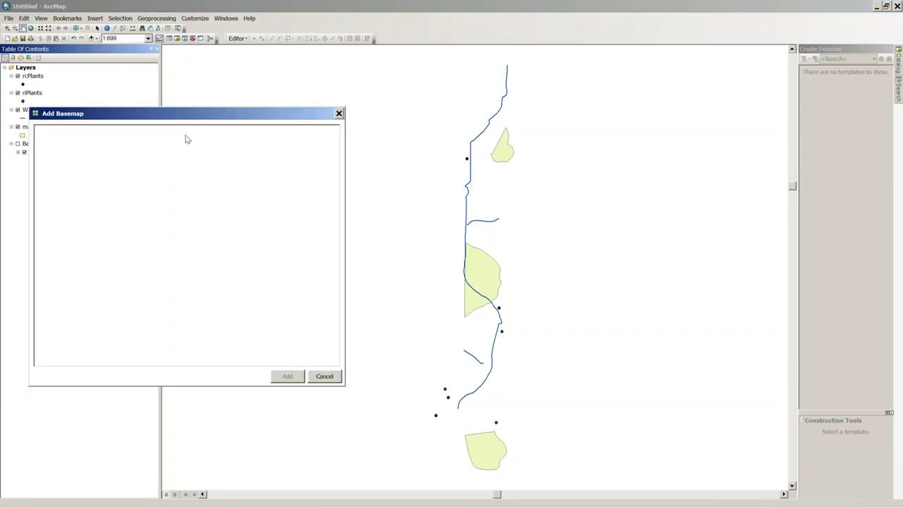
pyautogui.click(236, 176)
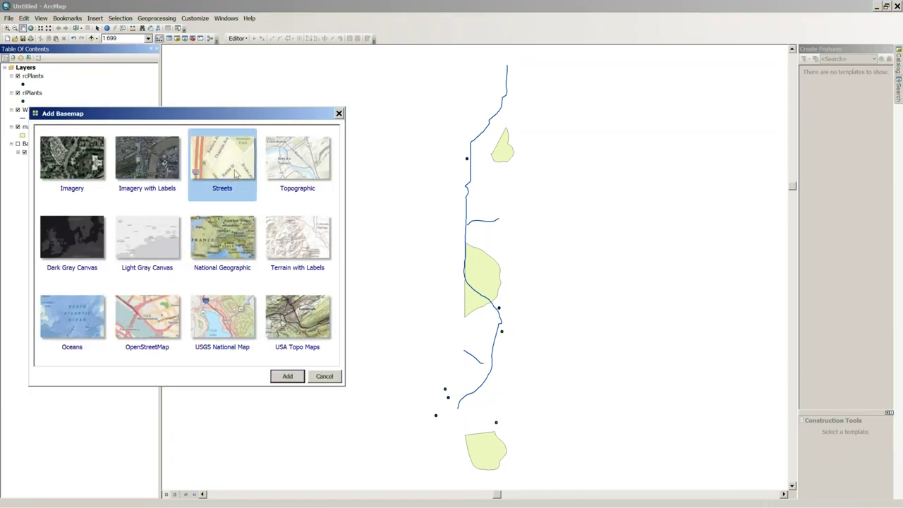
pyautogui.click(287, 376)
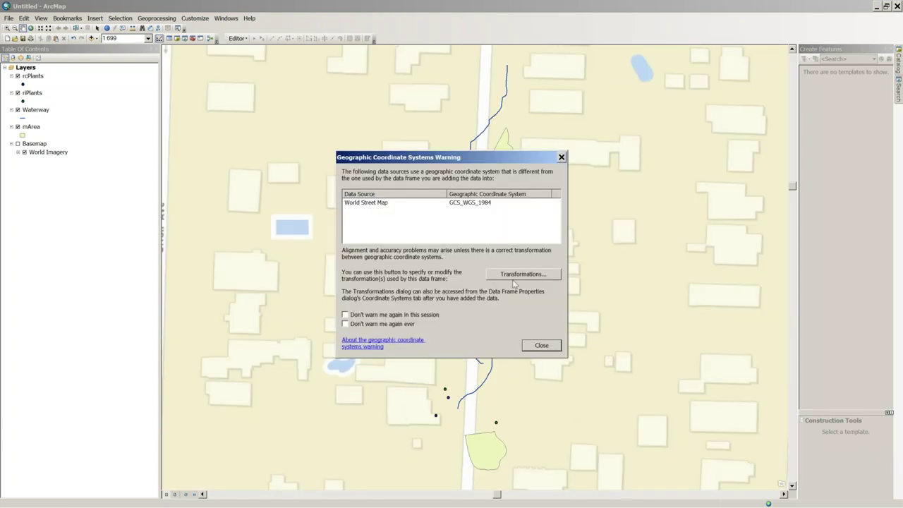
pyautogui.click(542, 346)
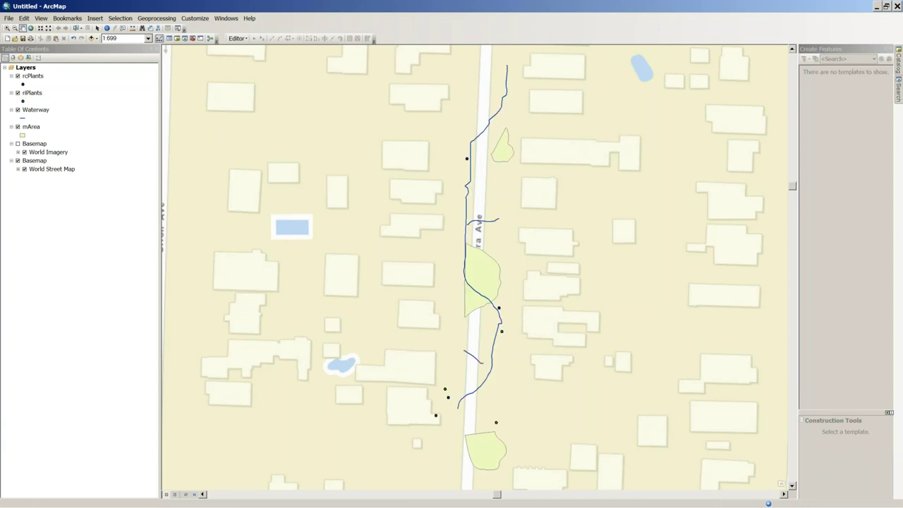
# Examine the rcPlants attribute table, checking the Photo and Photo2 file paths and the correction fields, and close it.
pyautogui.click(30, 68)
pyautogui.click(32, 76)
pyautogui.rightClick(33, 77)
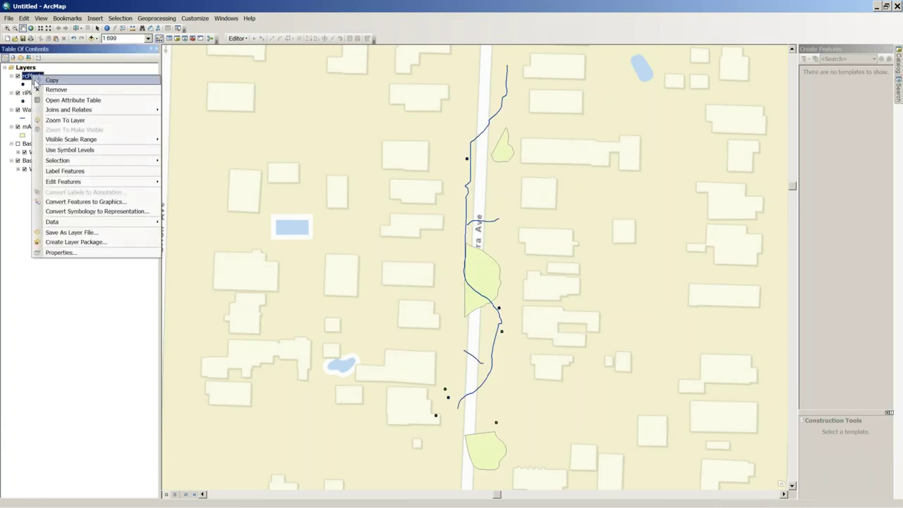
pyautogui.click(58, 100)
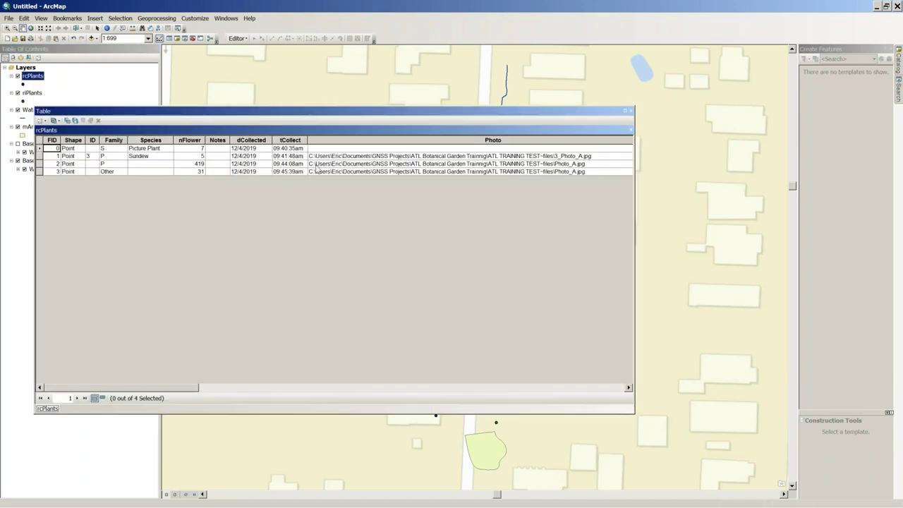
pyautogui.click(312, 156)
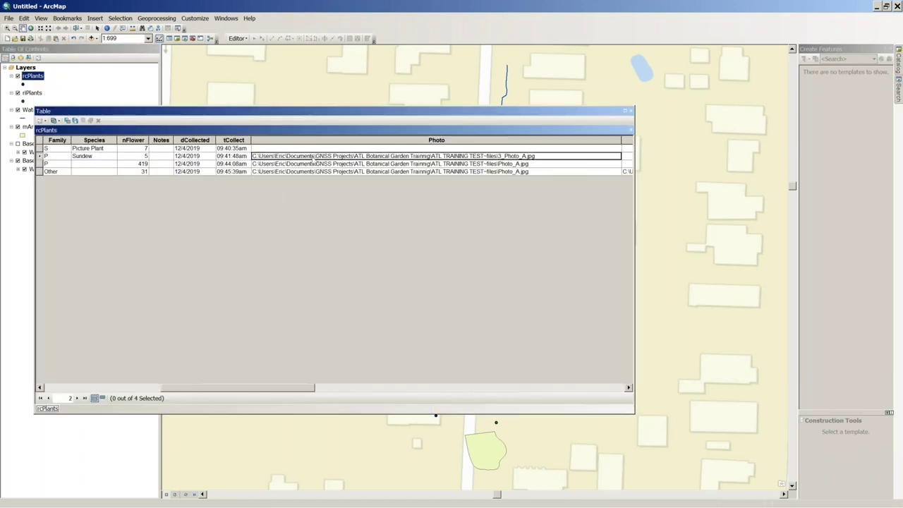
pyautogui.click(269, 171)
pyautogui.moveTo(301, 392); pyautogui.dragTo(529, 407)
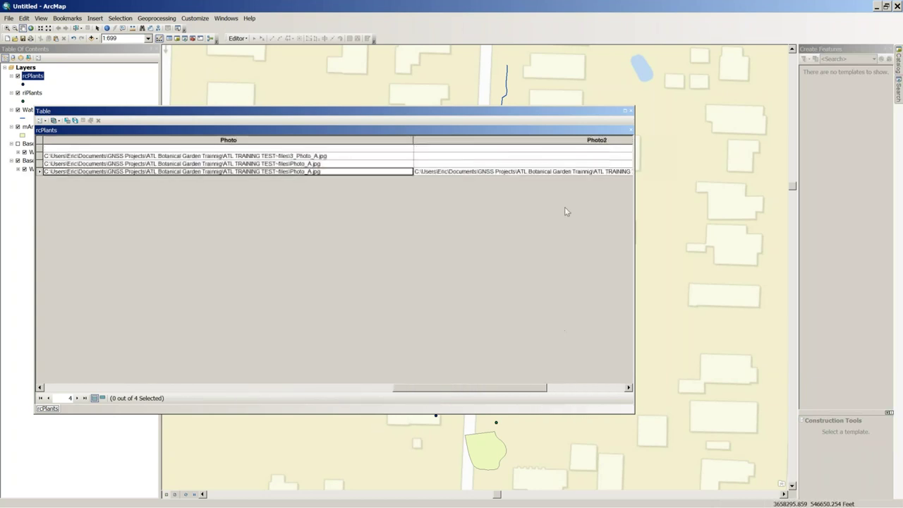
pyautogui.moveTo(460, 390); pyautogui.dragTo(499, 391)
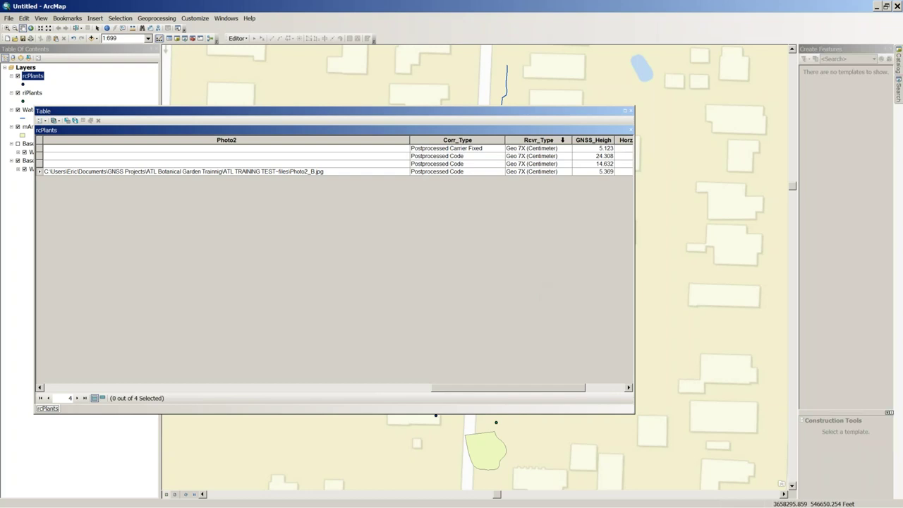
pyautogui.click(631, 110)
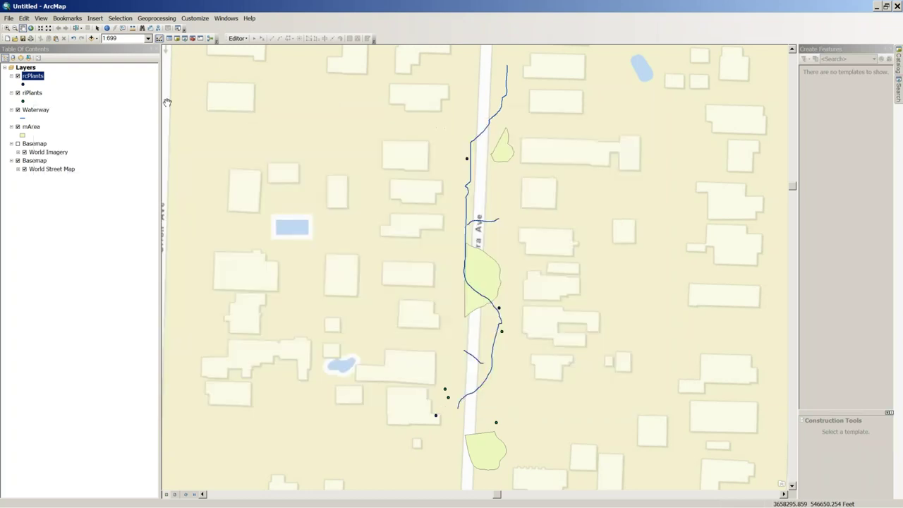
# Change the rcPlants point symbol to a large green circle.
pyautogui.click(22, 84)
pyautogui.click(394, 225)
pyautogui.click(511, 369)
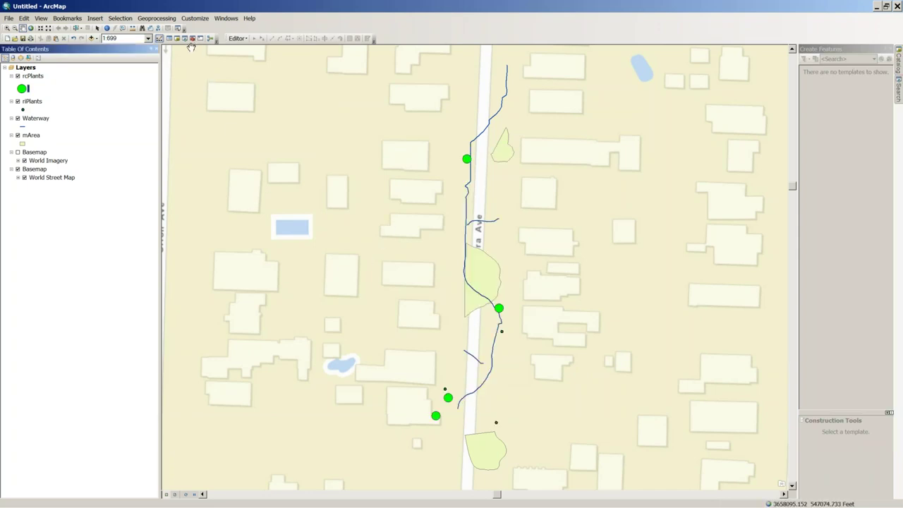
# Identify the rcPlants point just below the middle mArea polygon, view the image linked in its Photo field and close it.
pyautogui.click(106, 27)
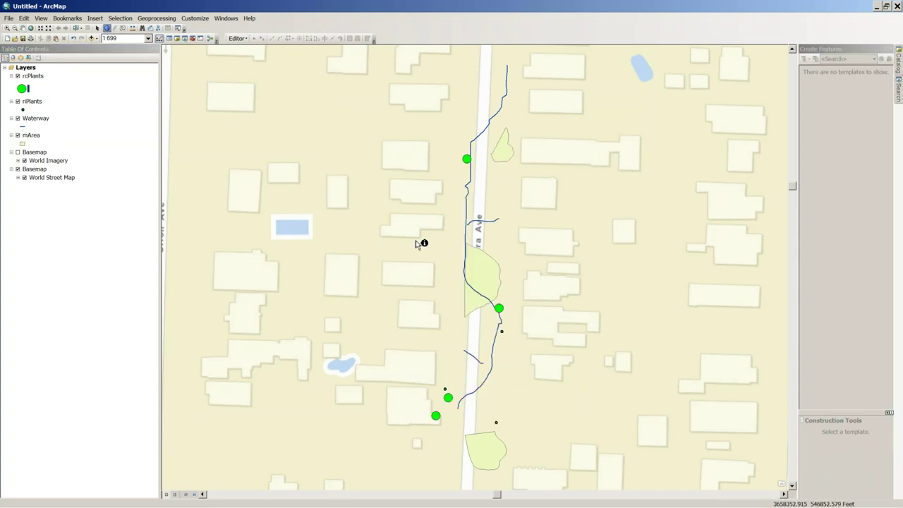
pyautogui.click(502, 309)
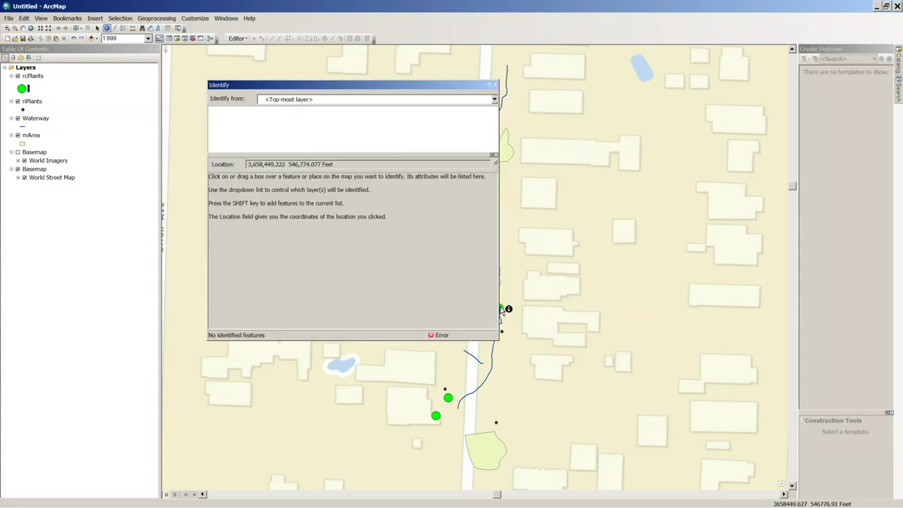
pyautogui.moveTo(462, 85); pyautogui.dragTo(377, 84)
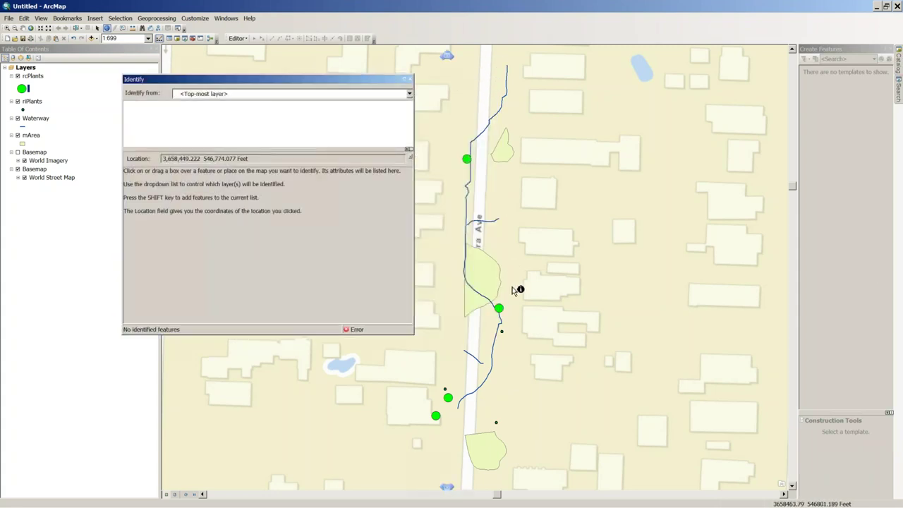
pyautogui.click(498, 308)
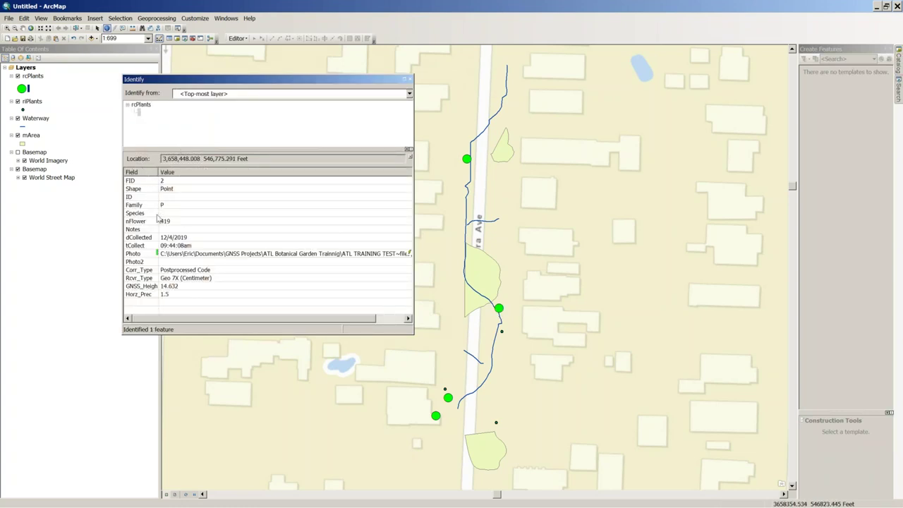
pyautogui.click(409, 254)
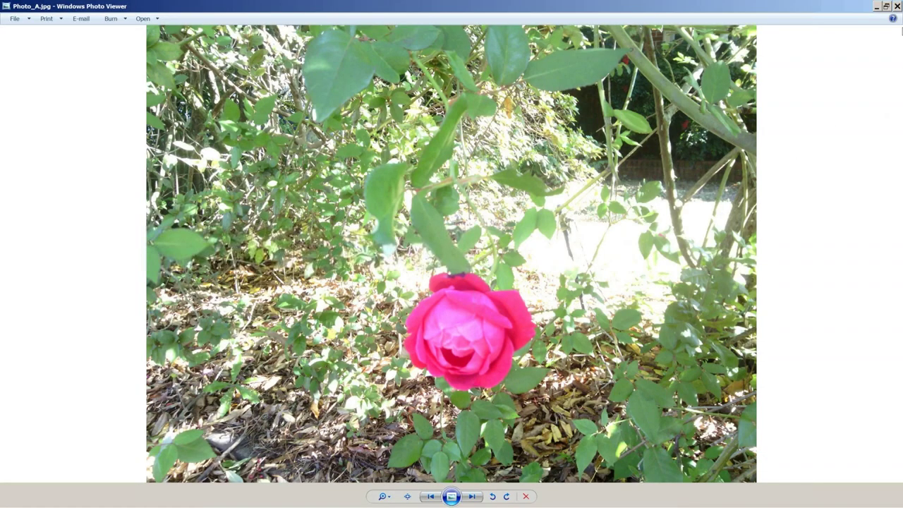
pyautogui.click(896, 6)
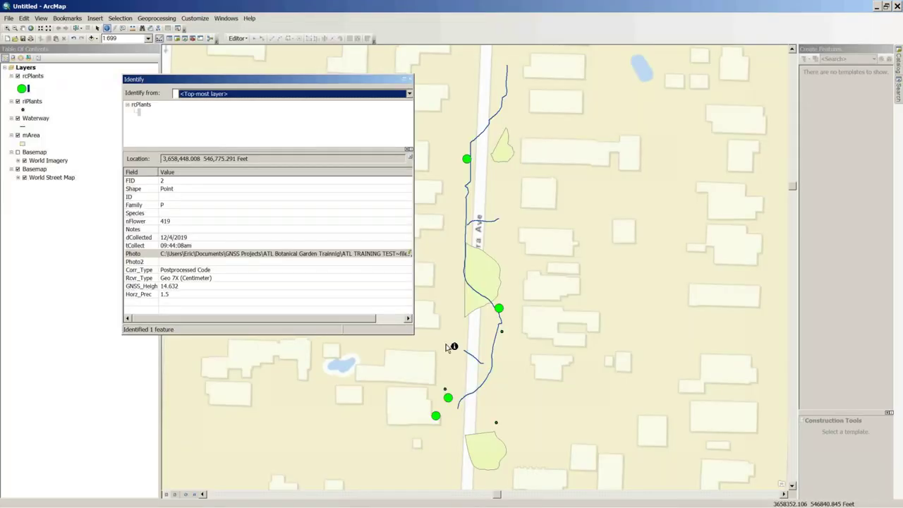
# Identify the rcPlants point just west of the Waterway's southern end to inspect its attributes.
pyautogui.click(449, 400)
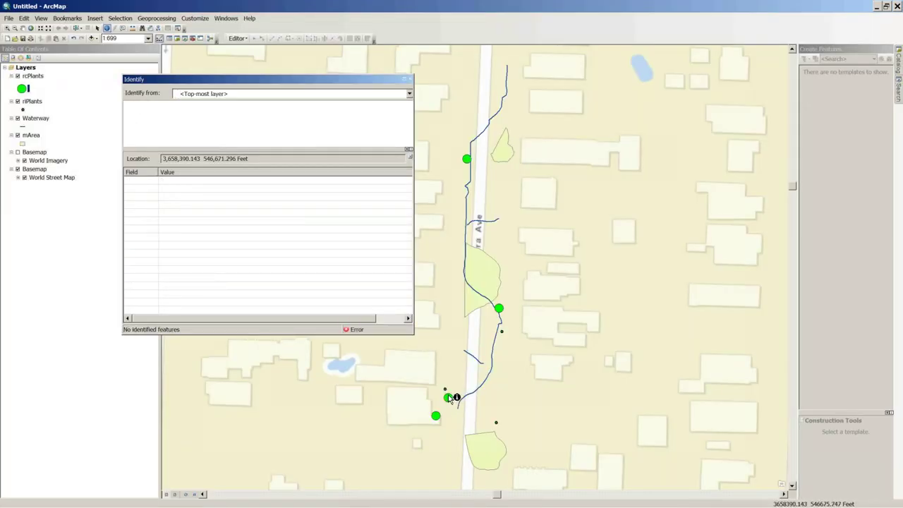
pyautogui.click(449, 399)
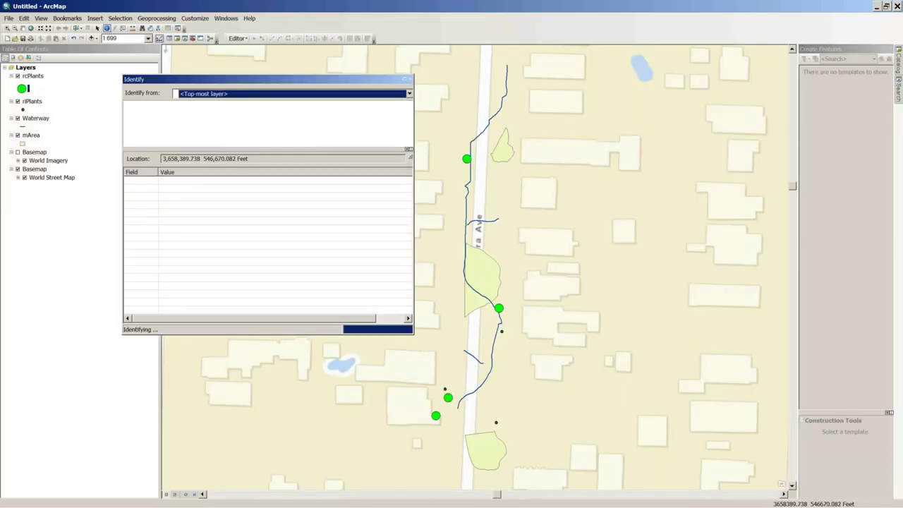
pyautogui.click(449, 400)
pyautogui.click(449, 397)
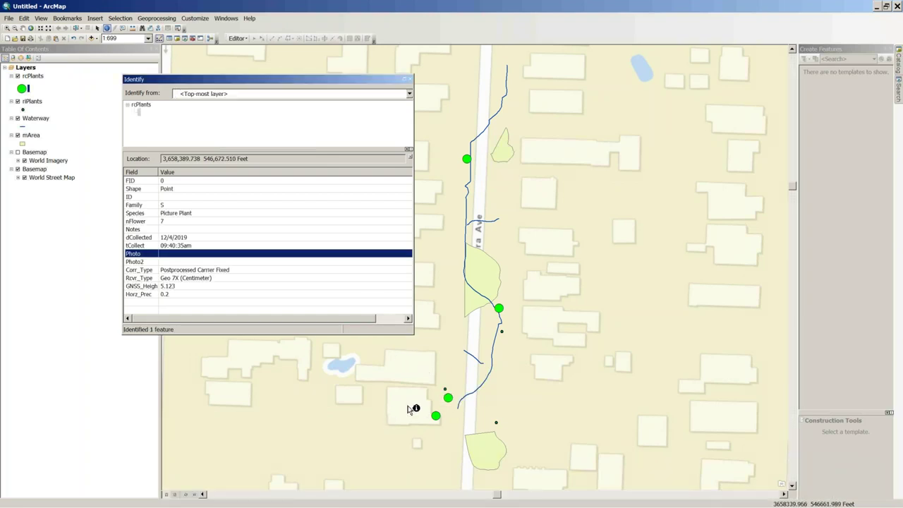
# Identify the small riPlants point near the Waterway's southern end, view its linked photo and close it.
pyautogui.click(445, 389)
pyautogui.click(409, 245)
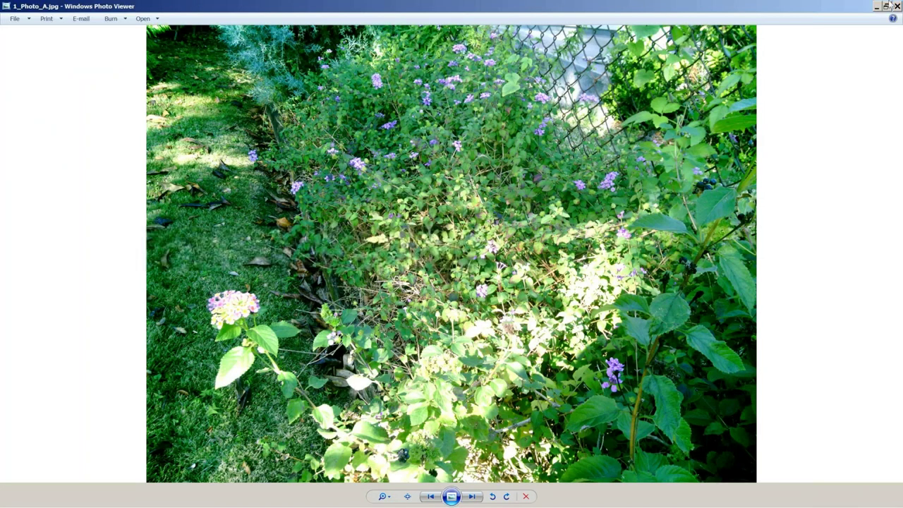
pyautogui.hotkey('alt', 'F4')
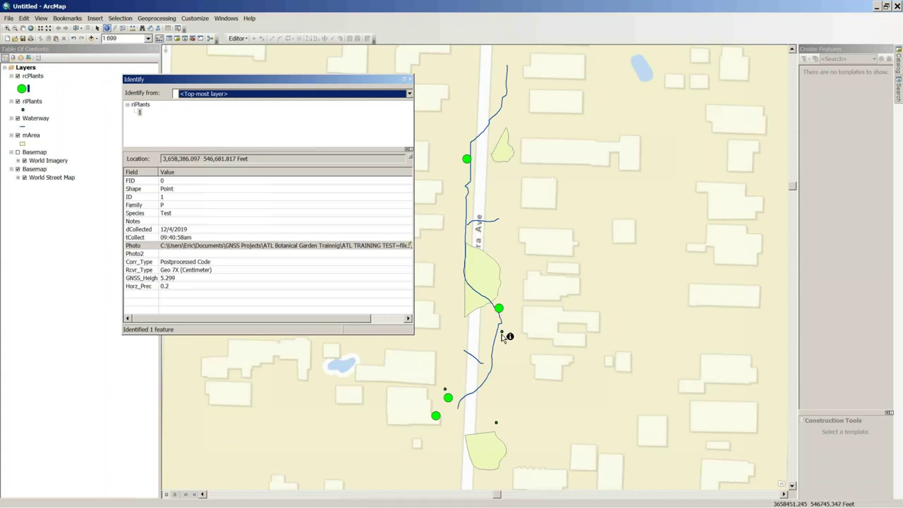
# Identify the rcPlants point below the middle mArea polygon again, reopen its linked photo and close it.
pyautogui.click(500, 304)
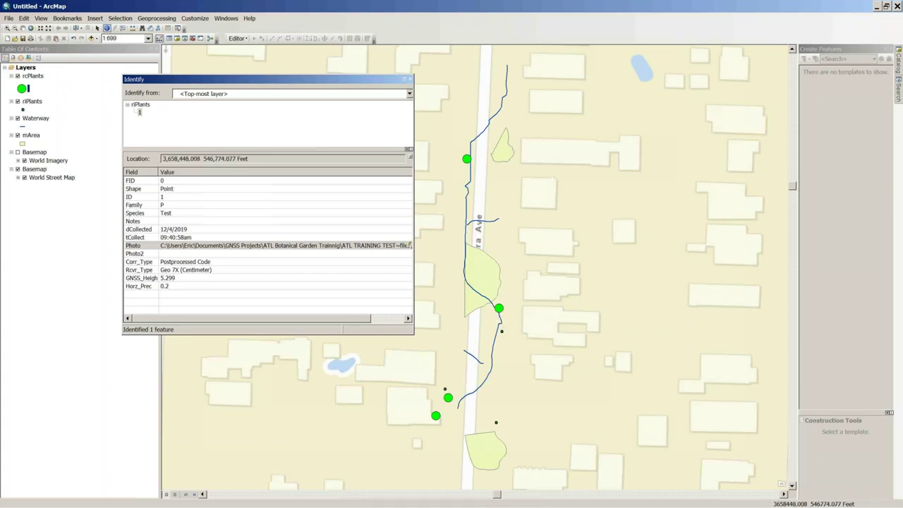
pyautogui.click(499, 308)
pyautogui.click(408, 254)
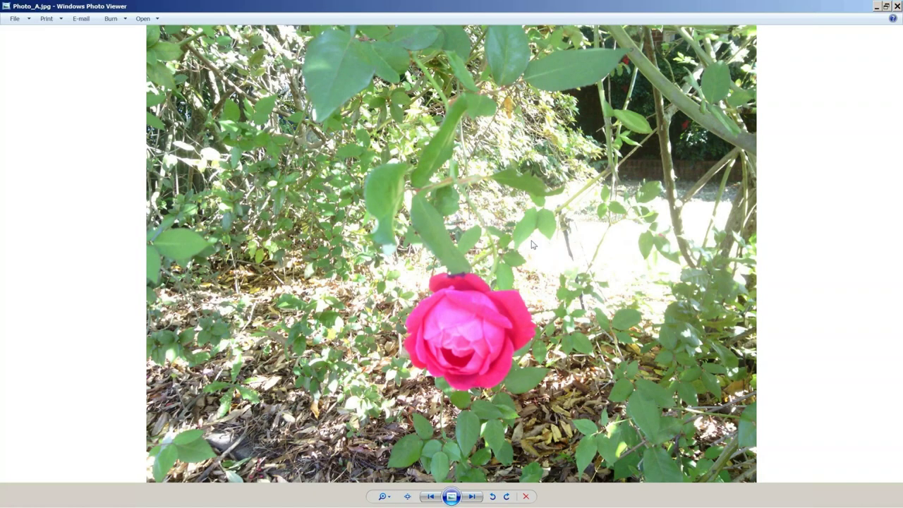
pyautogui.hotkey('alt', 'F4')
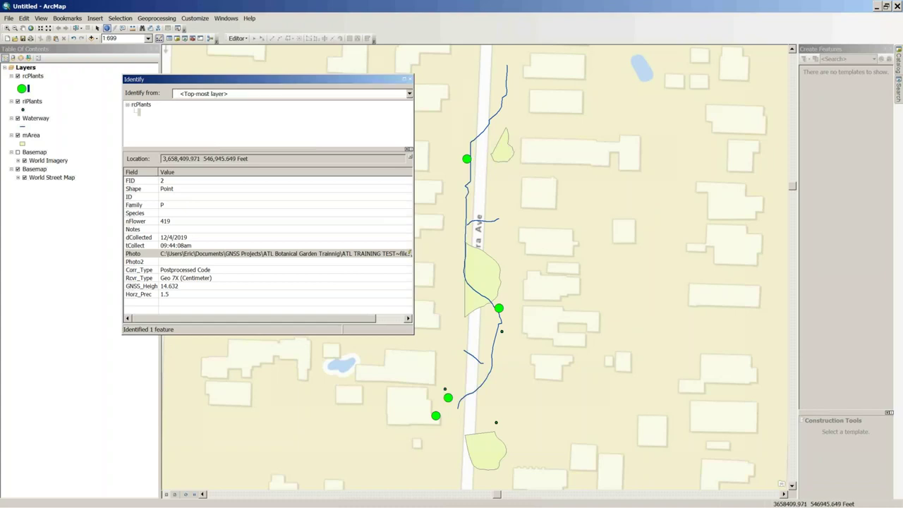
# Identify the northernmost rcPlants point and view the images linked in its Photo and Photo2 fields, closing each one.
pyautogui.click(468, 161)
pyautogui.click(469, 162)
pyautogui.click(467, 161)
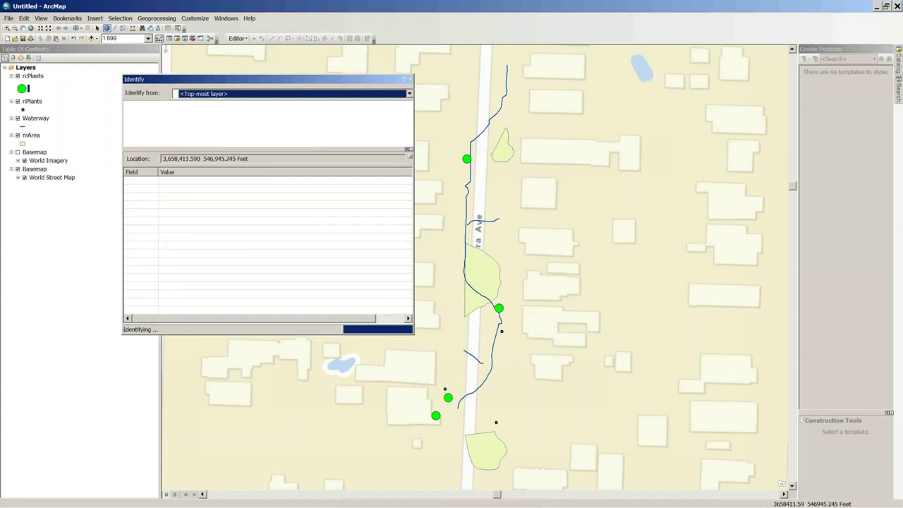
pyautogui.click(467, 161)
pyautogui.click(468, 159)
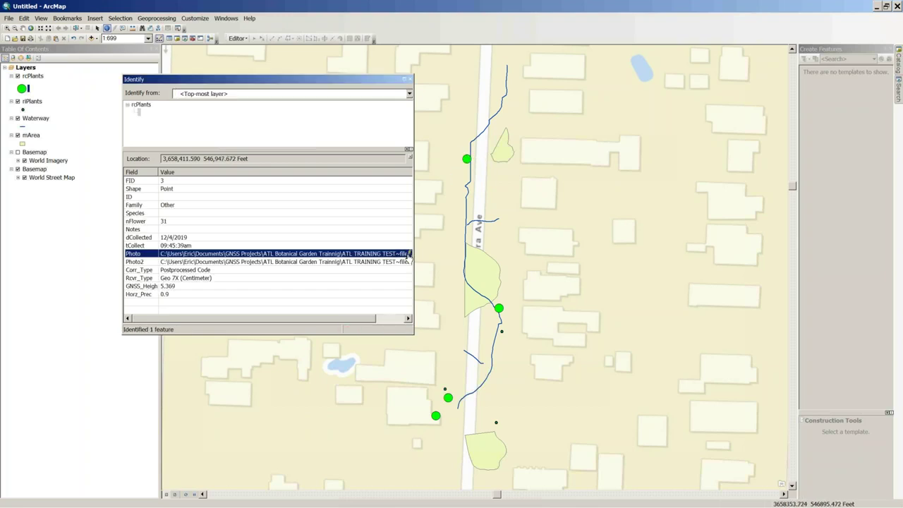
pyautogui.click(408, 255)
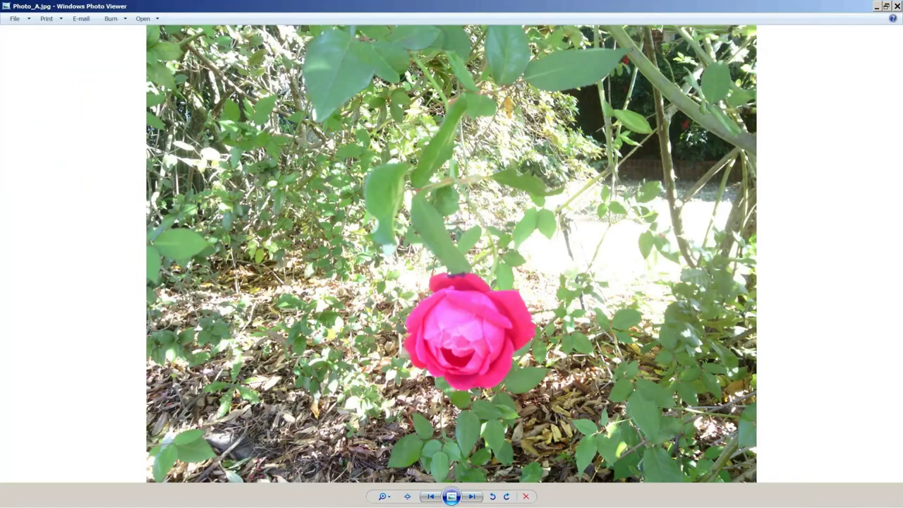
pyautogui.click(896, 5)
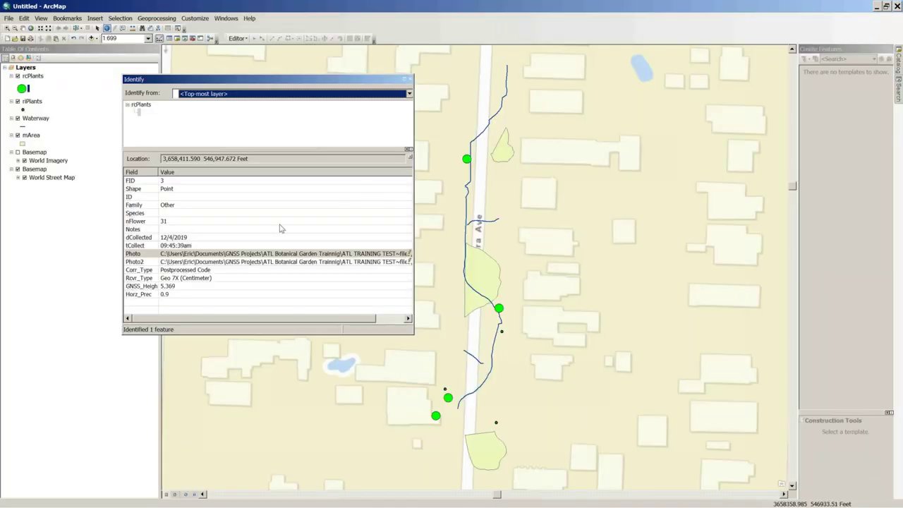
pyautogui.click(406, 263)
pyautogui.click(405, 262)
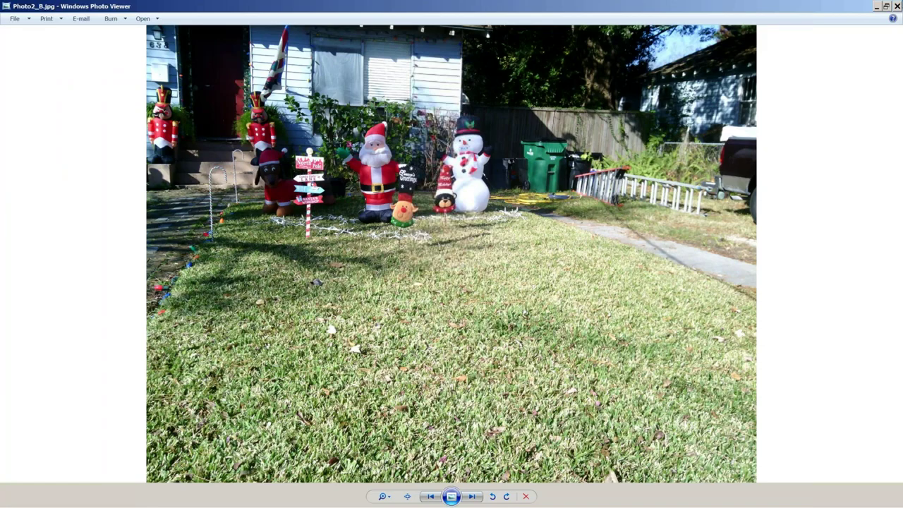
pyautogui.click(896, 7)
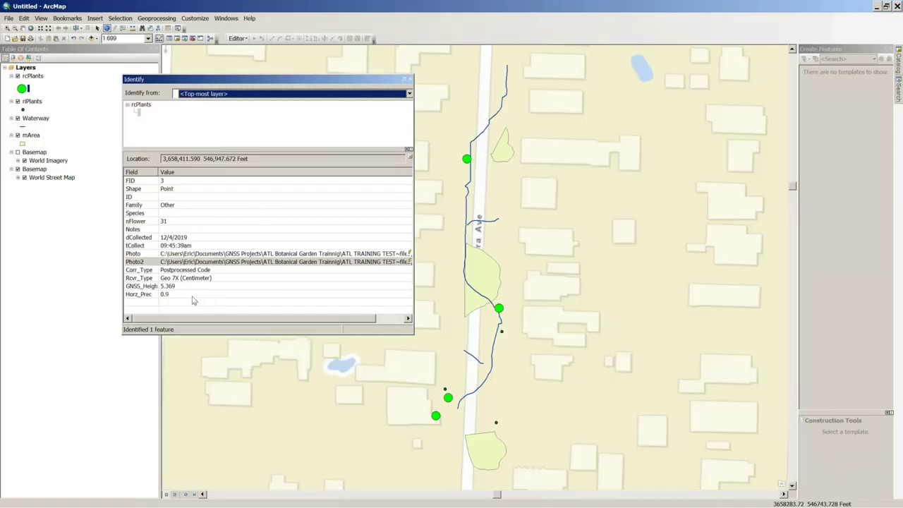
# Check Horz_Prec for the northernmost rcPlants point, the one near the Waterway's southern end, and the riPlants point above the southern mArea polygon.
pyautogui.click(169, 296)
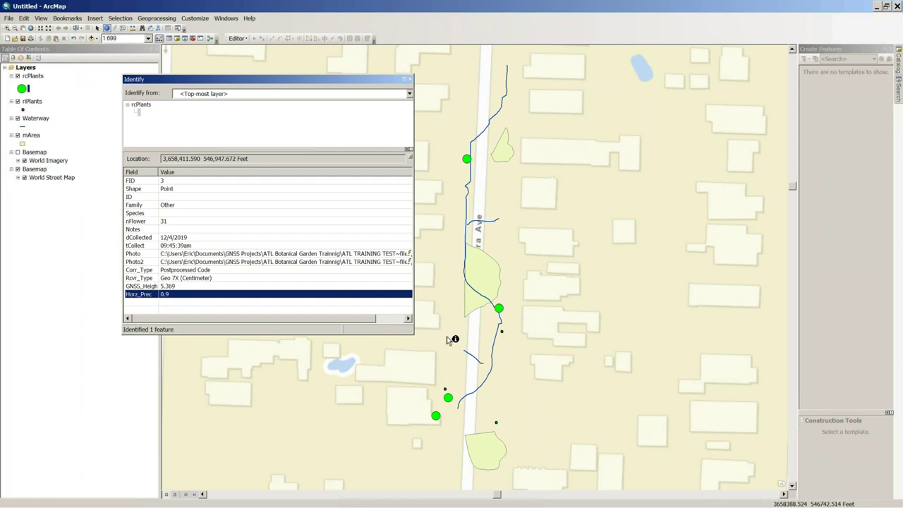
pyautogui.click(449, 400)
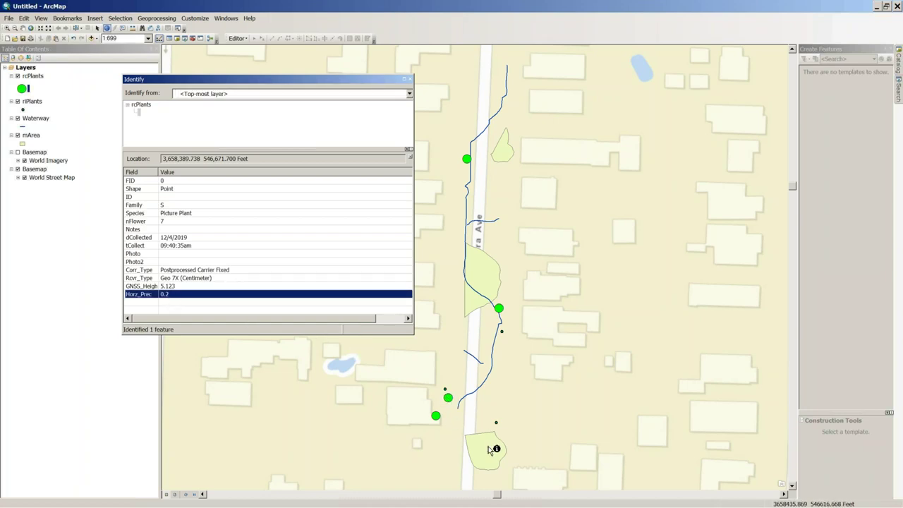
pyautogui.click(496, 422)
pyautogui.press('Tab')
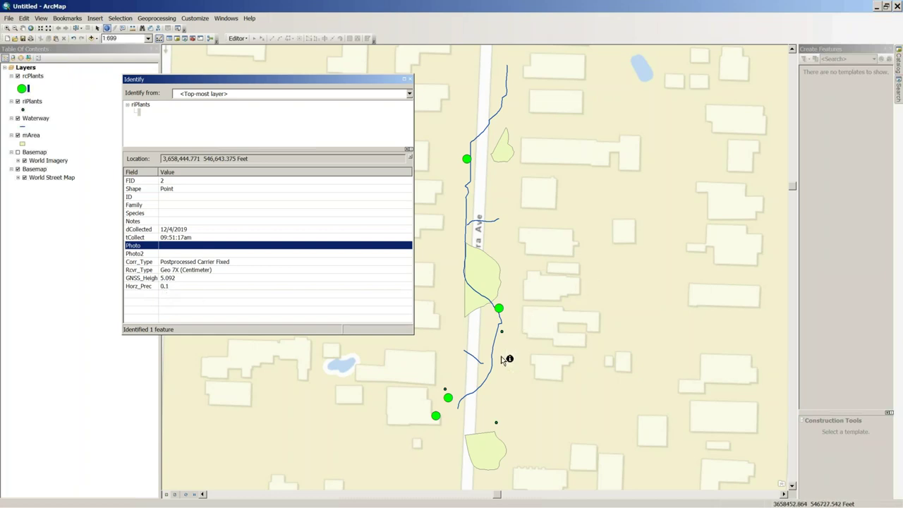
# Identify the southwesternmost rcPlants point to check its Horz_Prec, and close the identify results.
pyautogui.click(436, 416)
pyautogui.press('Tab')
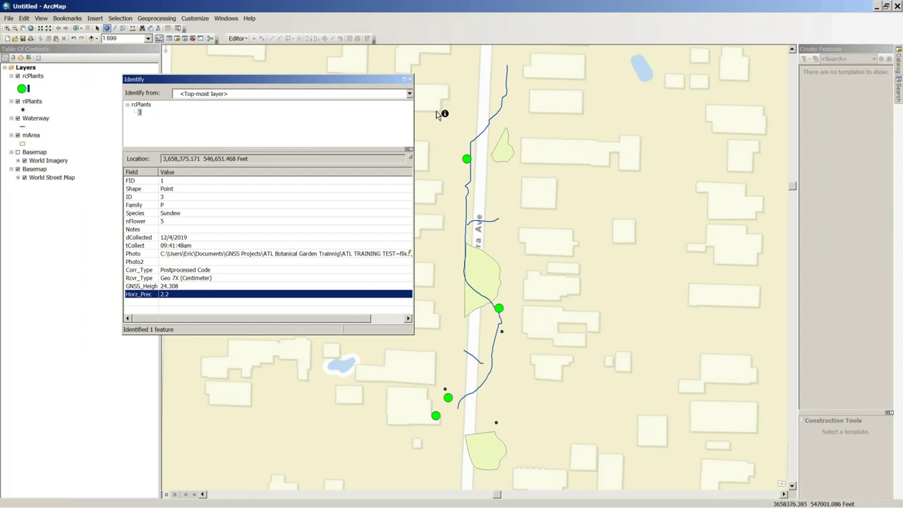
pyautogui.click(409, 79)
# Replace the World Street Map basemap with the World Imagery basemap under the collected features.
pyautogui.scroll(2, 471, 230)
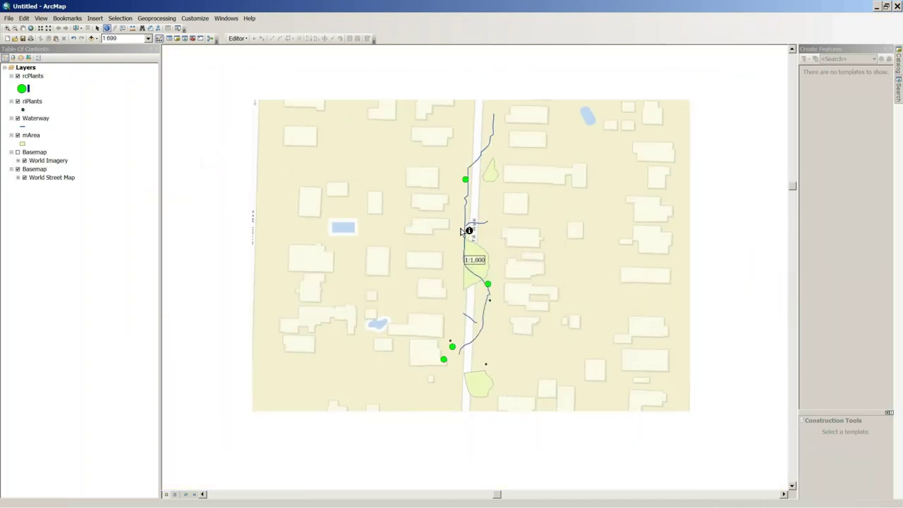
pyautogui.click(17, 153)
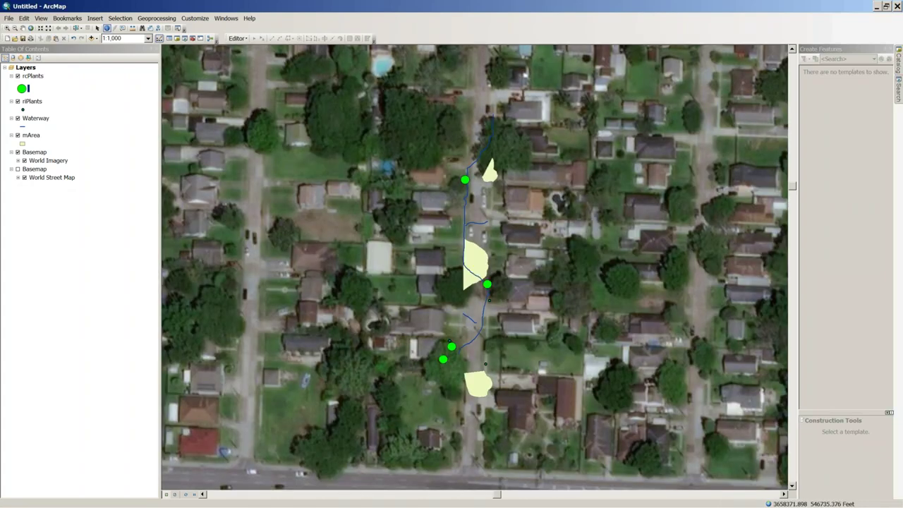
pyautogui.scroll(2, 525, 262)
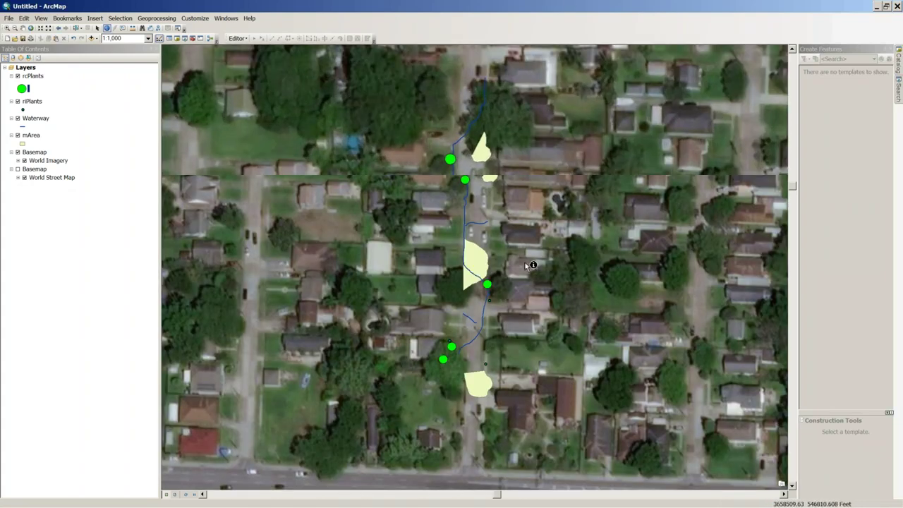
pyautogui.scroll(-3, 496, 274)
pyautogui.scroll(2, 485, 265)
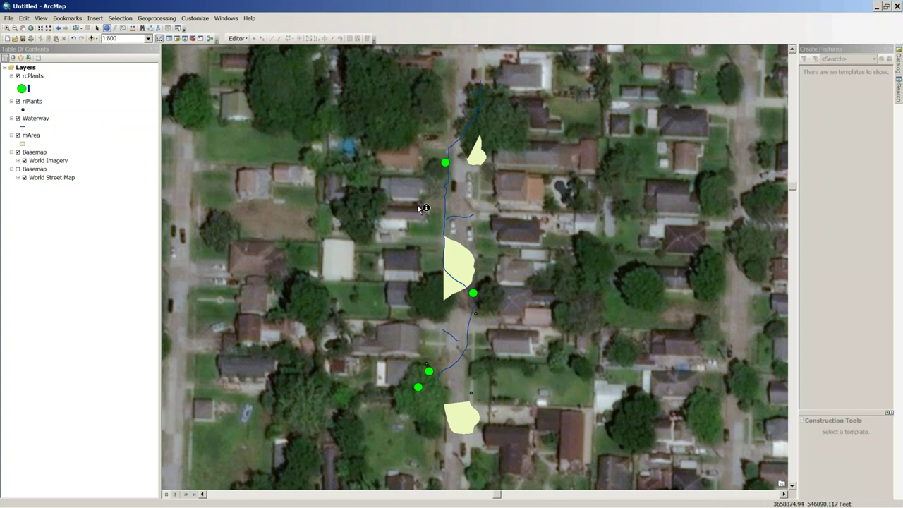
# Switch to Atlanta Botanical Garden.docx in Word, reduce its window size and review the training agenda from Session 1 through Session 4.
pyautogui.click(876, 8)
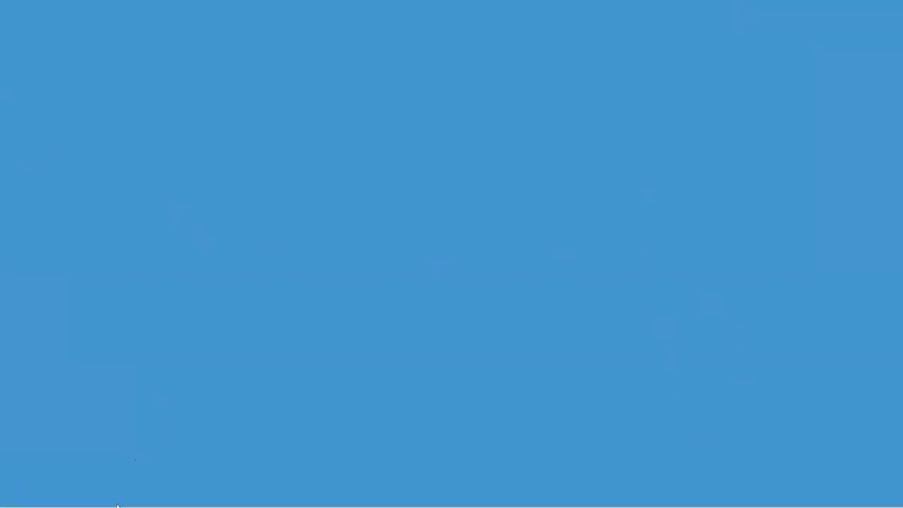
pyautogui.click(91, 496)
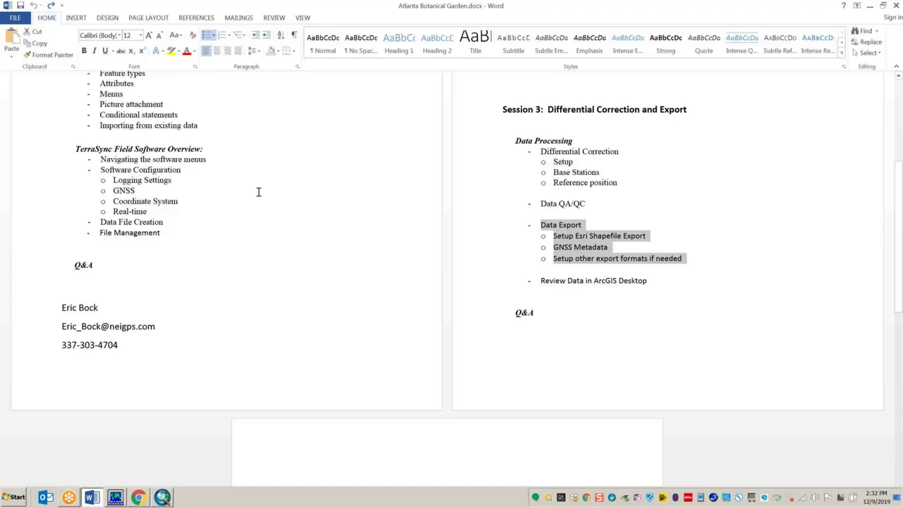
pyautogui.click(661, 254)
pyautogui.moveTo(685, 258); pyautogui.dragTo(716, 147)
pyautogui.moveTo(787, 10); pyautogui.dragTo(447, 30)
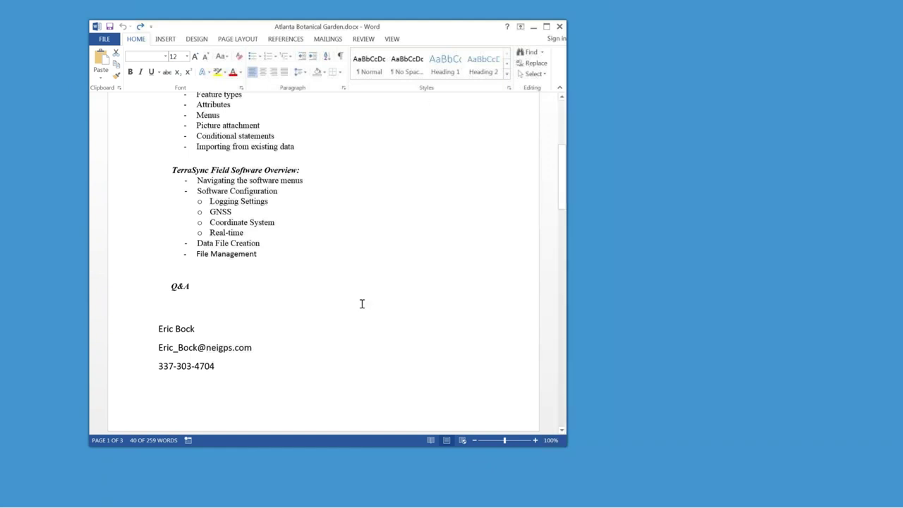
pyautogui.scroll(5, 349, 261)
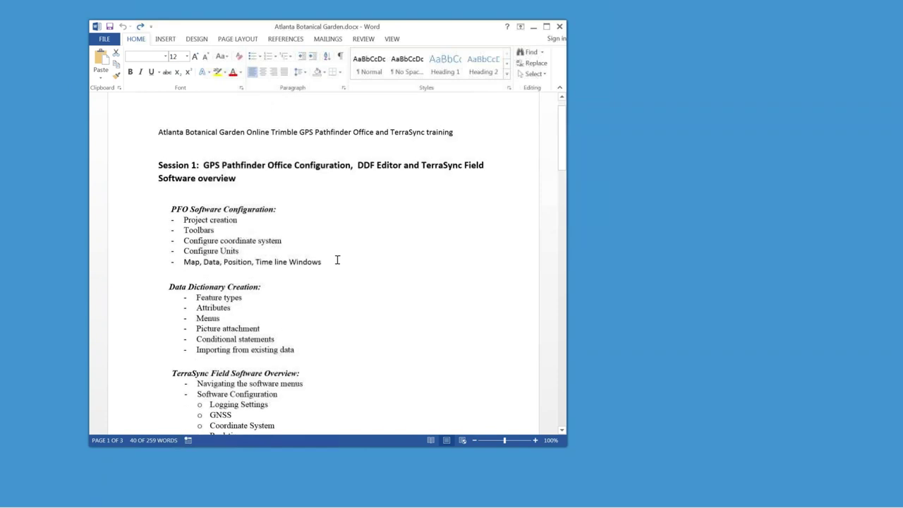
pyautogui.scroll(-13, 339, 257)
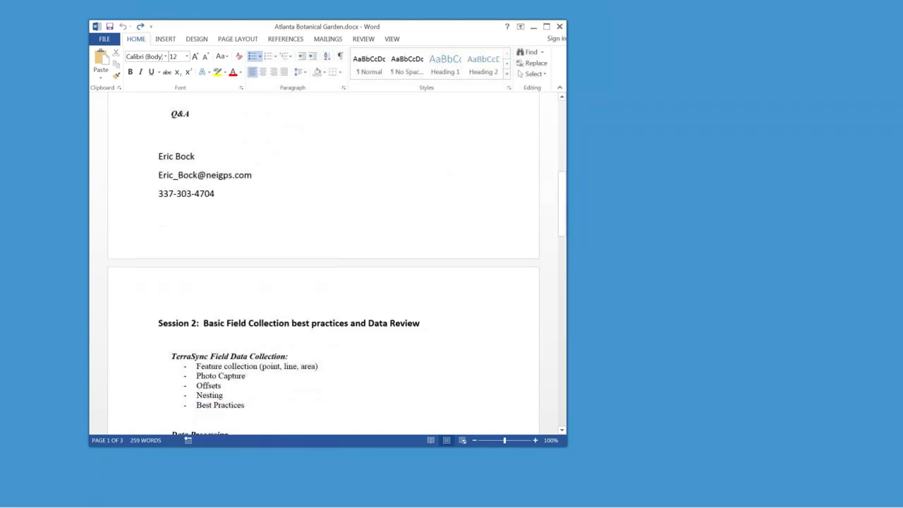
pyautogui.scroll(-16, 341, 252)
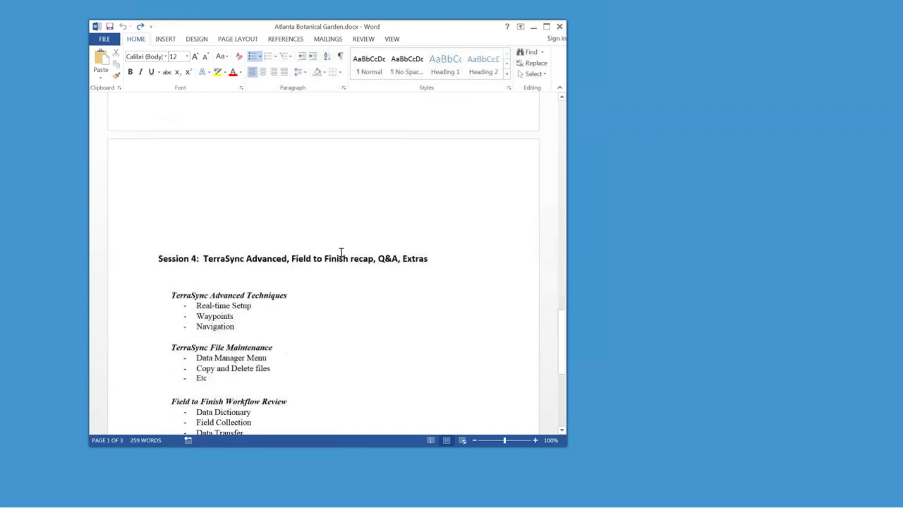
pyautogui.scroll(-1, 340, 252)
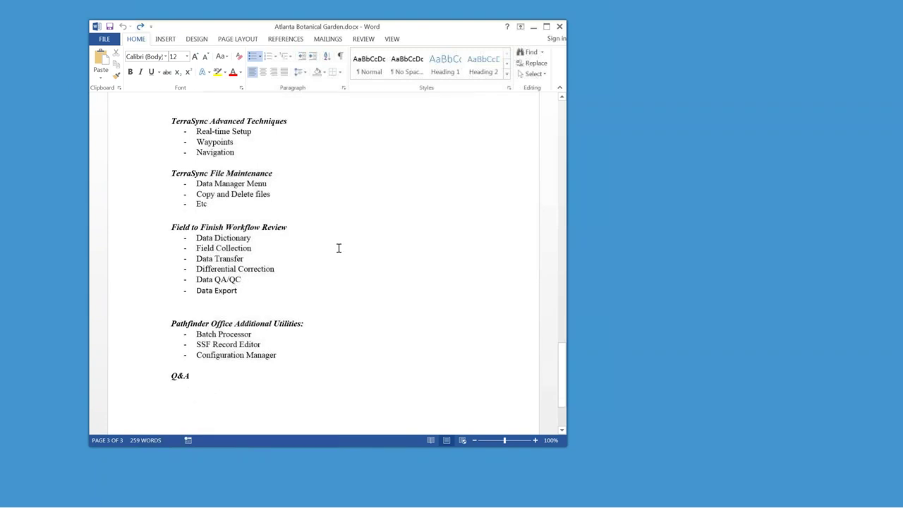
# Switch to GPS Pathfinder Office and open the Export utility.
pyautogui.moveTo(70, 504)
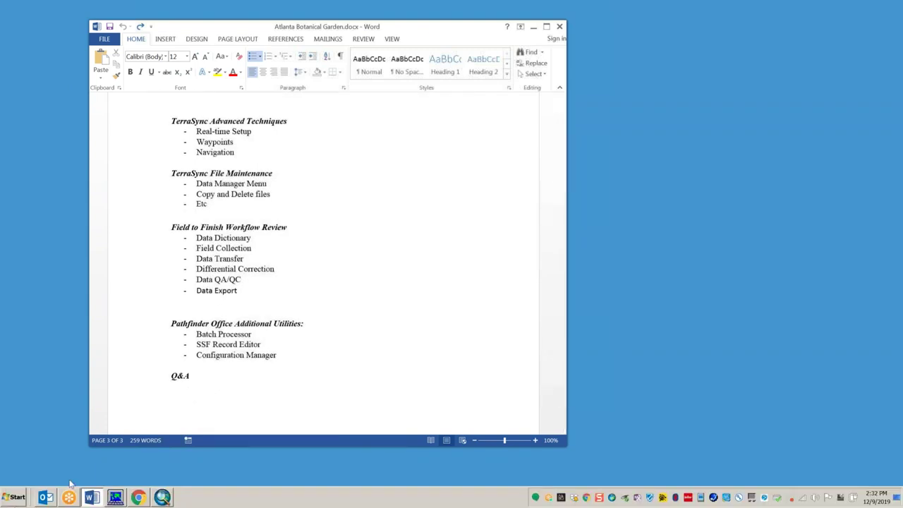
pyautogui.moveTo(138, 498)
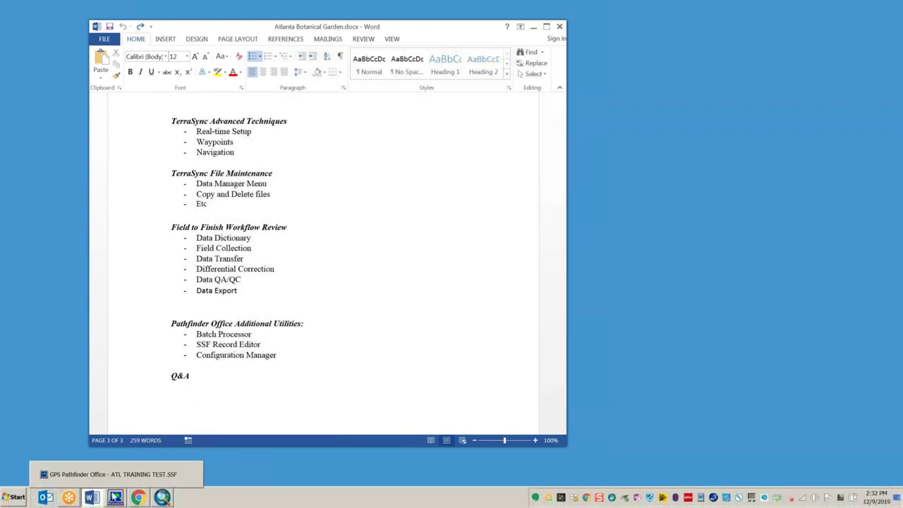
pyautogui.click(113, 498)
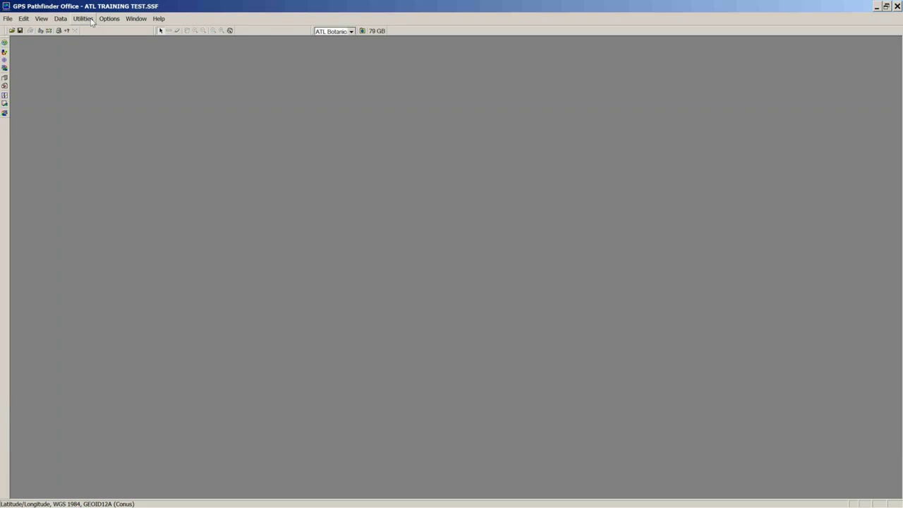
pyautogui.click(83, 19)
pyautogui.moveTo(8, 19)
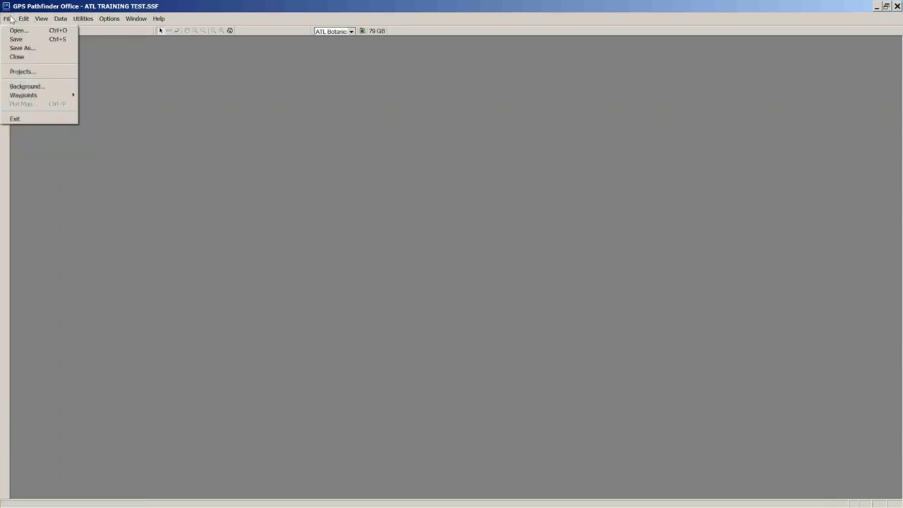
pyautogui.moveTo(89, 21)
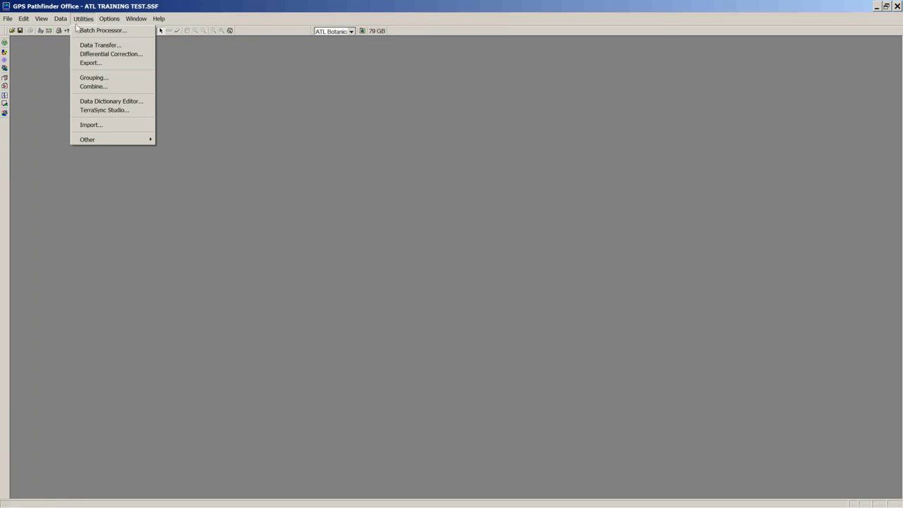
pyautogui.click(98, 64)
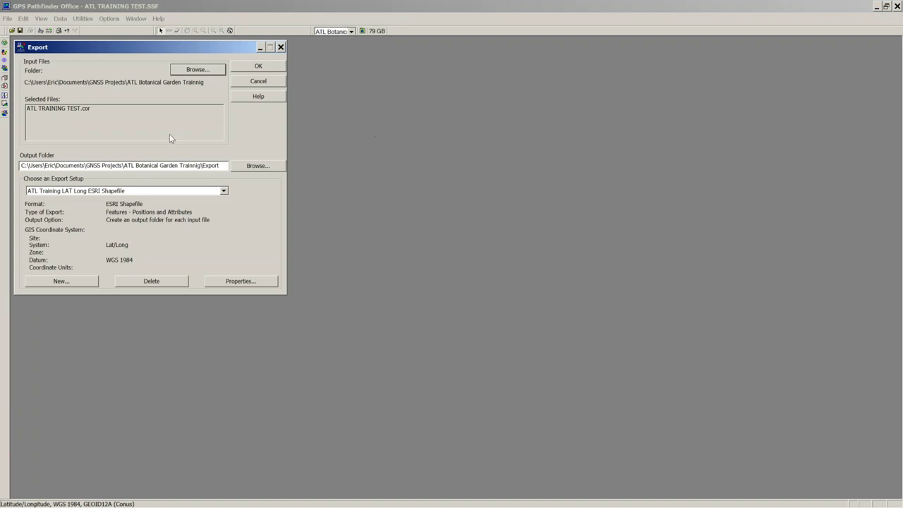
# Look through the available export setups and choose Sample Configurable ASCII Setup.
pyautogui.click(223, 191)
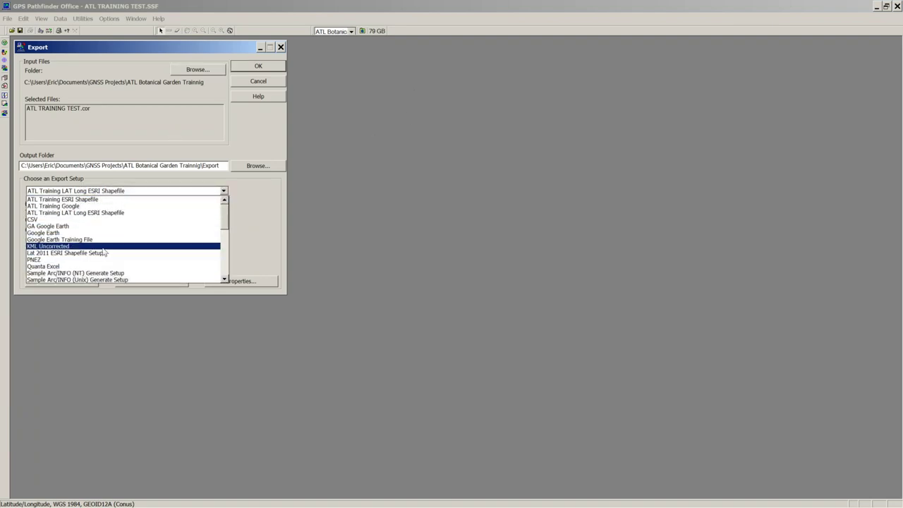
pyautogui.moveTo(224, 220); pyautogui.dragTo(221, 251)
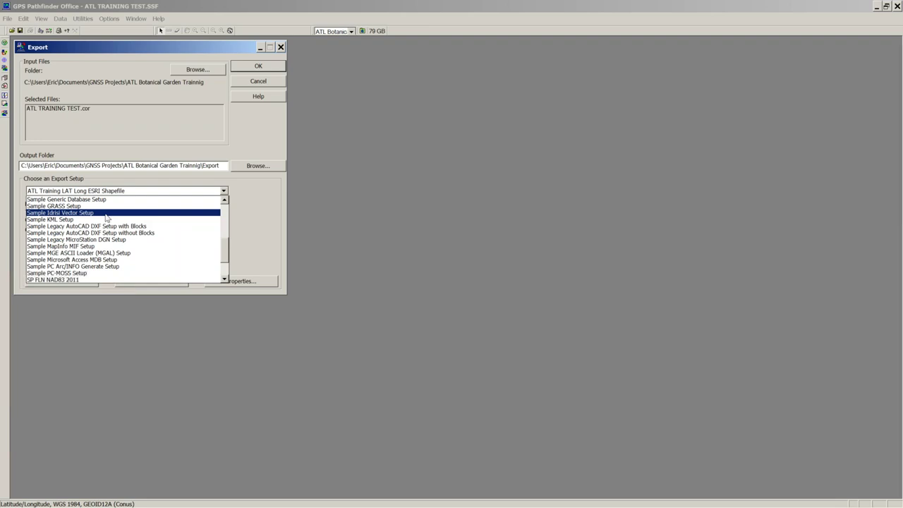
pyautogui.scroll(3, 104, 240)
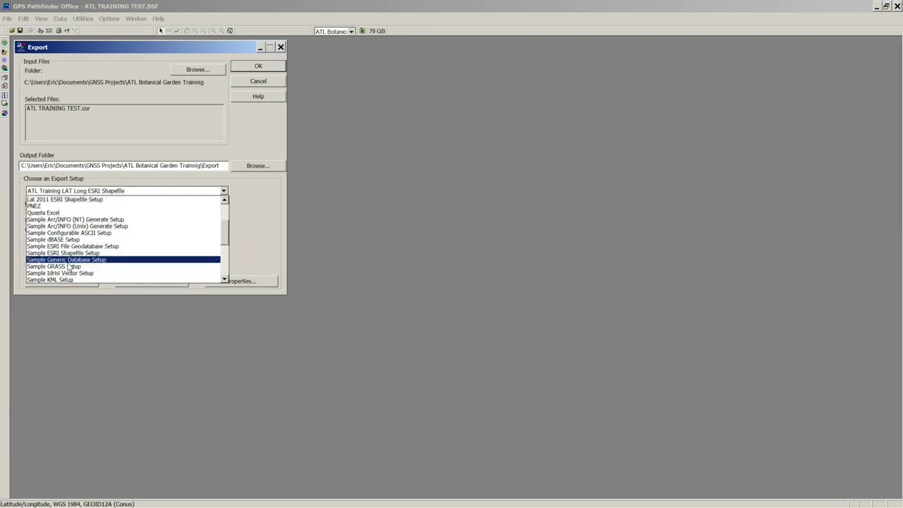
pyautogui.click(79, 233)
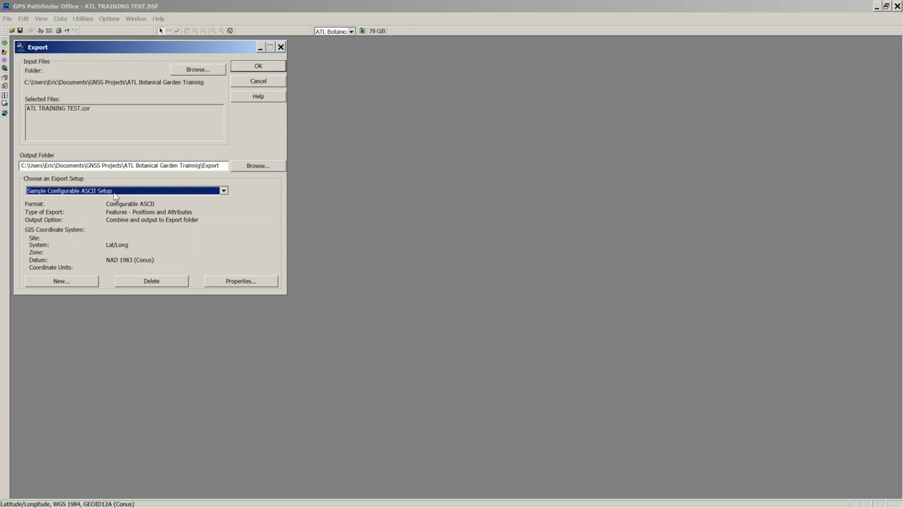
# Create a new export setup named ATL Training Spreadsheet as a copy of Sample Configurable ASCII Setup.
pyautogui.click(79, 283)
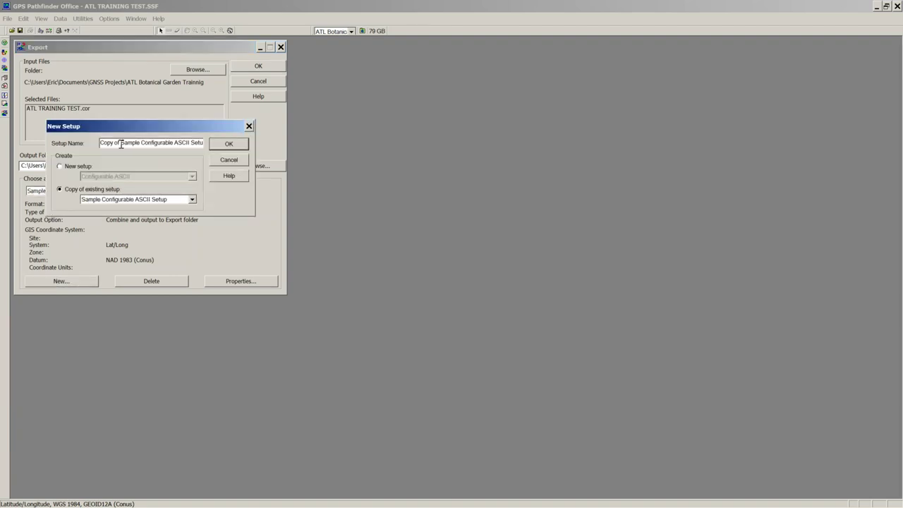
pyautogui.moveTo(118, 143); pyautogui.dragTo(70, 147)
pyautogui.press('Delete')
pyautogui.press('Delete')
pyautogui.press('Delete')
pyautogui.press('Delete')
pyautogui.press('Delete')
pyautogui.press('Delete')
pyautogui.press('Delete')
pyautogui.press('Delete')
pyautogui.press('Delete')
pyautogui.press('Delete')
pyautogui.press('Delete')
pyautogui.press('Delete')
pyautogui.press('Delete')
pyautogui.press('Delete')
pyautogui.press('Delete')
pyautogui.press('Delete')
pyautogui.press('Delete')
pyautogui.press('Delete')
pyautogui.press('Delete')
pyautogui.press('Delete')
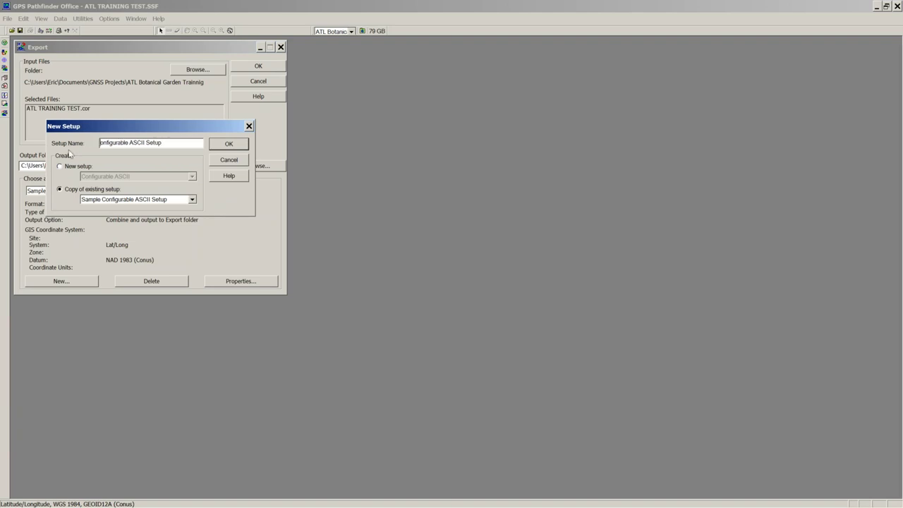
pyautogui.press('Delete')
pyautogui.write('ATL Training Spreadsheet')
pyautogui.click(229, 144)
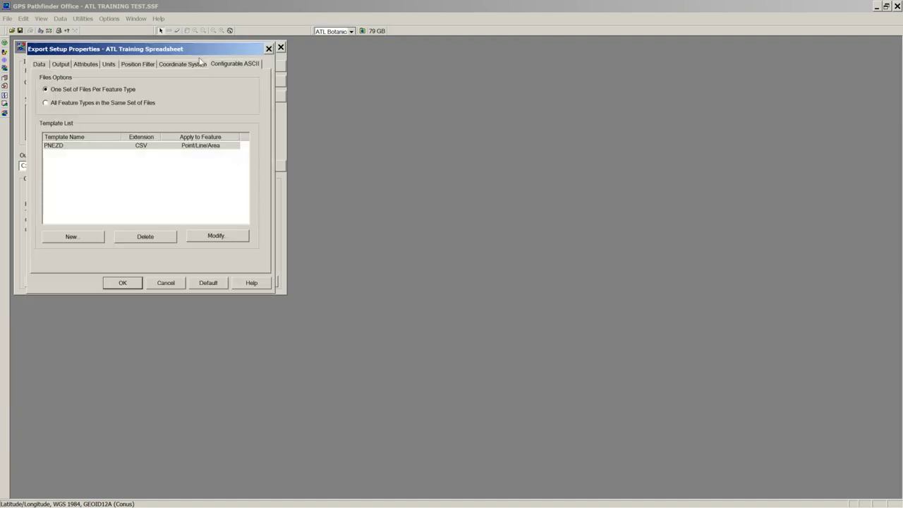
# Review the new setup's data, output, attribute, unit, position filter, coordinate system and Configurable ASCII properties.
pyautogui.moveTo(201, 54); pyautogui.dragTo(460, 64)
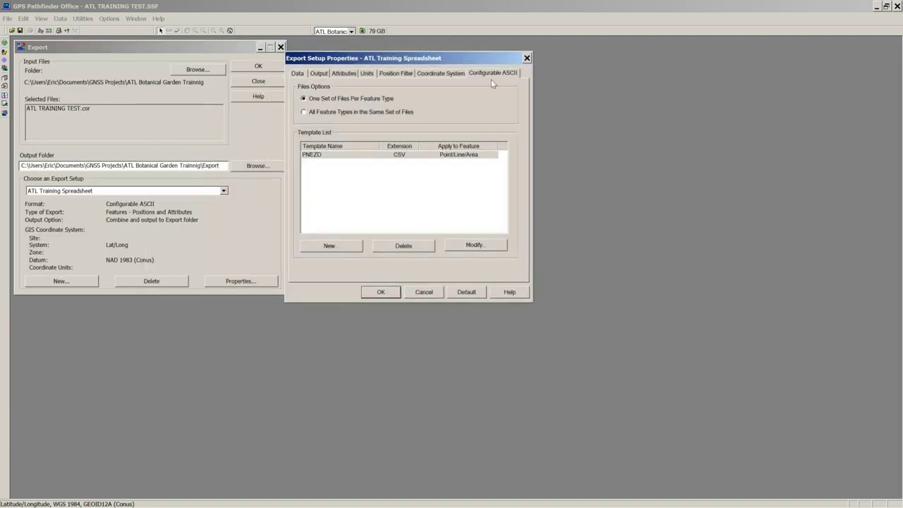
pyautogui.click(303, 76)
pyautogui.moveTo(321, 56); pyautogui.dragTo(360, 50)
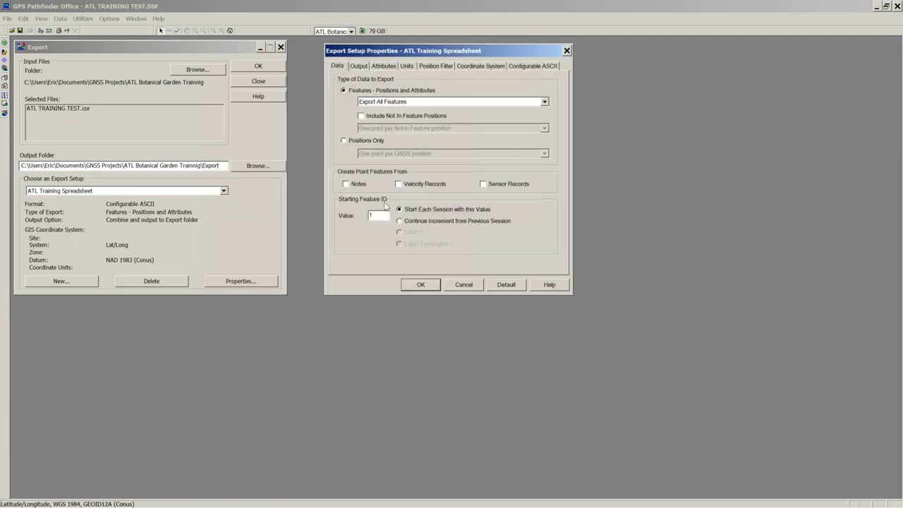
pyautogui.click(360, 66)
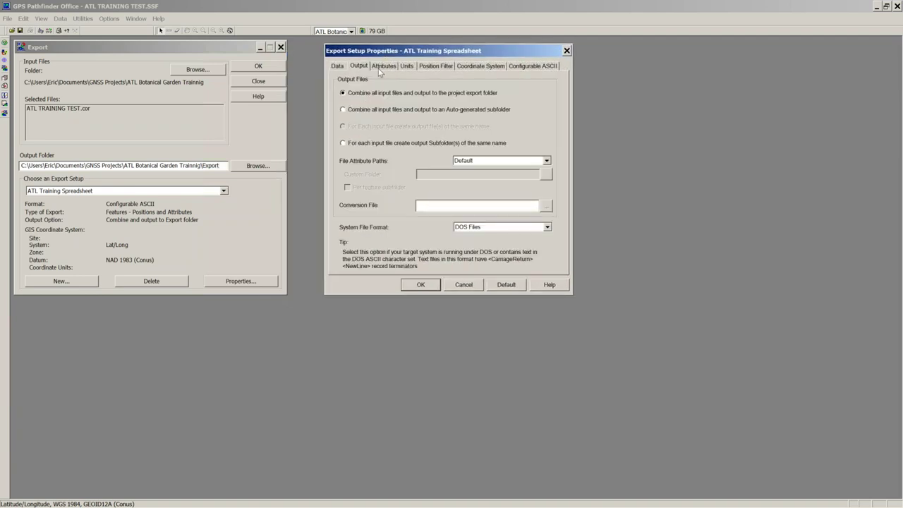
pyautogui.click(382, 66)
pyautogui.click(407, 67)
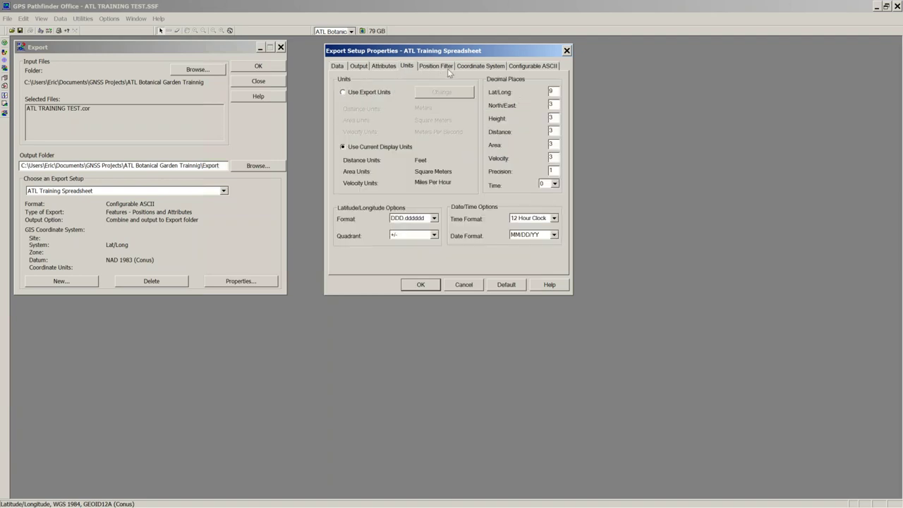
pyautogui.click(445, 67)
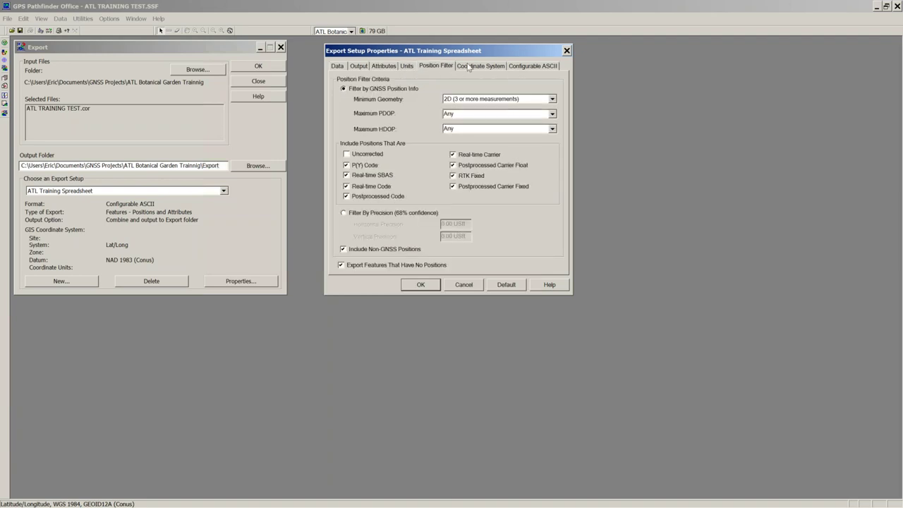
pyautogui.click(468, 67)
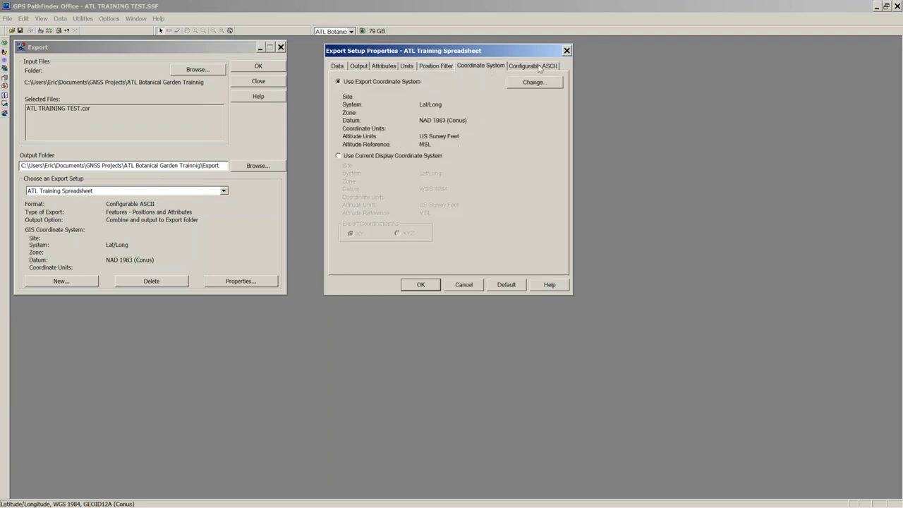
pyautogui.click(539, 67)
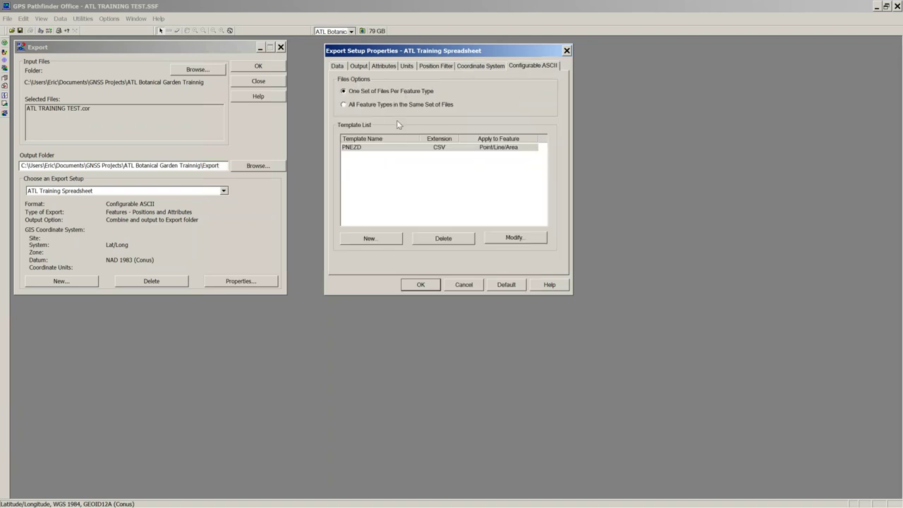
# Delete the existing PNEZD template from the ATL Training Spreadsheet setup's template list.
pyautogui.click(346, 148)
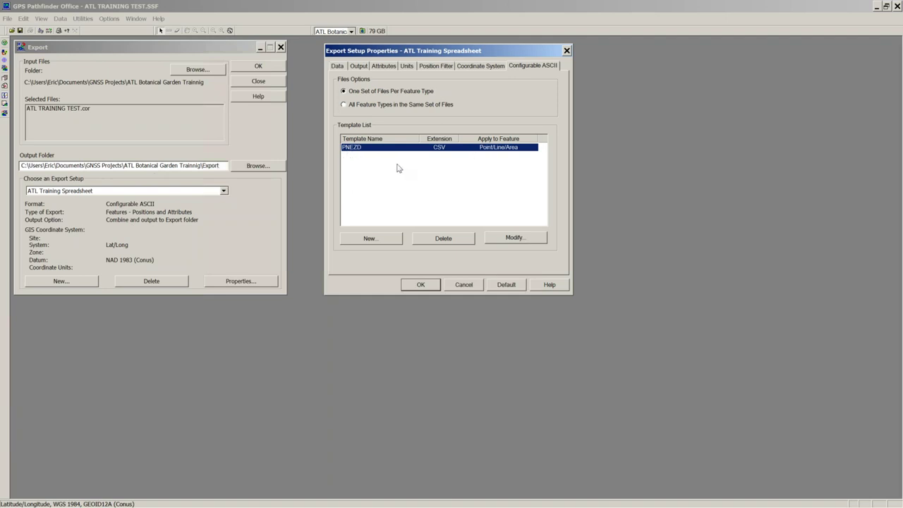
pyautogui.click(433, 242)
pyautogui.click(472, 199)
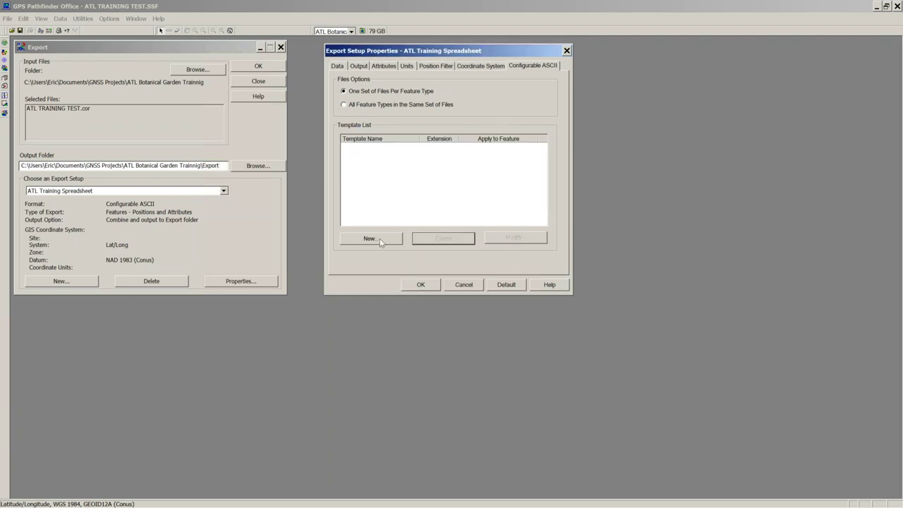
pyautogui.click(380, 240)
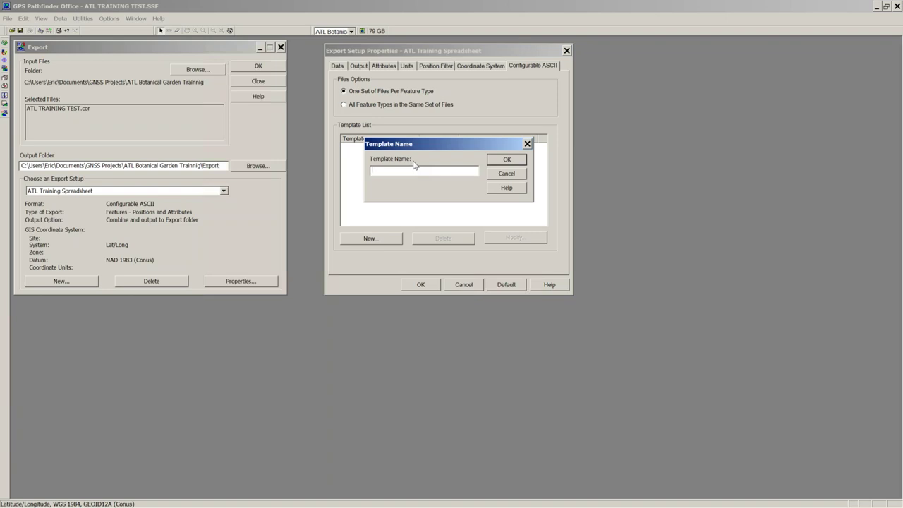
pyautogui.write('P')
pyautogui.write('ZD')
pyautogui.moveTo(408, 170); pyautogui.dragTo(361, 172)
pyautogui.click(512, 160)
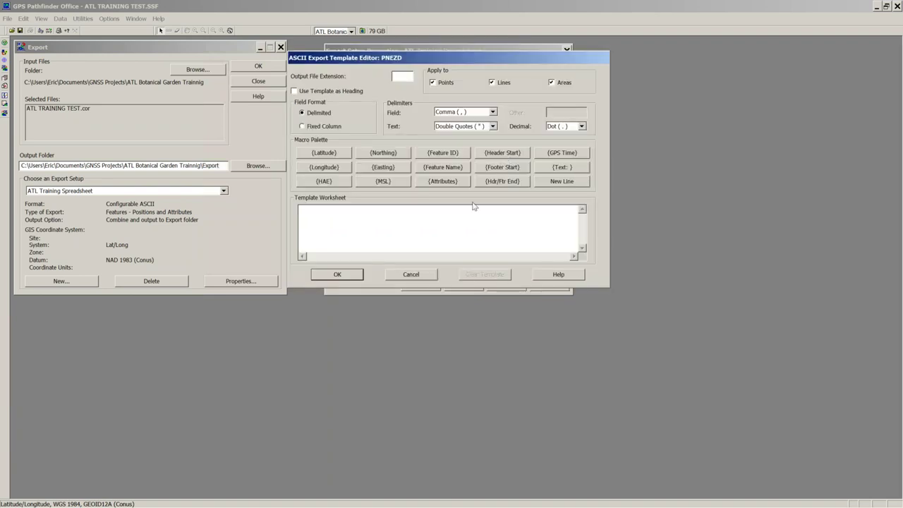
pyautogui.click(419, 275)
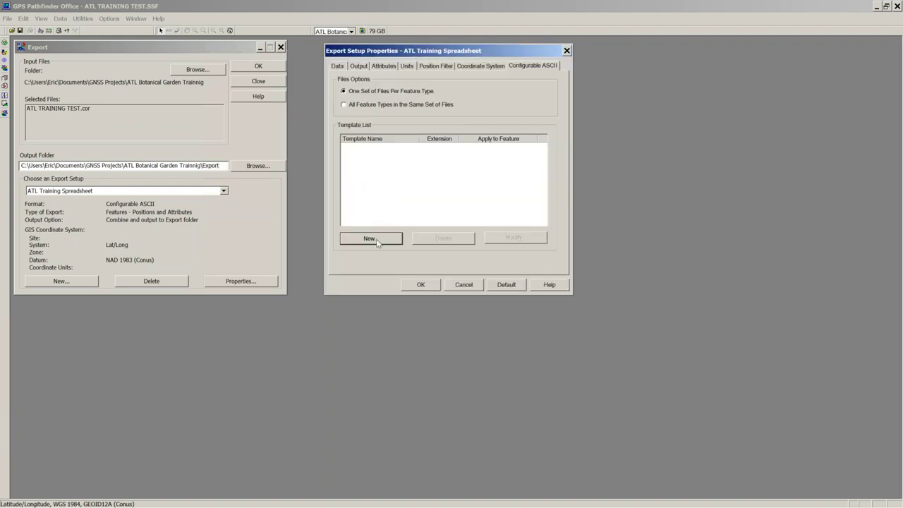
# Start a new Configurable ASCII template and enter PNEZD as its name.
pyautogui.click(377, 241)
pyautogui.write('PNE')
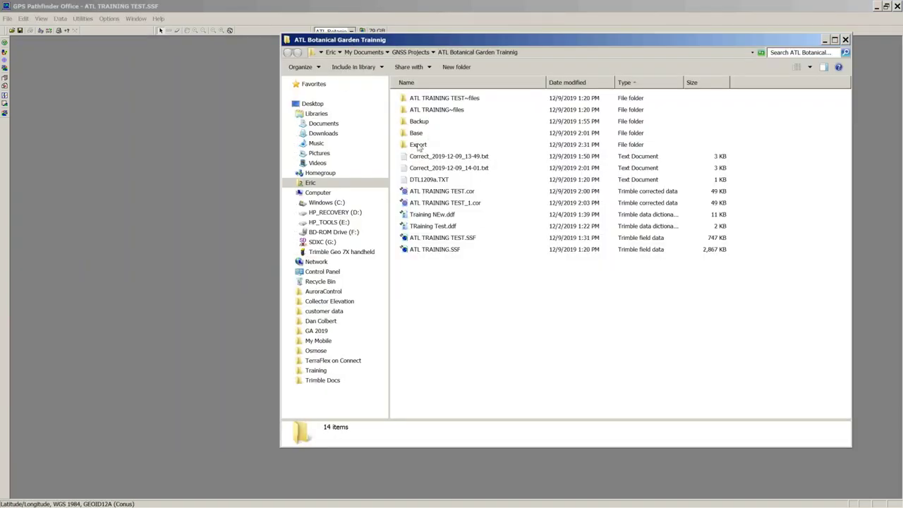
# Examine the mArea, rcPlants, riPlants and Waterway shapefile sets in the project's Export folder in Windows Explorer.
pyautogui.moveTo(553, 44); pyautogui.dragTo(448, 29)
pyautogui.click(304, 200)
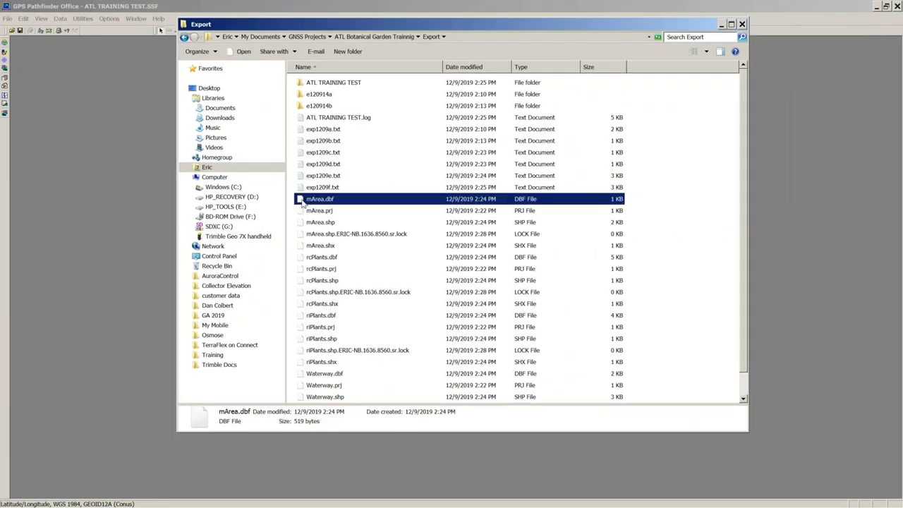
pyautogui.keyDown('shift'); pyautogui.click(314, 222); pyautogui.keyUp('shift')
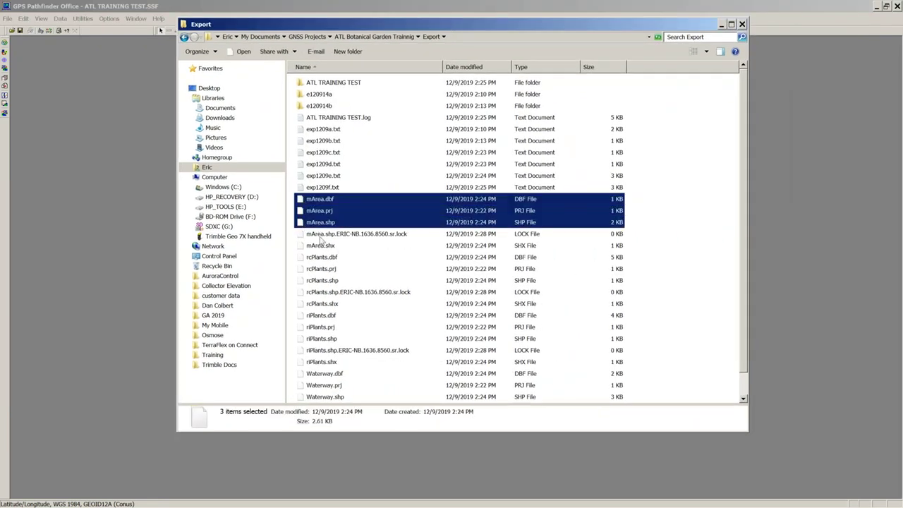
pyautogui.click(319, 270)
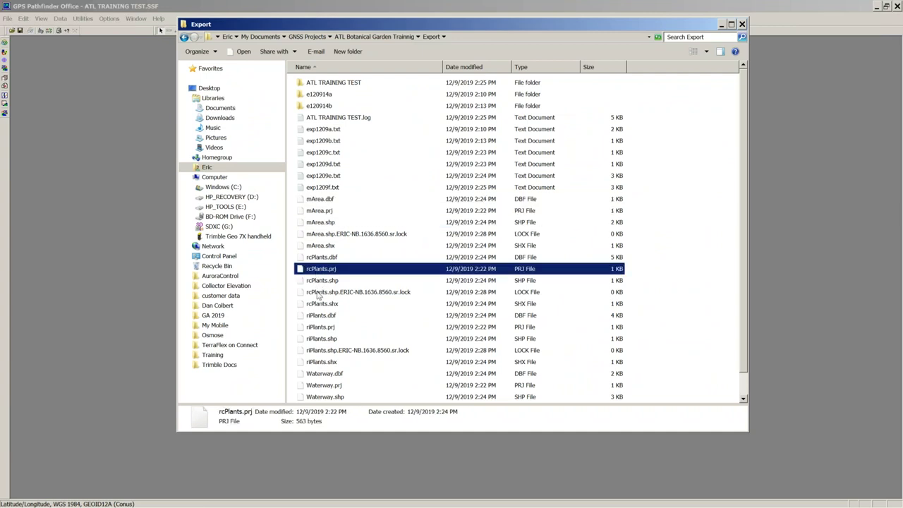
pyautogui.keyDown('shift'); pyautogui.click(317, 293); pyautogui.keyUp('shift')
pyautogui.click(324, 305)
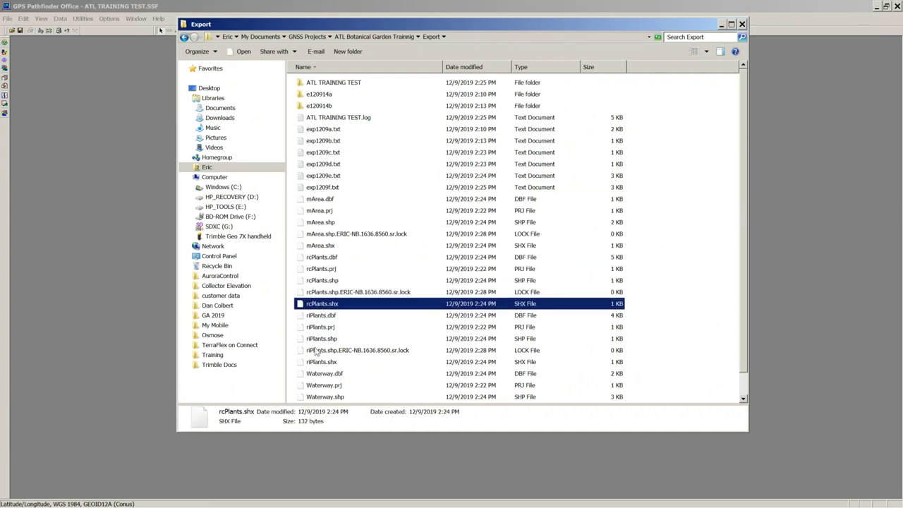
pyautogui.click(318, 319)
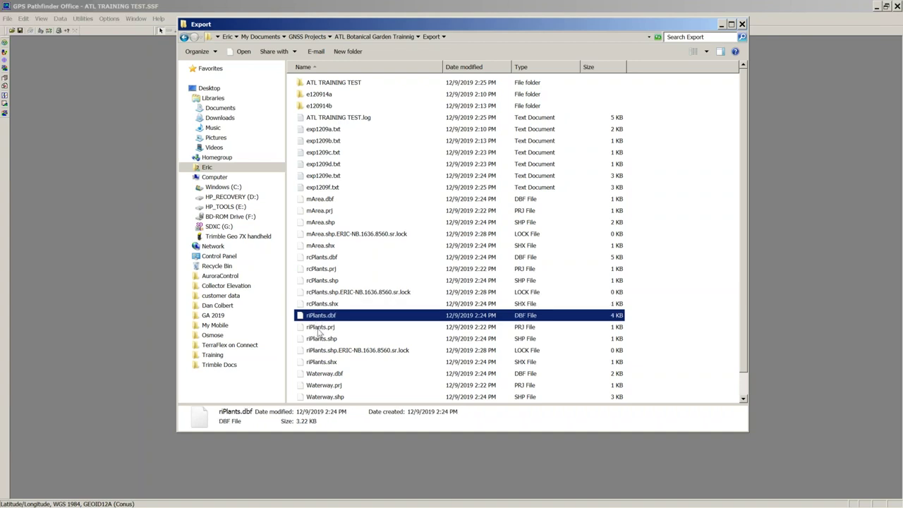
pyautogui.keyDown('shift'); pyautogui.click(319, 351); pyautogui.keyUp('shift')
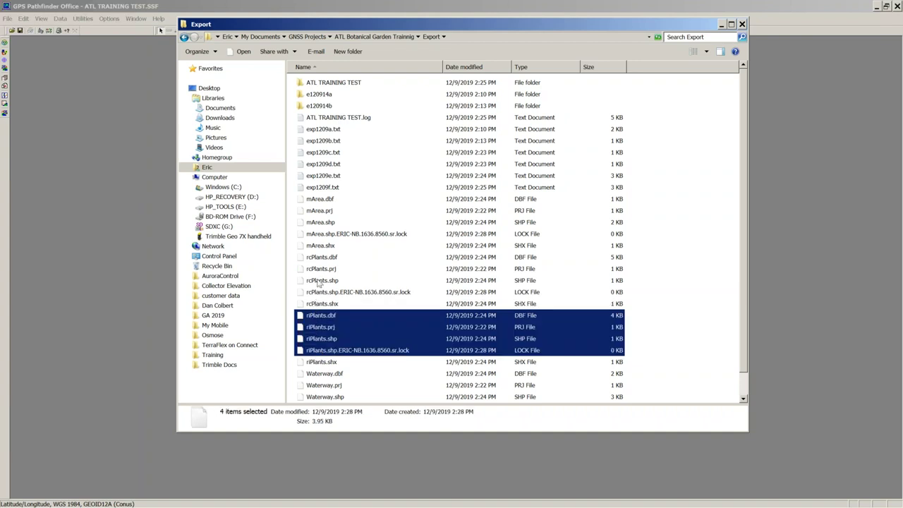
pyautogui.click(325, 373)
pyautogui.keyDown('shift'); pyautogui.click(333, 396); pyautogui.keyUp('shift')
pyautogui.click(739, 28)
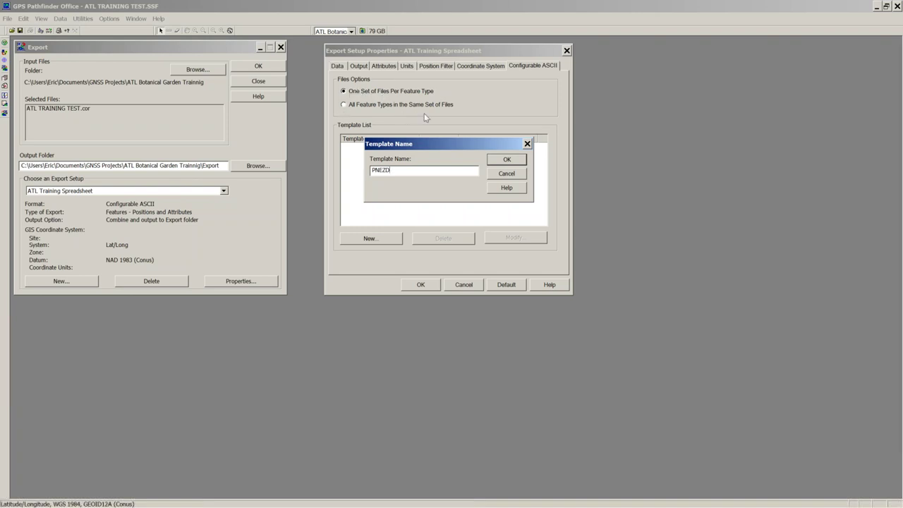
# Accept the template name, set the output file extension to csv and use the template as heading.
pyautogui.click(507, 159)
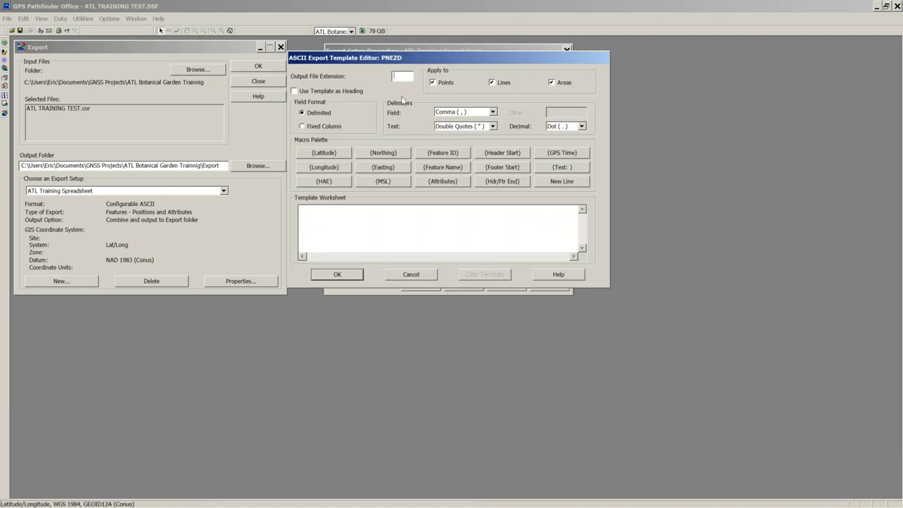
pyautogui.write('t')
pyautogui.moveTo(409, 76); pyautogui.dragTo(368, 72)
pyautogui.write('asc')
pyautogui.moveTo(409, 76); pyautogui.dragTo(392, 76)
pyautogui.moveTo(408, 75); pyautogui.dragTo(389, 77)
pyautogui.write('c')
pyautogui.click(296, 92)
# Keep Comma as the template's field delimiter and set the text delimiter to None.
pyautogui.click(493, 112)
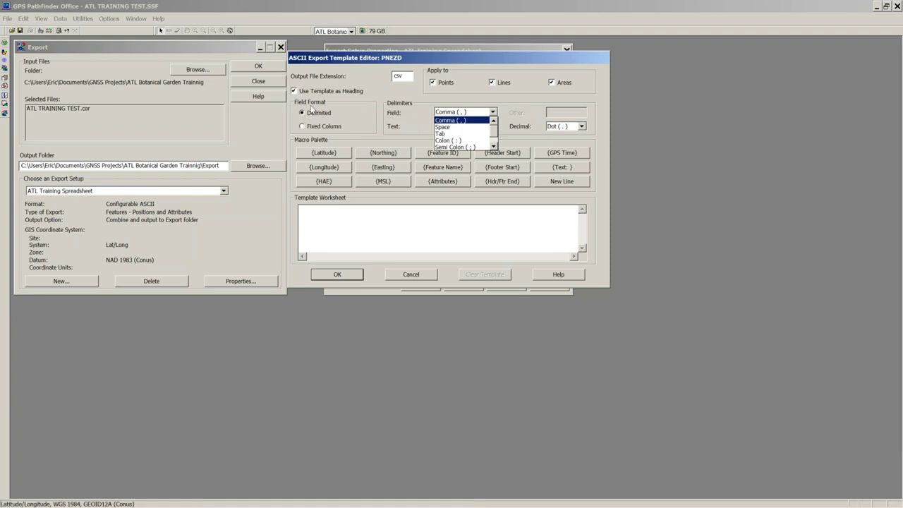
pyautogui.click(311, 108)
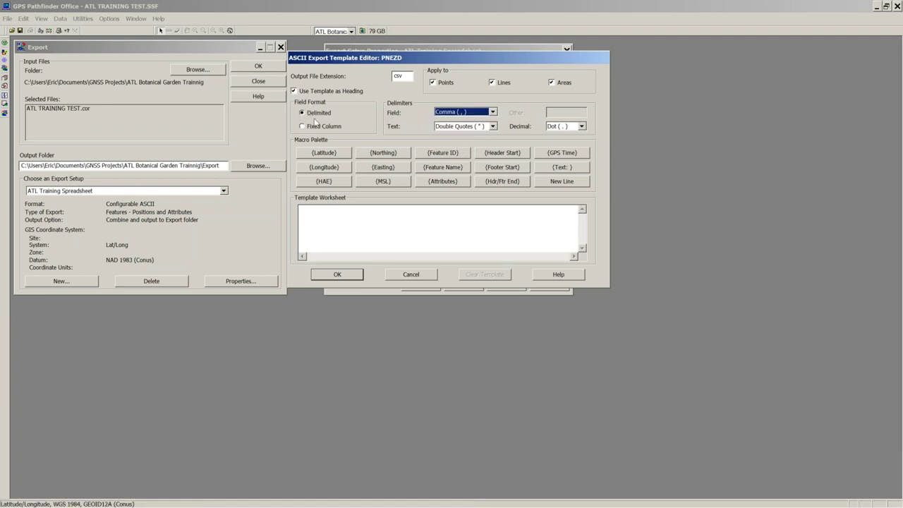
pyautogui.click(492, 112)
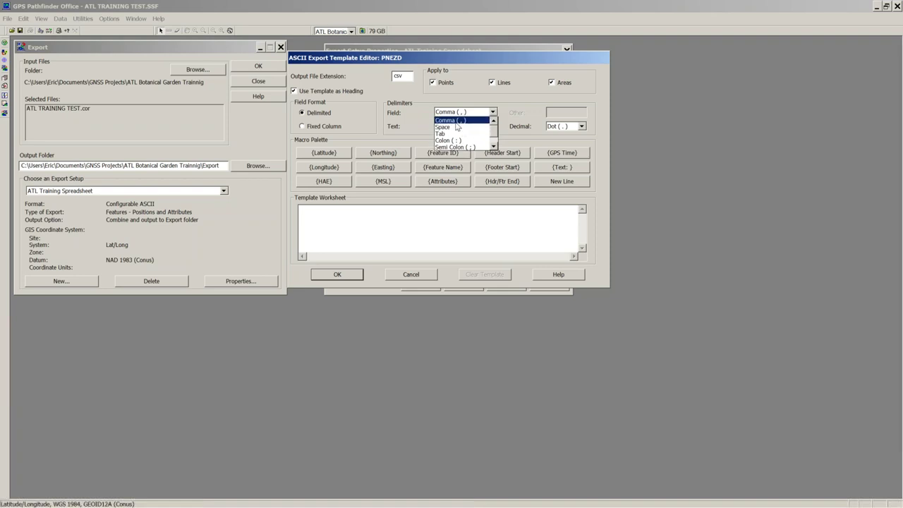
pyautogui.press('Escape')
pyautogui.click(493, 113)
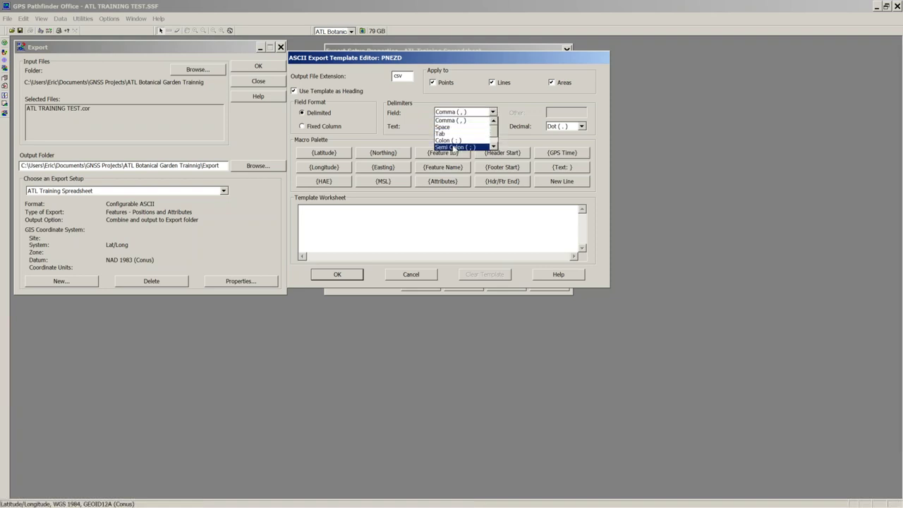
pyautogui.click(469, 121)
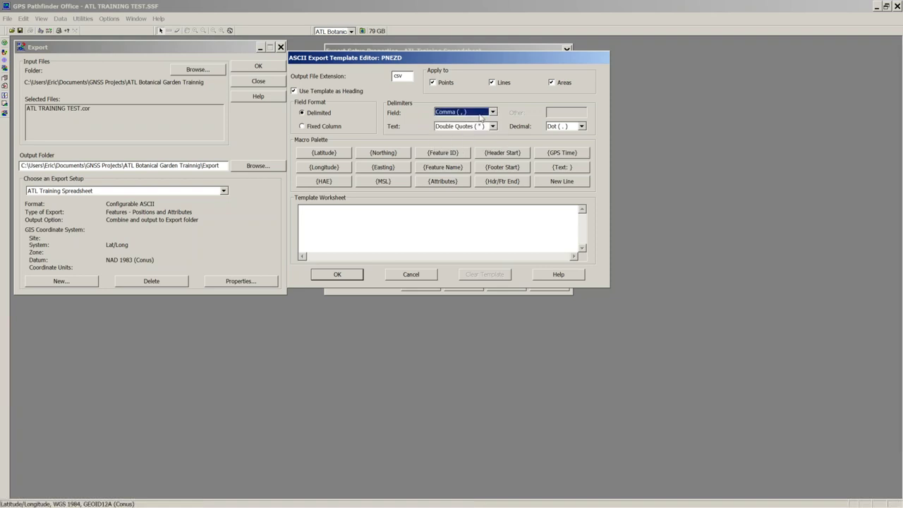
pyautogui.click(493, 126)
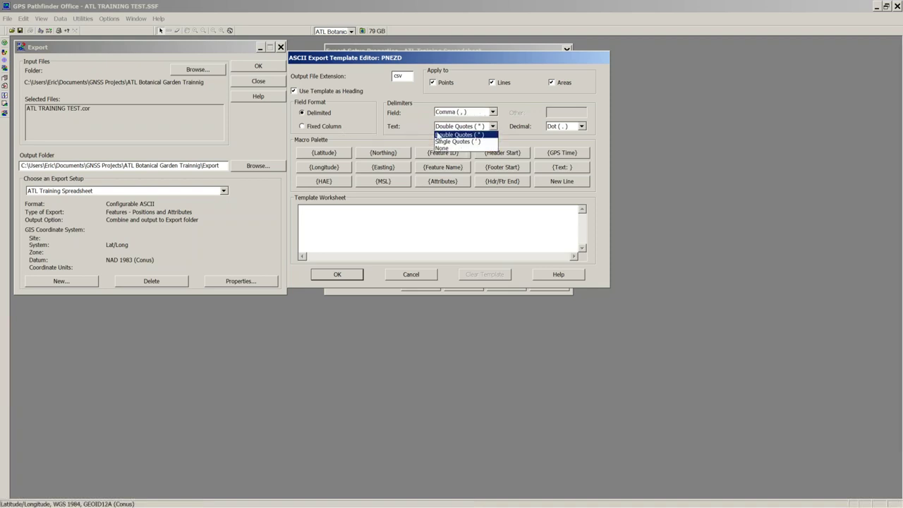
pyautogui.click(447, 149)
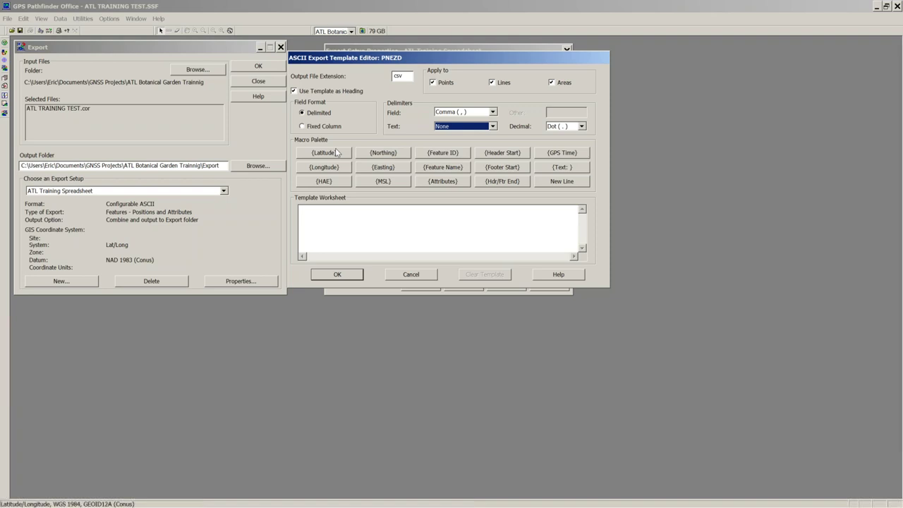
# Add the Feature ID, Latitude, Longitude, MSL and Attributes macros to the template worksheet, and save the template and export setup.
pyautogui.click(443, 153)
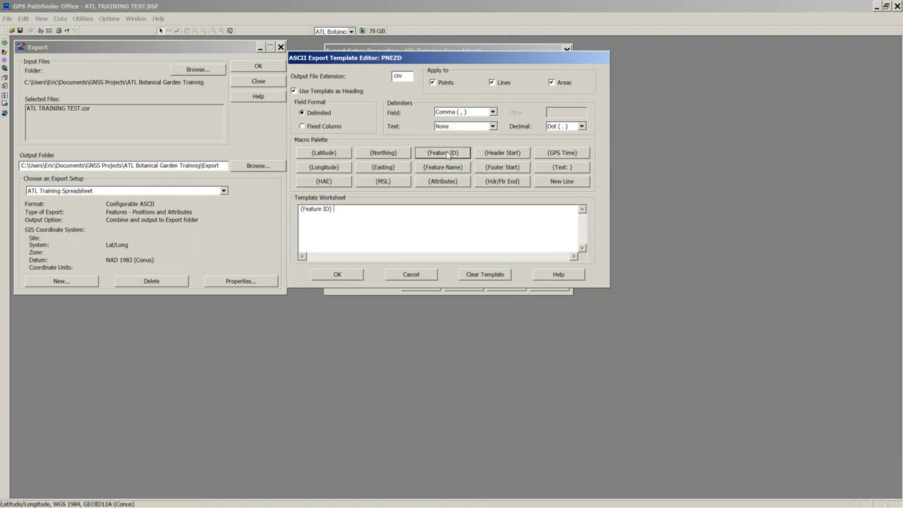
pyautogui.click(321, 154)
pyautogui.click(324, 167)
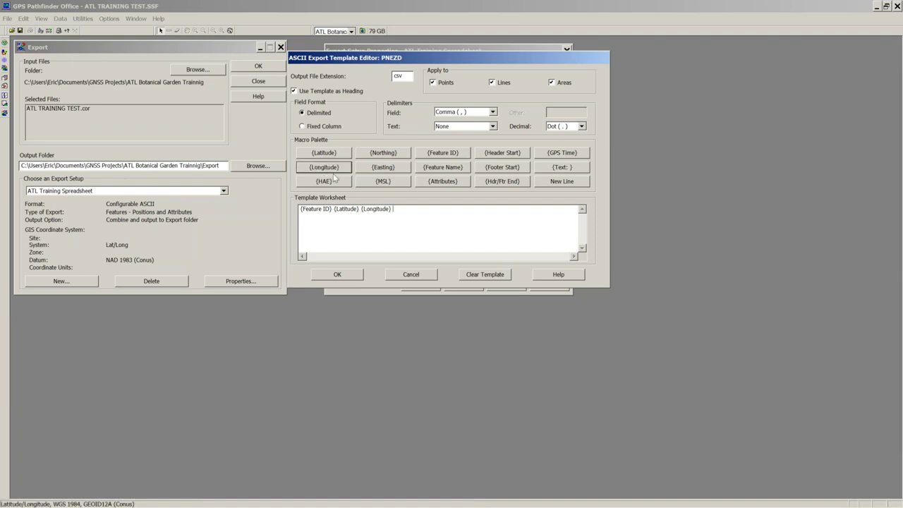
pyautogui.click(382, 181)
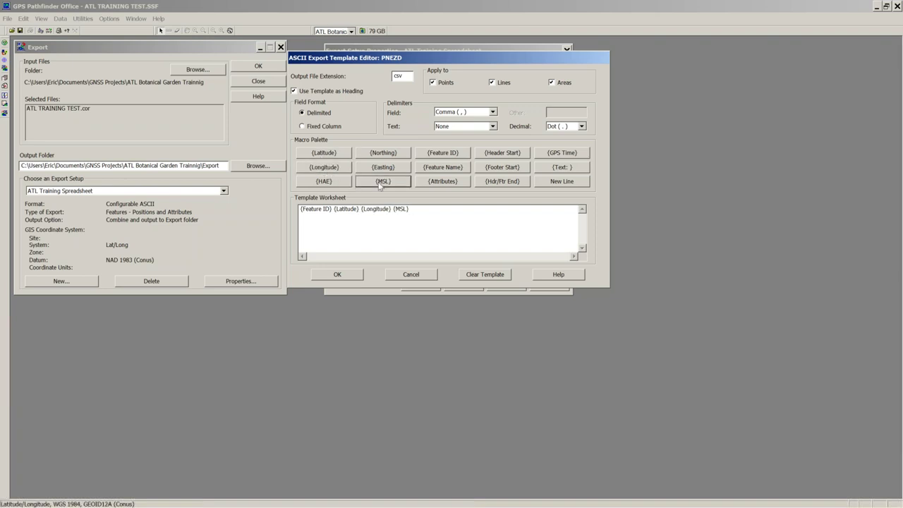
pyautogui.click(440, 182)
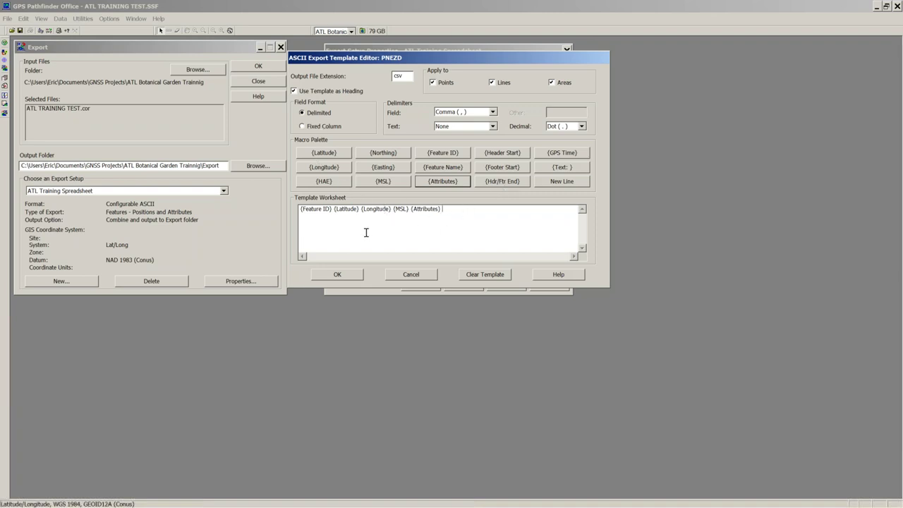
pyautogui.click(337, 274)
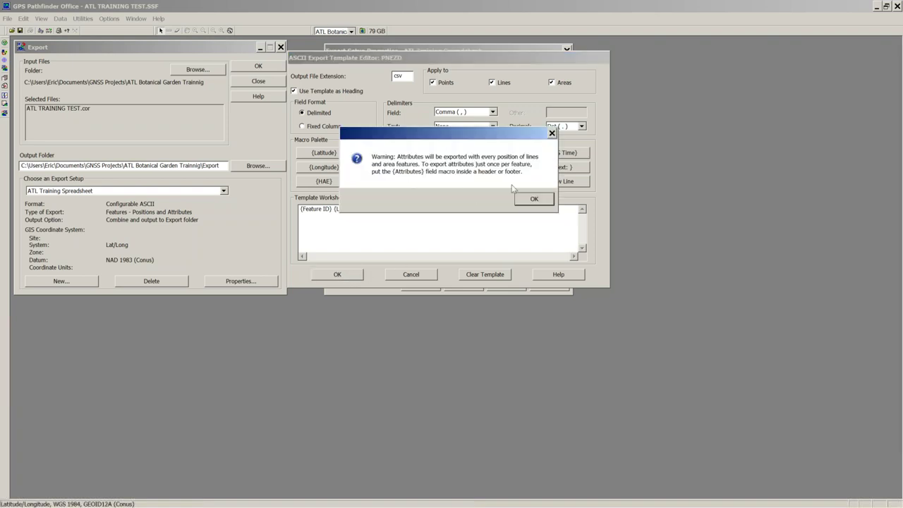
pyautogui.click(526, 201)
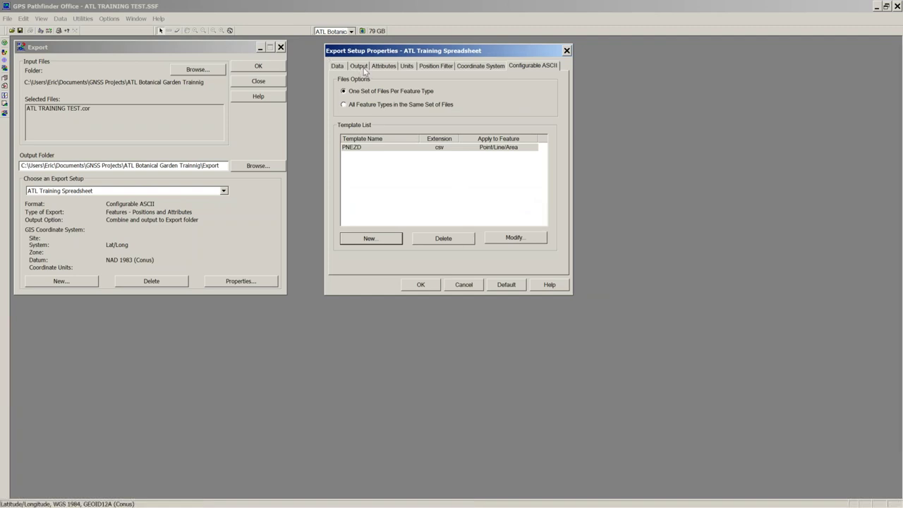
pyautogui.click(421, 285)
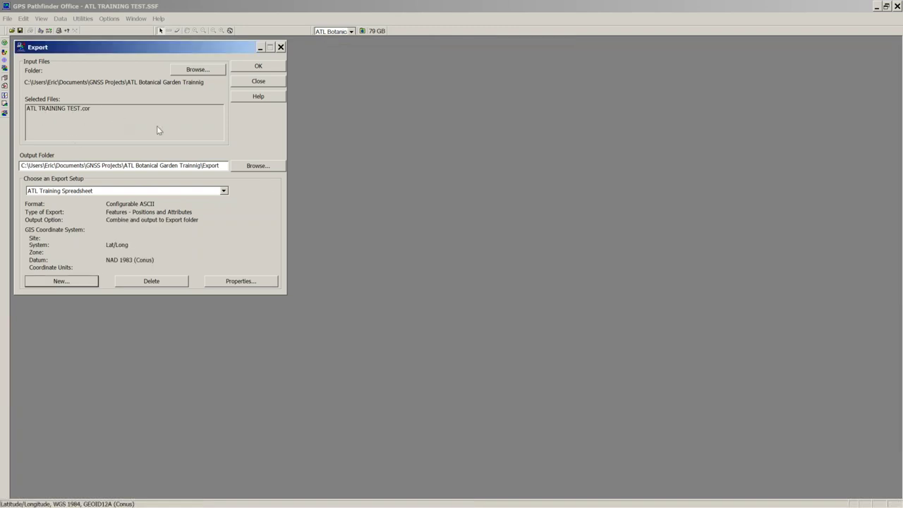
# Set the ATL Training Spreadsheet setup to combine all input files and output to an auto-generated subfolder.
pyautogui.click(240, 282)
pyautogui.click(57, 64)
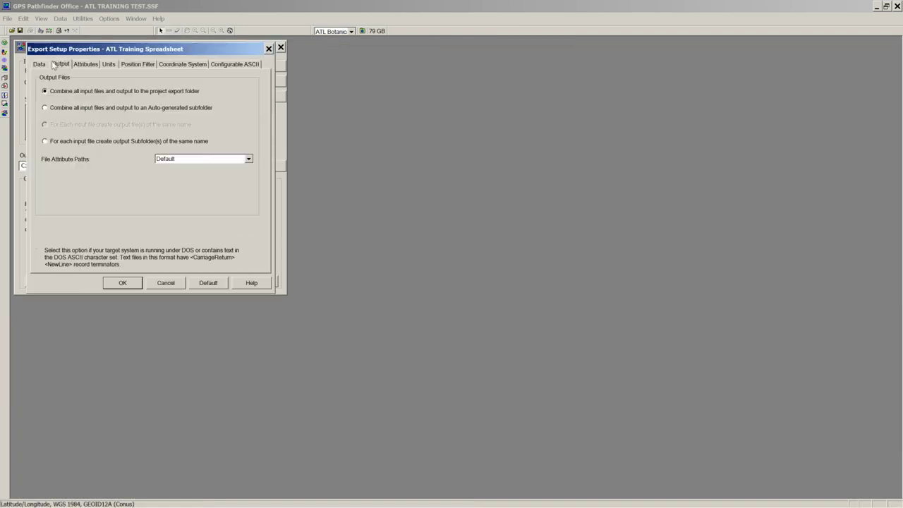
pyautogui.click(46, 108)
pyautogui.click(134, 286)
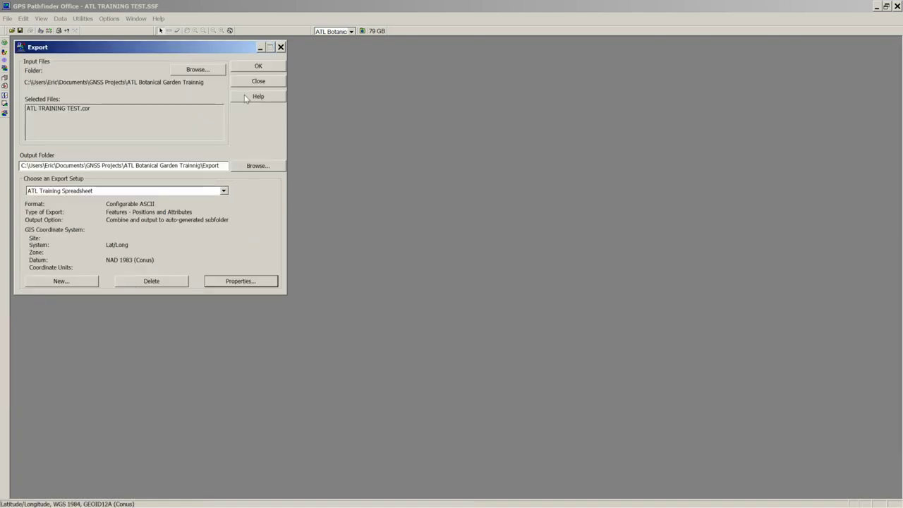
# Export ATL TRAINING TEST.cor with the ATL Training Spreadsheet setup and dismiss the export summary.
pyautogui.click(256, 67)
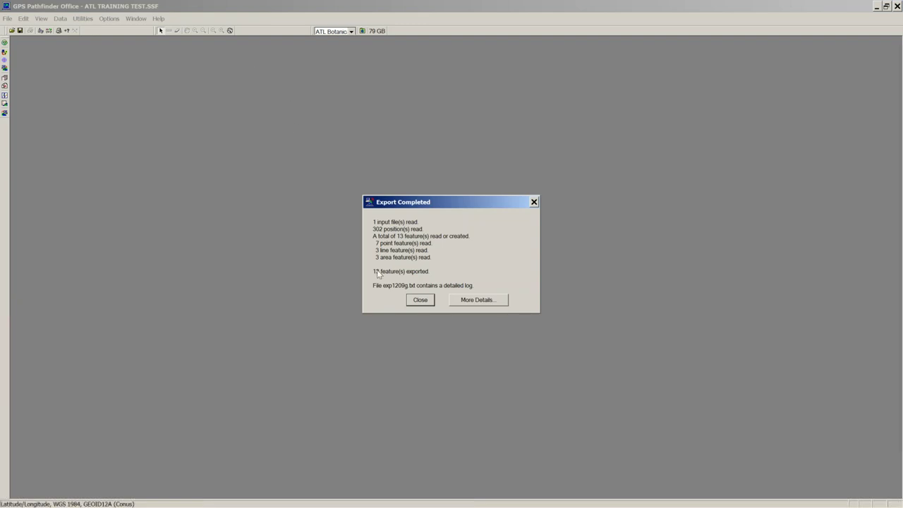
pyautogui.click(421, 301)
# Open rcPlants.csv from the e120914c subfolder of the project's Export folder in Excel.
pyautogui.click(362, 31)
pyautogui.doubleClick(314, 129)
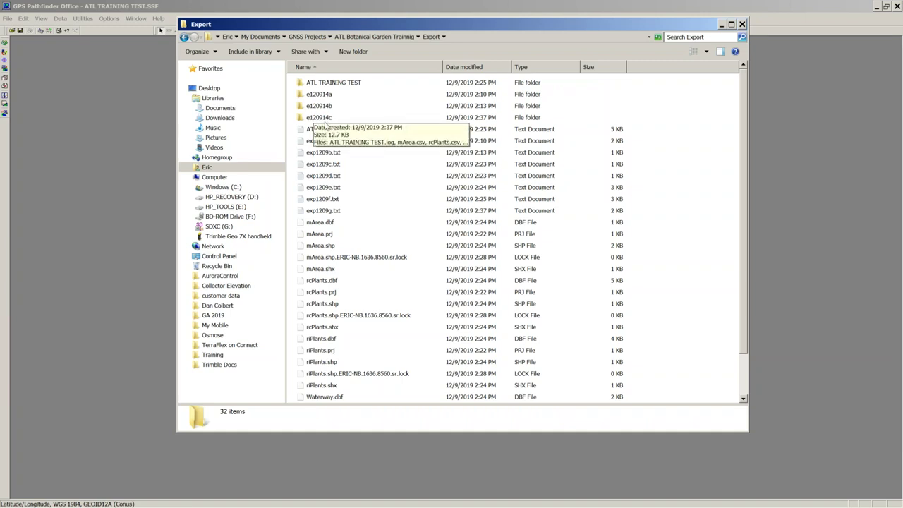
pyautogui.moveTo(418, 506)
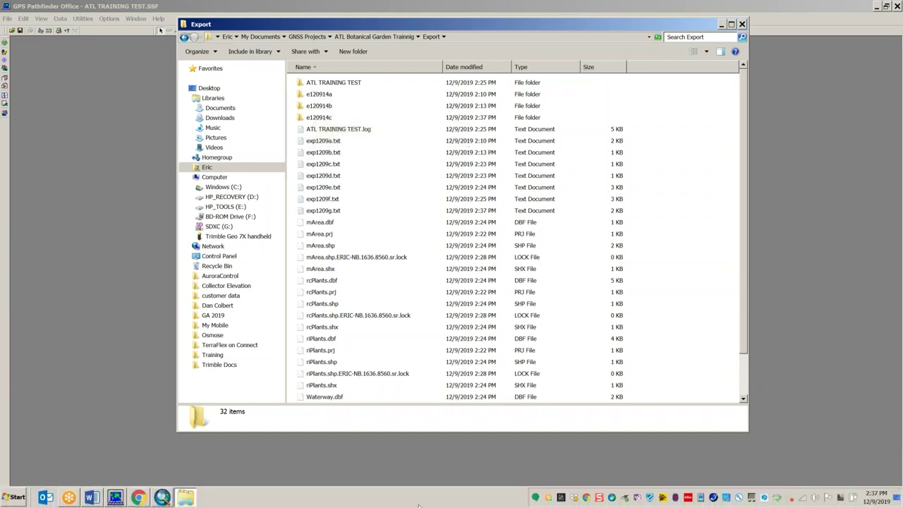
pyautogui.doubleClick(313, 120)
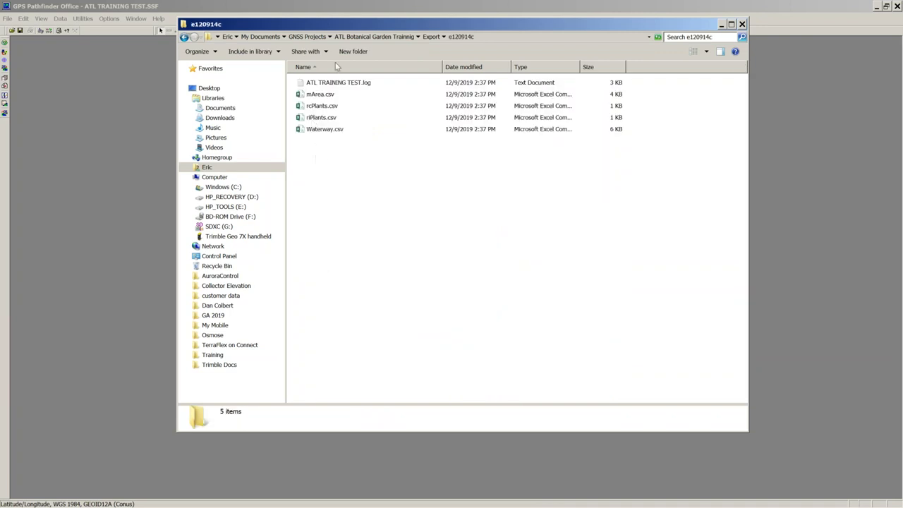
pyautogui.doubleClick(328, 107)
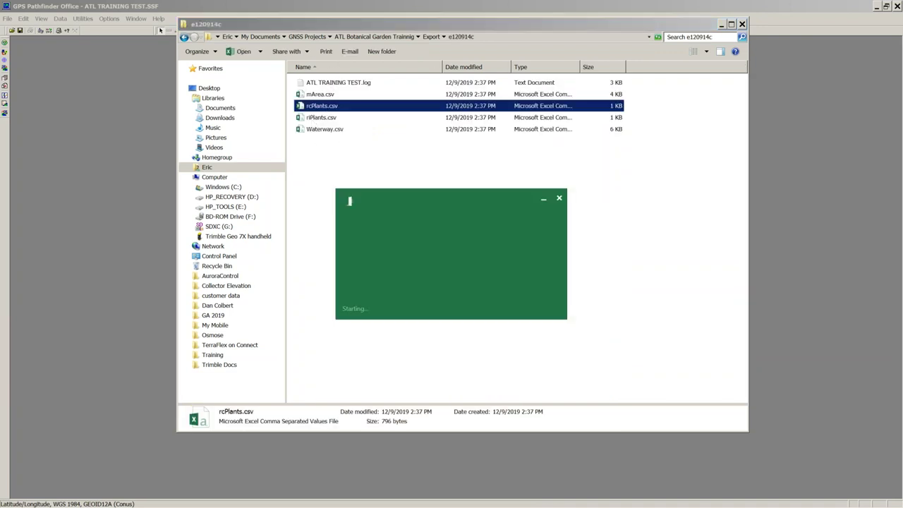
# Accept the file format prompts for rcPlants.csv and review its record rows and ID column.
pyautogui.click(416, 280)
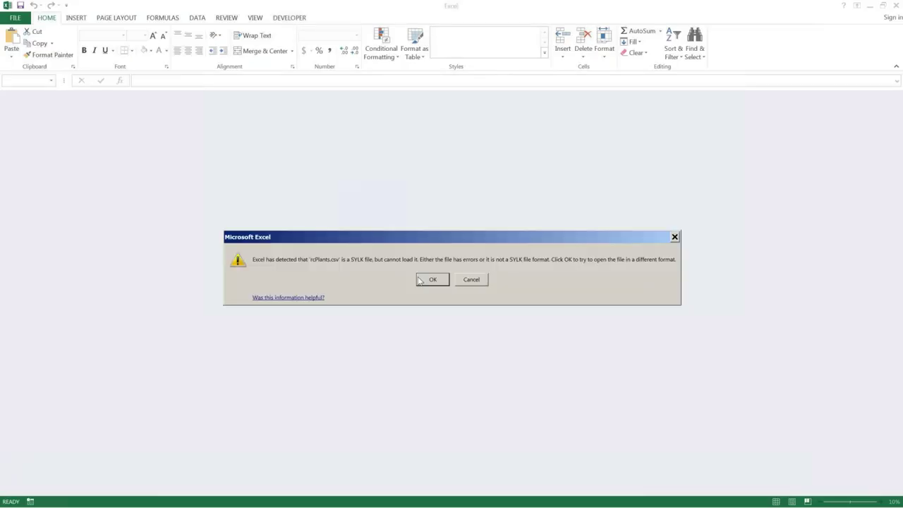
pyautogui.click(426, 279)
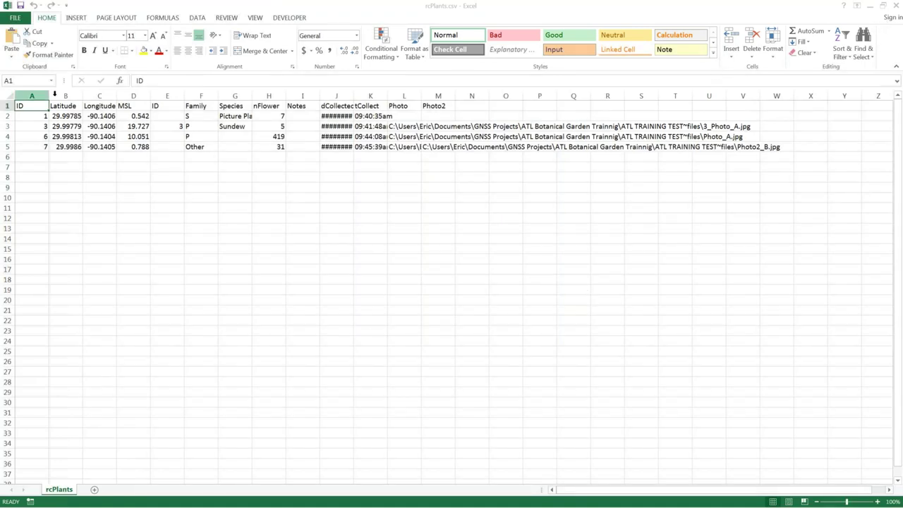
pyautogui.moveTo(7, 116); pyautogui.dragTo(7, 147)
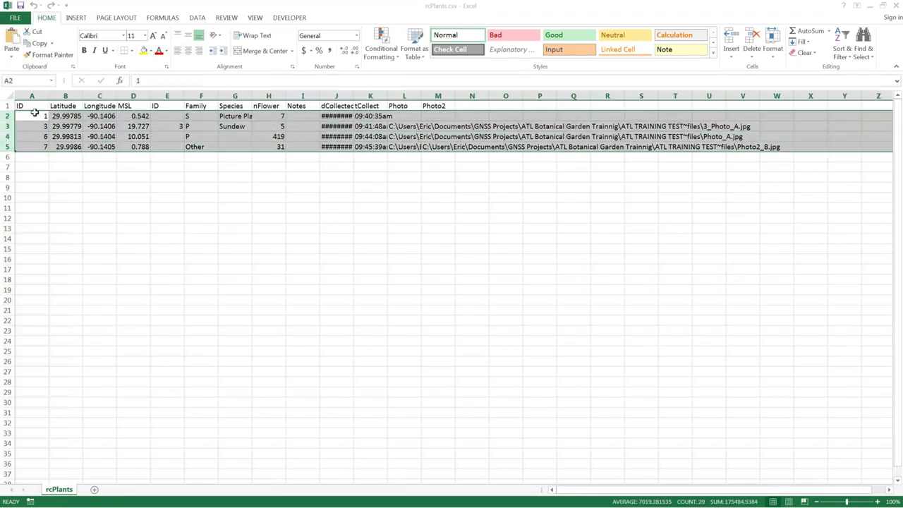
pyautogui.moveTo(32, 95); pyautogui.dragTo(36, 115)
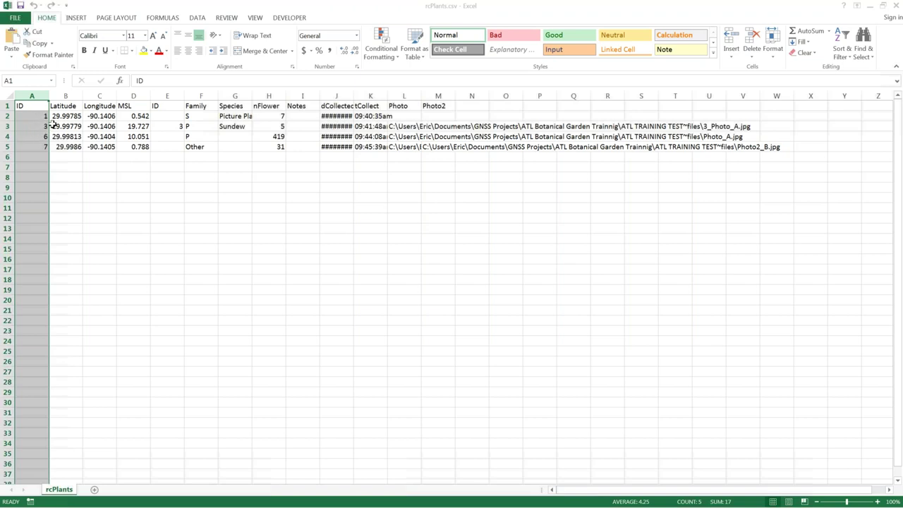
# Widen the Latitude, Longitude and MSL columns in rcPlants.csv and examine the attribute columns from ID to Photo2.
pyautogui.moveTo(82, 94); pyautogui.dragTo(219, 94)
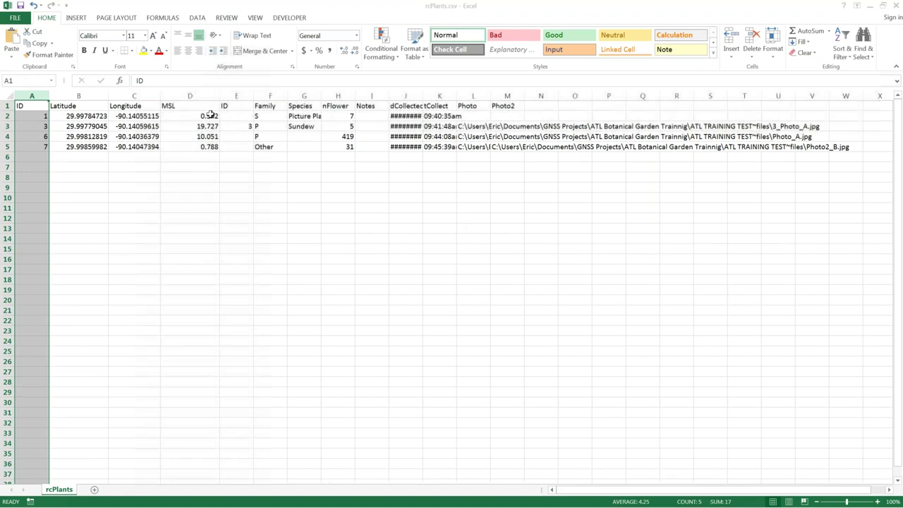
pyautogui.click(249, 94)
pyautogui.moveTo(249, 94); pyautogui.dragTo(519, 95)
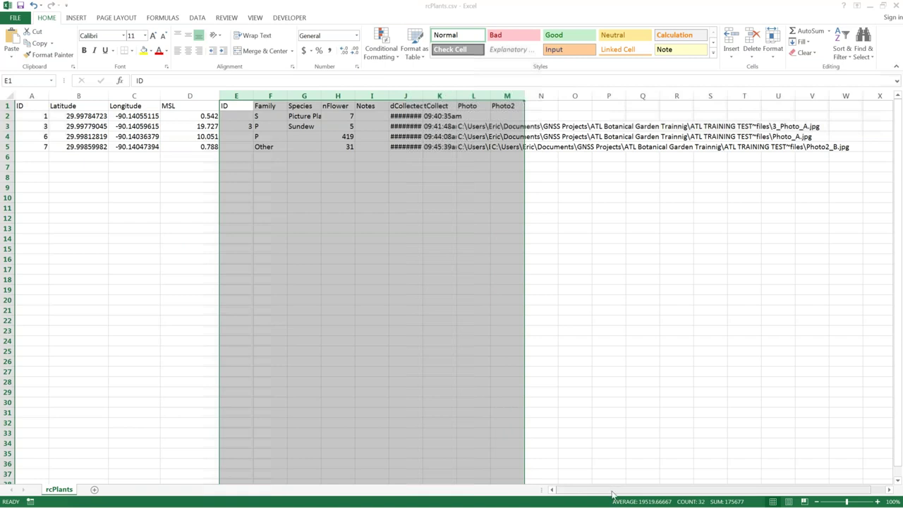
pyautogui.hscroll(1, 612, 494)
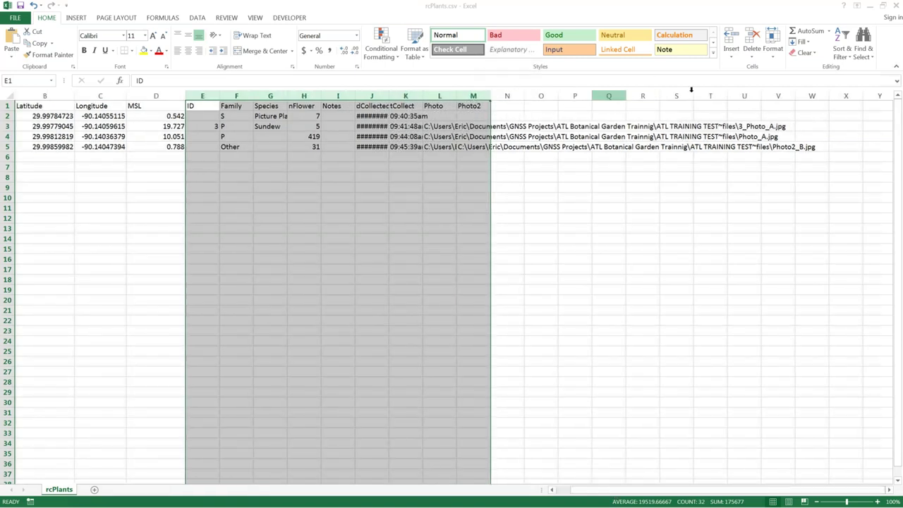
pyautogui.click(505, 93)
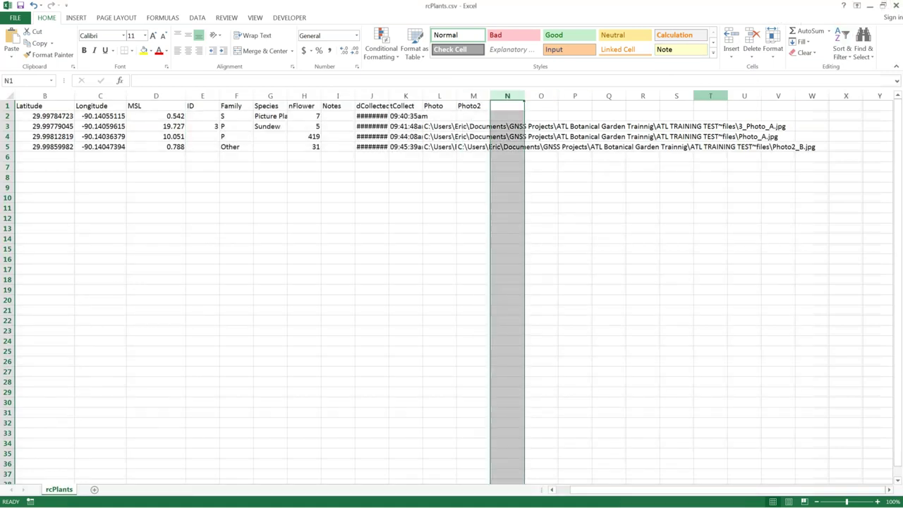
# Close rcPlants.csv without saving and open Waterway.csv in Excel, accepting the file format prompts.
pyautogui.click(895, 6)
pyautogui.click(433, 273)
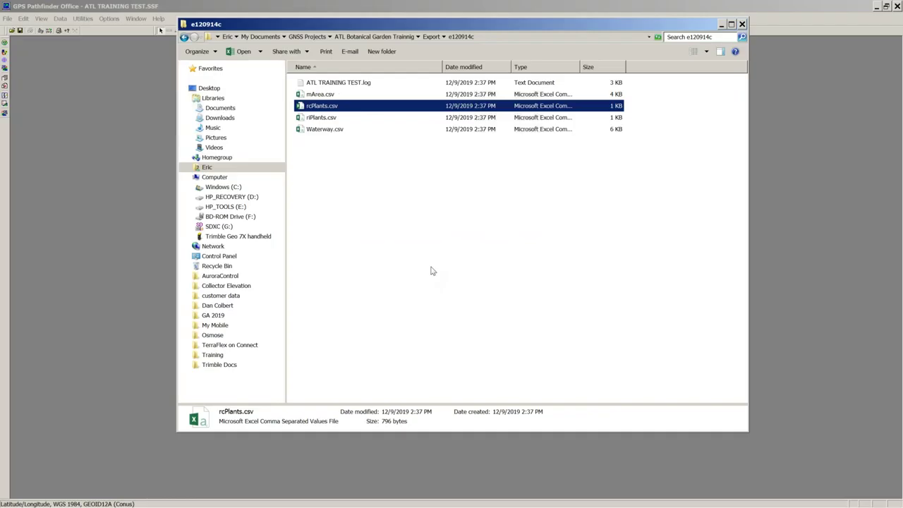
pyautogui.doubleClick(310, 133)
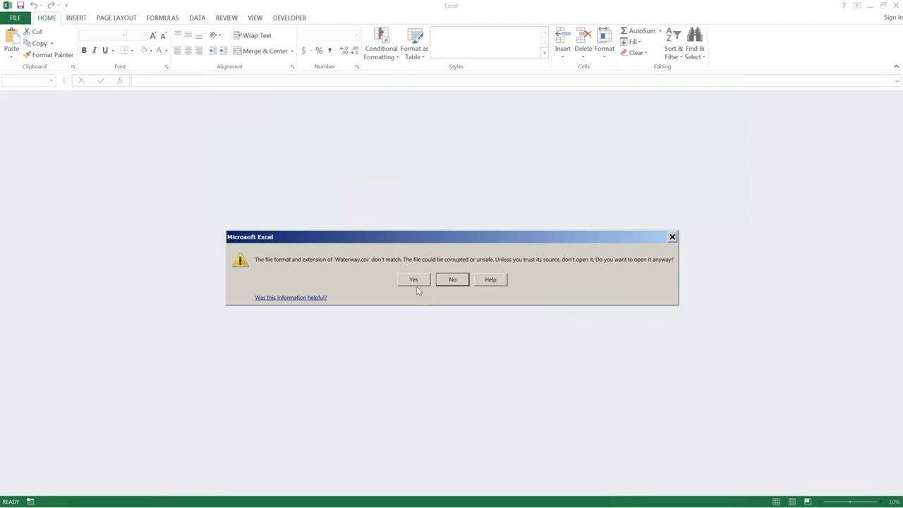
pyautogui.click(415, 281)
pyautogui.click(433, 278)
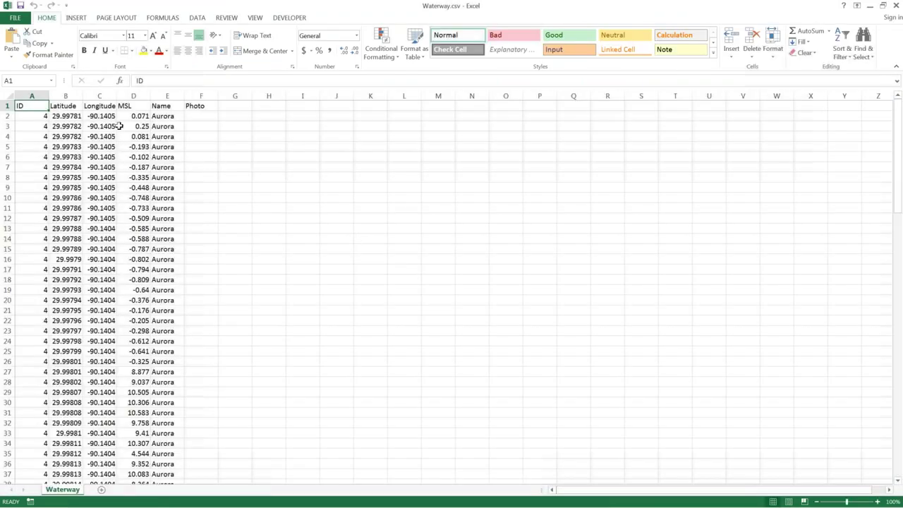
# Select rows 2 to 98 of feature ID 4 in Waterway.csv and compare them with the map in GPS Pathfinder Office.
pyautogui.moveTo(50, 98); pyautogui.dragTo(64, 98)
pyautogui.moveTo(7, 116); pyautogui.dragTo(6, 281)
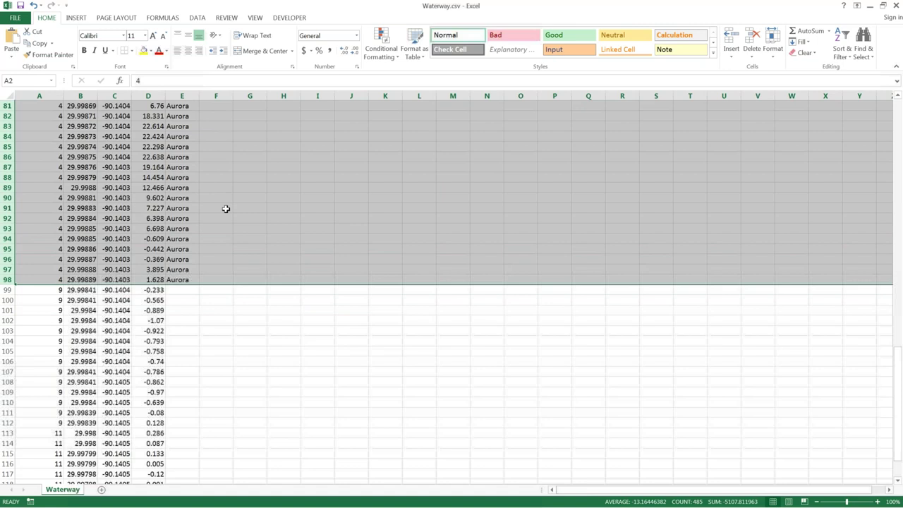
pyautogui.moveTo(162, 500)
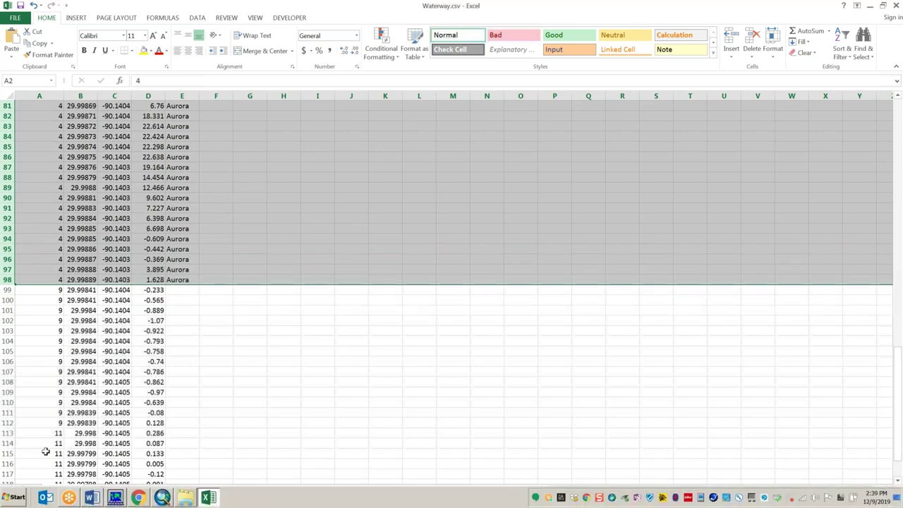
pyautogui.click(119, 498)
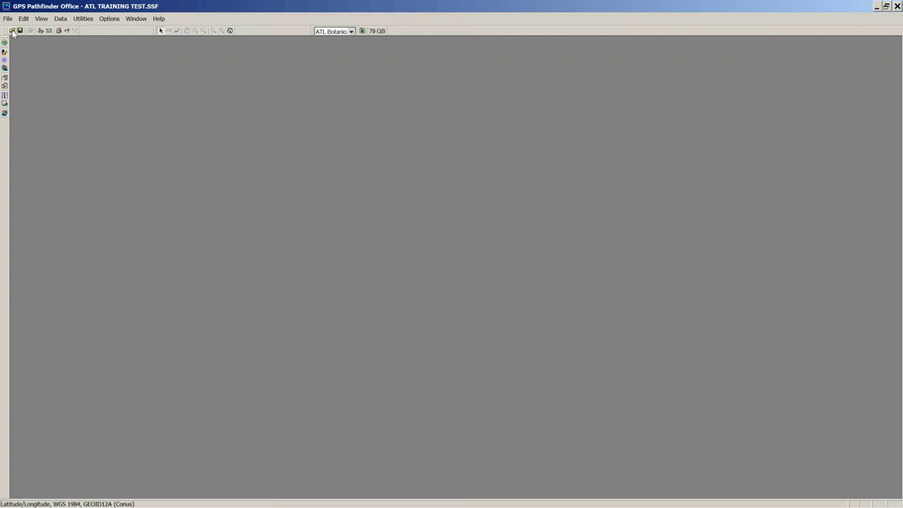
pyautogui.click(42, 31)
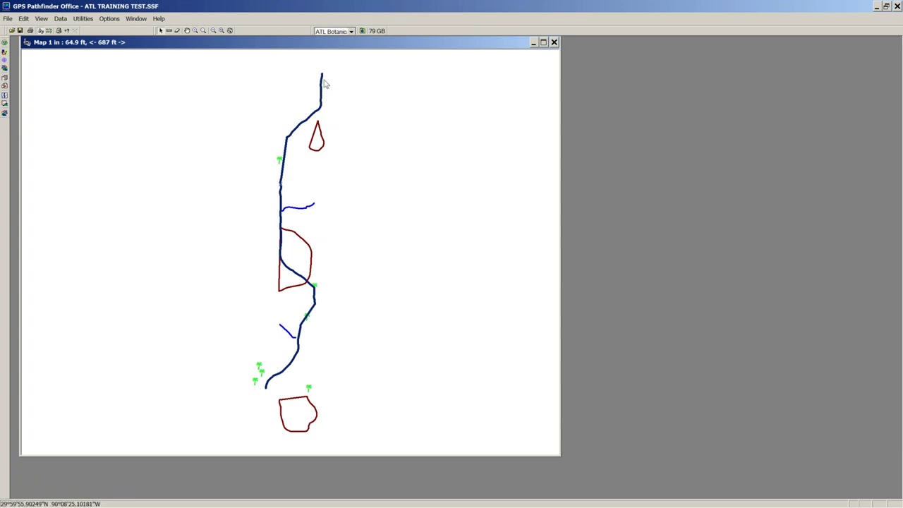
pyautogui.click(875, 6)
# Examine the Waterway.csv position rows for feature IDs 4, 9 and 11, including rows 3, 99 and 113.
pyautogui.scroll(4, 92, 118)
pyautogui.scroll(20, 91, 119)
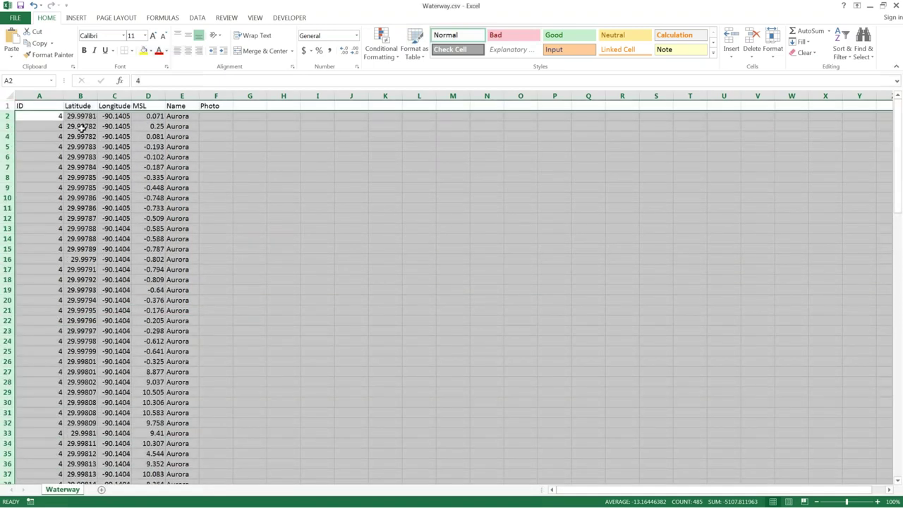
pyautogui.click(45, 135)
pyautogui.click(8, 126)
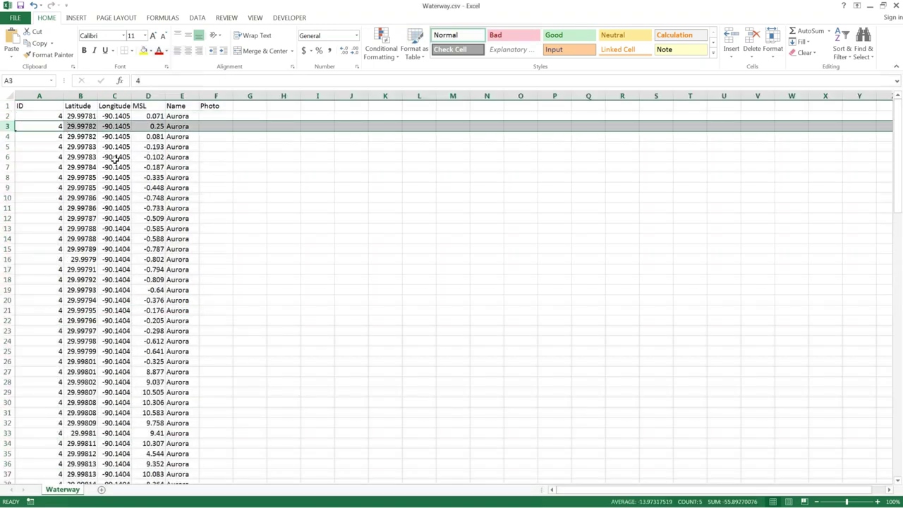
pyautogui.scroll(-6, 119, 226)
pyautogui.scroll(-20, 116, 233)
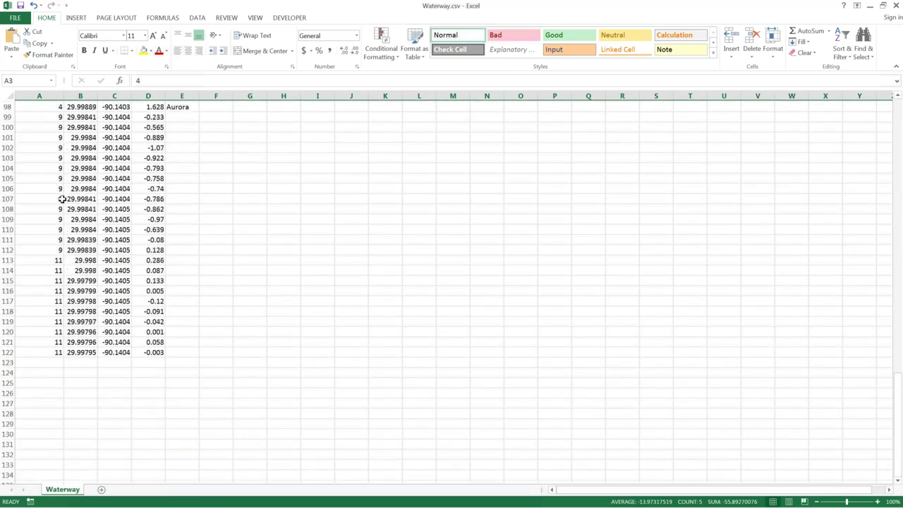
pyautogui.scroll(3, 57, 182)
pyautogui.click(7, 187)
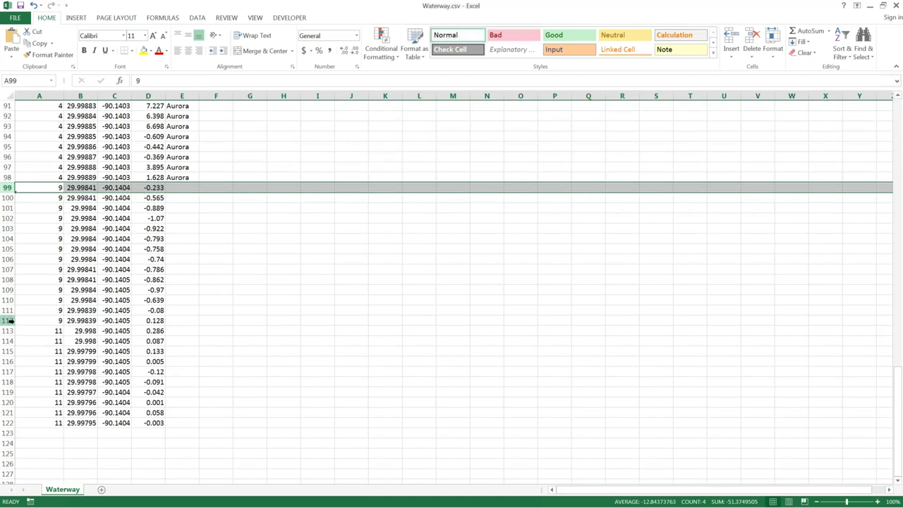
pyautogui.click(8, 321)
pyautogui.click(8, 331)
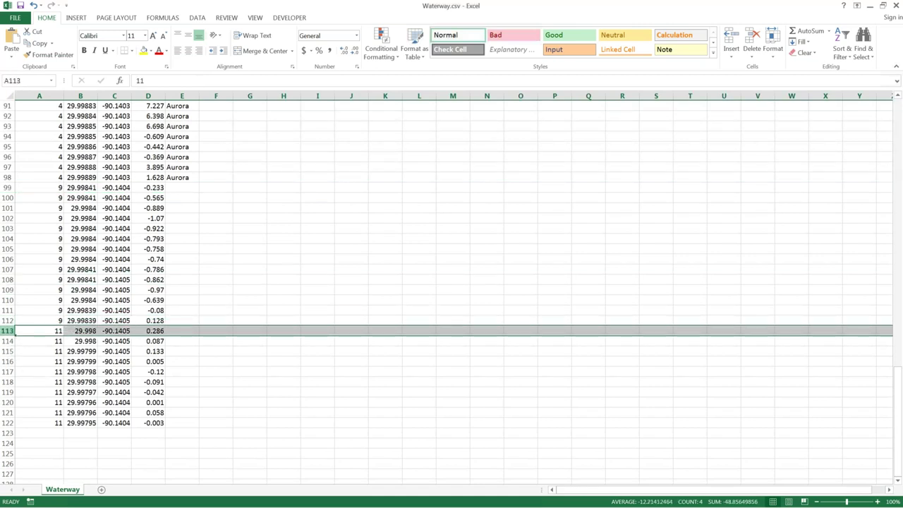
pyautogui.scroll(6, 286, 343)
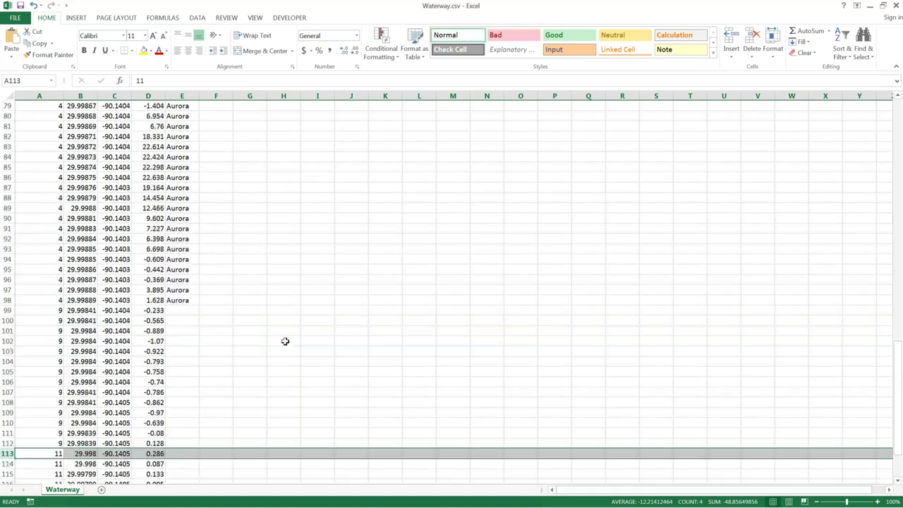
pyautogui.scroll(20, 288, 327)
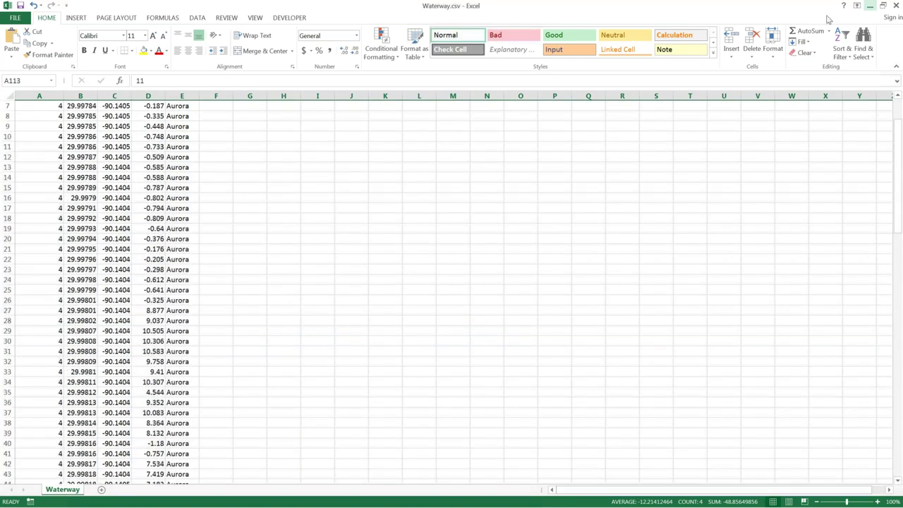
# Close Waterway.csv without saving, close the e120914c folder window, and switch back to GPS Pathfinder Office.
pyautogui.click(895, 5)
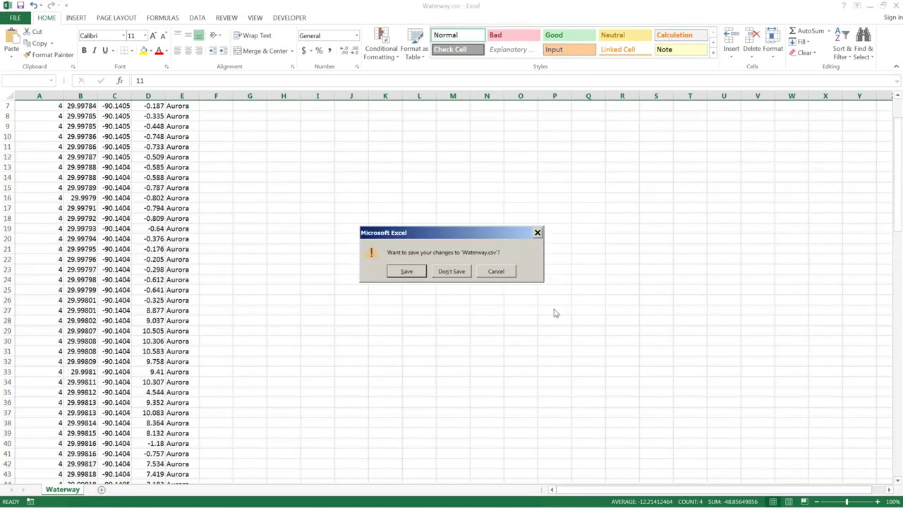
pyautogui.click(447, 272)
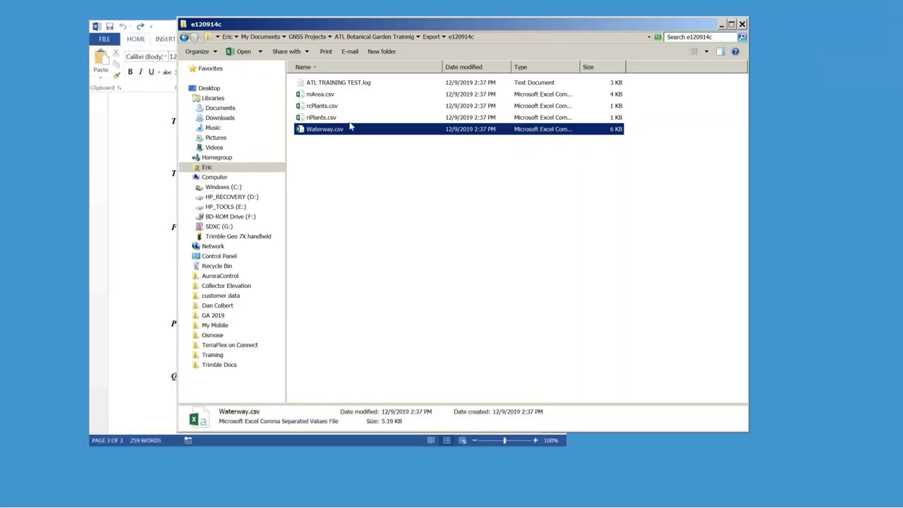
pyautogui.moveTo(545, 29); pyautogui.dragTo(508, 117)
pyautogui.click(705, 113)
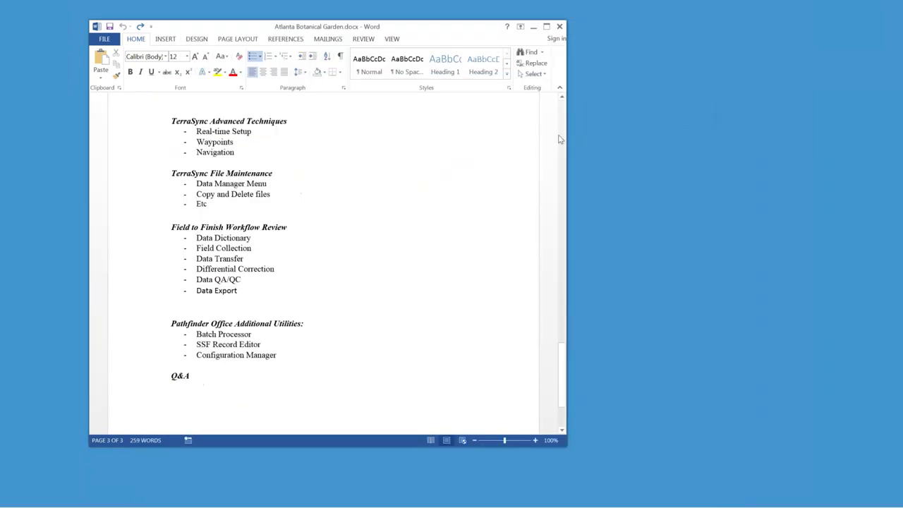
pyautogui.moveTo(33, 487)
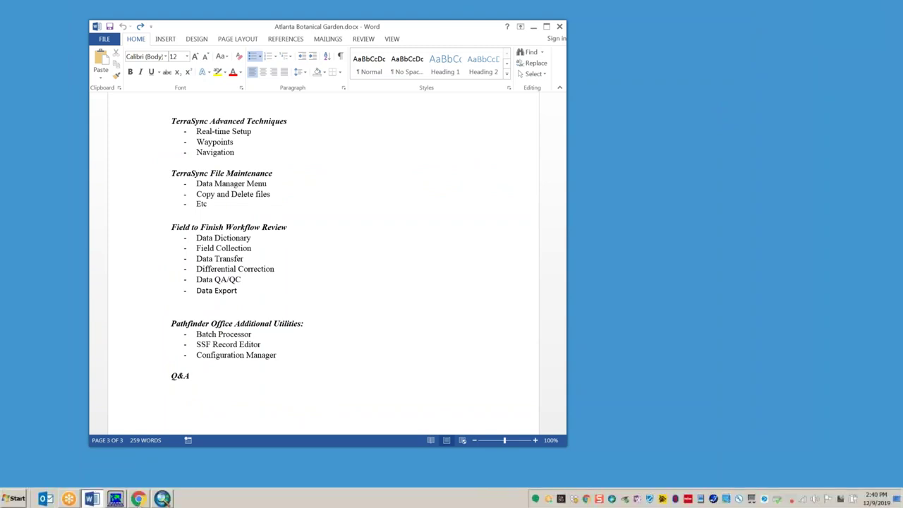
pyautogui.click(116, 497)
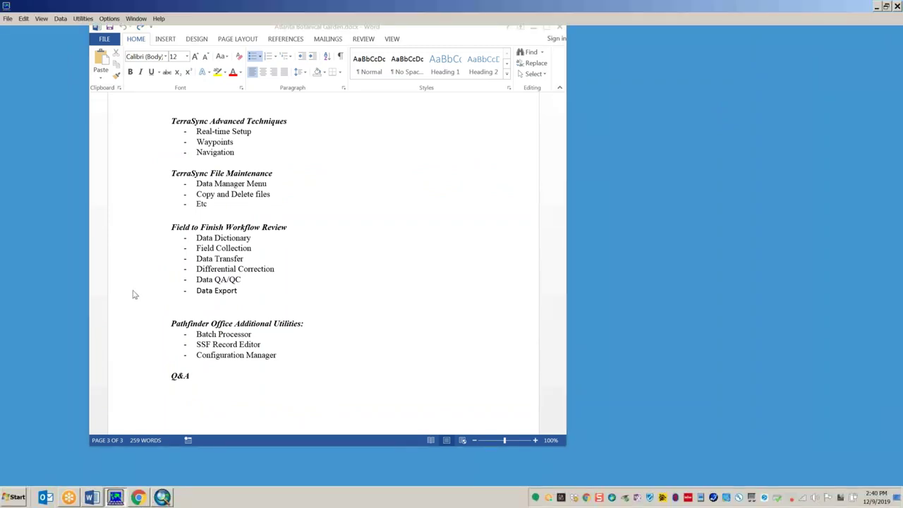
# Open the Export utility to look through the available export setups, and cancel without exporting.
pyautogui.click(107, 19)
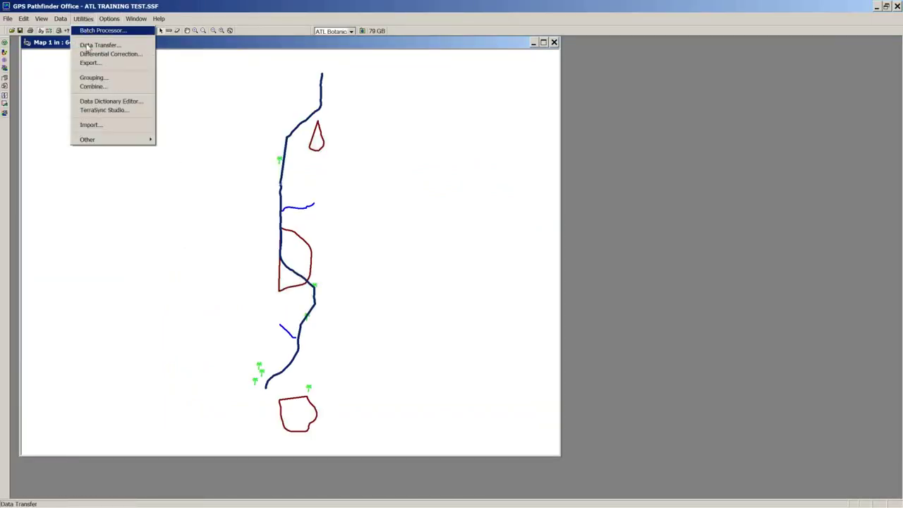
pyautogui.click(157, 103)
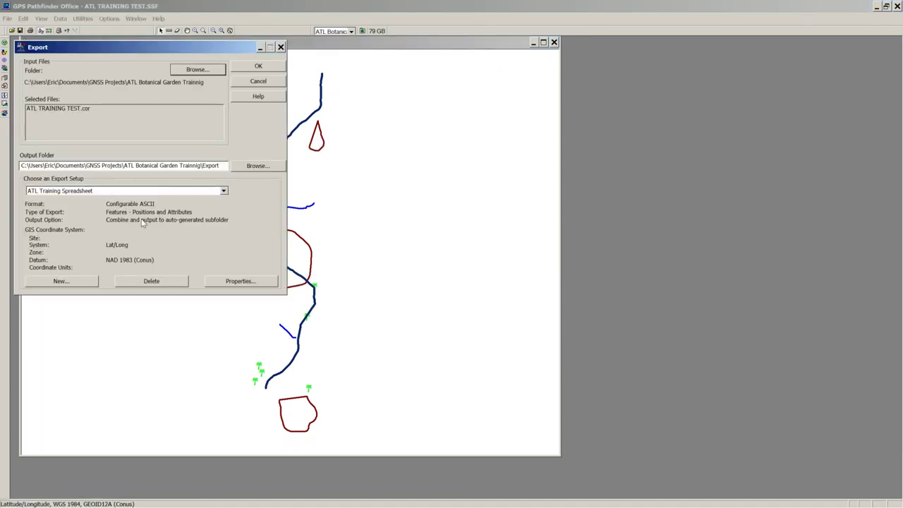
pyautogui.click(223, 190)
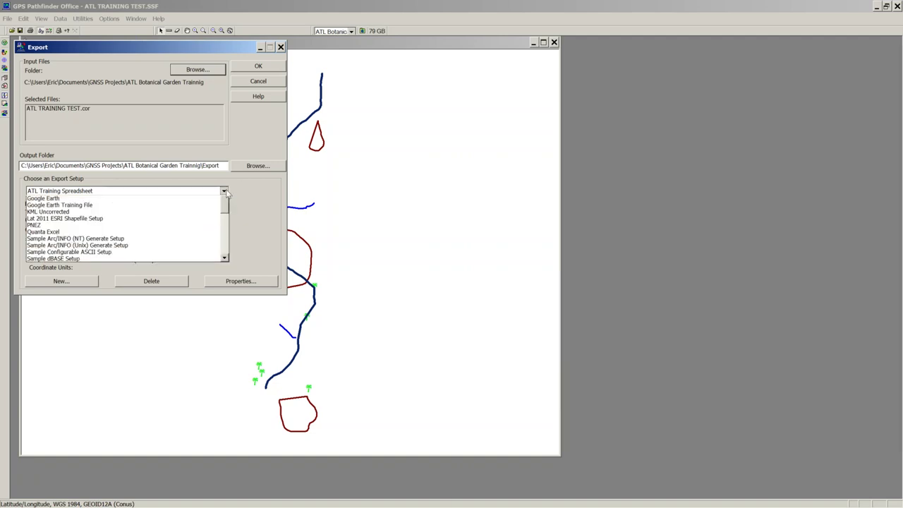
pyautogui.scroll(1, 165, 251)
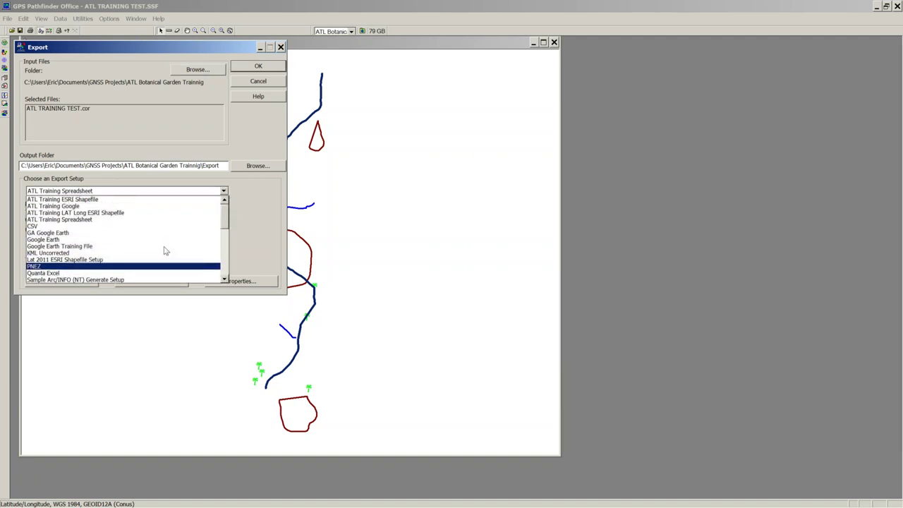
pyautogui.scroll(-5, 165, 250)
pyautogui.click(274, 83)
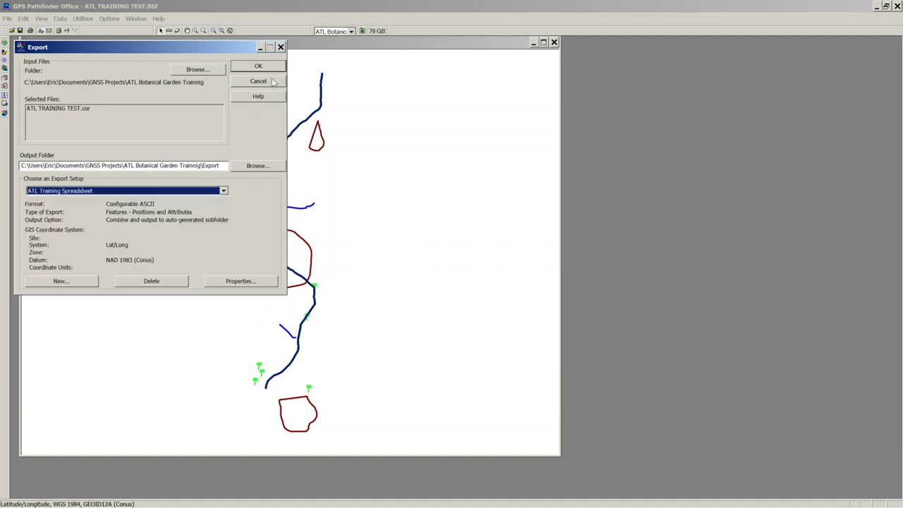
pyautogui.click(258, 81)
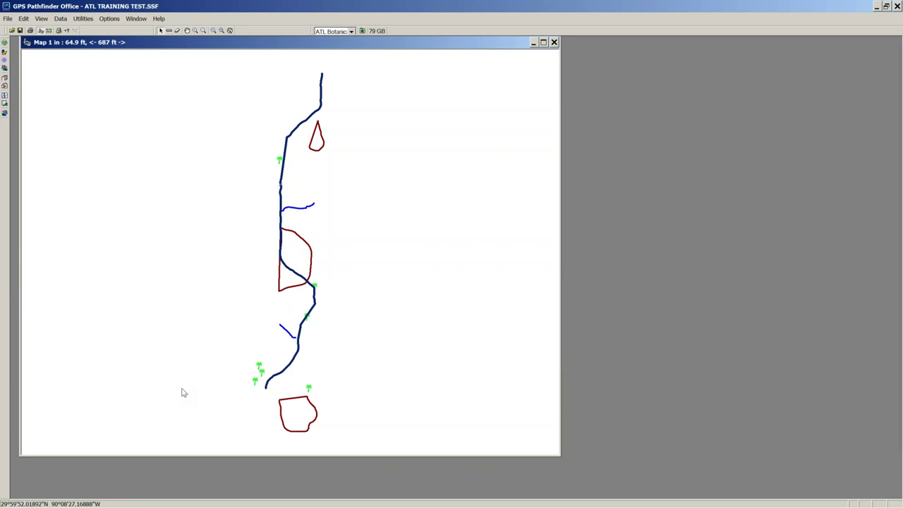
# Open the Batch Processor and create a new batch setup named ATL Train.
pyautogui.click(82, 20)
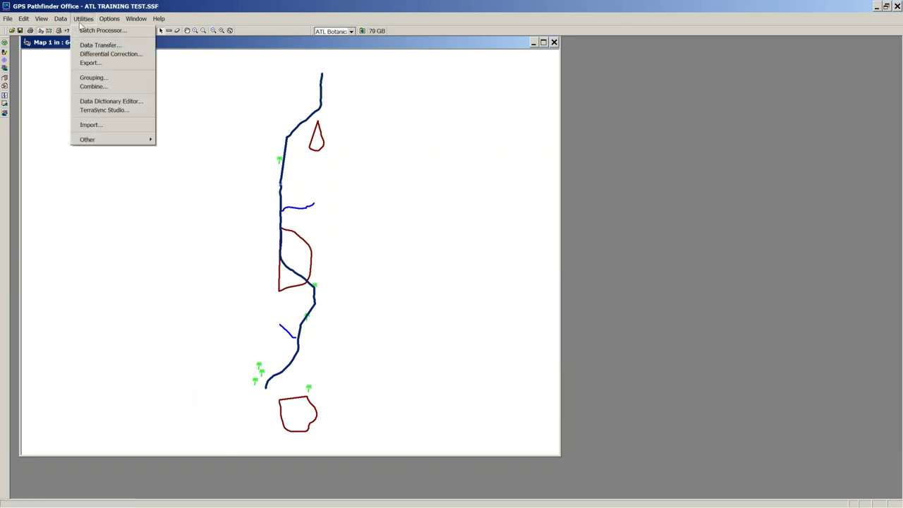
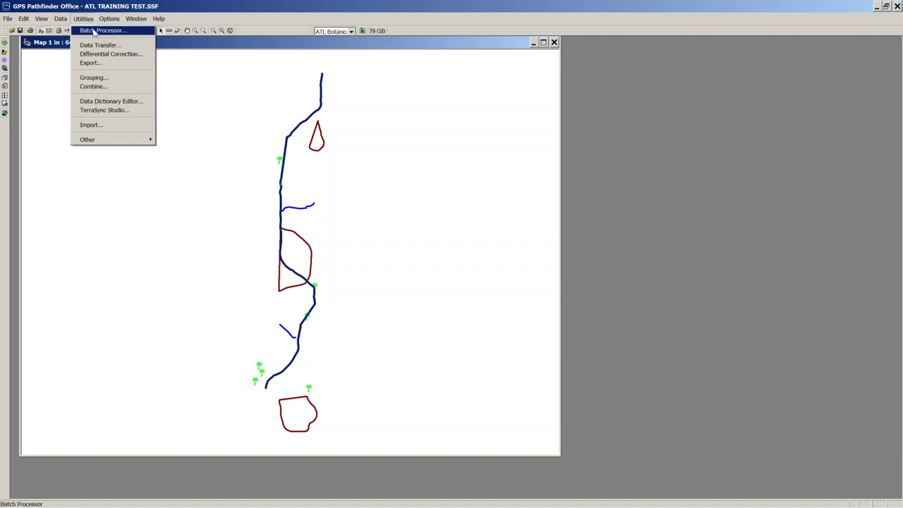
pyautogui.click(90, 33)
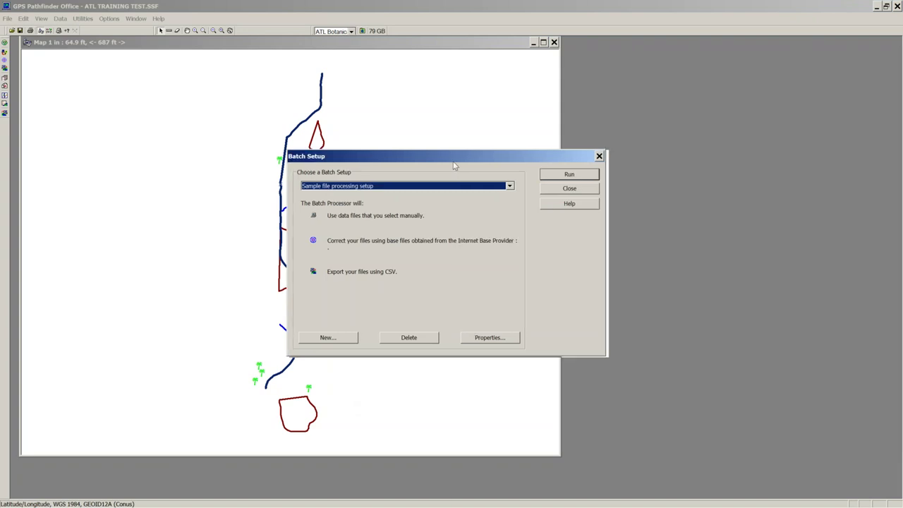
pyautogui.moveTo(458, 167); pyautogui.dragTo(262, 113)
pyautogui.click(136, 289)
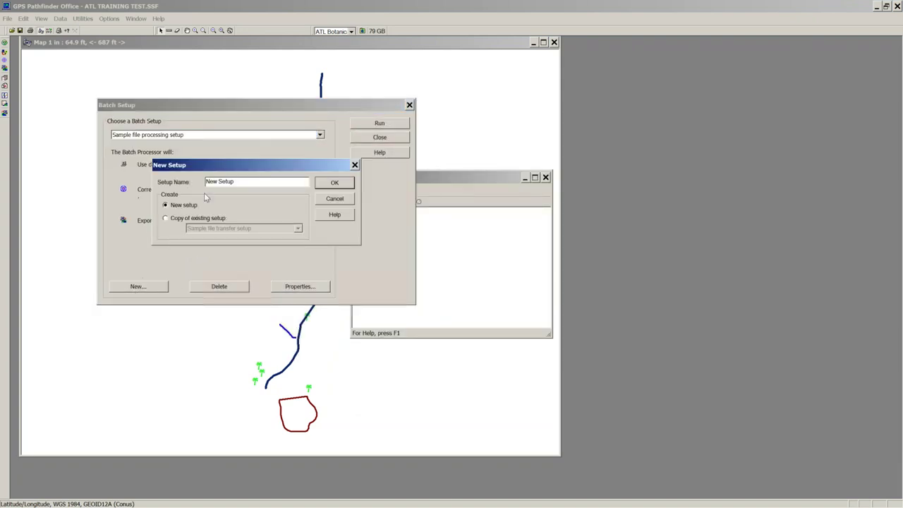
pyautogui.doubleClick(239, 182)
pyautogui.write('ain')
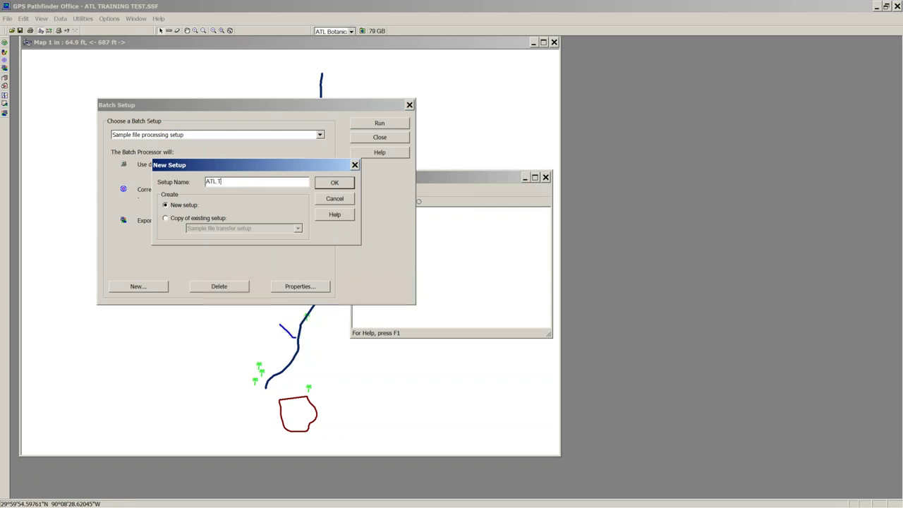
pyautogui.click(334, 184)
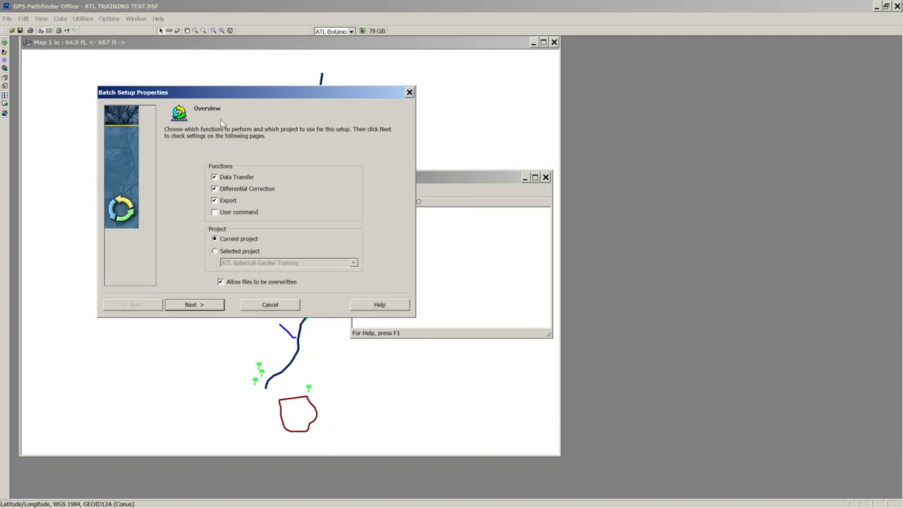
# Include Data Transfer, Differential Correction and Export in the batch setup, with the files for data transfer selected manually.
pyautogui.click(215, 178)
pyautogui.click(215, 305)
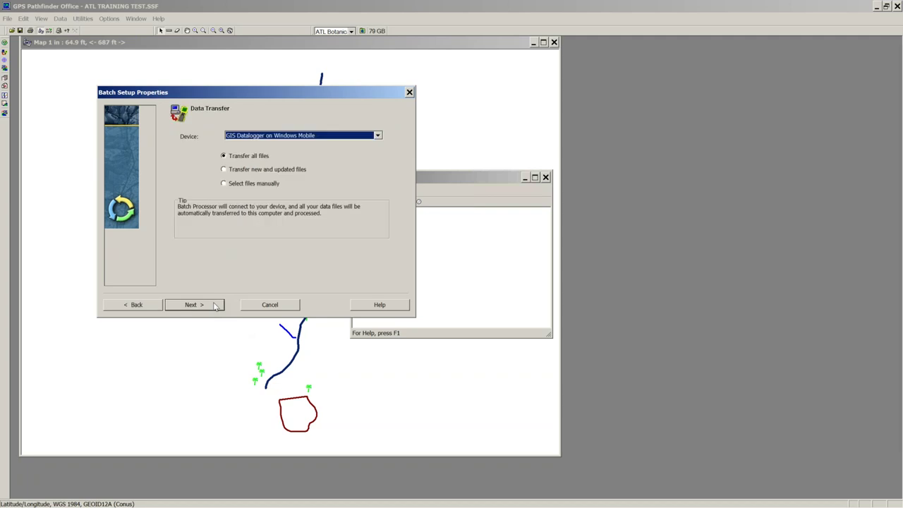
pyautogui.click(157, 307)
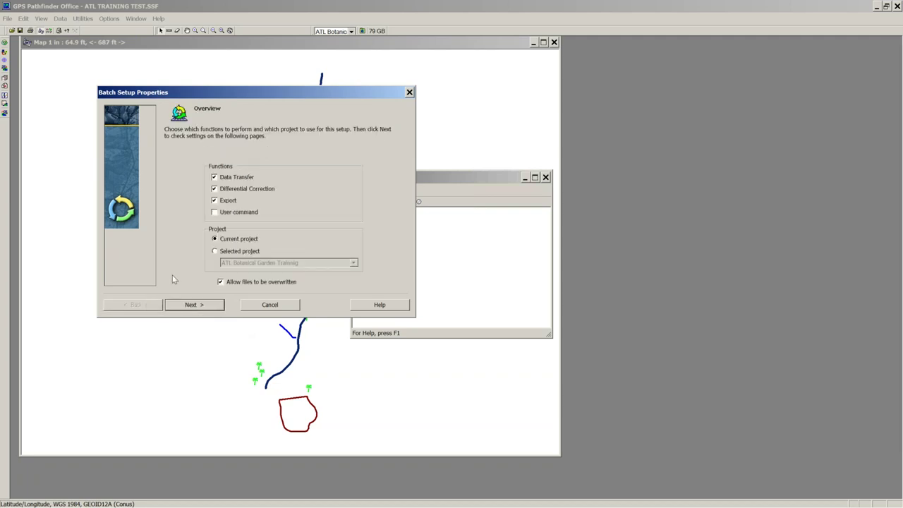
pyautogui.click(195, 307)
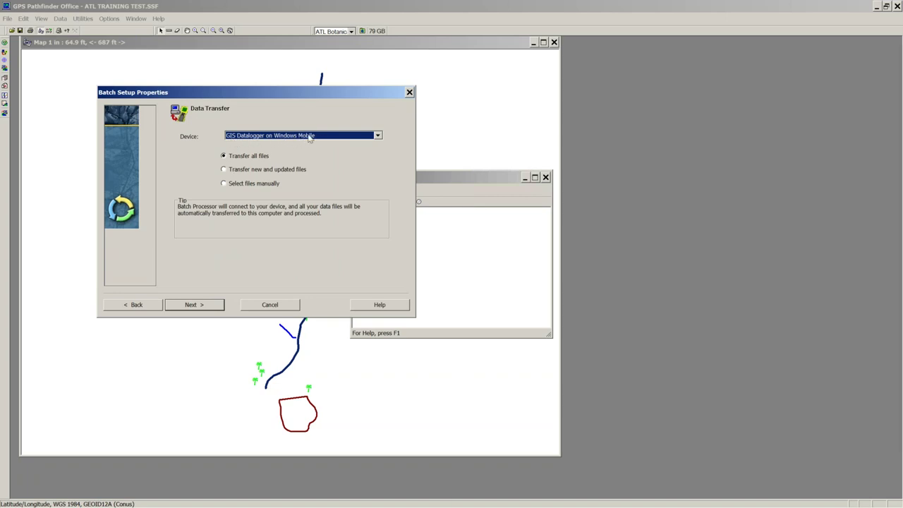
pyautogui.click(225, 185)
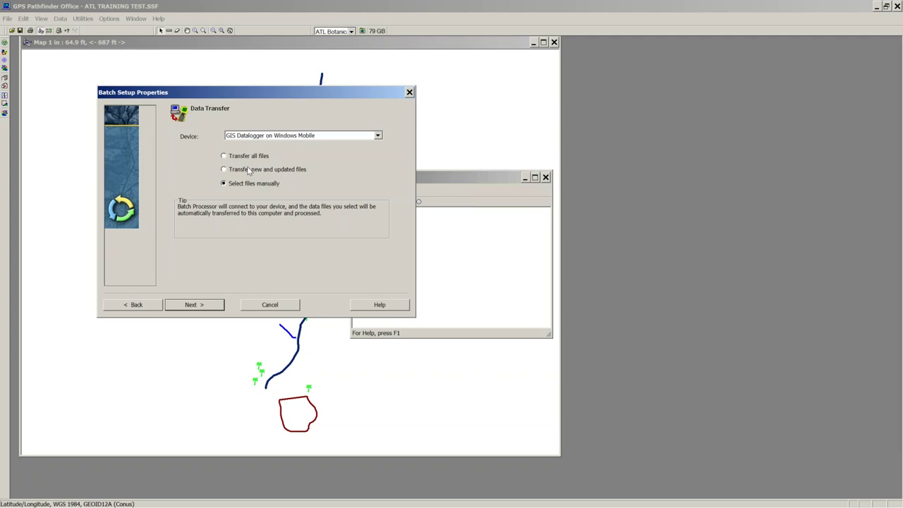
pyautogui.click(193, 305)
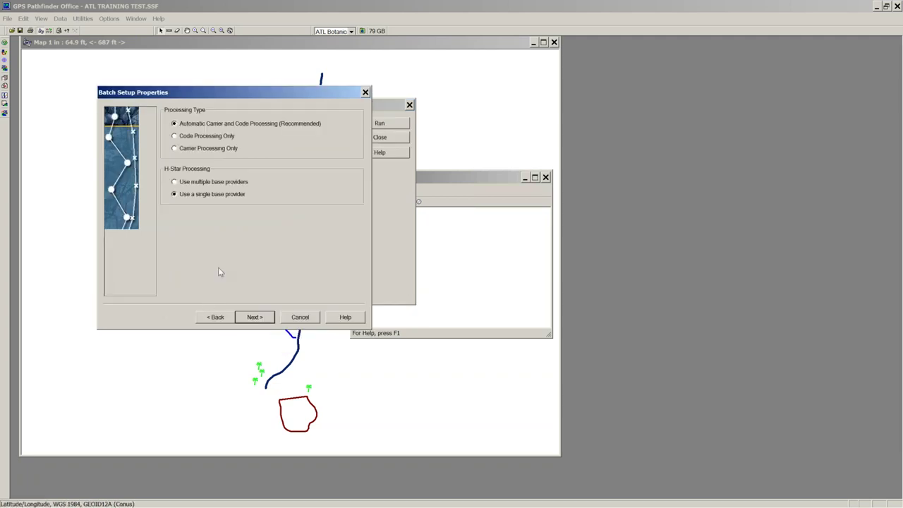
# Accept automatic carrier and code processing with a single base provider, and open the base provider selection.
pyautogui.click(256, 318)
pyautogui.click(255, 318)
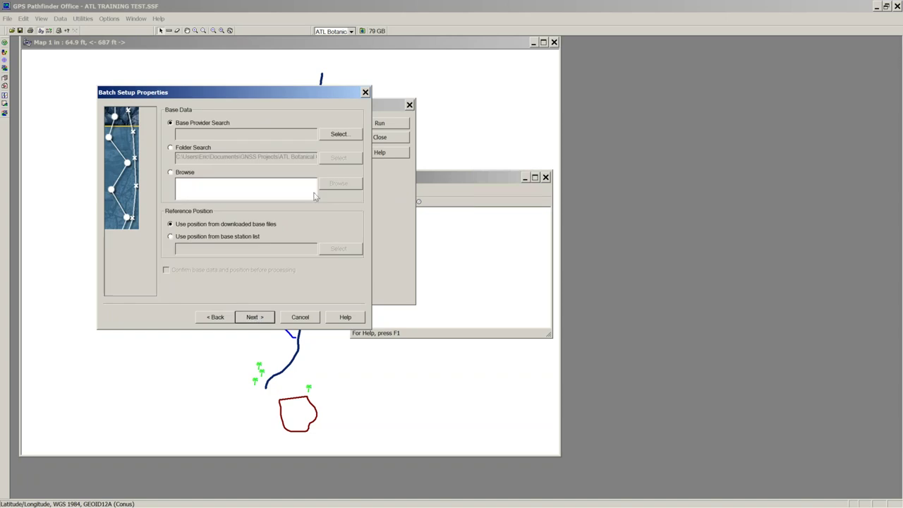
pyautogui.click(341, 134)
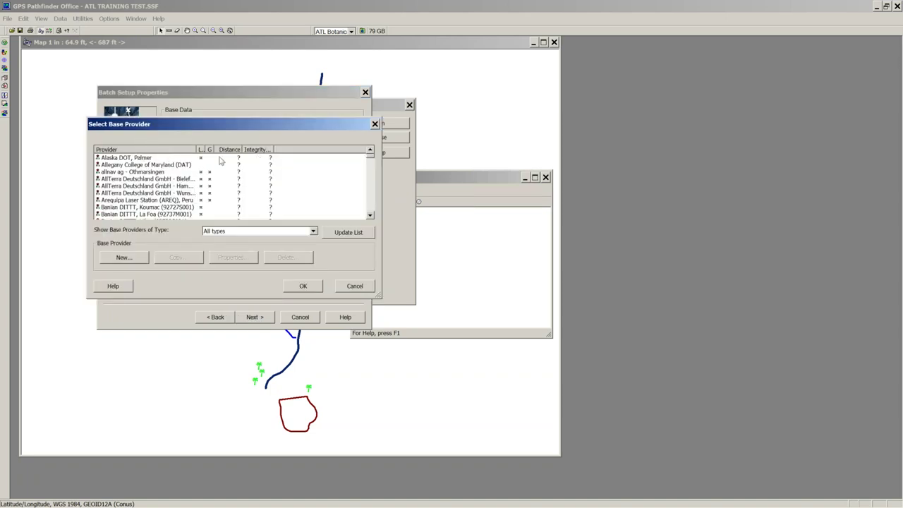
# Try selecting CORS, LOYOLA 2 COOP (LOY2) as the base provider.
pyautogui.click(369, 204)
pyautogui.scroll(-12, 353, 197)
pyautogui.scroll(-15, 247, 192)
pyautogui.scroll(-12, 247, 191)
pyautogui.scroll(-15, 151, 183)
pyautogui.scroll(-10, 134, 186)
pyautogui.moveTo(372, 159); pyautogui.dragTo(372, 165)
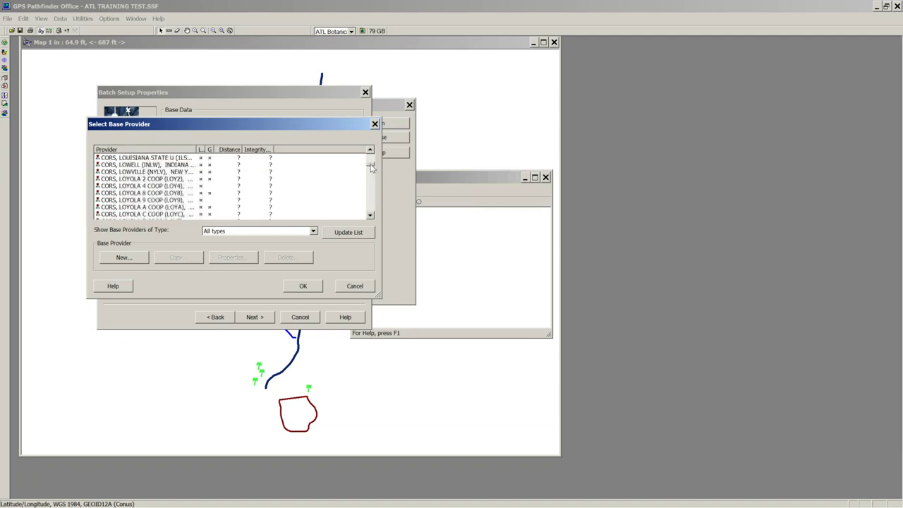
pyautogui.click(153, 179)
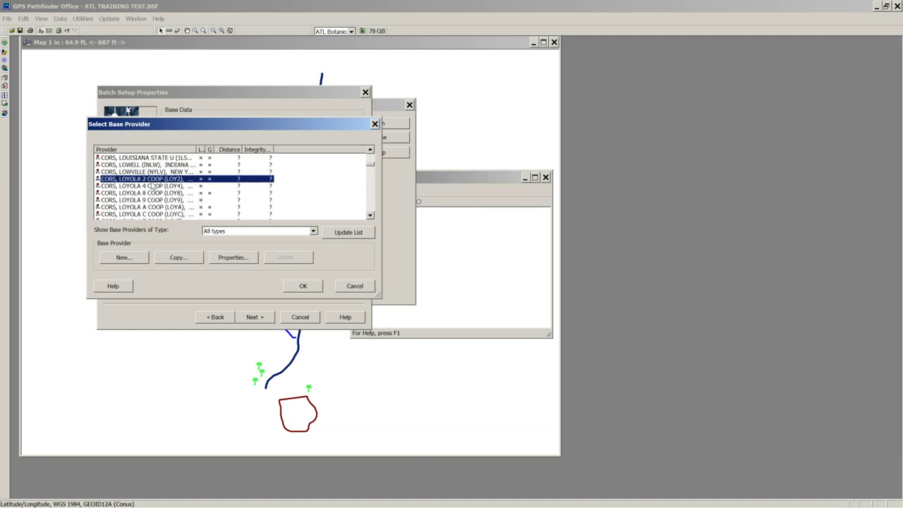
# Choose CORS, INFINITY CENTER (MSIN), MISSISSIPPI as the base provider and use the reference position from the base station list.
pyautogui.scroll(1, 153, 186)
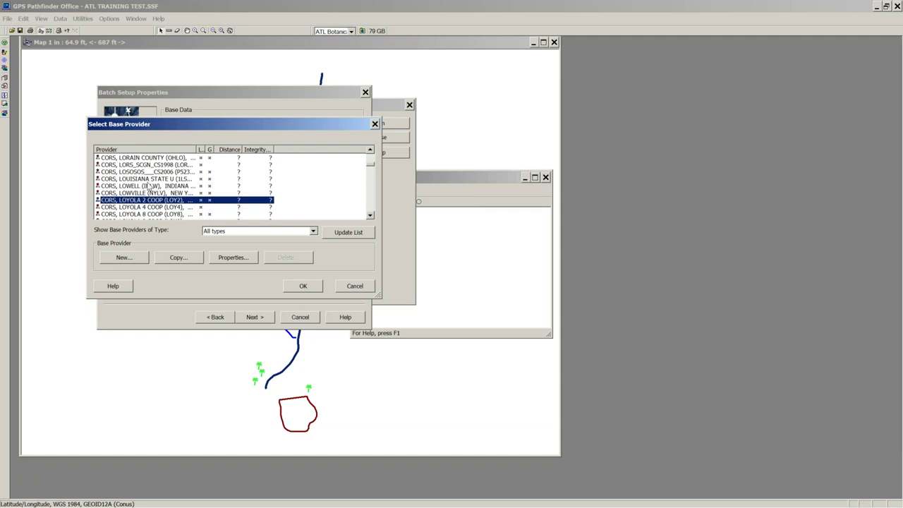
pyautogui.scroll(4, 149, 185)
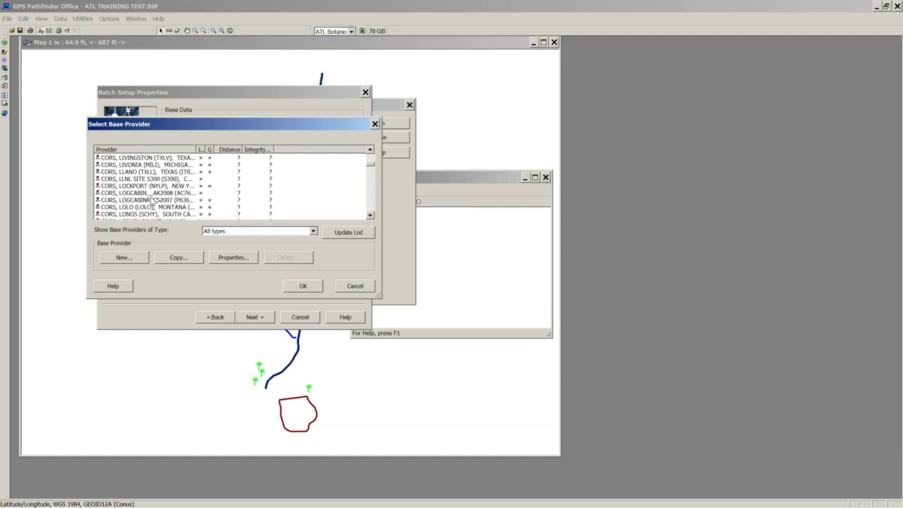
pyautogui.scroll(8, 152, 199)
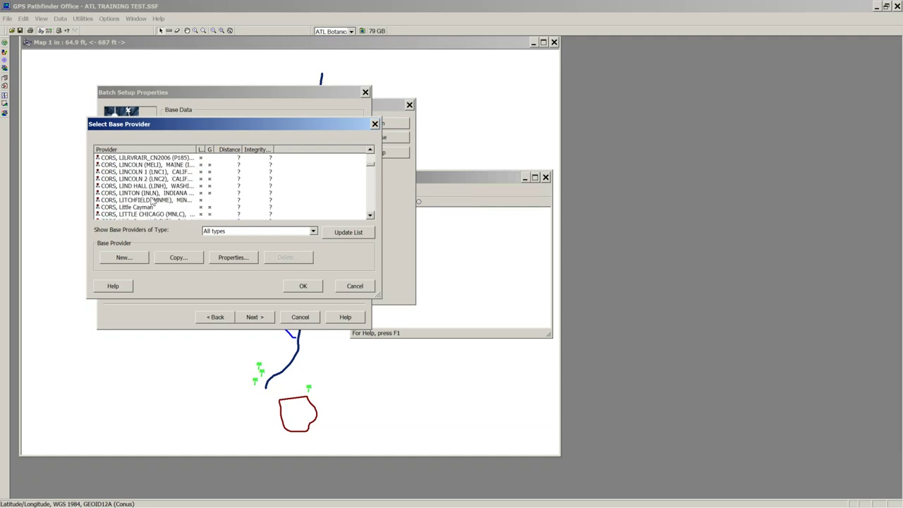
pyautogui.scroll(12, 153, 200)
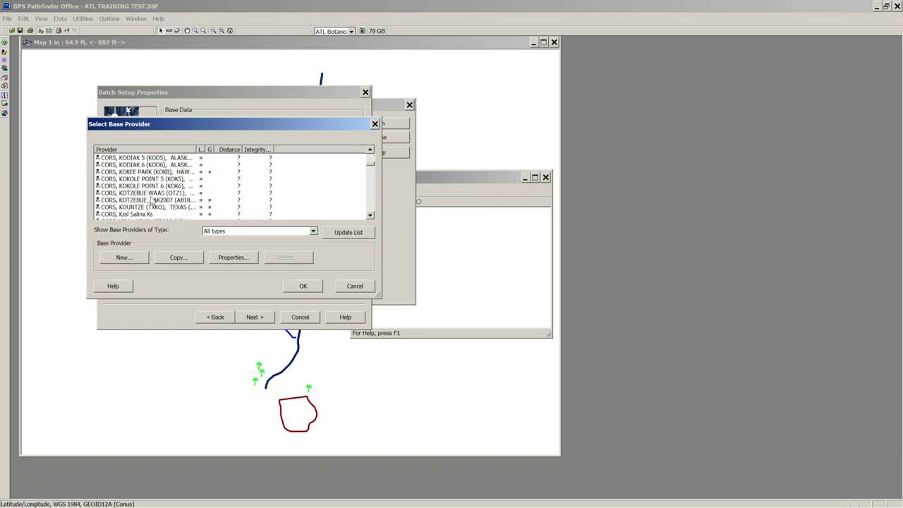
pyautogui.scroll(12, 152, 199)
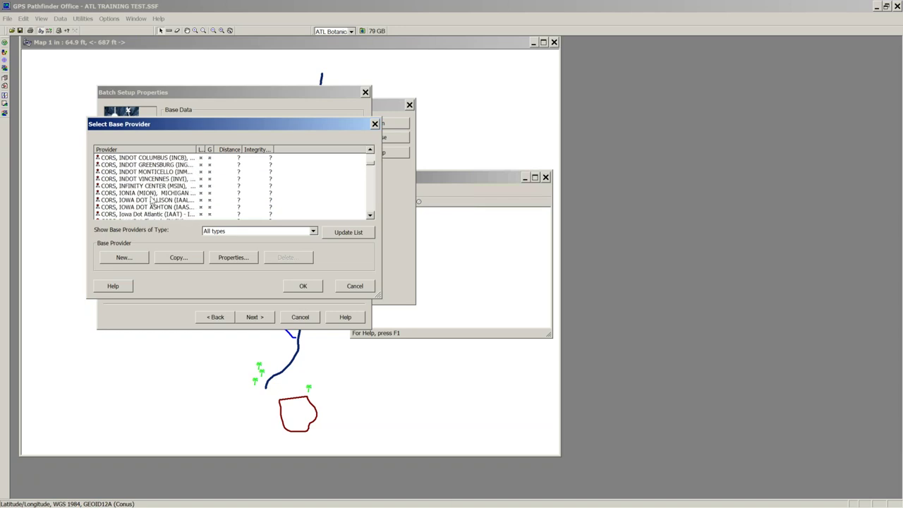
pyautogui.scroll(6, 152, 200)
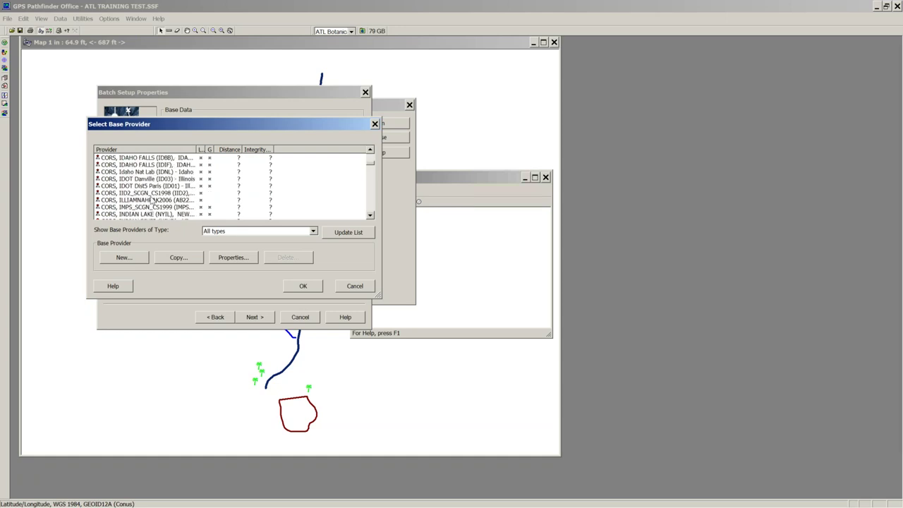
pyautogui.scroll(-3, 153, 199)
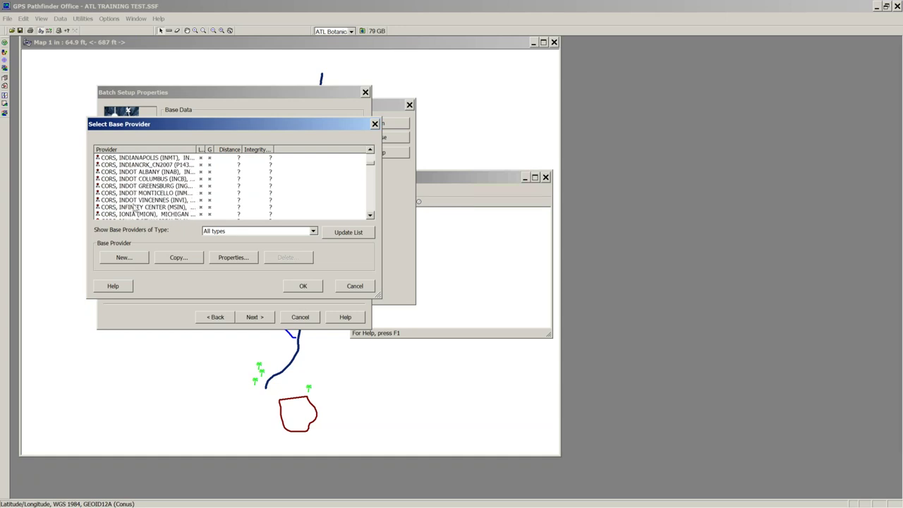
pyautogui.click(136, 207)
pyautogui.scroll(-2, 155, 204)
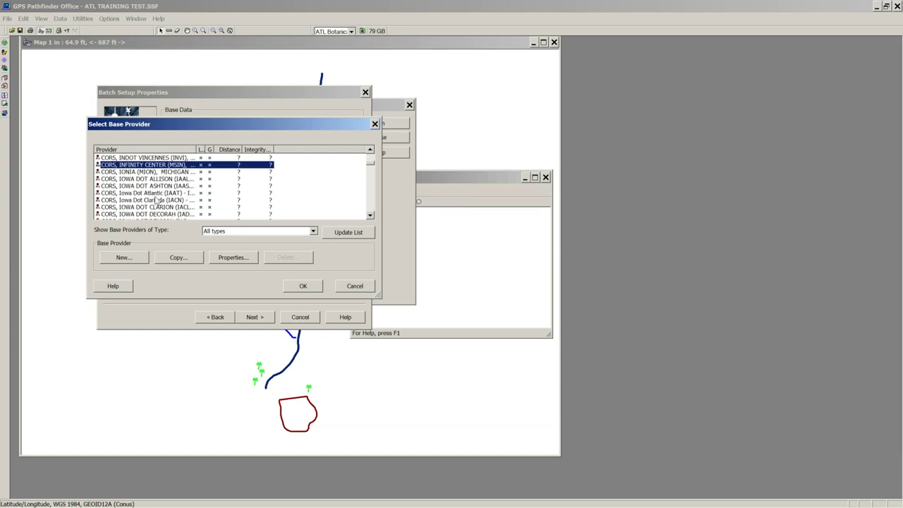
pyautogui.scroll(-1, 157, 201)
pyautogui.scroll(1, 157, 201)
pyautogui.click(303, 286)
pyautogui.click(170, 236)
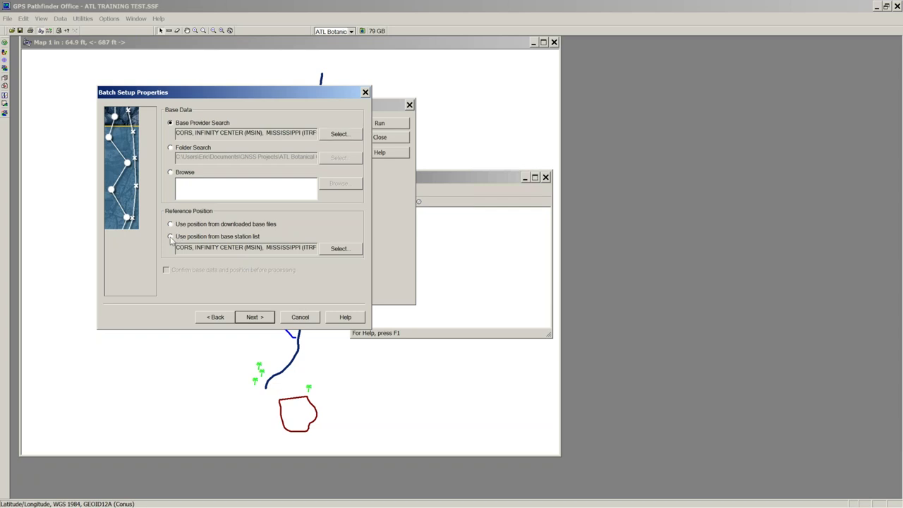
# Accept the default correction output, choose the ATL Training Google export setup, finish the batch setup and close the Batch Processor.
pyautogui.click(253, 321)
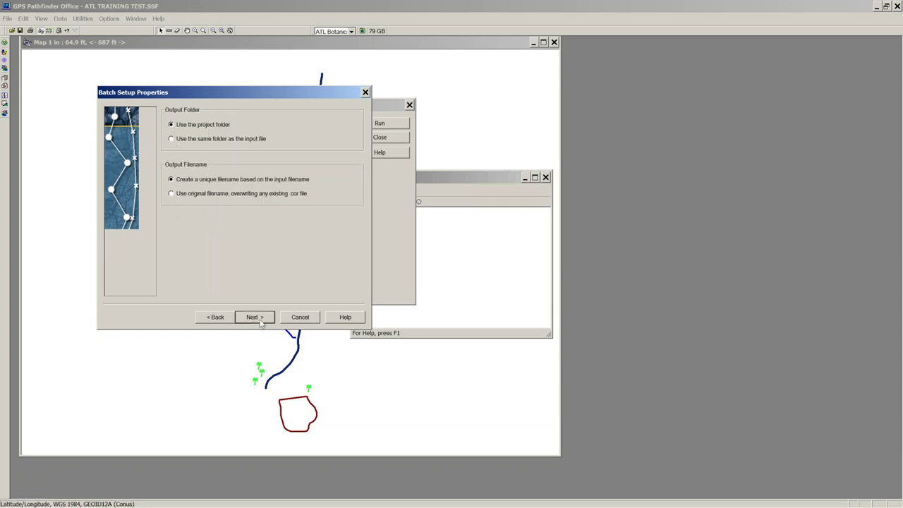
pyautogui.click(258, 319)
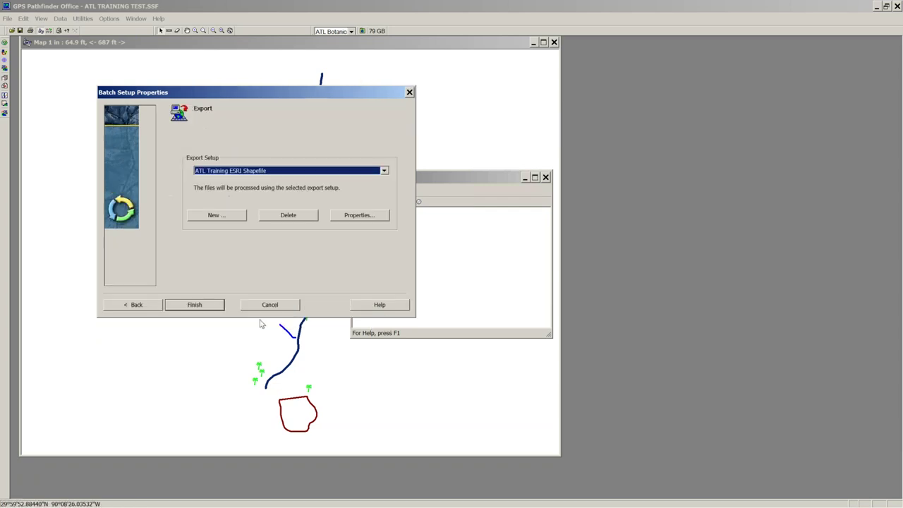
pyautogui.click(296, 175)
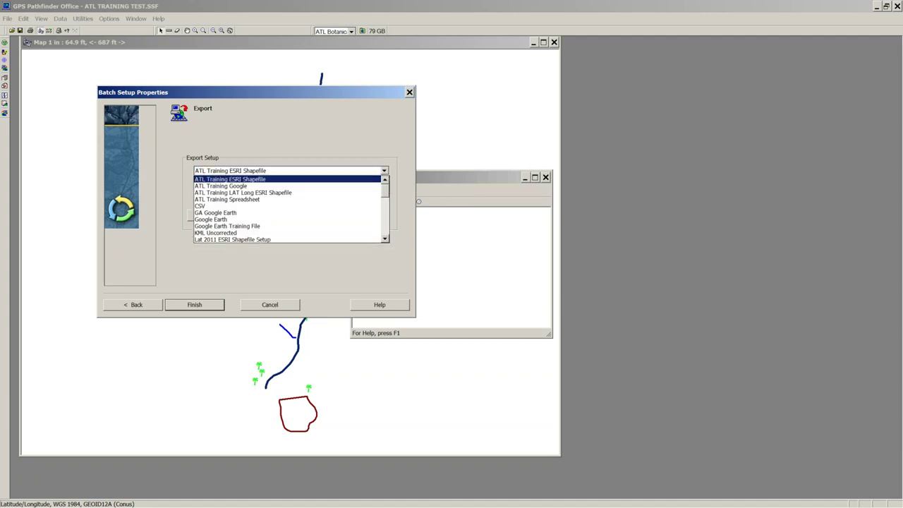
pyautogui.click(250, 186)
pyautogui.click(211, 304)
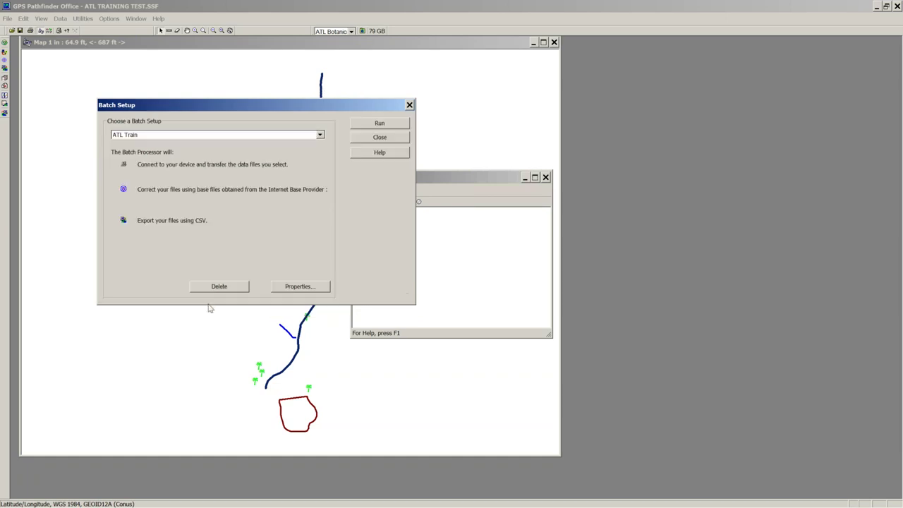
pyautogui.click(391, 140)
pyautogui.click(545, 177)
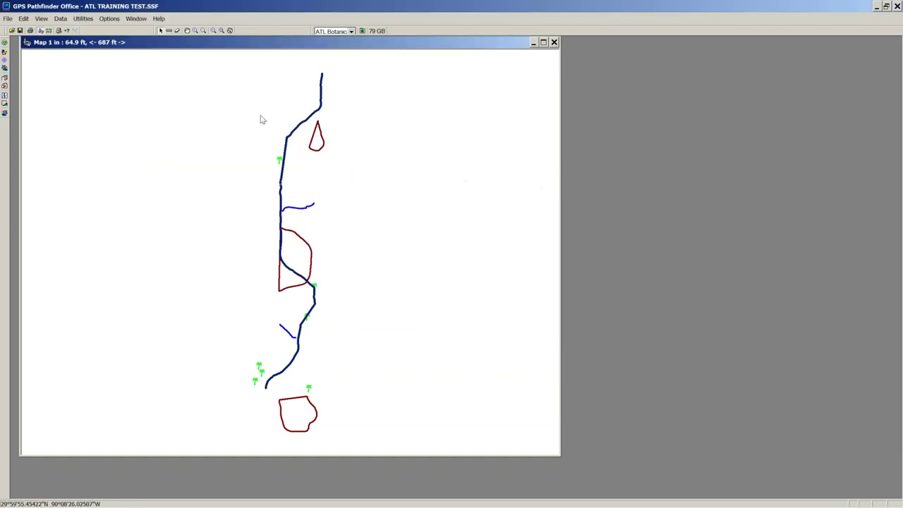
pyautogui.click(7, 18)
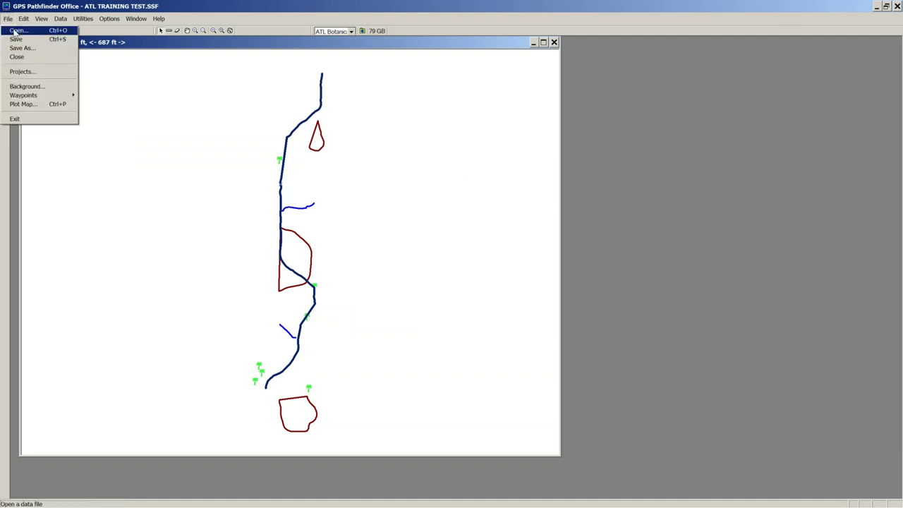
pyautogui.click(18, 30)
pyautogui.click(574, 321)
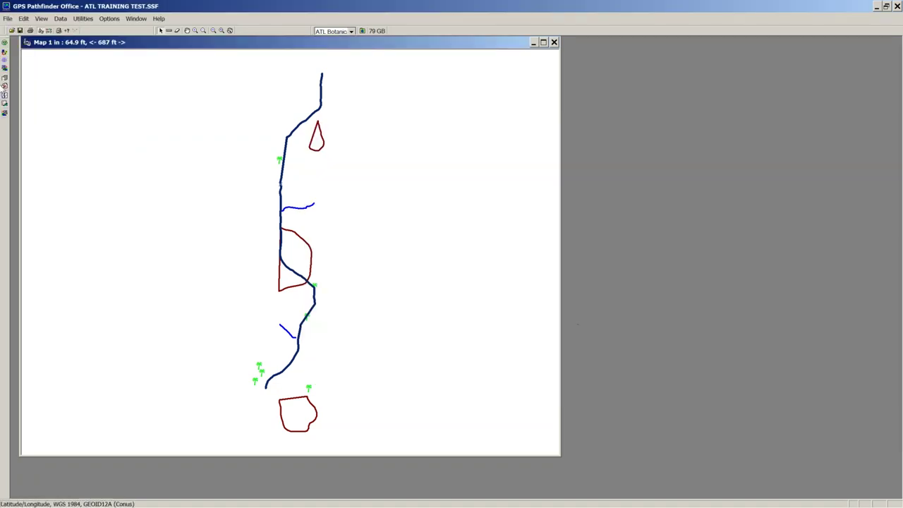
pyautogui.click(6, 7)
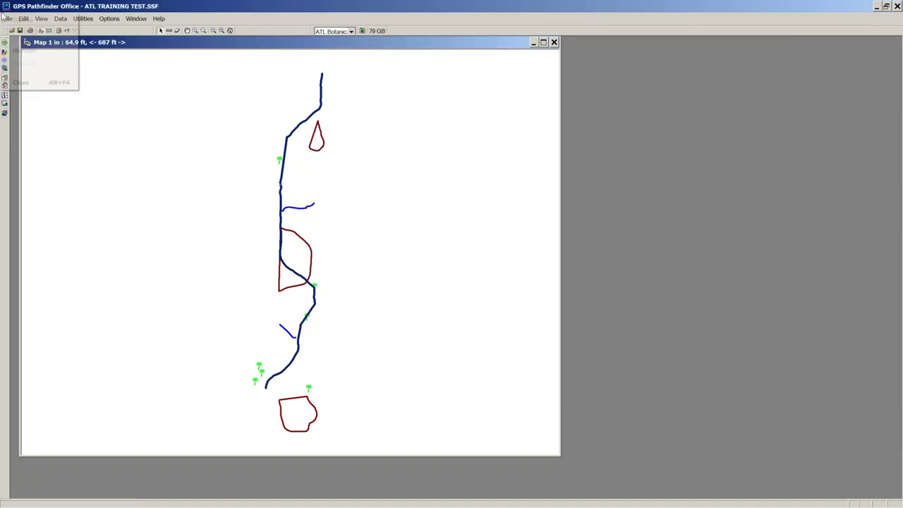
pyautogui.click(82, 161)
# Create a project with a name starting with ATL Batch T and default Backup, Export and Base folders, and make it current.
pyautogui.click(8, 18)
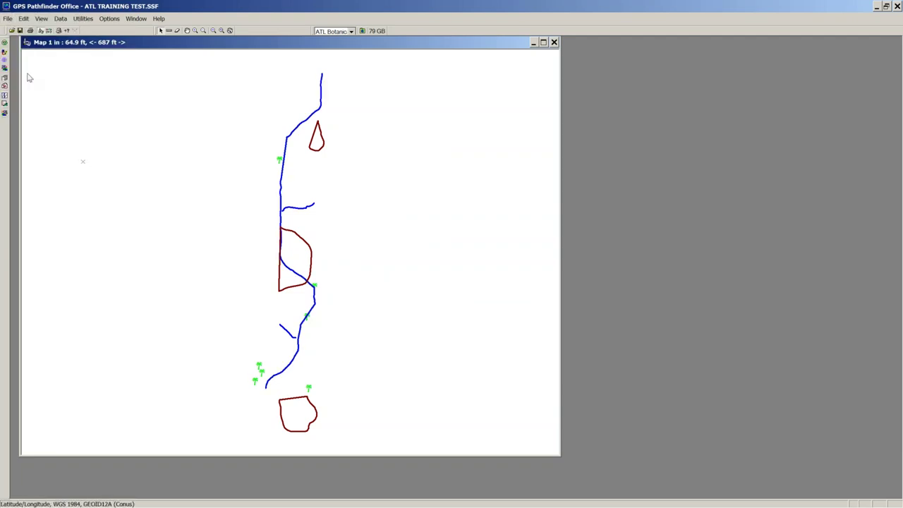
pyautogui.click(21, 72)
pyautogui.click(224, 213)
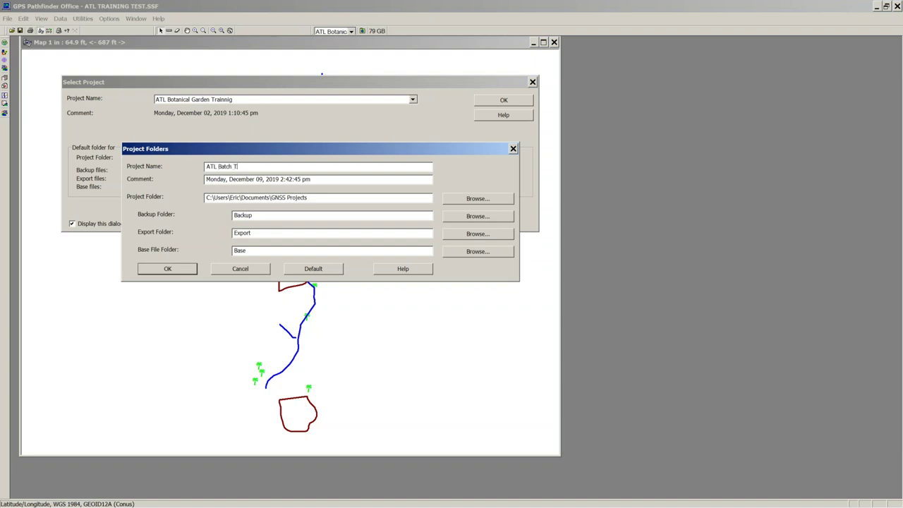
pyautogui.press('Tab')
pyautogui.click(167, 268)
pyautogui.click(517, 103)
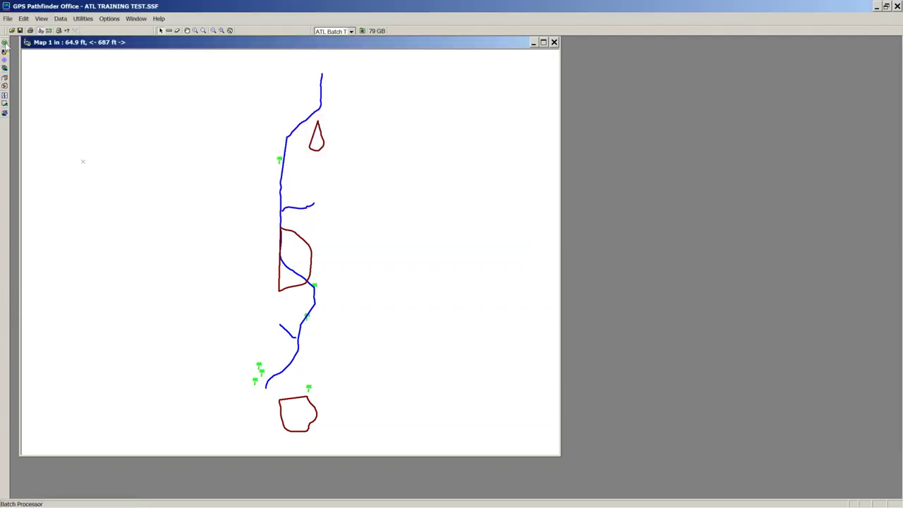
# Run the ATL Train batch setup on the device's atl training test data file, review the processing log and close the Batch Processor.
pyautogui.click(84, 21)
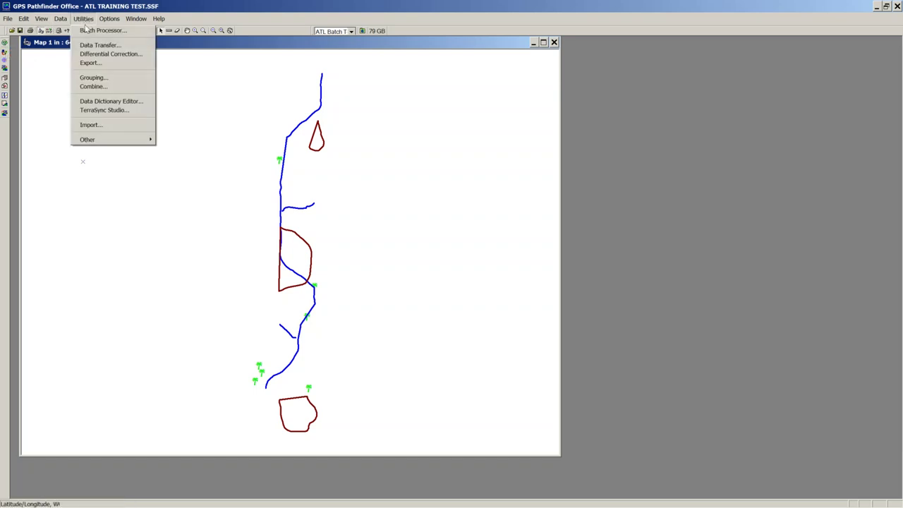
pyautogui.click(92, 32)
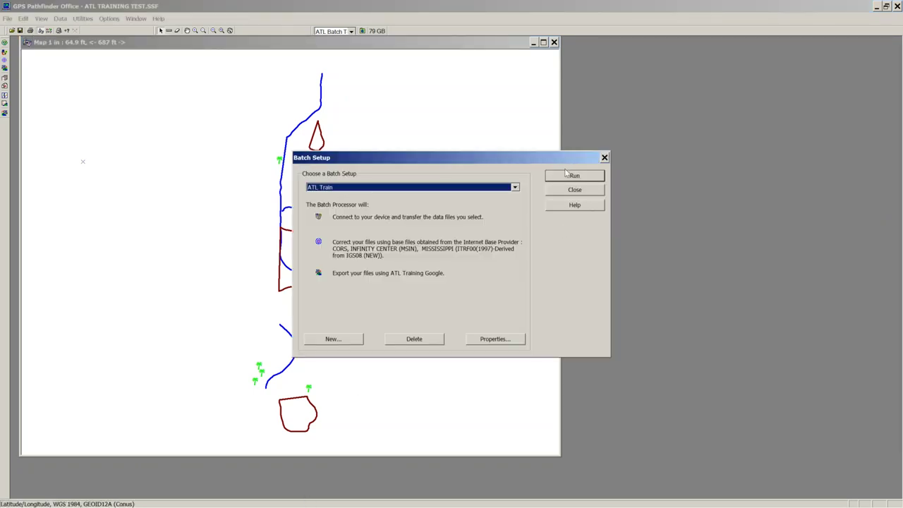
pyautogui.click(571, 178)
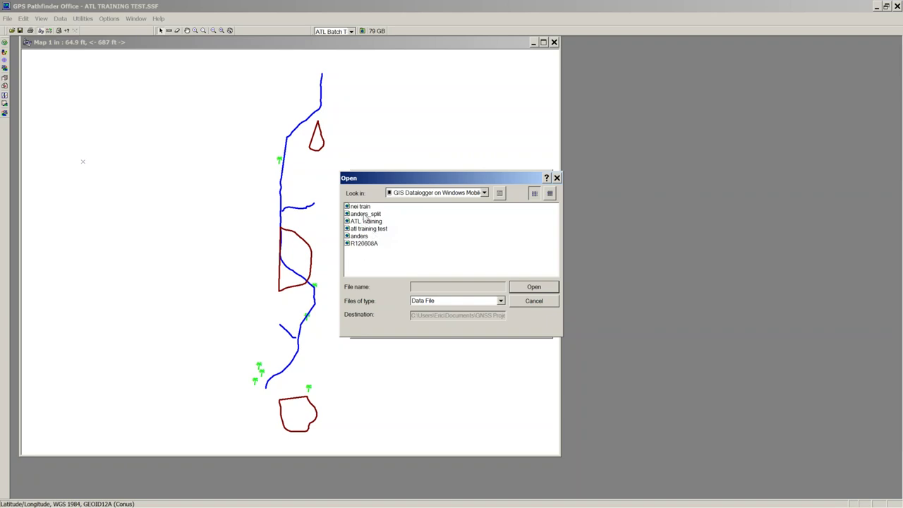
pyautogui.click(367, 229)
pyautogui.click(529, 286)
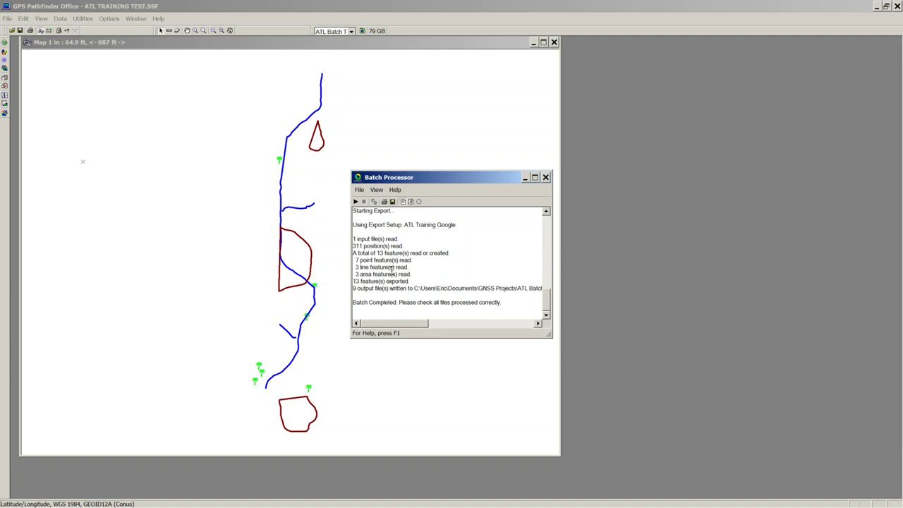
pyautogui.moveTo(502, 305); pyautogui.dragTo(358, 181)
pyautogui.scroll(-5, 380, 224)
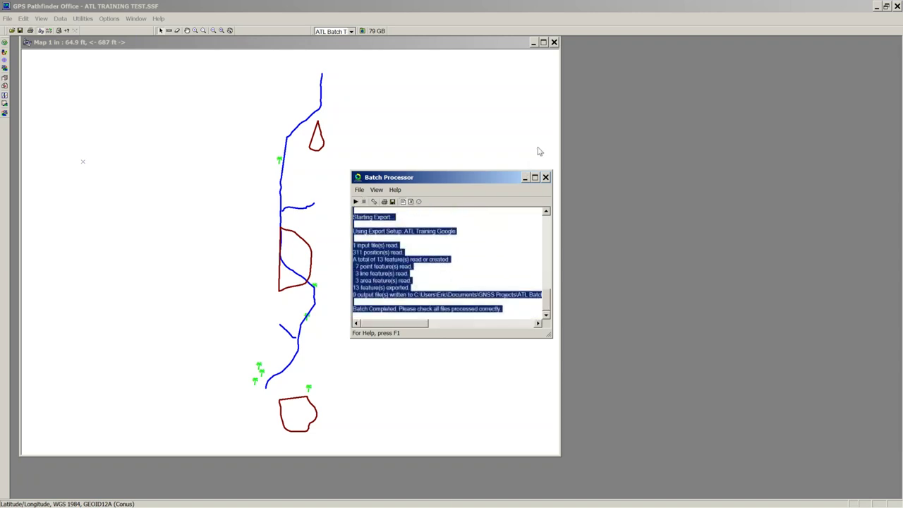
pyautogui.click(545, 177)
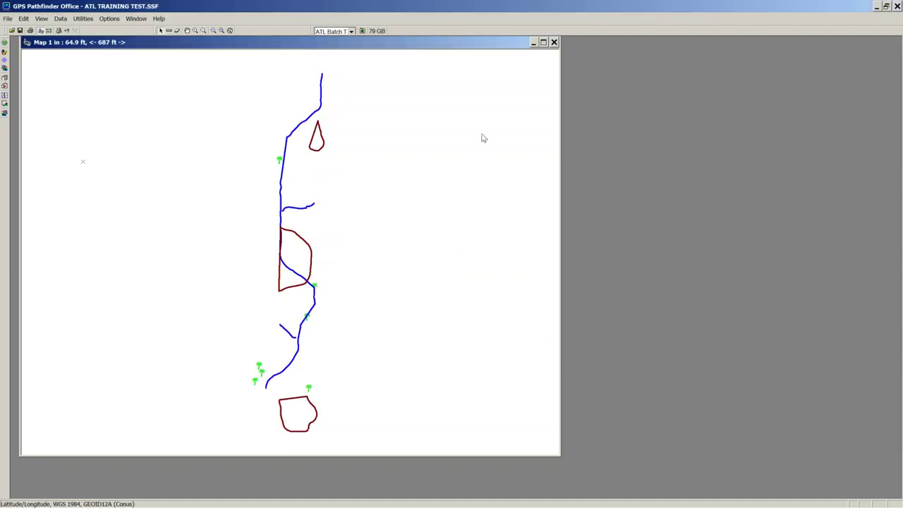
# View the batch-exported ATL TRAINING TEST.kmz from the project's Export\e120914a folder in Google Earth Pro, then close the viewing windows.
pyautogui.click(362, 31)
pyautogui.doubleClick(279, 193)
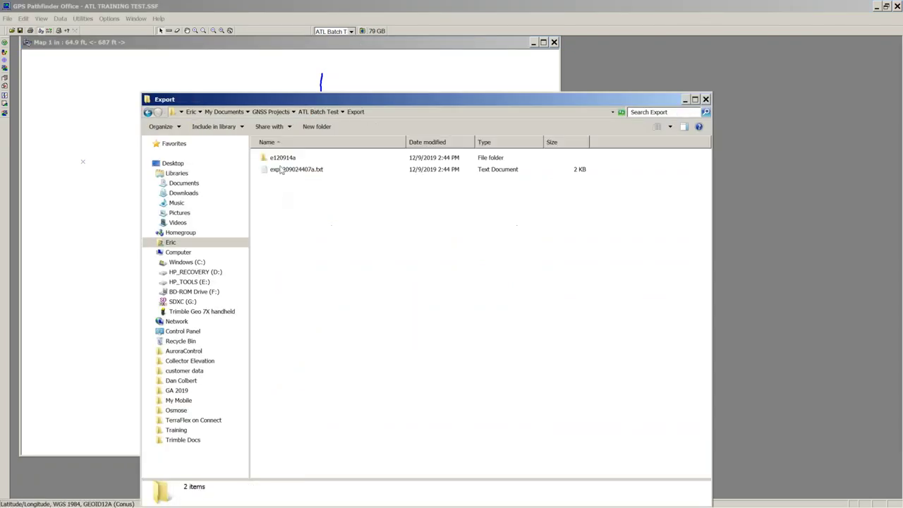
pyautogui.doubleClick(281, 160)
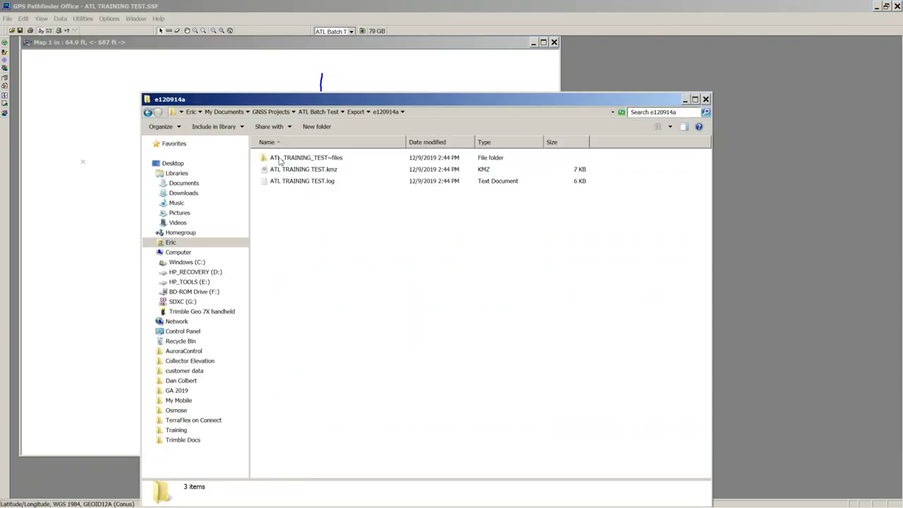
pyautogui.doubleClick(282, 170)
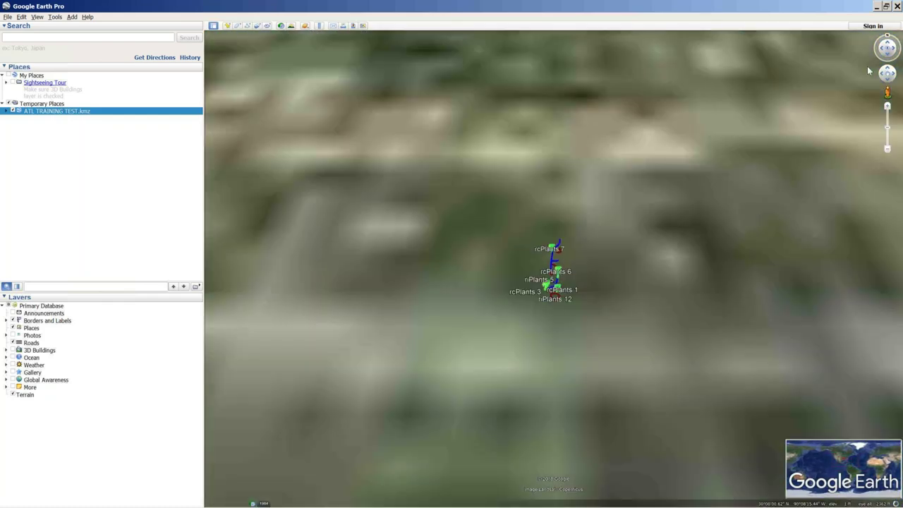
pyautogui.hotkey('alt', 'F4')
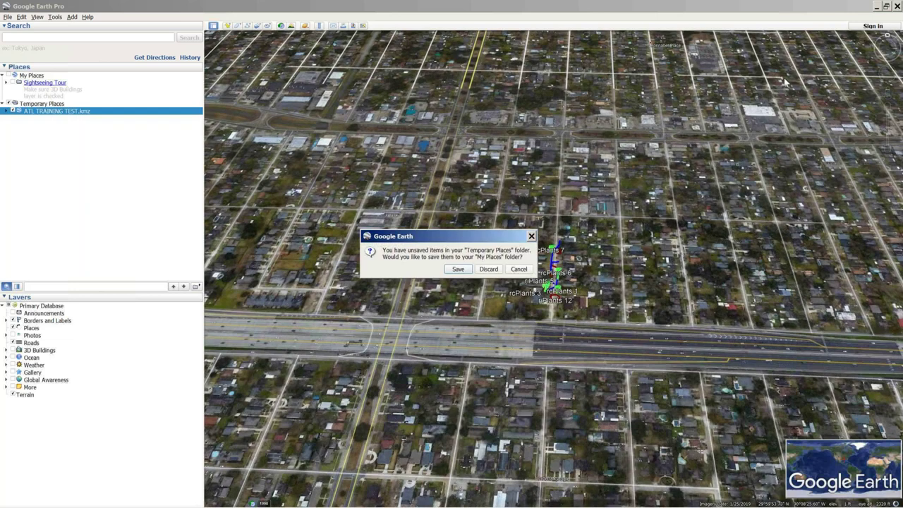
pyautogui.click(875, 6)
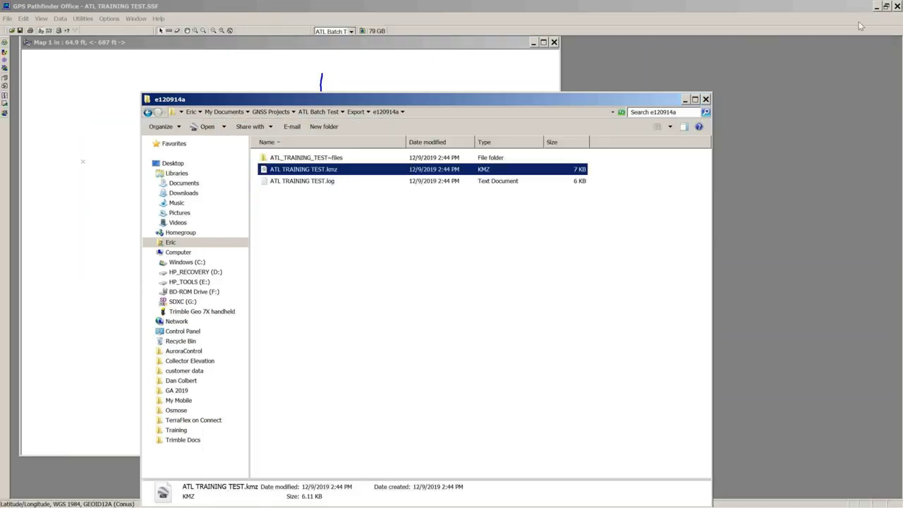
pyautogui.click(706, 99)
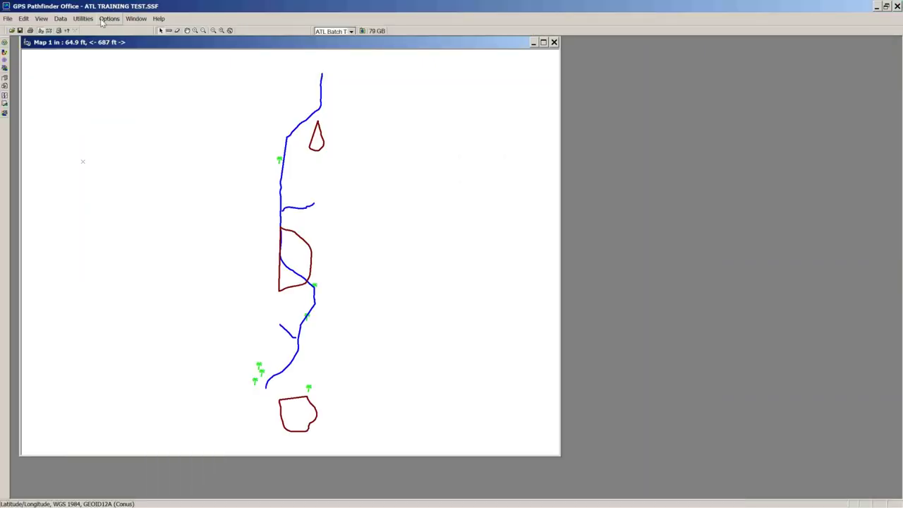
# Launch Connection Manager from the installed Trimble GPS Pathfinder Office programs.
pyautogui.click(9, 492)
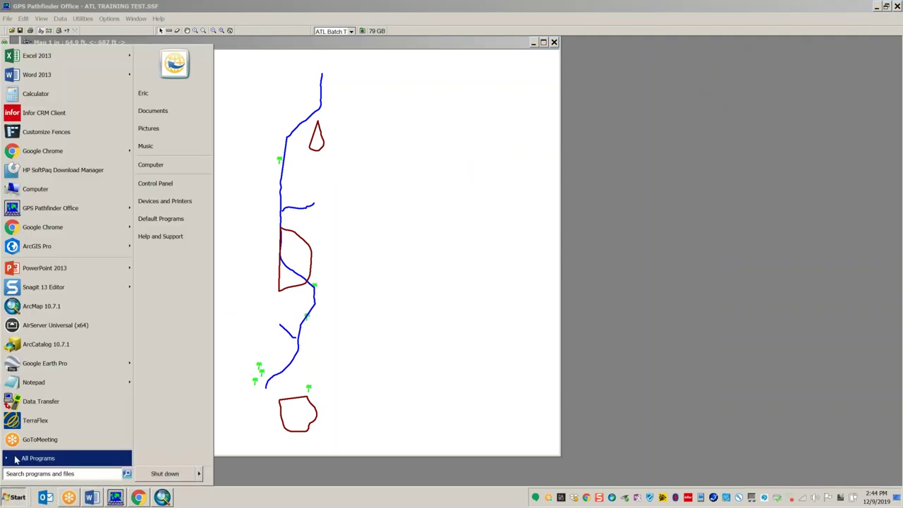
pyautogui.click(17, 459)
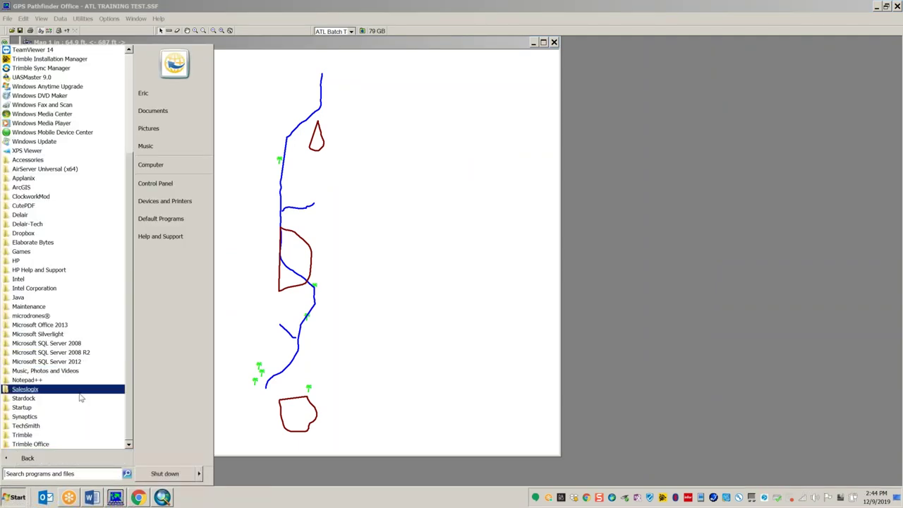
pyautogui.scroll(1, 129, 335)
pyautogui.scroll(-1, 130, 336)
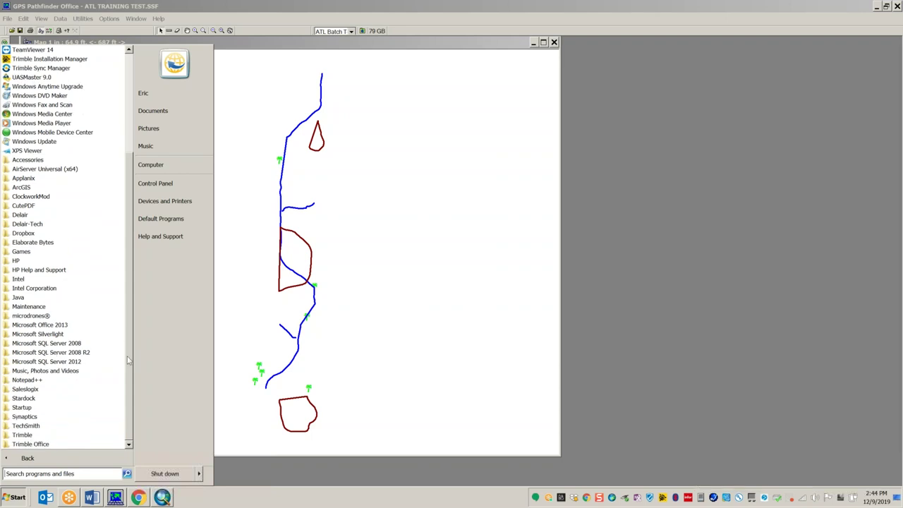
pyautogui.click(24, 435)
pyautogui.click(50, 381)
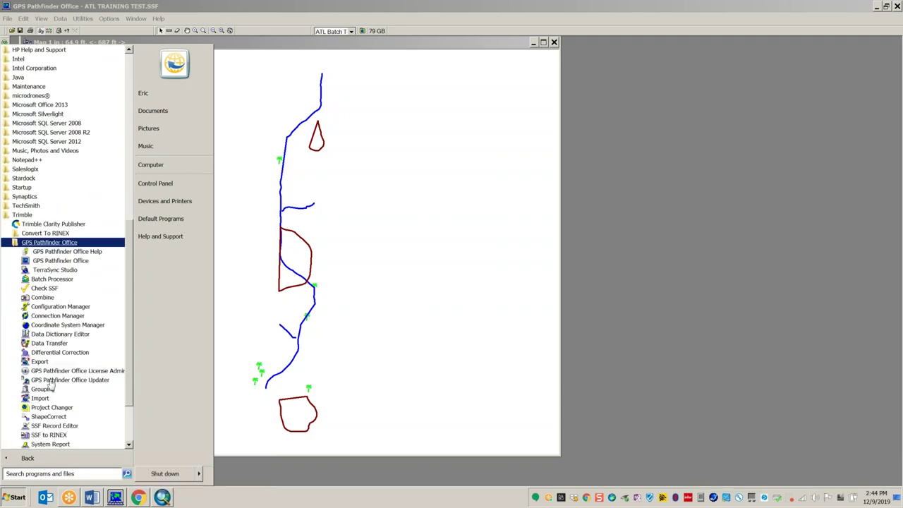
pyautogui.click(42, 321)
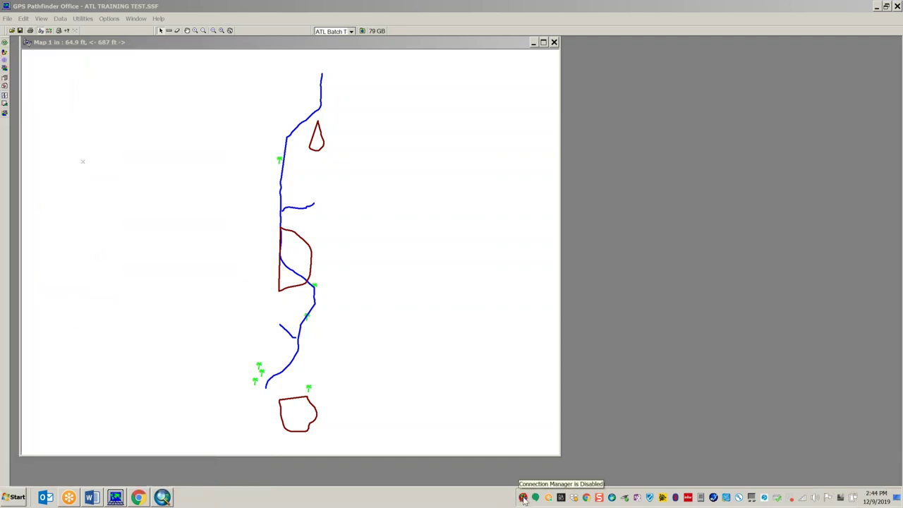
# Configure Connection Manager to use the ATL Train batch setup with a countdown time of 7.
pyautogui.rightClick(523, 498)
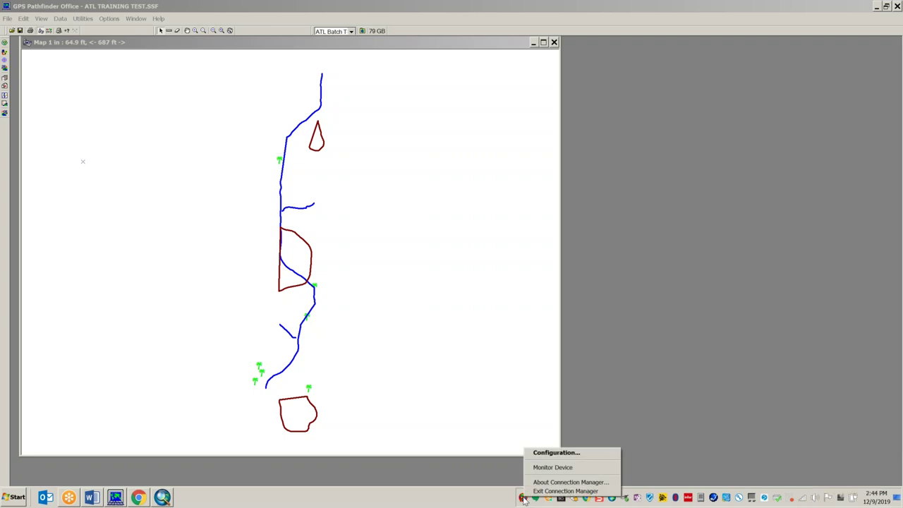
pyautogui.click(556, 452)
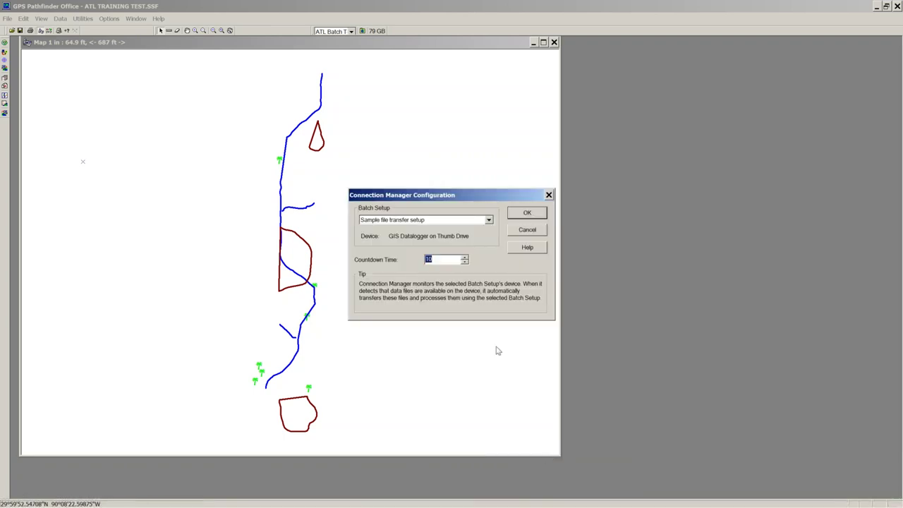
pyautogui.click(489, 221)
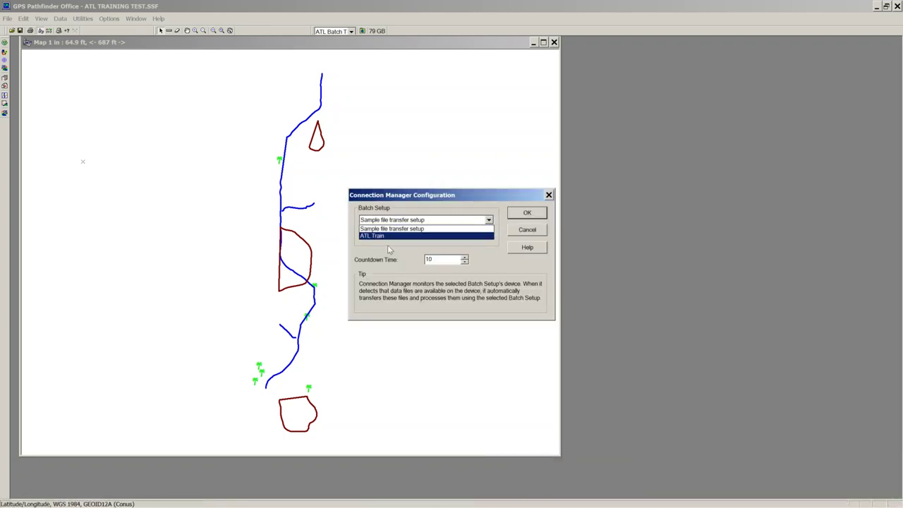
pyautogui.click(434, 227)
pyautogui.click(434, 223)
pyautogui.click(395, 235)
pyautogui.click(465, 263)
pyautogui.click(465, 263)
pyautogui.click(464, 262)
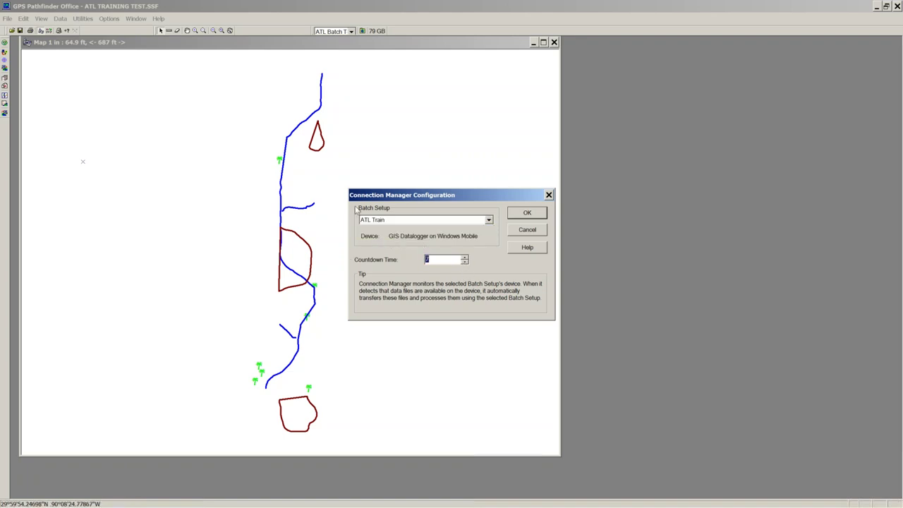
pyautogui.click(525, 214)
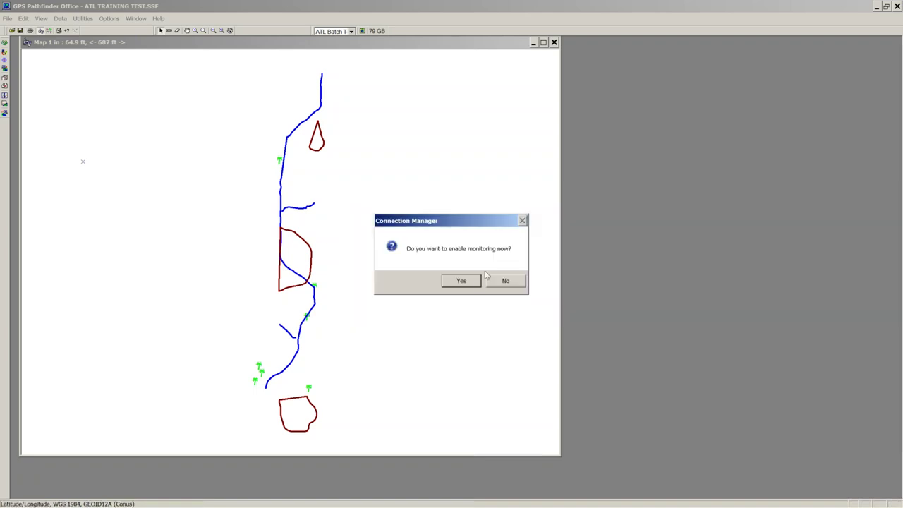
pyautogui.click(458, 283)
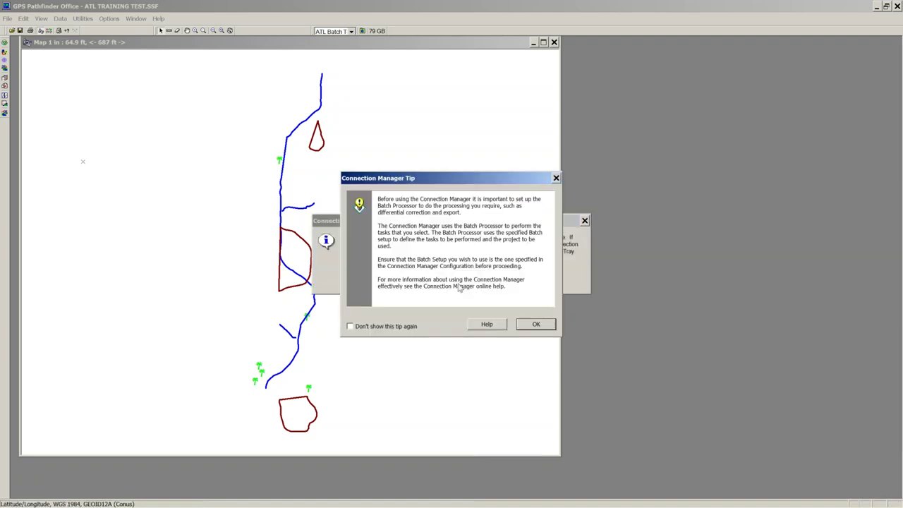
pyautogui.click(532, 326)
pyautogui.click(450, 280)
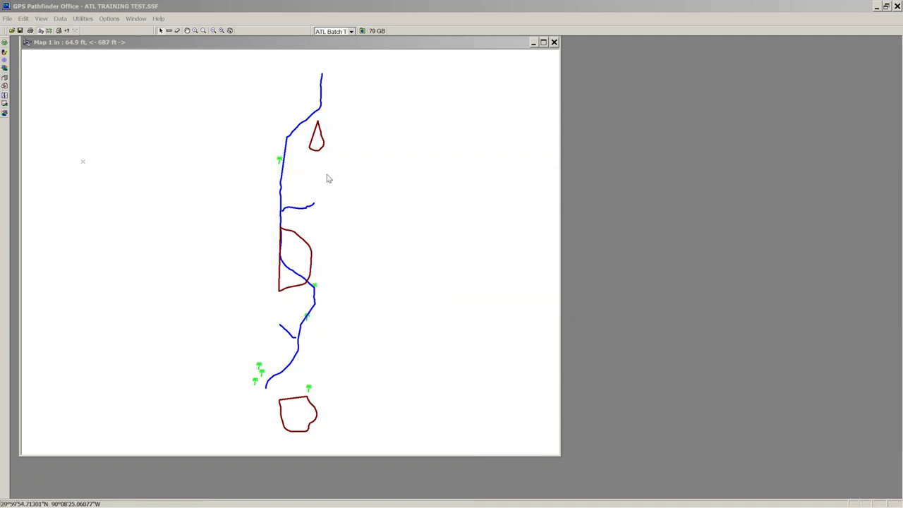
pyautogui.click(7, 19)
pyautogui.click(20, 52)
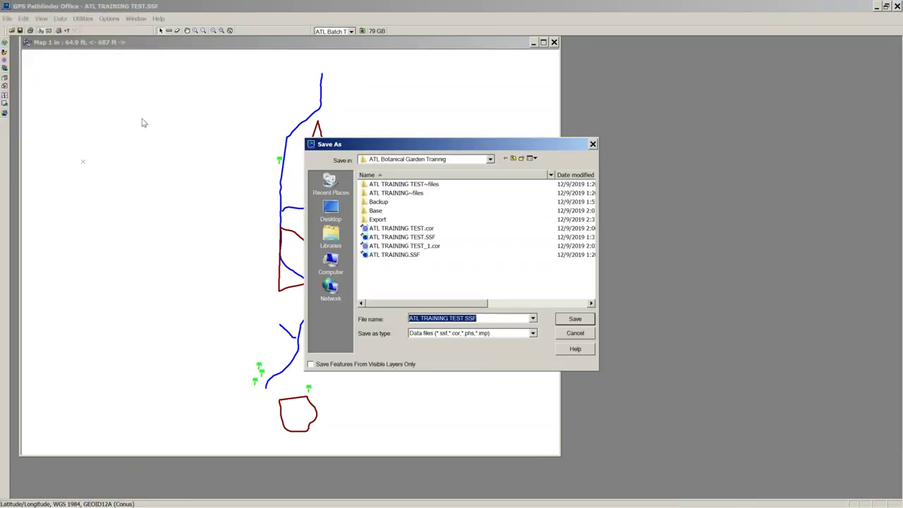
pyautogui.click(570, 337)
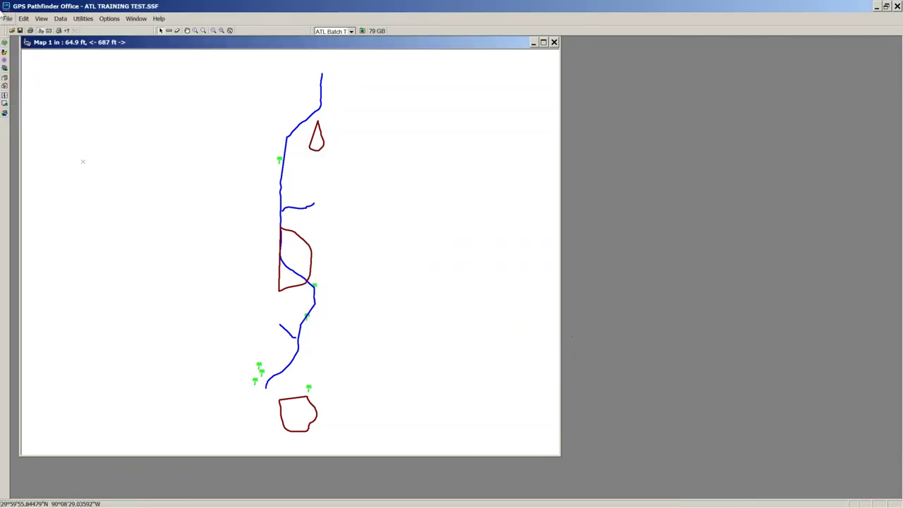
# Close the open data file and delete the loose files and the ATL TRAINING TEST~files folder from the ATL Batch Test project folder.
pyautogui.click(7, 19)
pyautogui.click(18, 57)
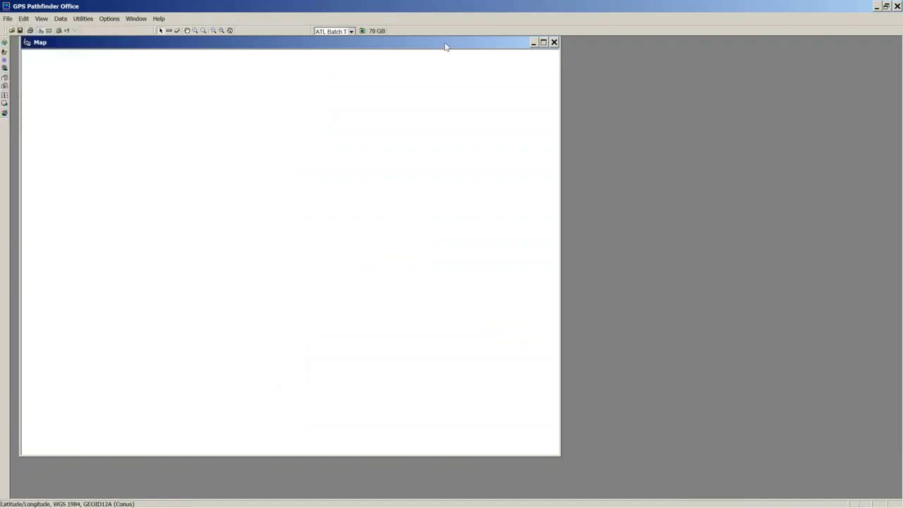
pyautogui.click(362, 31)
pyautogui.moveTo(308, 271); pyautogui.dragTo(304, 209)
pyautogui.press('Delete')
pyautogui.click(491, 269)
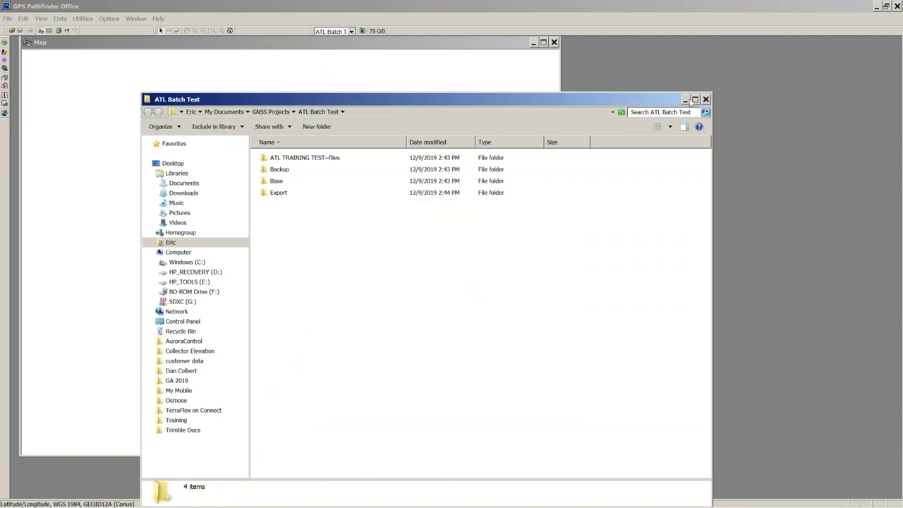
pyautogui.click(270, 161)
pyautogui.press('Delete')
pyautogui.click(491, 293)
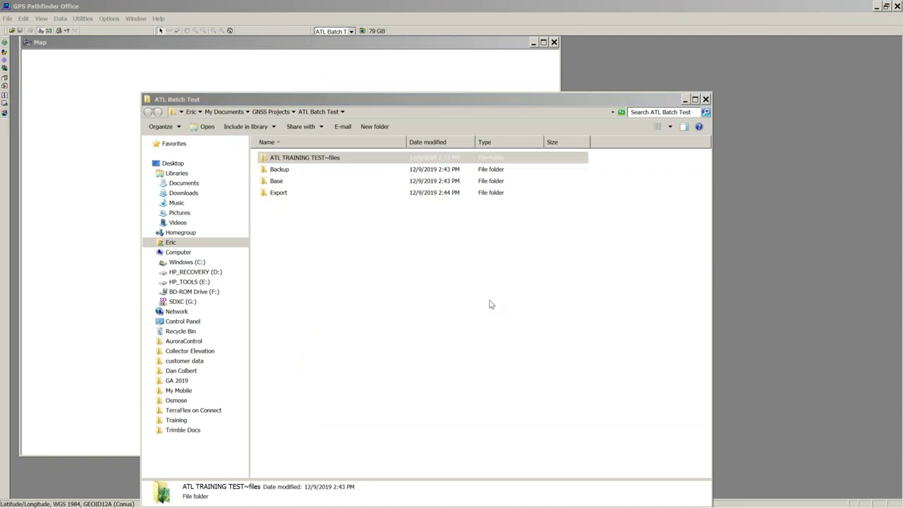
pyautogui.click(706, 99)
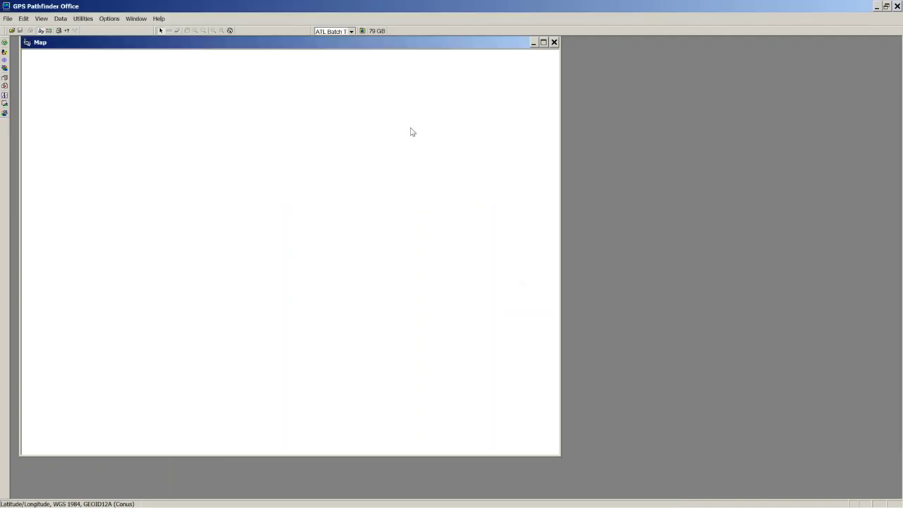
# Exit GPS Pathfinder Office and minimize the Atlanta Botanical Garden document and Windows Mobile Device Center.
pyautogui.click(897, 5)
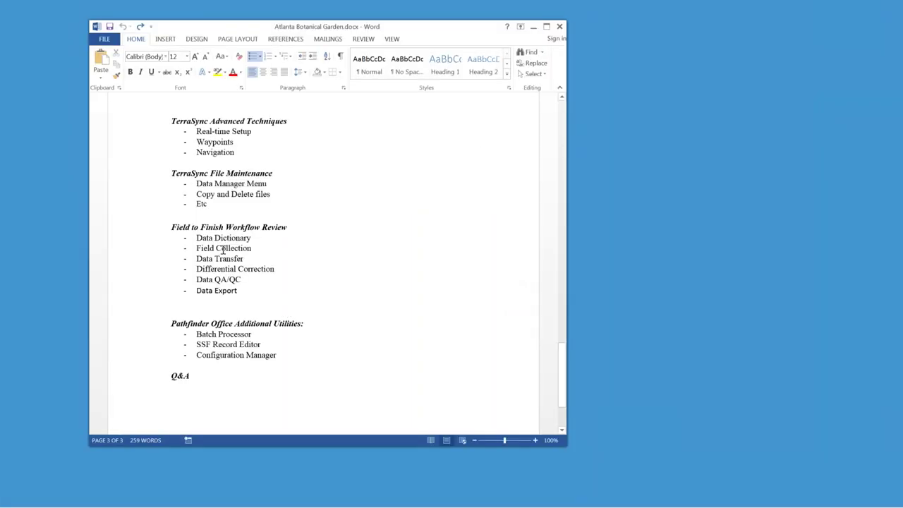
pyautogui.click(532, 26)
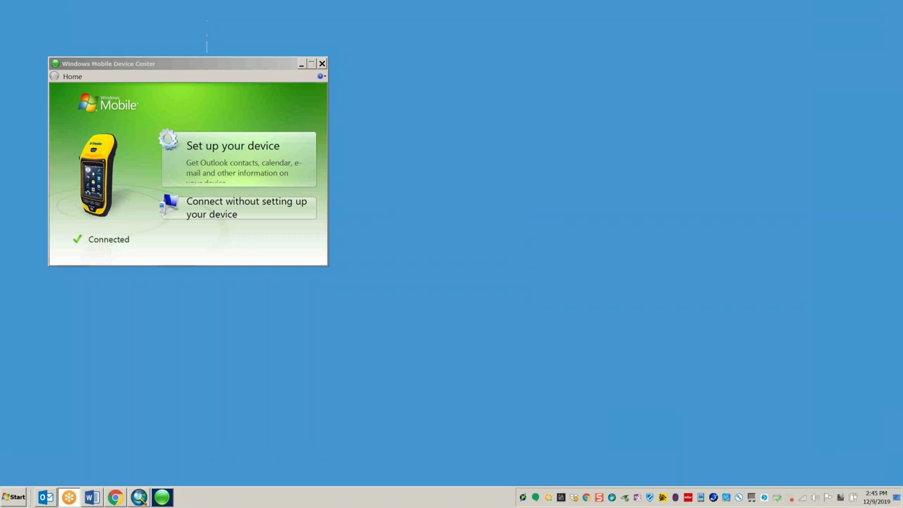
pyautogui.click(301, 63)
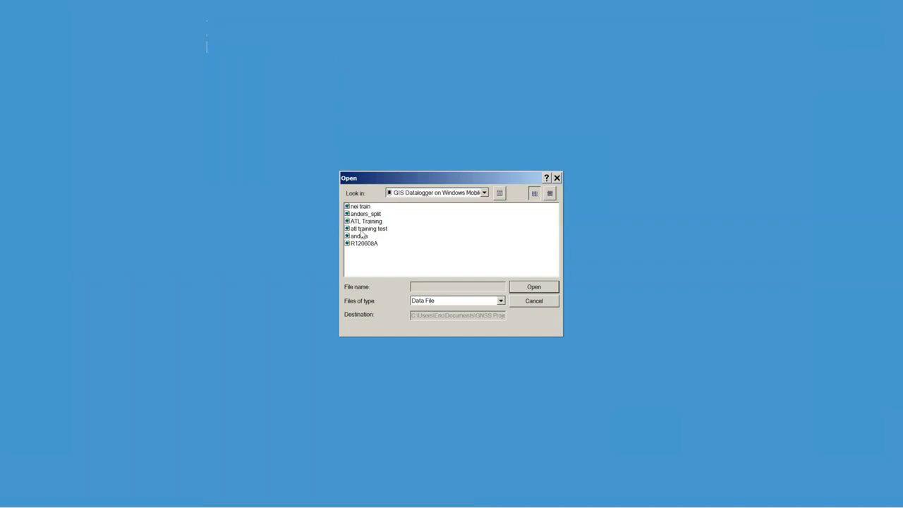
# Choose the atl training test data file on the connected Windows Mobile datalogger for the automatic batch transfer.
pyautogui.click(362, 230)
pyautogui.click(534, 287)
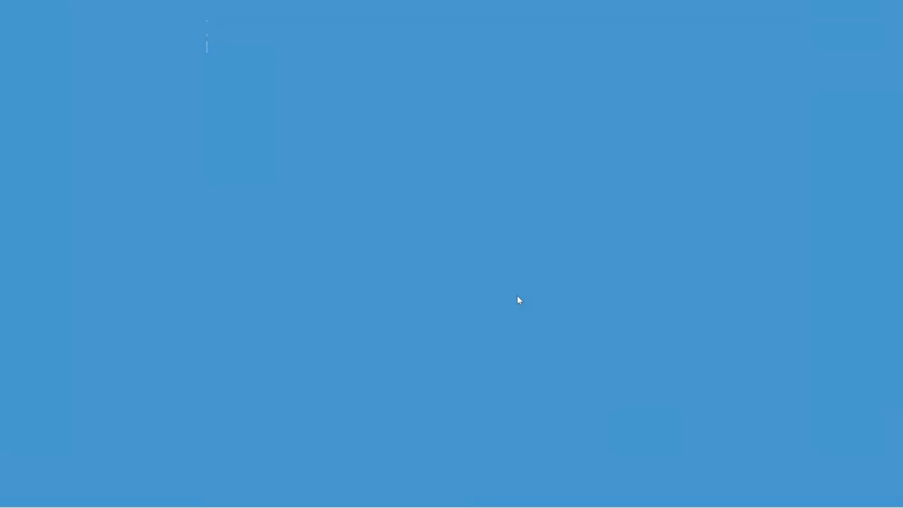
pyautogui.moveTo(148, 503)
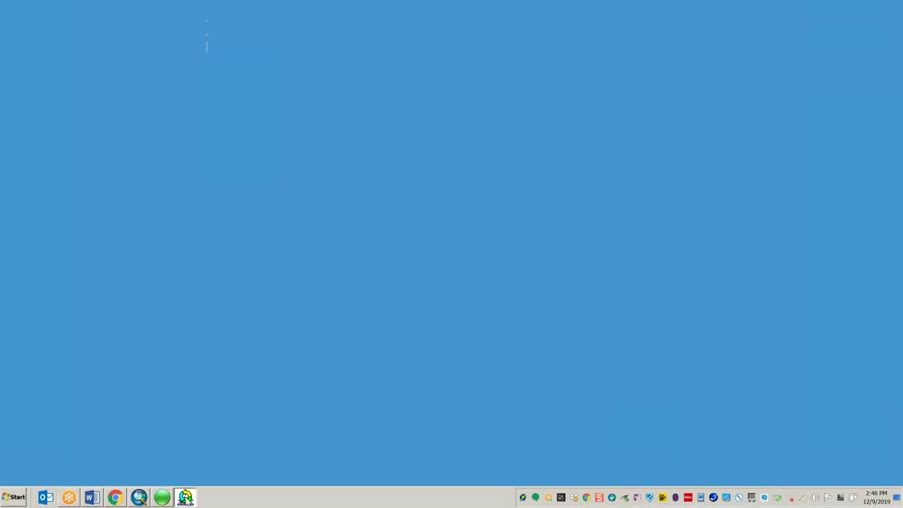
# Close the Batch Processor window and browse the Documents library to the Export folder of the ATL Batch Test project.
pyautogui.click(185, 497)
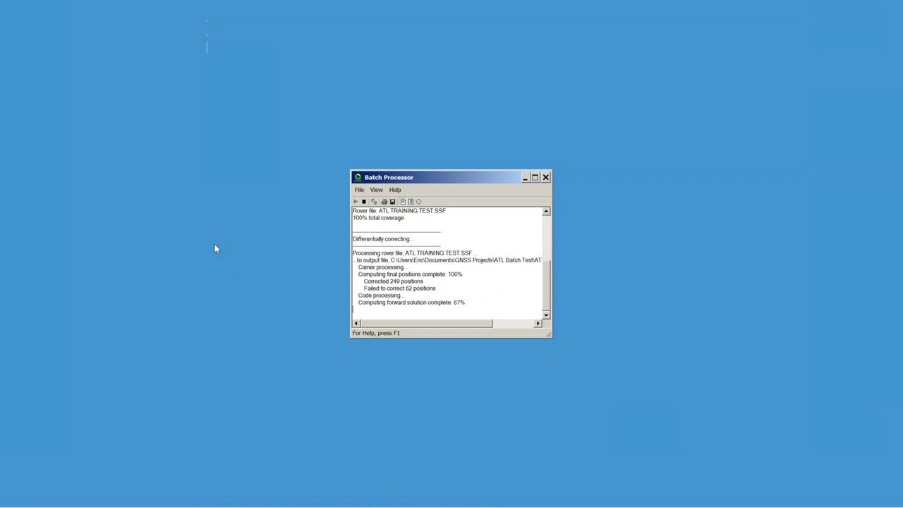
pyautogui.click(545, 177)
pyautogui.click(14, 497)
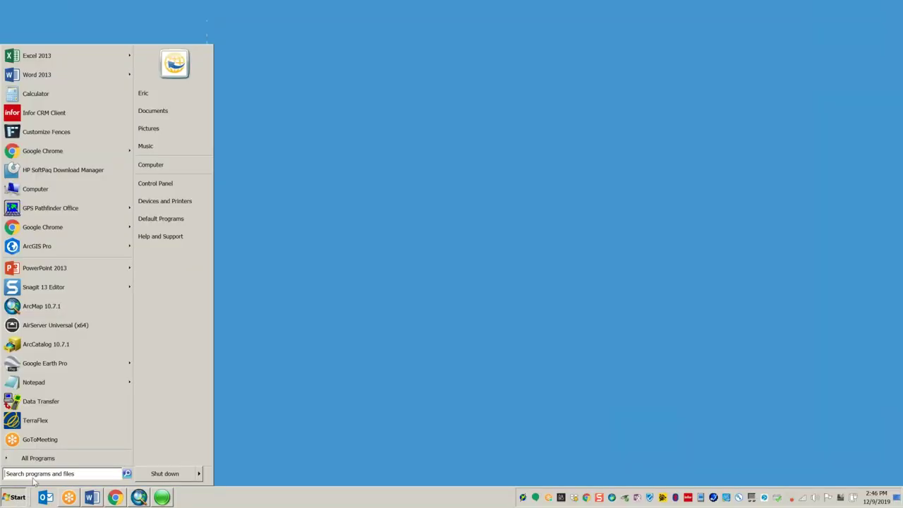
pyautogui.click(167, 120)
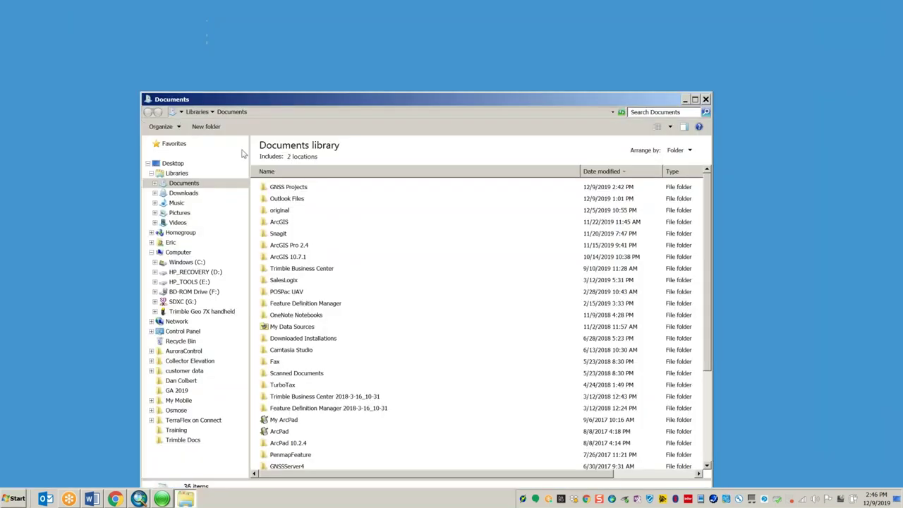
pyautogui.click(275, 233)
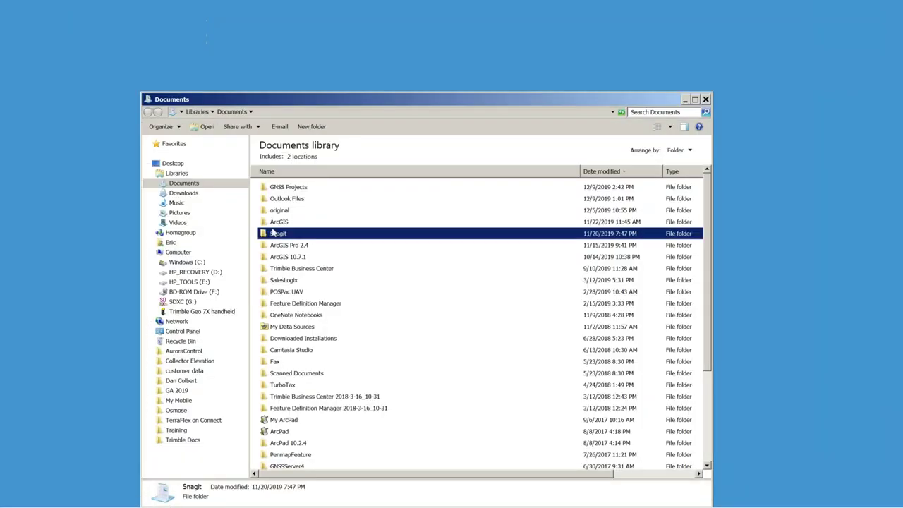
pyautogui.doubleClick(275, 187)
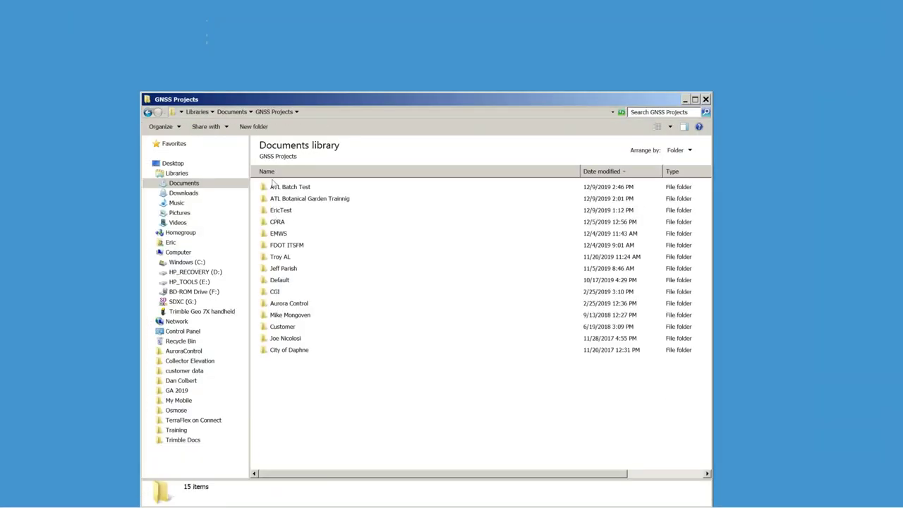
pyautogui.doubleClick(275, 187)
pyautogui.click(275, 188)
pyautogui.doubleClick(275, 187)
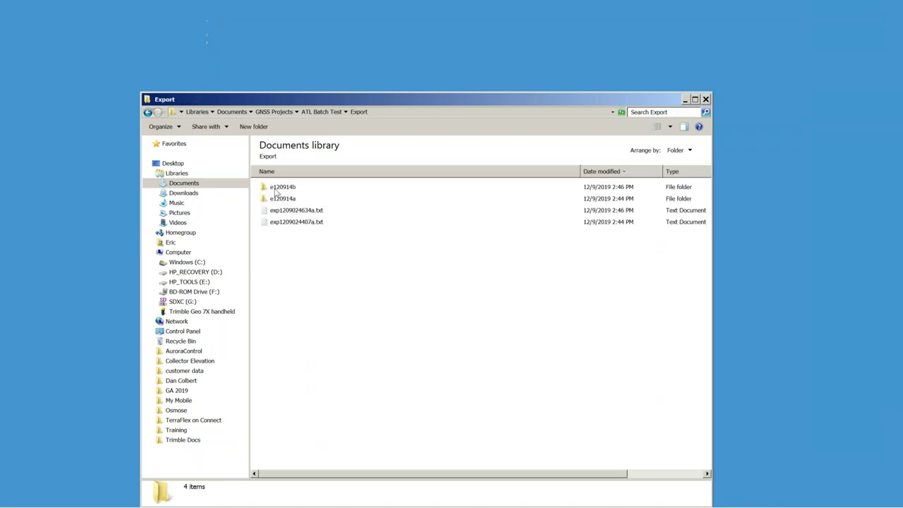
# View ATL TRAINING TEST.kmz from the e120914b export folder in Google Earth Pro and close it again.
pyautogui.doubleClick(276, 198)
pyautogui.click(148, 113)
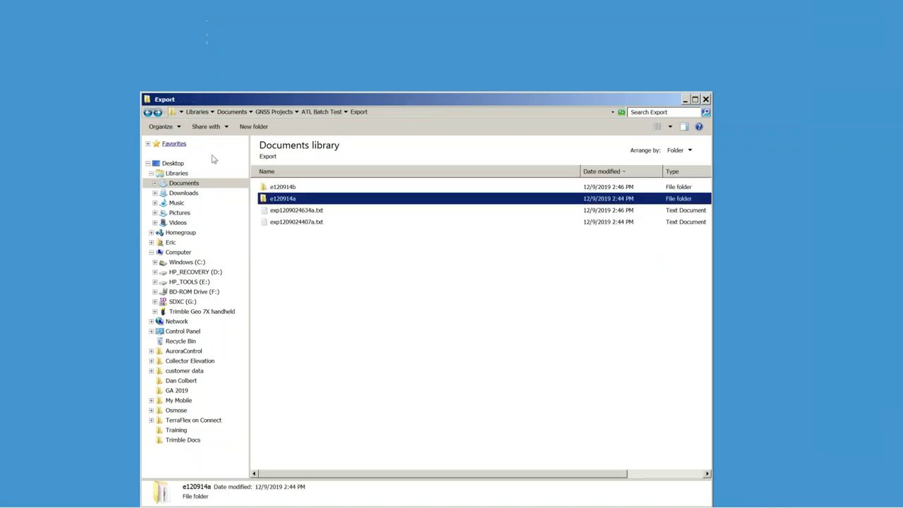
pyautogui.doubleClick(284, 188)
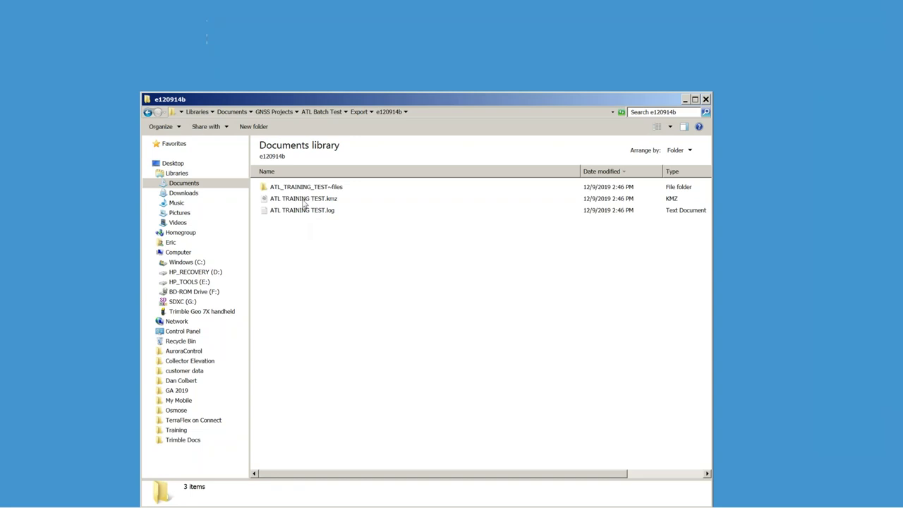
pyautogui.doubleClick(302, 199)
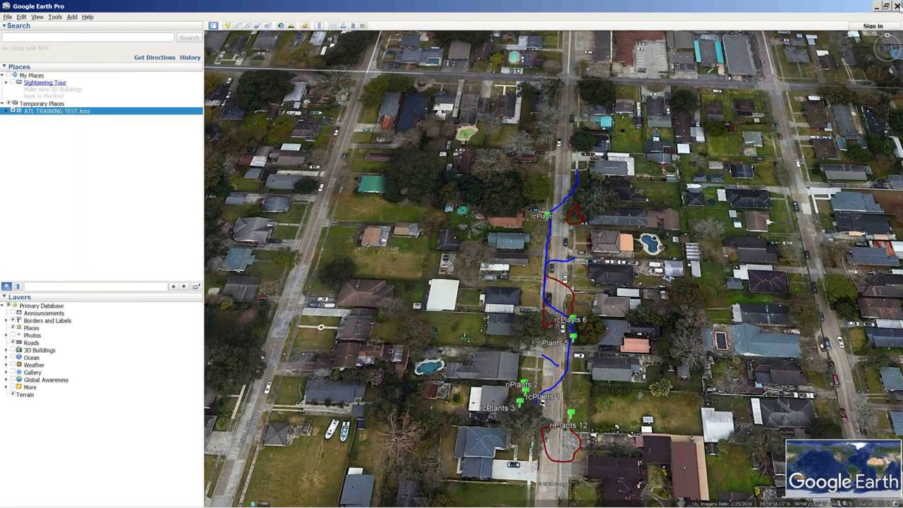
pyautogui.click(898, 7)
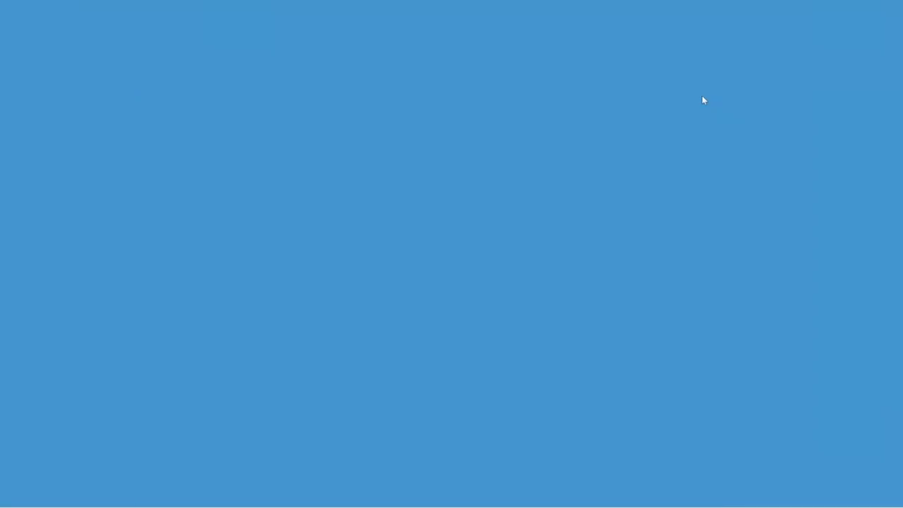
pyautogui.moveTo(261, 502)
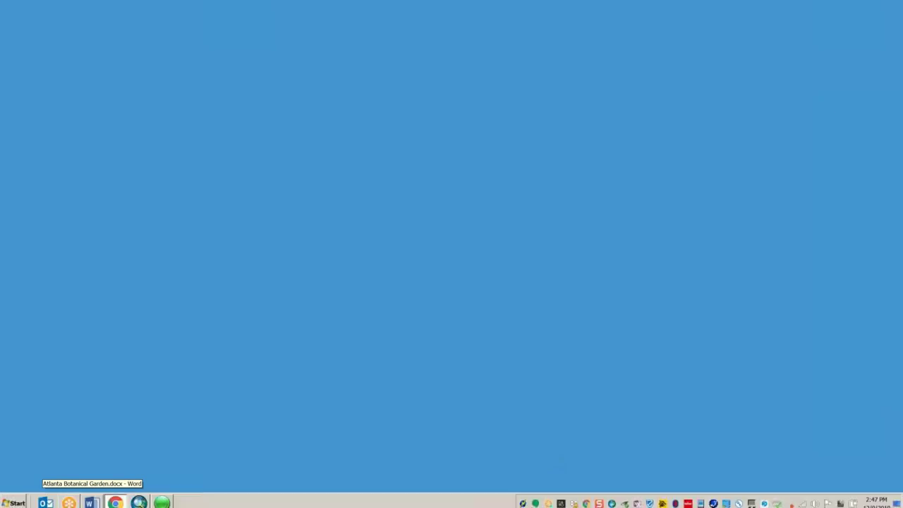
pyautogui.rightClick(523, 499)
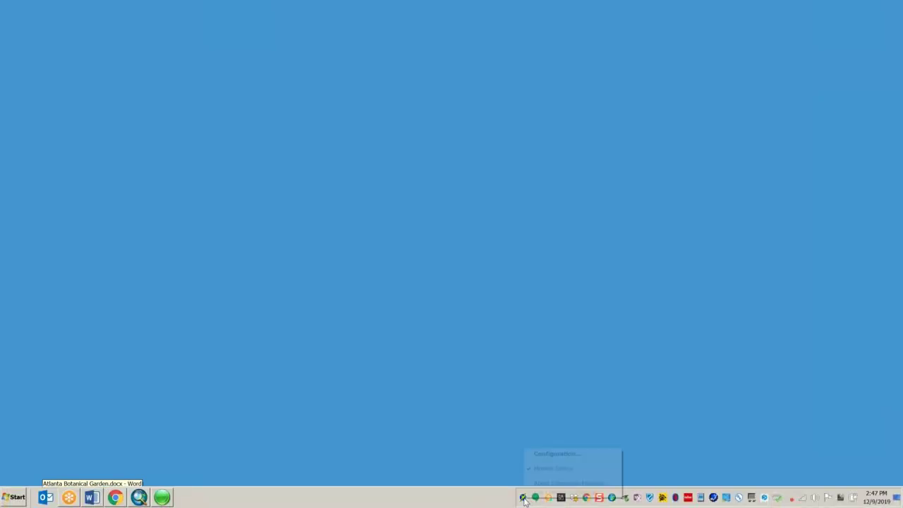
pyautogui.click(548, 469)
pyautogui.moveTo(490, 494)
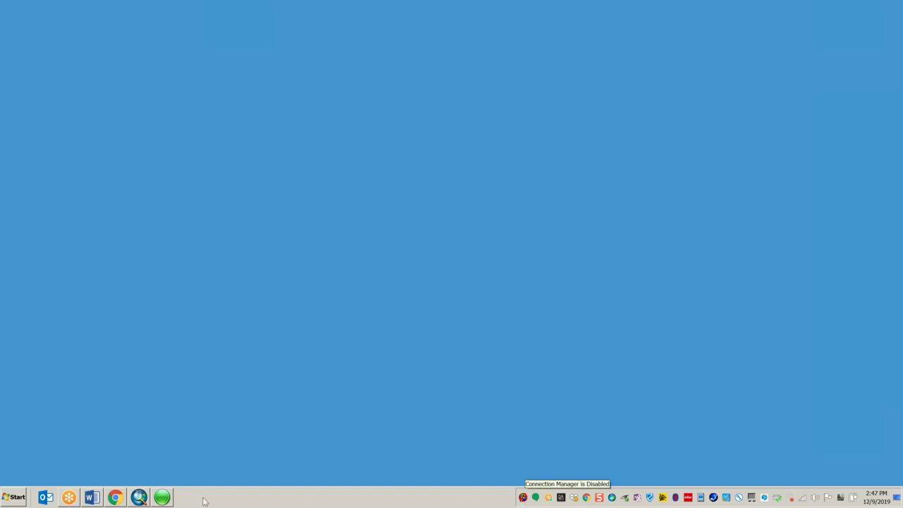
pyautogui.moveTo(155, 506)
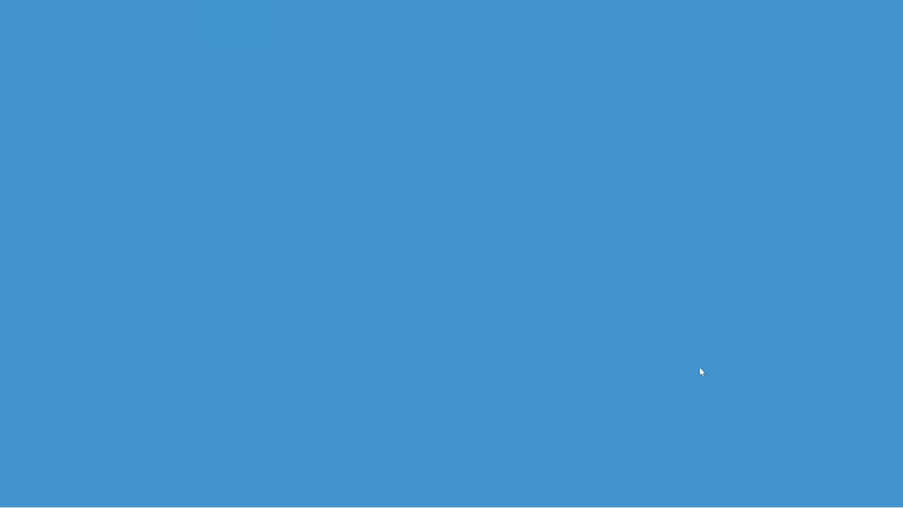
# Start GPS Pathfinder Office and open the ATL Batch Test project.
pyautogui.click(11, 503)
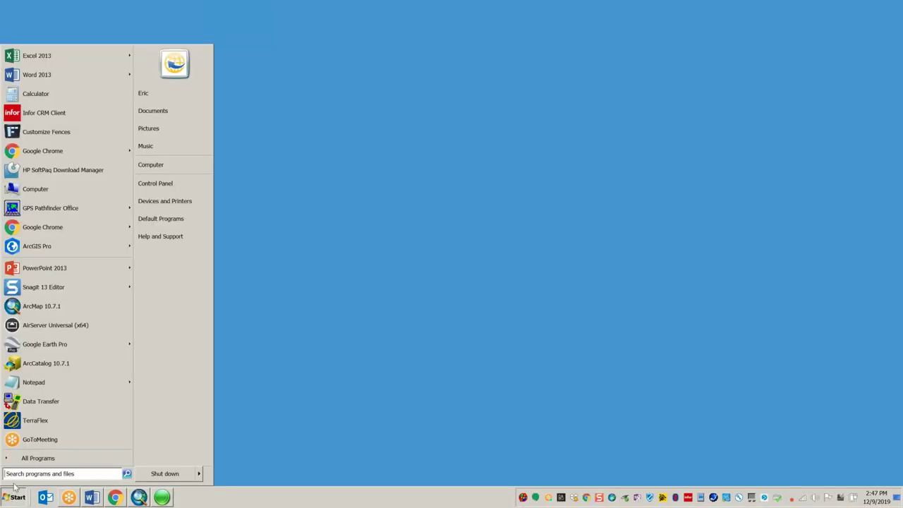
pyautogui.click(8, 209)
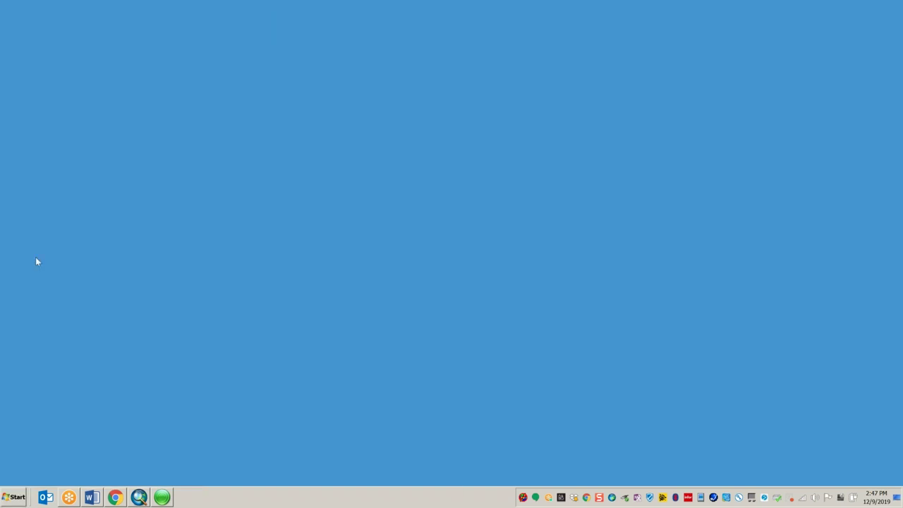
pyautogui.rightClick(139, 497)
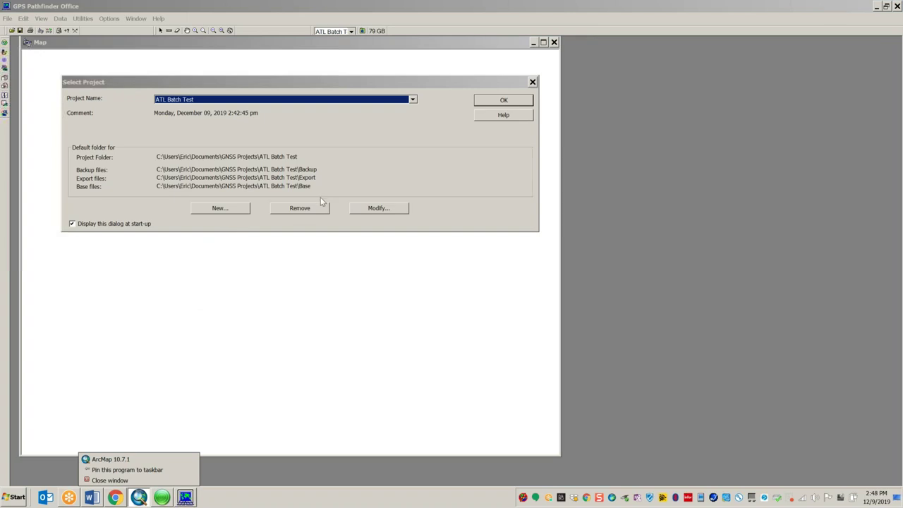
pyautogui.click(504, 103)
pyautogui.click(504, 102)
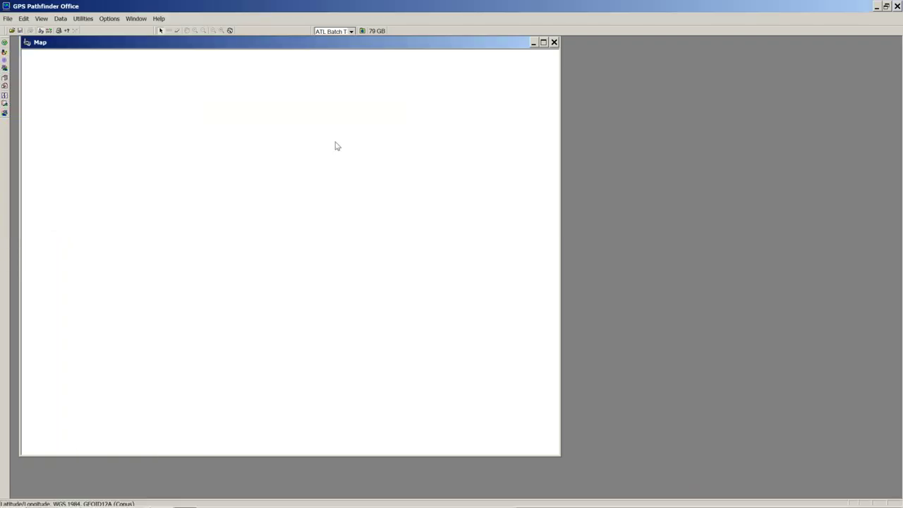
# Review the ATL Train batch setup in the Batch Processor and close the utility without running it.
pyautogui.click(83, 19)
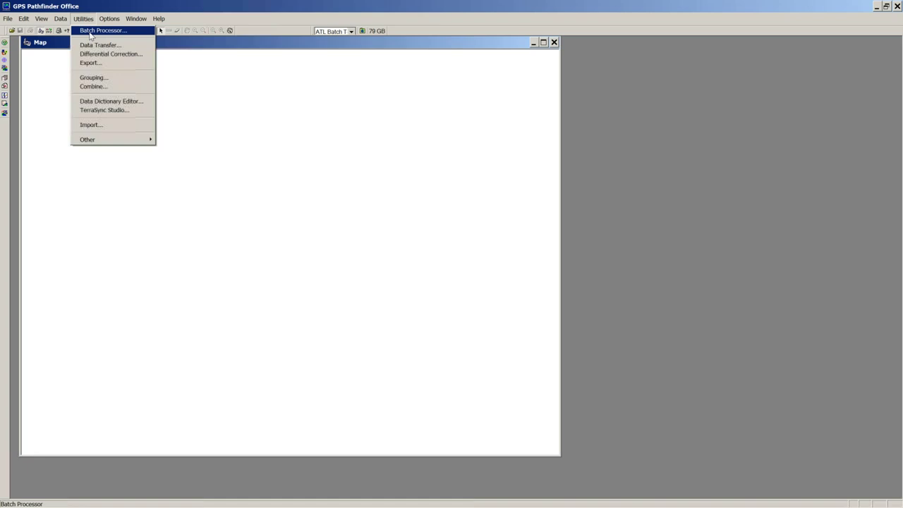
pyautogui.click(92, 33)
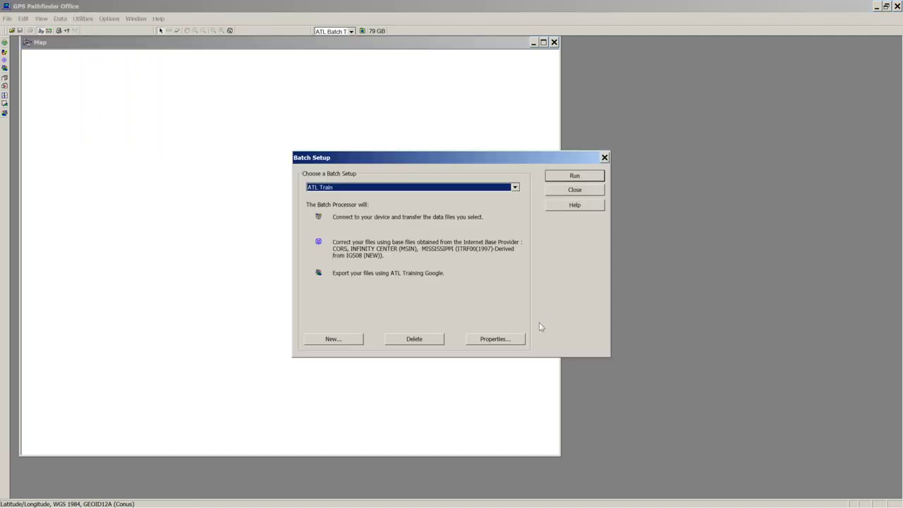
pyautogui.click(574, 191)
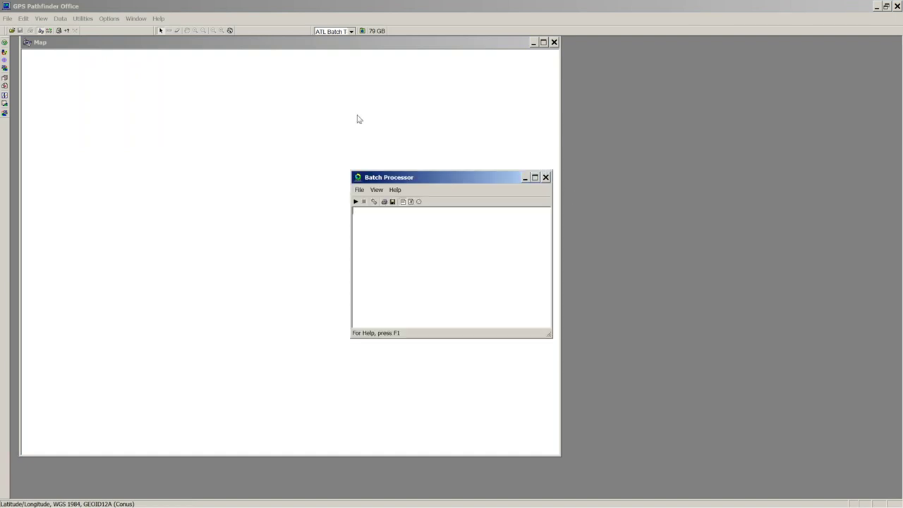
pyautogui.click(545, 177)
# Exit GPS Pathfinder Office.
pyautogui.click(7, 19)
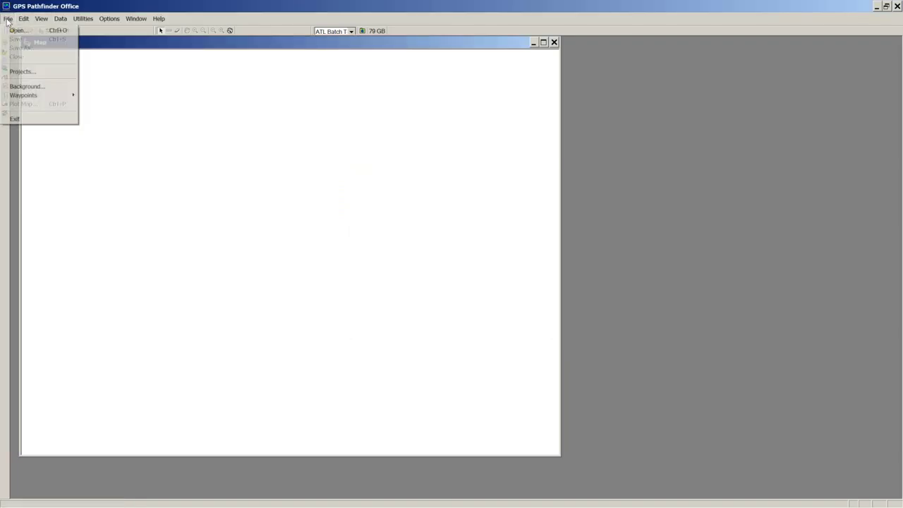
pyautogui.moveTo(81, 20)
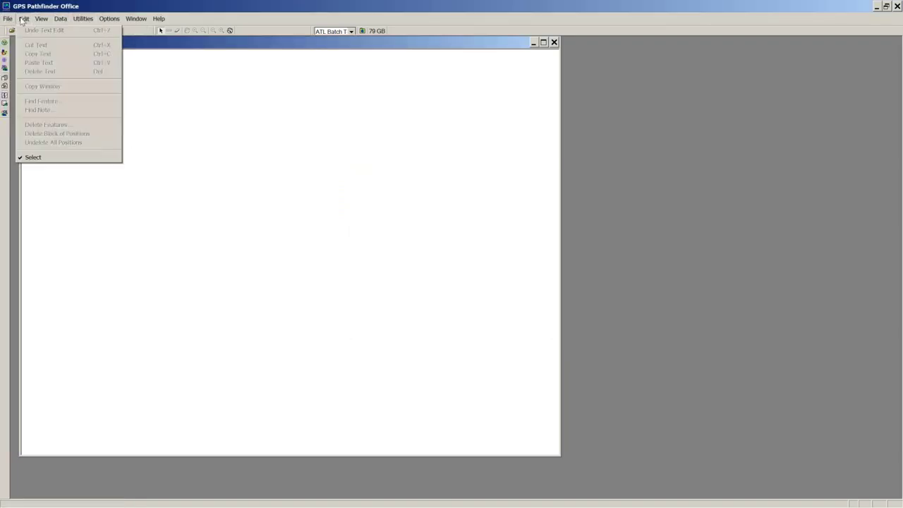
pyautogui.moveTo(42, 19)
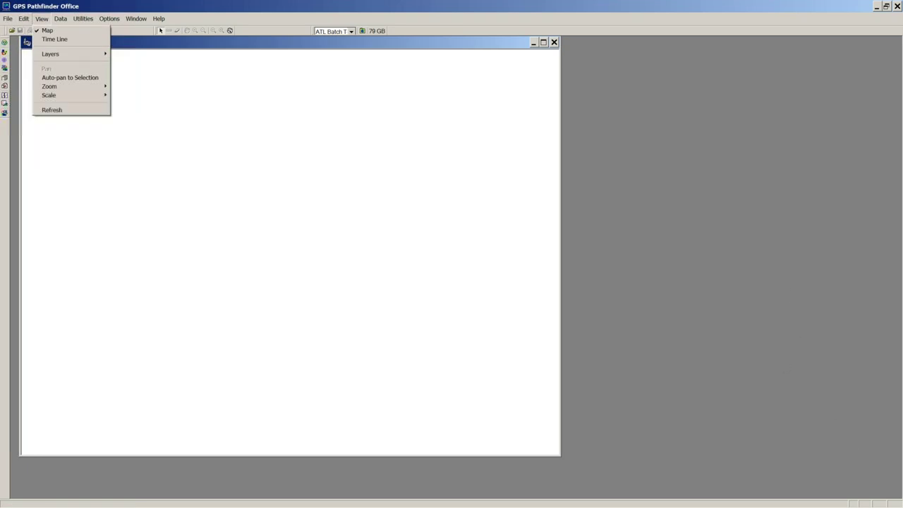
pyautogui.press('Right')
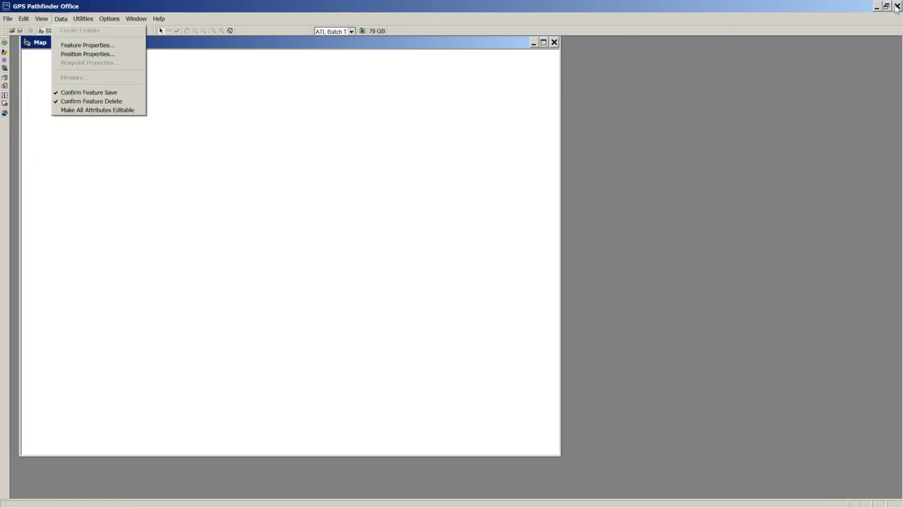
pyautogui.click(897, 7)
# Restart GPS Pathfinder Office and create and open a new project named Test20 with the default folders.
pyautogui.click(12, 497)
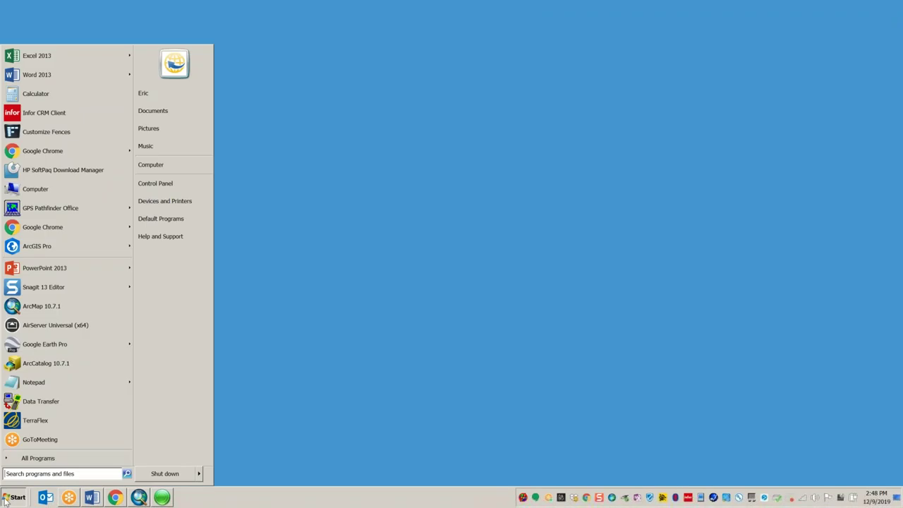
pyautogui.click(50, 207)
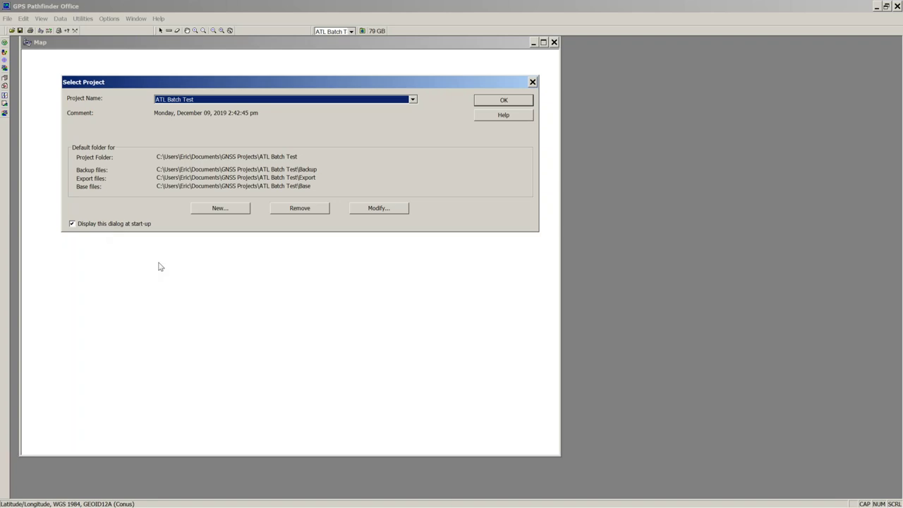
pyautogui.click(214, 209)
pyautogui.write('Test20')
pyautogui.click(168, 272)
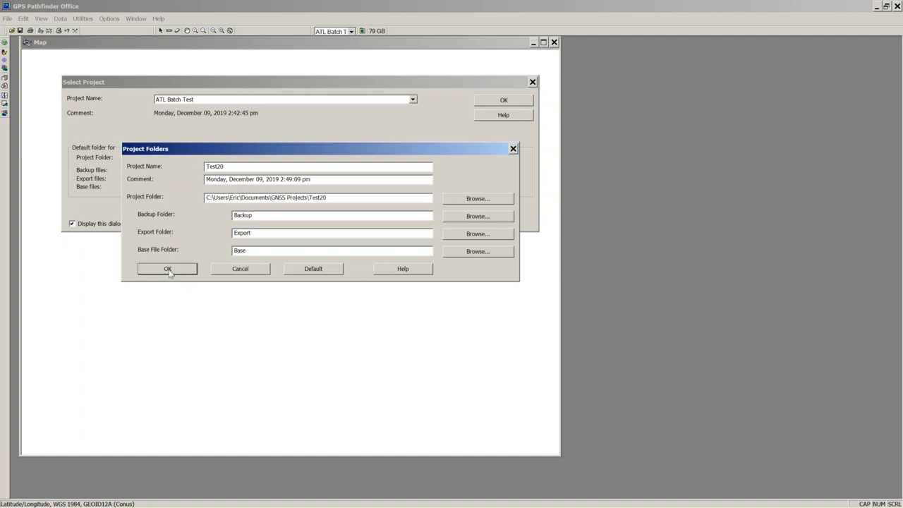
pyautogui.click(169, 272)
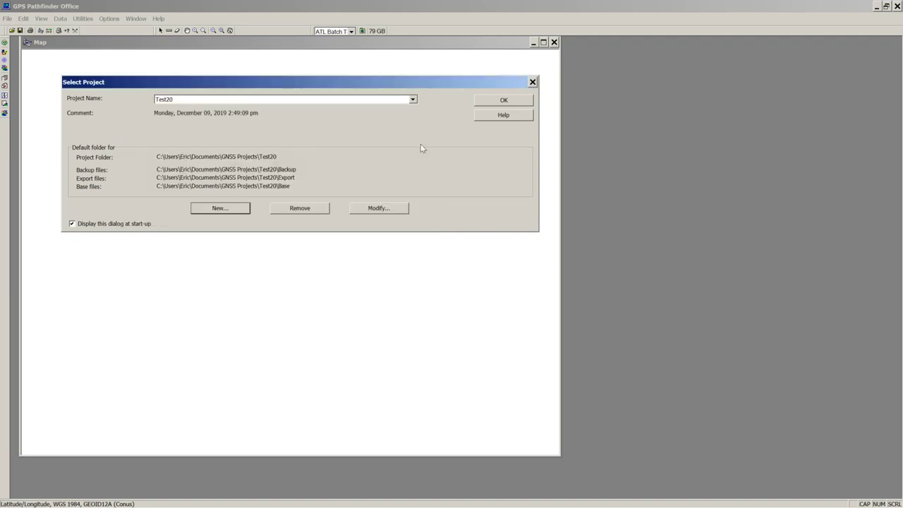
pyautogui.click(502, 103)
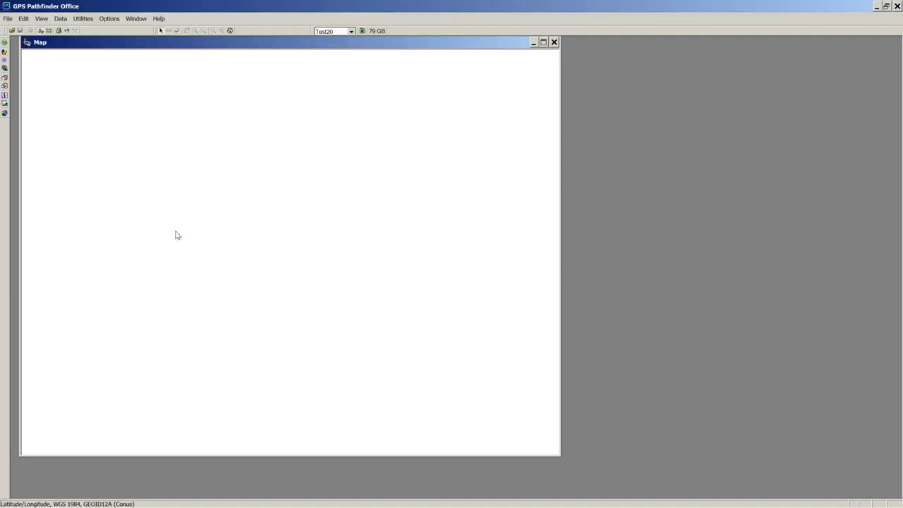
# Queue the data files nei train, ATL Training, anders and R120608A from the datalogger for receipt with the Data Transfer utility.
pyautogui.click(82, 19)
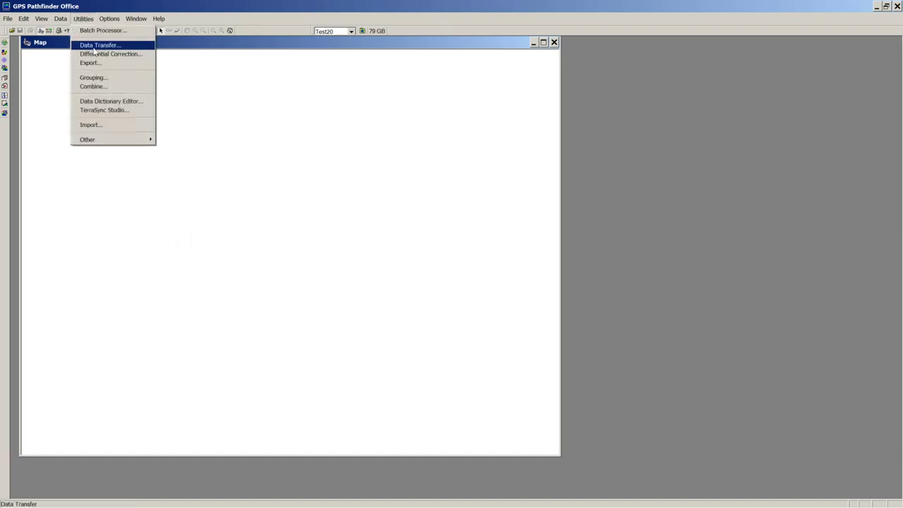
pyautogui.click(93, 47)
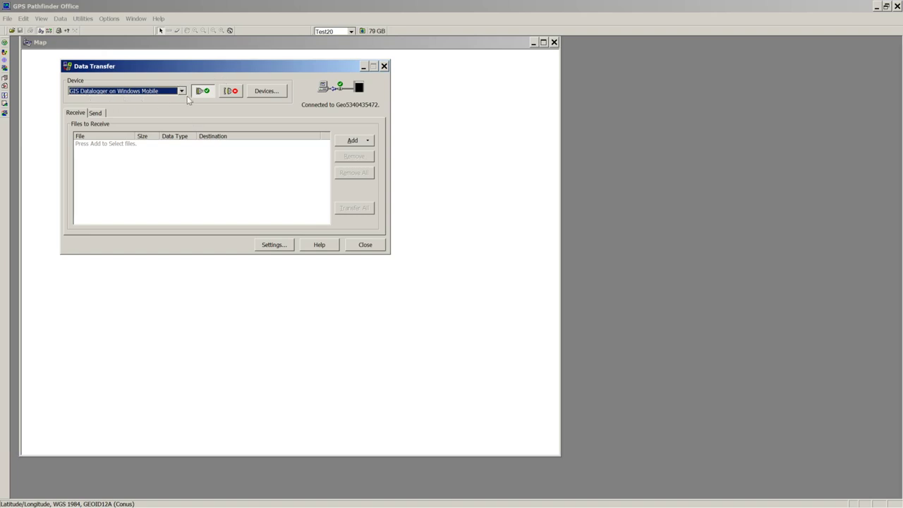
pyautogui.click(367, 142)
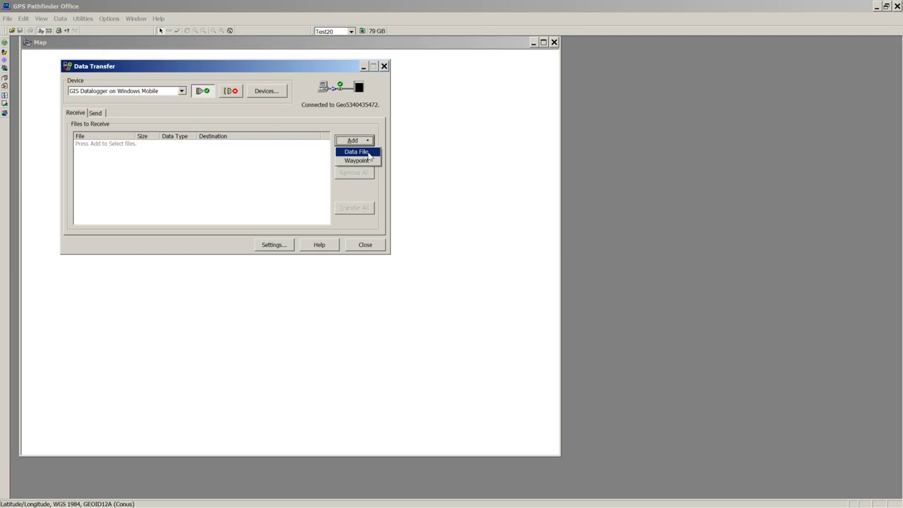
pyautogui.click(368, 152)
pyautogui.click(134, 110)
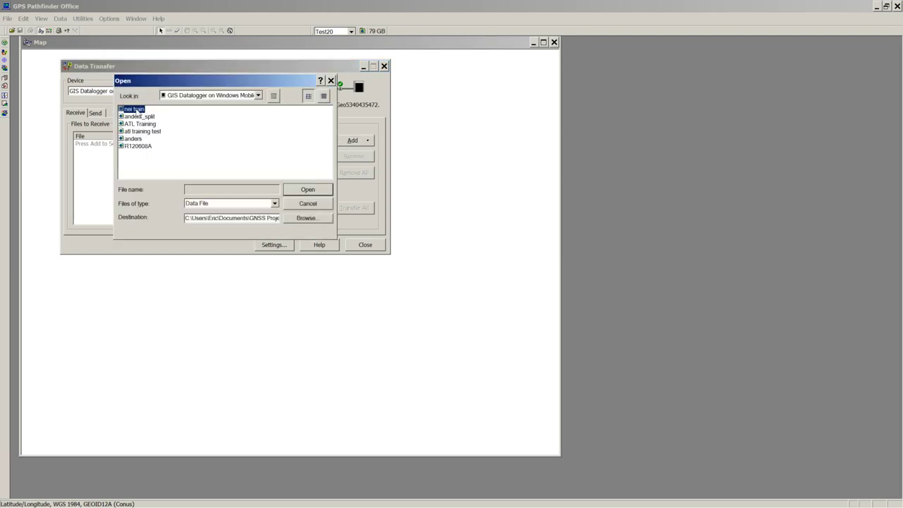
pyautogui.keyDown('ctrl'); pyautogui.click(139, 124); pyautogui.keyUp('ctrl')
pyautogui.keyDown('ctrl'); pyautogui.click(134, 139); pyautogui.keyUp('ctrl')
pyautogui.keyDown('ctrl'); pyautogui.click(138, 146); pyautogui.keyUp('ctrl')
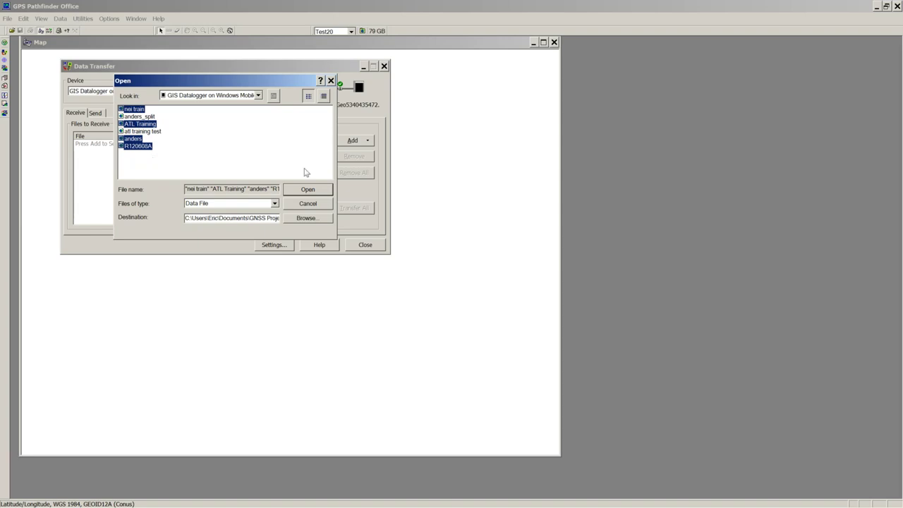
pyautogui.click(311, 191)
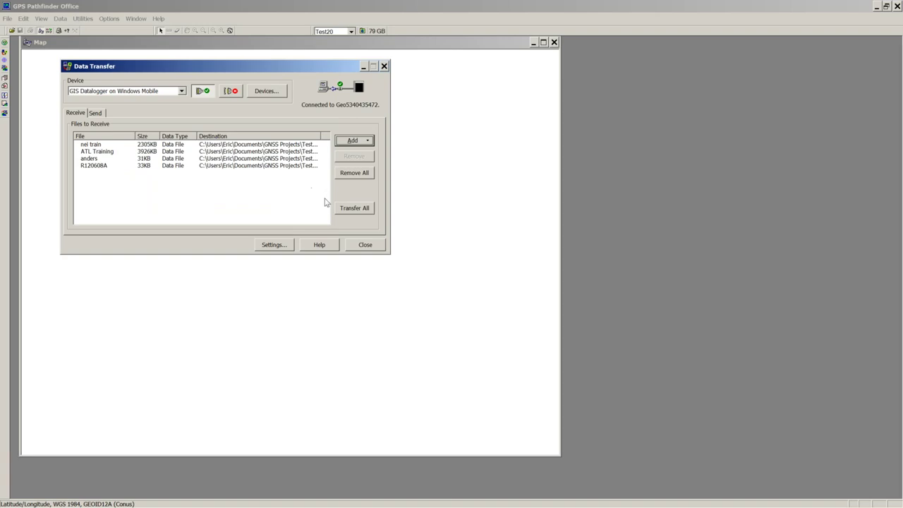
# Transfer all queued files into the project, disconnect the datalogger and close the transfer utility.
pyautogui.click(346, 210)
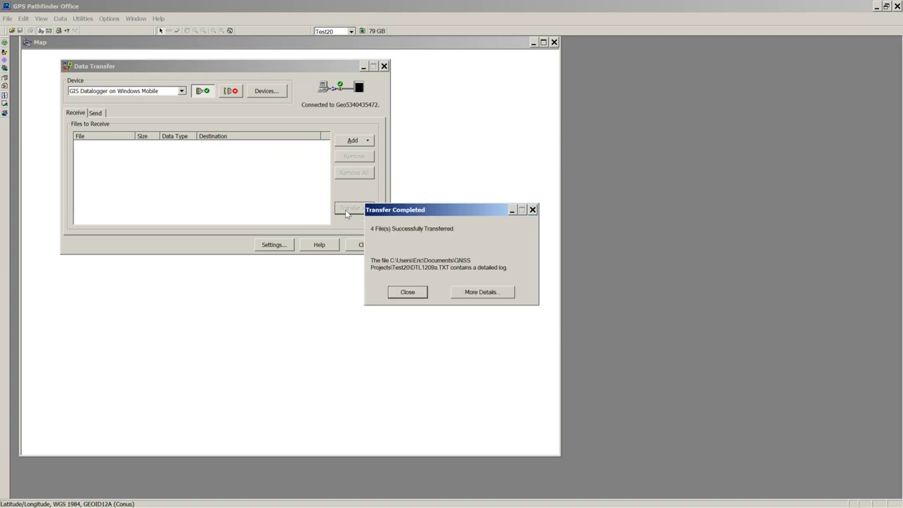
pyautogui.click(407, 292)
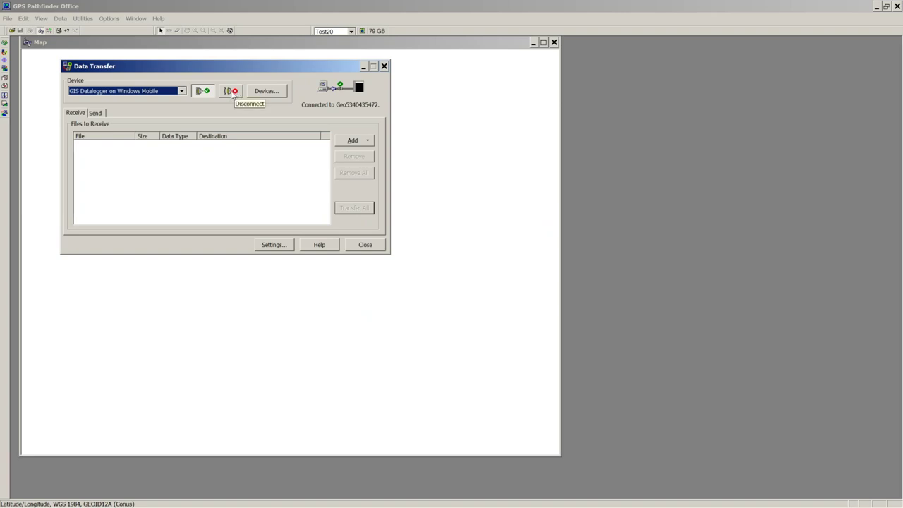
pyautogui.click(232, 94)
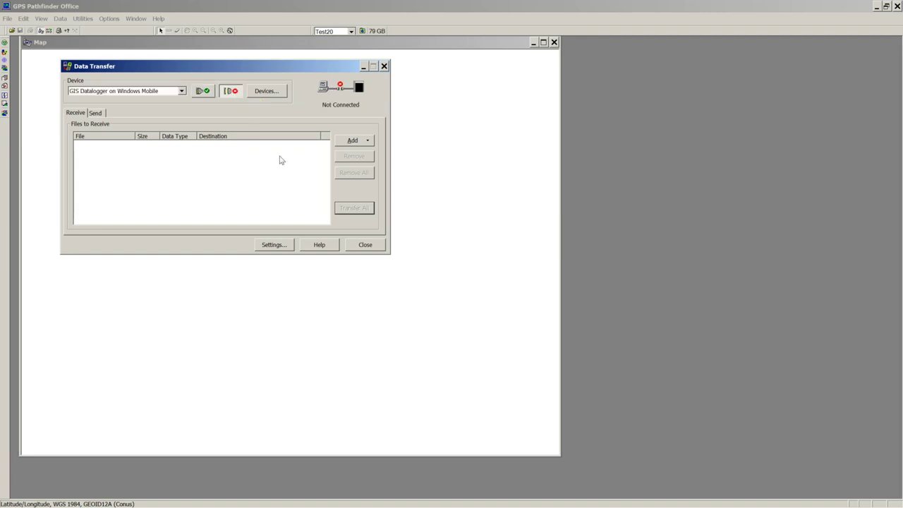
pyautogui.click(366, 244)
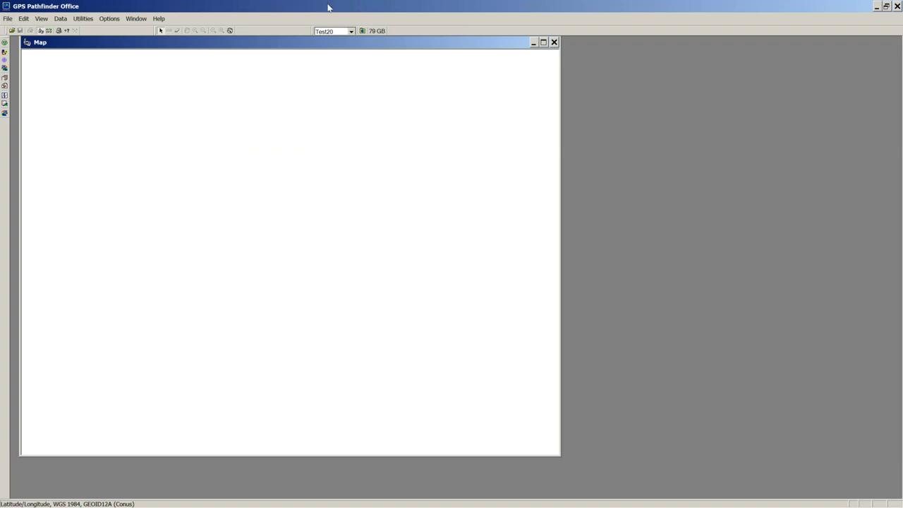
# Open the Test20 project folder to examine the transferred SSF files and the actions available for them, then close it.
pyautogui.click(362, 30)
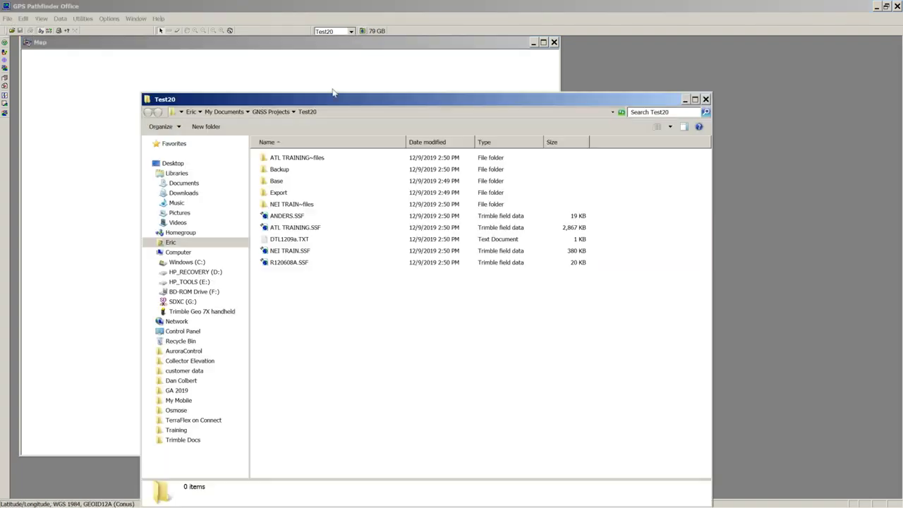
pyautogui.click(285, 263)
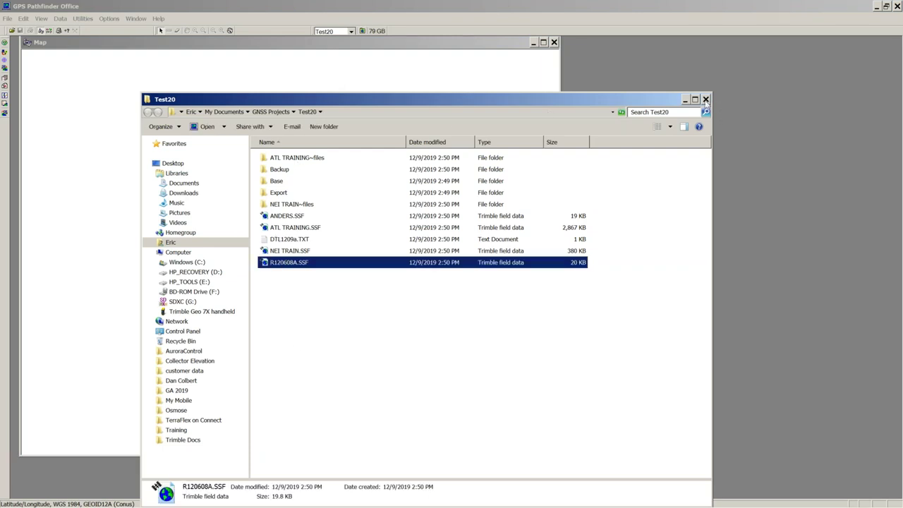
pyautogui.click(705, 100)
pyautogui.click(364, 32)
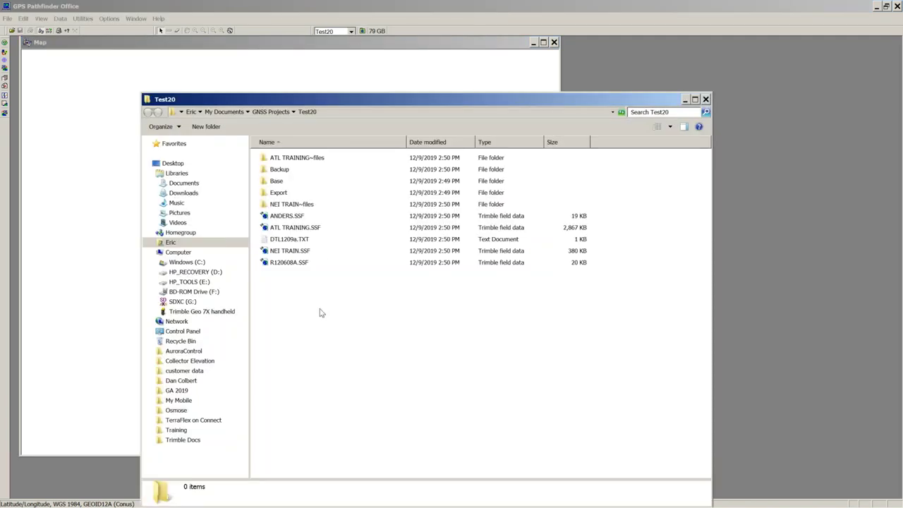
pyautogui.moveTo(270, 277); pyautogui.dragTo(272, 255)
pyautogui.rightClick(272, 256)
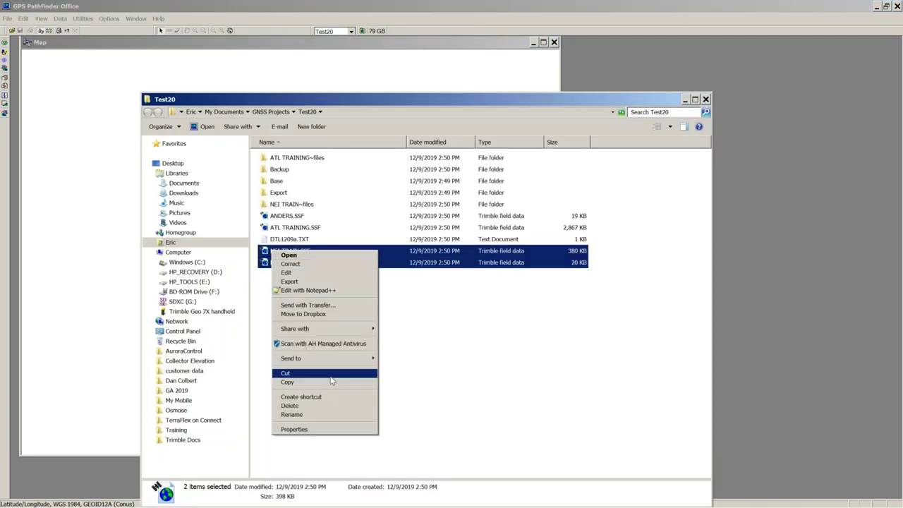
pyautogui.click(449, 369)
pyautogui.click(705, 99)
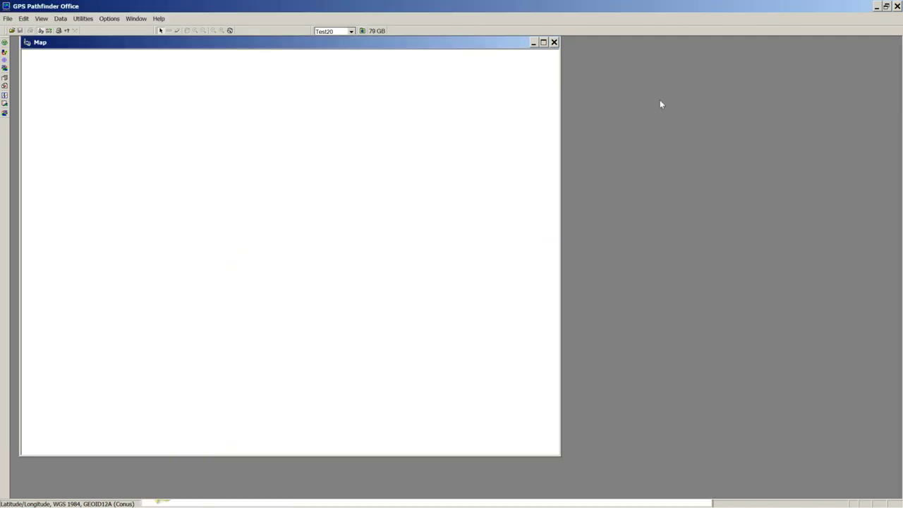
# Open the data file NEI TRAIN.SSF from the Test20 project folder on the map.
pyautogui.click(9, 19)
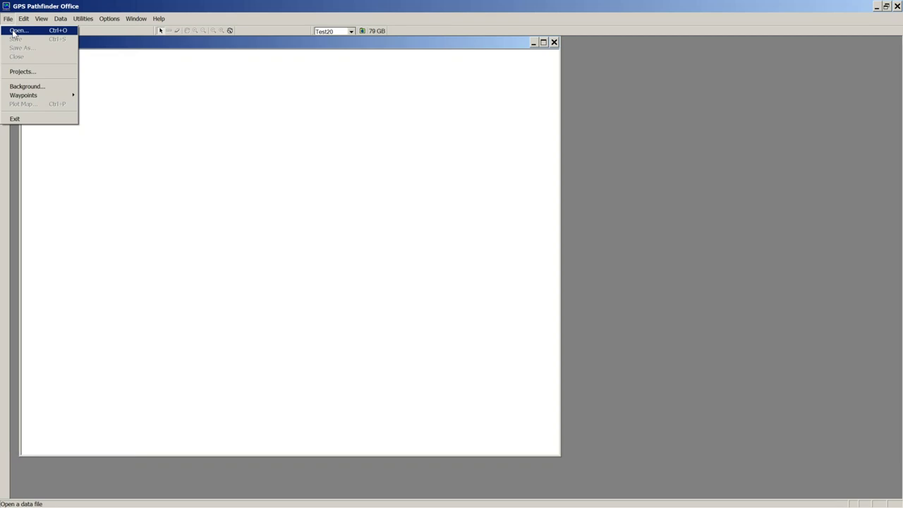
pyautogui.click(13, 33)
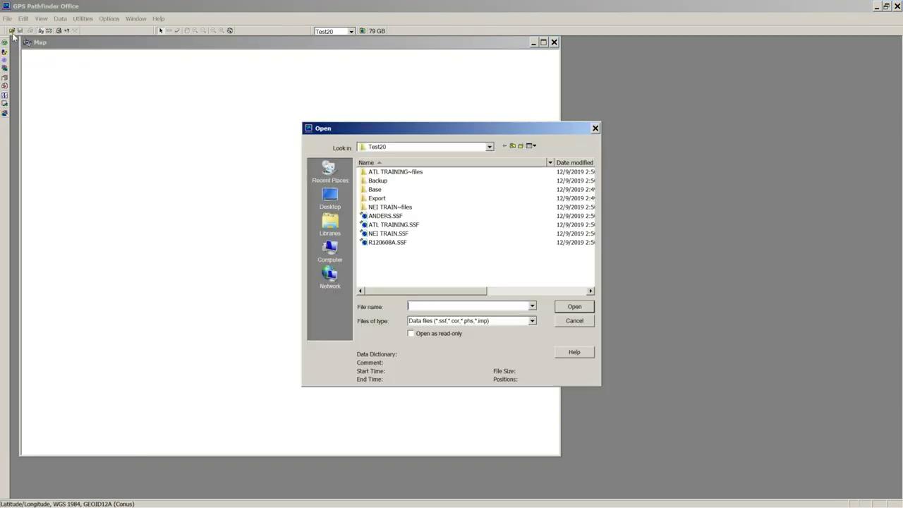
pyautogui.click(421, 254)
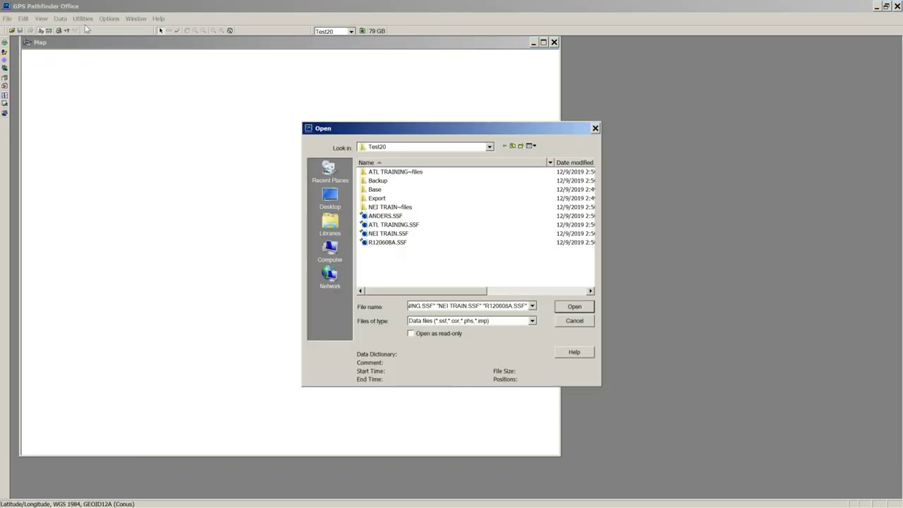
pyautogui.click(381, 225)
pyautogui.click(381, 233)
pyautogui.click(574, 307)
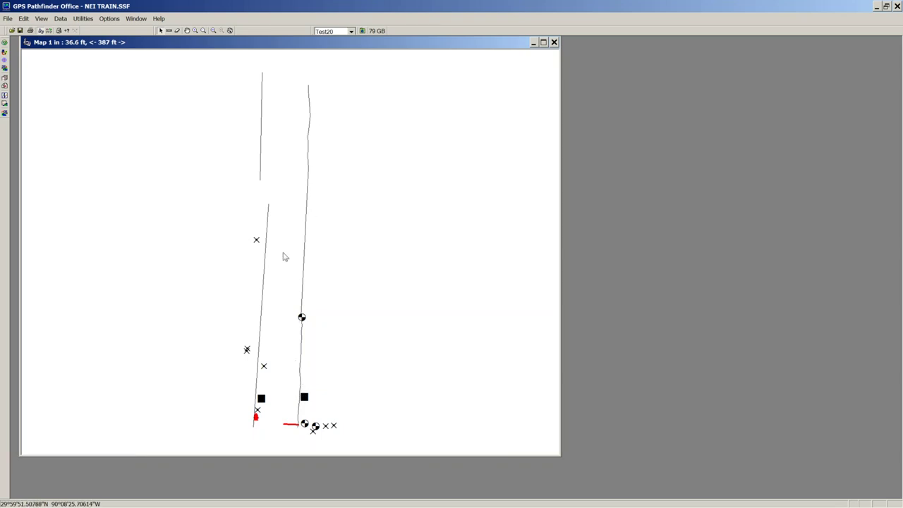
# Show the Time Line, Feature Properties and Position Properties for the upper-left meter point, and arrange the windows beside a shortened map.
pyautogui.click(258, 241)
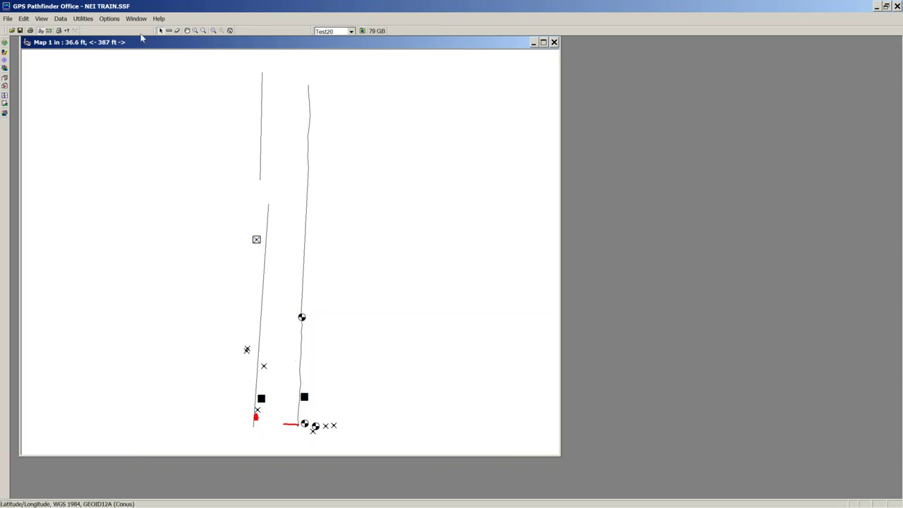
pyautogui.click(47, 31)
pyautogui.click(59, 30)
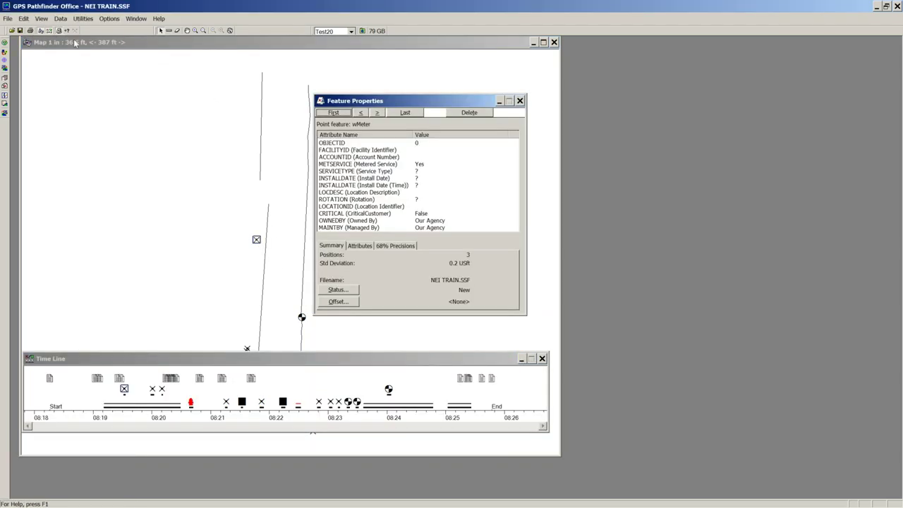
pyautogui.click(67, 30)
pyautogui.moveTo(399, 104); pyautogui.dragTo(661, 51)
pyautogui.click(559, 454)
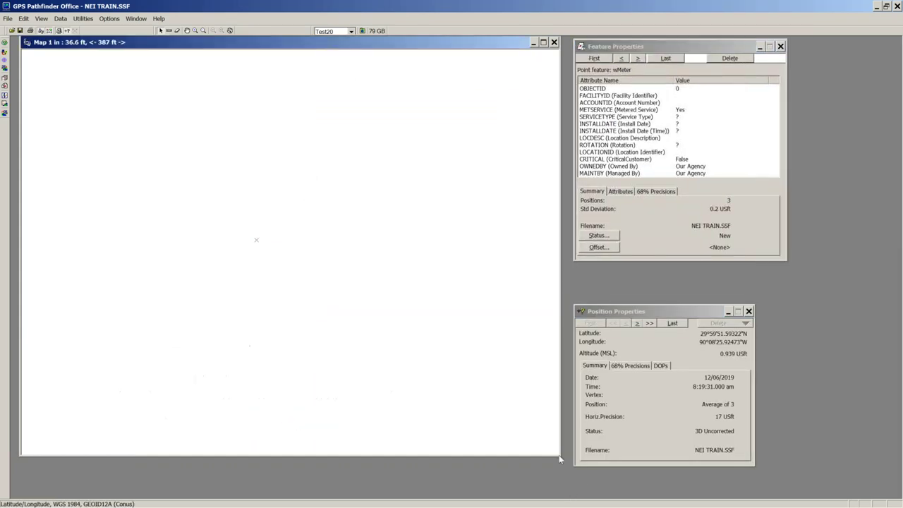
pyautogui.moveTo(562, 457); pyautogui.dragTo(547, 334)
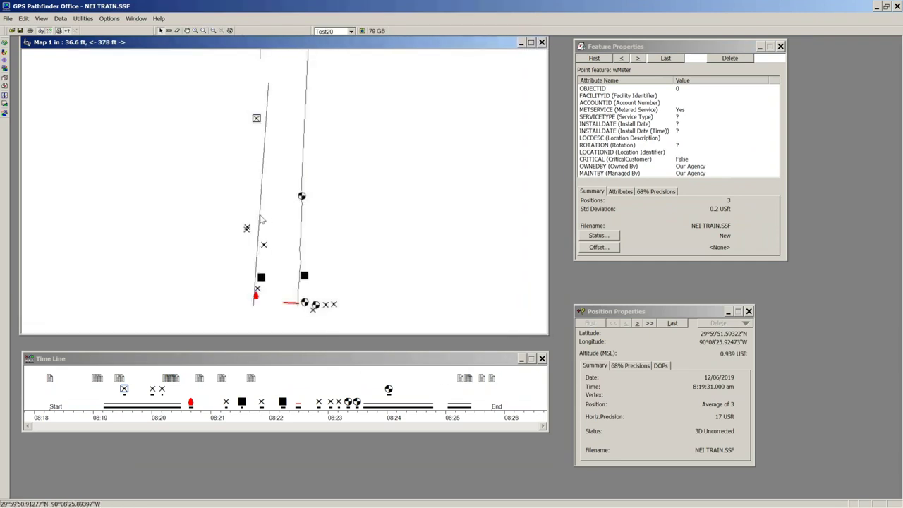
# Inspect the feature and position properties of the poles, a generic point, the curb line and the water main, including its material.
pyautogui.click(305, 197)
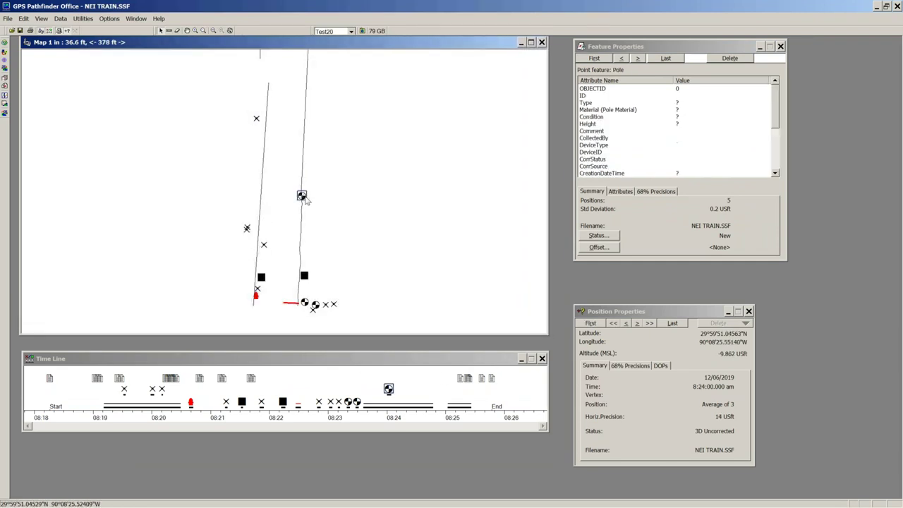
pyautogui.click(305, 276)
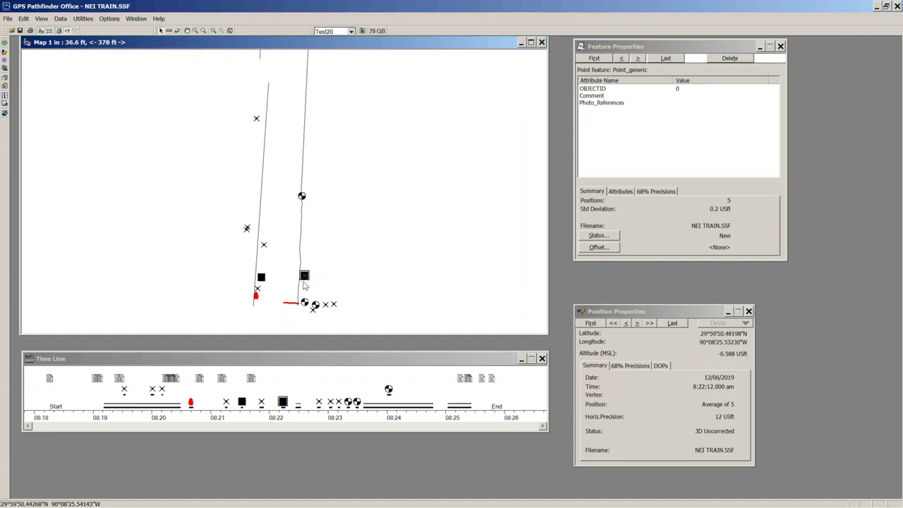
pyautogui.click(306, 305)
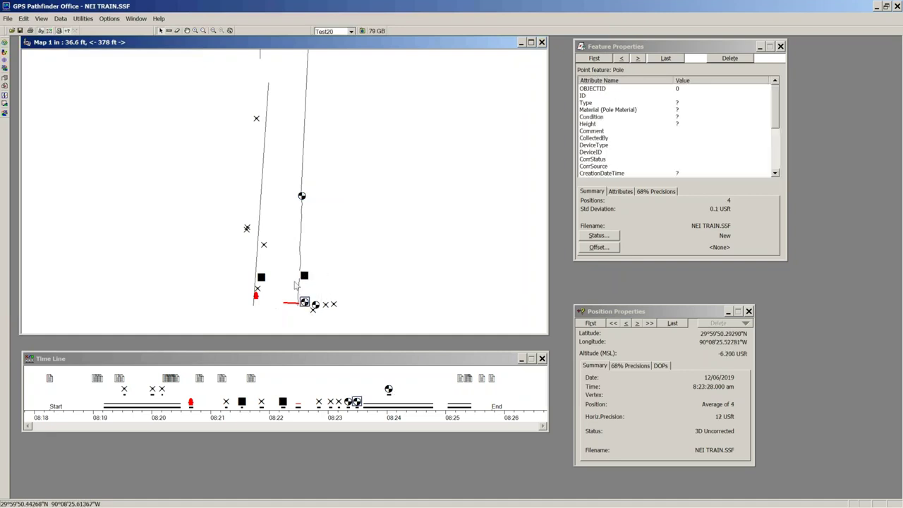
pyautogui.click(302, 242)
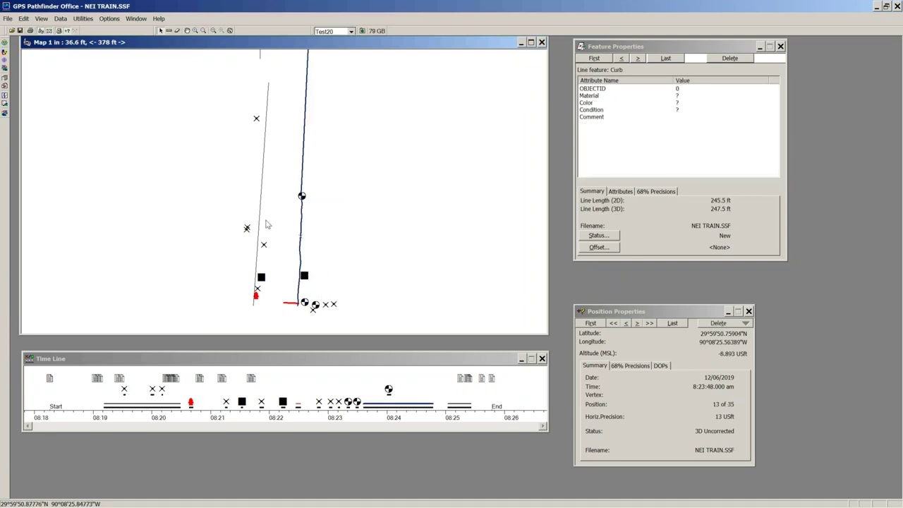
pyautogui.click(260, 222)
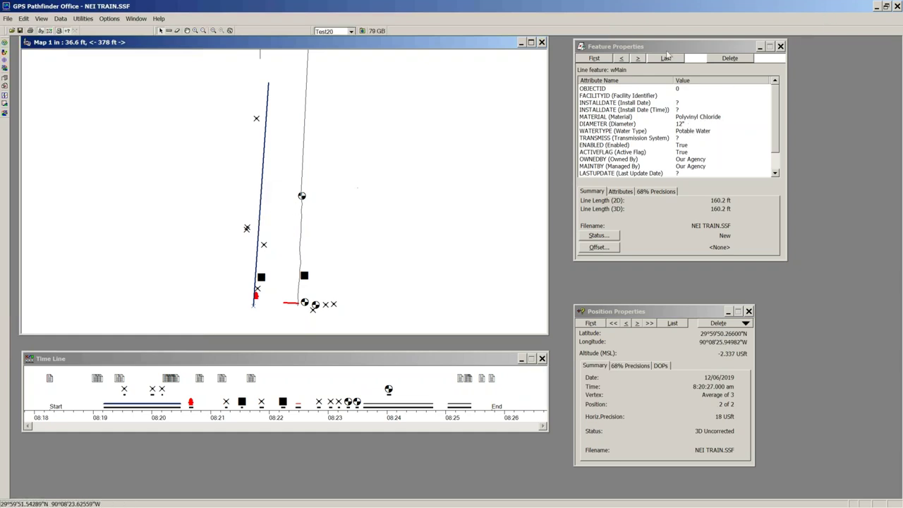
pyautogui.click(705, 117)
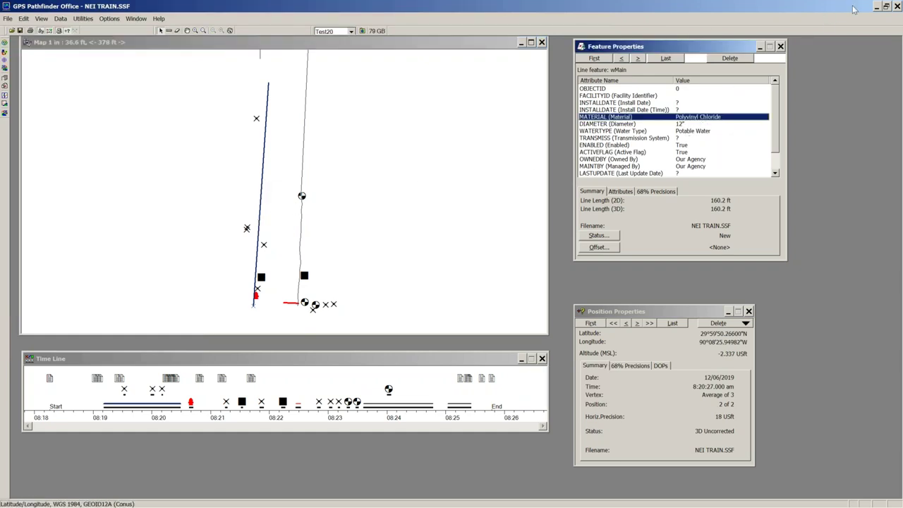
# Start differential correction for NEI TRAIN.SSF and proceed to the base data settings, keeping the preset processing options.
pyautogui.click(83, 19)
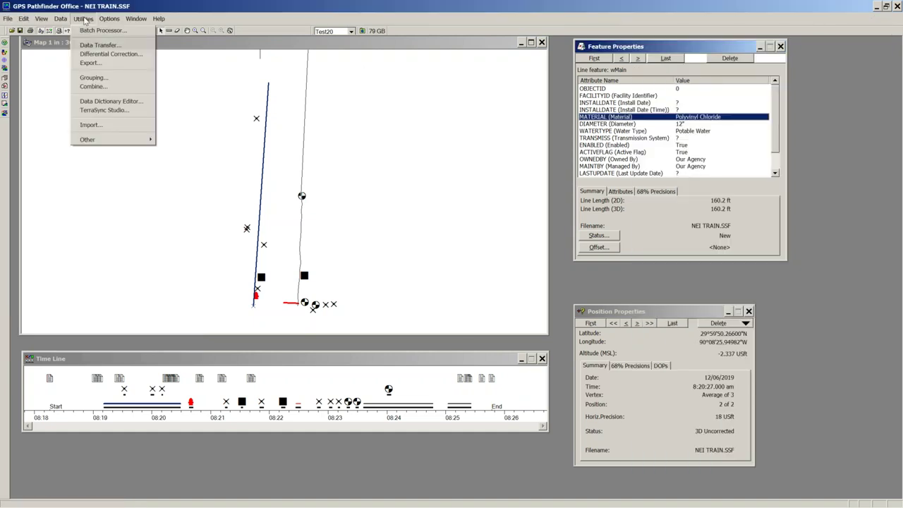
pyautogui.click(82, 57)
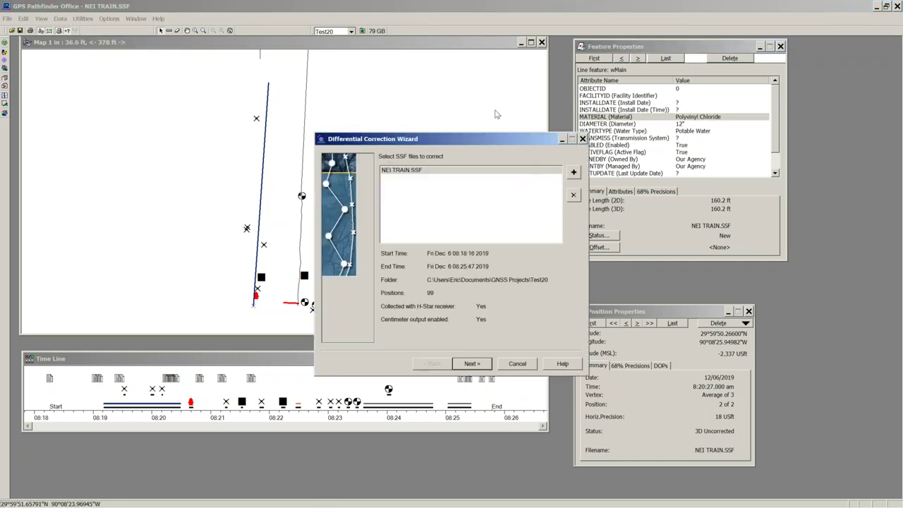
pyautogui.moveTo(446, 136); pyautogui.dragTo(230, 68)
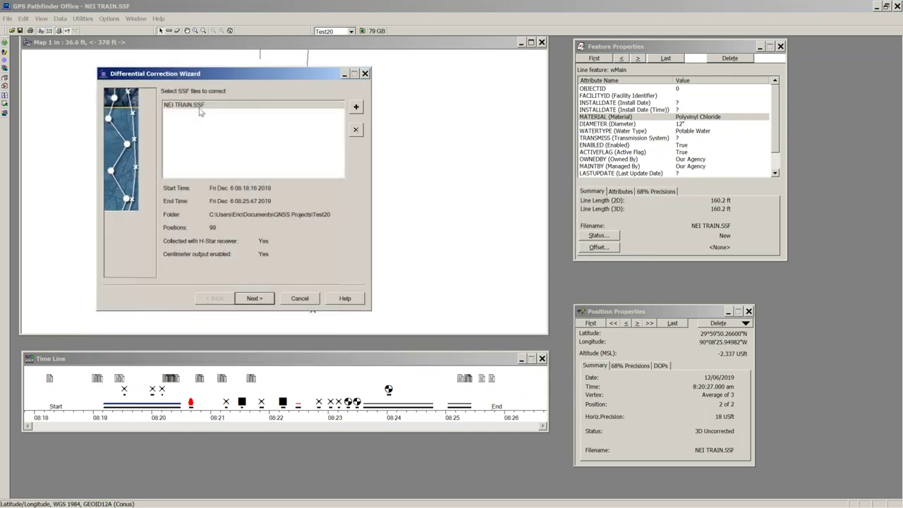
pyautogui.click(256, 298)
pyautogui.click(256, 298)
pyautogui.click(256, 297)
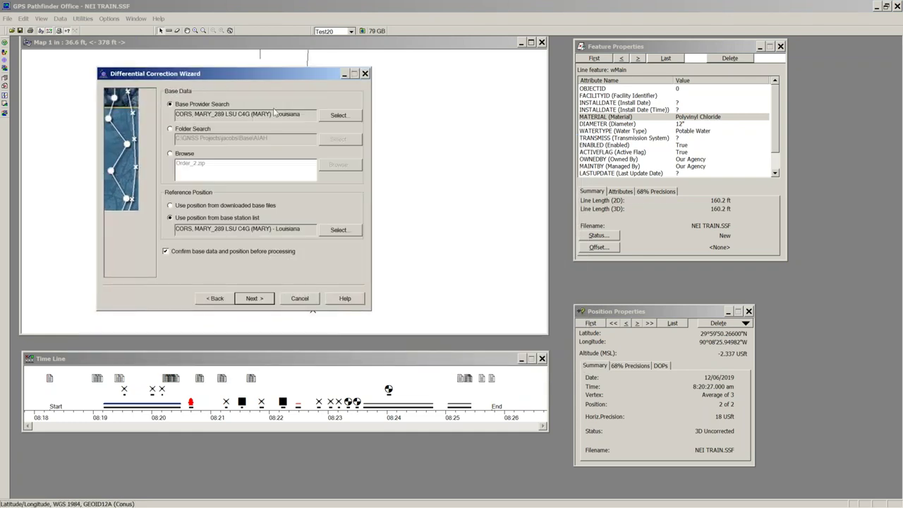
# Choose CORS, Loyola University (INRI) - Louisiana as the base provider, confirm its base data and run the differential correction.
pyautogui.click(336, 115)
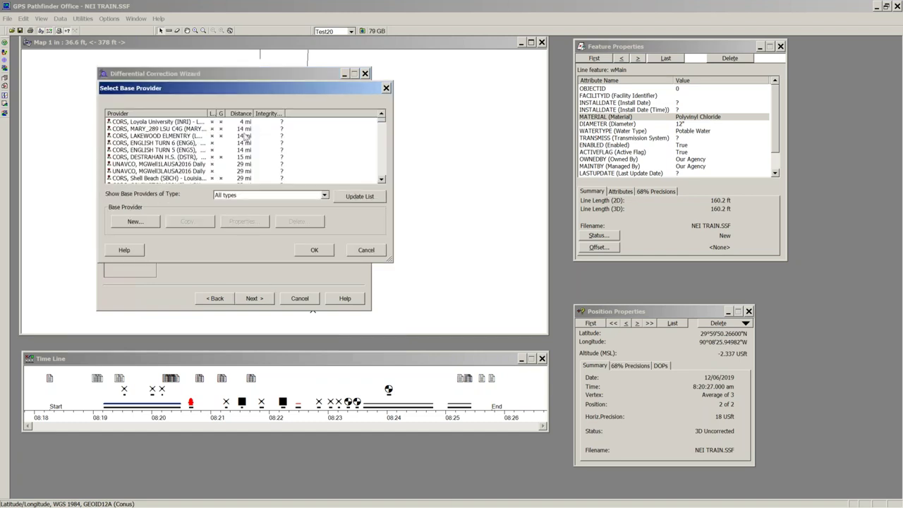
pyautogui.click(165, 122)
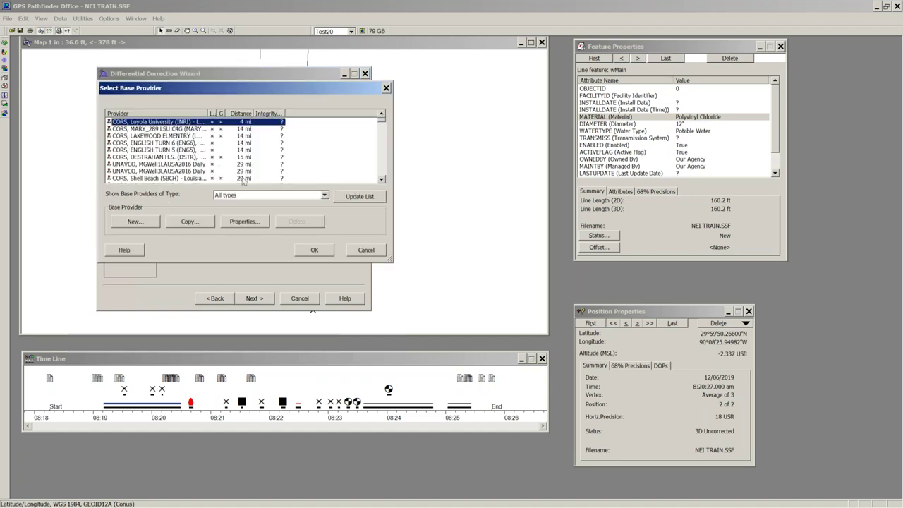
pyautogui.click(310, 249)
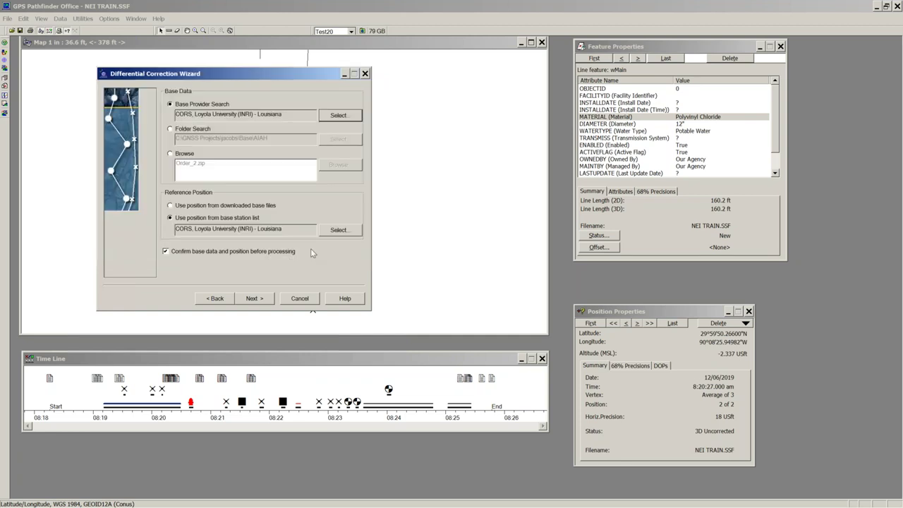
pyautogui.click(257, 298)
pyautogui.click(258, 299)
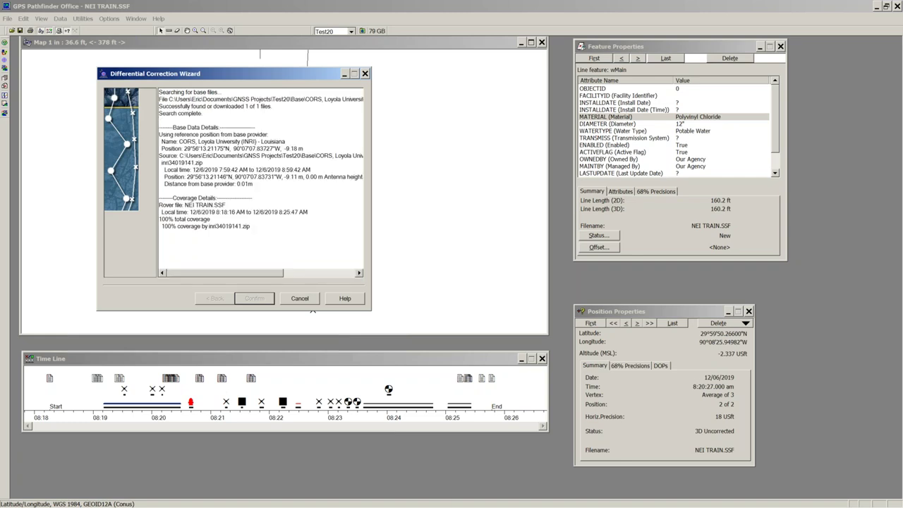
pyautogui.moveTo(249, 228); pyautogui.dragTo(152, 218)
pyautogui.click(252, 299)
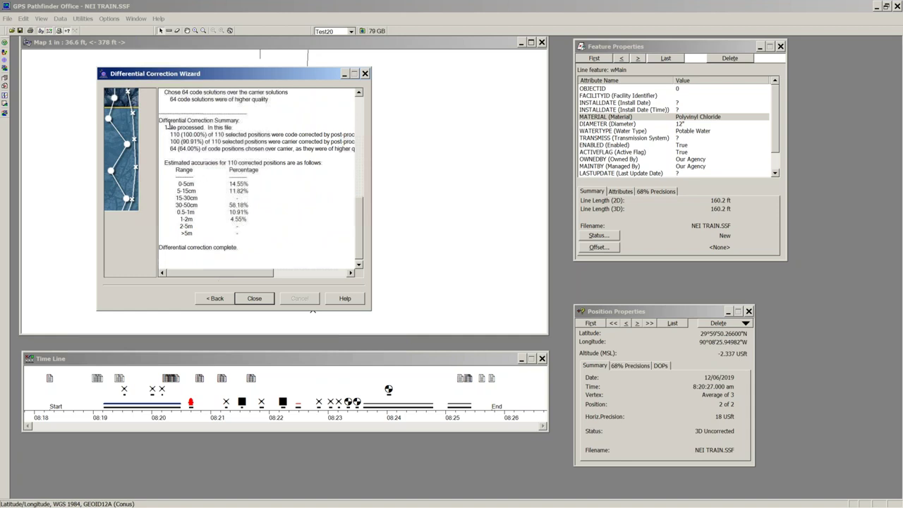
# Review the corrected positions and estimated accuracies in the differential correction summary, and close the wizard.
pyautogui.moveTo(165, 126); pyautogui.dragTo(183, 143)
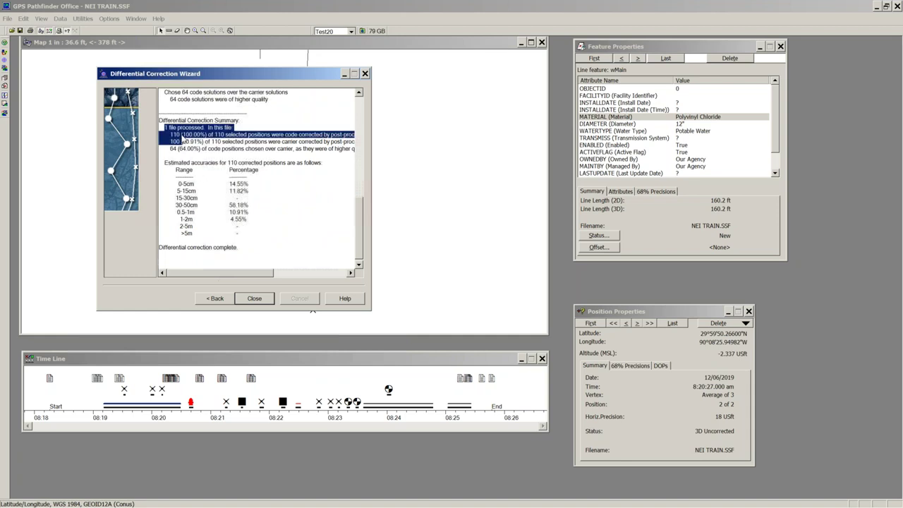
pyautogui.click(182, 134)
pyautogui.moveTo(306, 135); pyautogui.dragTo(278, 135)
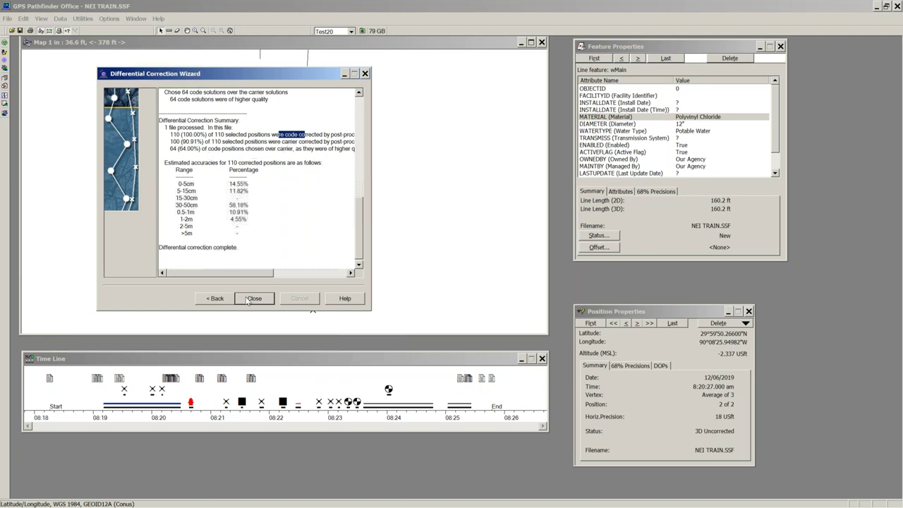
pyautogui.moveTo(262, 224); pyautogui.dragTo(178, 176)
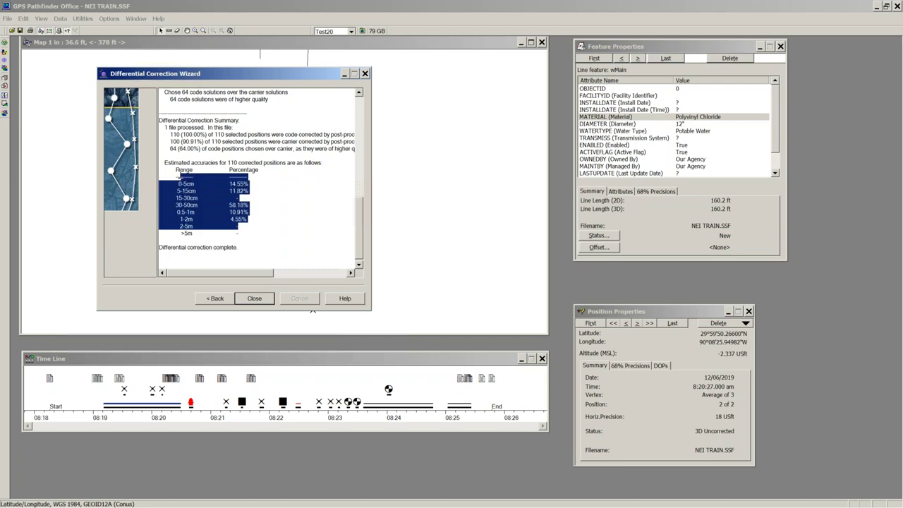
pyautogui.click(254, 298)
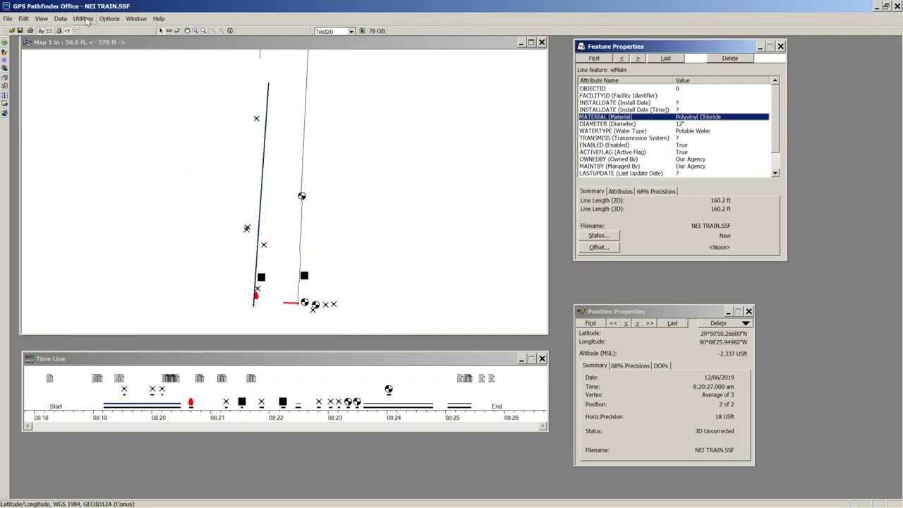
# Export NEI TRAIN.cor to the Test20 Export folder using the ATL Training Google setup in KML format.
pyautogui.click(86, 20)
pyautogui.click(97, 63)
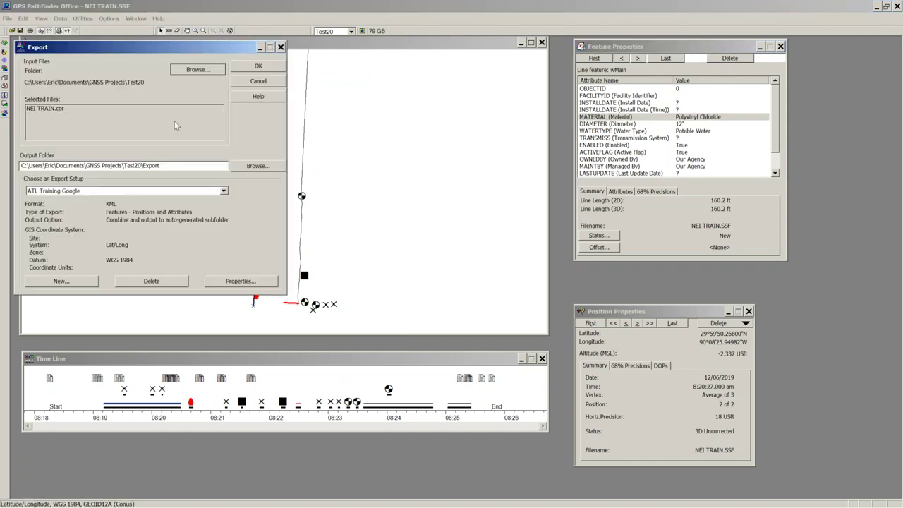
pyautogui.click(55, 110)
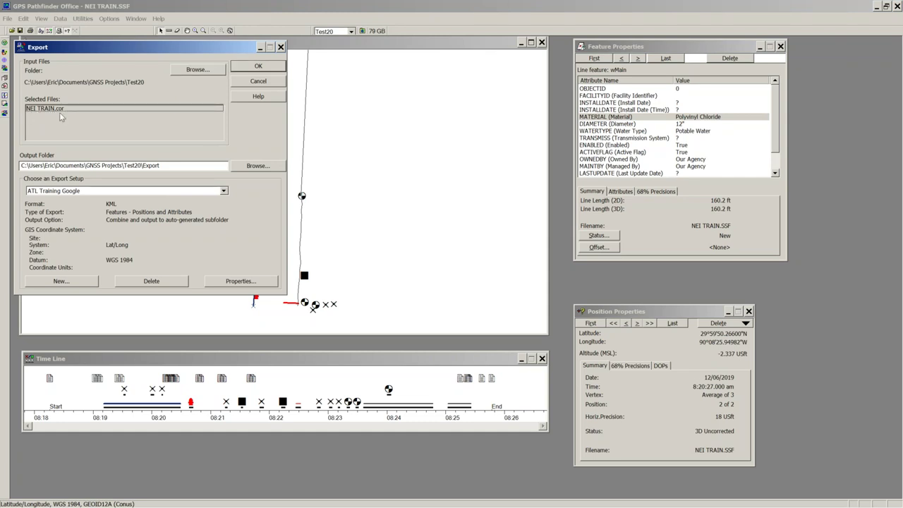
pyautogui.click(258, 69)
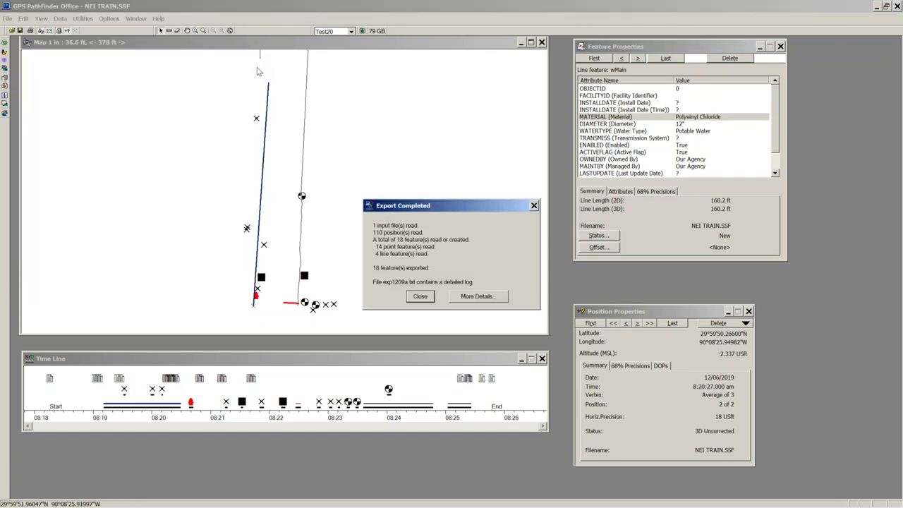
pyautogui.click(420, 297)
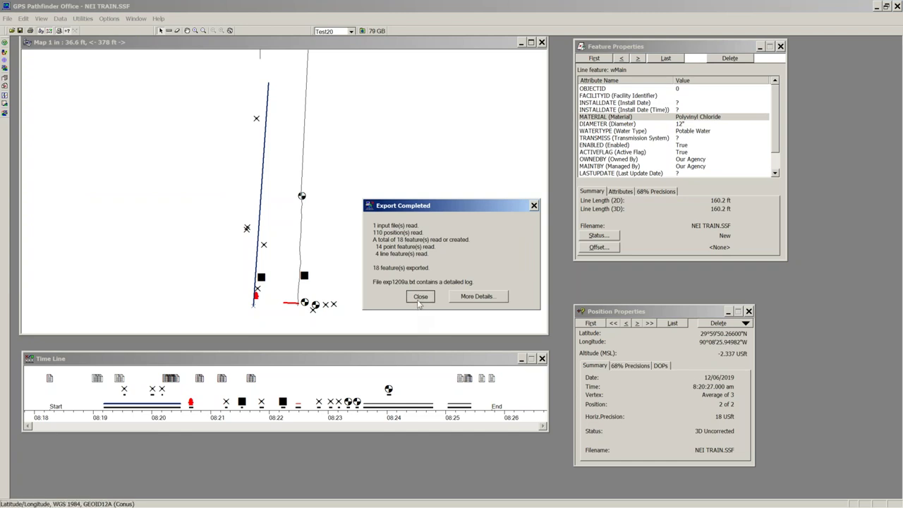
# Open the exported NEI TRAIN.kmz from the e120914a subfolder of the Test20 Export folder in Google Earth Pro.
pyautogui.click(361, 31)
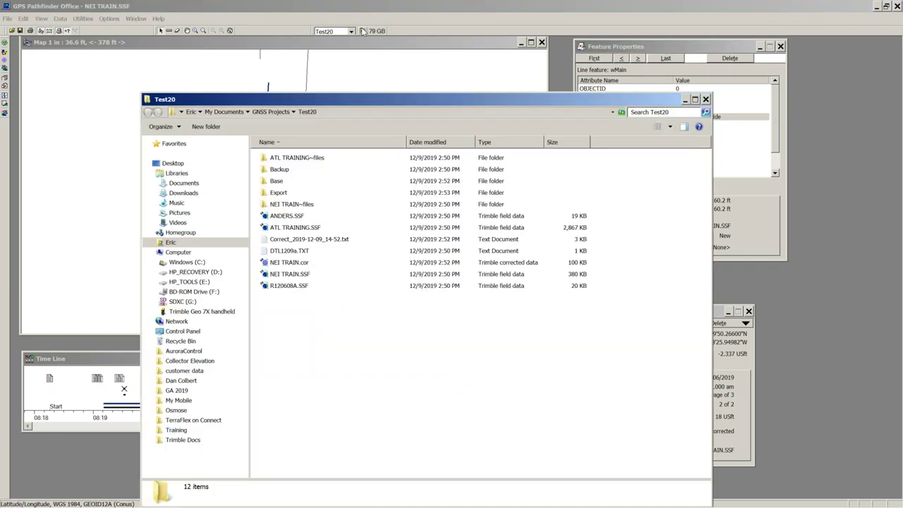
pyautogui.doubleClick(270, 193)
pyautogui.doubleClick(278, 160)
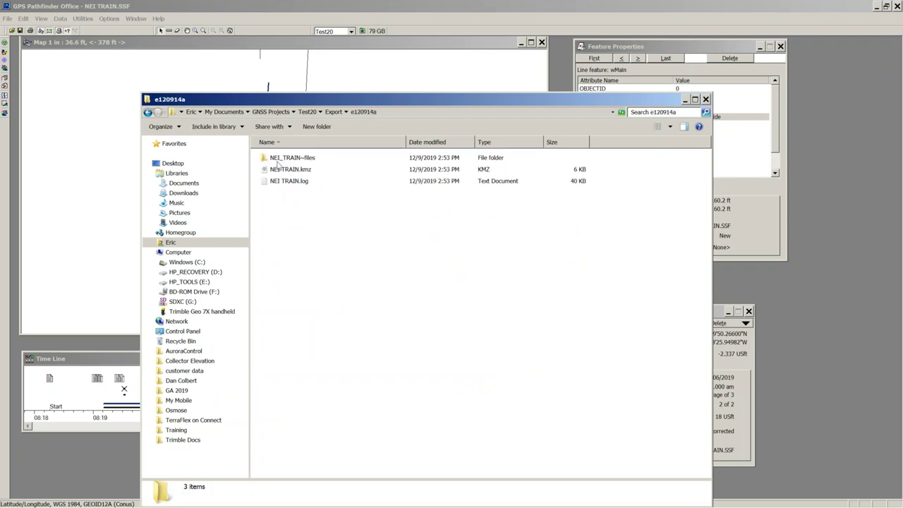
pyautogui.doubleClick(279, 171)
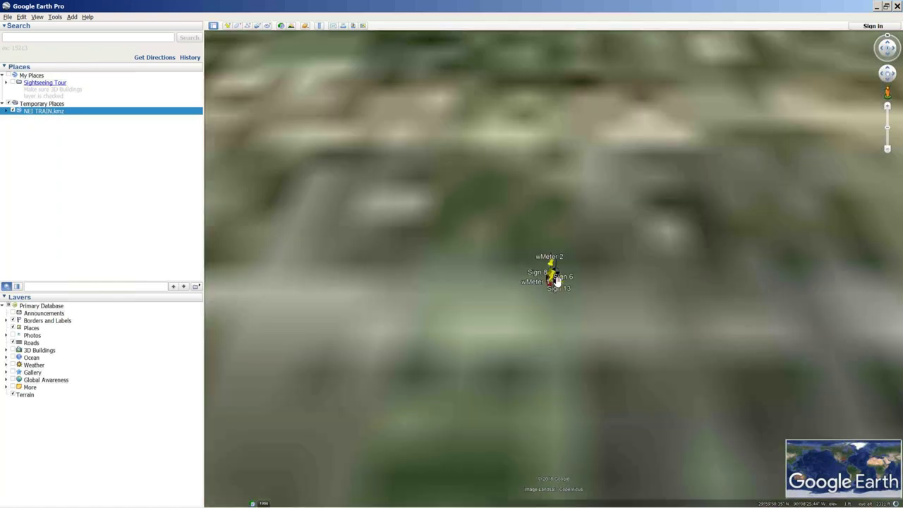
# Inspect the attributes of the hydrant placemark, including its photo, and of the wMeter 2 placemark.
pyautogui.scroll(5, 557, 287)
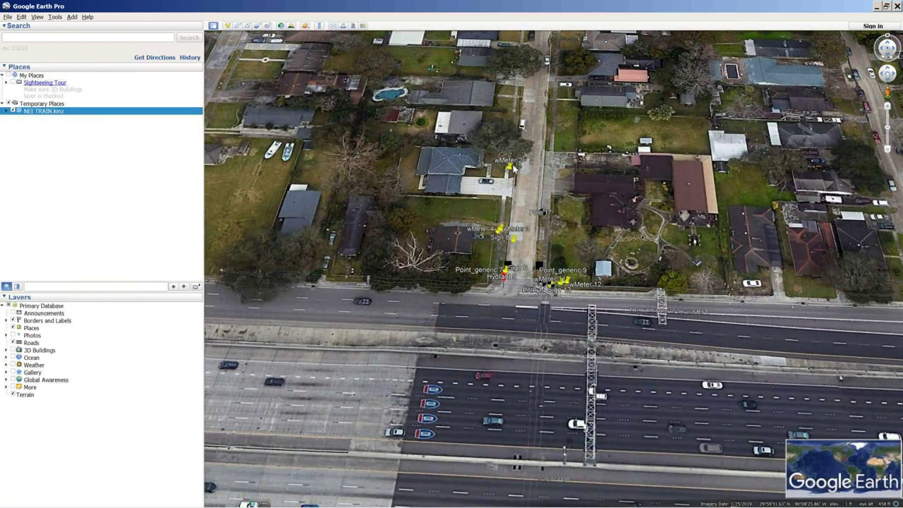
pyautogui.scroll(2, 513, 167)
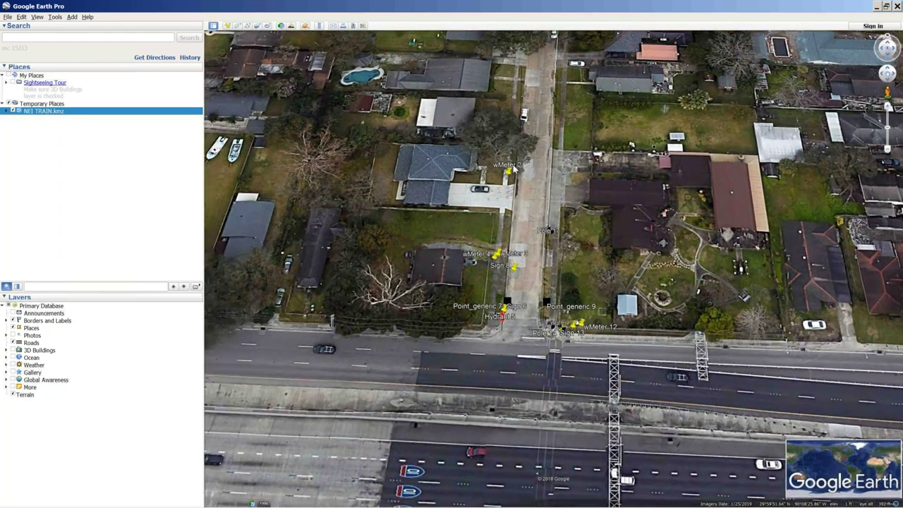
pyautogui.scroll(2, 518, 201)
pyautogui.scroll(-2, 520, 204)
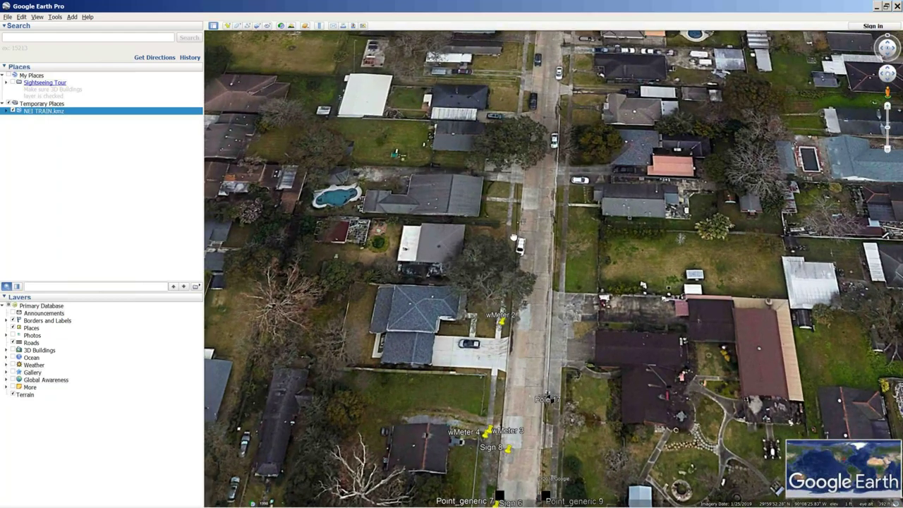
pyautogui.scroll(-2, 518, 395)
pyautogui.scroll(-2, 518, 395)
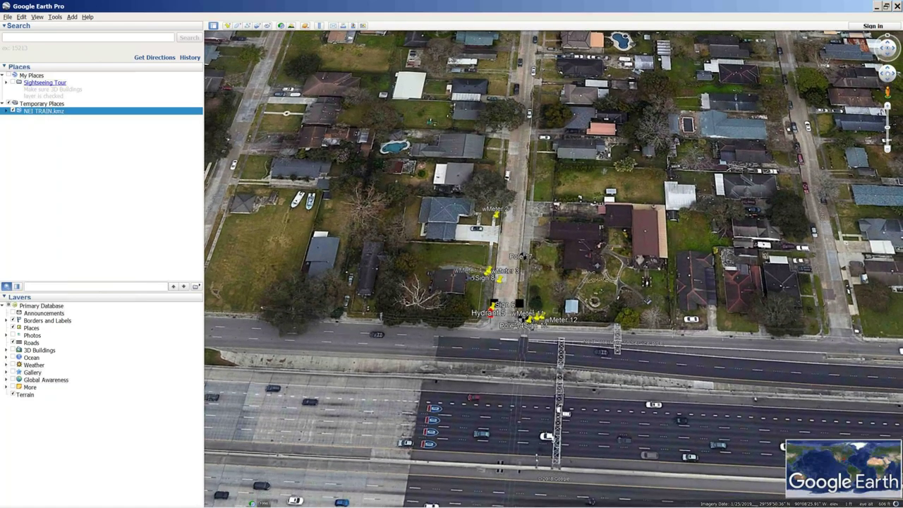
pyautogui.click(492, 310)
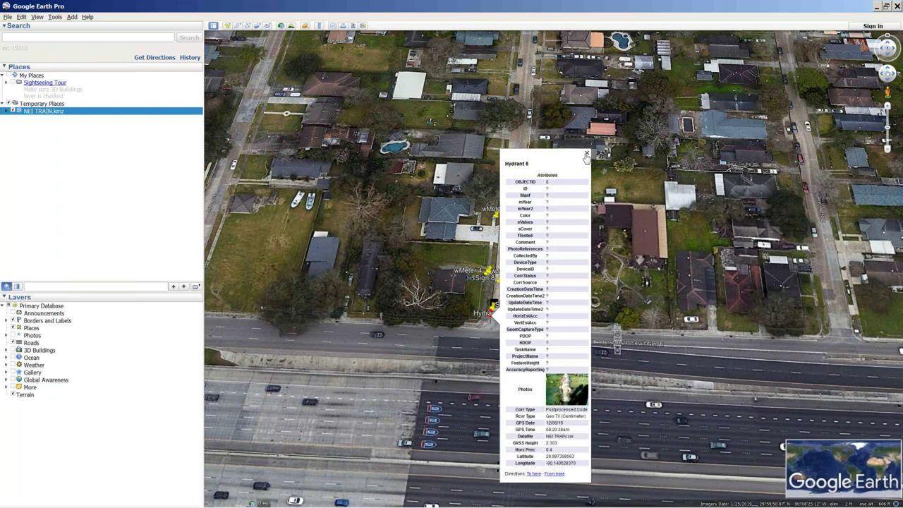
pyautogui.hotkey('alt', 'Tab')
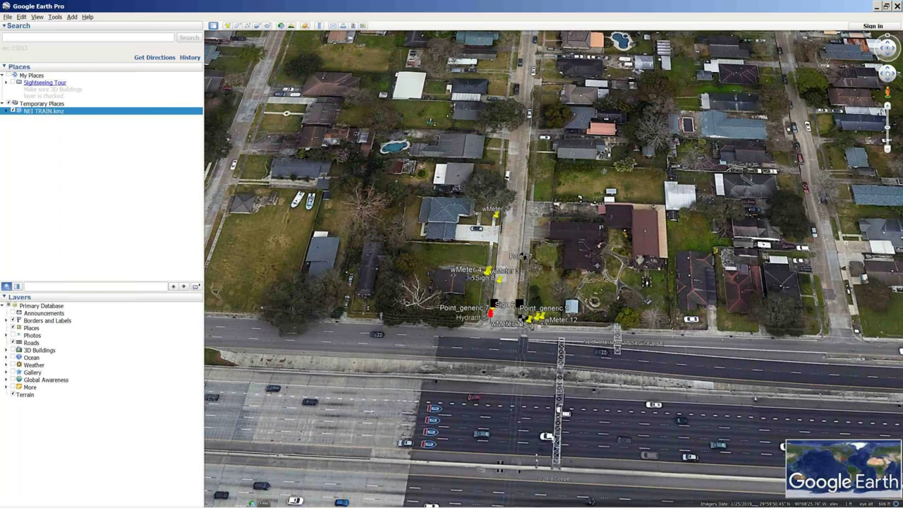
pyautogui.click(496, 221)
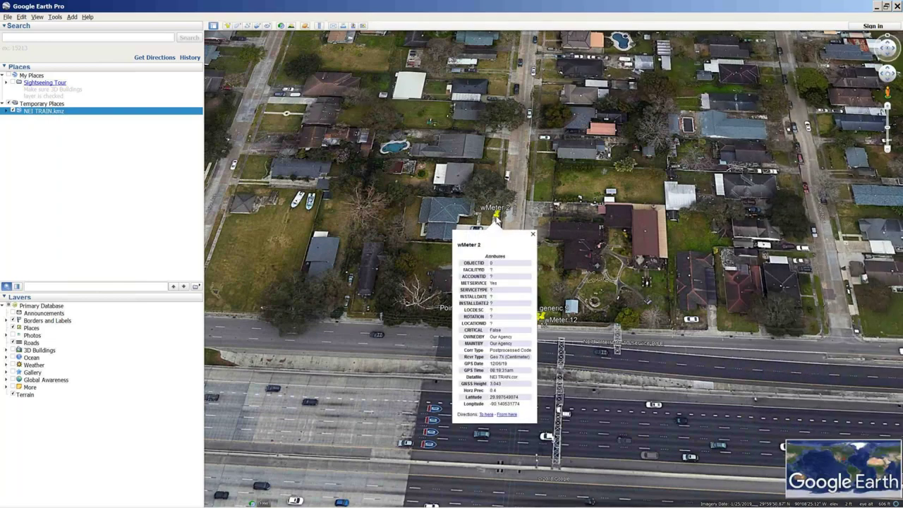
pyautogui.click(533, 235)
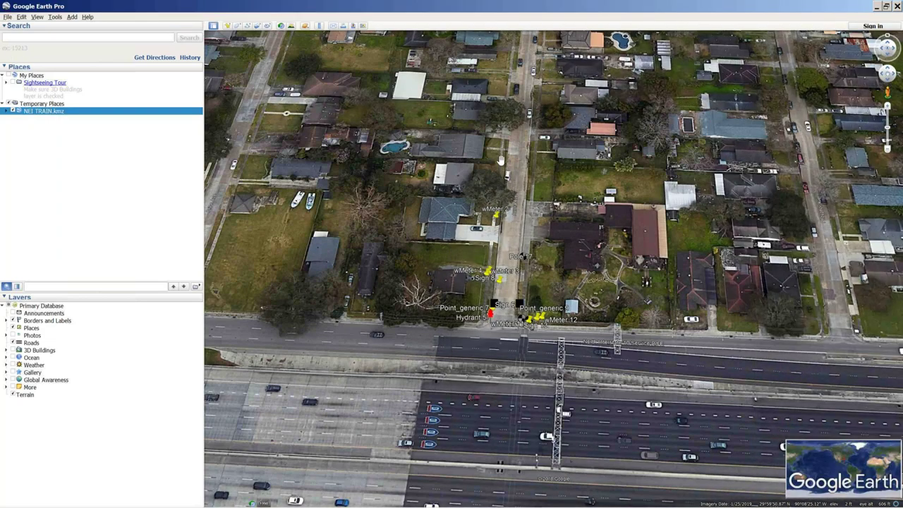
# Examine where the exported features lie on the imagery, from the street around wMeter 2 out to the surrounding city and lakeshore.
pyautogui.scroll(2, 499, 156)
pyautogui.scroll(3, 499, 157)
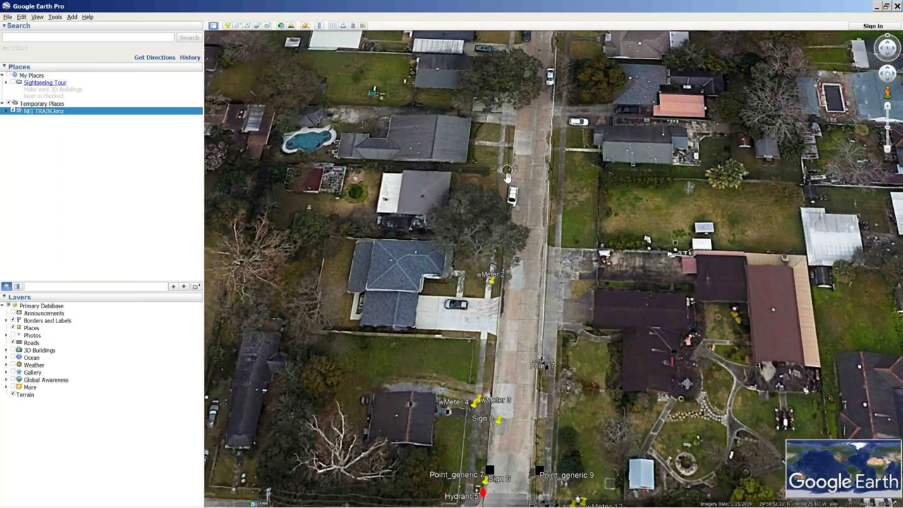
pyautogui.scroll(3, 506, 175)
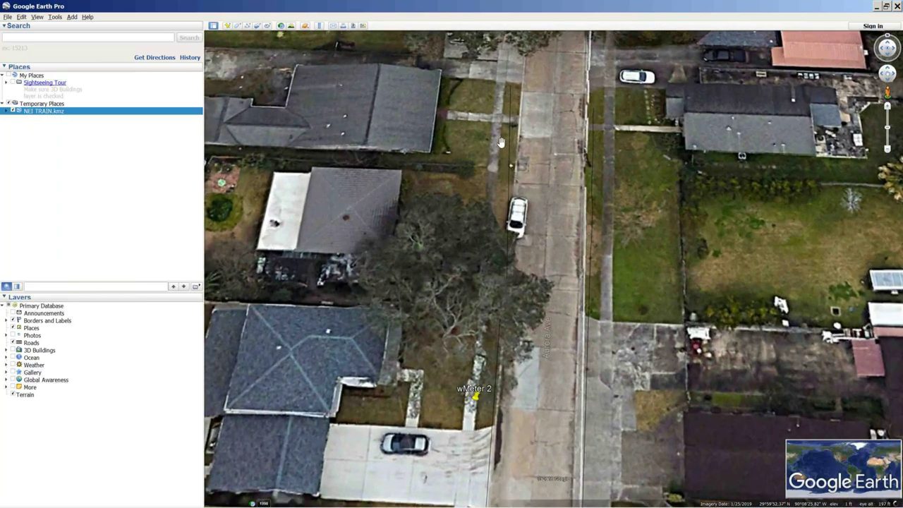
pyautogui.scroll(-5, 459, 164)
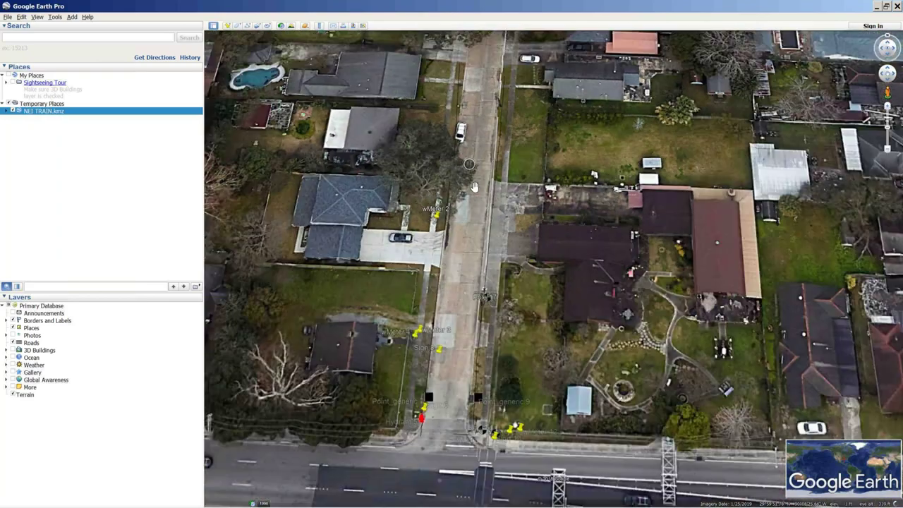
pyautogui.scroll(-5, 455, 321)
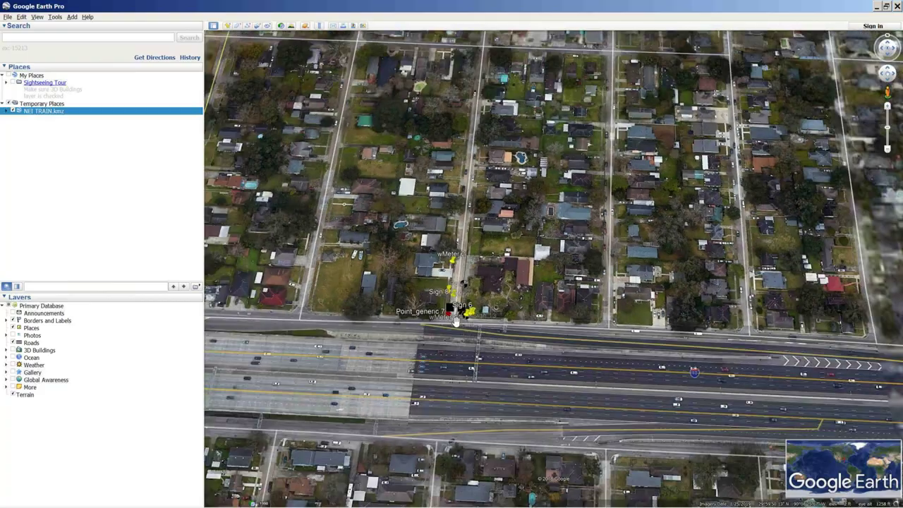
pyautogui.scroll(-5, 455, 320)
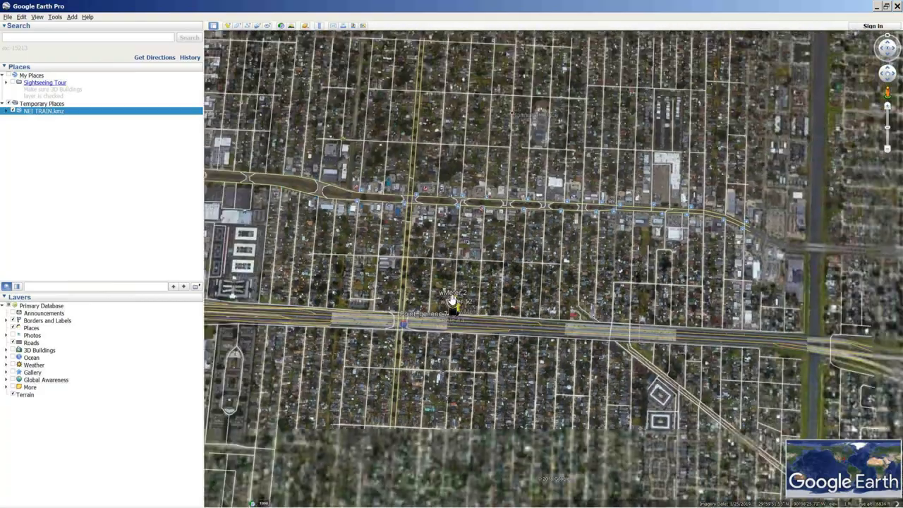
pyautogui.scroll(-5, 449, 297)
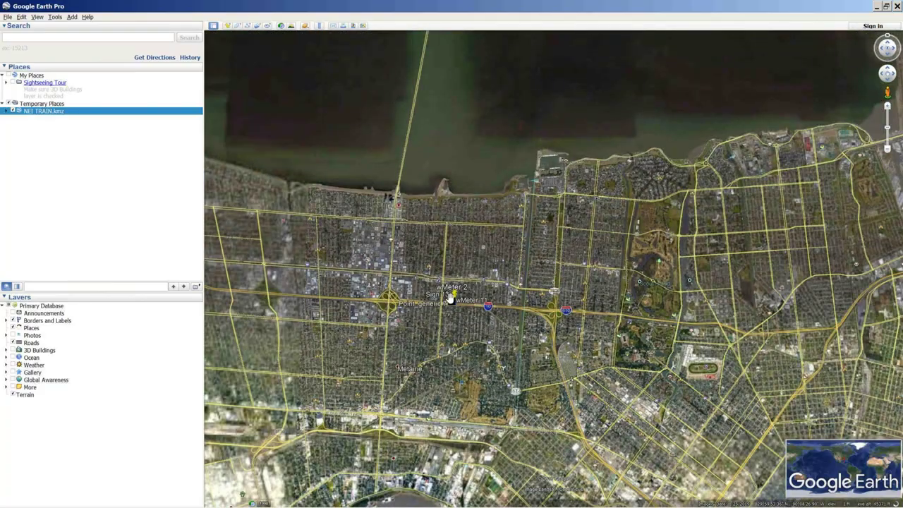
pyautogui.moveTo(371, 133); pyautogui.dragTo(501, 228)
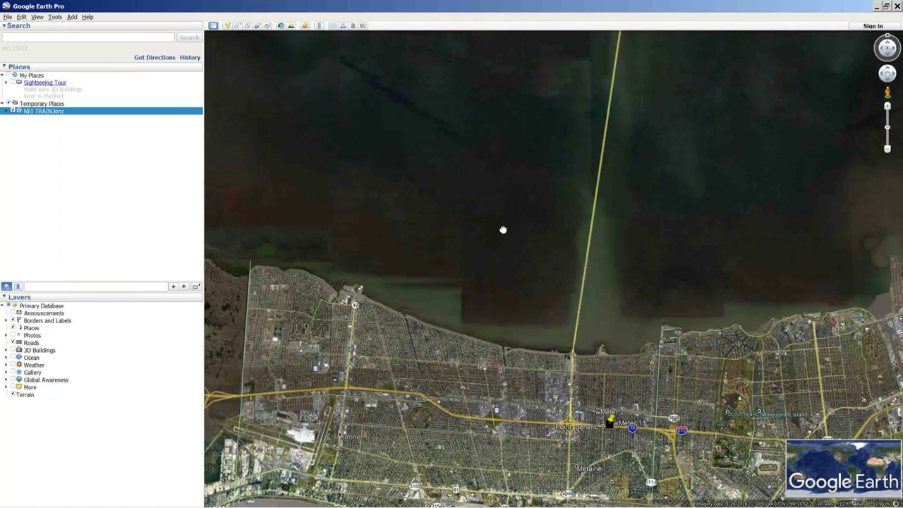
# Leave Google Earth Pro and return to GPS Pathfinder Office, closing the e120914a export folder window.
pyautogui.click(877, 6)
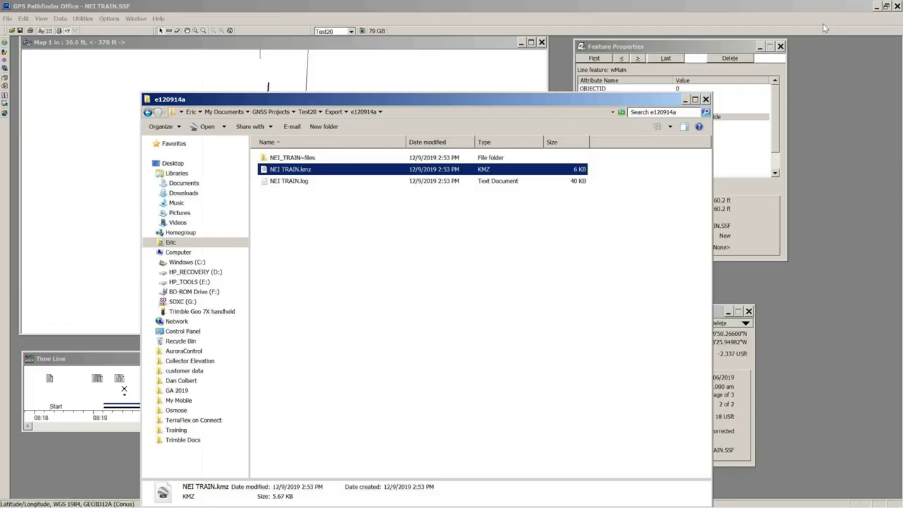
pyautogui.click(705, 100)
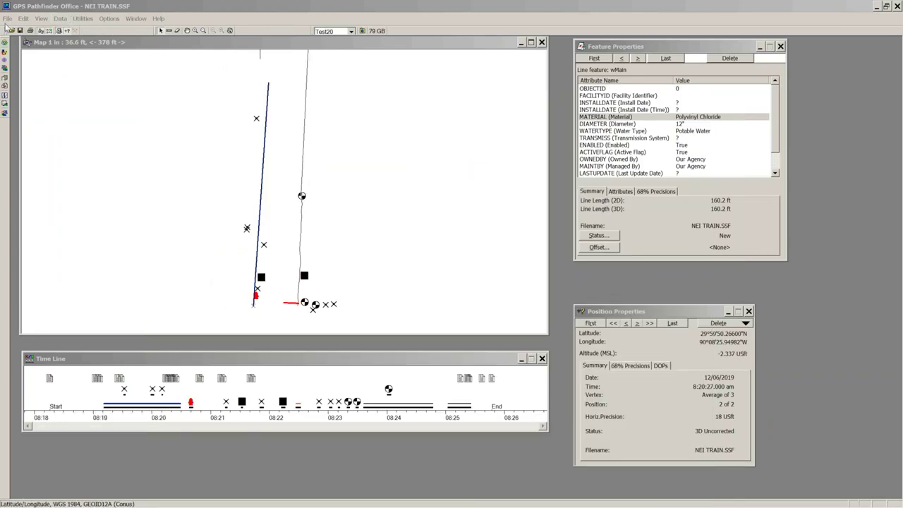
pyautogui.click(83, 18)
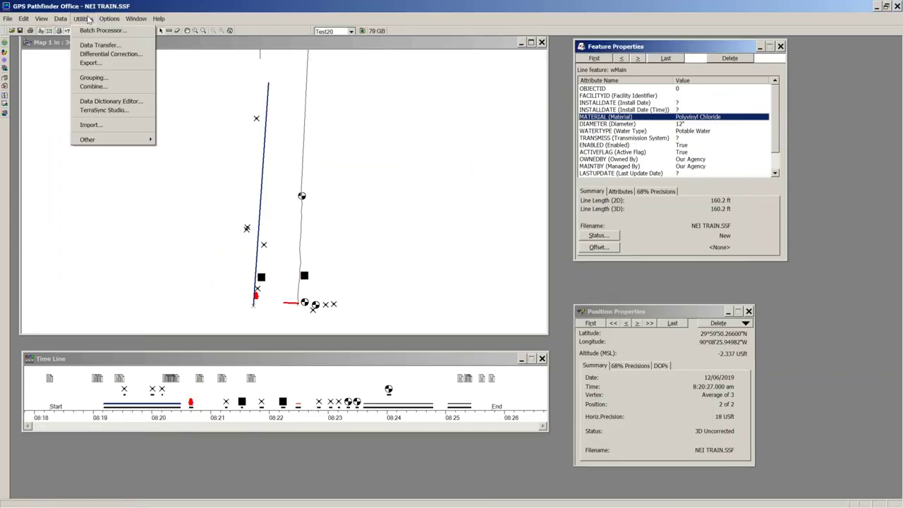
pyautogui.click(92, 63)
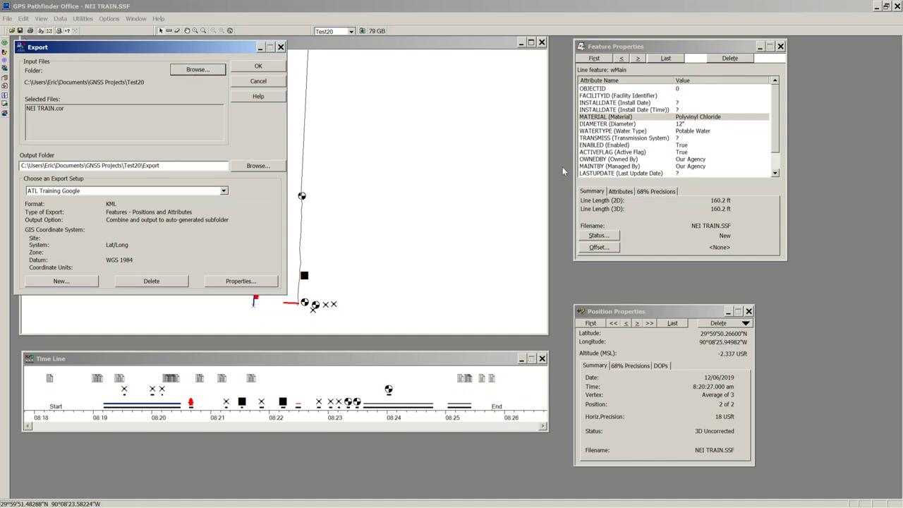
pyautogui.click(258, 80)
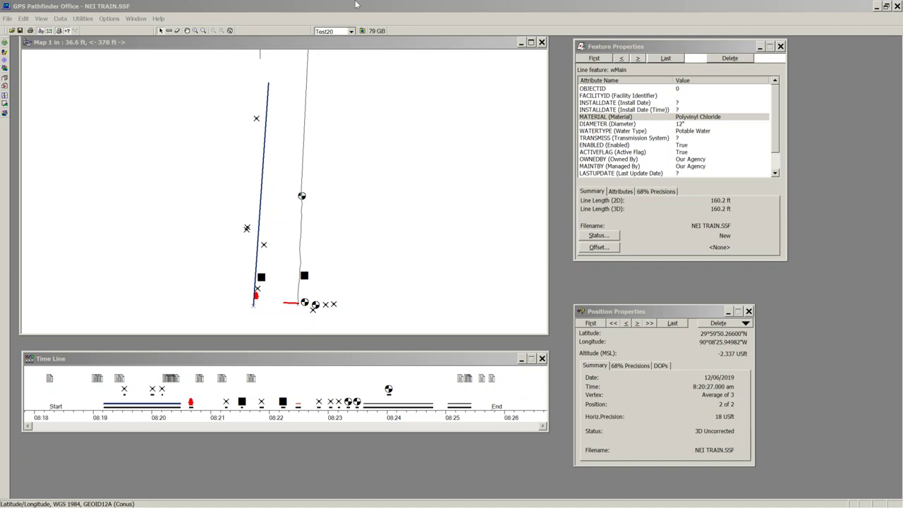
# Export NEI TRAIN.cor to the Test20 Export folder using the ATL Training LAT Long ESRI Shapefile setup.
pyautogui.click(82, 19)
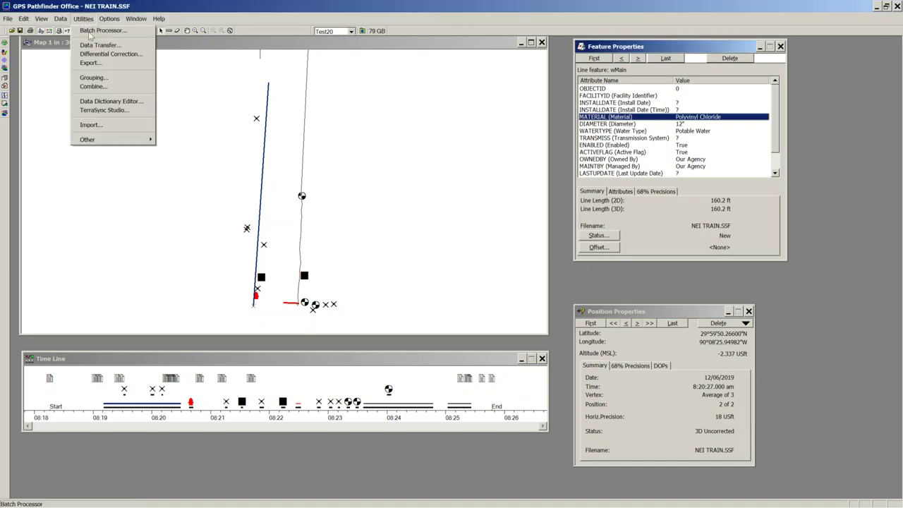
pyautogui.click(94, 66)
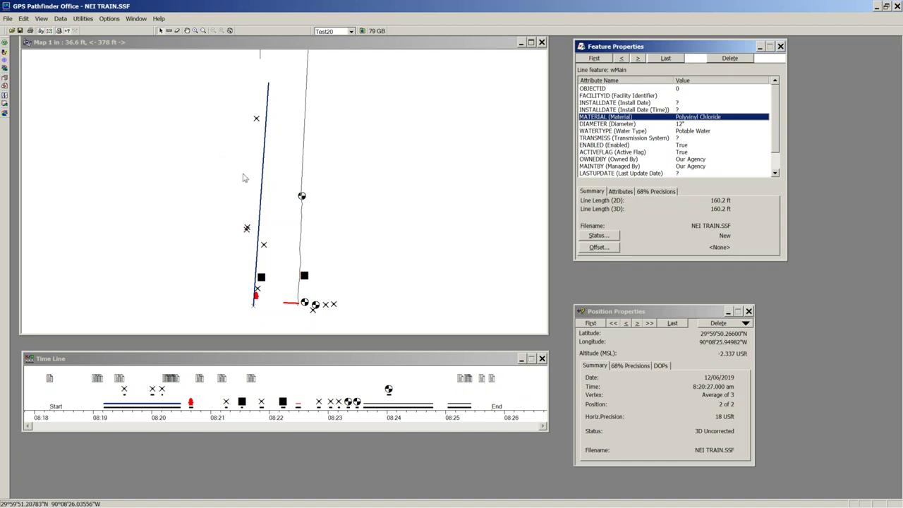
pyautogui.click(223, 192)
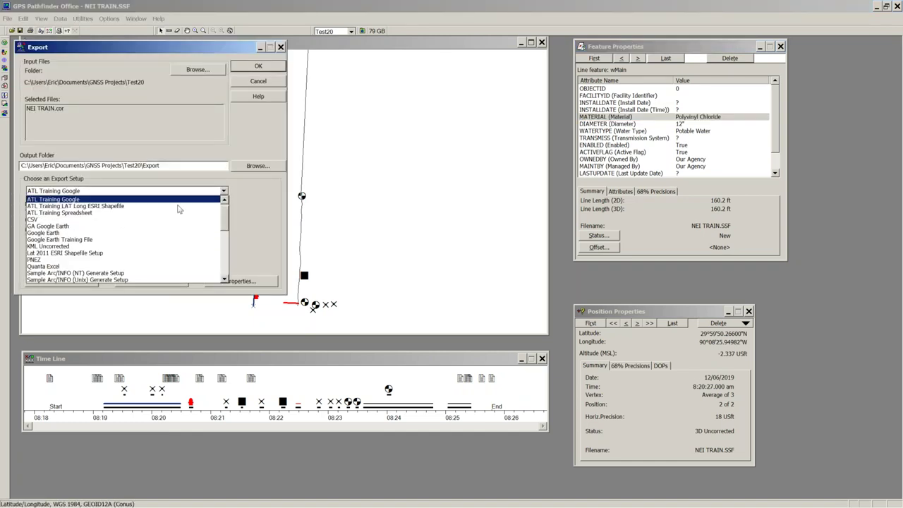
pyautogui.click(122, 213)
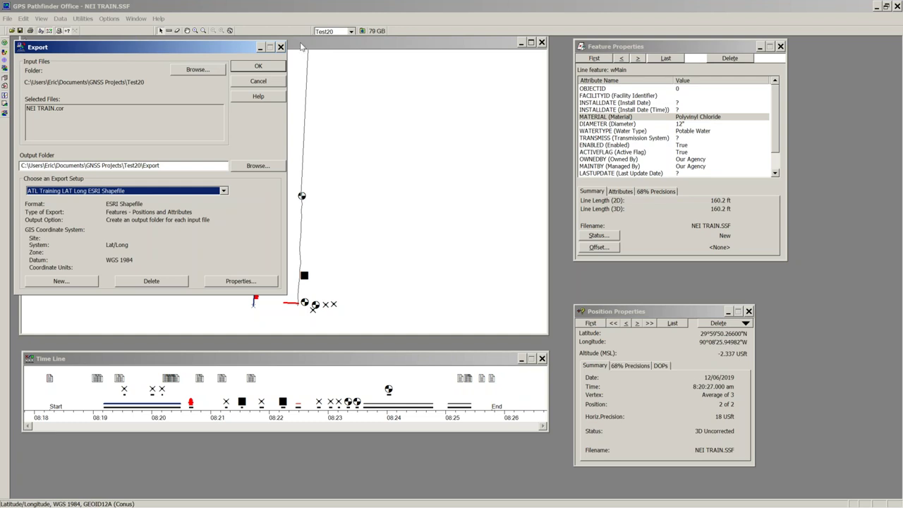
pyautogui.click(267, 68)
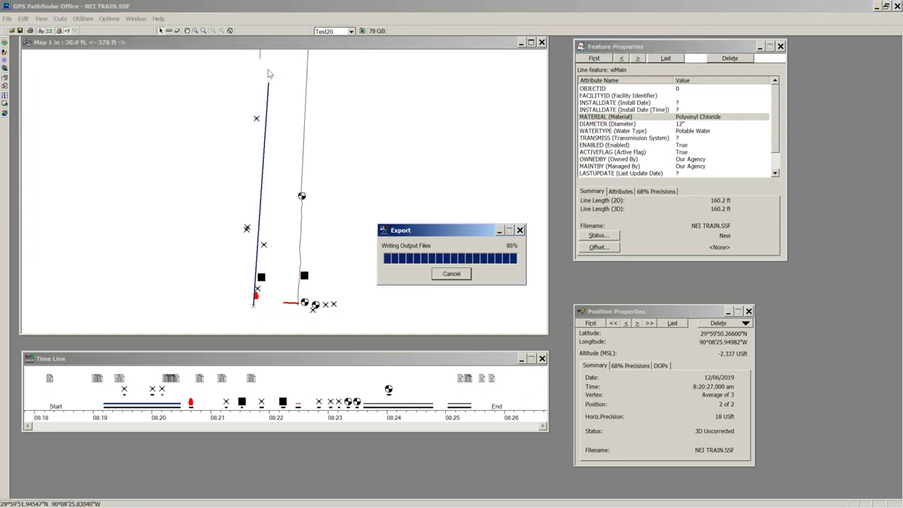
pyautogui.click(433, 299)
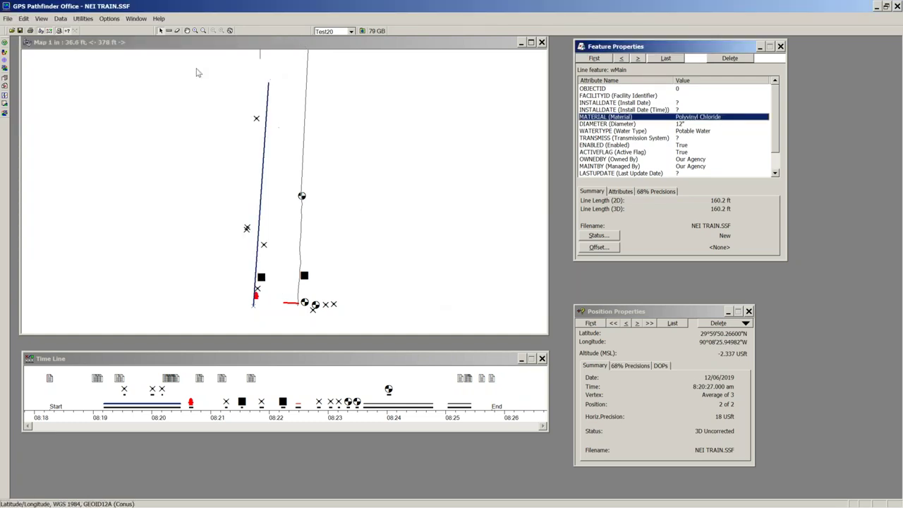
# Export NEI TRAIN.cor to the Test20 Export folder using the ATL Training Spreadsheet setup in Configurable ASCII format.
pyautogui.click(83, 19)
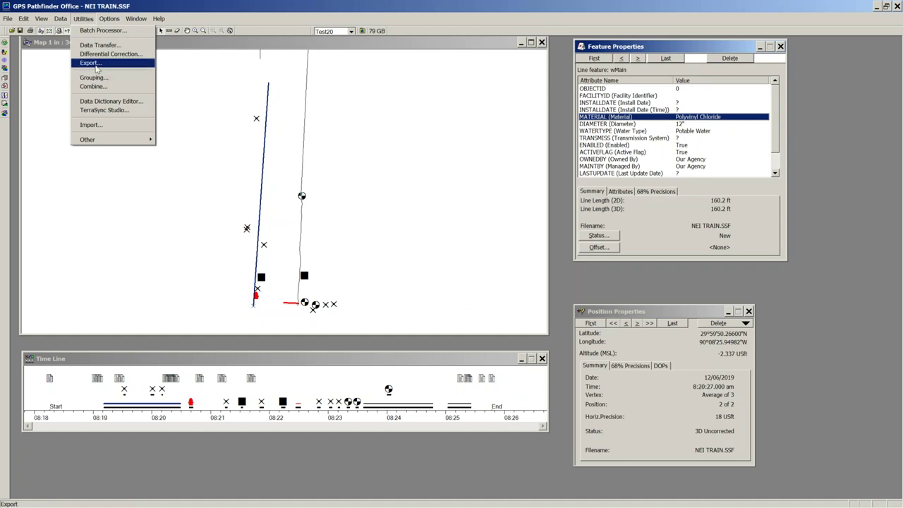
pyautogui.click(97, 65)
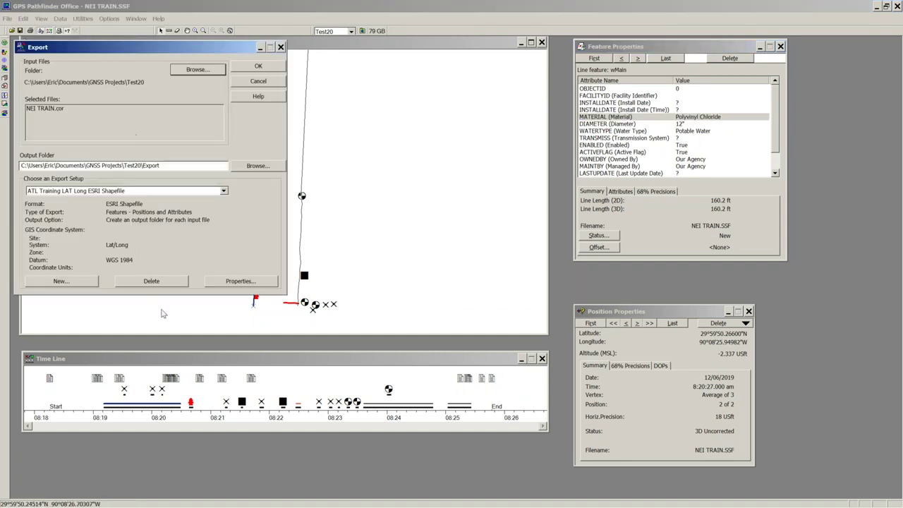
pyautogui.click(223, 191)
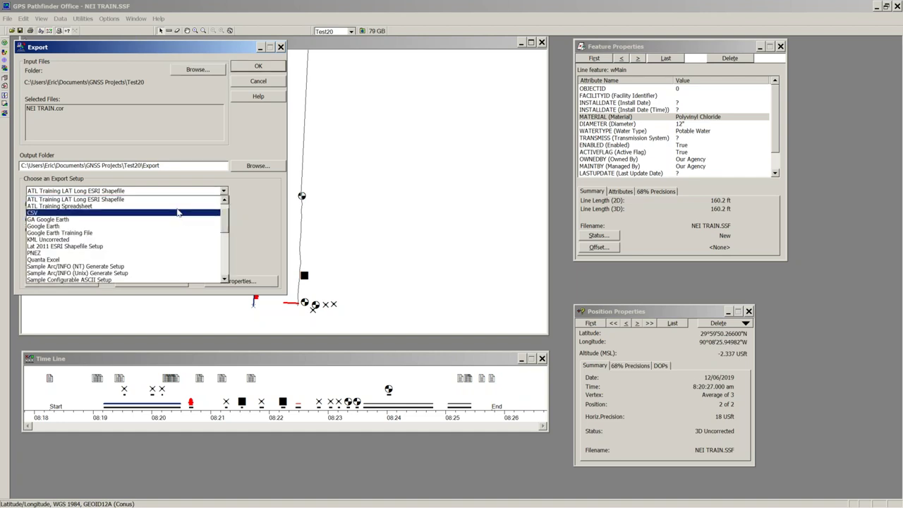
pyautogui.click(91, 207)
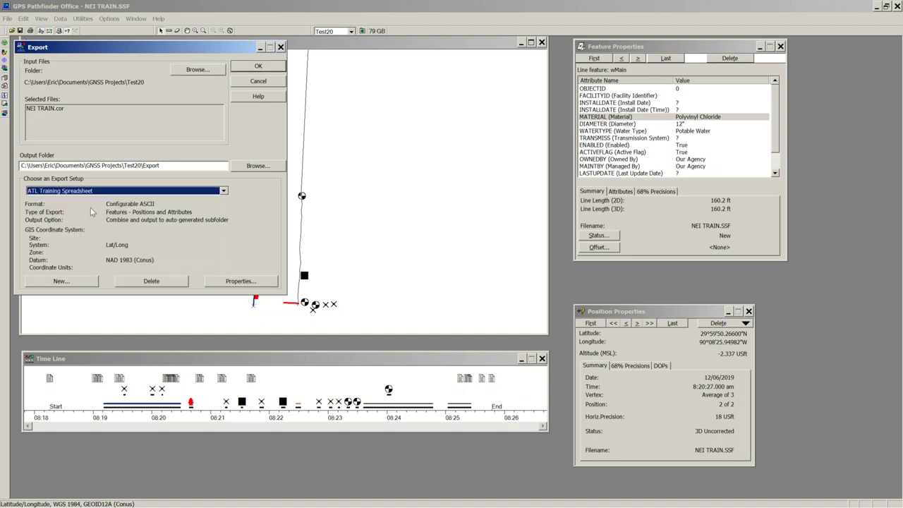
pyautogui.click(247, 69)
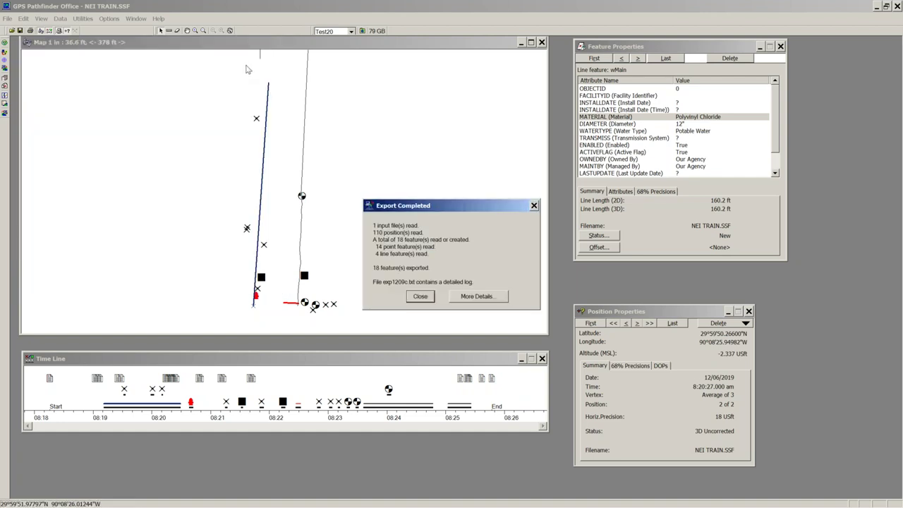
pyautogui.click(420, 296)
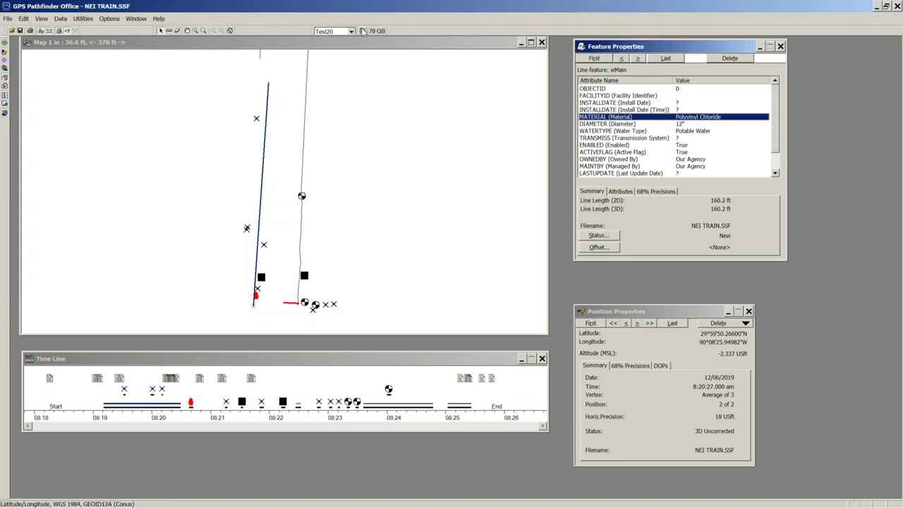
# Review the exported files in the NEI TRAIN, e120914b and e120914a subfolders of the Test20 Export folder.
pyautogui.click(362, 31)
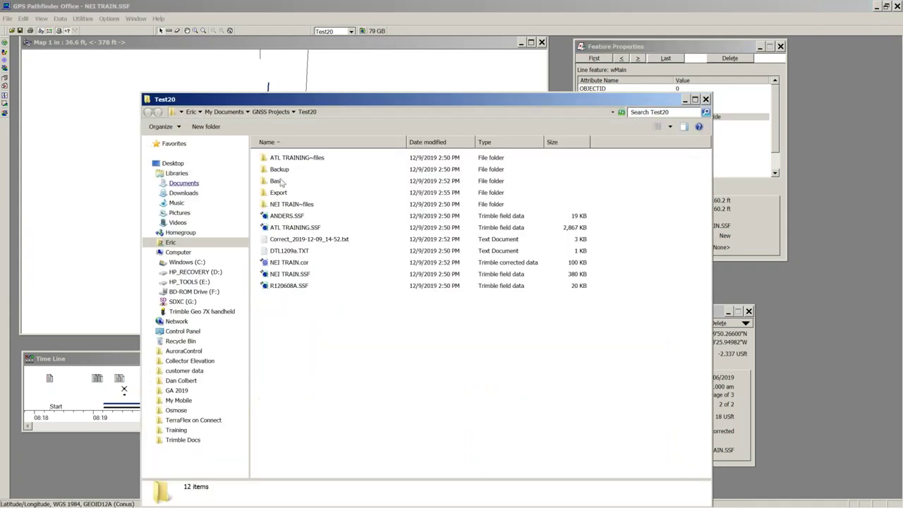
pyautogui.doubleClick(279, 193)
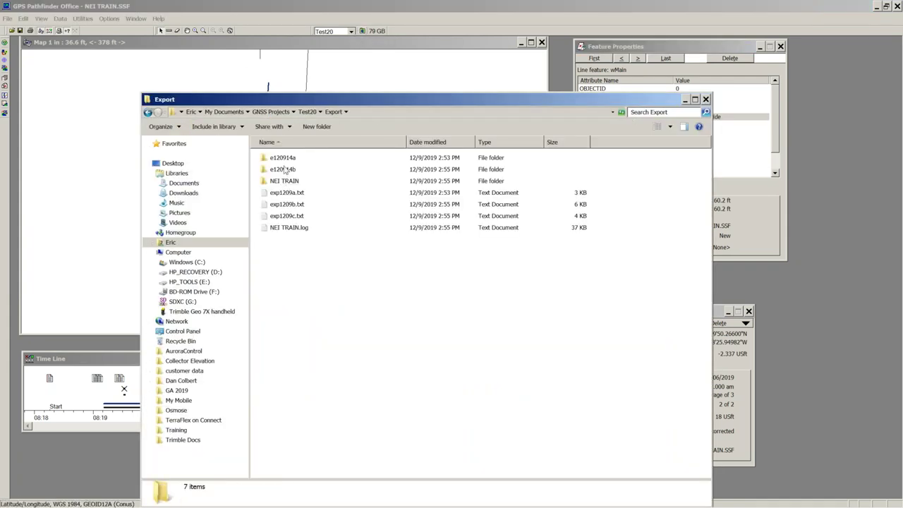
pyautogui.doubleClick(285, 180)
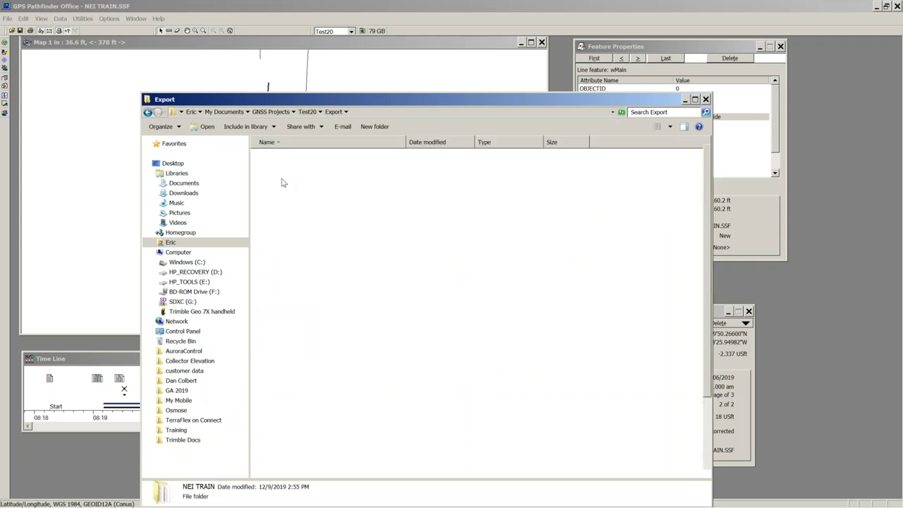
pyautogui.click(149, 113)
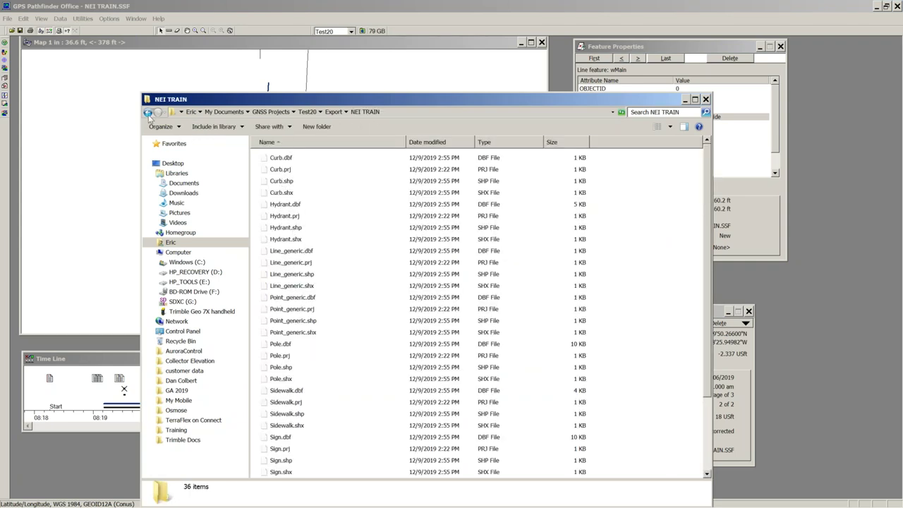
pyautogui.doubleClick(282, 170)
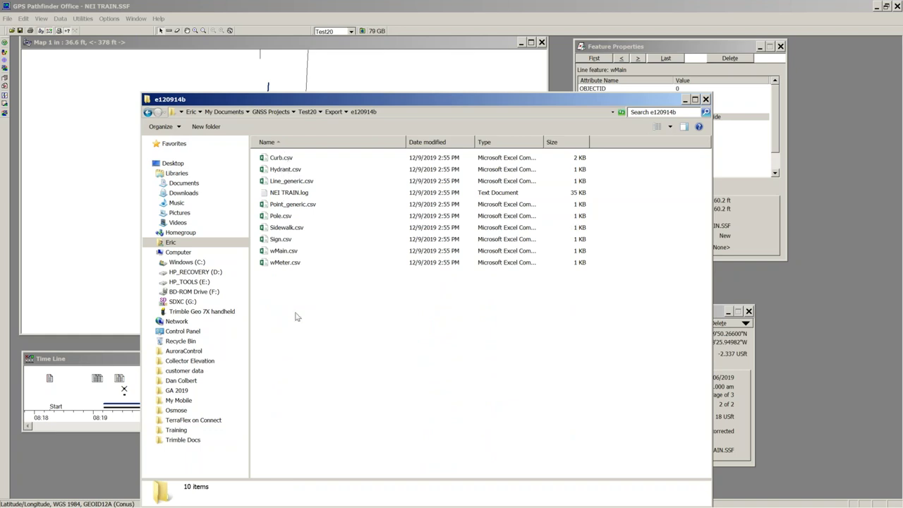
pyautogui.moveTo(294, 289); pyautogui.dragTo(276, 158)
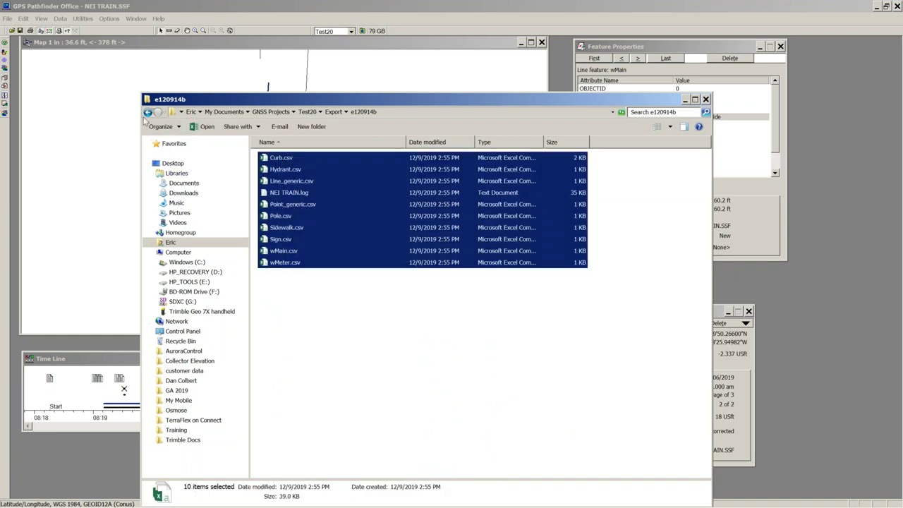
pyautogui.click(148, 114)
pyautogui.doubleClick(277, 158)
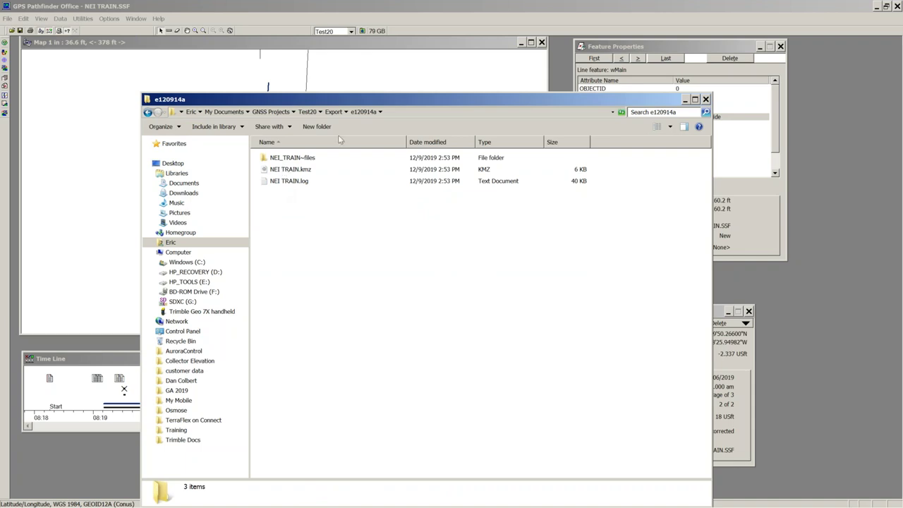
pyautogui.click(706, 100)
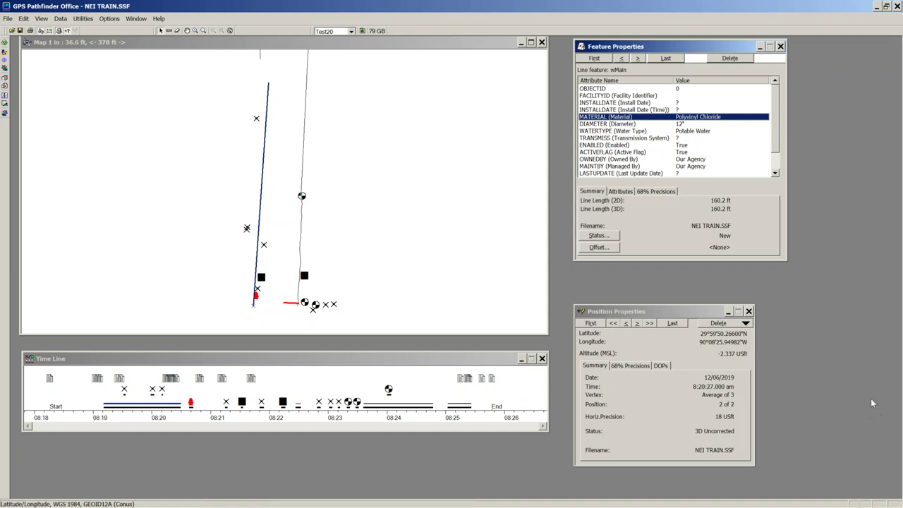
pyautogui.scroll(-1, 870, 398)
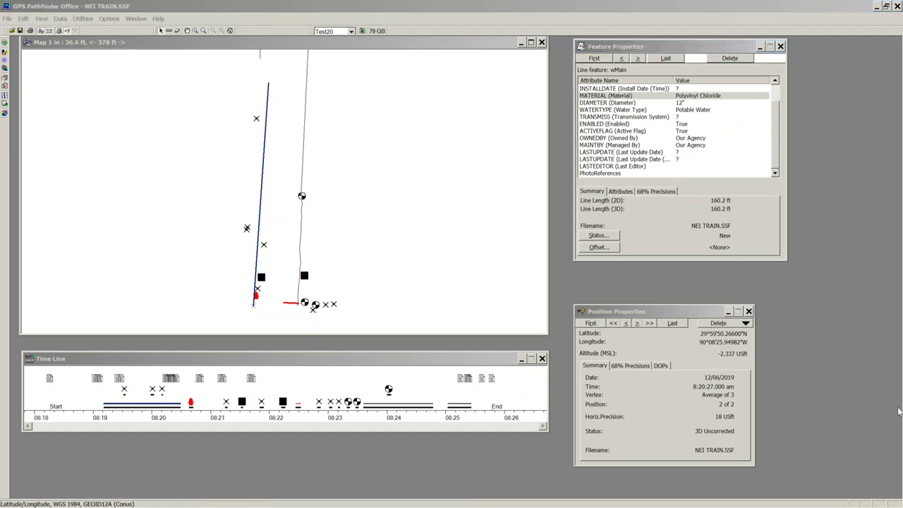